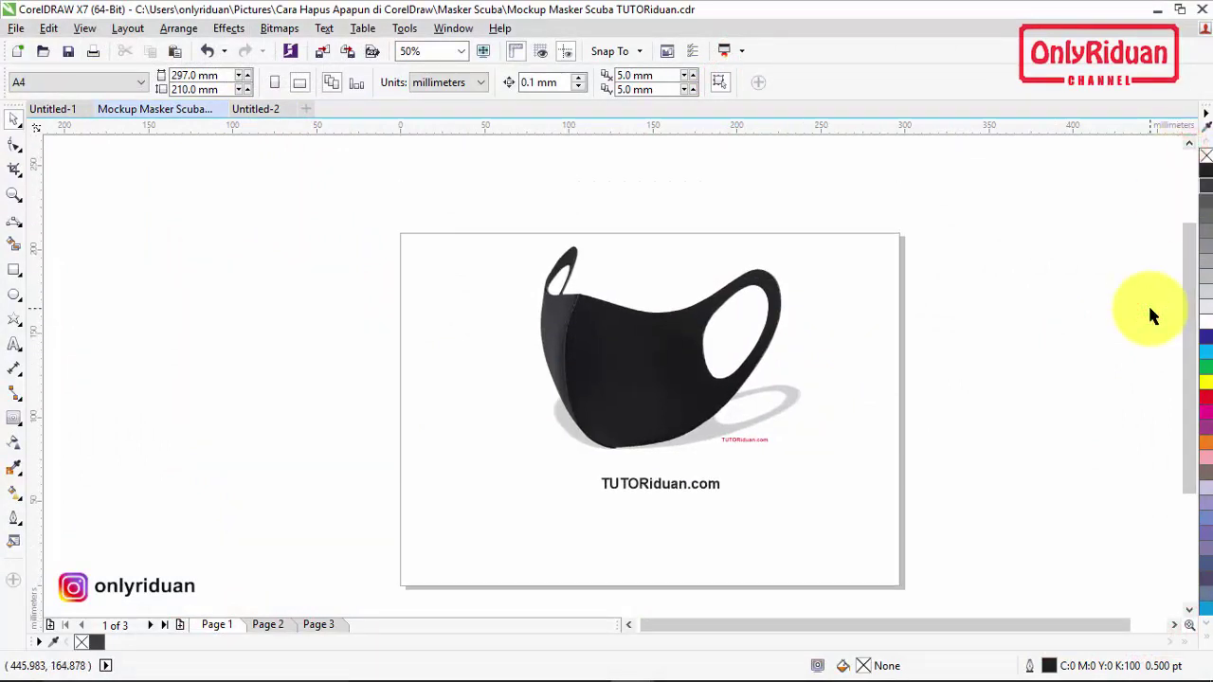
# Try red, green and dark blue fills in turn on the black mask mockup.
pyautogui.click(17, 190)
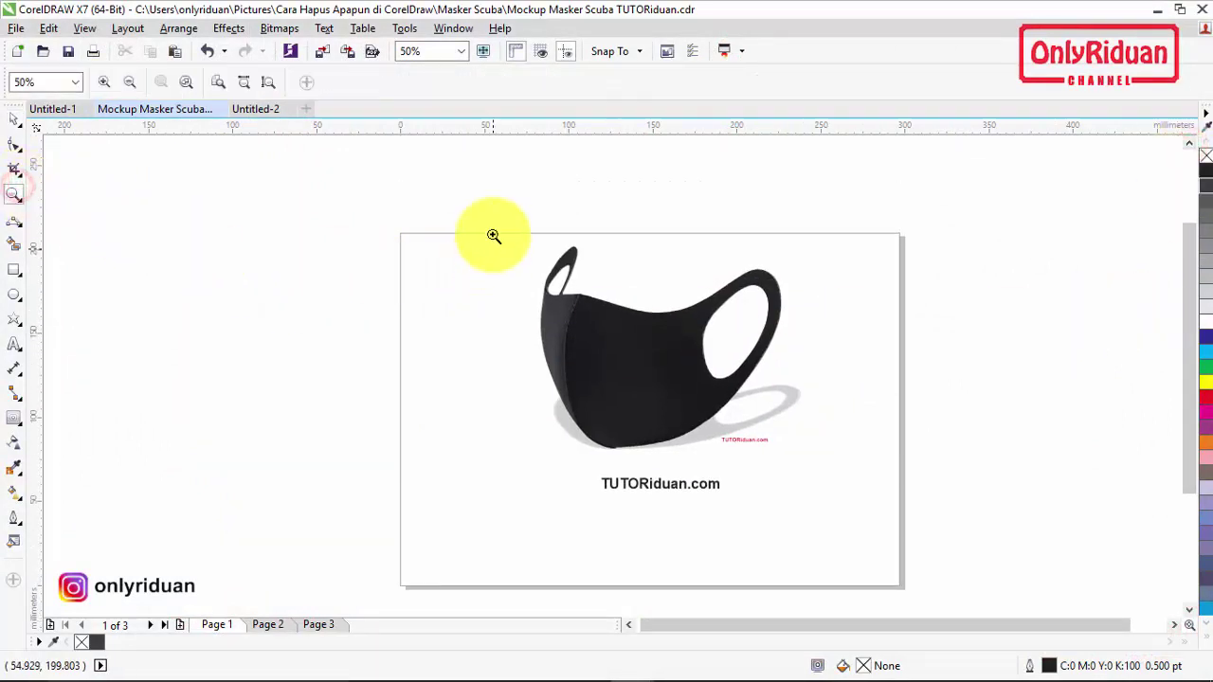
pyautogui.moveTo(477, 214); pyautogui.dragTo(853, 537)
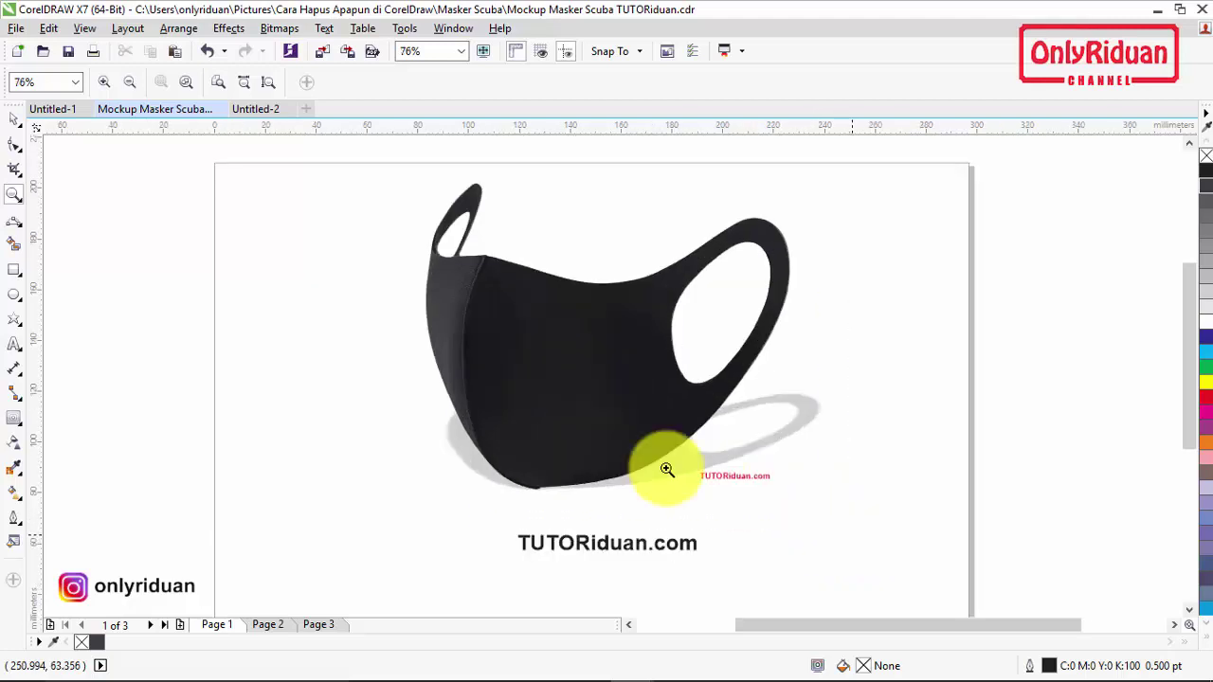
pyautogui.click(15, 118)
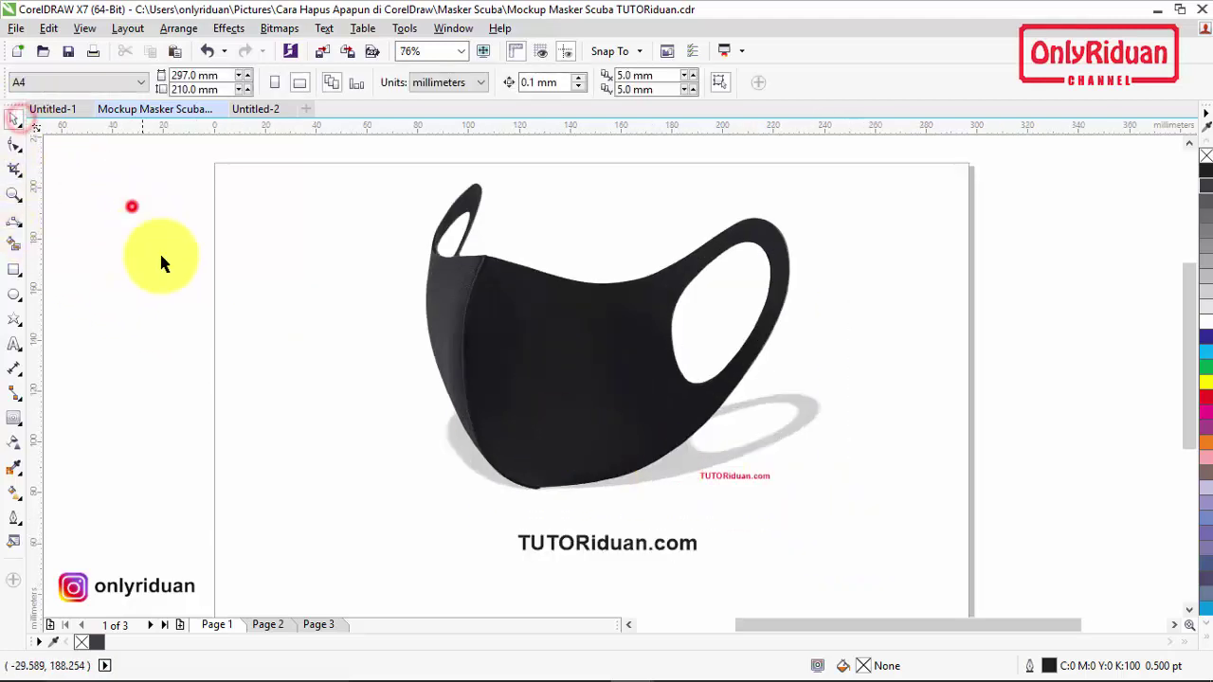
pyautogui.click(565, 370)
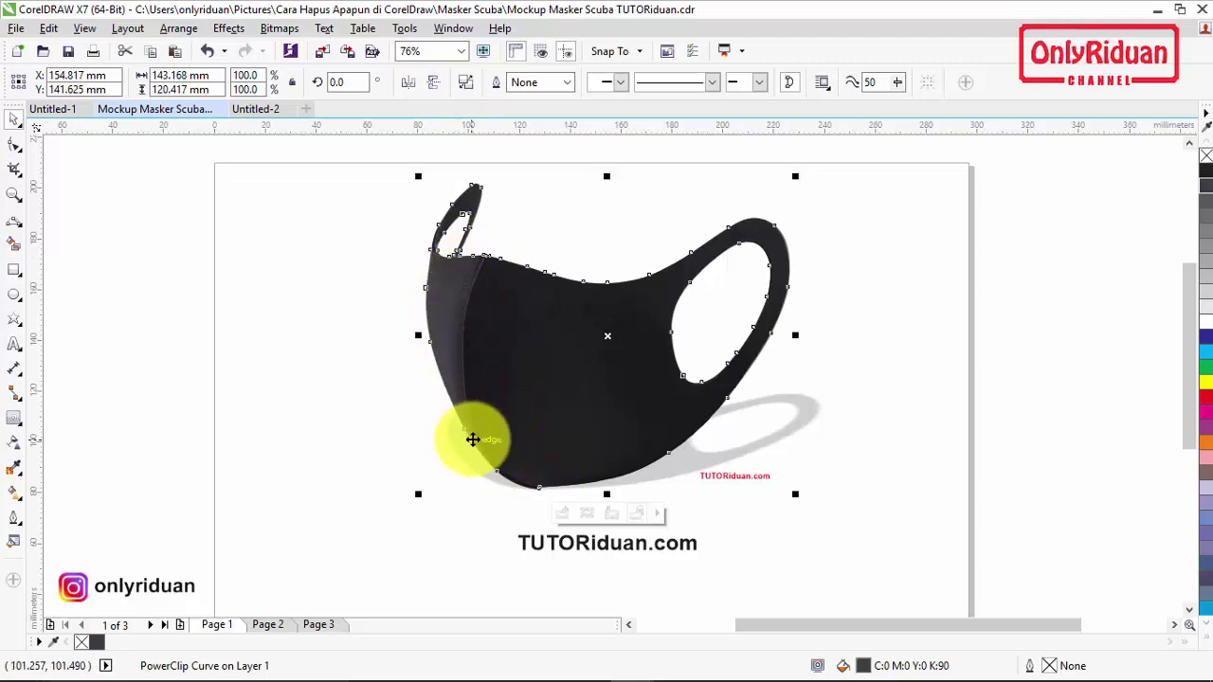
pyautogui.click(332, 301)
pyautogui.click(501, 329)
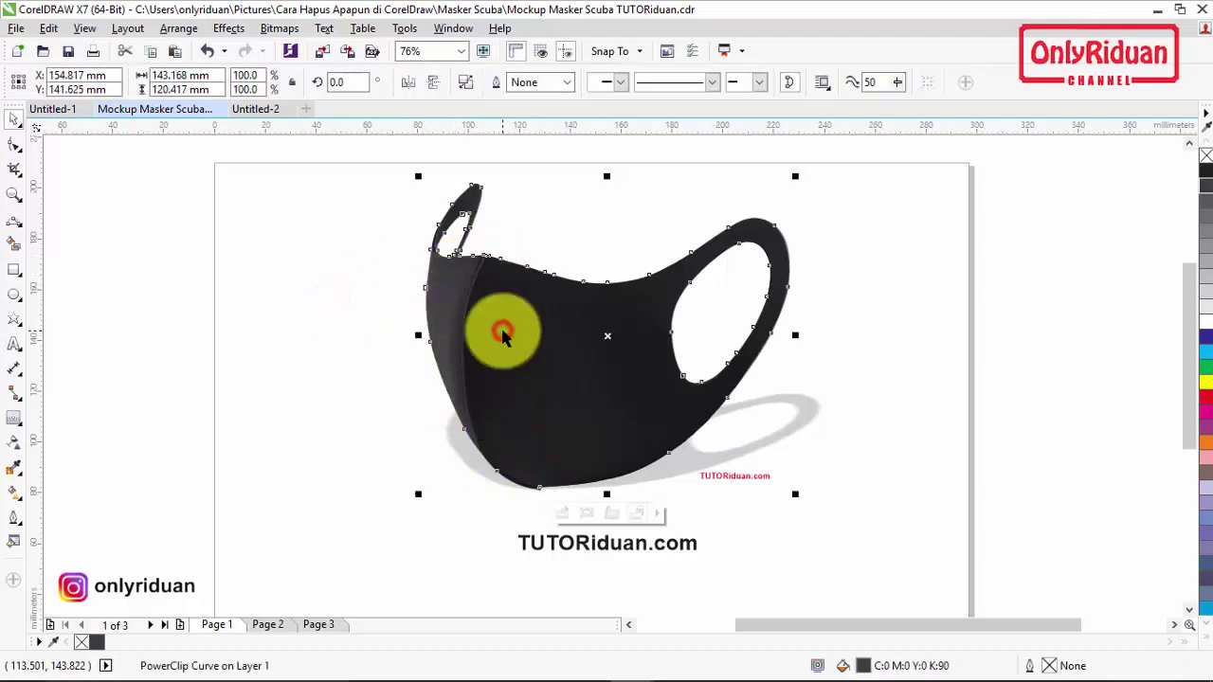
pyautogui.click(1207, 398)
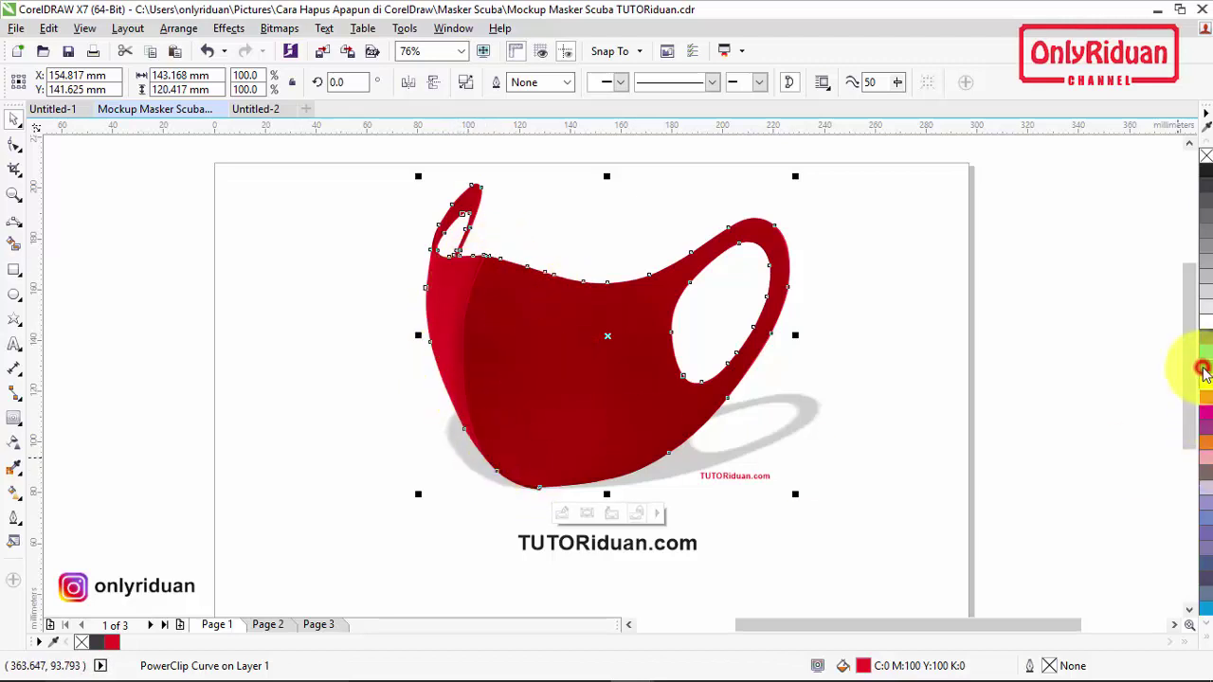
pyautogui.click(1204, 369)
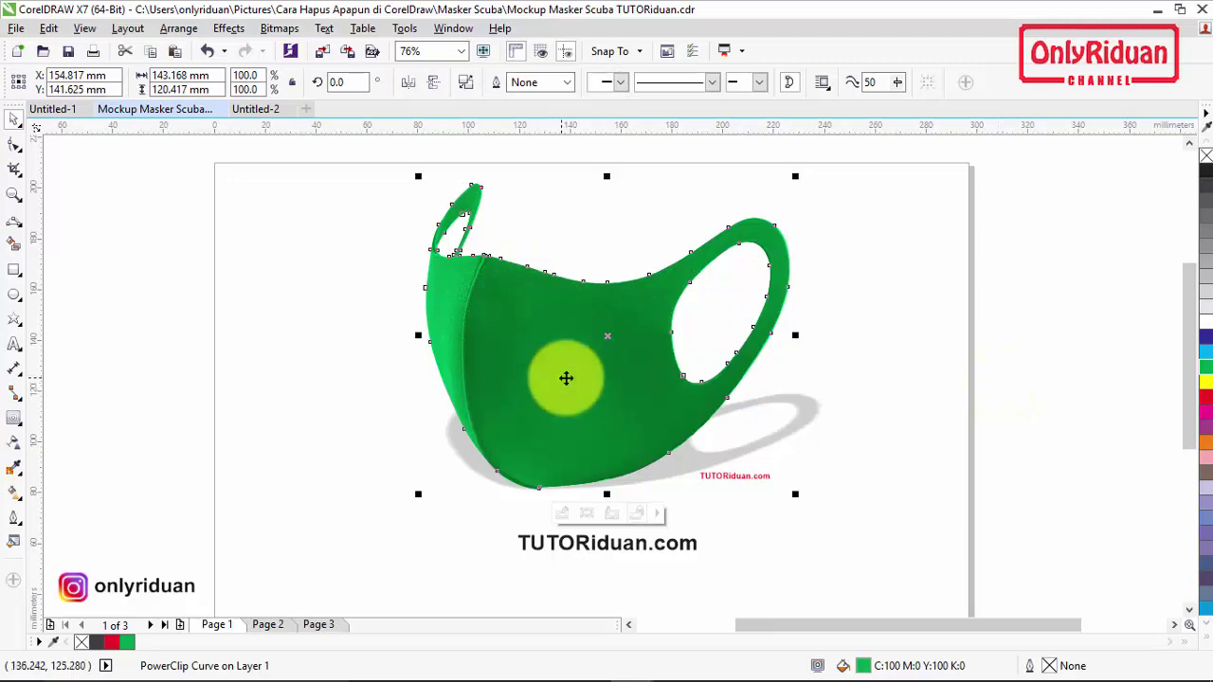
pyautogui.click(1206, 333)
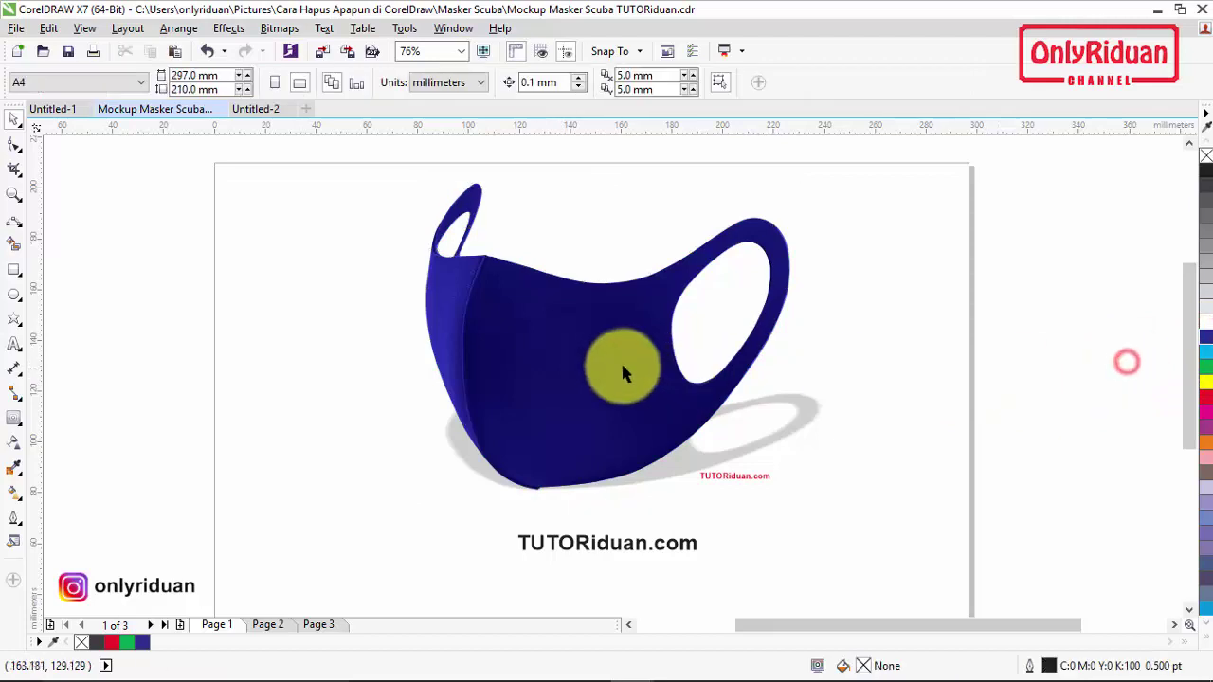
# Fill the mask mockup with 90% black and deselect it.
pyautogui.click(1206, 180)
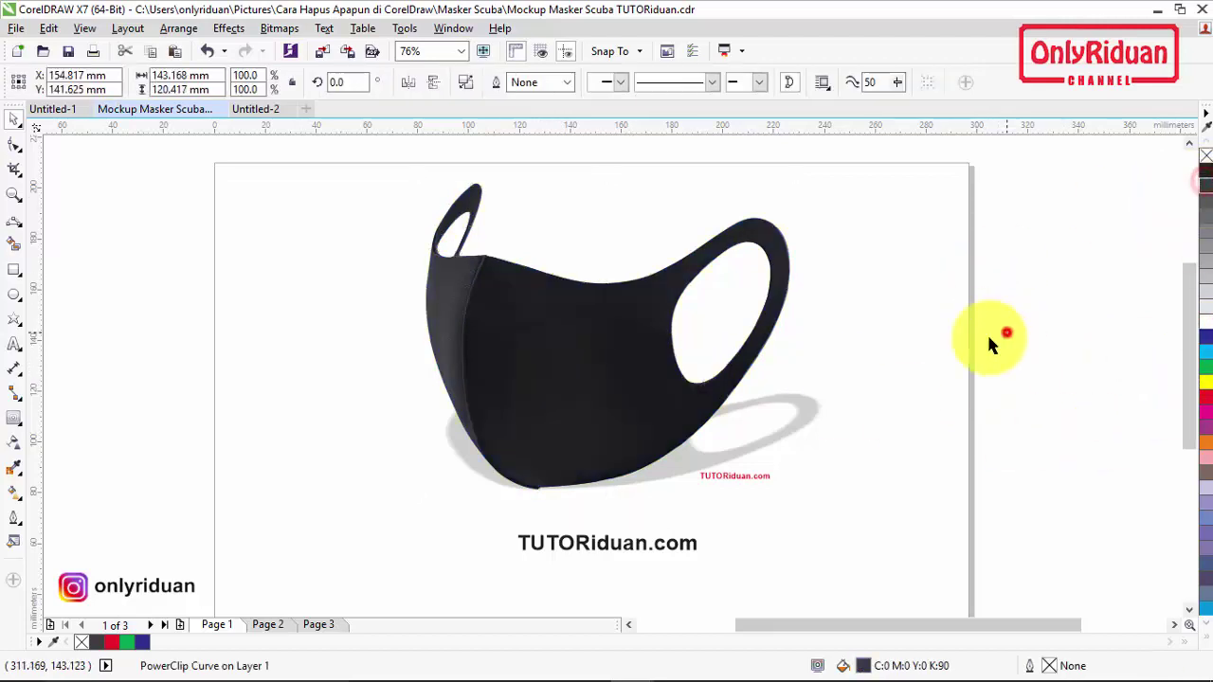
pyautogui.click(995, 329)
pyautogui.click(503, 366)
pyautogui.click(976, 384)
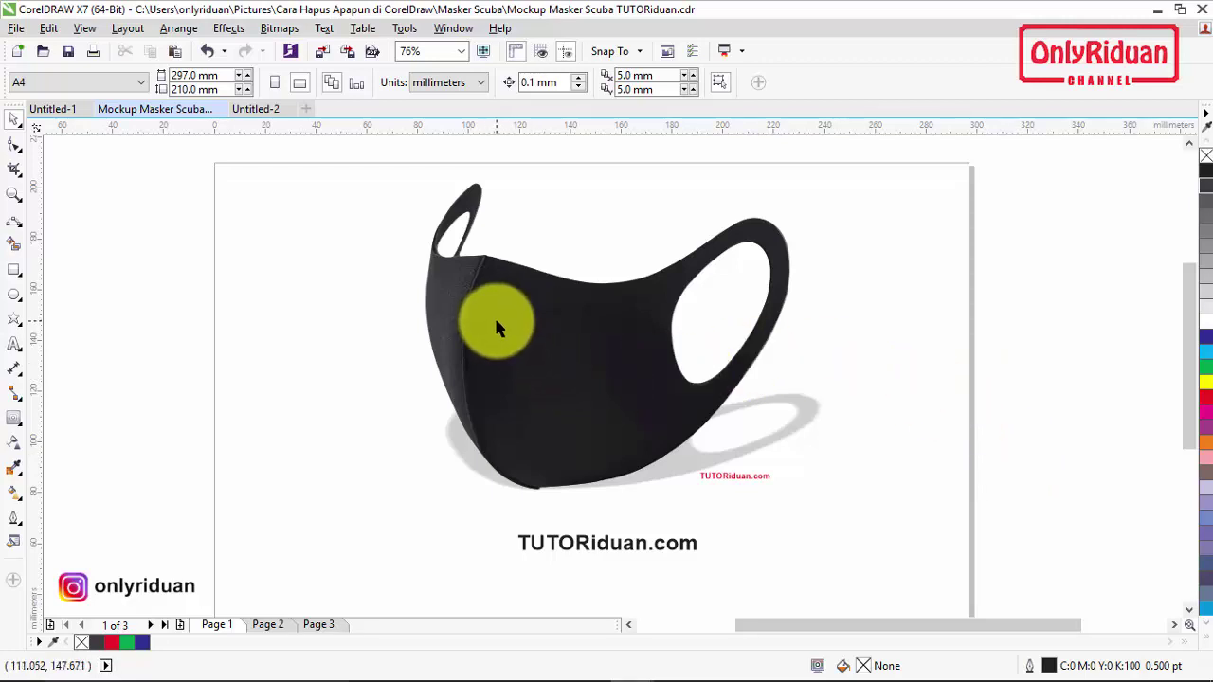
# In the Untitled-2 document, draw a rectangle about 238 × 208 mm around the navy mask photo.
pyautogui.click(262, 105)
pyautogui.click(597, 379)
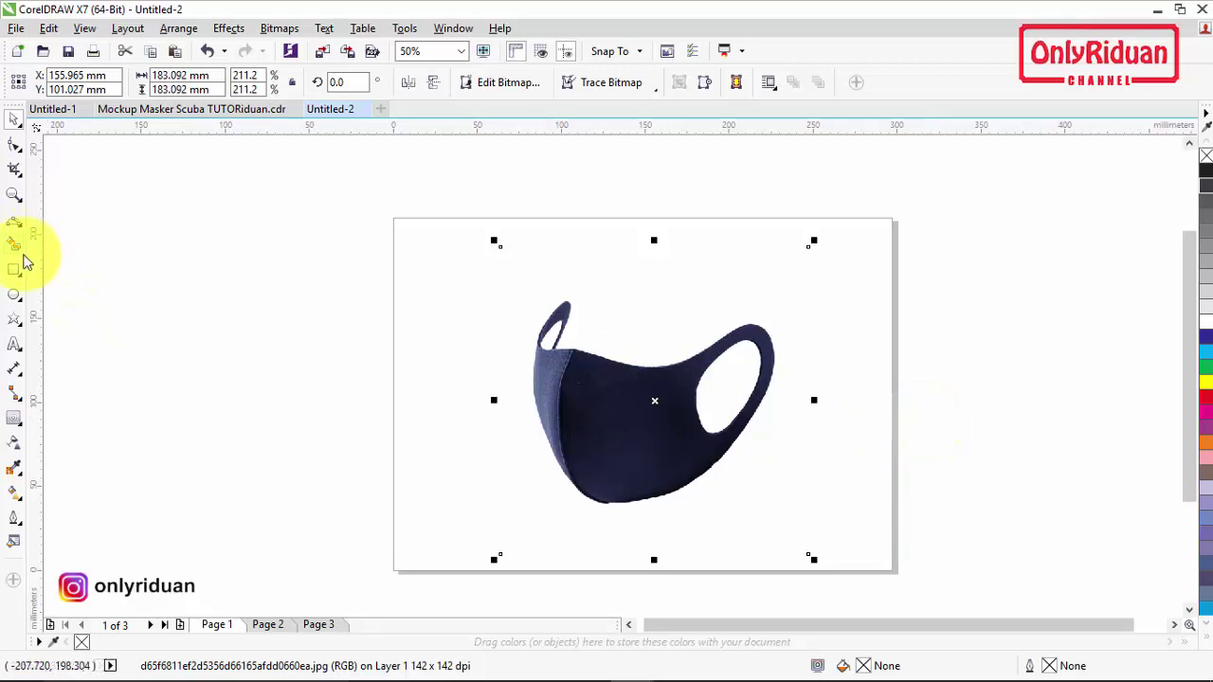
pyautogui.click(11, 269)
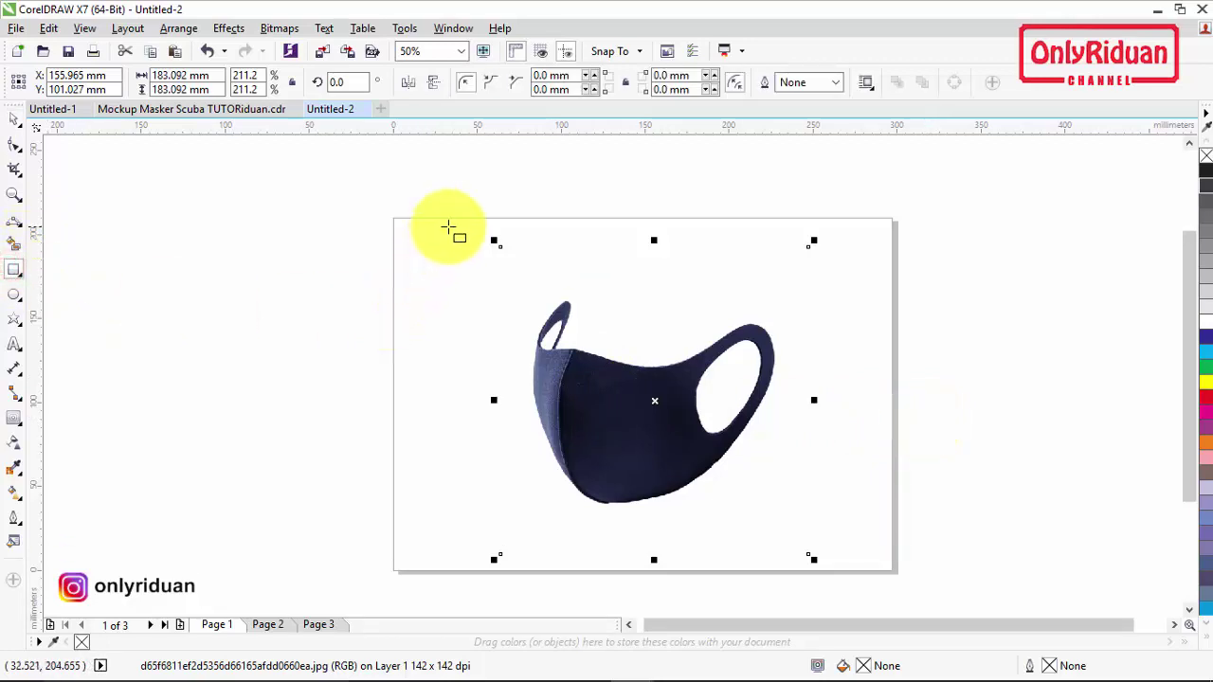
pyautogui.moveTo(449, 227); pyautogui.dragTo(850, 574)
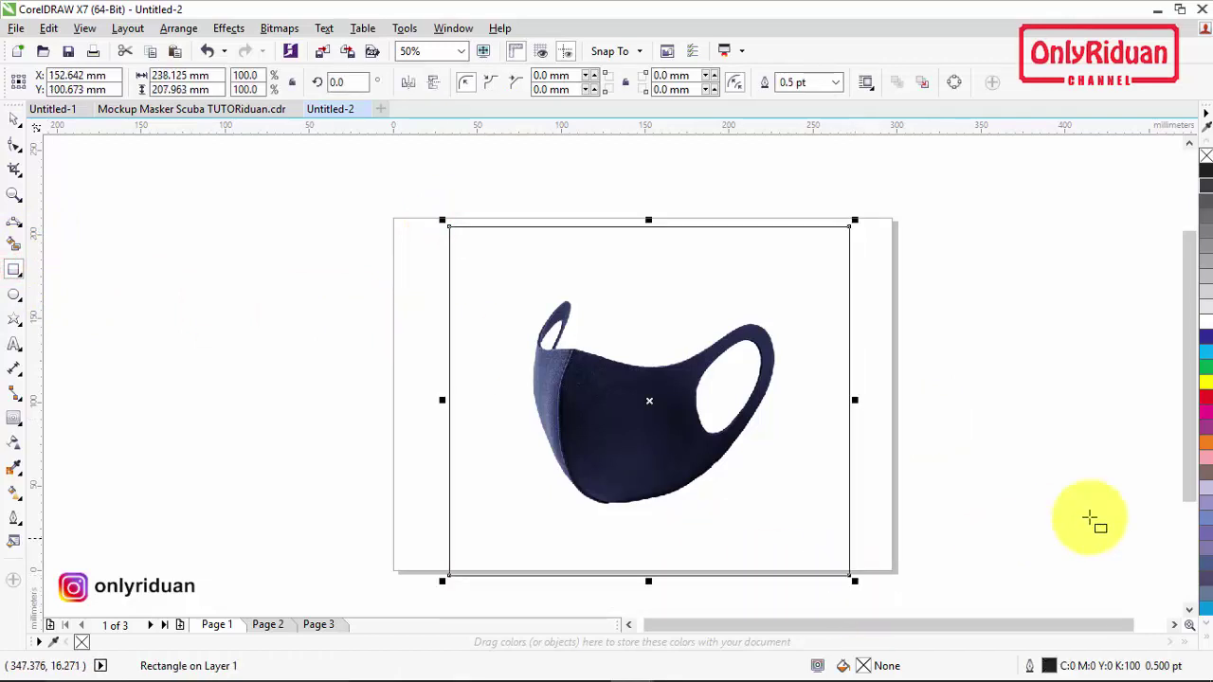
# Fill the rectangle with yellow, send it behind the mask photo, and select the photo.
pyautogui.click(1207, 381)
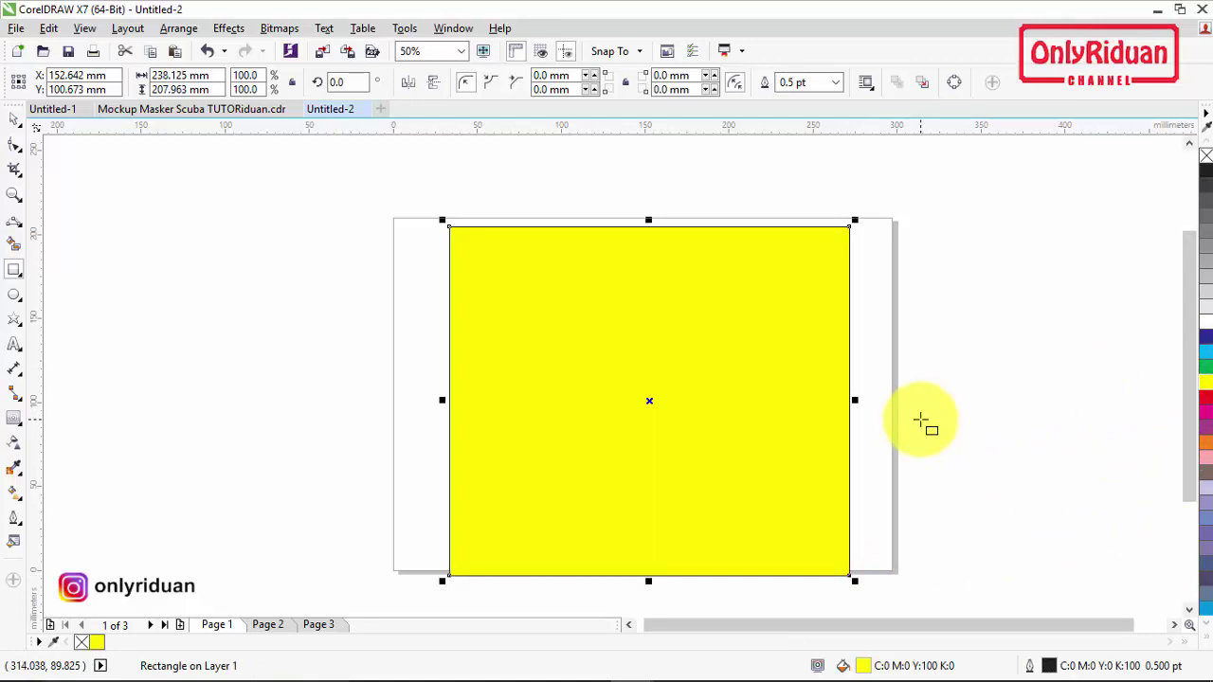
pyautogui.hotkey('shift', 'pagedown')
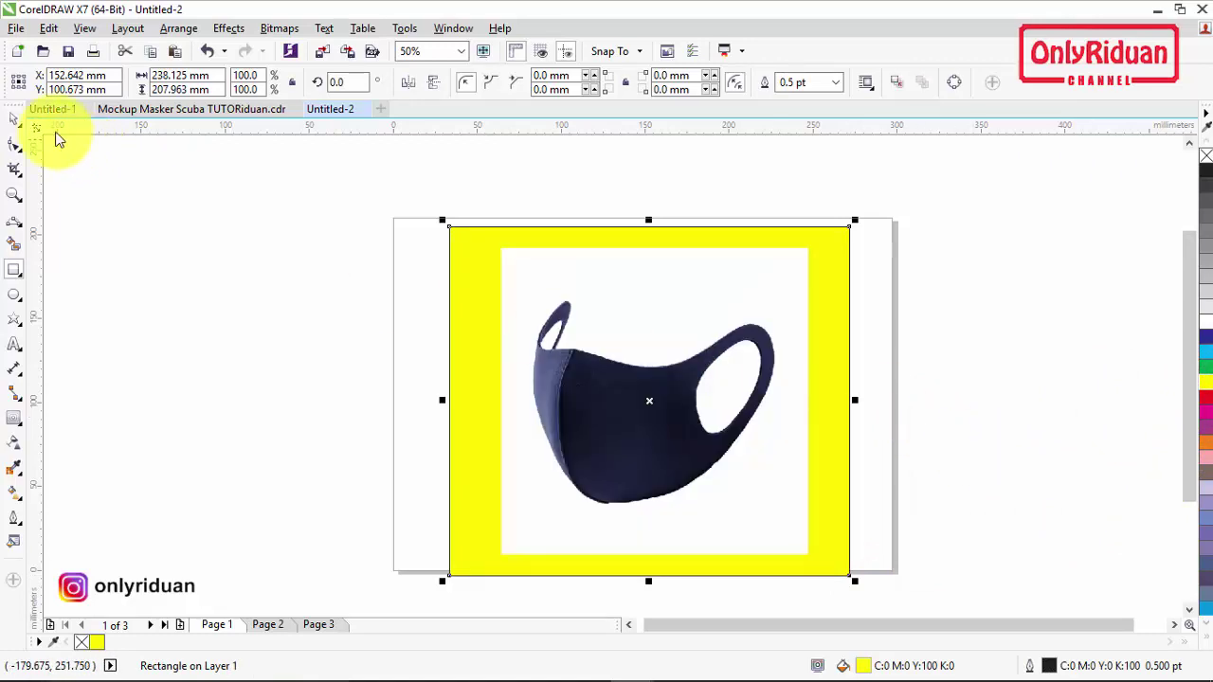
pyautogui.click(77, 172)
pyautogui.click(600, 420)
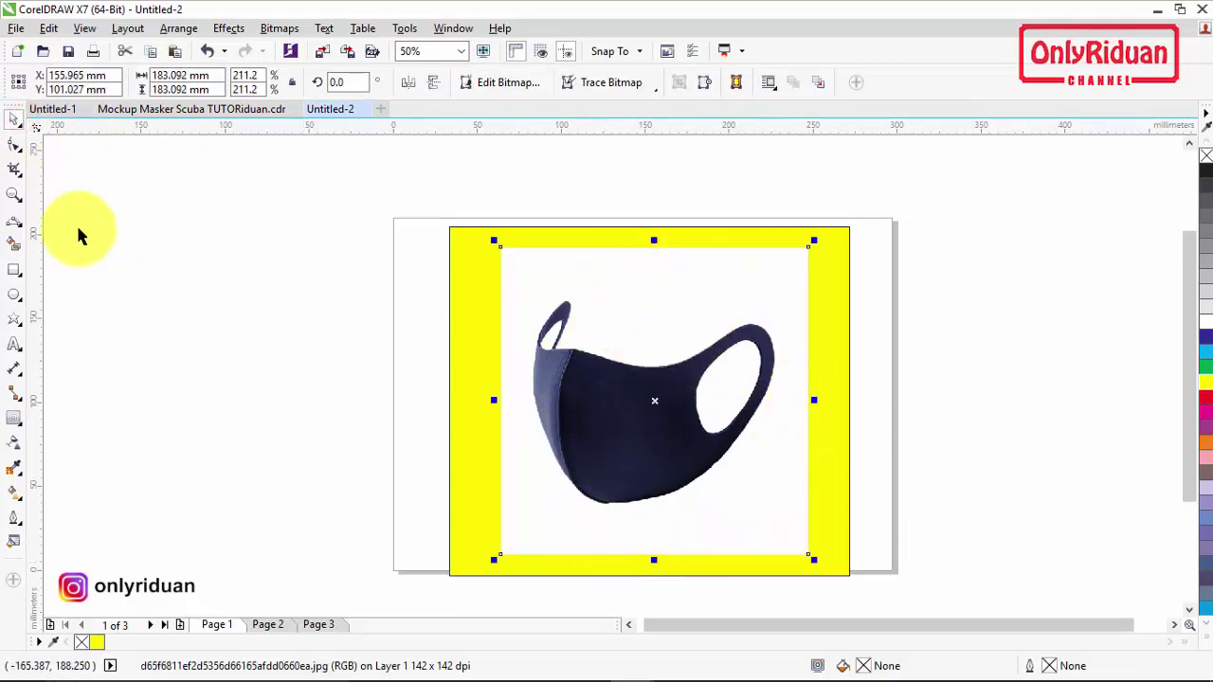
# With the Pen tool, start tracing the mask's upper edge from the base of the small ear loop around the tip of the centre seam.
pyautogui.click(14, 194)
pyautogui.moveTo(465, 263); pyautogui.dragTo(830, 533)
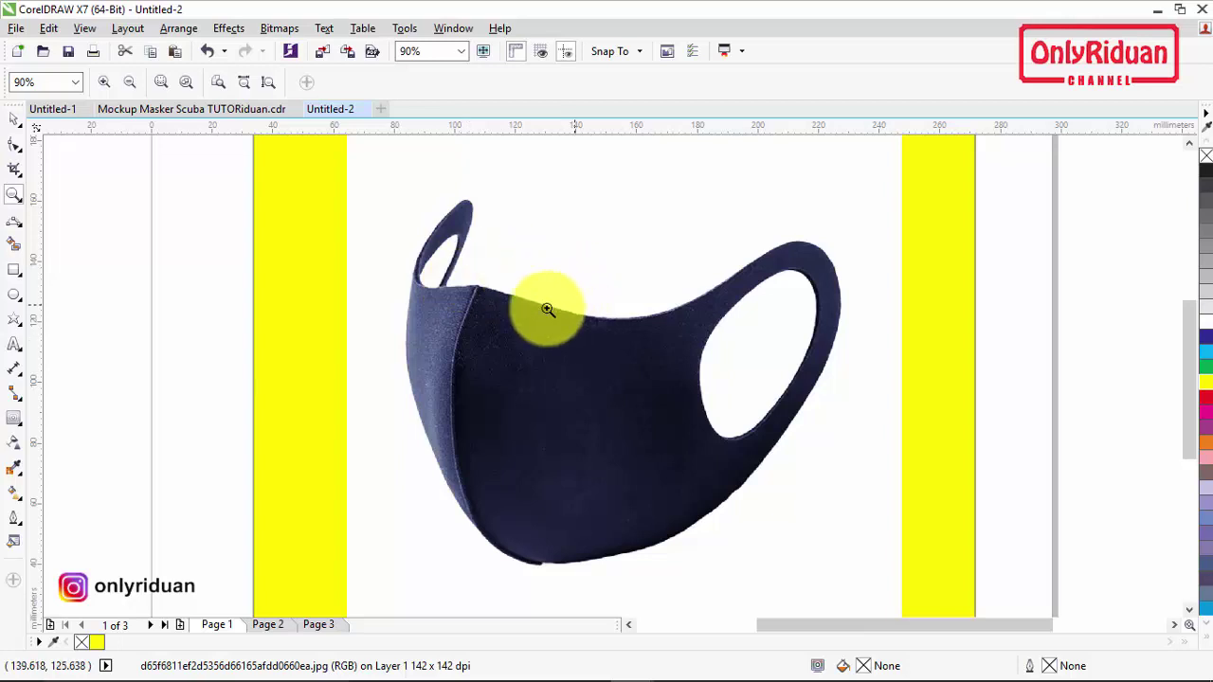
pyautogui.click(16, 222)
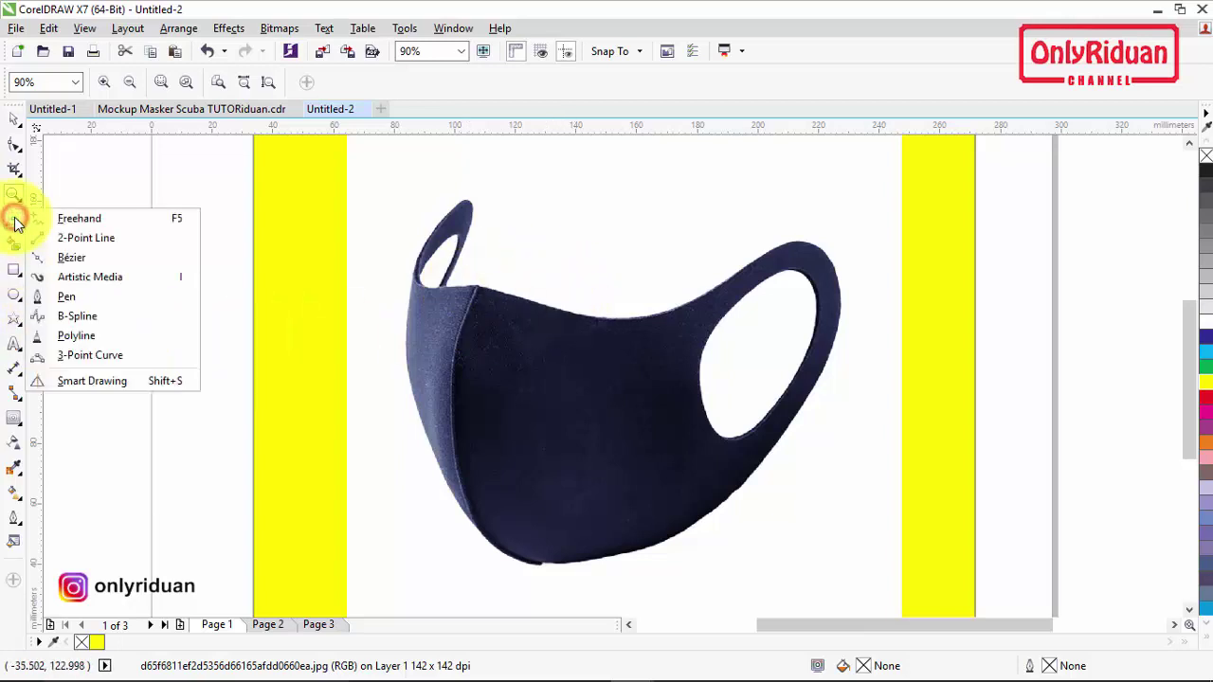
pyautogui.click(76, 297)
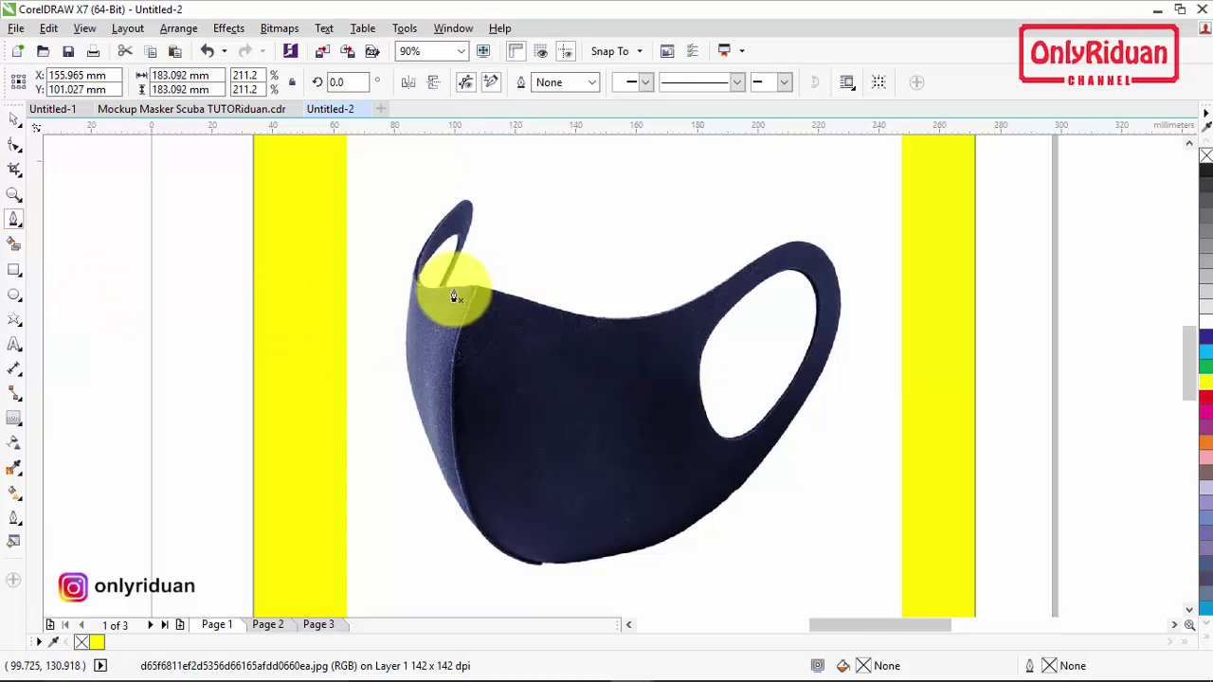
pyautogui.scroll(4, 454, 295)
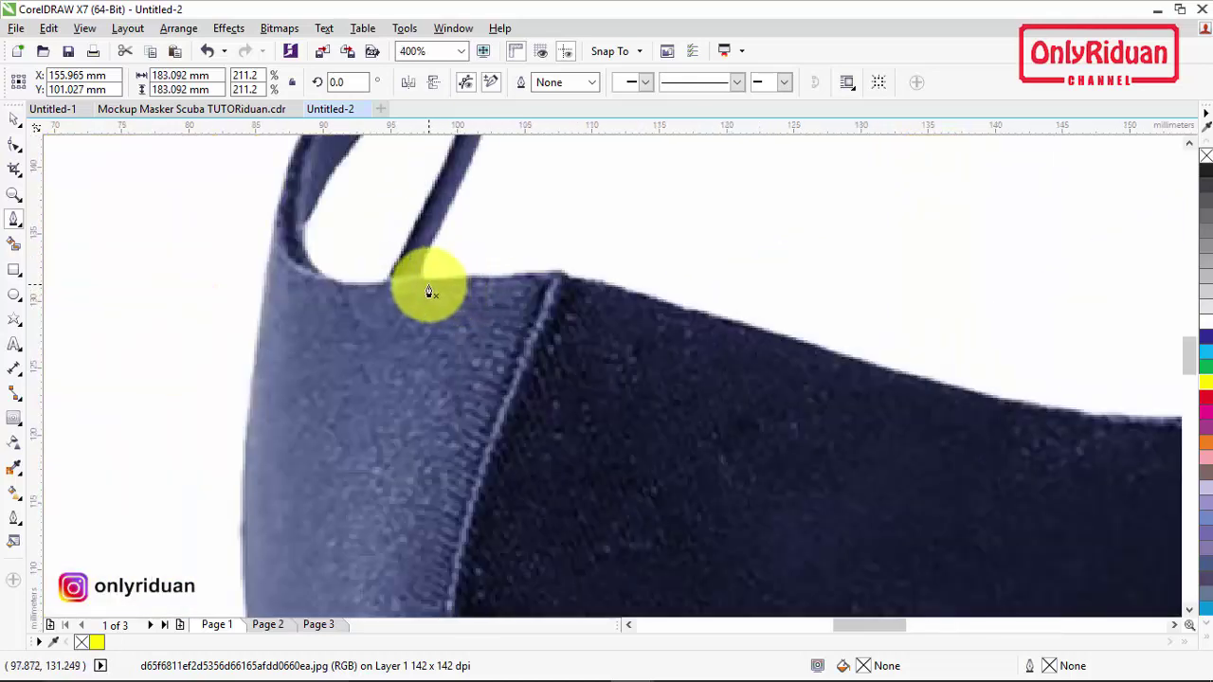
pyautogui.click(425, 280)
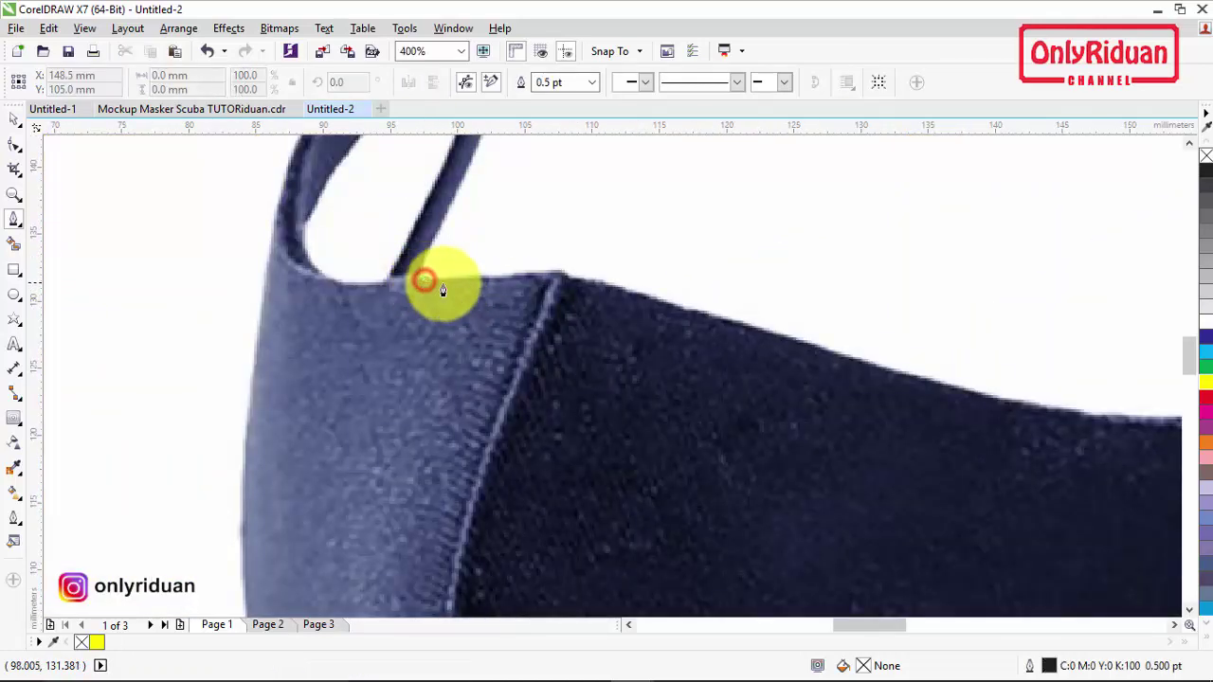
pyautogui.click(559, 275)
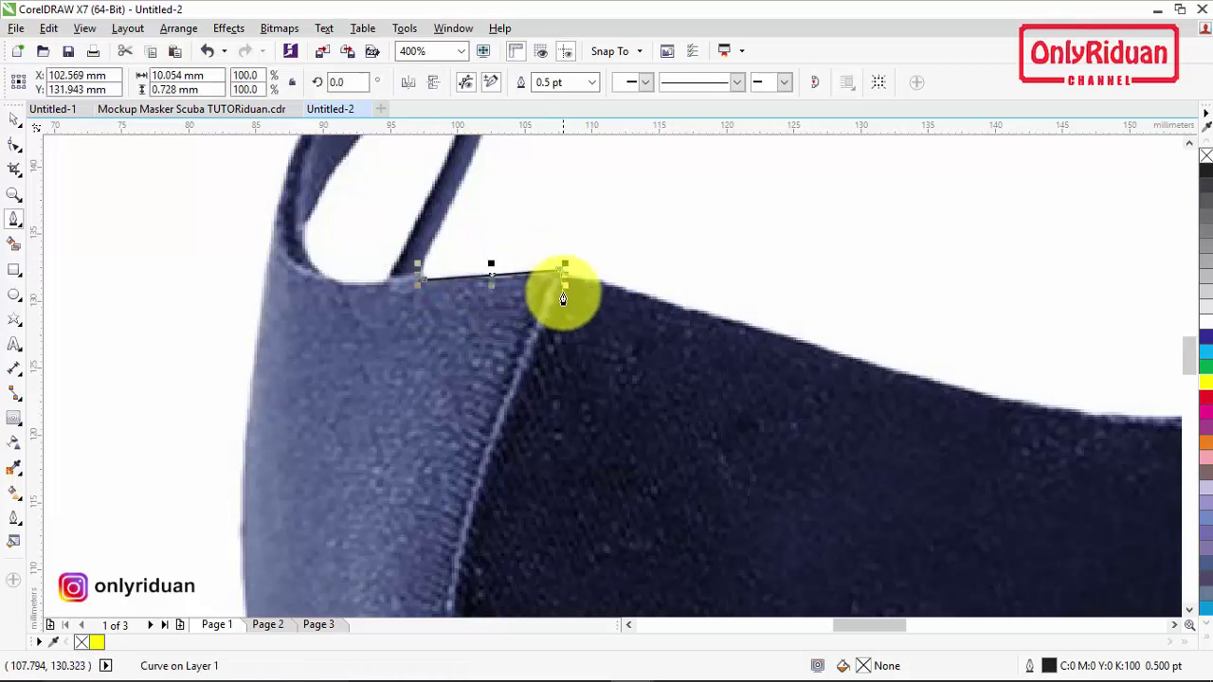
pyautogui.scroll(1, 567, 287)
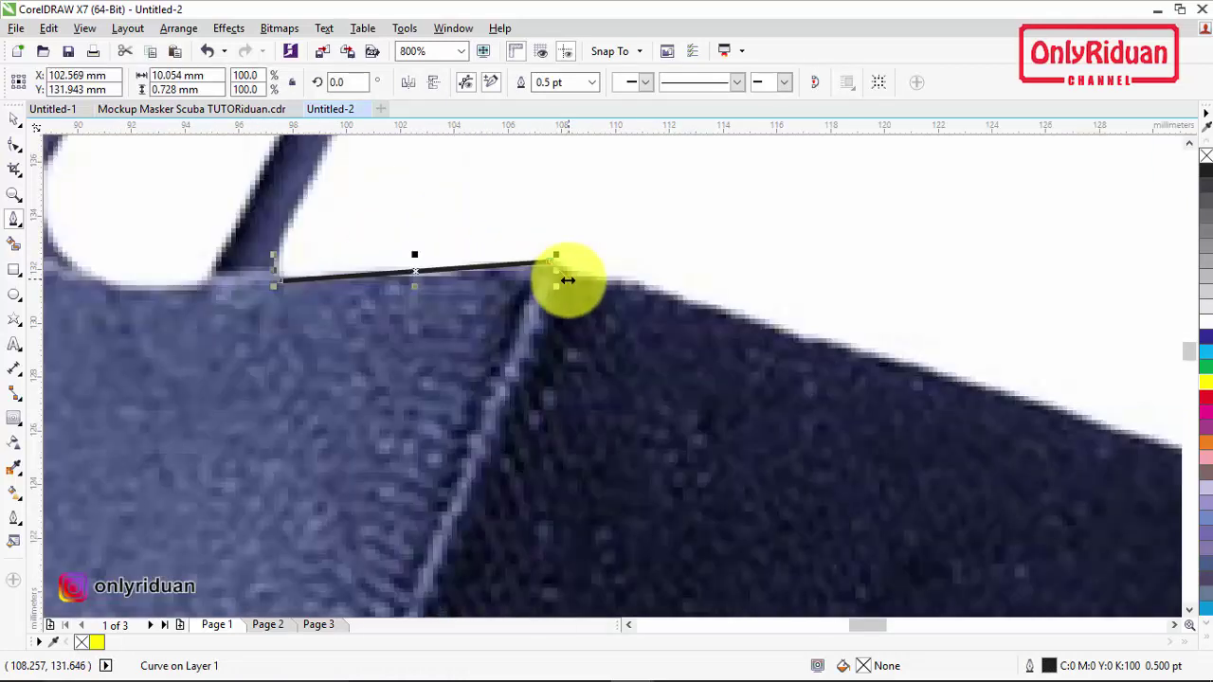
pyautogui.moveTo(570, 283)
pyautogui.mouseDown()
pyautogui.moveTo(569, 298)
pyautogui.moveTo(575, 279)
pyautogui.mouseUp()
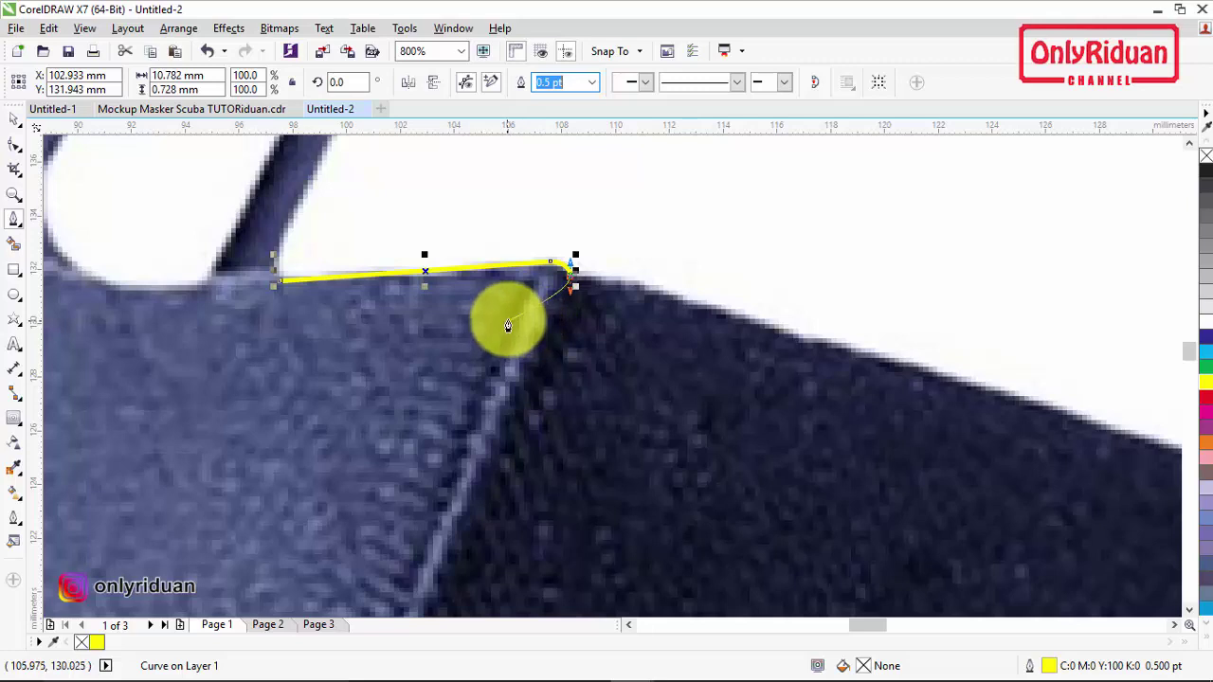
# Give the traced curve a yellow outline with Hairline width.
pyautogui.click(591, 82)
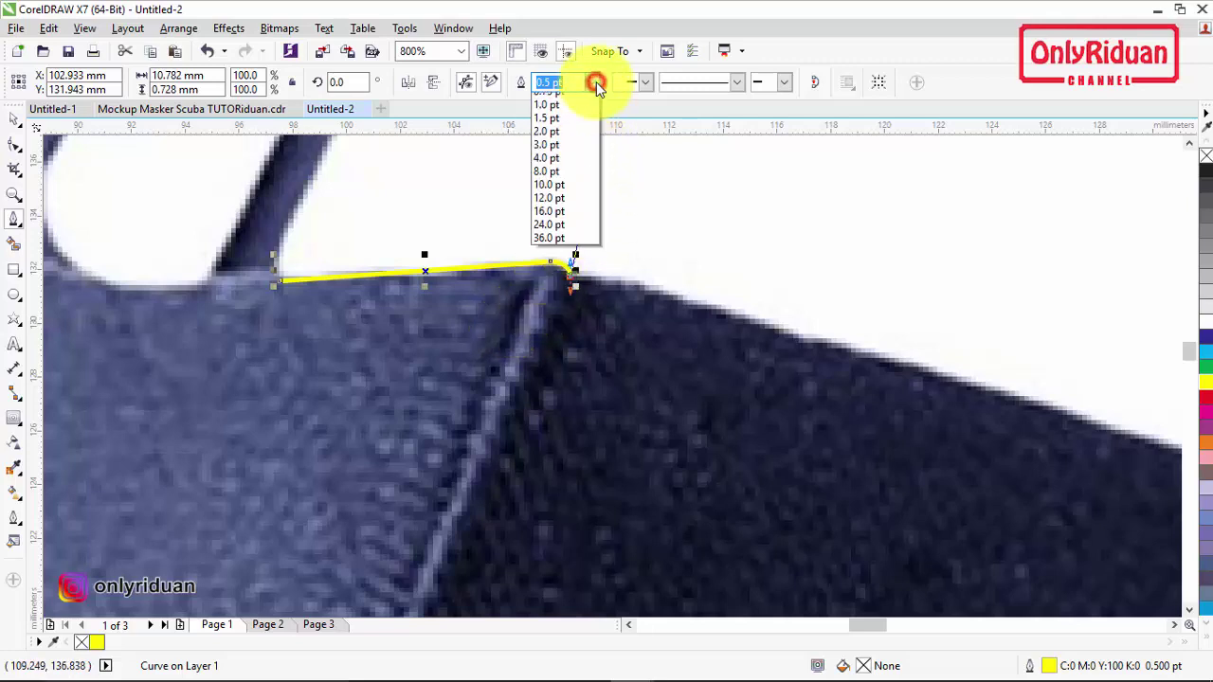
pyautogui.click(577, 113)
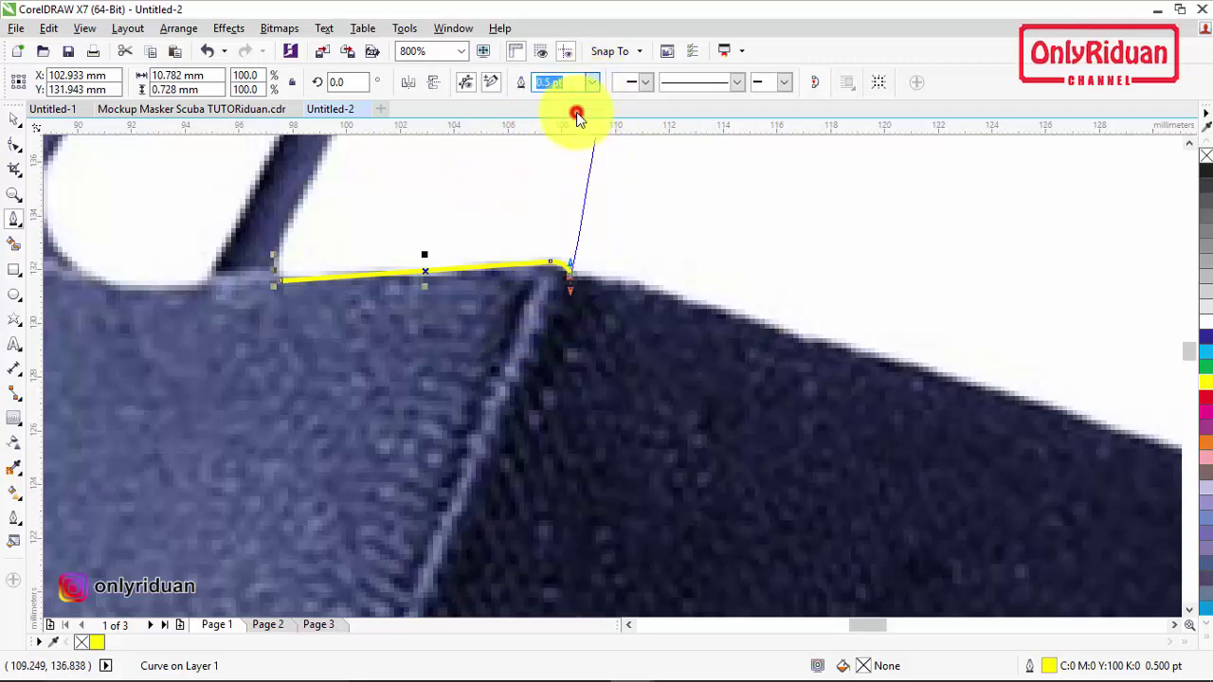
pyautogui.scroll(-2, 604, 293)
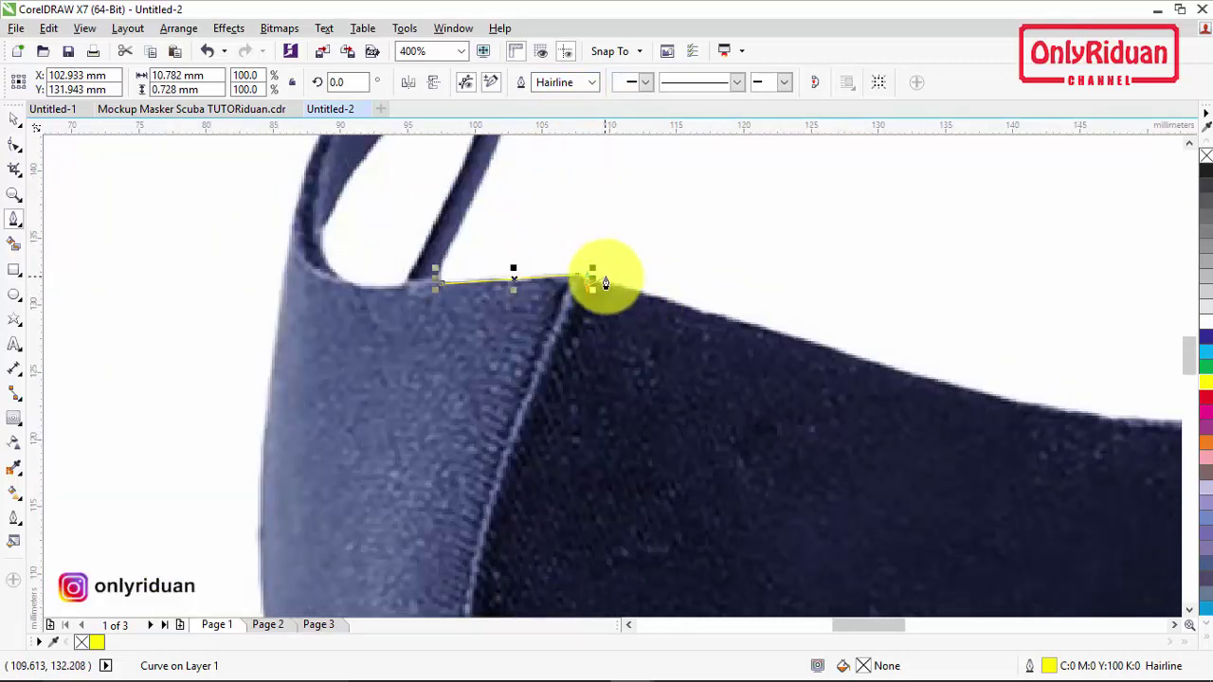
pyautogui.scroll(2, 595, 282)
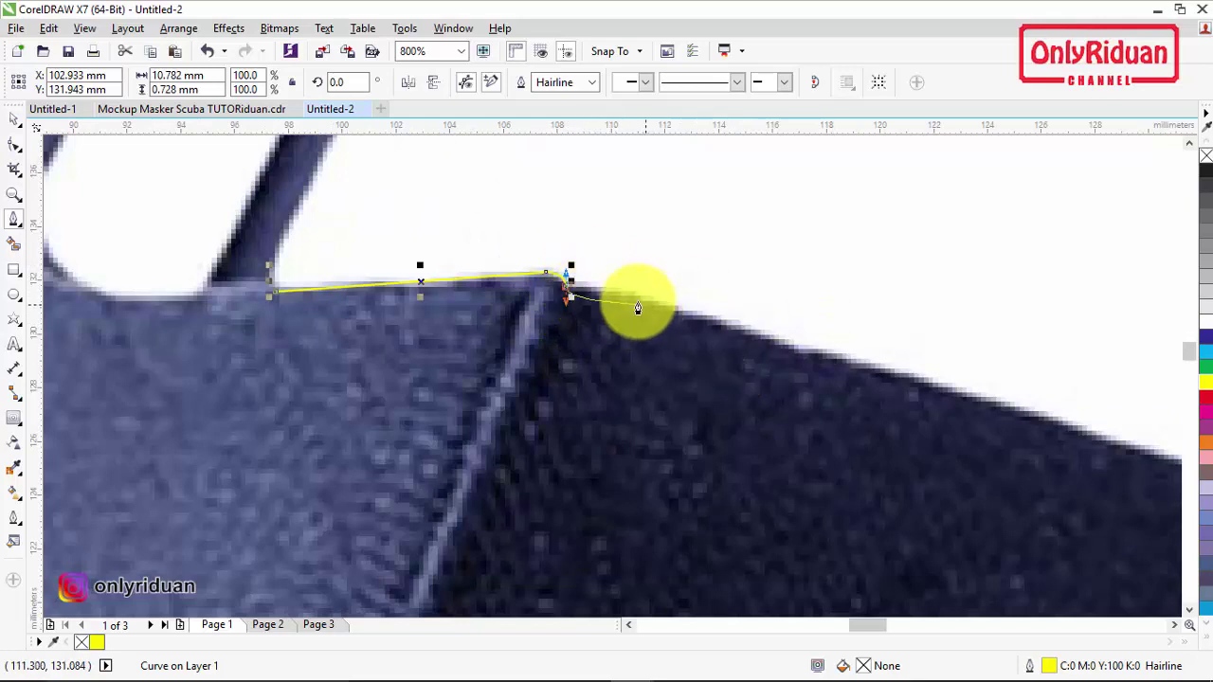
# Remove the outgoing handle at the seam tip and trace the sloping upper edge with two straight Pen segments toward the large ear loop.
pyautogui.press('alt')
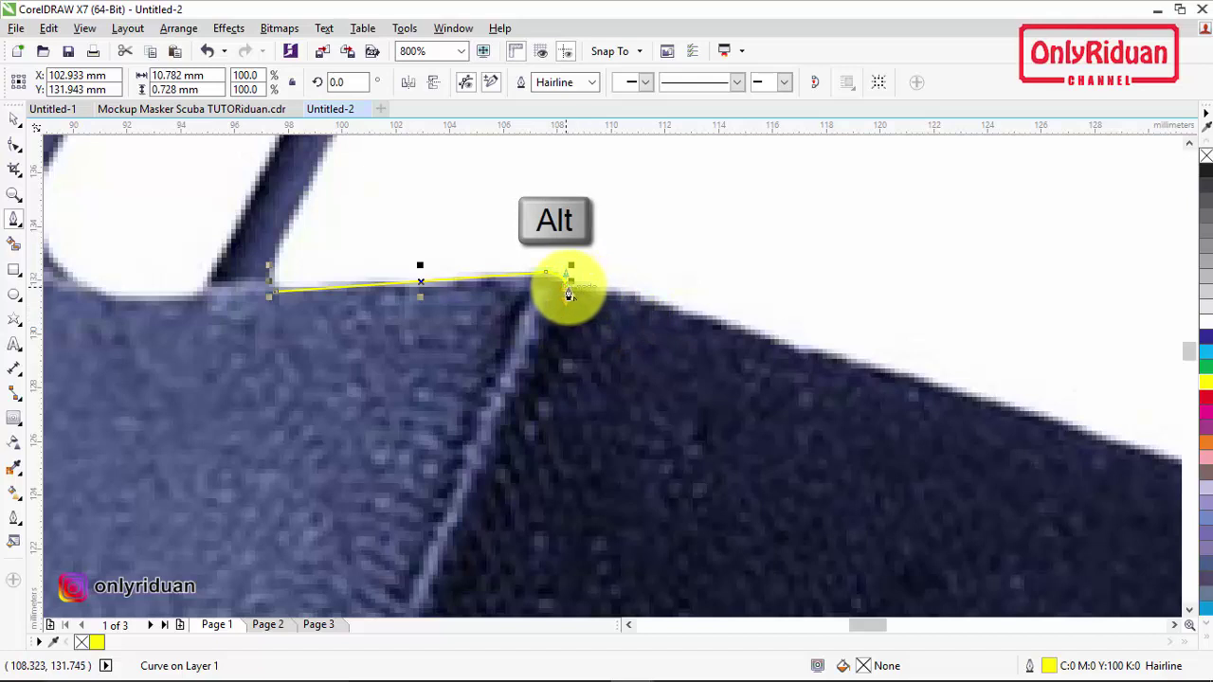
pyautogui.click(894, 383)
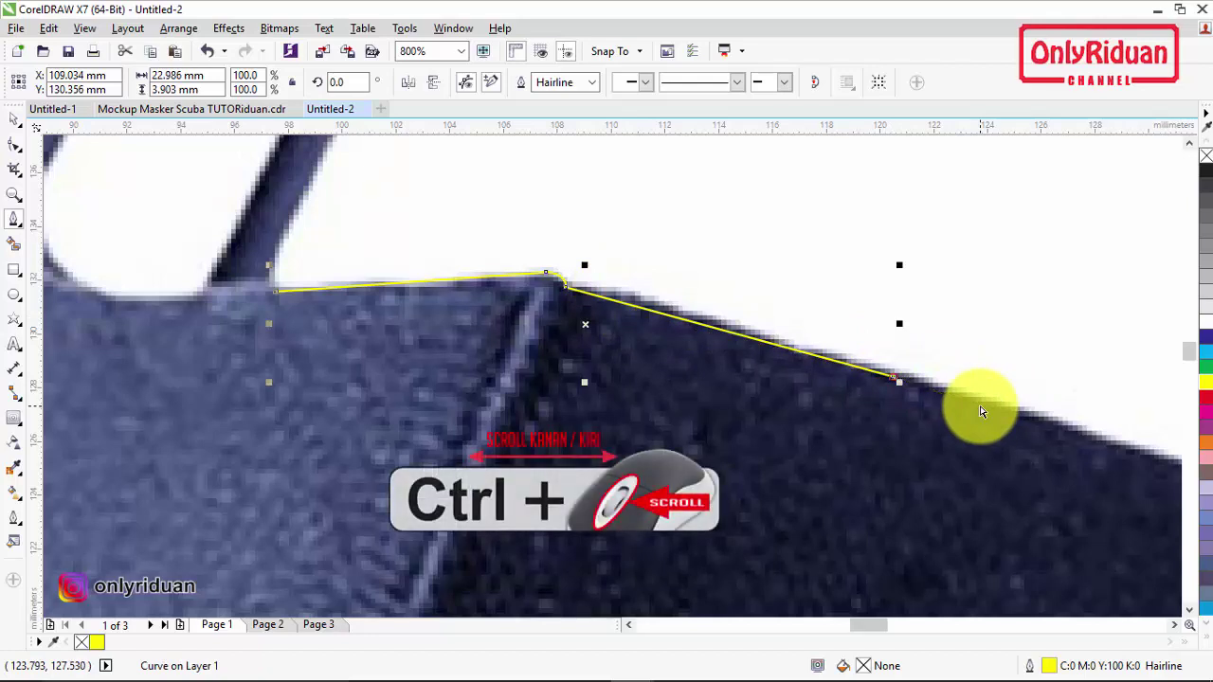
pyautogui.hscroll(2, 981, 411)
pyautogui.hscroll(10, 981, 411)
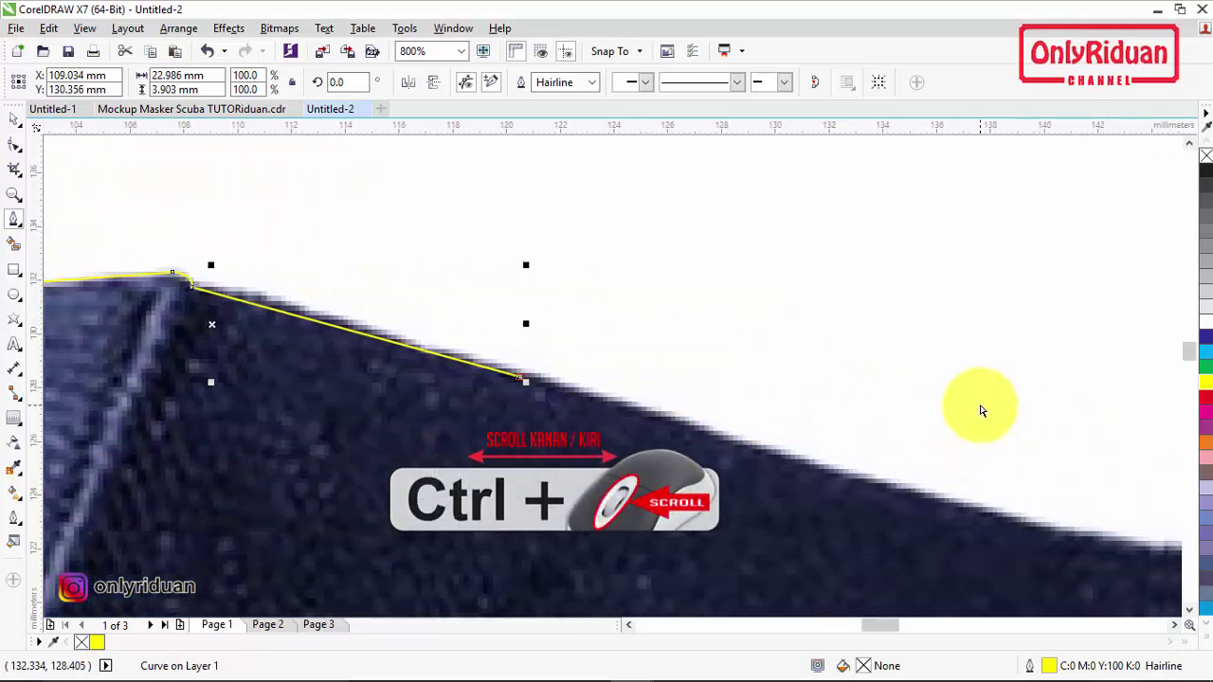
pyautogui.click(875, 507)
pyautogui.hscroll(3, 874, 507)
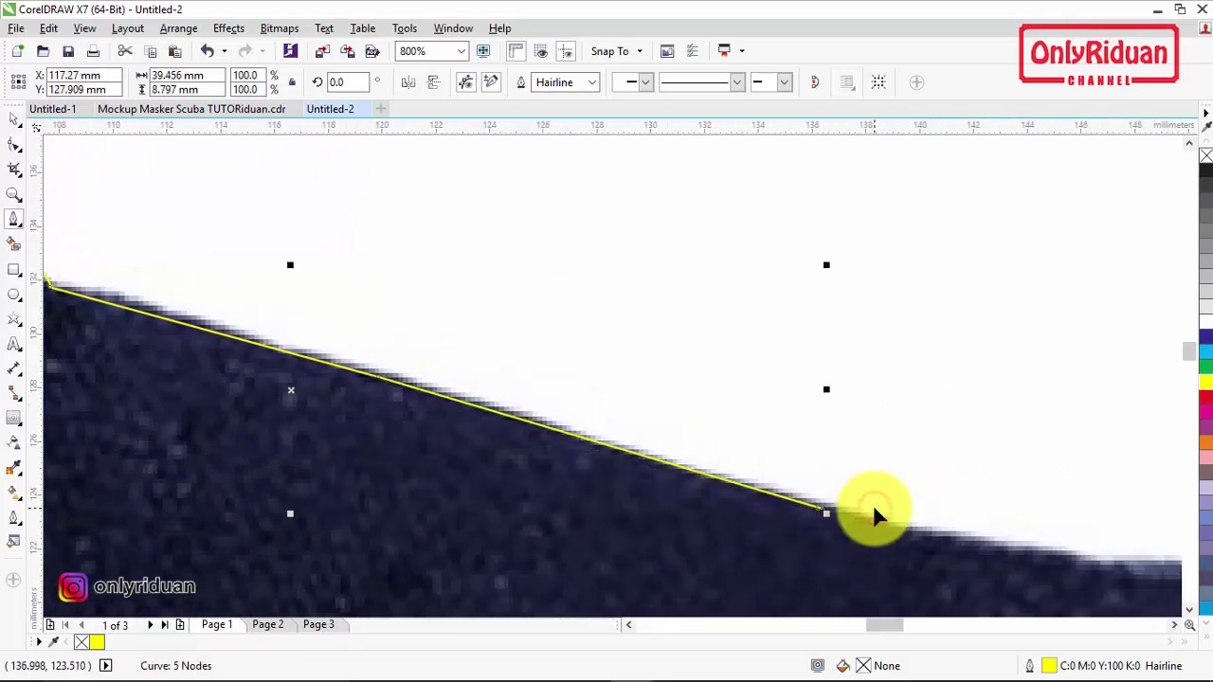
# Trace the concave dip of the mask's upper edge with two curved segments, rising to the start of the large ear loop.
pyautogui.scroll(-5, 874, 512)
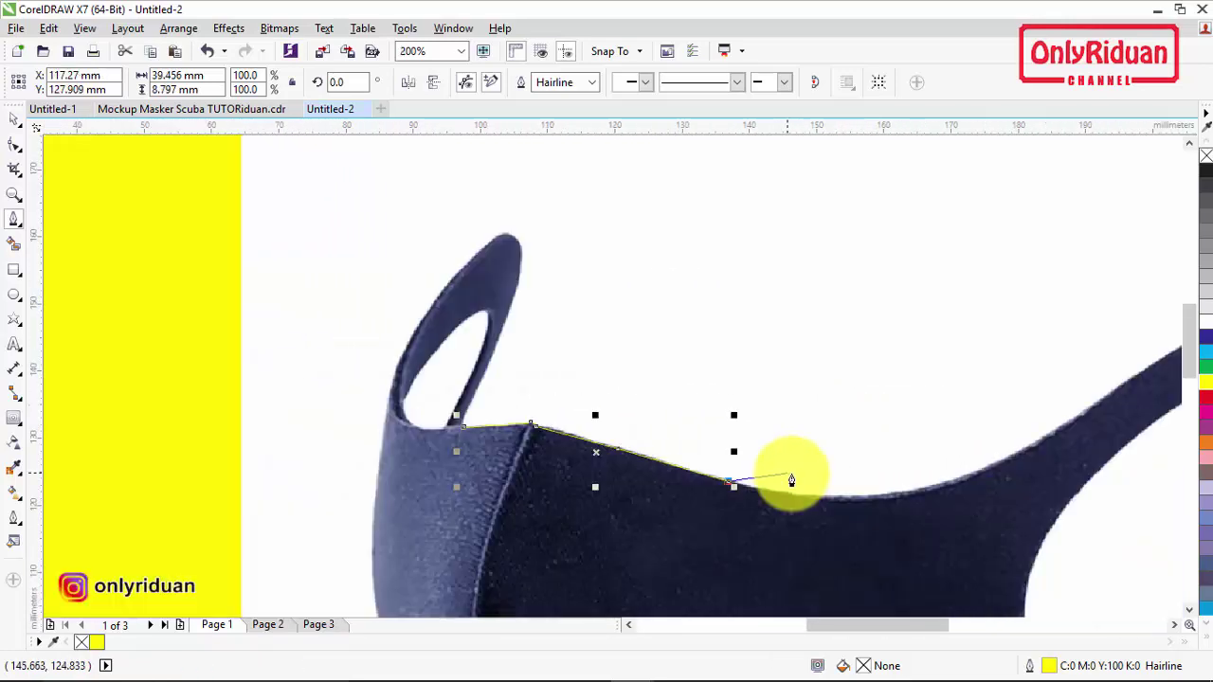
pyautogui.hscroll(5, 804, 490)
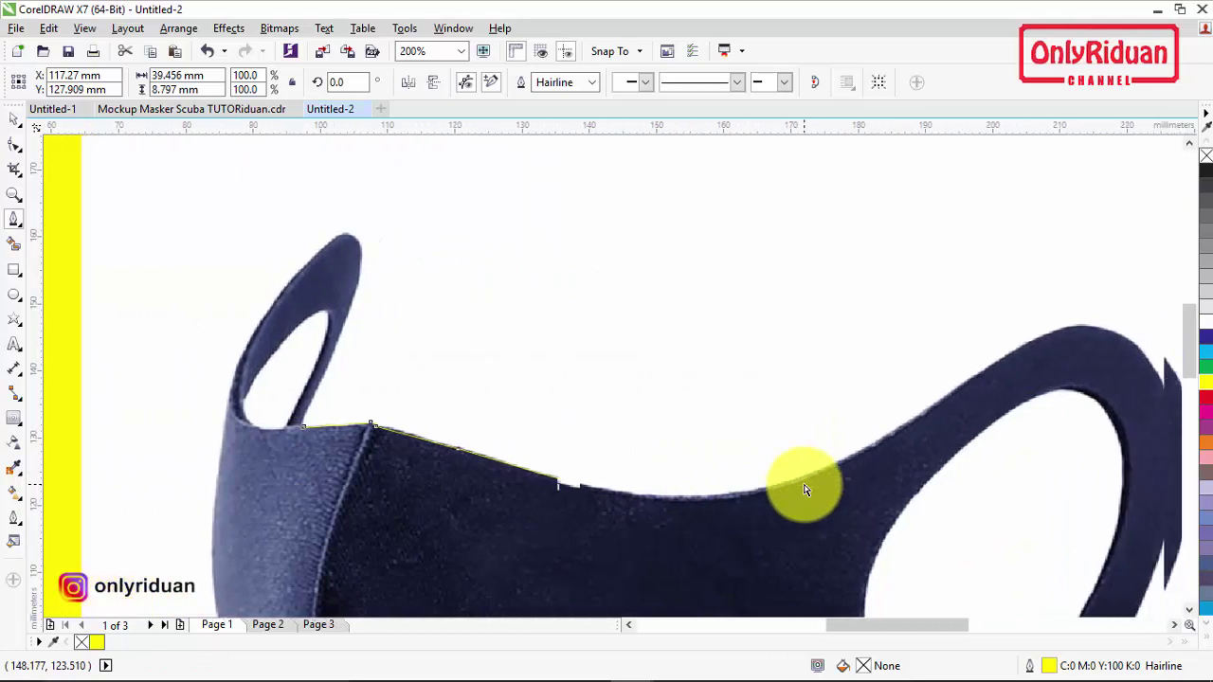
pyautogui.scroll(2, 655, 510)
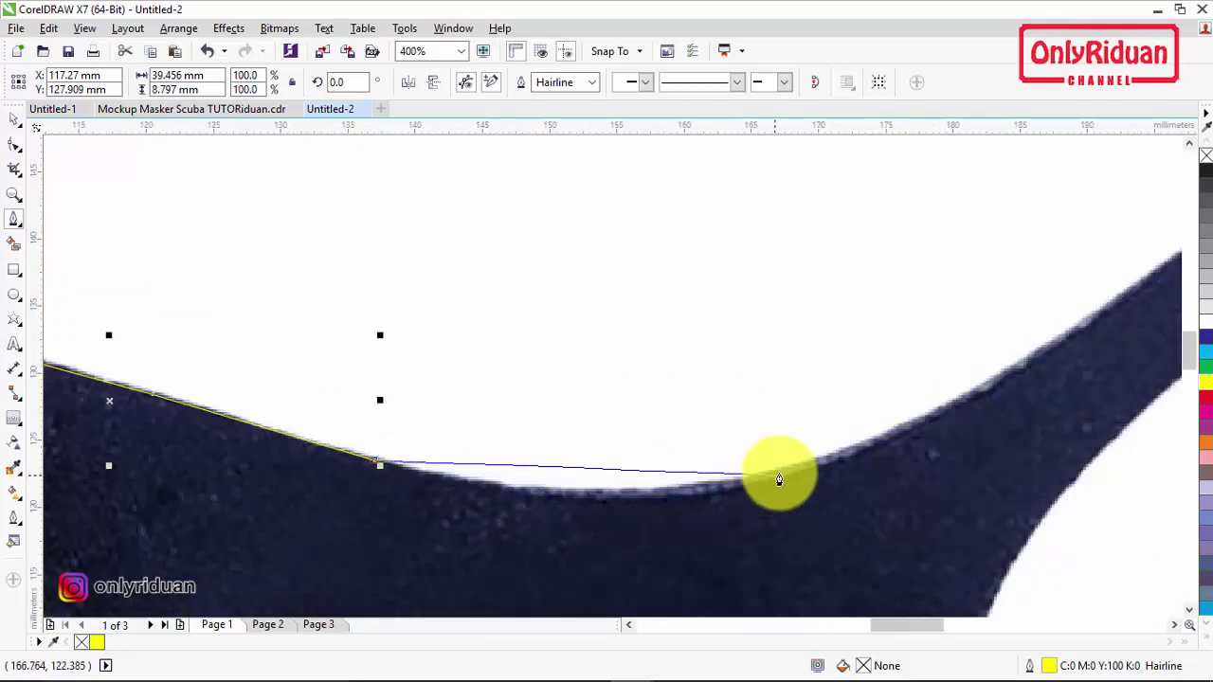
pyautogui.moveTo(789, 474); pyautogui.dragTo(990, 414)
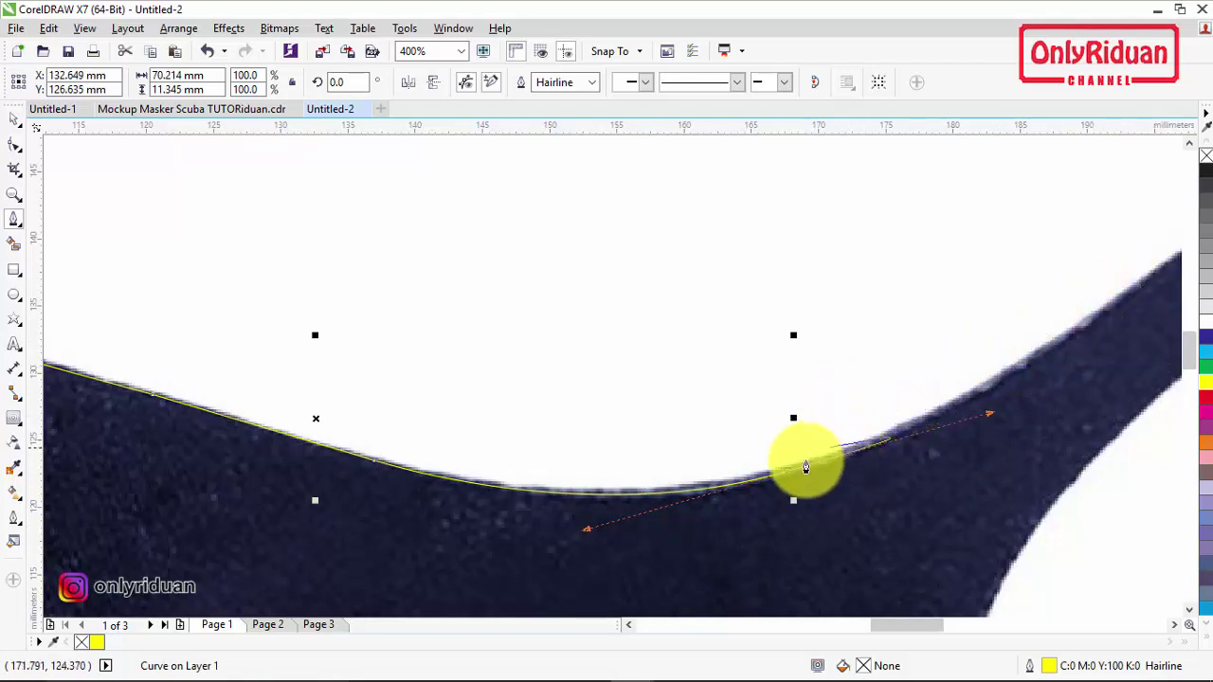
pyautogui.press('alt')
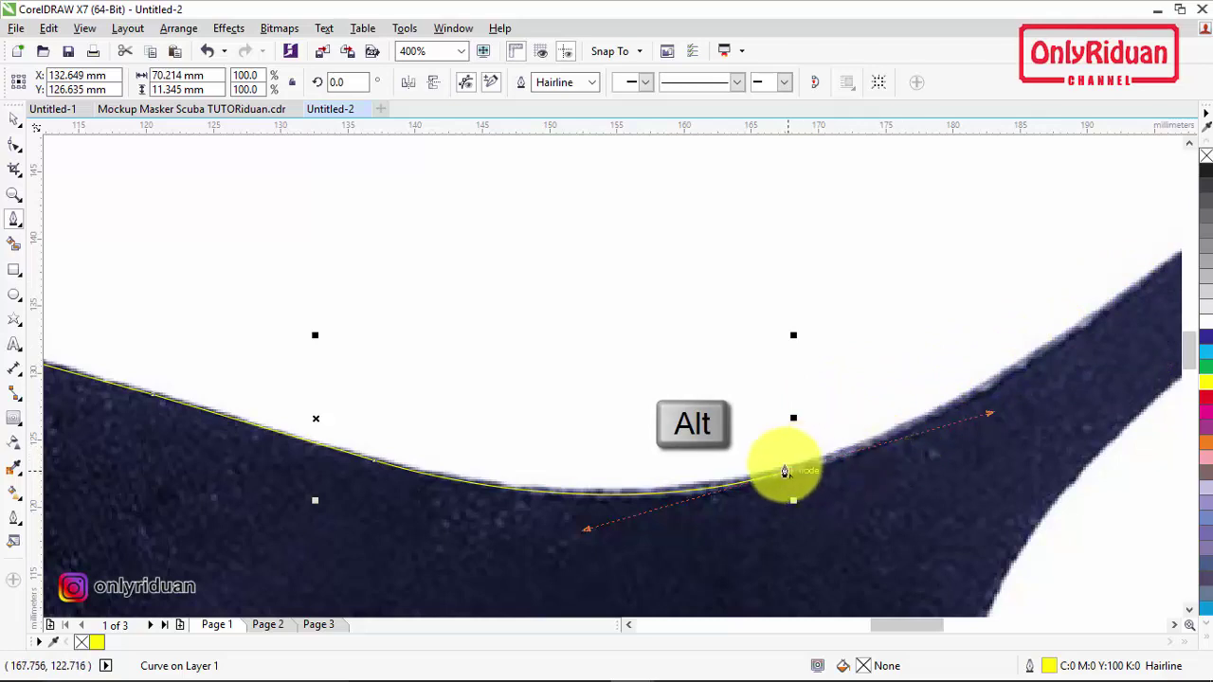
pyautogui.hscroll(3, 792, 477)
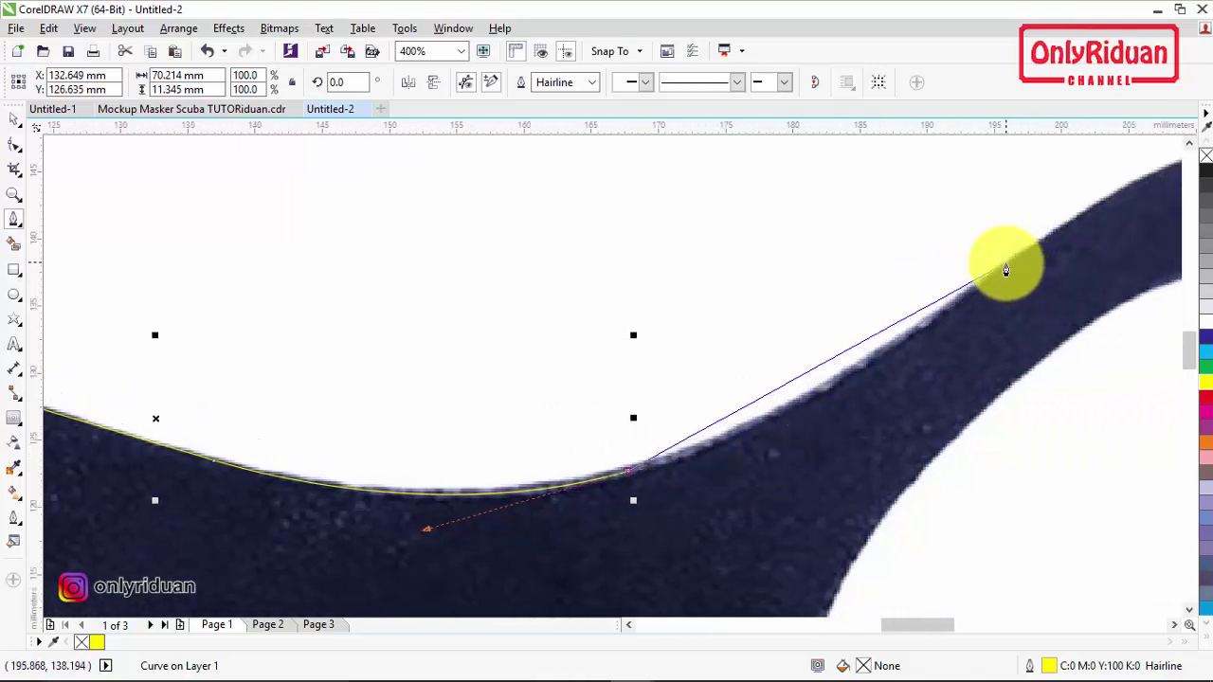
pyautogui.moveTo(1006, 269); pyautogui.dragTo(1169, 178)
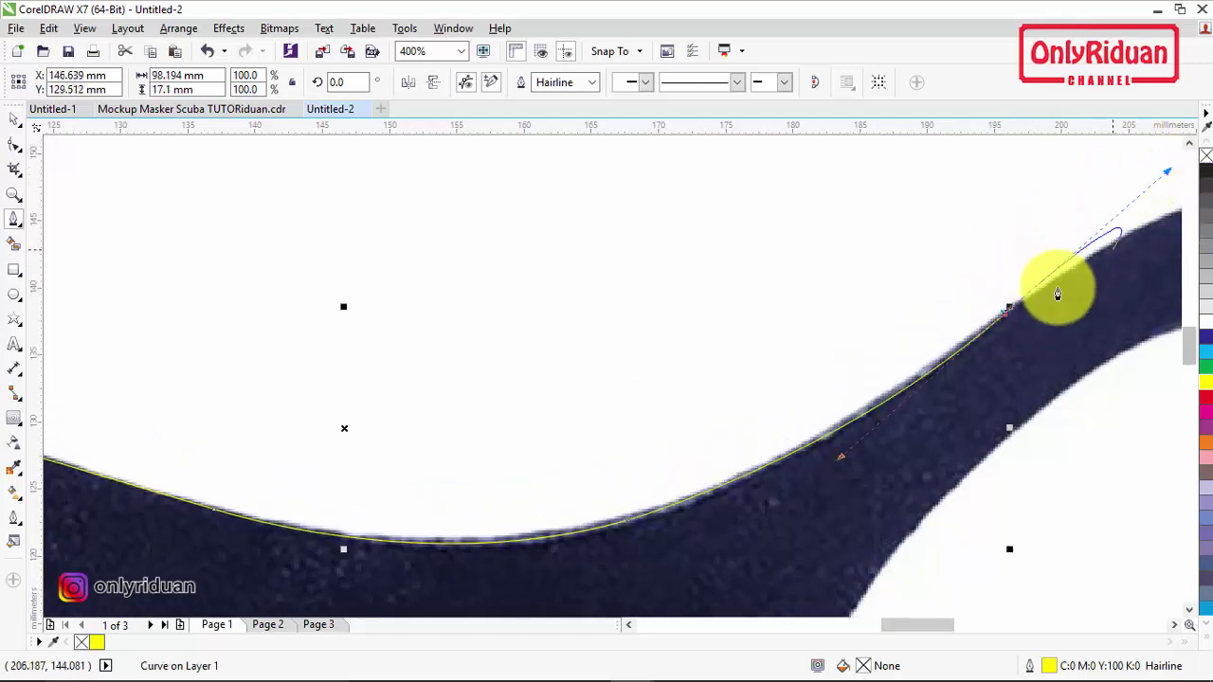
pyautogui.hscroll(3, 1042, 299)
pyautogui.hscroll(5, 1040, 301)
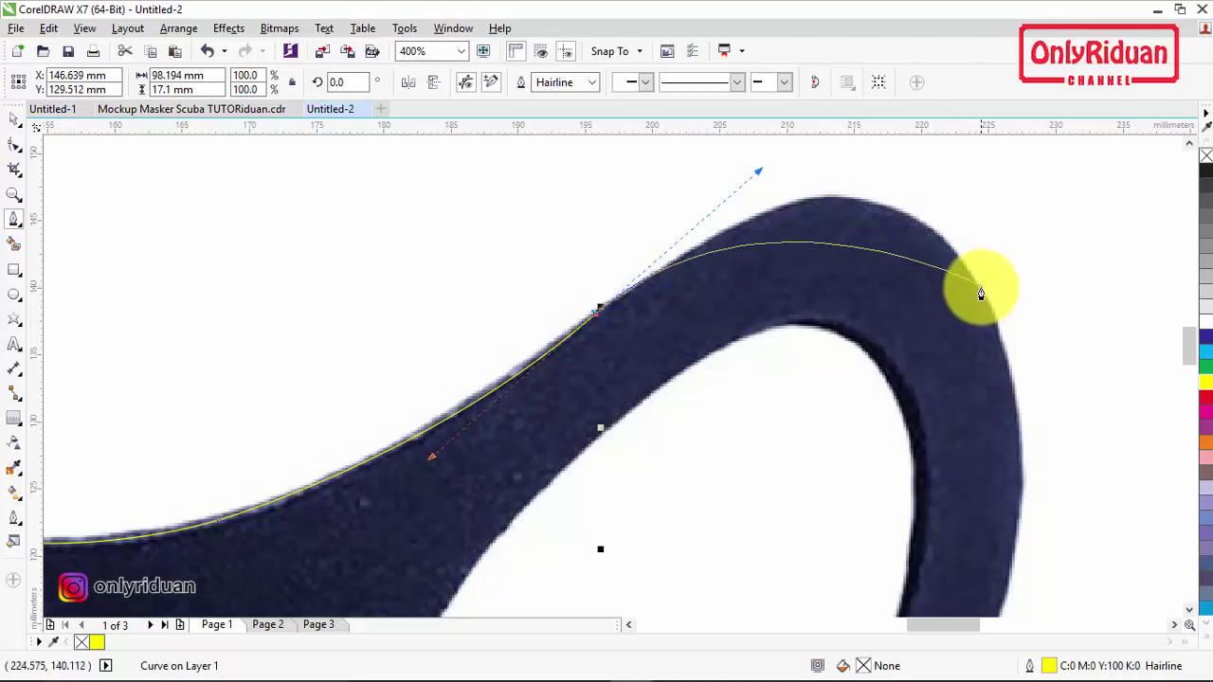
pyautogui.moveTo(981, 294); pyautogui.dragTo(1040, 424)
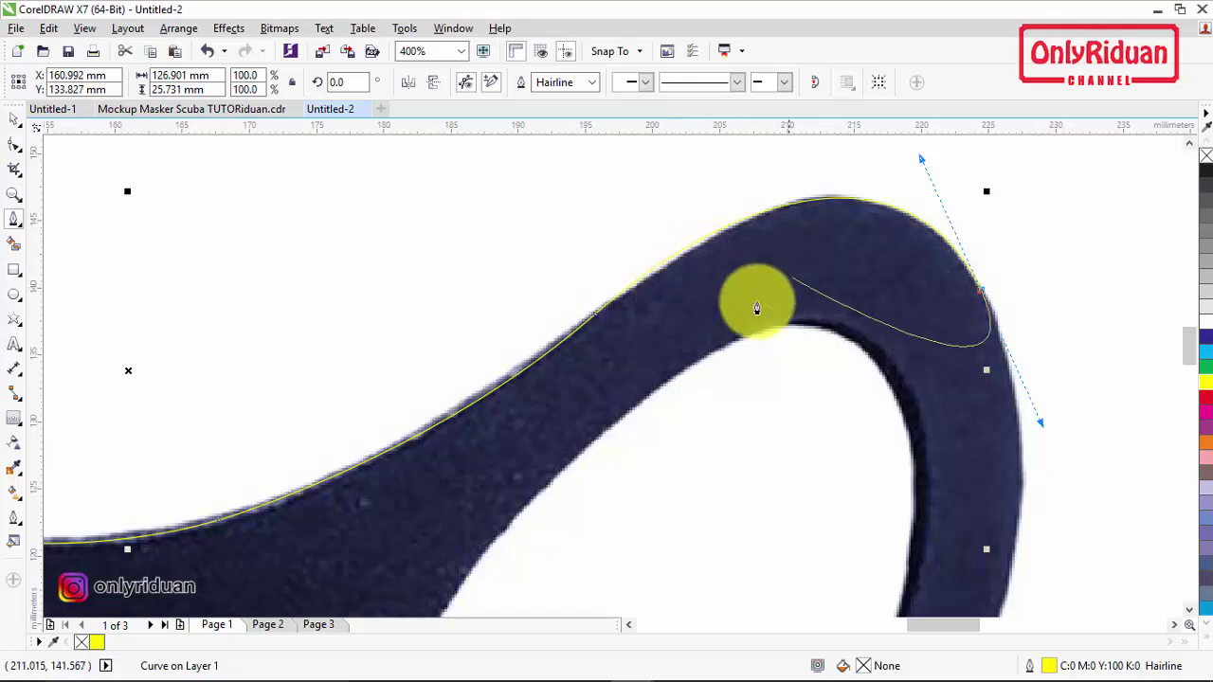
pyautogui.hotkey('ctrl', 'z')
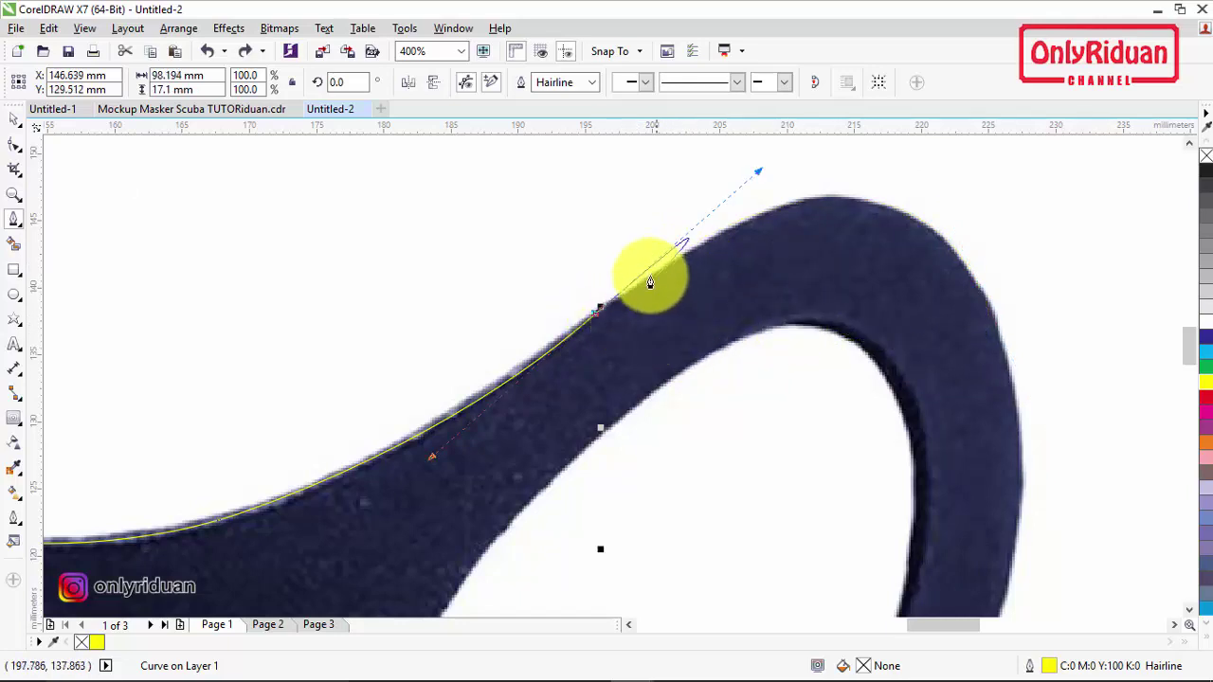
# Remove the last node's outgoing handle, extend the path along the strap, and curve it over the large ear loop and down its outer side.
pyautogui.press('alt')
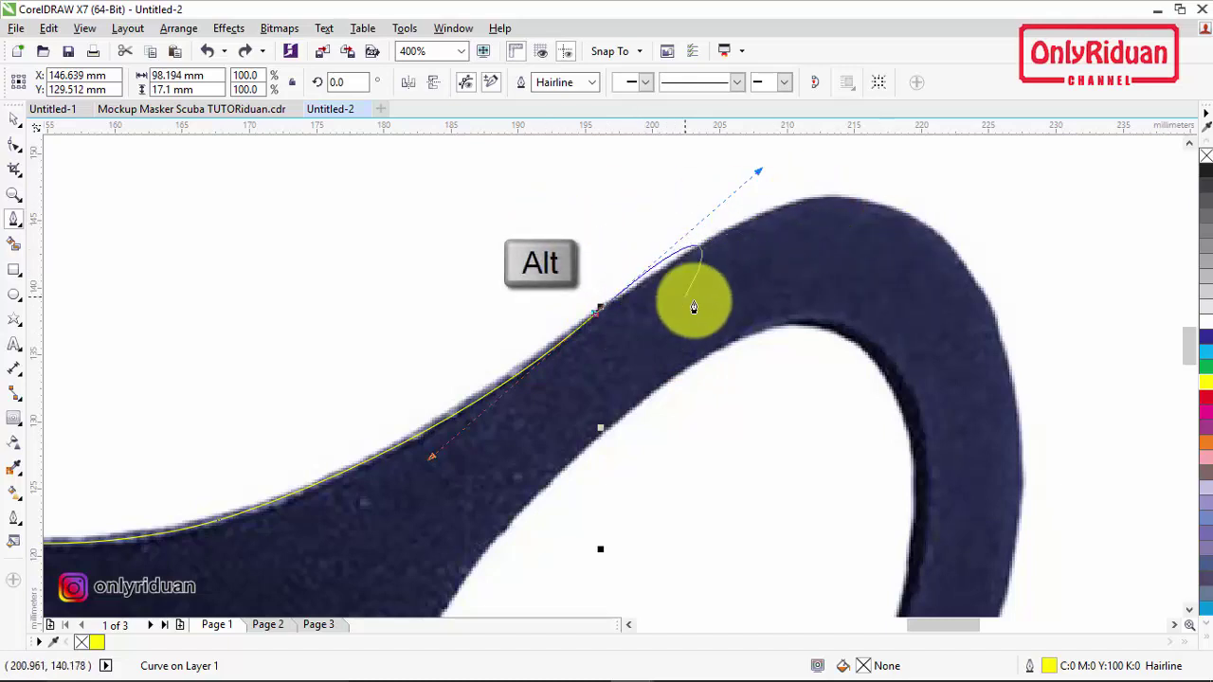
pyautogui.click(602, 318)
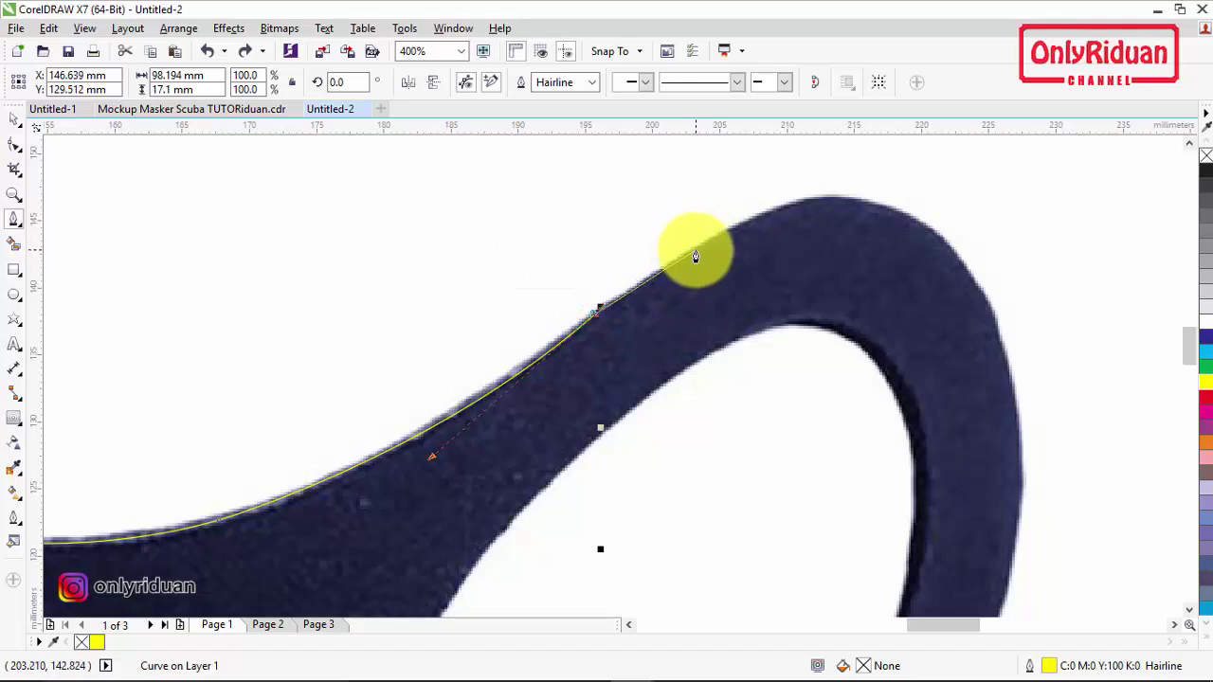
pyautogui.click(696, 248)
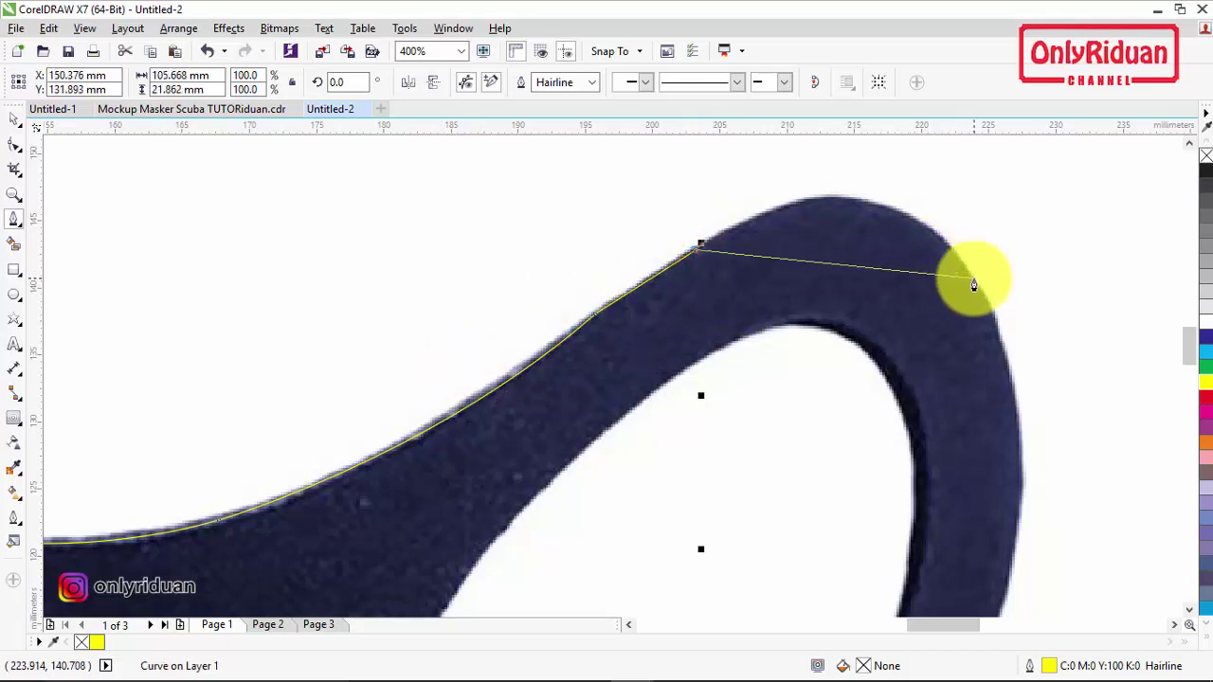
pyautogui.moveTo(974, 281); pyautogui.dragTo(1084, 440)
pyautogui.keyDown('alt'); pyautogui.scroll(-3, 1015, 503); pyautogui.keyUp('alt')
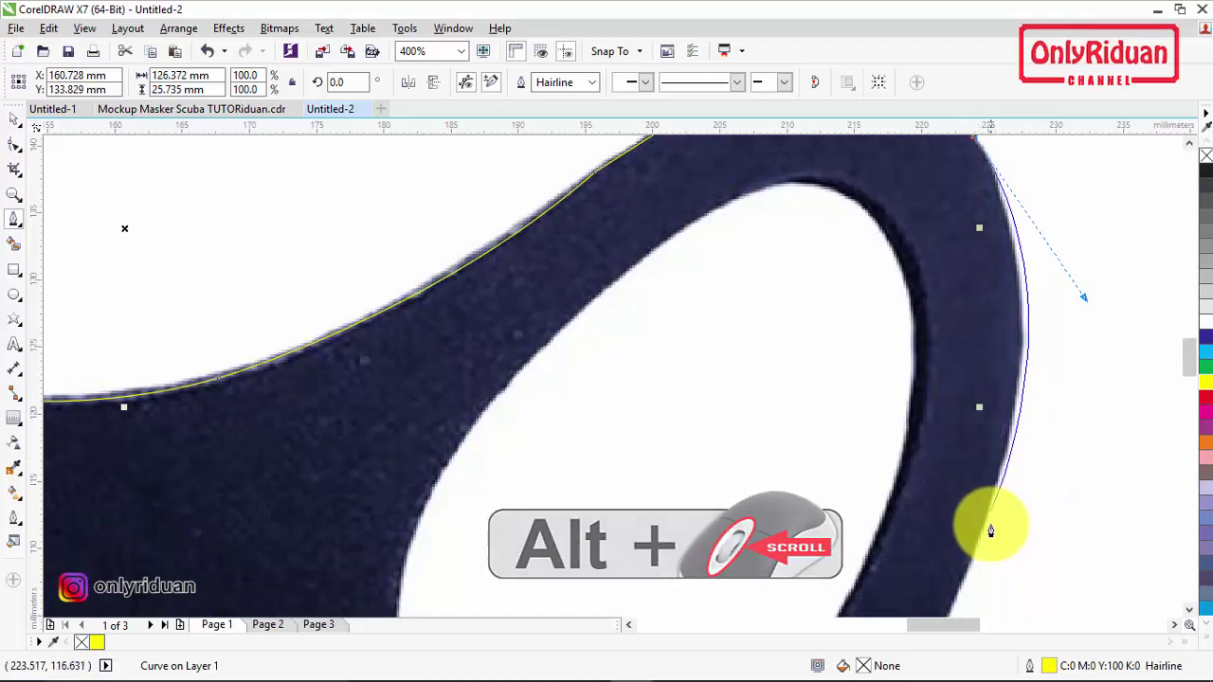
pyautogui.click(952, 607)
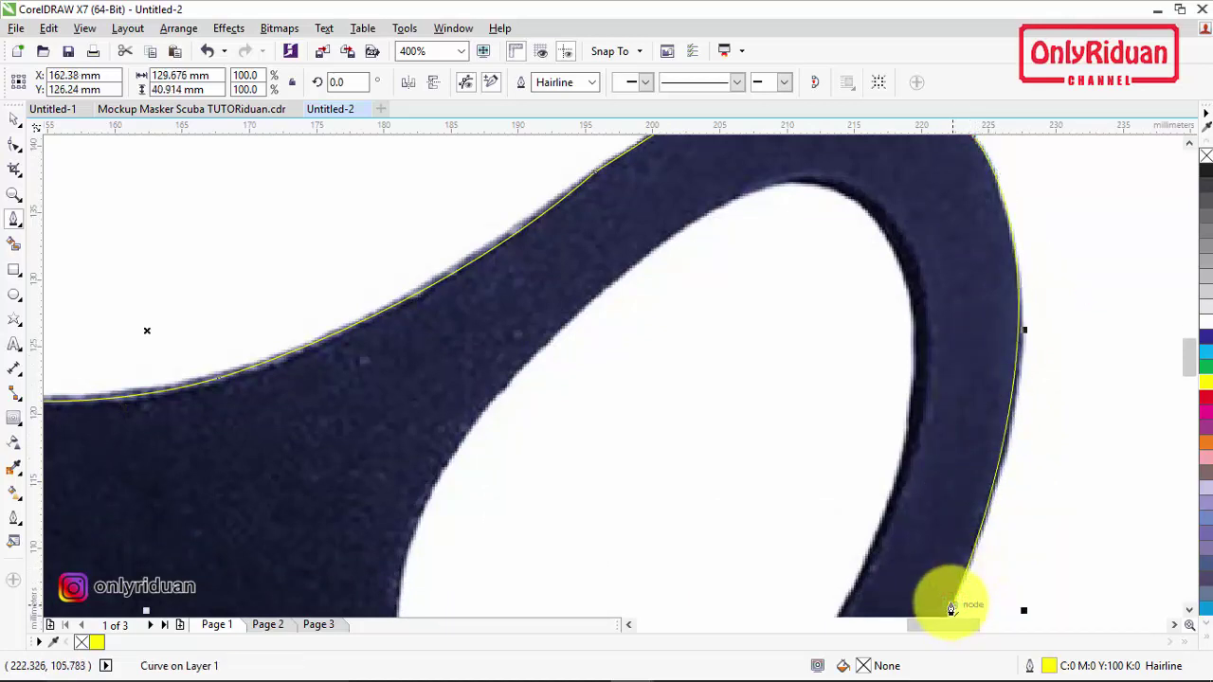
# Trace the lower outer side of the large ear loop and continue with curved segments along the mask's lower edge.
pyautogui.scroll(-6, 942, 601)
pyautogui.scroll(-7, 976, 491)
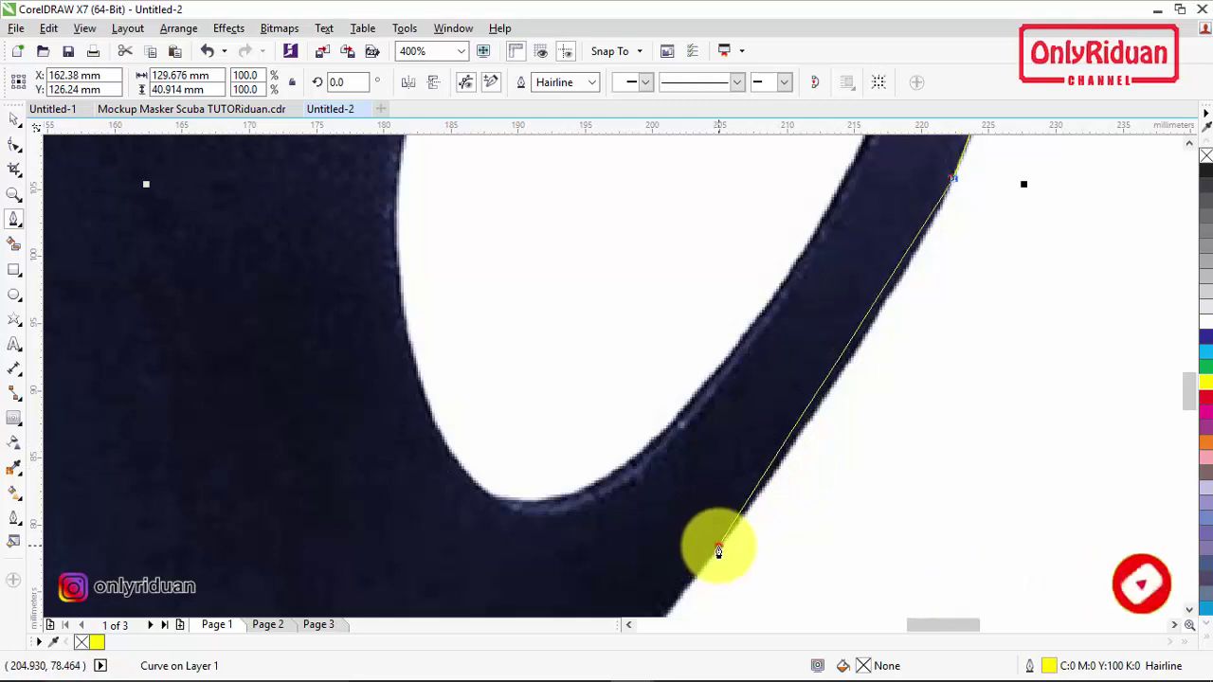
pyautogui.moveTo(718, 552)
pyautogui.mouseDown()
pyautogui.moveTo(650, 581)
pyautogui.moveTo(648, 621)
pyautogui.moveTo(634, 569)
pyautogui.mouseUp()
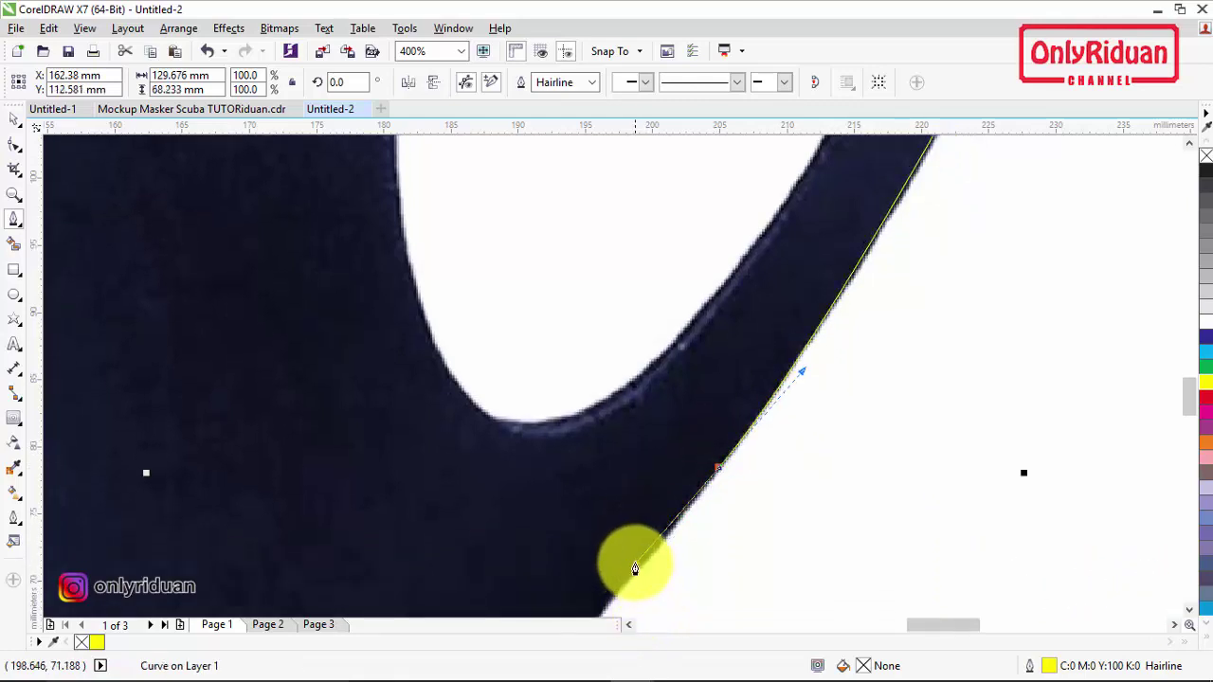
pyautogui.scroll(-5, 638, 549)
pyautogui.scroll(-2, 640, 471)
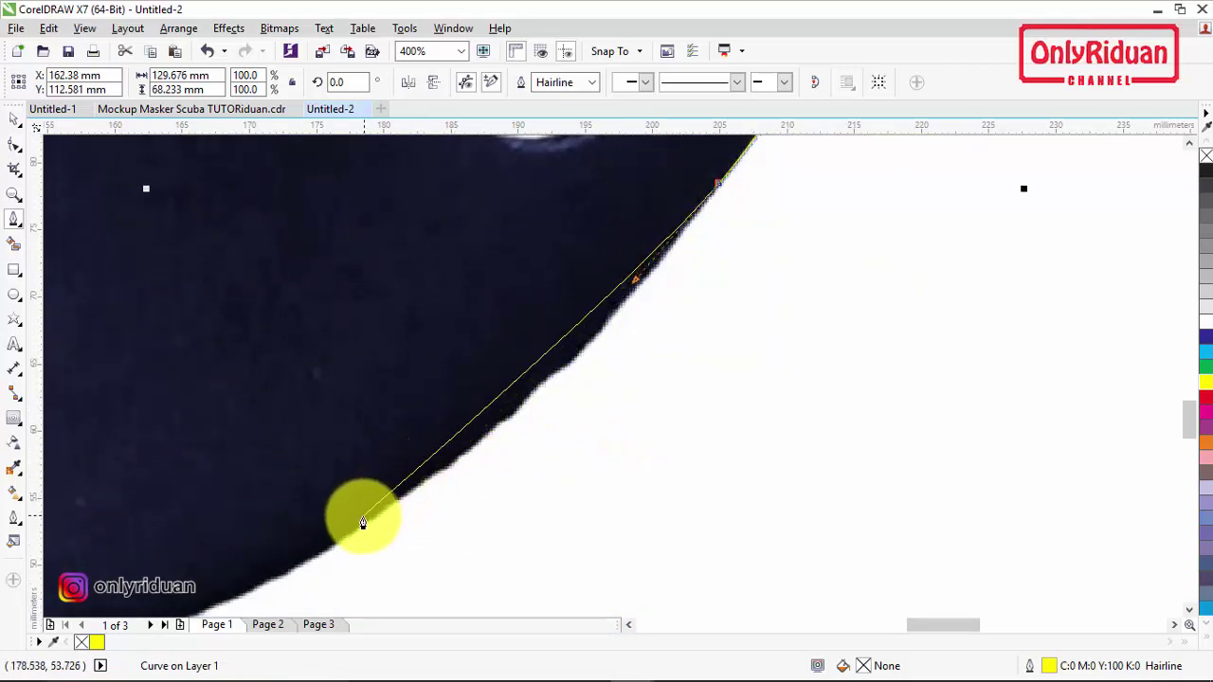
pyautogui.moveTo(356, 531); pyautogui.dragTo(241, 584)
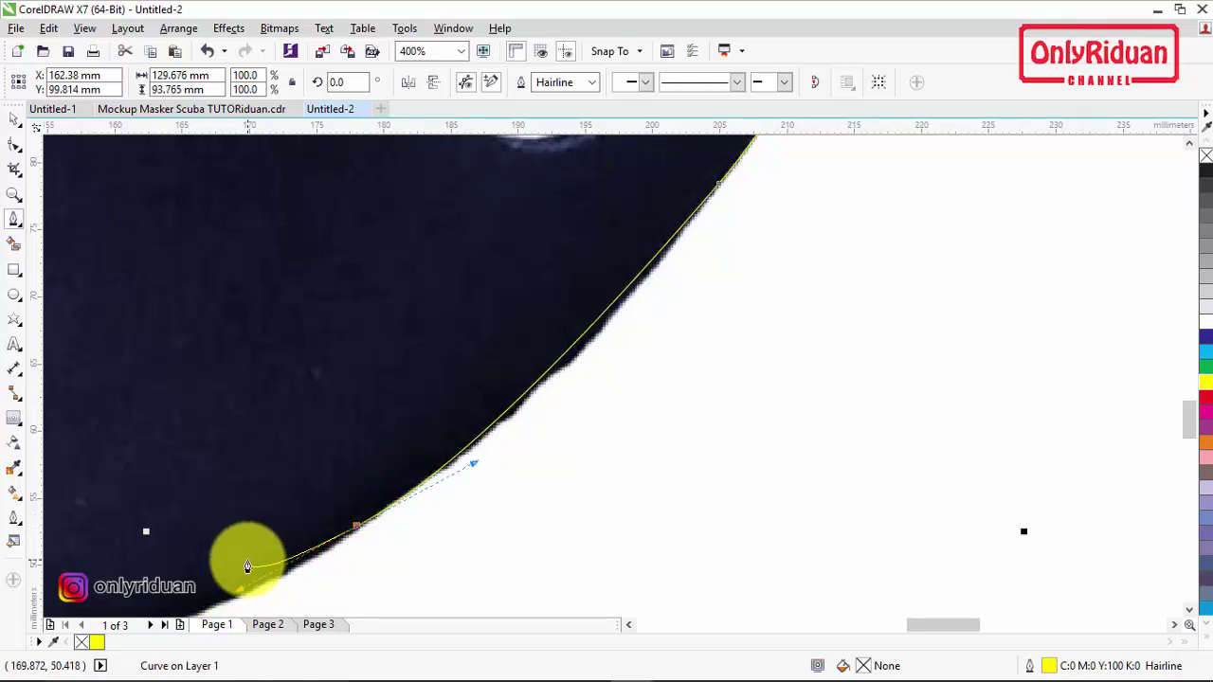
# Trace the mask's bottom edge with one long curve ending at the step where the centre seam meets the bottom.
pyautogui.scroll(-2, 247, 567)
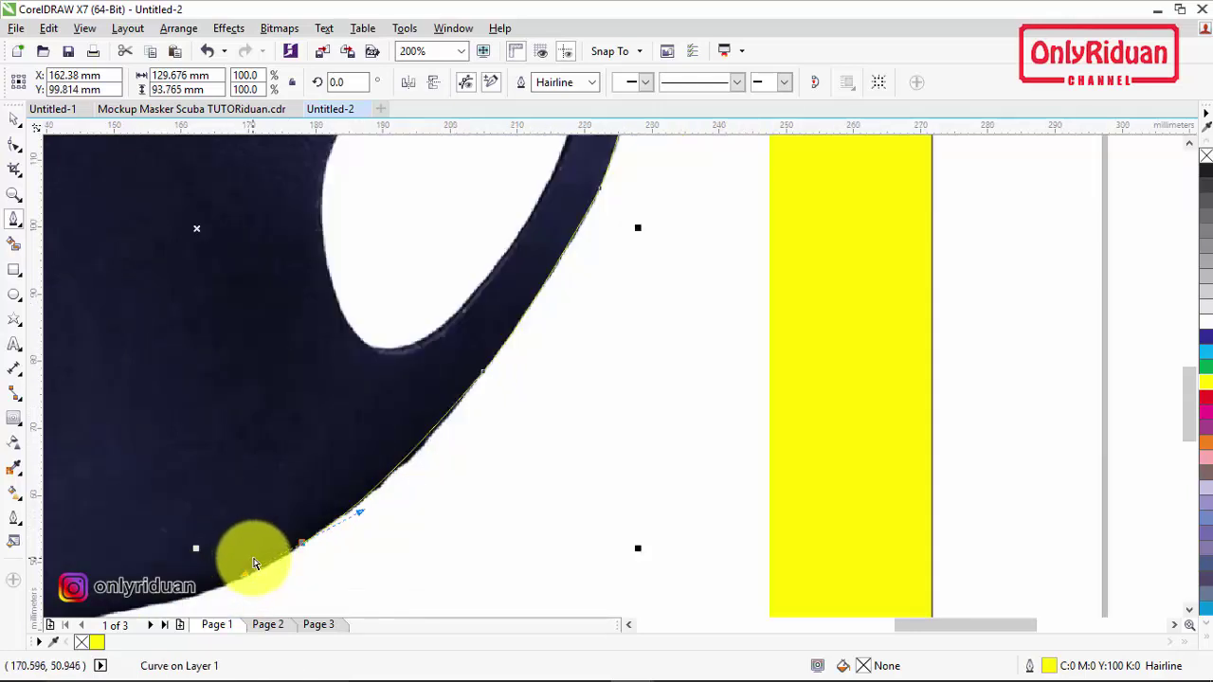
pyautogui.hscroll(-5, 256, 562)
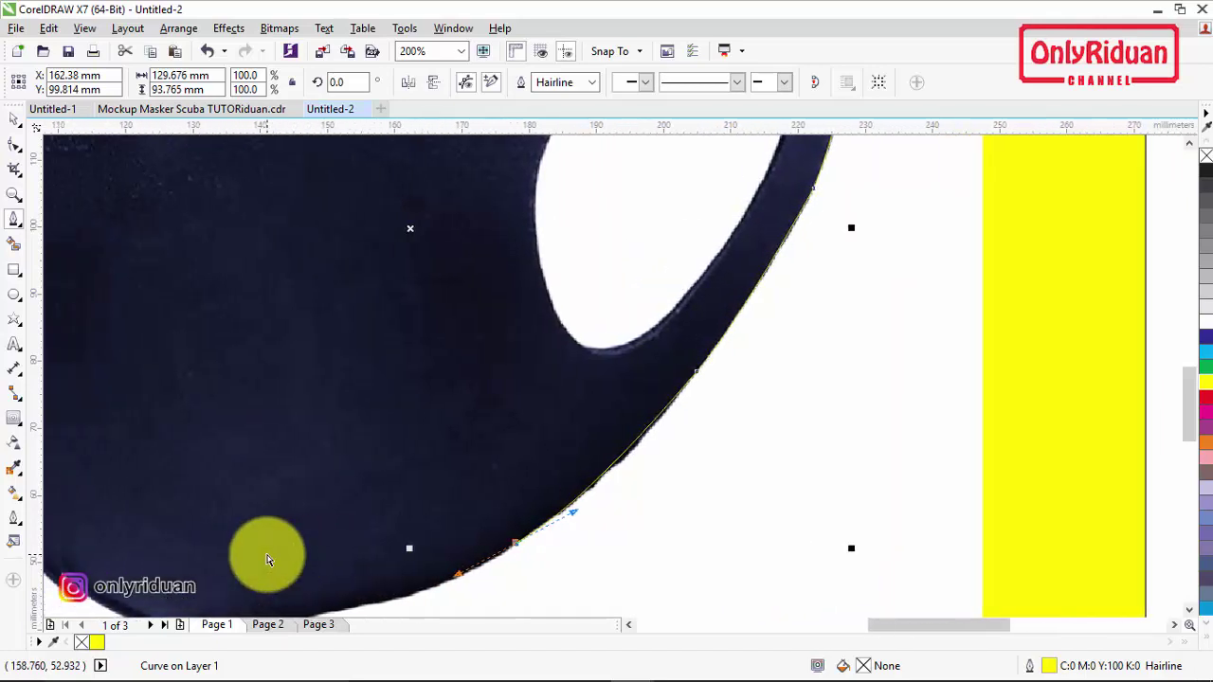
pyautogui.hscroll(-2, 270, 557)
pyautogui.scroll(-1, 289, 551)
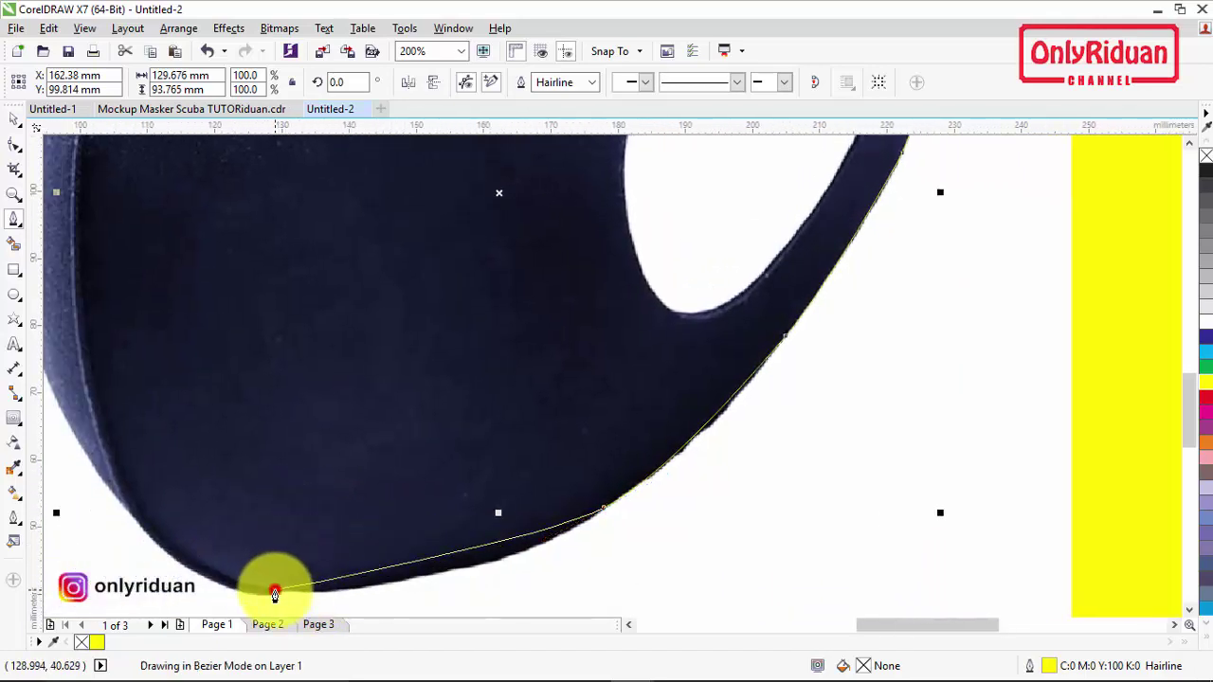
pyautogui.moveTo(275, 594); pyautogui.dragTo(126, 572)
pyautogui.scroll(-1, 130, 574)
pyautogui.scroll(1, 244, 595)
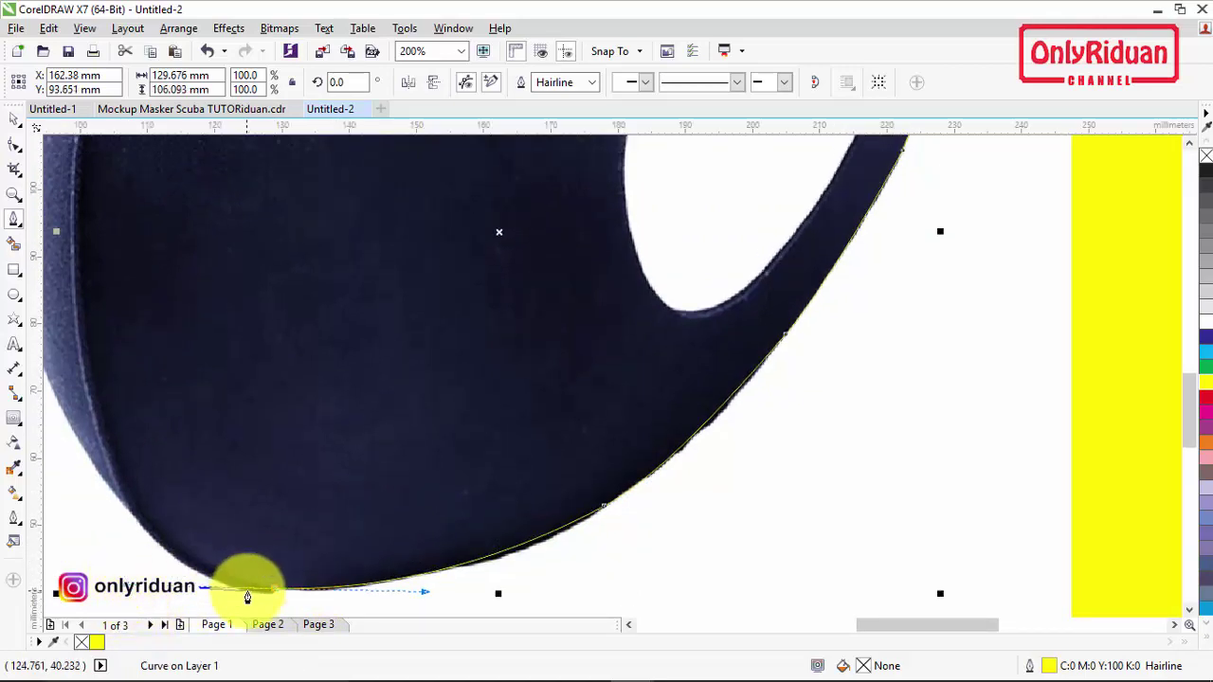
# Remove the outgoing handle at the bottom seam node and trace the small rounded step down to the seam's lower edge.
pyautogui.scroll(-3, 253, 587)
pyautogui.scroll(1, 257, 537)
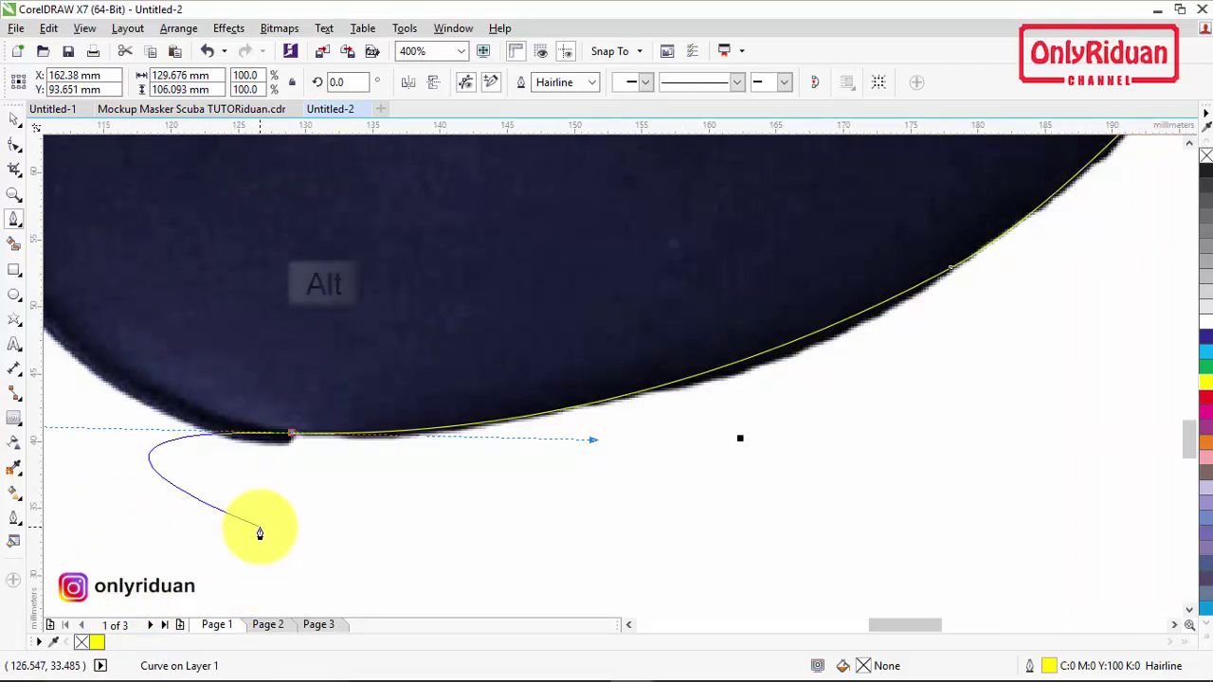
pyautogui.scroll(1, 259, 533)
pyautogui.click(325, 341)
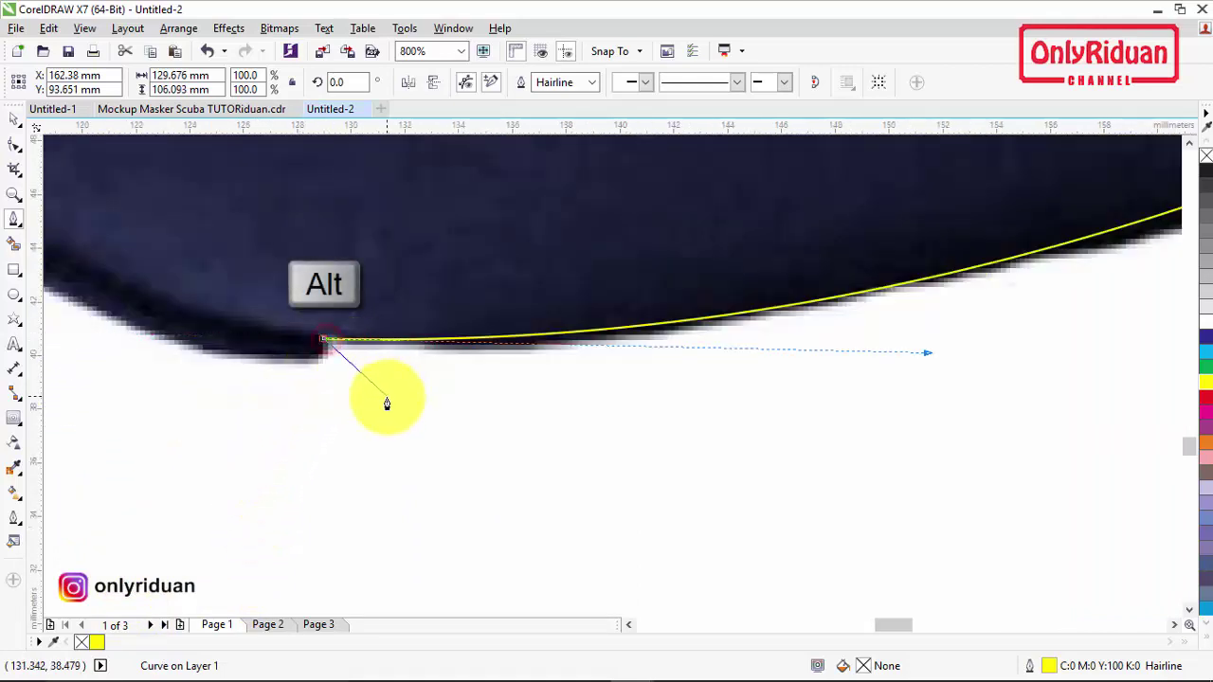
pyautogui.click(306, 365)
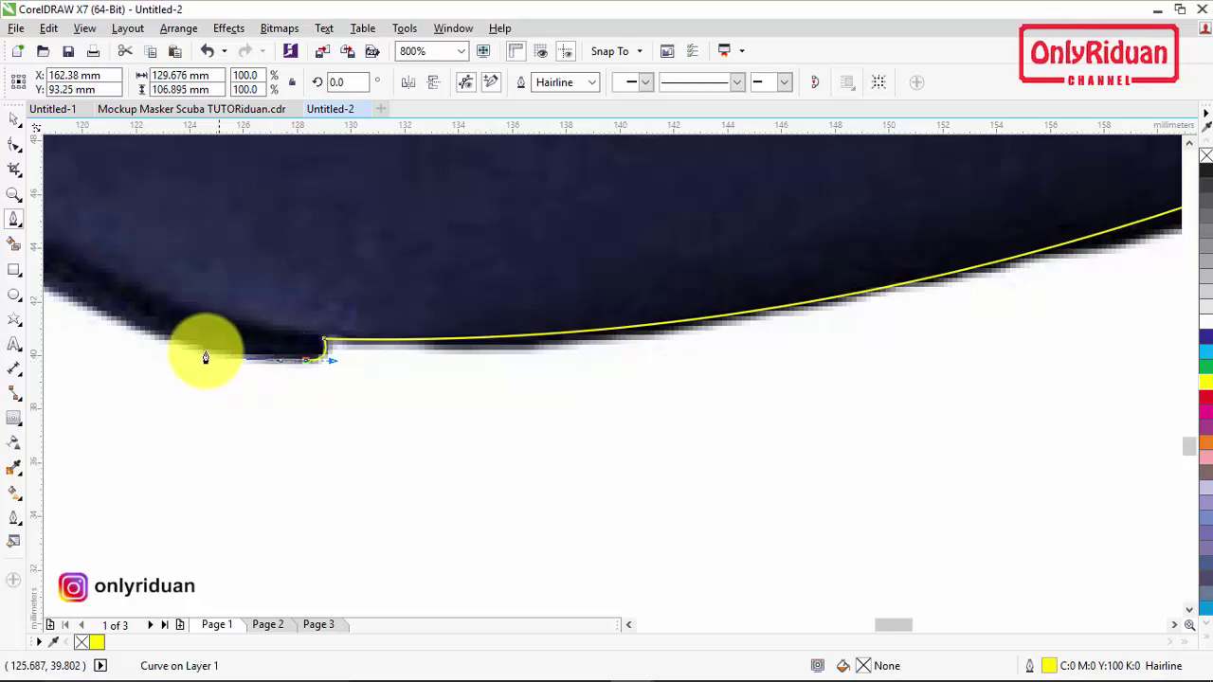
# Trace a curved segment from the bottom seam node up along the mask's lower-left edge.
pyautogui.hscroll(-5, 224, 366)
pyautogui.hscroll(-2, 280, 362)
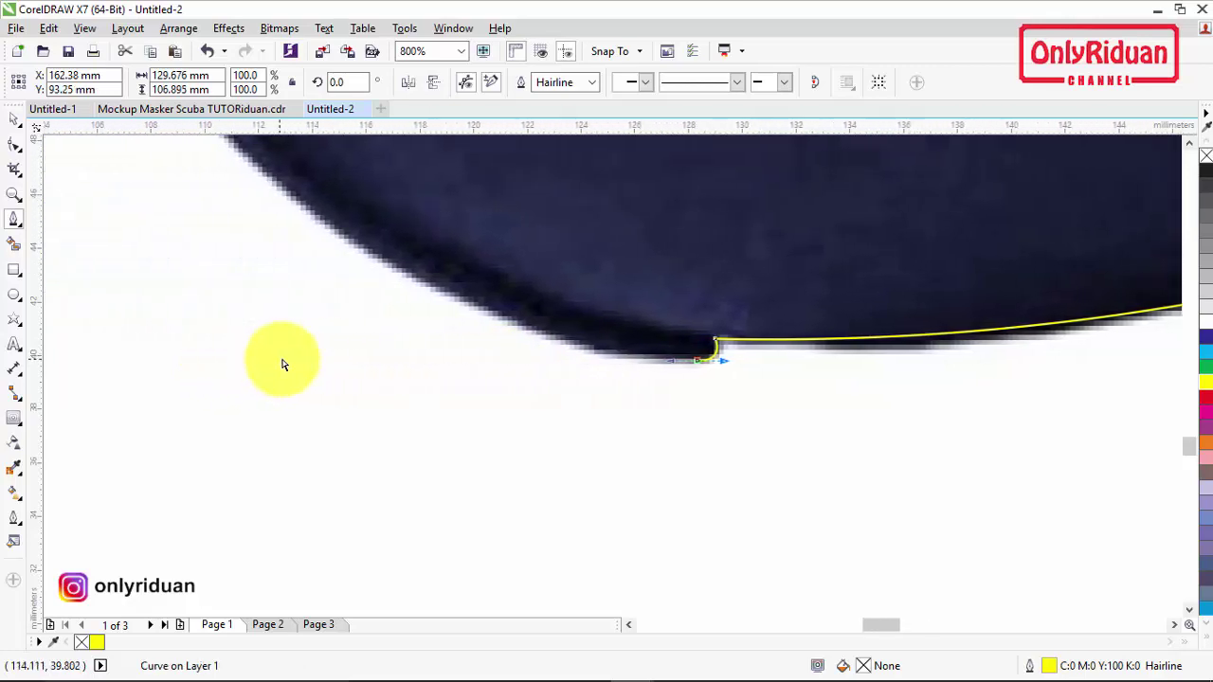
pyautogui.scroll(4, 334, 323)
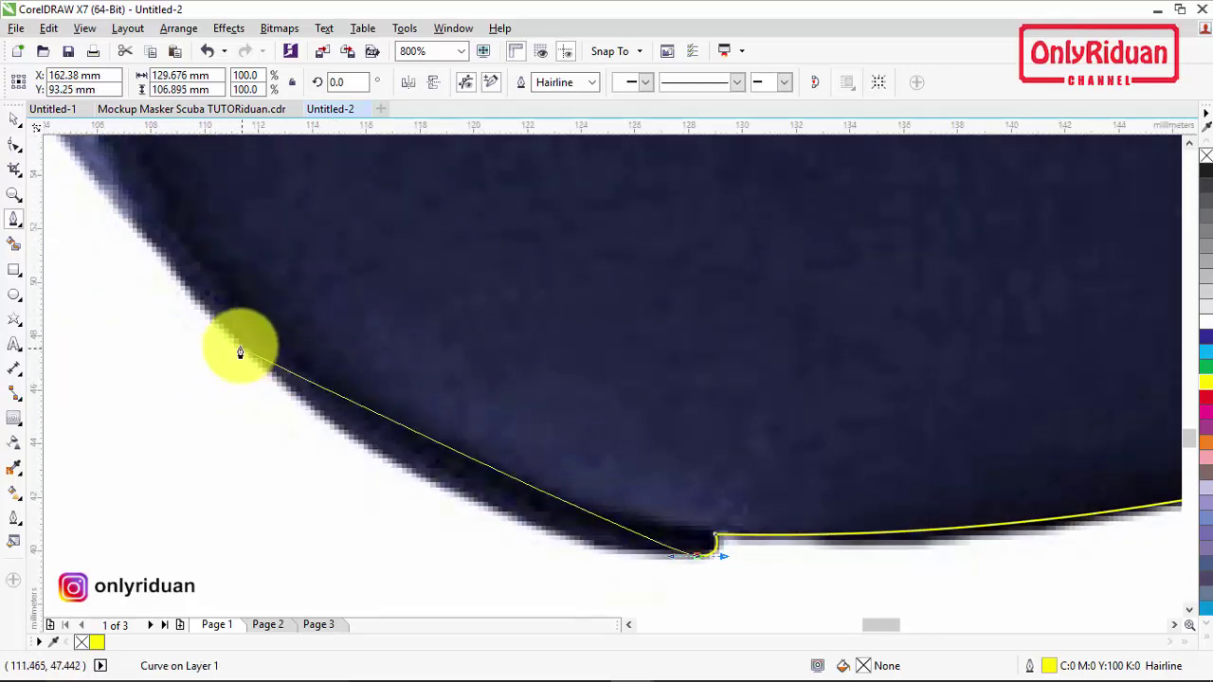
pyautogui.moveTo(236, 341); pyautogui.dragTo(87, 180)
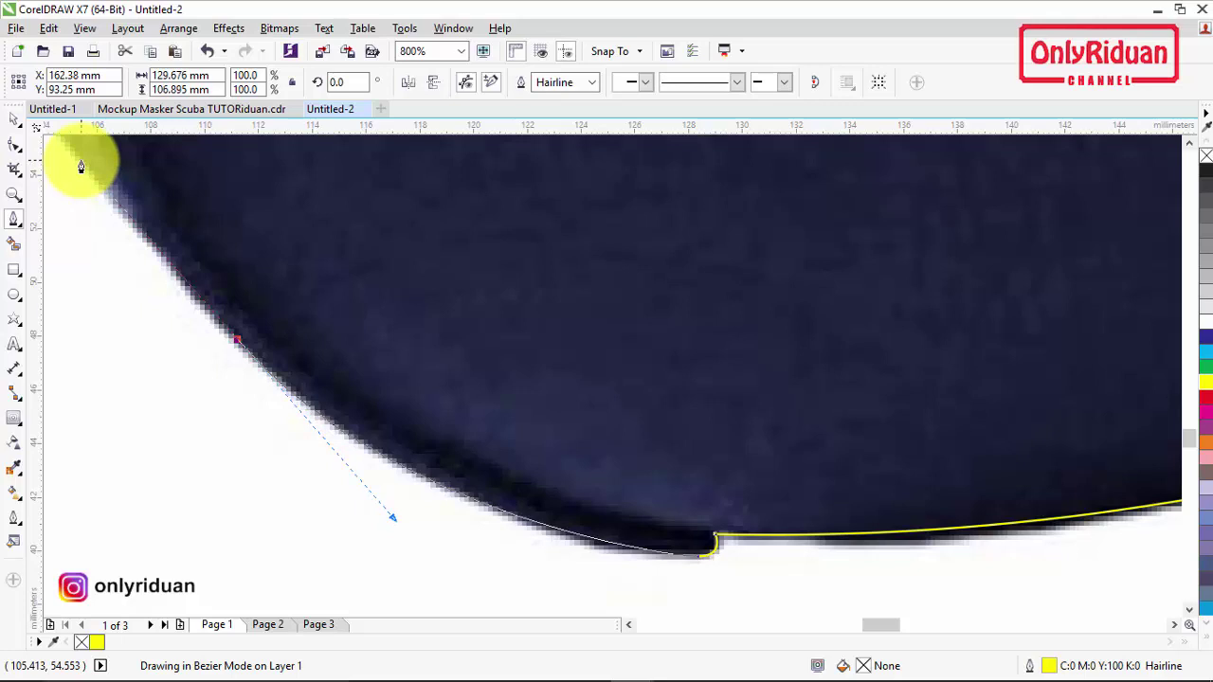
pyautogui.moveTo(81, 167); pyautogui.dragTo(80, 167)
pyautogui.scroll(-1, 80, 167)
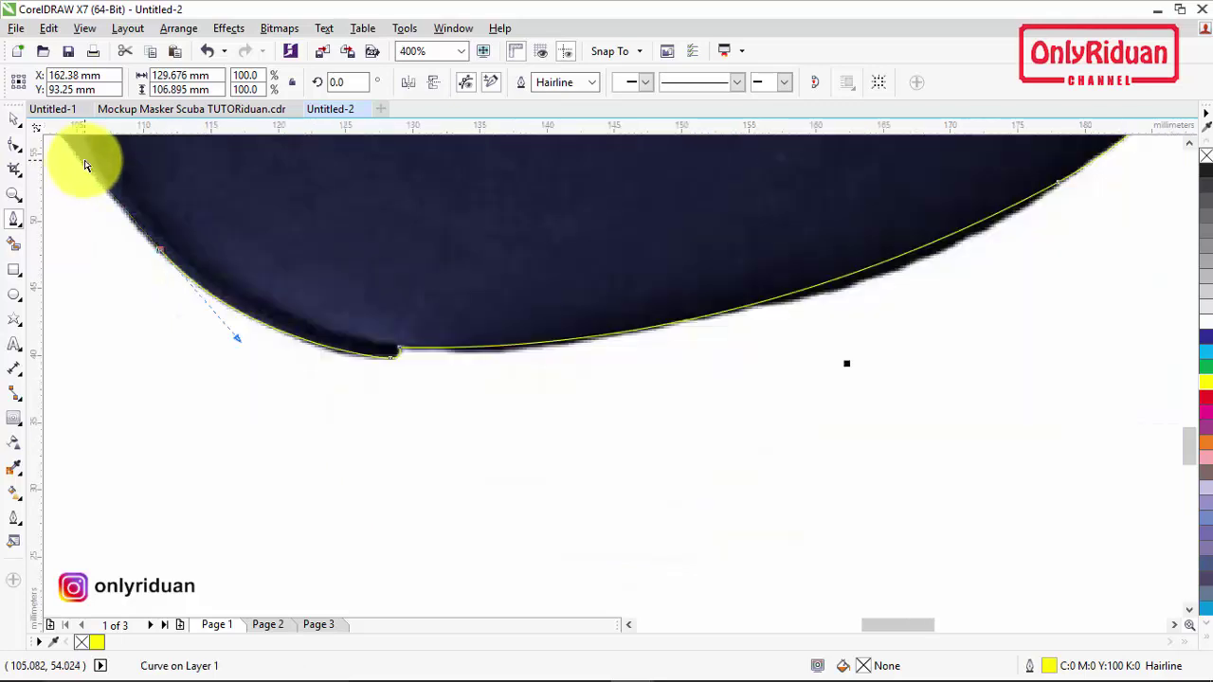
pyautogui.hscroll(-3, 122, 171)
pyautogui.hscroll(-2, 379, 195)
pyautogui.scroll(5, 379, 195)
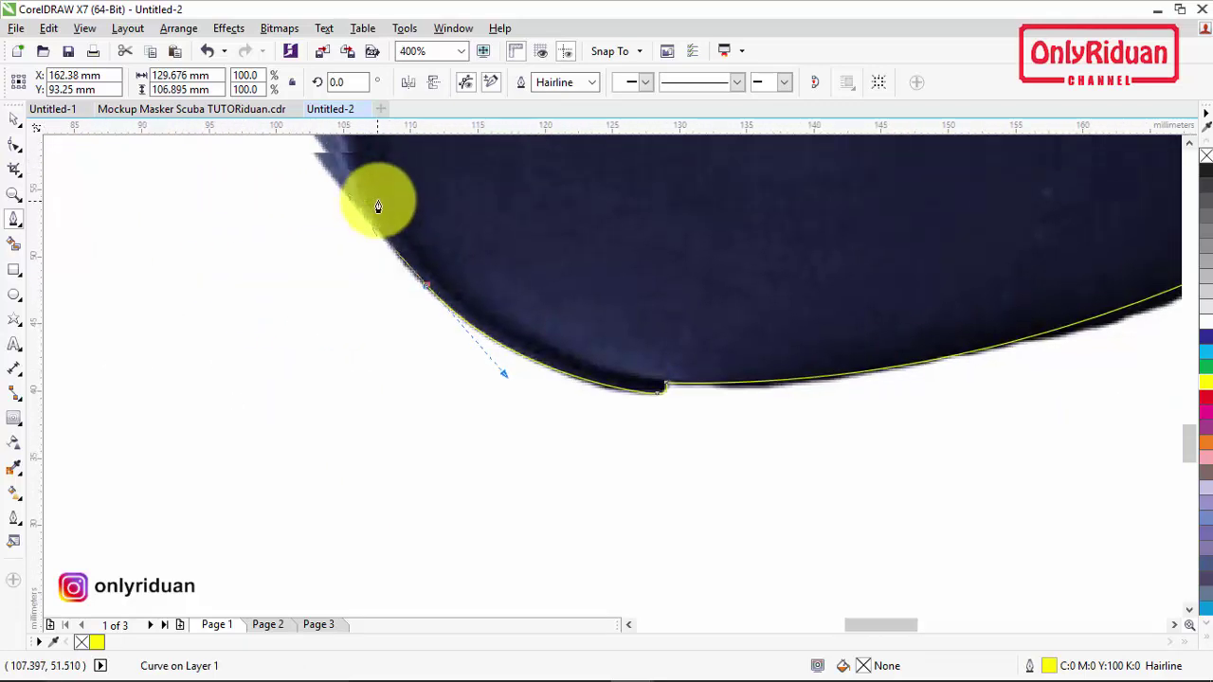
pyautogui.scroll(2, 323, 351)
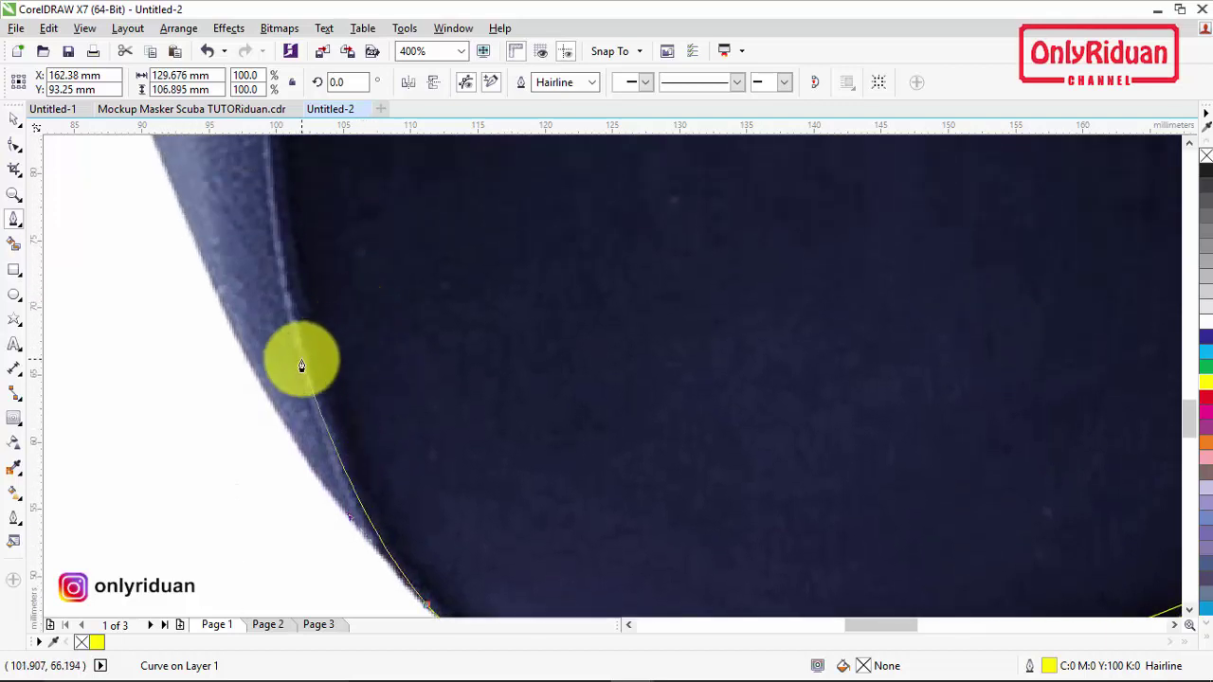
pyautogui.scroll(-1, 292, 362)
pyautogui.scroll(3, 207, 213)
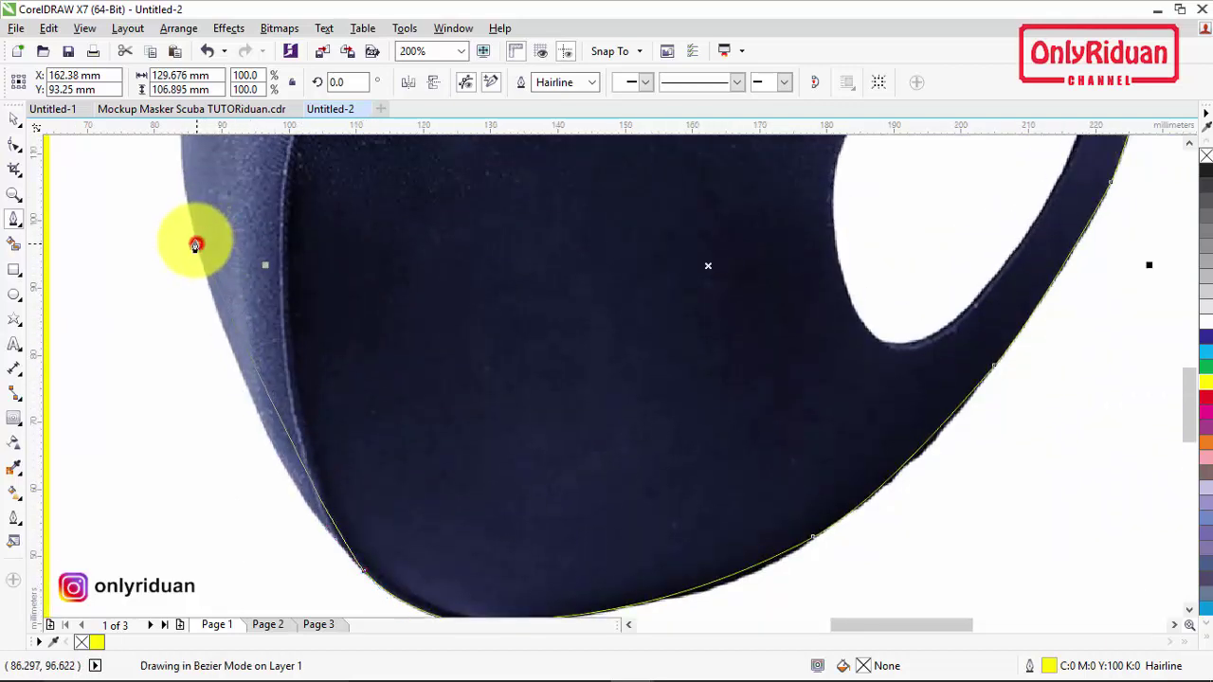
pyautogui.scroll(4, 168, 155)
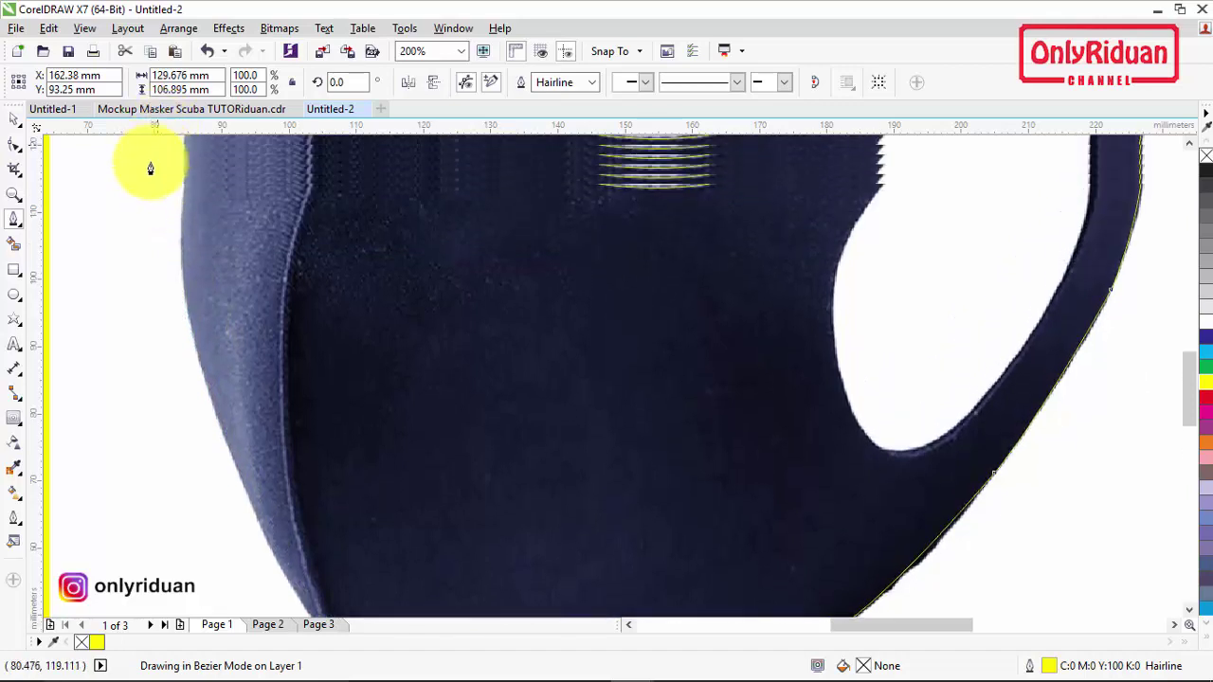
pyautogui.click(184, 227)
pyautogui.scroll(-5, 200, 243)
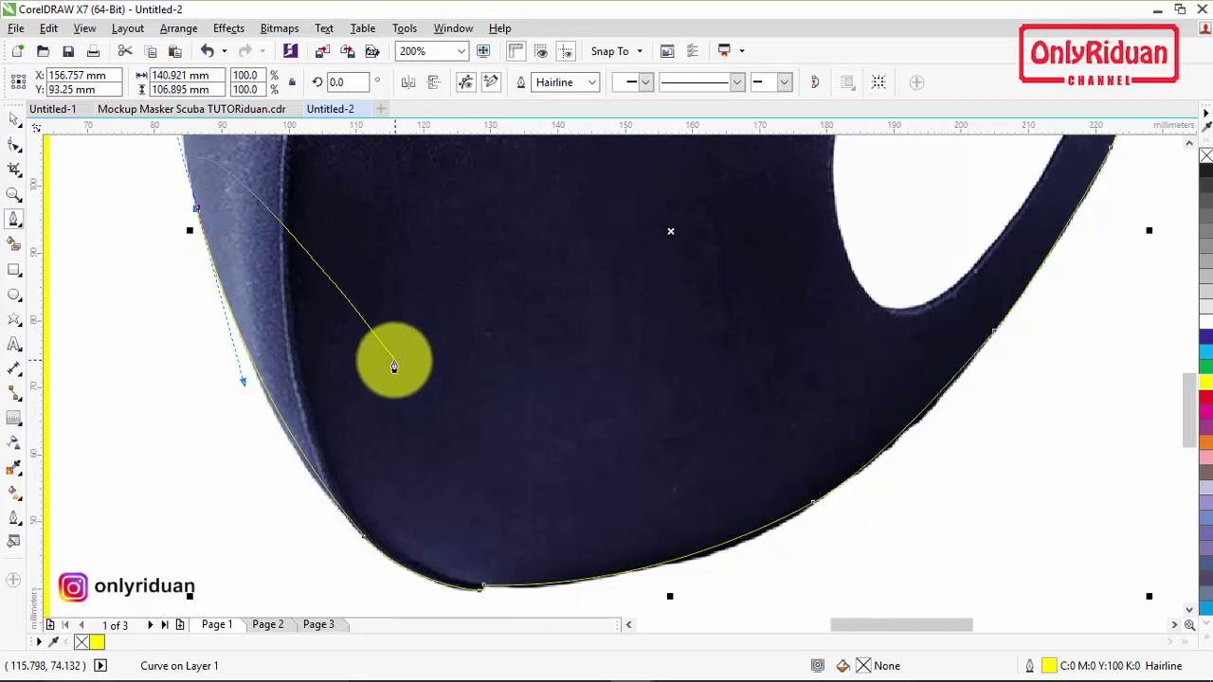
# Trace a short curve up the mask's lower-left side and set the outline width to 0.5 pt.
pyautogui.moveTo(394, 357); pyautogui.dragTo(231, 321)
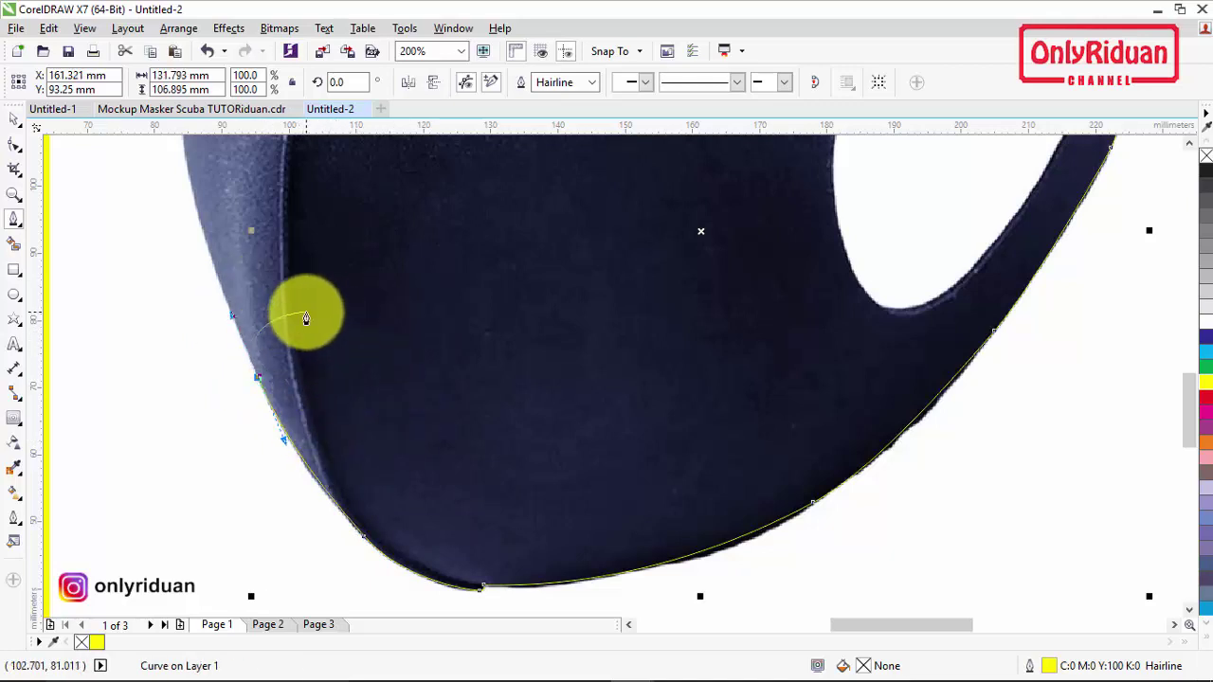
pyautogui.click(593, 84)
pyautogui.click(587, 123)
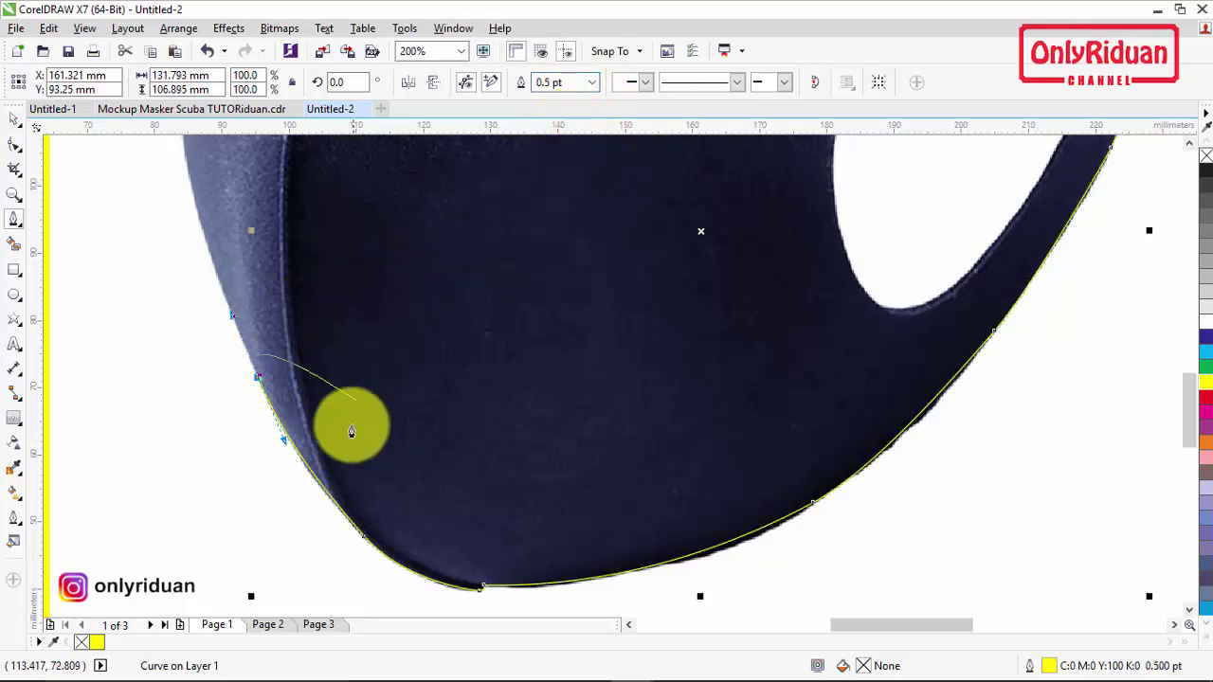
# Continue the outline up the mask's left side with two curved segments, ending beside the base of the small ear loop.
pyautogui.scroll(4, 211, 285)
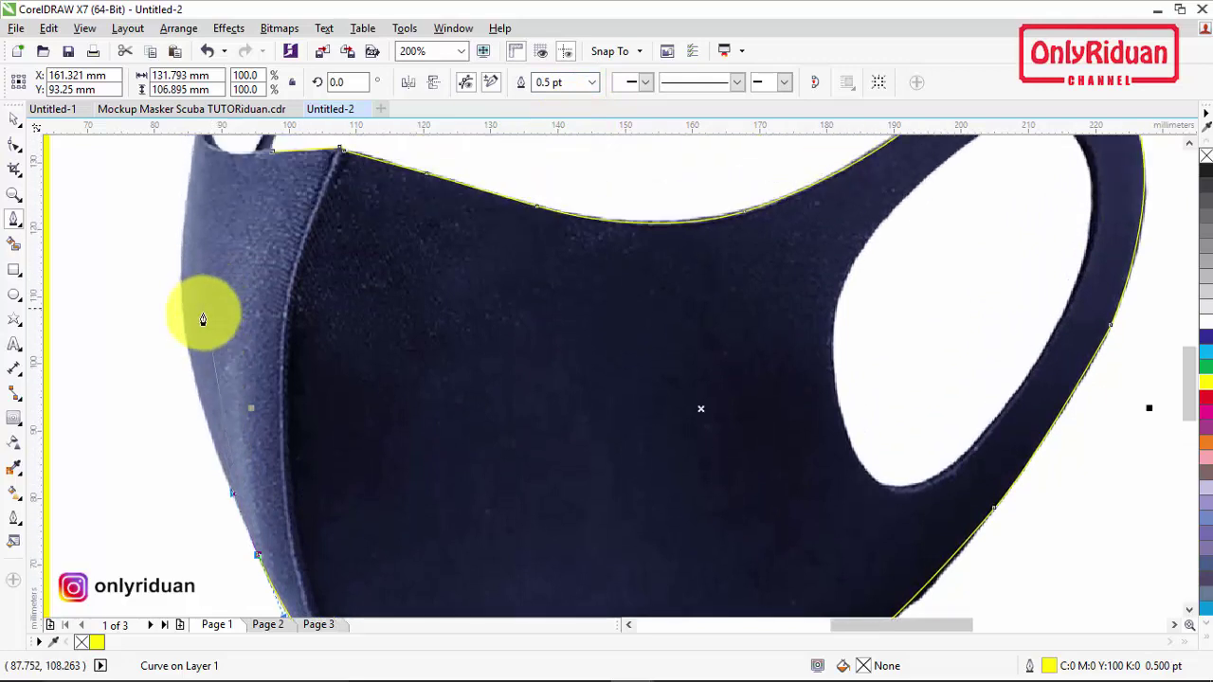
pyautogui.scroll(1, 198, 322)
pyautogui.scroll(-1, 197, 369)
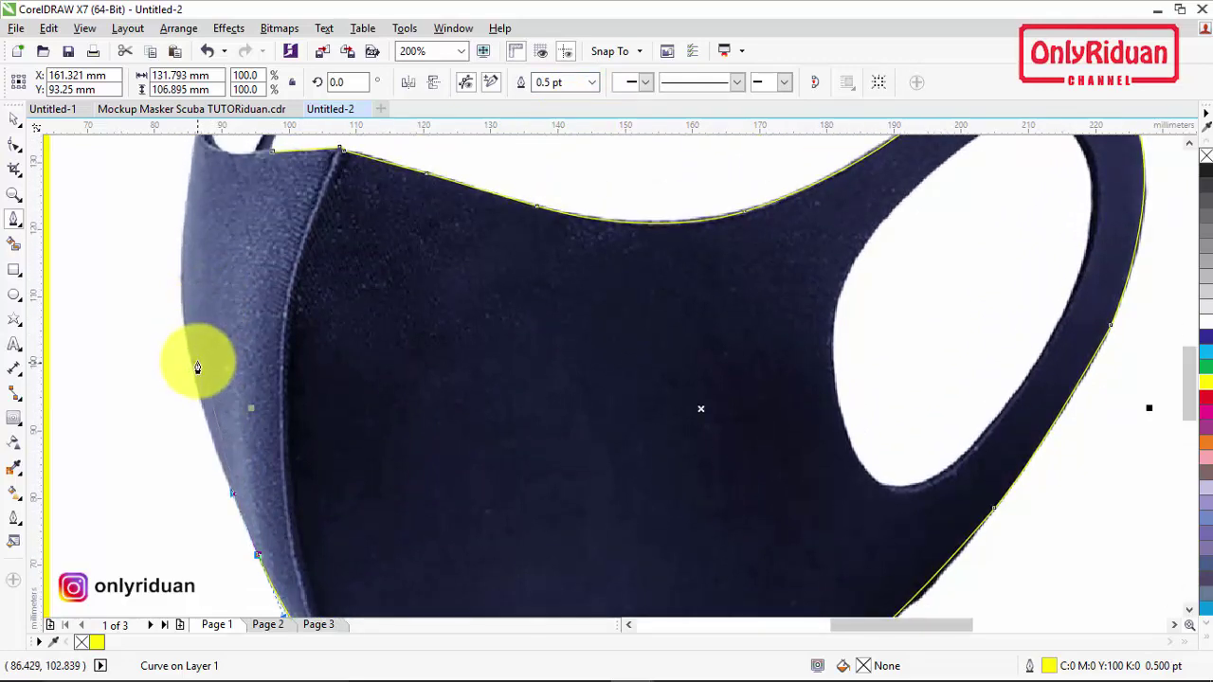
pyautogui.moveTo(183, 324); pyautogui.dragTo(172, 253)
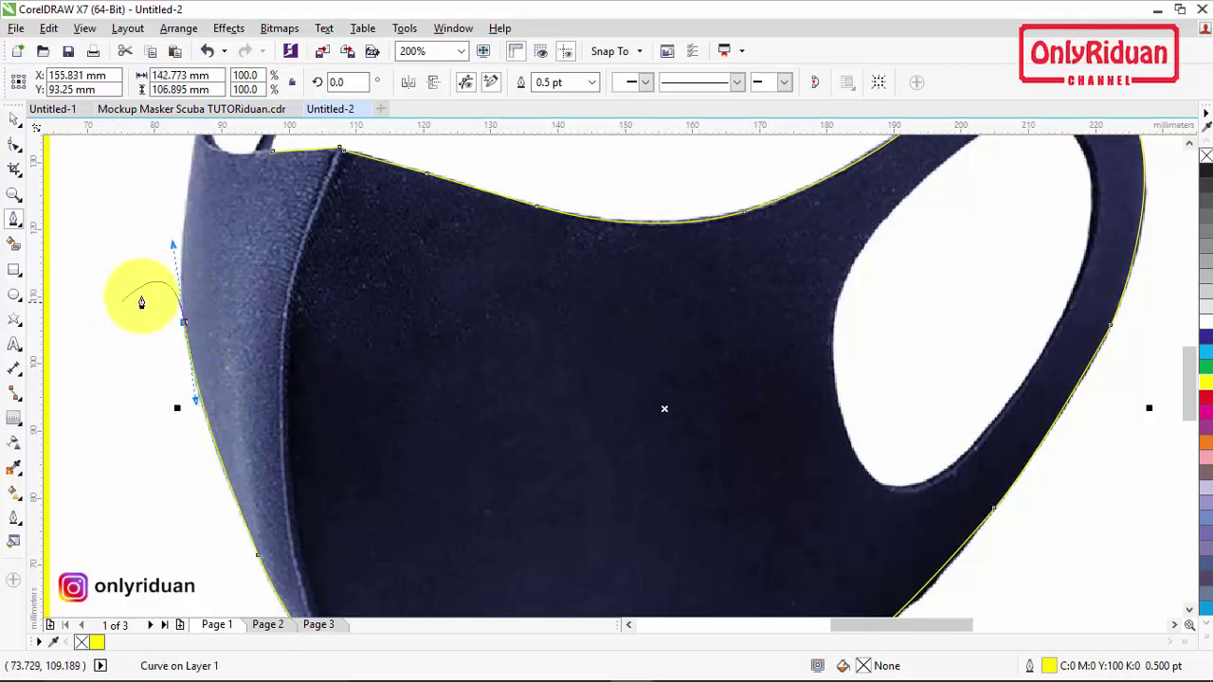
pyautogui.scroll(5, 195, 265)
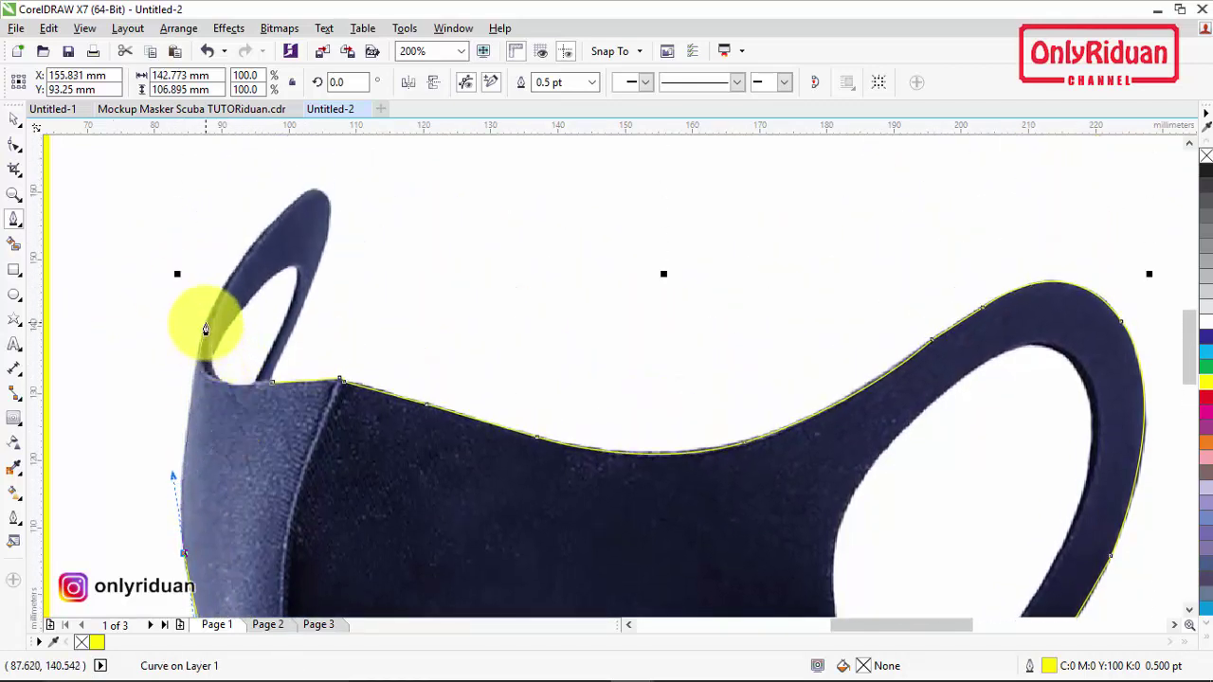
pyautogui.moveTo(205, 327); pyautogui.dragTo(214, 295)
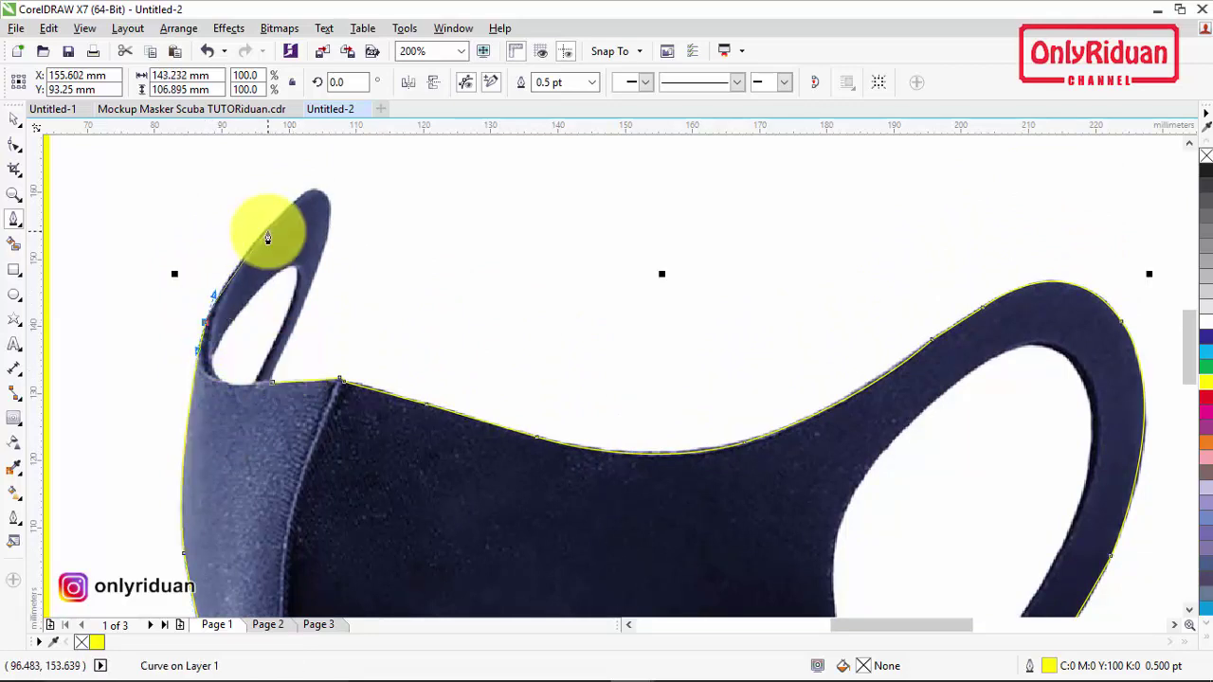
# Trace the small ear loop's outer side to just below its tip, removing the outgoing handle at the intermediate node.
pyautogui.scroll(3, 250, 275)
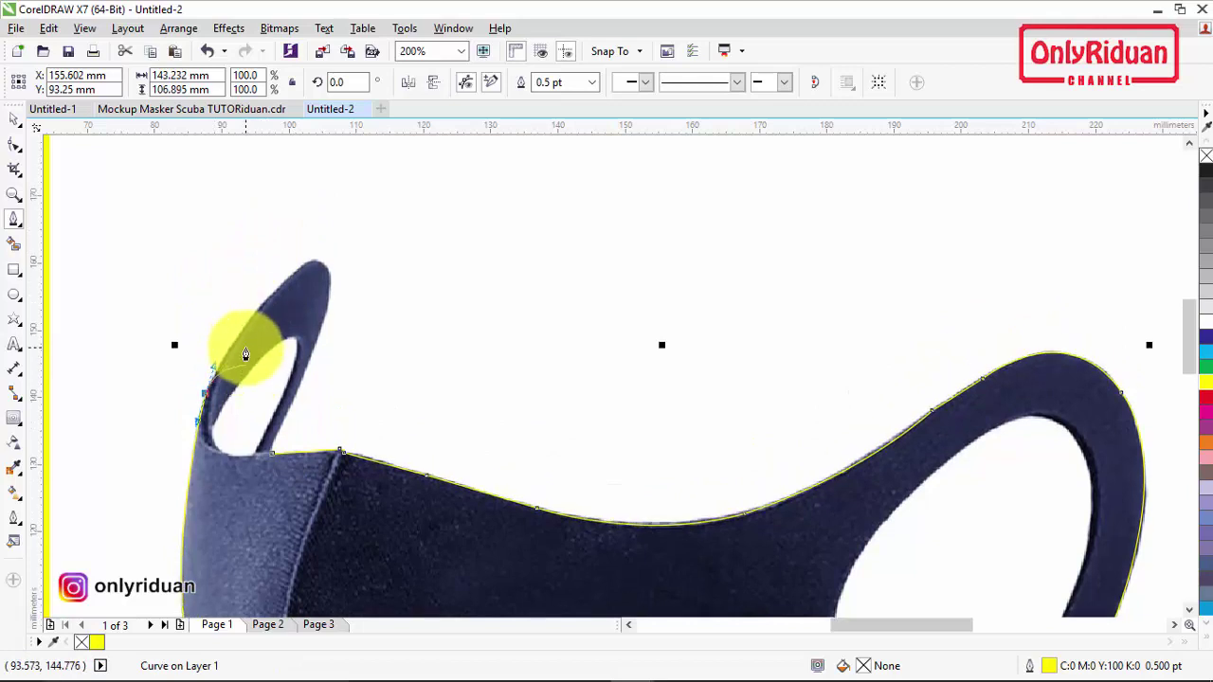
pyautogui.scroll(1, 245, 373)
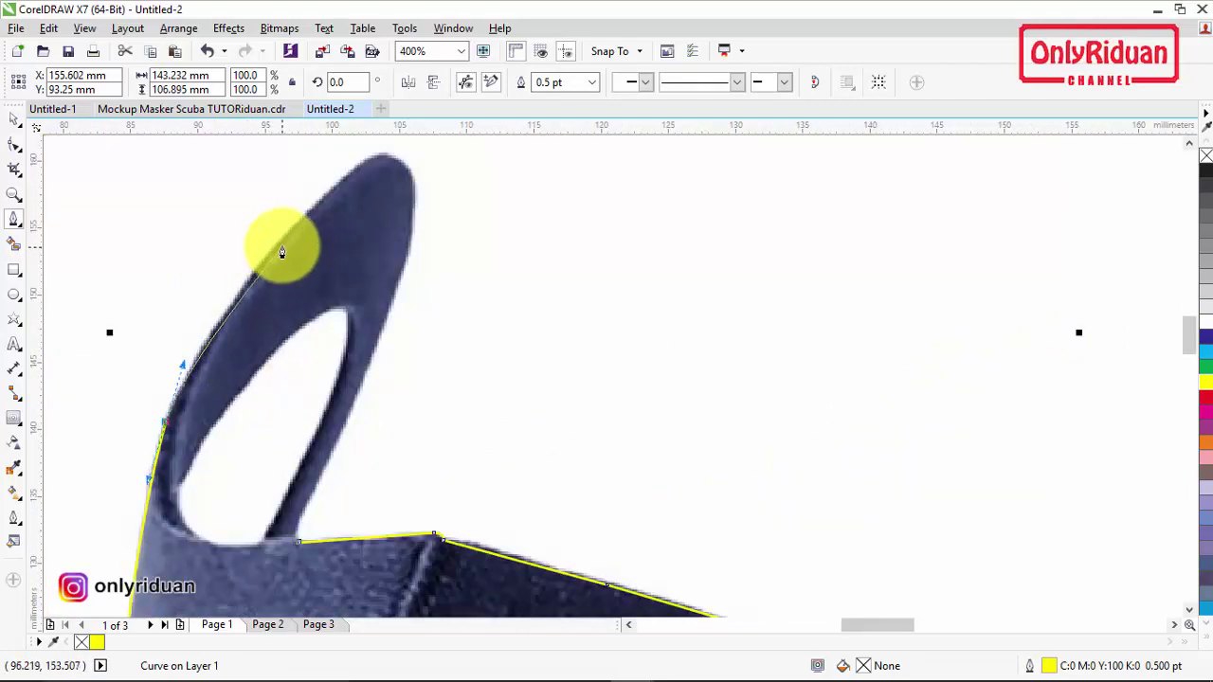
pyautogui.moveTo(288, 238); pyautogui.dragTo(330, 206)
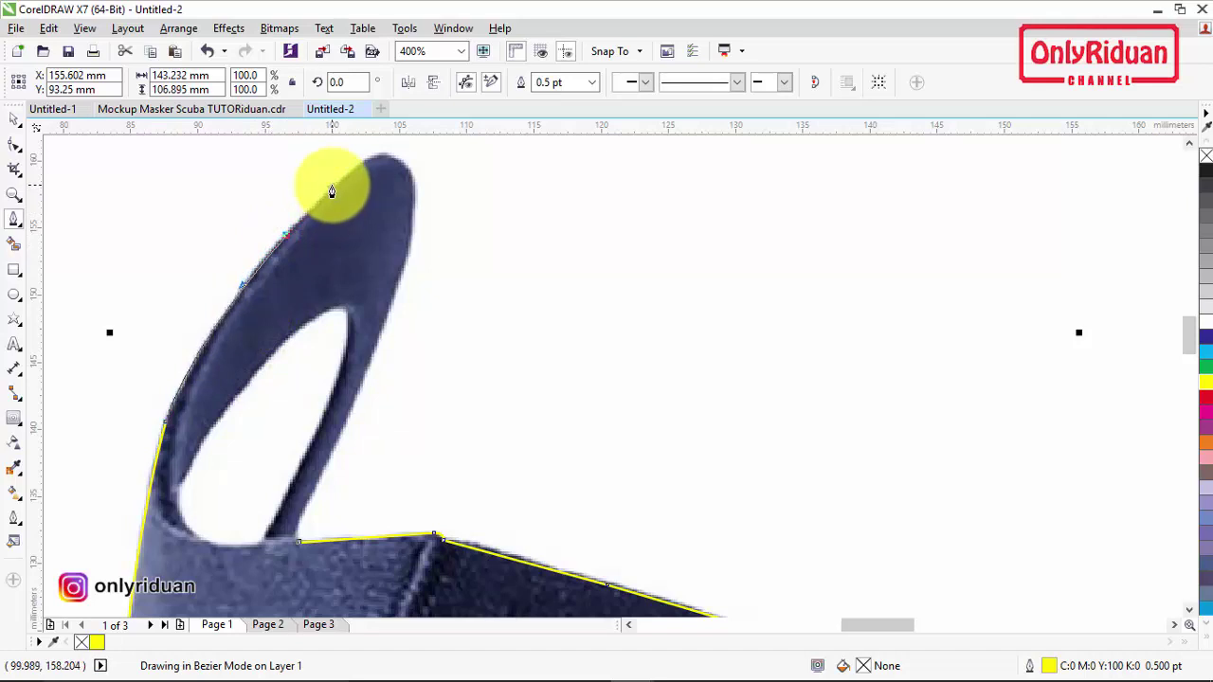
pyautogui.moveTo(330, 192); pyautogui.dragTo(328, 188)
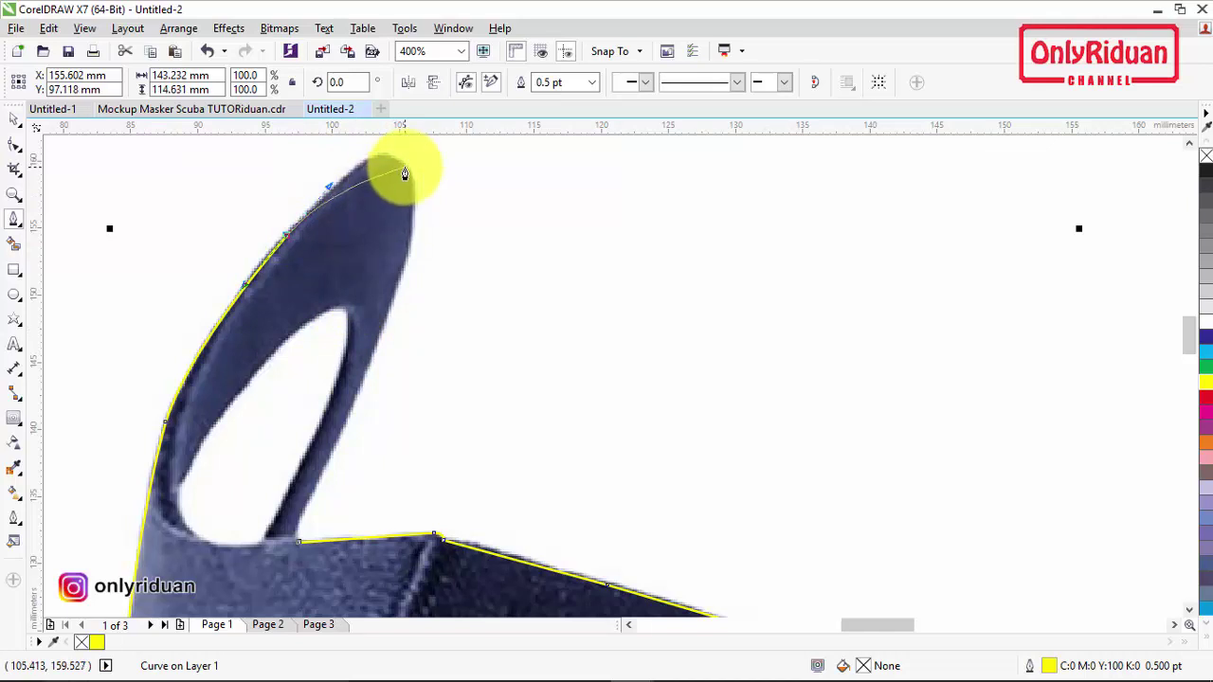
pyautogui.click(284, 239)
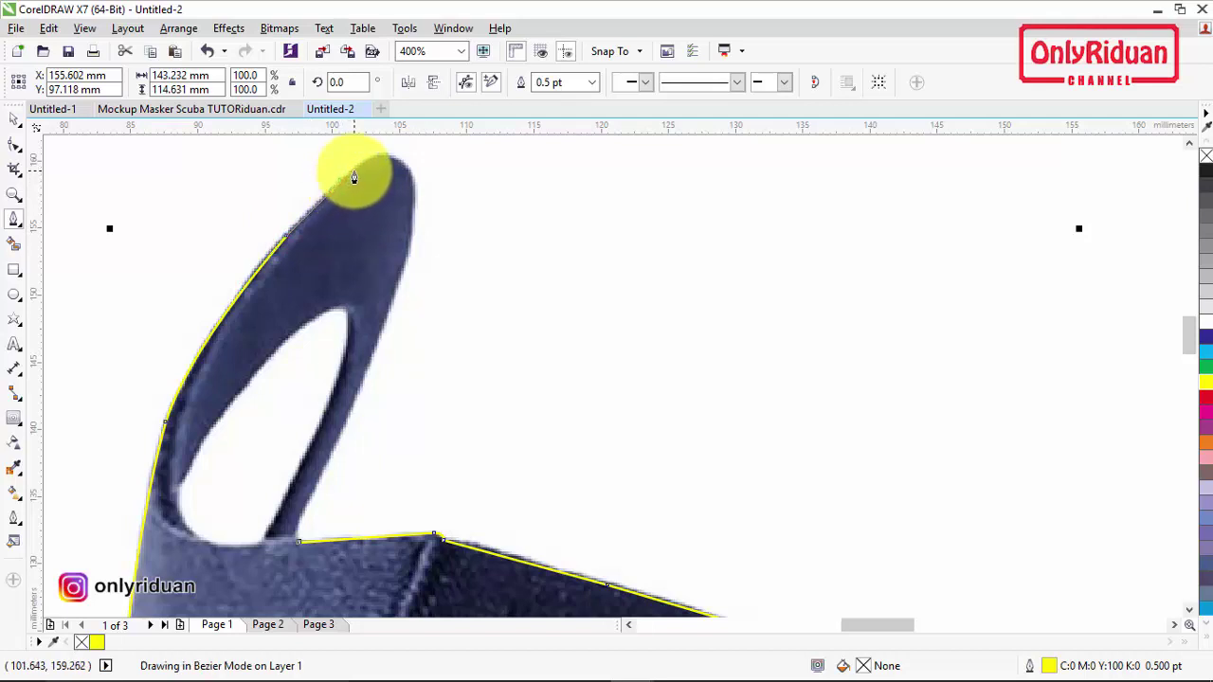
pyautogui.click(355, 176)
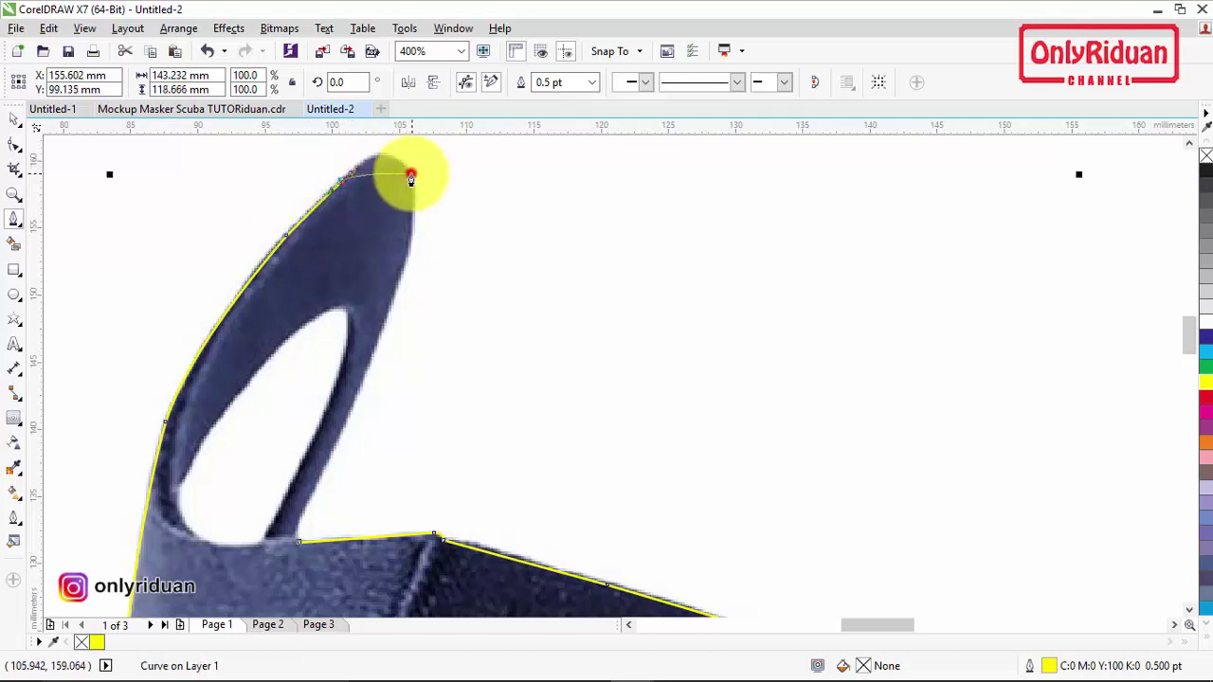
# Curve the path around the small ear loop's tip, follow its right edge down, and close the outline at the starting node.
pyautogui.moveTo(411, 178); pyautogui.dragTo(414, 192)
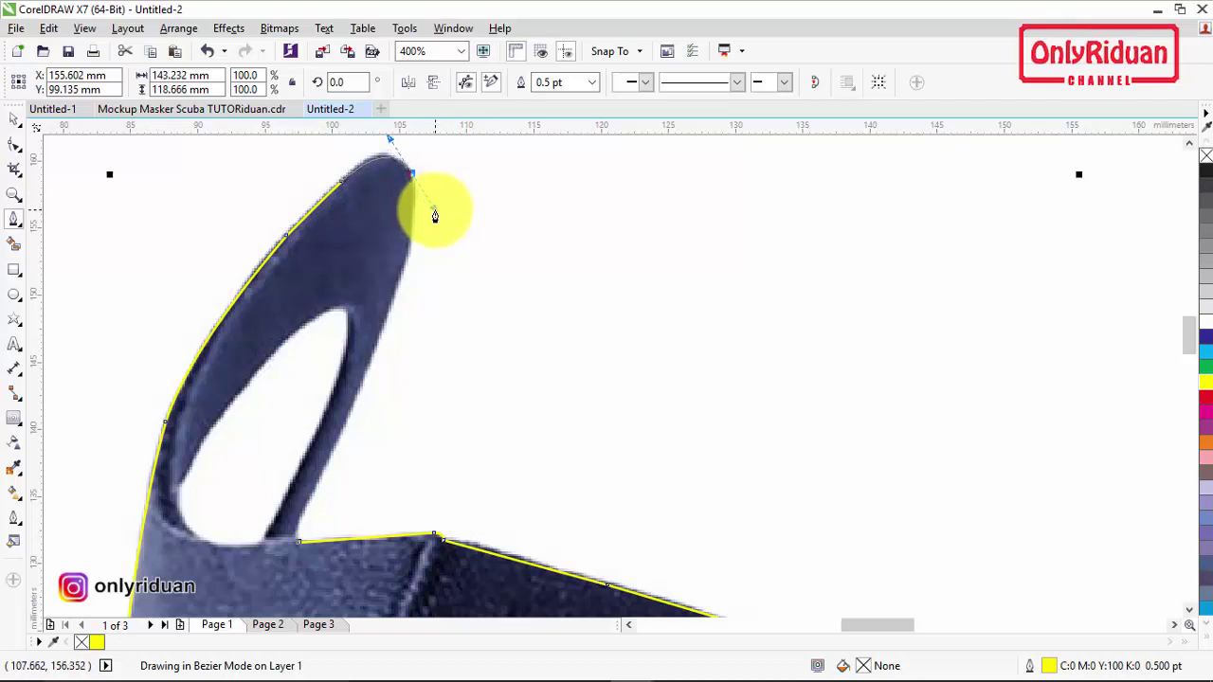
pyautogui.moveTo(434, 216); pyautogui.dragTo(433, 209)
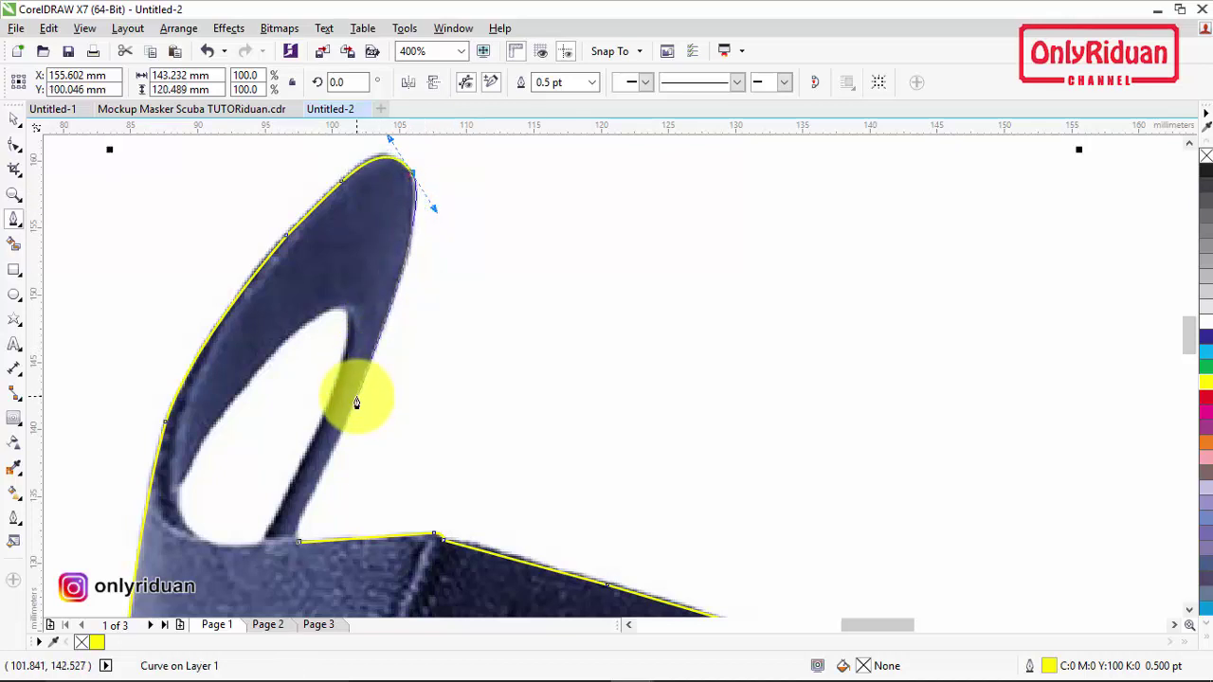
pyautogui.scroll(-4, 357, 399)
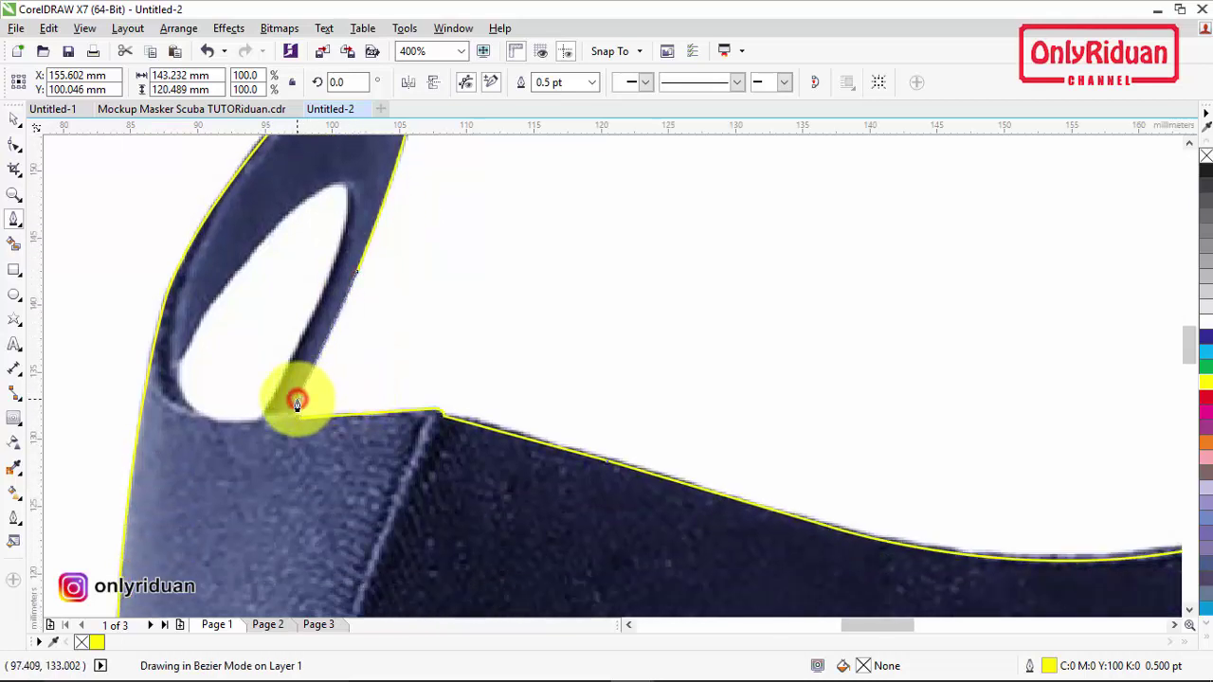
pyautogui.moveTo(297, 402)
pyautogui.mouseDown()
pyautogui.moveTo(384, 352)
pyautogui.moveTo(314, 412)
pyautogui.mouseUp()
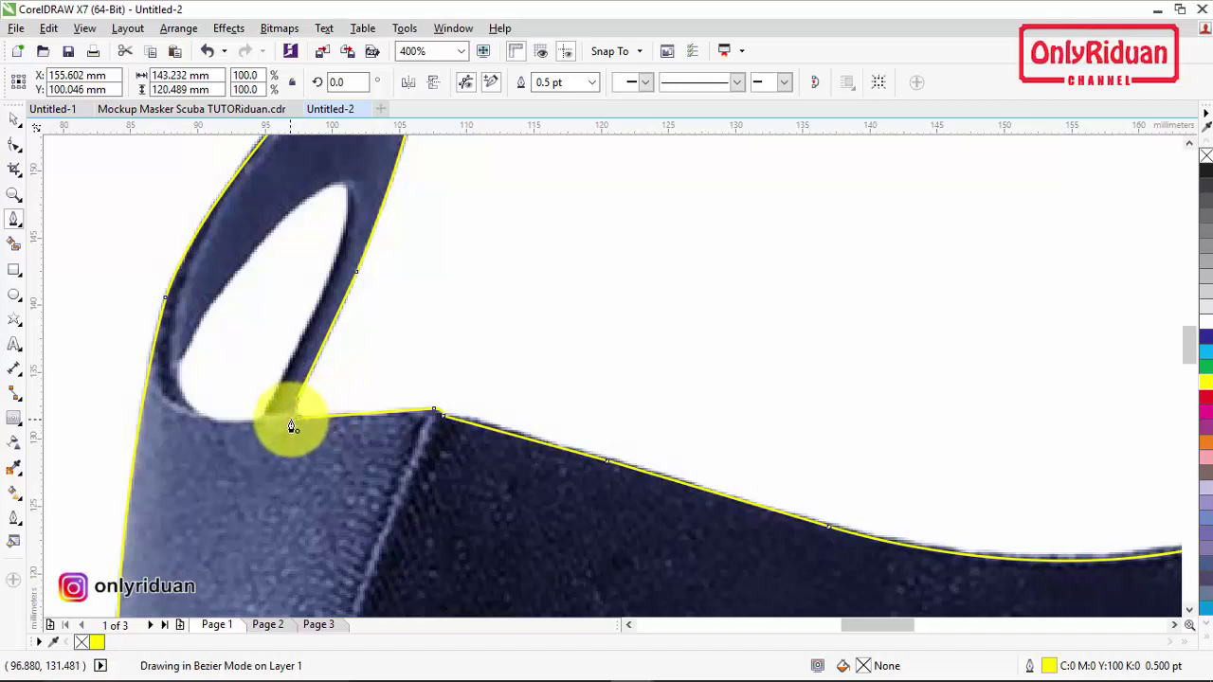
# Move the closed mask outline off the photo to check its shape, and undo the move.
pyautogui.scroll(-2, 312, 445)
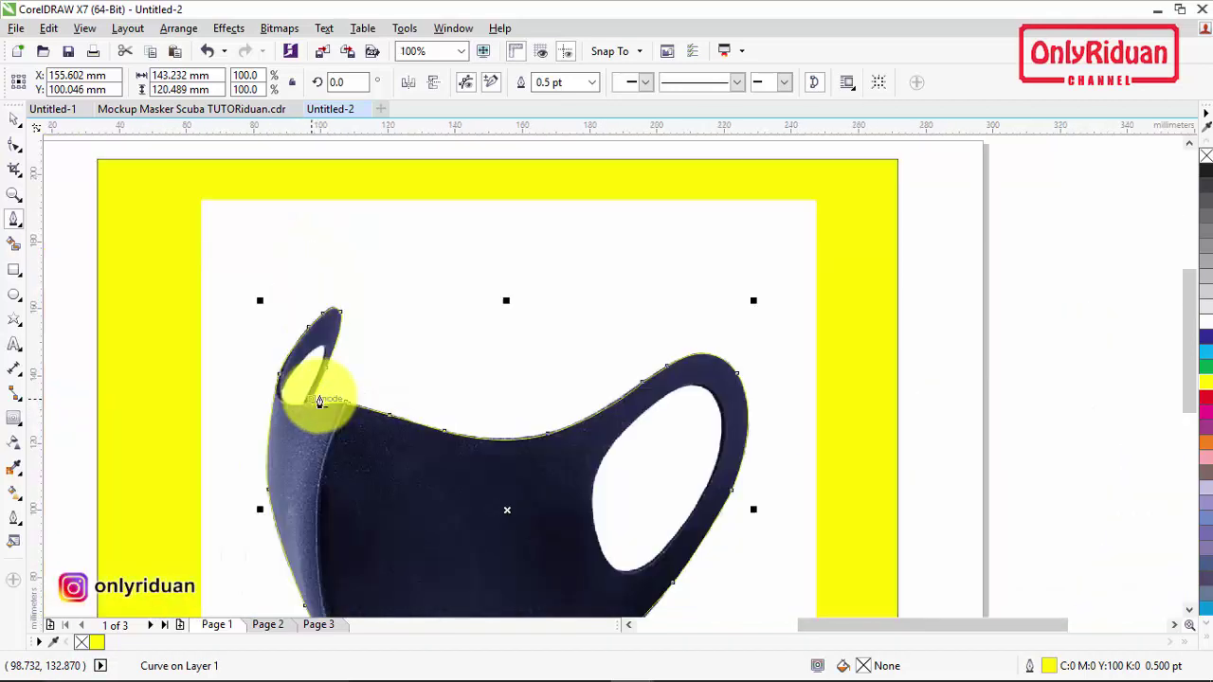
pyautogui.scroll(-1, 320, 401)
pyautogui.scroll(1, 328, 452)
pyautogui.scroll(-1, 328, 450)
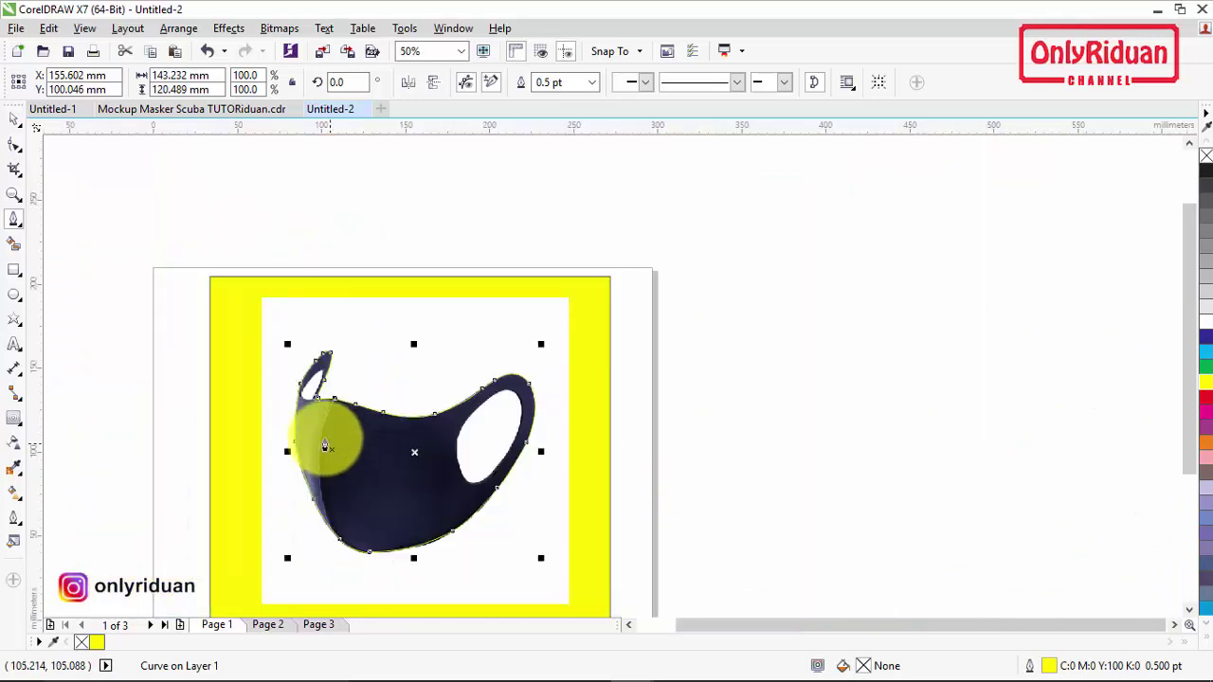
pyautogui.click(17, 118)
pyautogui.click(184, 156)
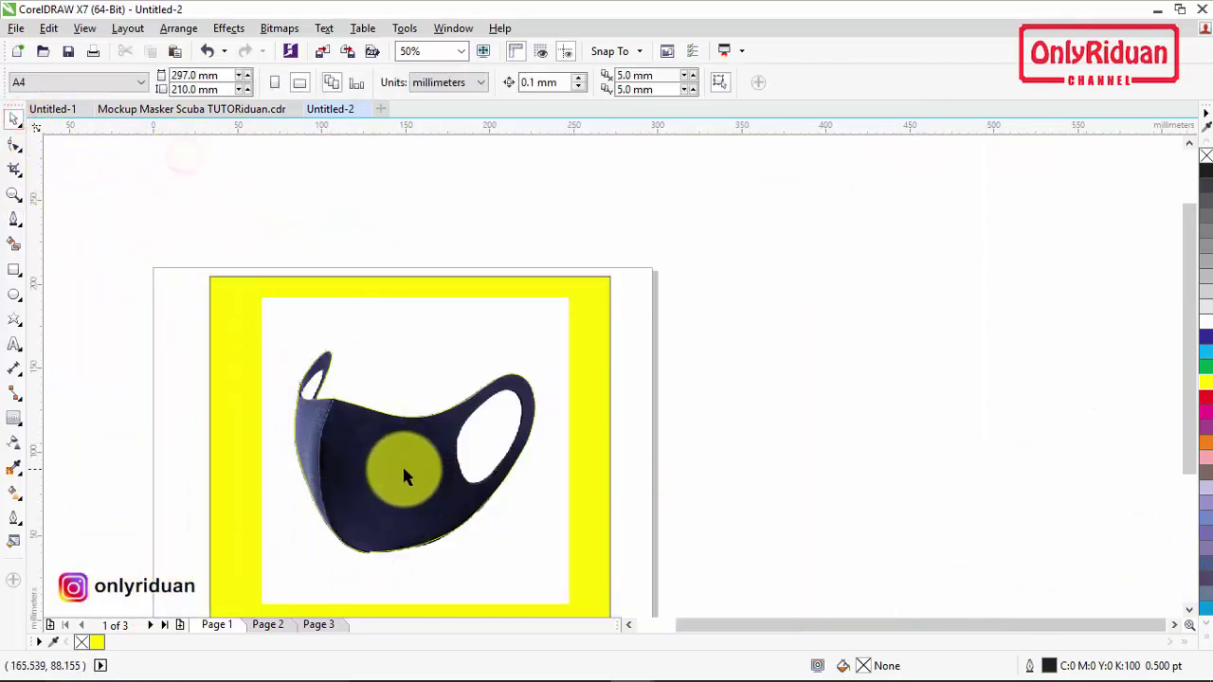
pyautogui.moveTo(404, 472); pyautogui.dragTo(765, 424)
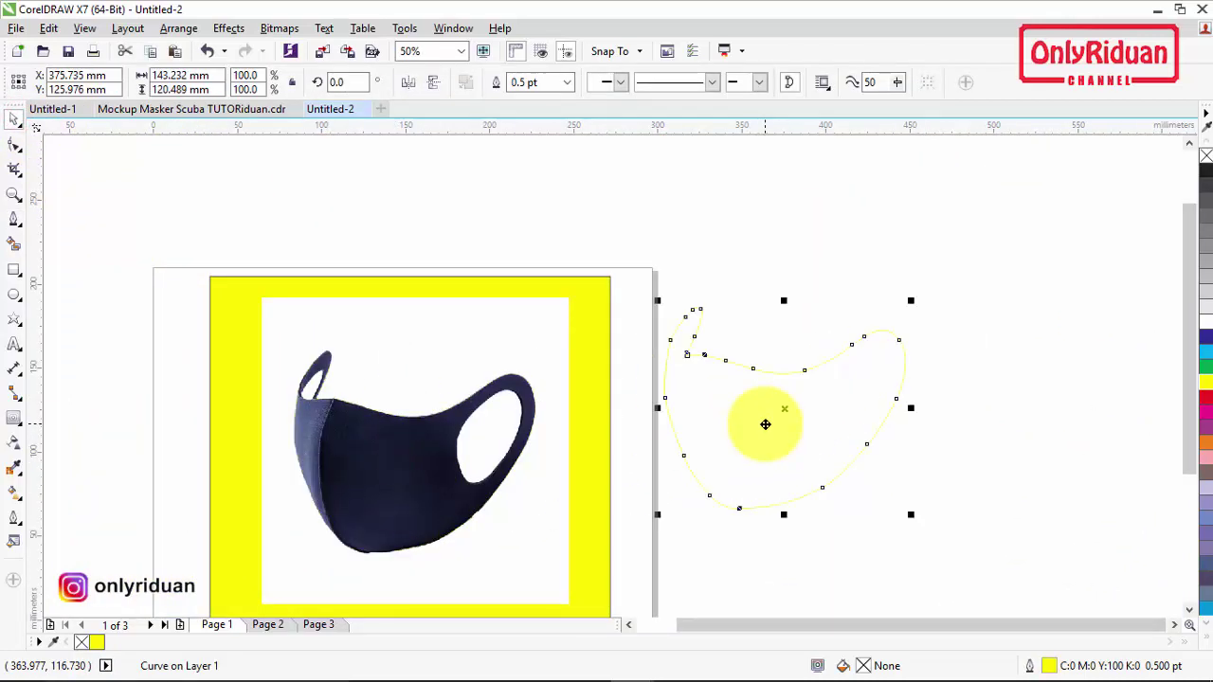
pyautogui.hotkey('ctrl', 'z')
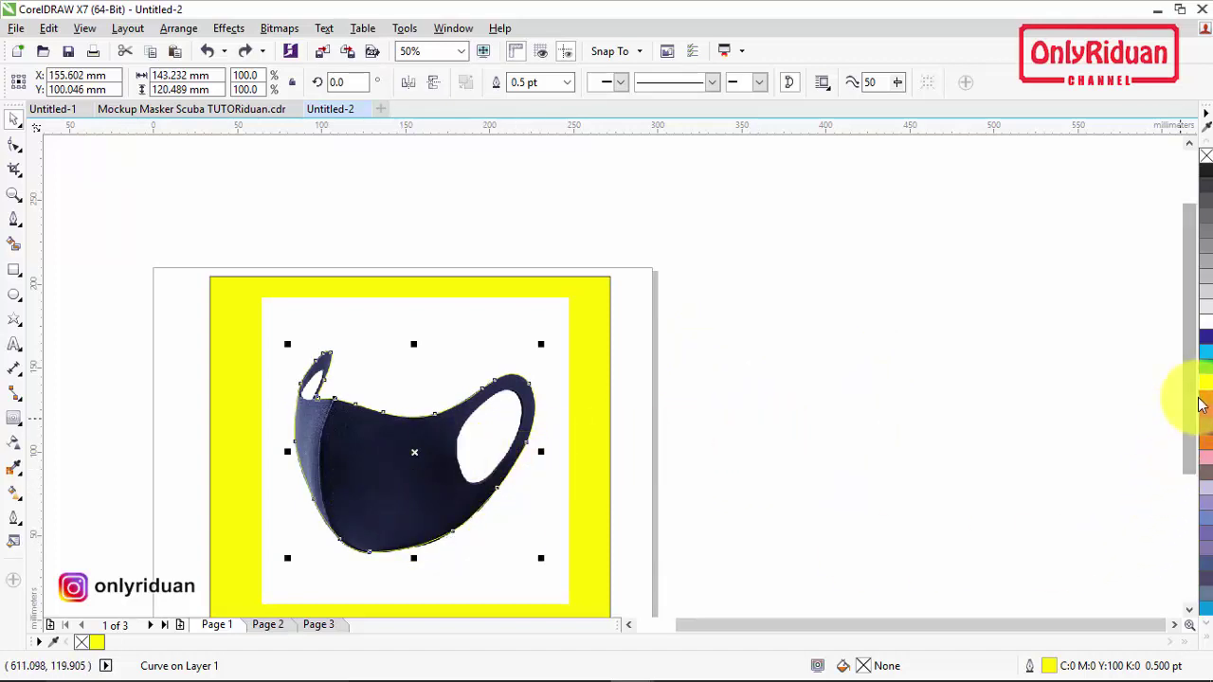
# Start a path at the lower end of the large ear loop opening, trace up its left edge with two segments, and colour it yellow.
pyautogui.moveTo(1191, 401); pyautogui.dragTo(1194, 455)
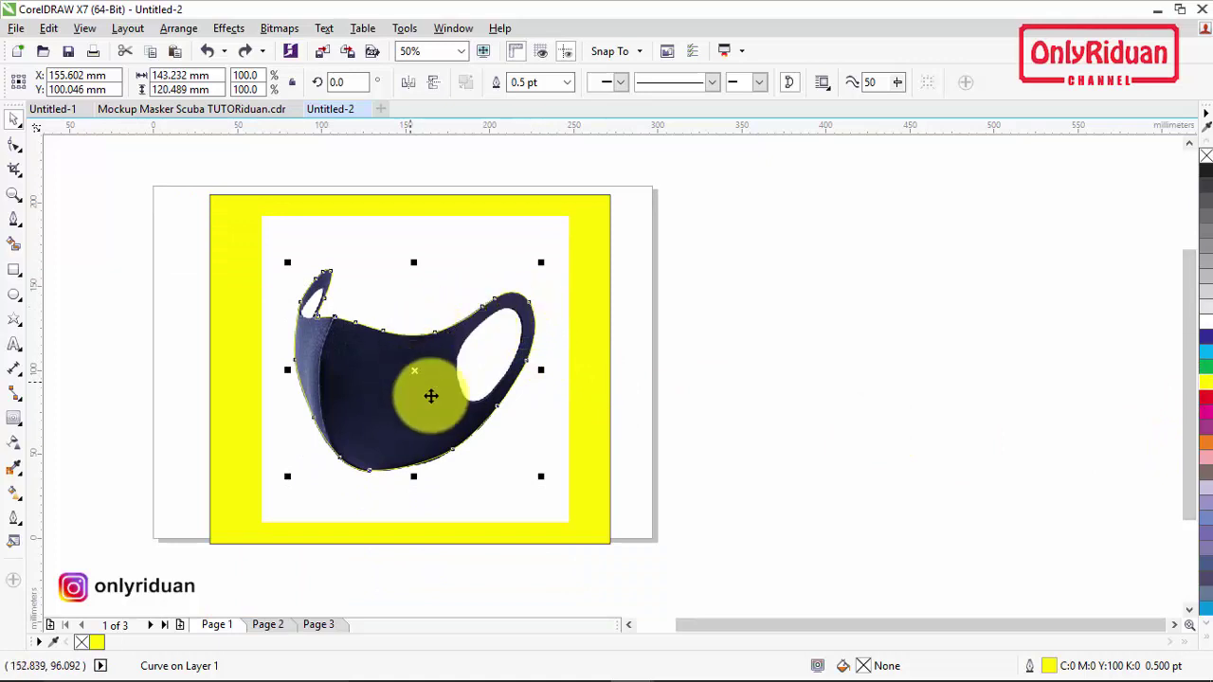
pyautogui.scroll(2, 494, 376)
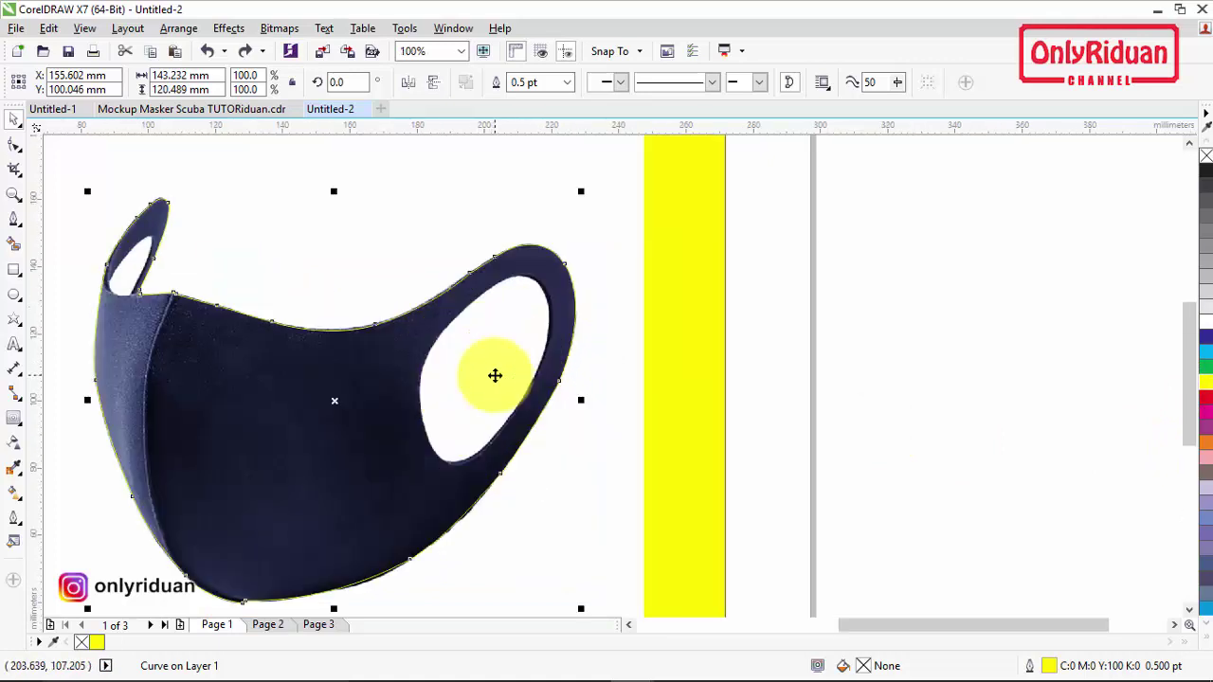
pyautogui.scroll(2, 495, 376)
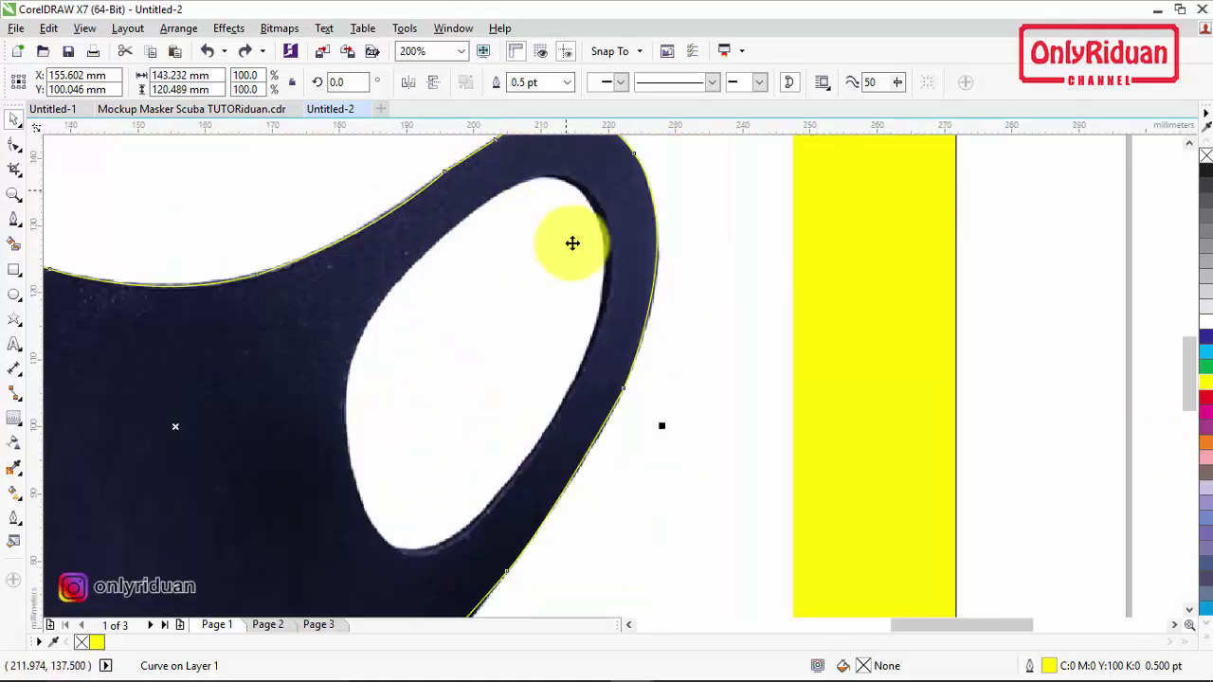
pyautogui.scroll(-1, 568, 387)
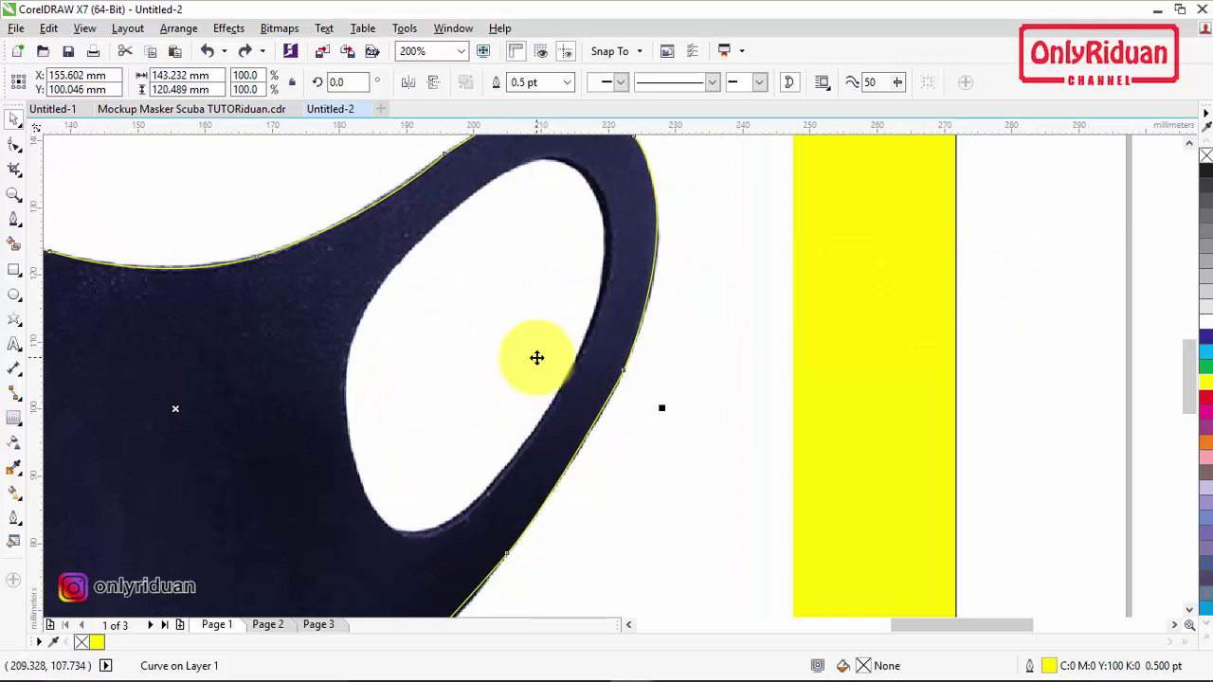
pyautogui.click(15, 222)
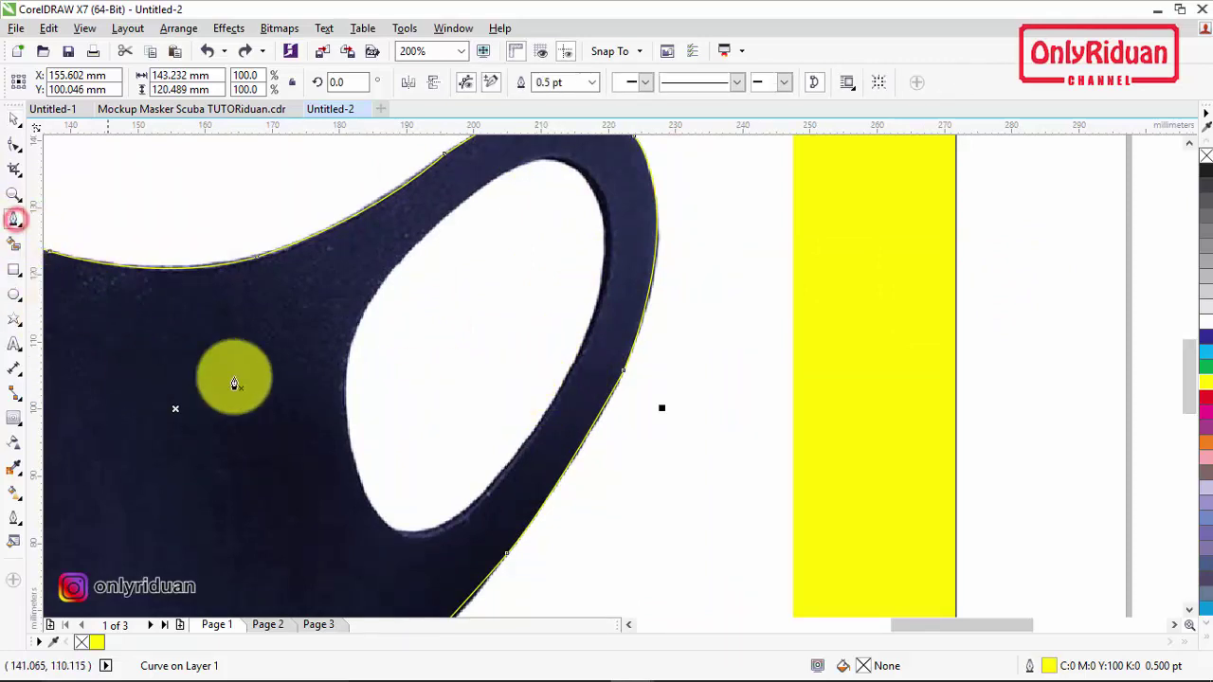
pyautogui.click(391, 531)
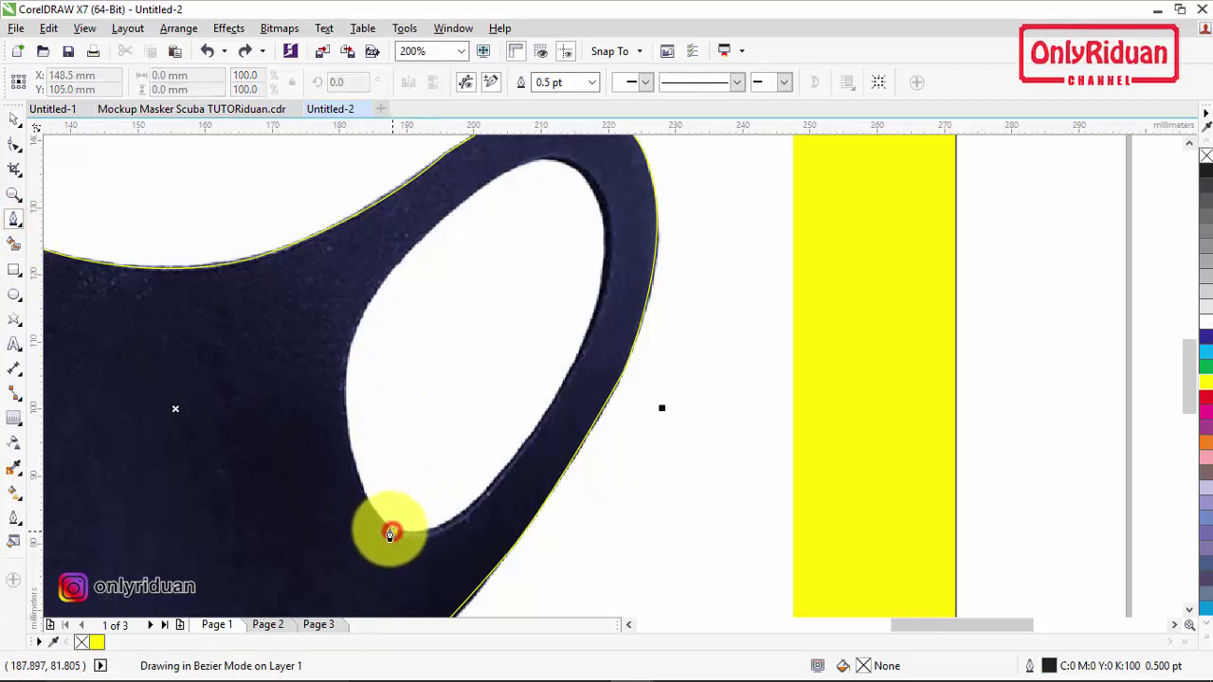
pyautogui.moveTo(344, 396); pyautogui.dragTo(340, 288)
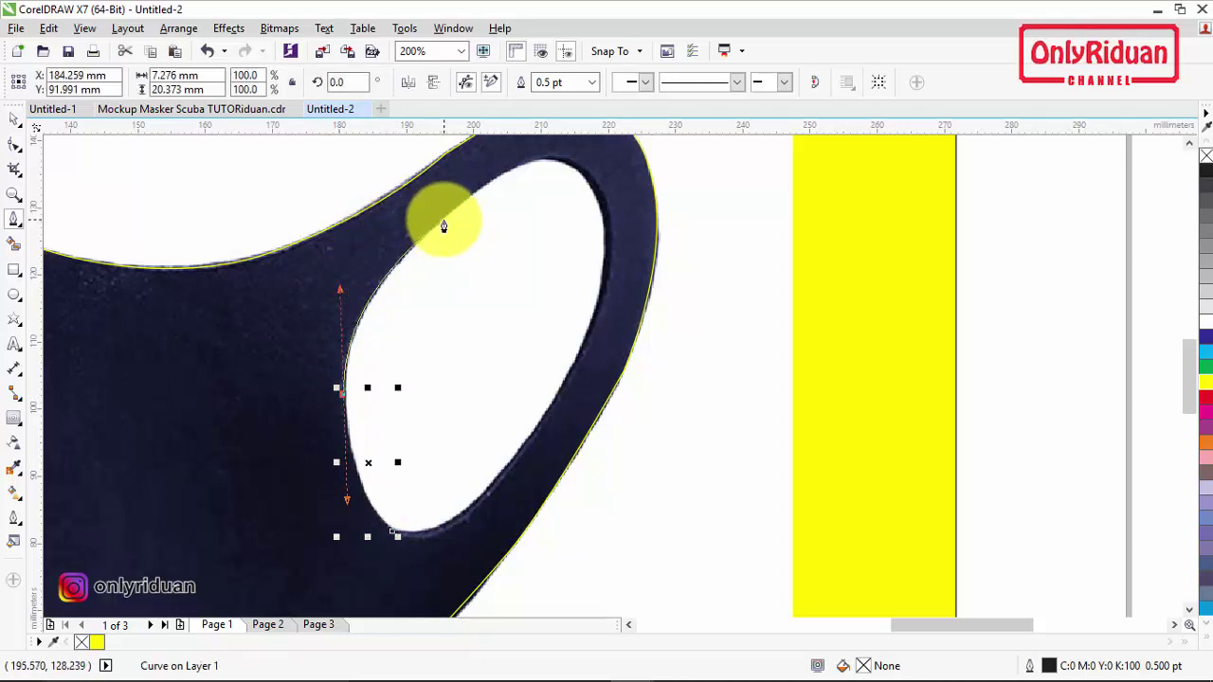
pyautogui.click(443, 220)
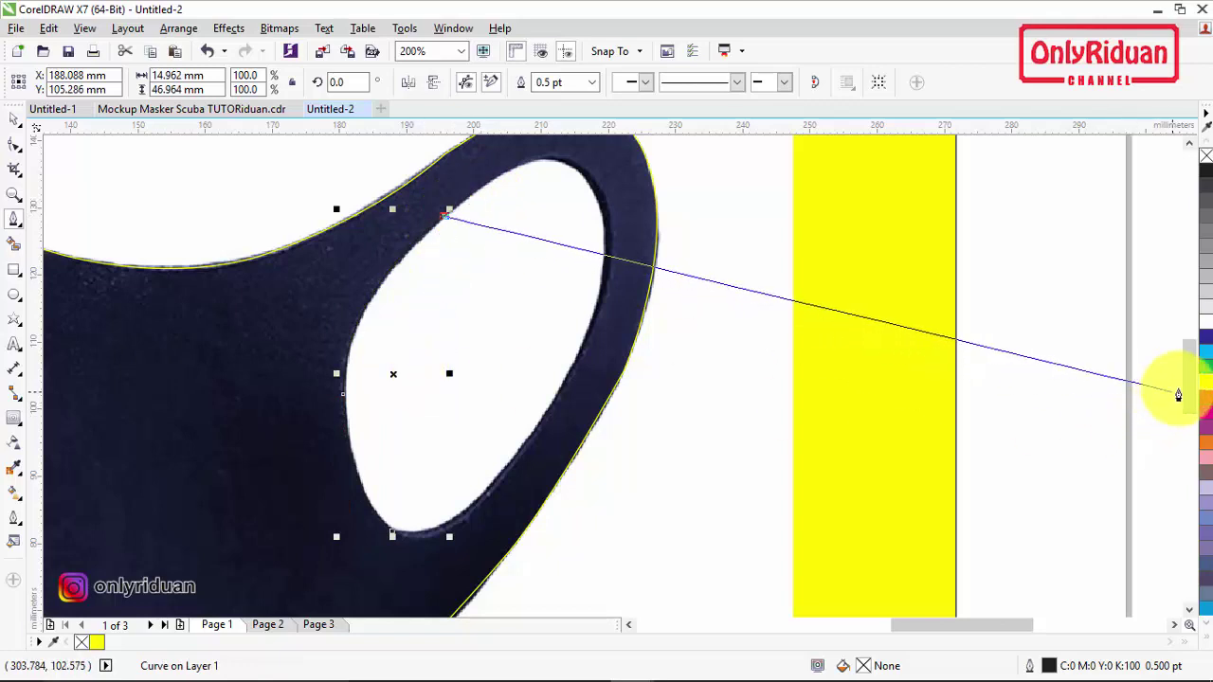
pyautogui.rightClick(1205, 380)
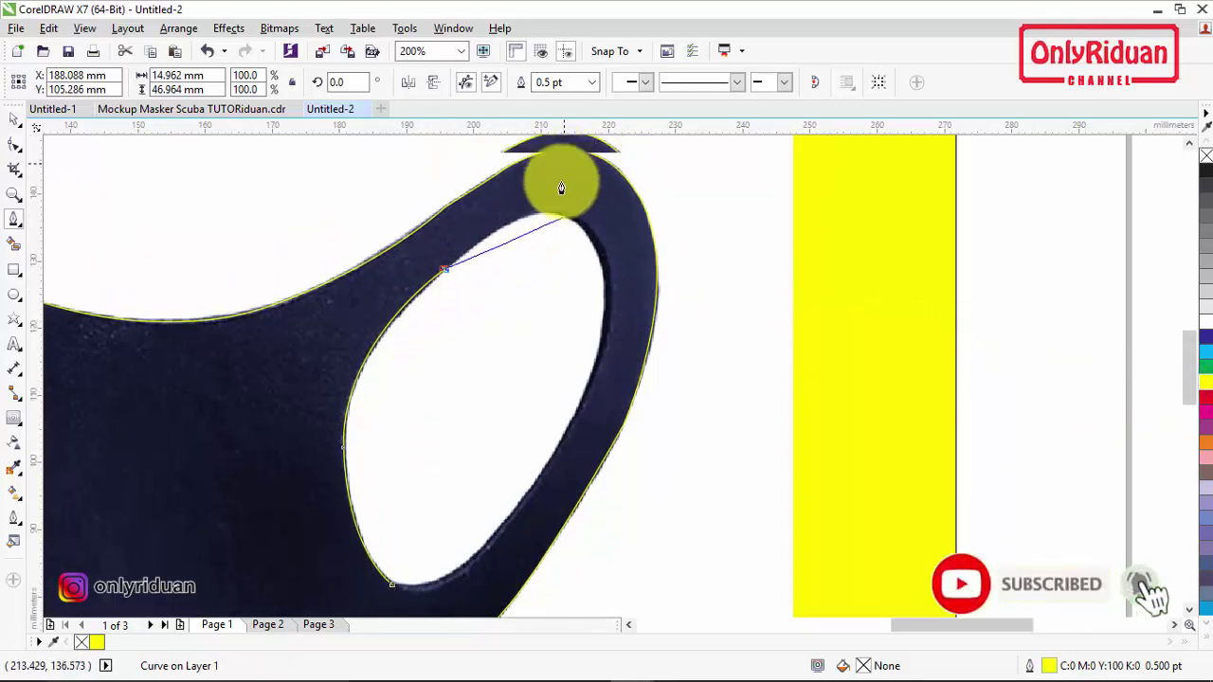
# Continue the path over the top of the large ear loop opening and partway down its right edge with three curved segments.
pyautogui.scroll(1, 531, 268)
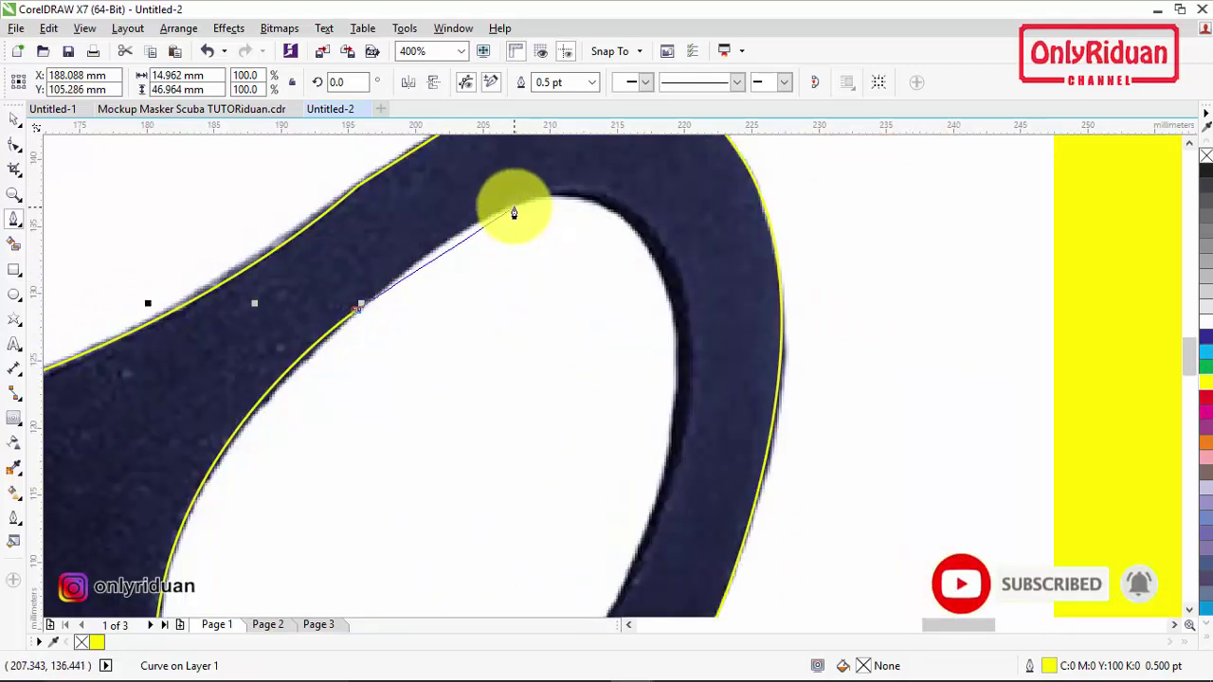
pyautogui.moveTo(514, 204)
pyautogui.mouseDown()
pyautogui.moveTo(588, 195)
pyautogui.moveTo(587, 178)
pyautogui.mouseUp()
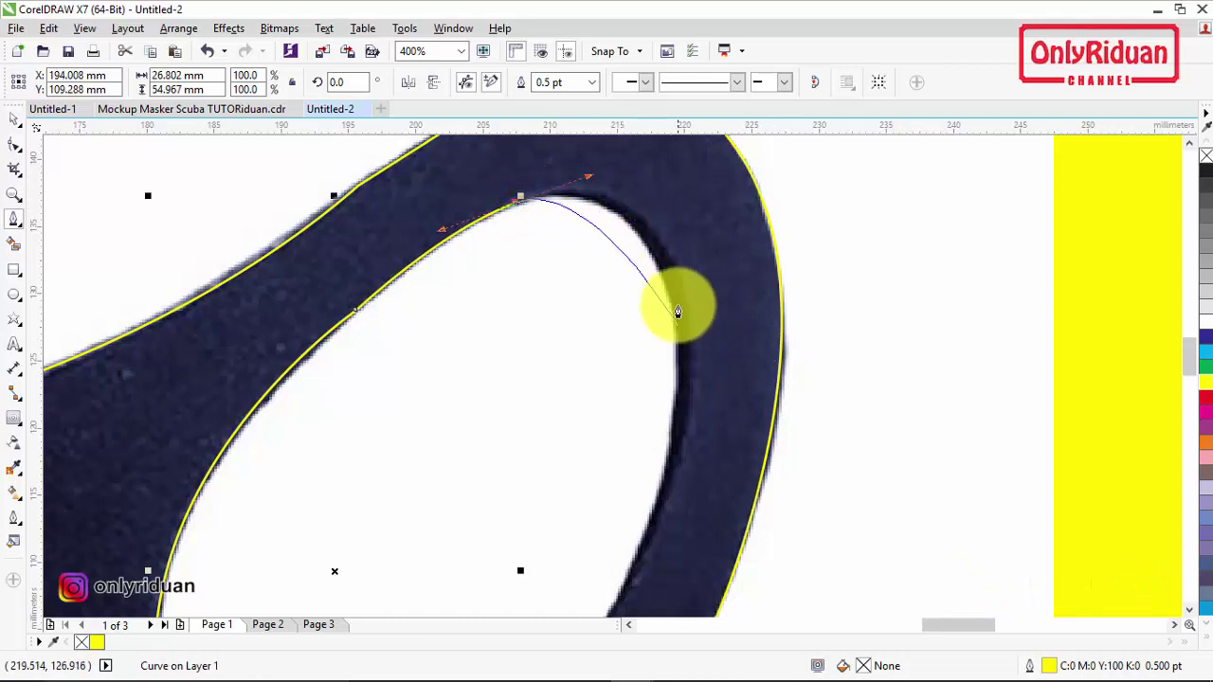
pyautogui.moveTo(688, 316); pyautogui.dragTo(698, 424)
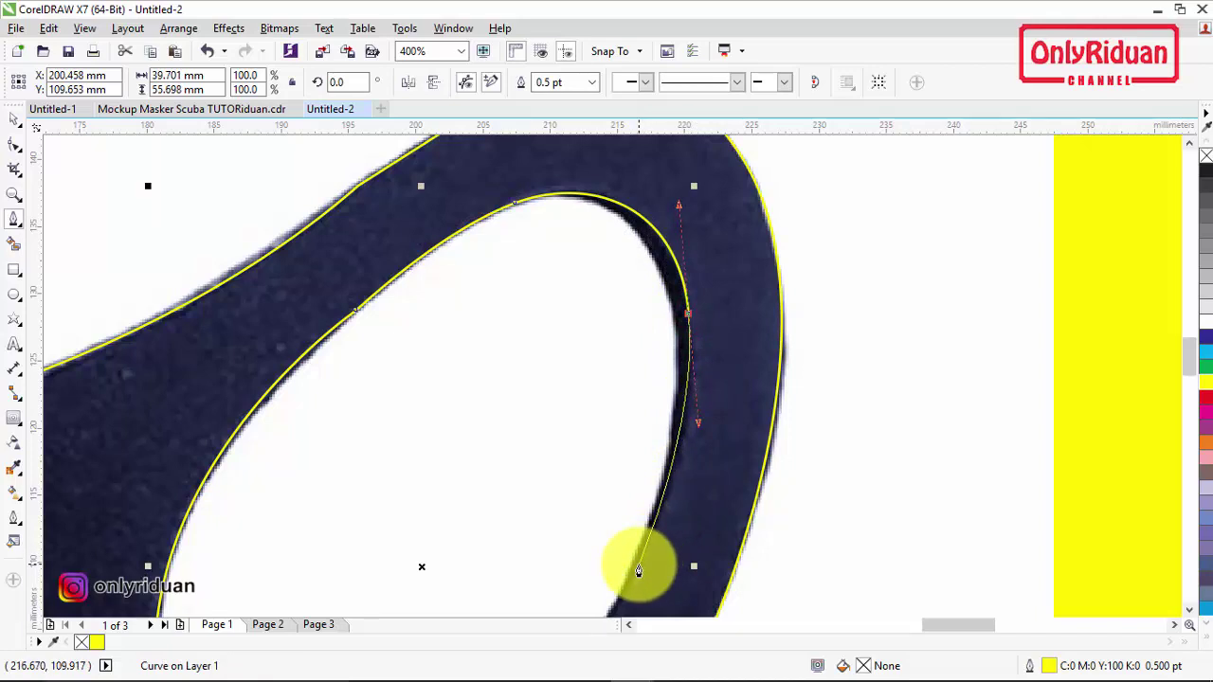
pyautogui.moveTo(639, 569); pyautogui.dragTo(639, 569)
# Trace the rest of the large opening's right edge and its lower curve, and close the path at the starting node.
pyautogui.scroll(-3, 639, 561)
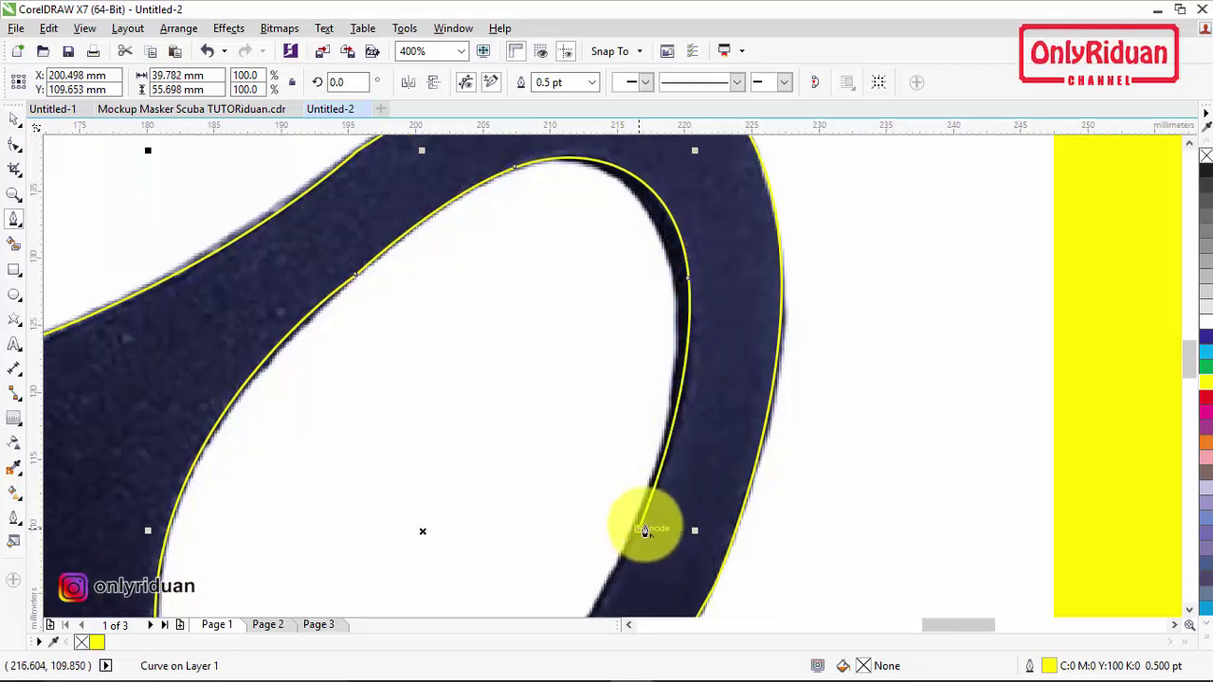
pyautogui.scroll(-1, 631, 482)
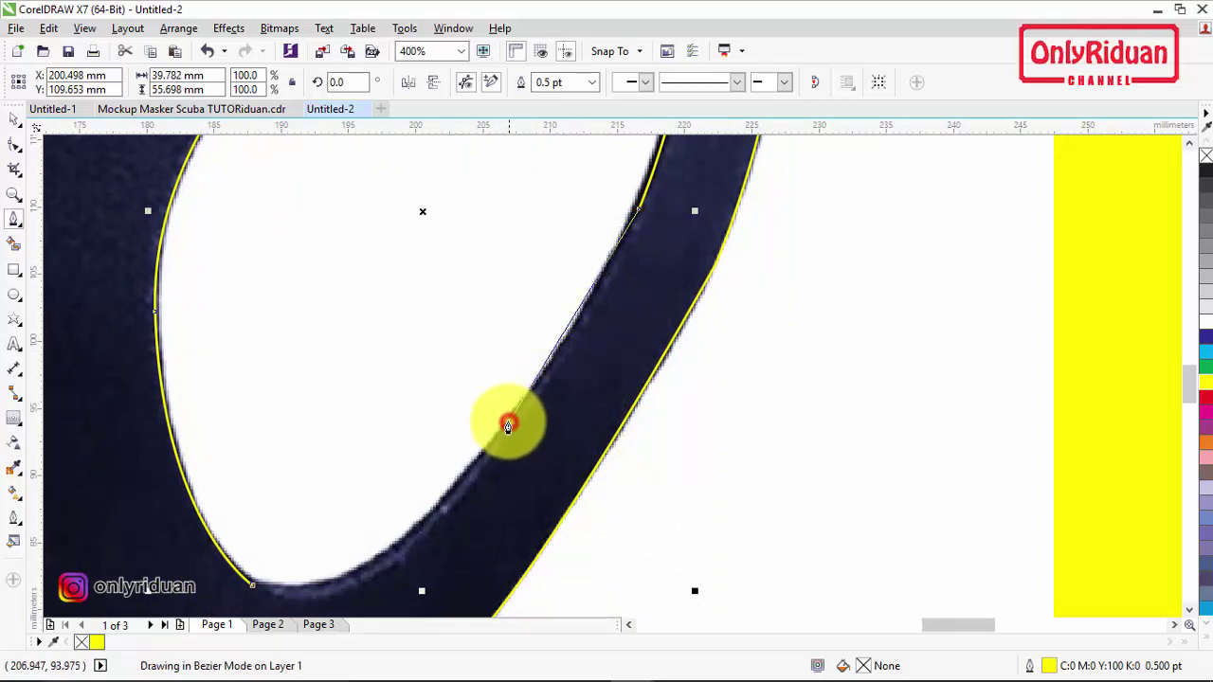
pyautogui.moveTo(508, 425); pyautogui.dragTo(463, 480)
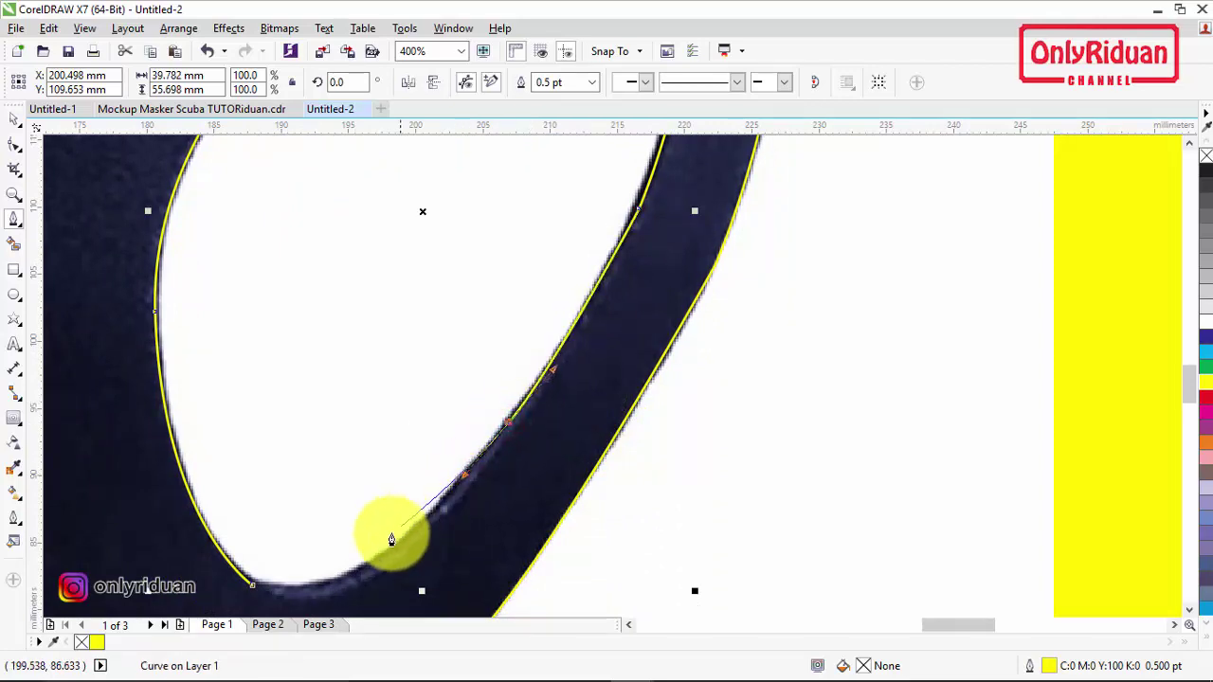
pyautogui.moveTo(357, 579); pyautogui.dragTo(310, 599)
pyautogui.click(251, 585)
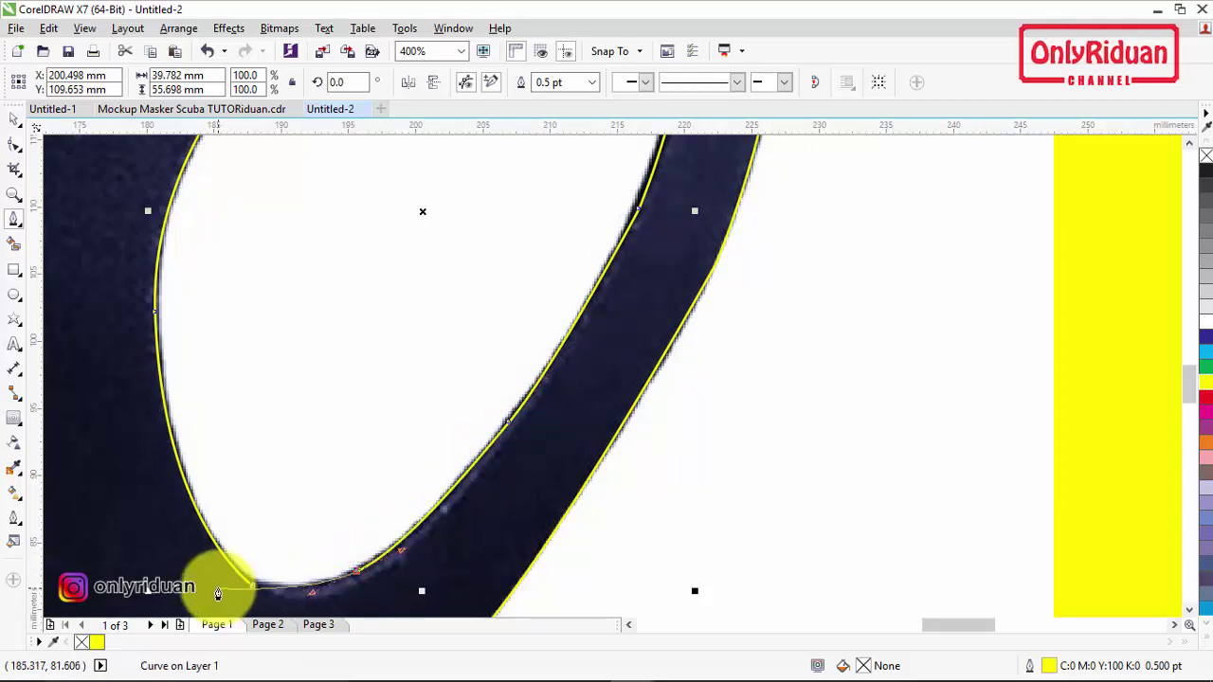
pyautogui.moveTo(253, 592); pyautogui.dragTo(298, 601)
# Start a path at the lower right of the small ear loop opening, curving along its bottom and up its left edge.
pyautogui.scroll(-2, 328, 541)
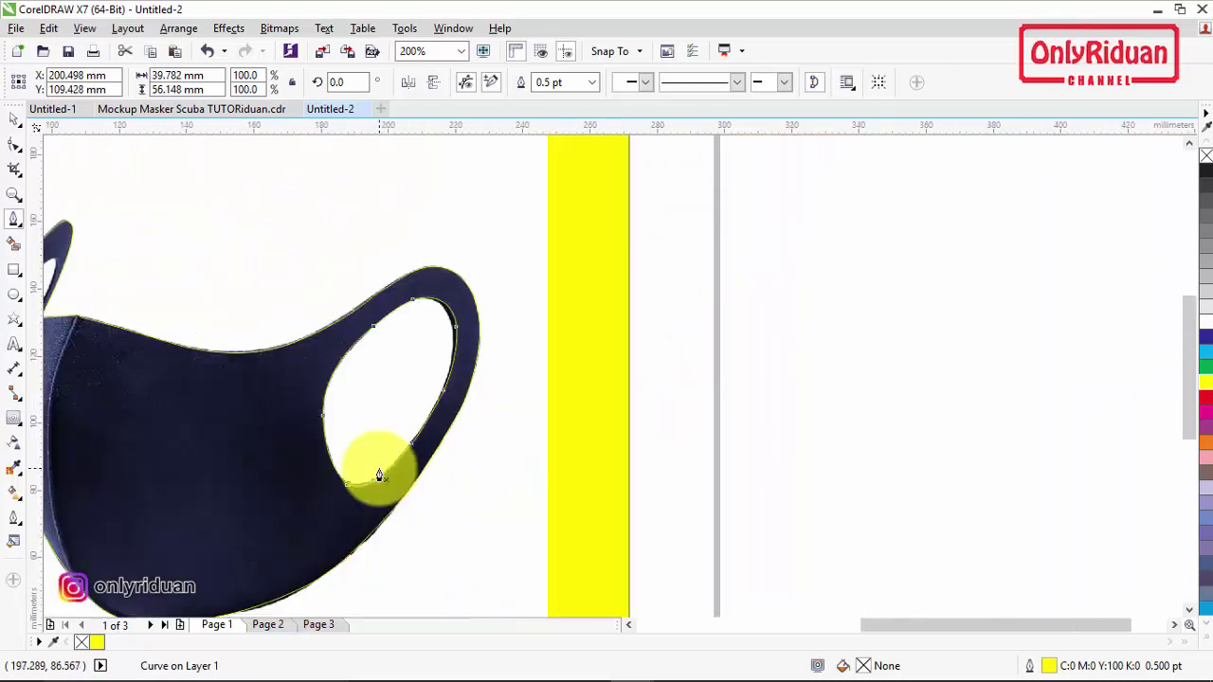
pyautogui.scroll(-1, 379, 474)
pyautogui.scroll(1, 260, 427)
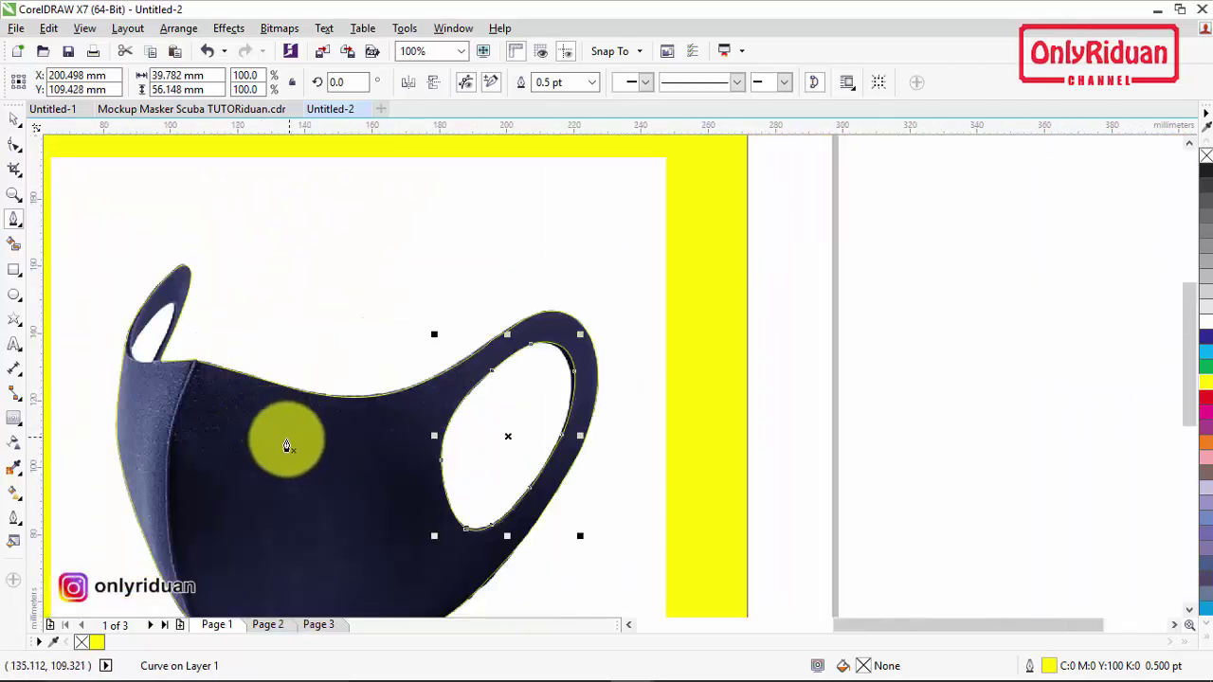
pyautogui.scroll(2, 120, 328)
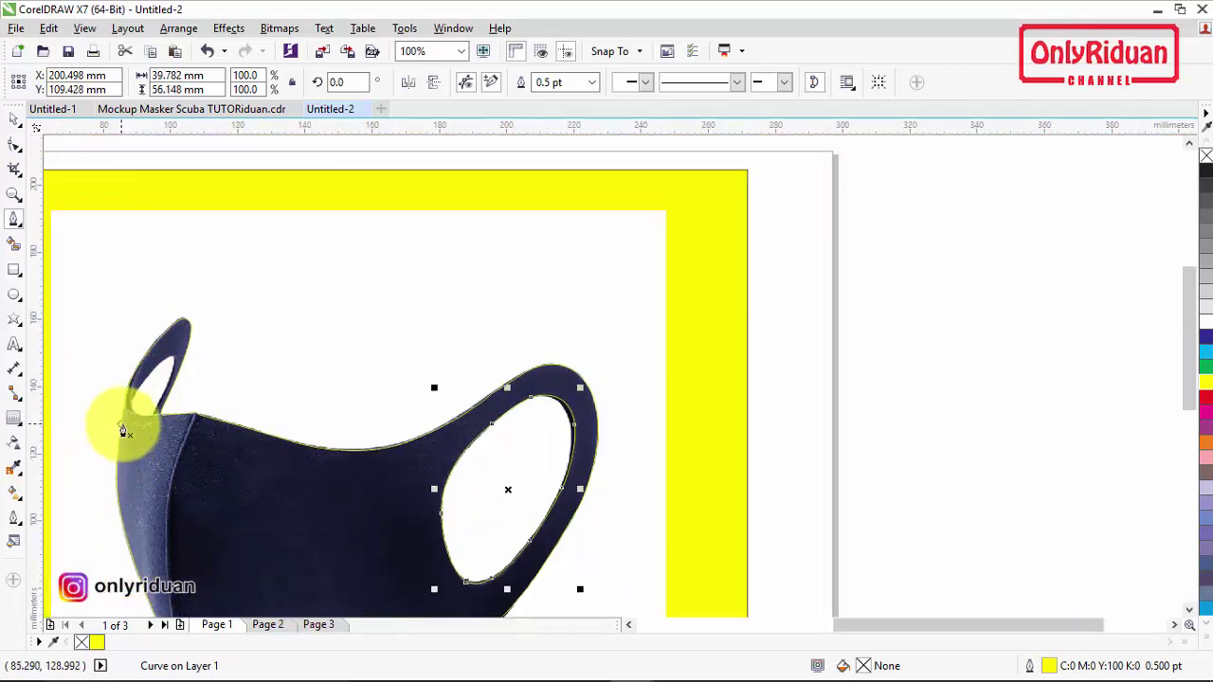
pyautogui.scroll(1, 124, 428)
pyautogui.scroll(-1, 184, 374)
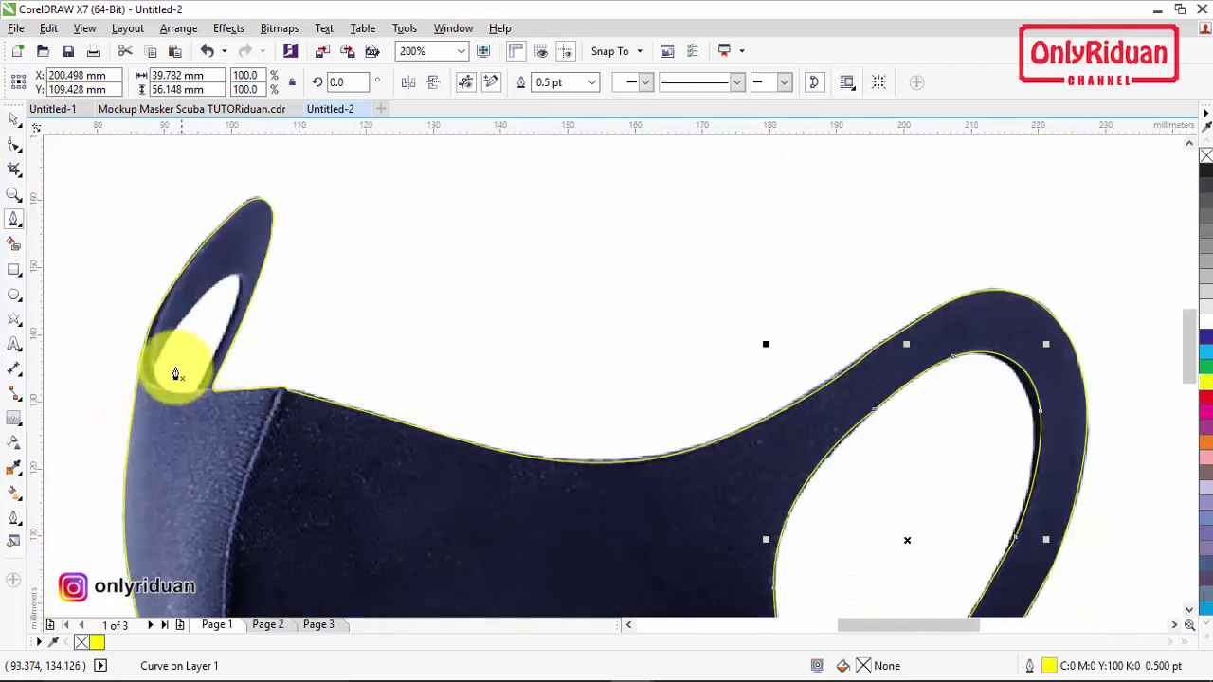
pyautogui.scroll(2, 172, 365)
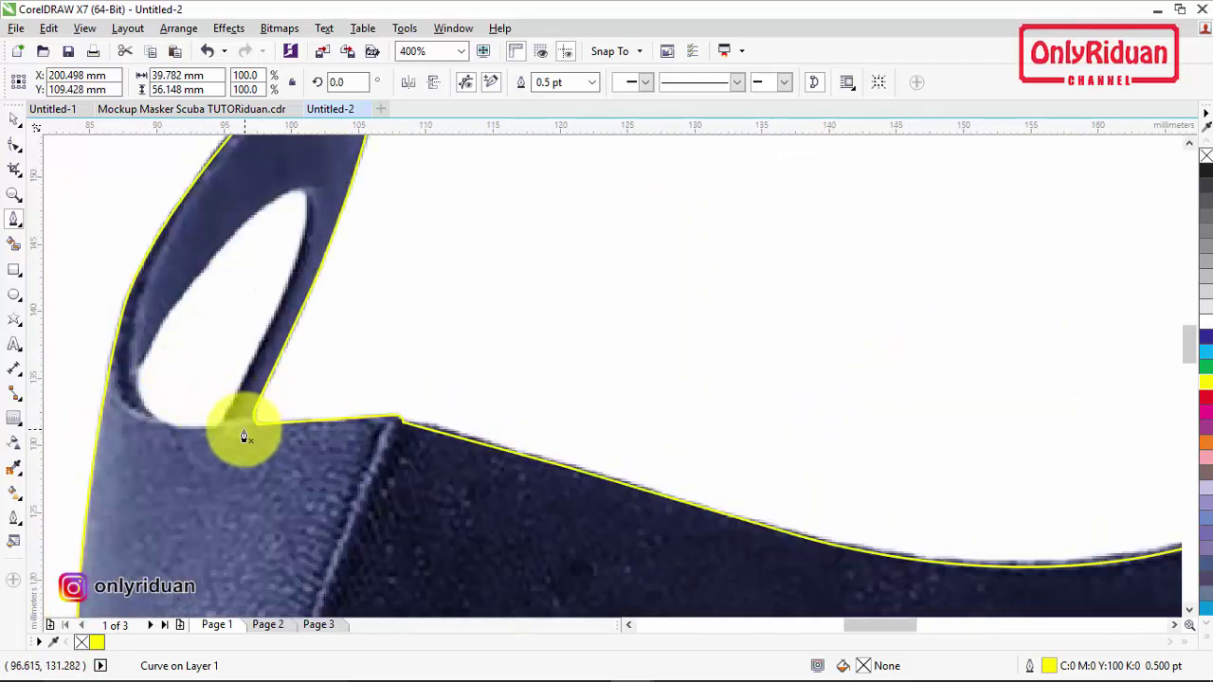
pyautogui.click(234, 405)
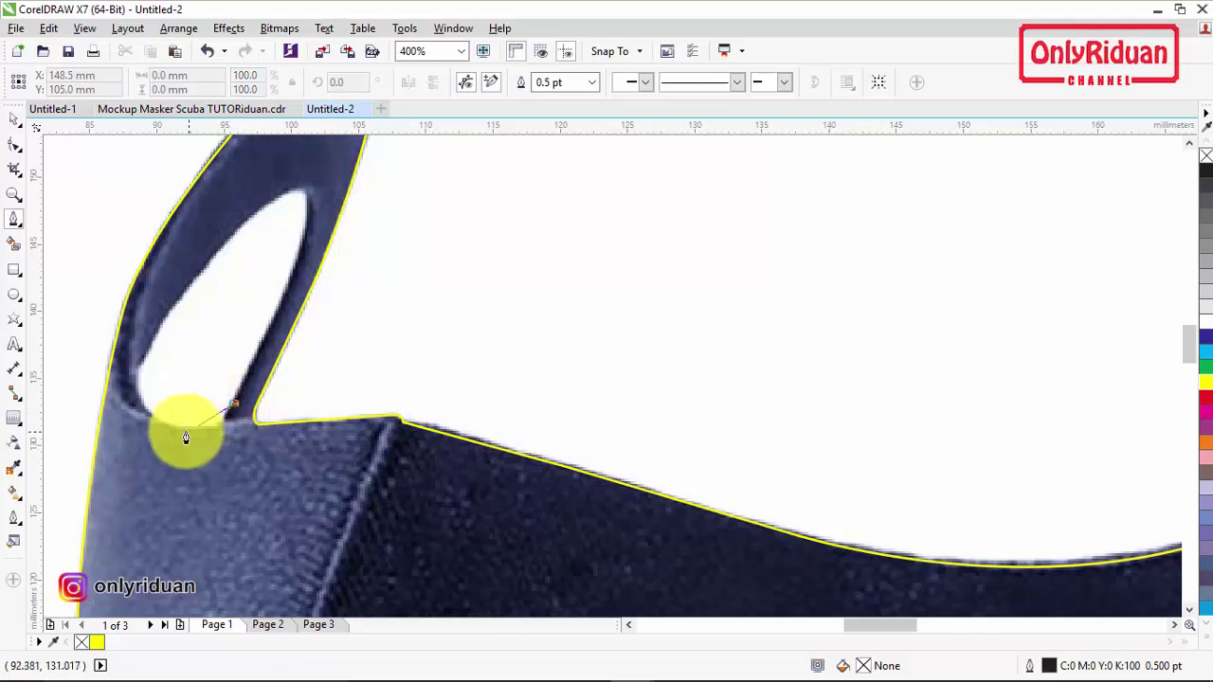
pyautogui.moveTo(184, 433); pyautogui.dragTo(149, 423)
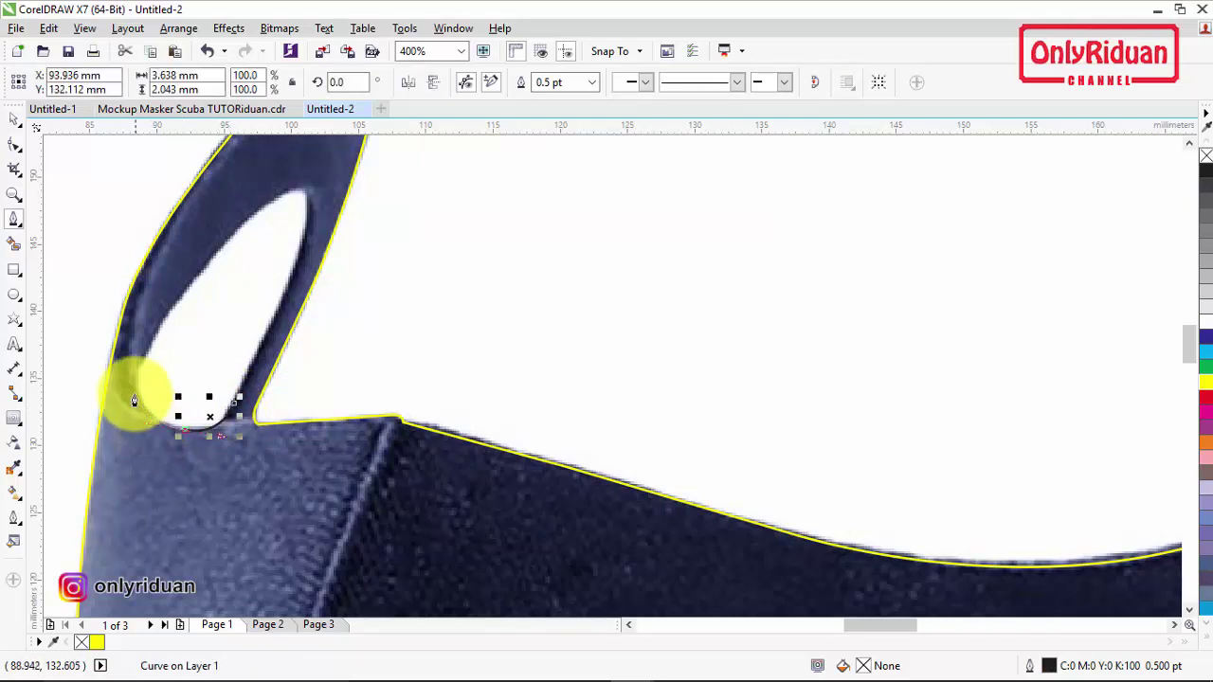
pyautogui.click(137, 370)
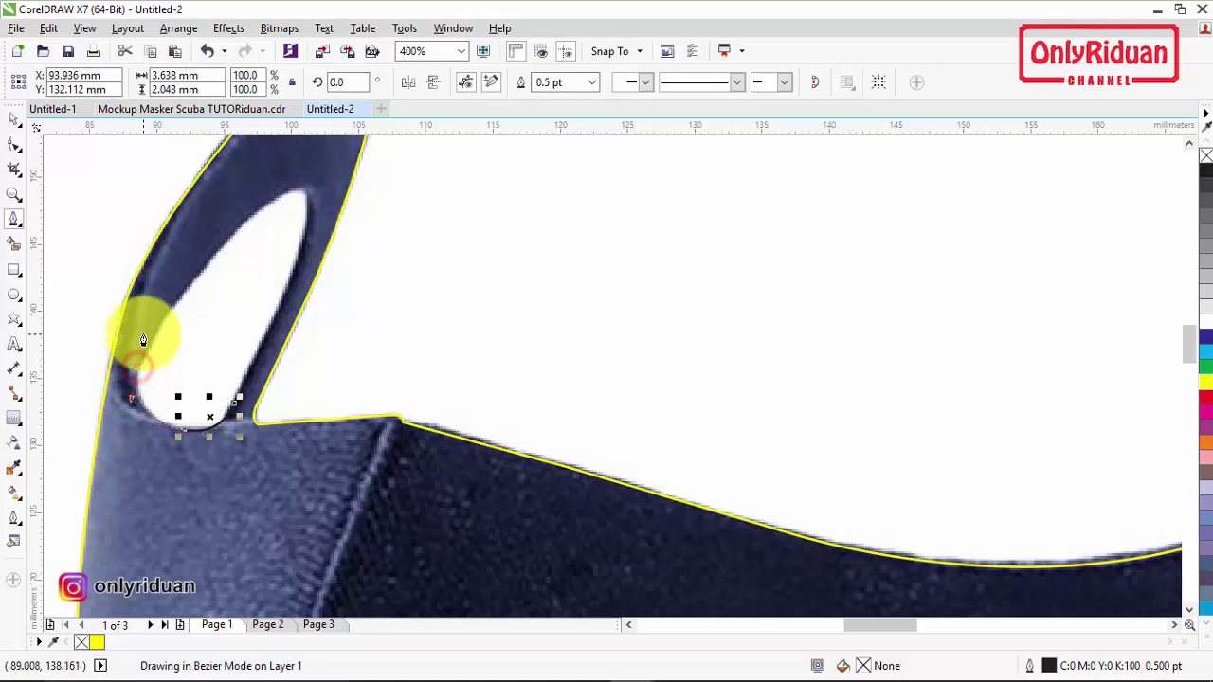
pyautogui.click(142, 340)
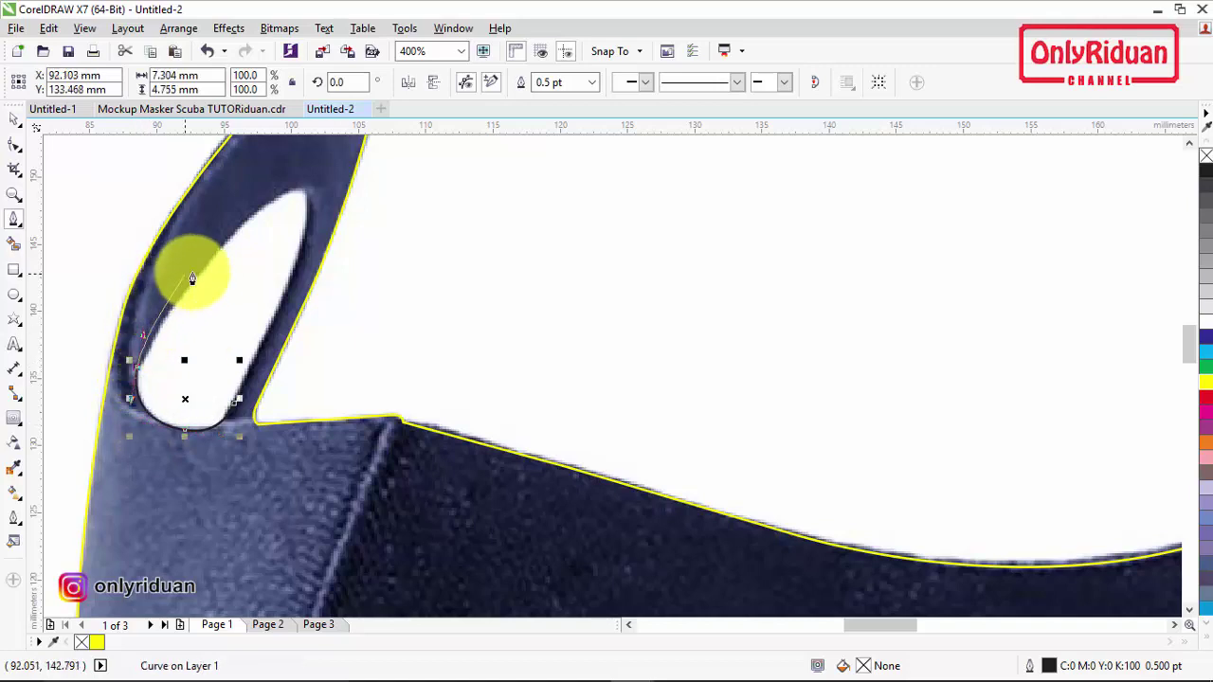
pyautogui.click(228, 242)
# Curve the path around the small opening's tip, follow its right edge down, and close it at the starting node.
pyautogui.scroll(3, 238, 238)
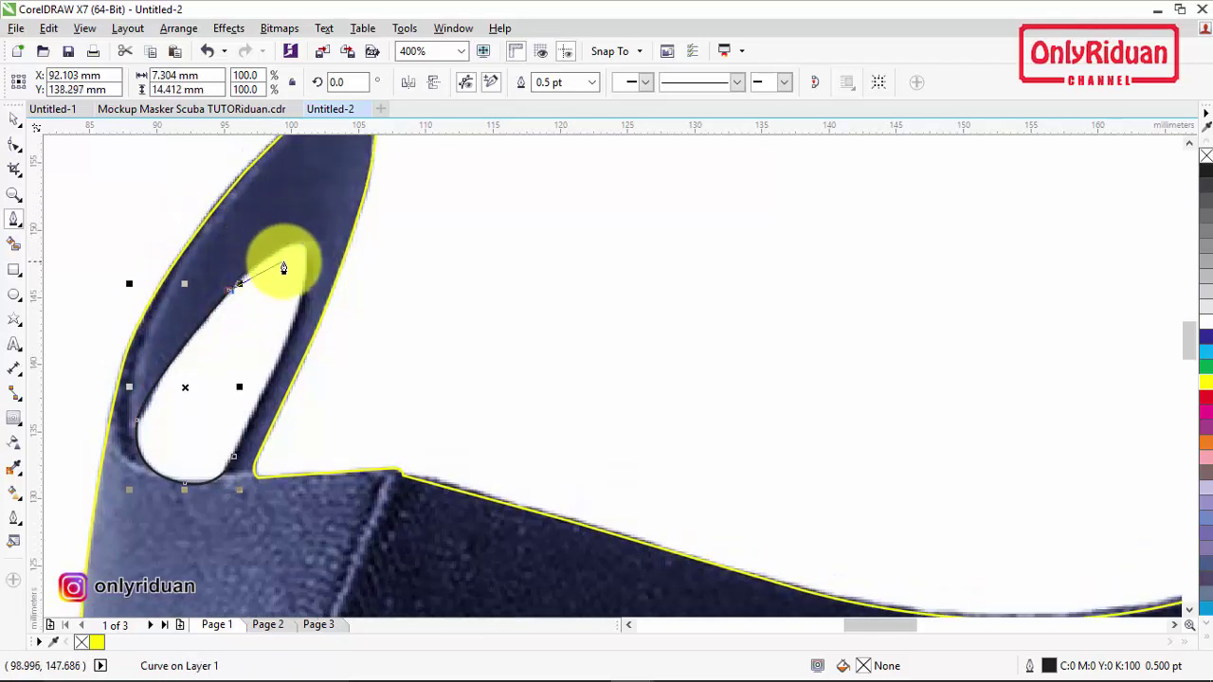
pyautogui.scroll(1, 286, 264)
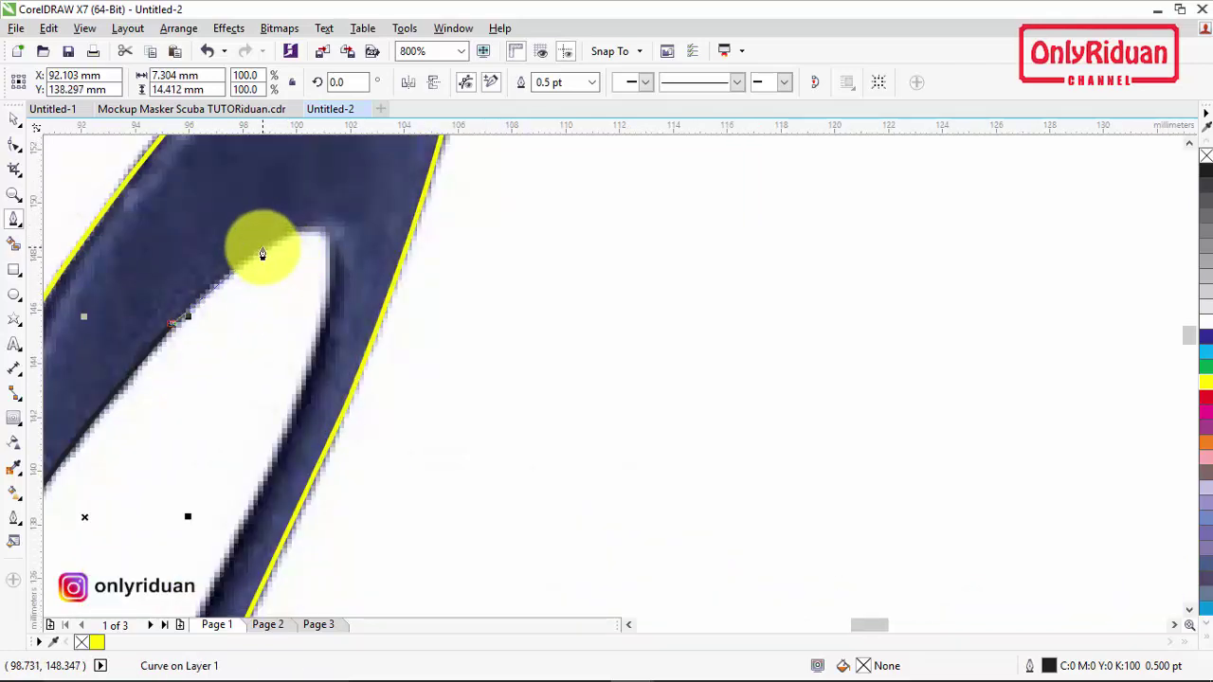
pyautogui.moveTo(272, 246); pyautogui.dragTo(334, 213)
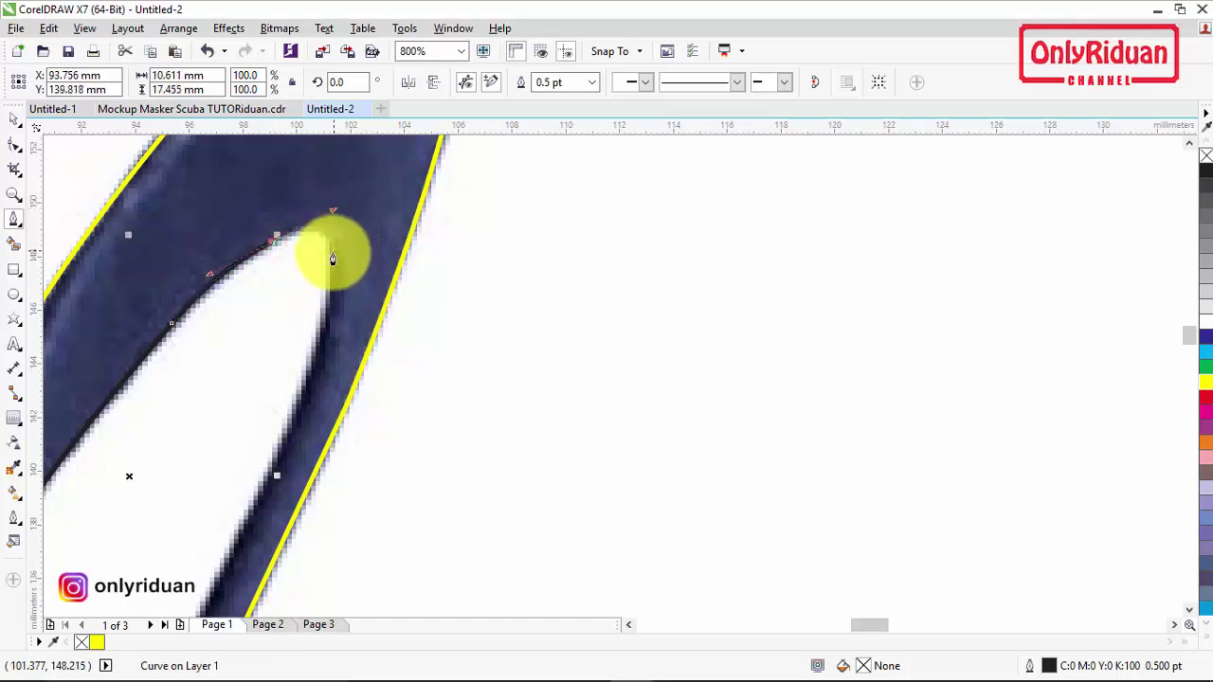
pyautogui.moveTo(331, 267)
pyautogui.mouseDown()
pyautogui.moveTo(332, 465)
pyautogui.moveTo(272, 472)
pyautogui.moveTo(231, 558)
pyautogui.mouseUp()
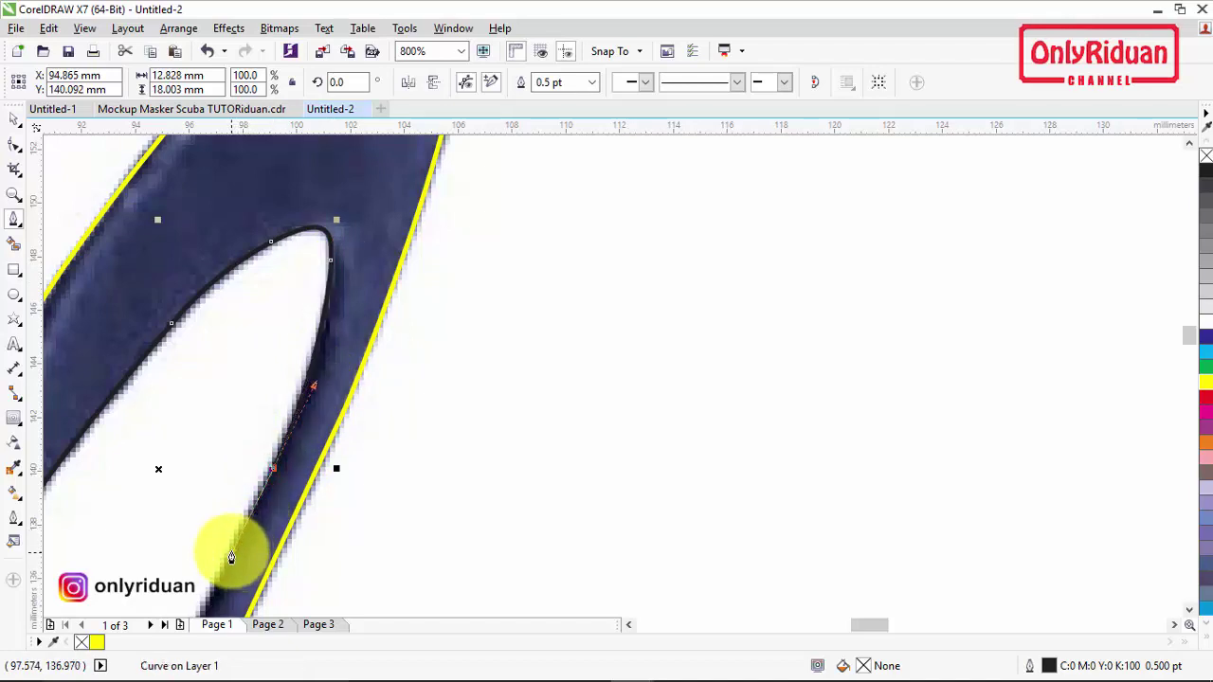
pyautogui.scroll(-5, 247, 511)
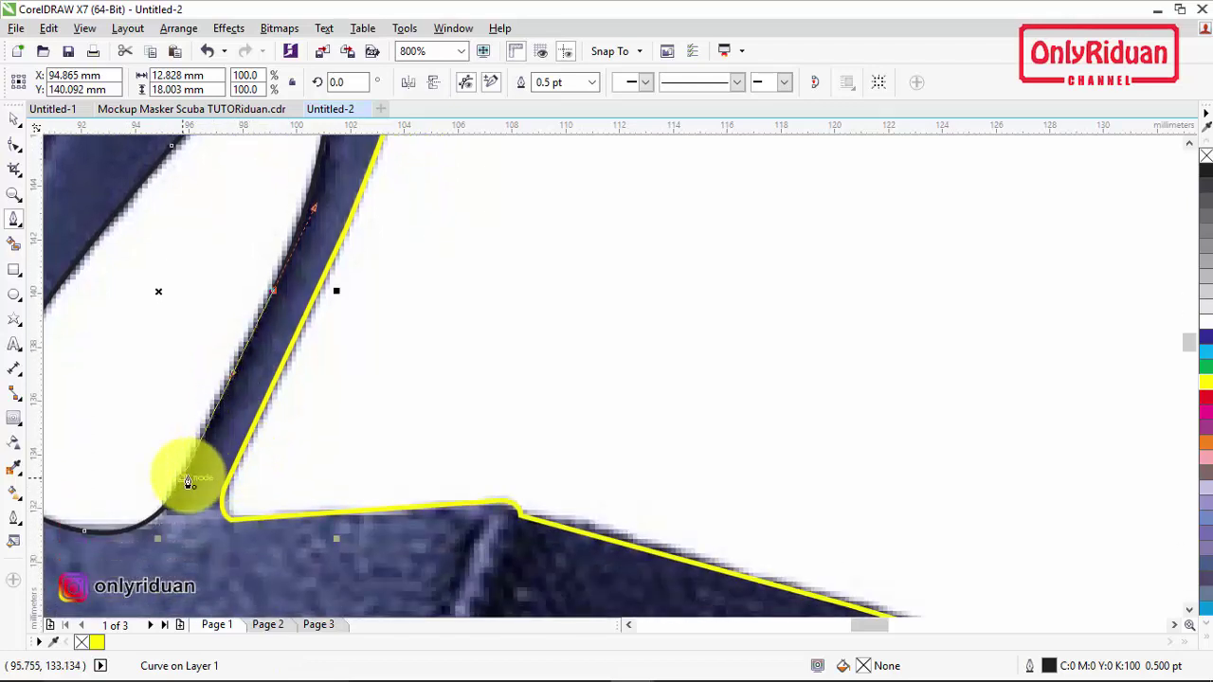
pyautogui.click(187, 483)
# Colour the small ear loop opening's outline yellow and deselect it.
pyautogui.scroll(-1, 184, 477)
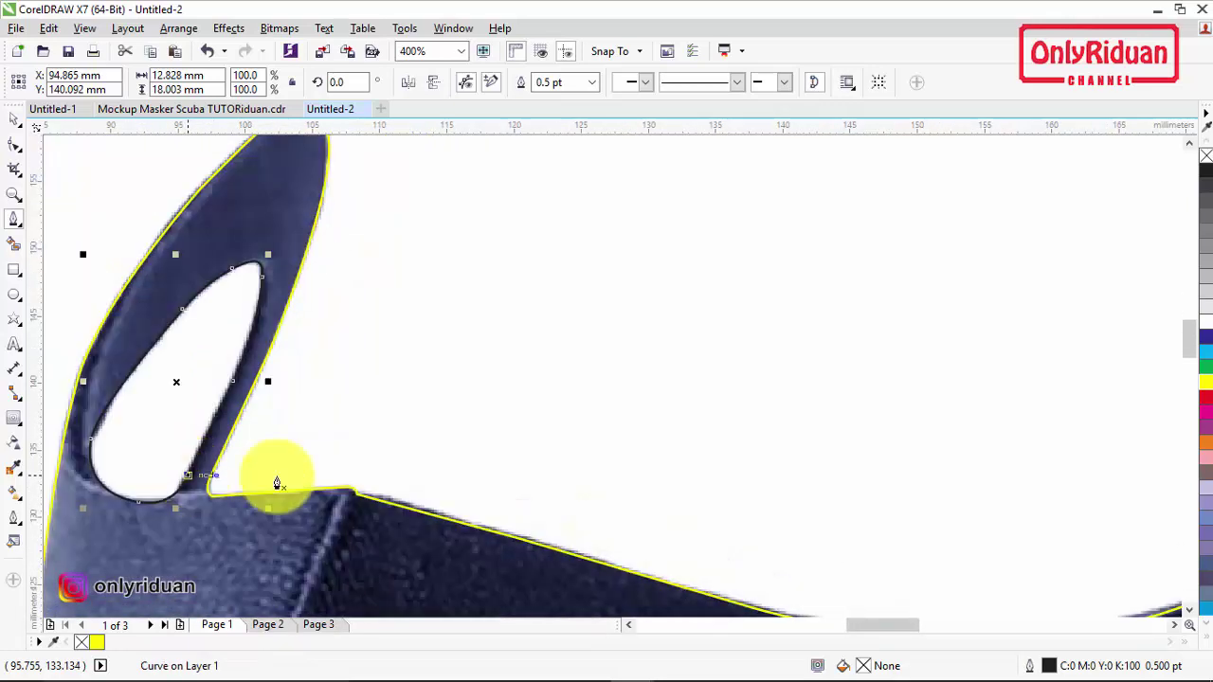
pyautogui.rightClick(1208, 387)
pyautogui.scroll(-3, 387, 401)
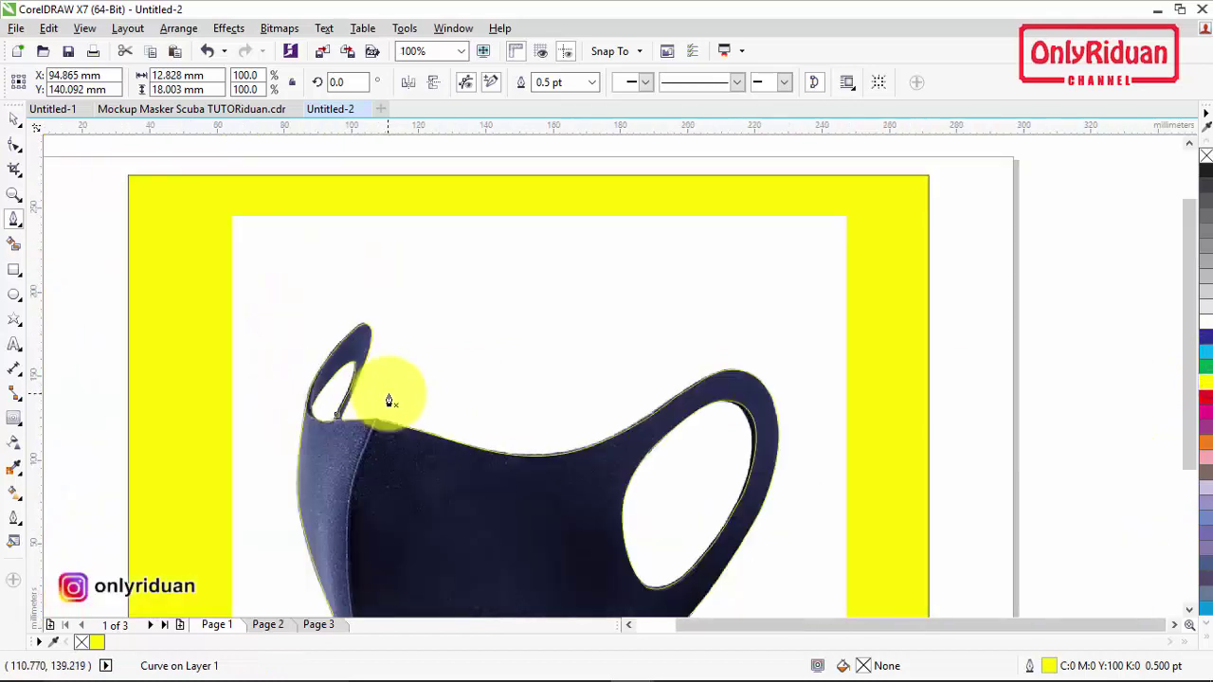
pyautogui.scroll(1, 429, 436)
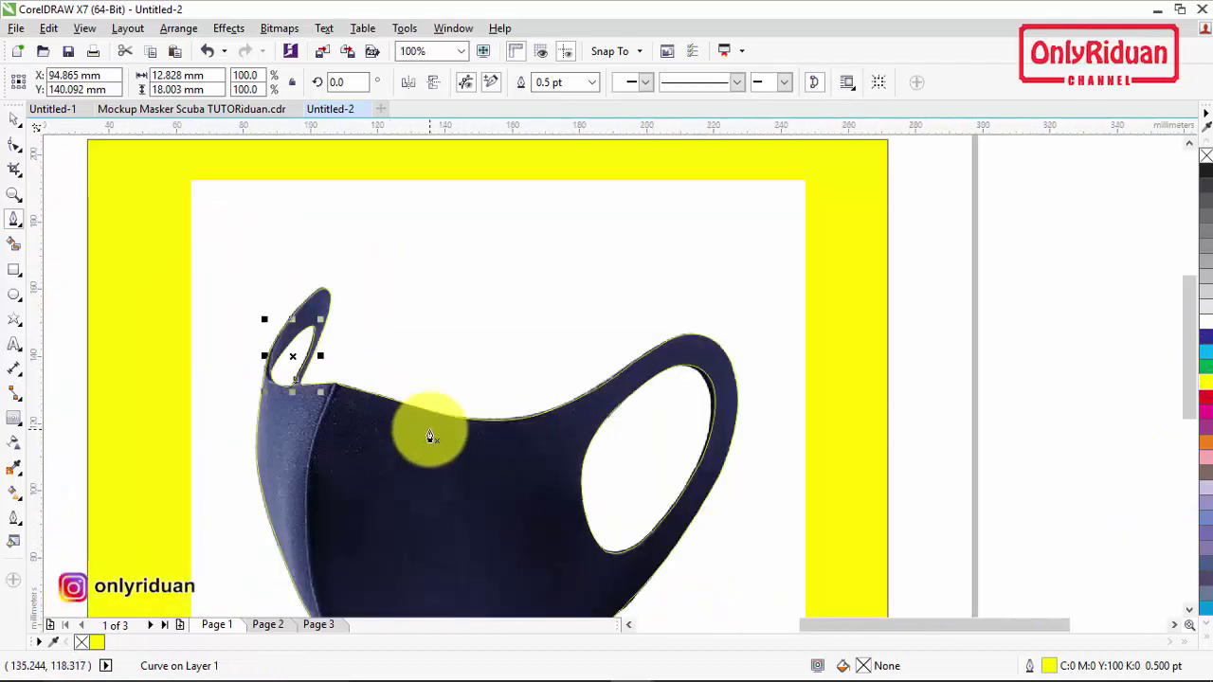
pyautogui.click(11, 117)
pyautogui.click(73, 196)
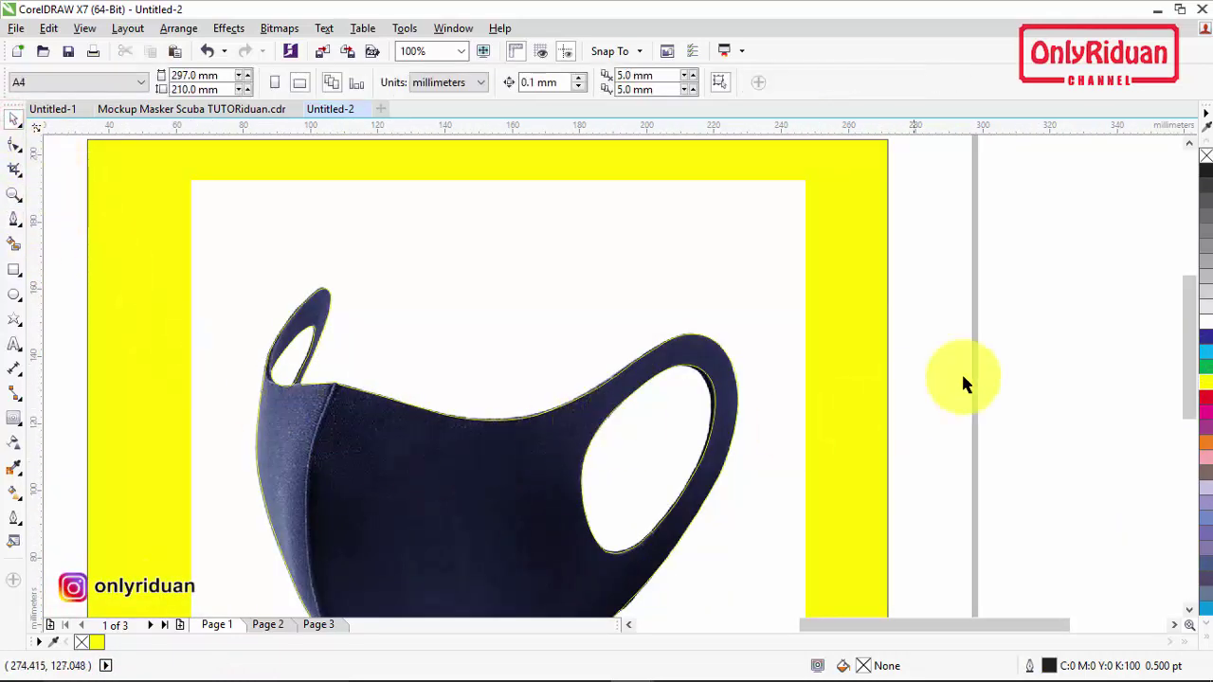
pyautogui.moveTo(1189, 346); pyautogui.dragTo(1191, 366)
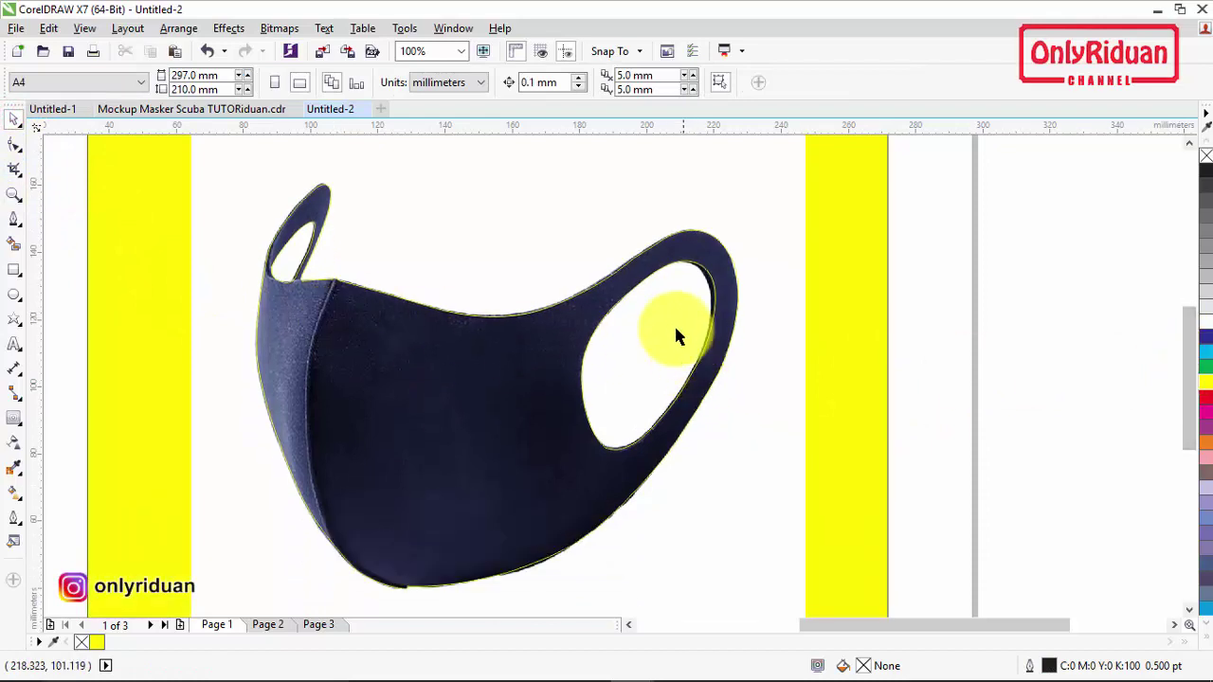
# Select the outlines of the large and small ear loop openings and group them.
pyautogui.click(674, 327)
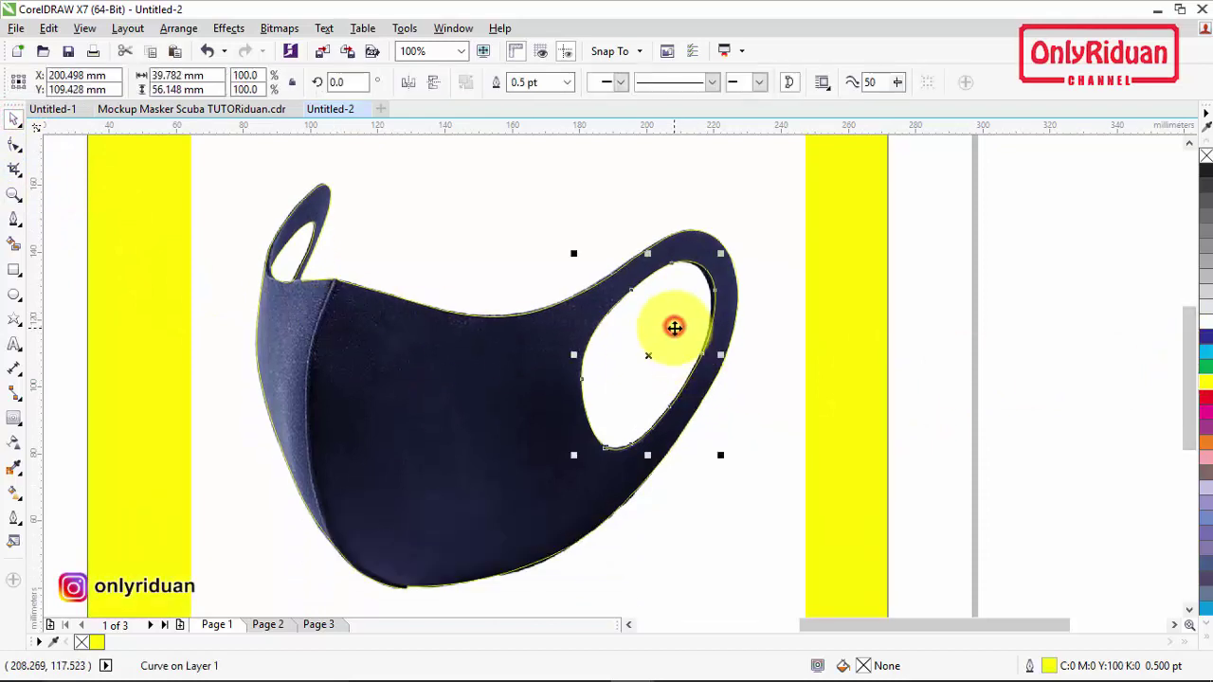
pyautogui.keyDown('shift'); pyautogui.click(304, 249); pyautogui.keyUp('shift')
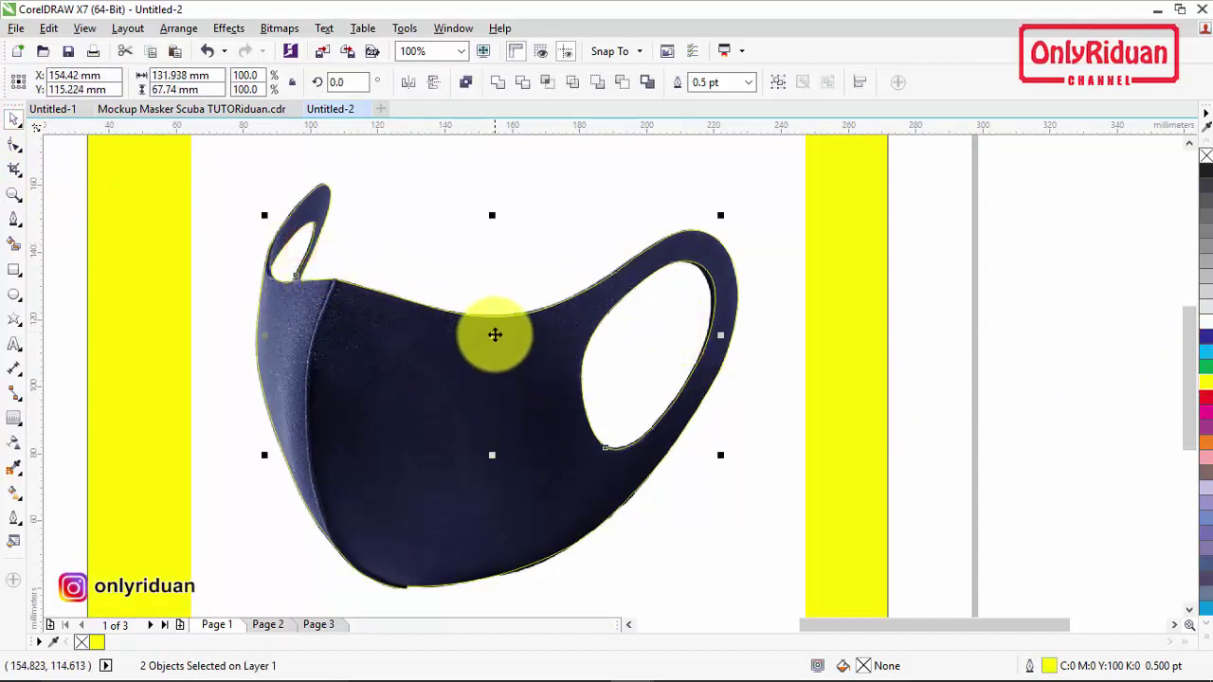
pyautogui.moveTo(495, 334); pyautogui.dragTo(749, 292)
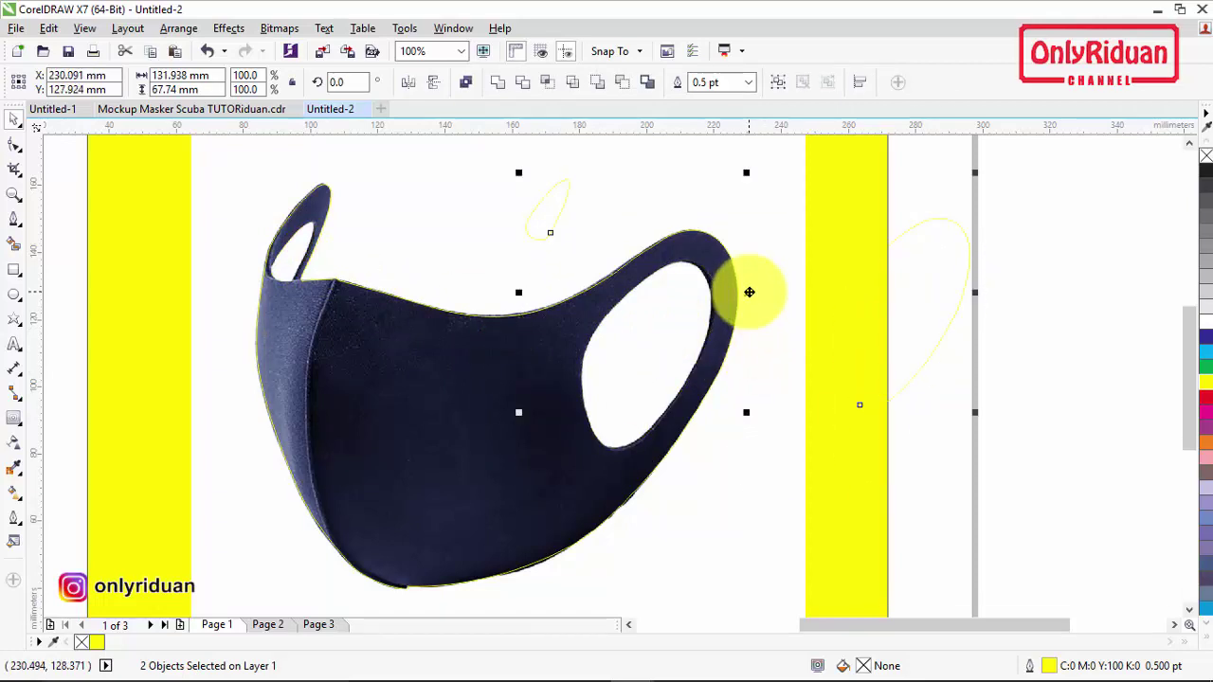
pyautogui.hotkey('ctrl', 'z')
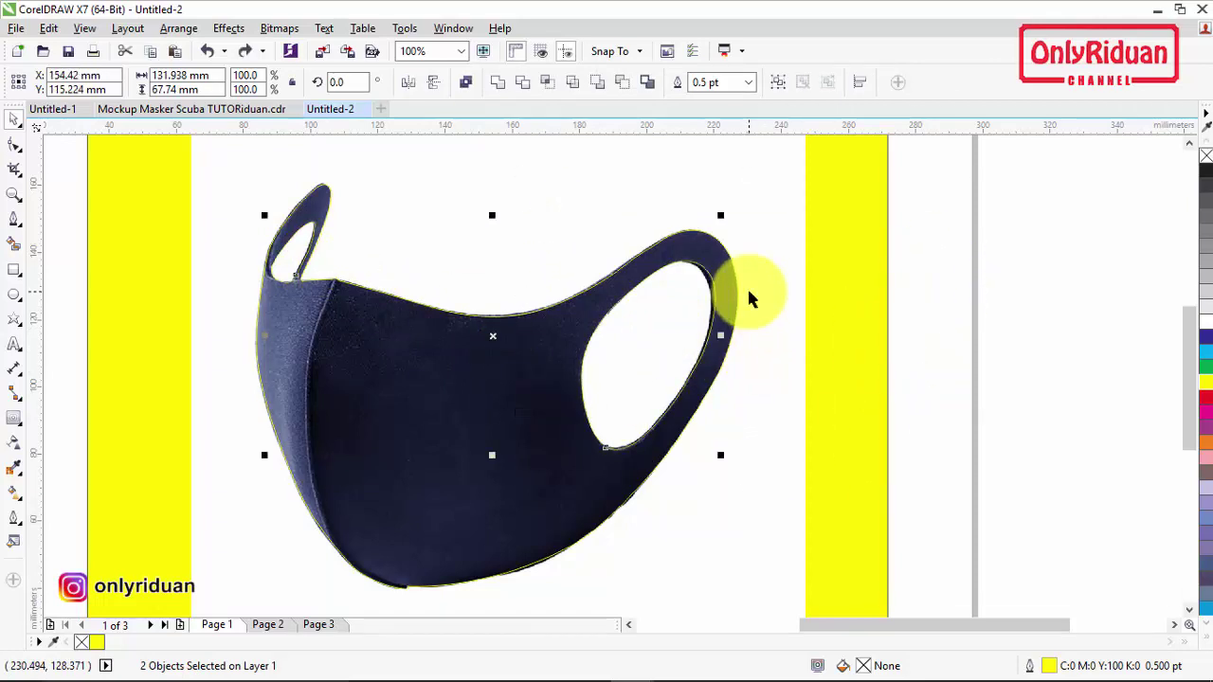
pyautogui.click(777, 82)
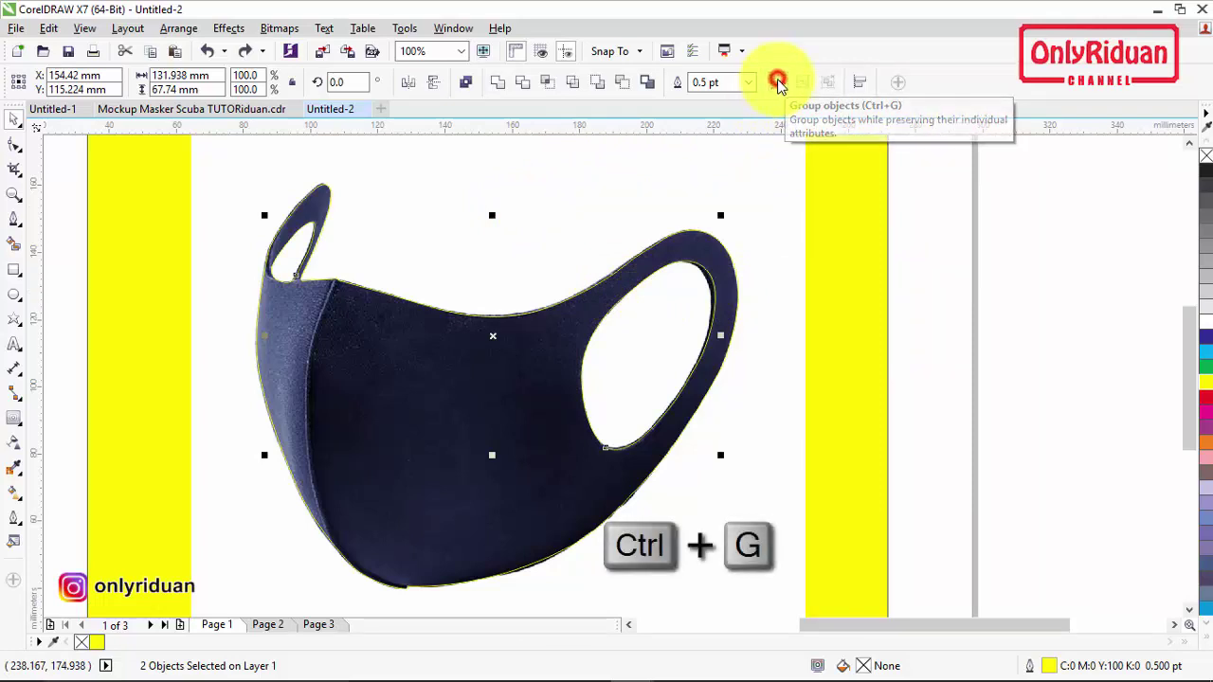
# Try moving the grouped ear loop outlines away from the mask and undo the move.
pyautogui.click(961, 256)
pyautogui.moveTo(620, 360); pyautogui.dragTo(650, 271)
pyautogui.hotkey('ctrl', 'z')
pyautogui.scroll(-2, 698, 263)
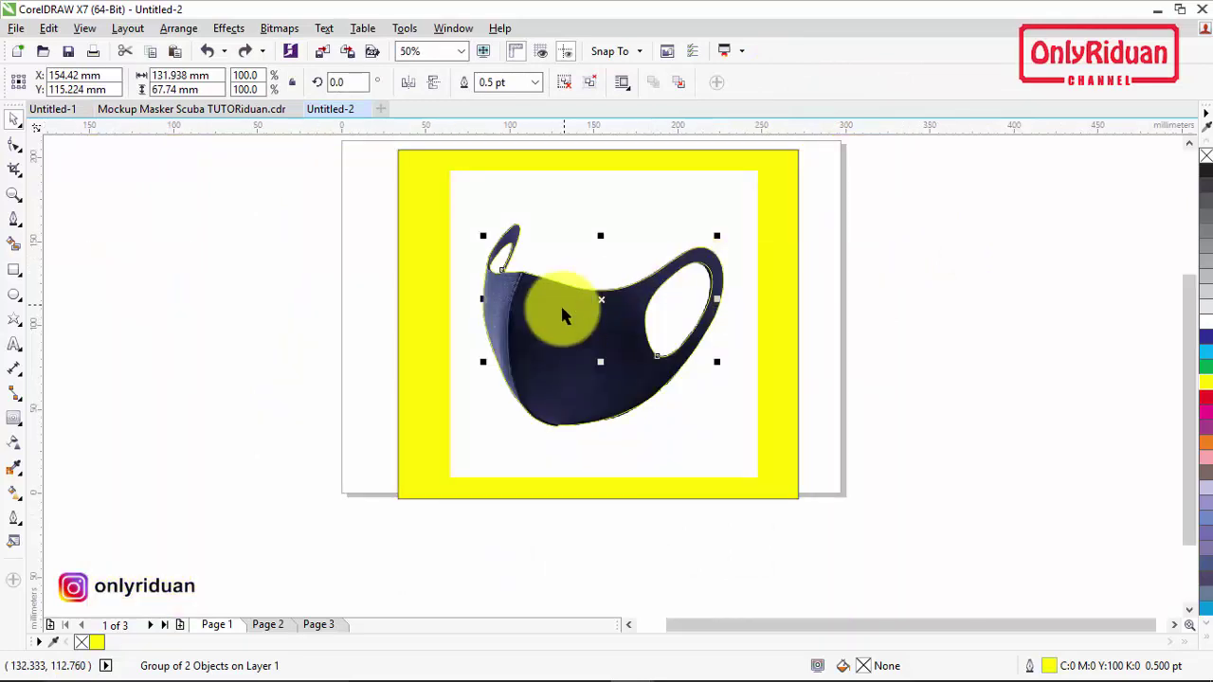
# Cut the grouped ear loop openings out of the mask outline with Back minus front.
pyautogui.click(920, 312)
pyautogui.click(681, 315)
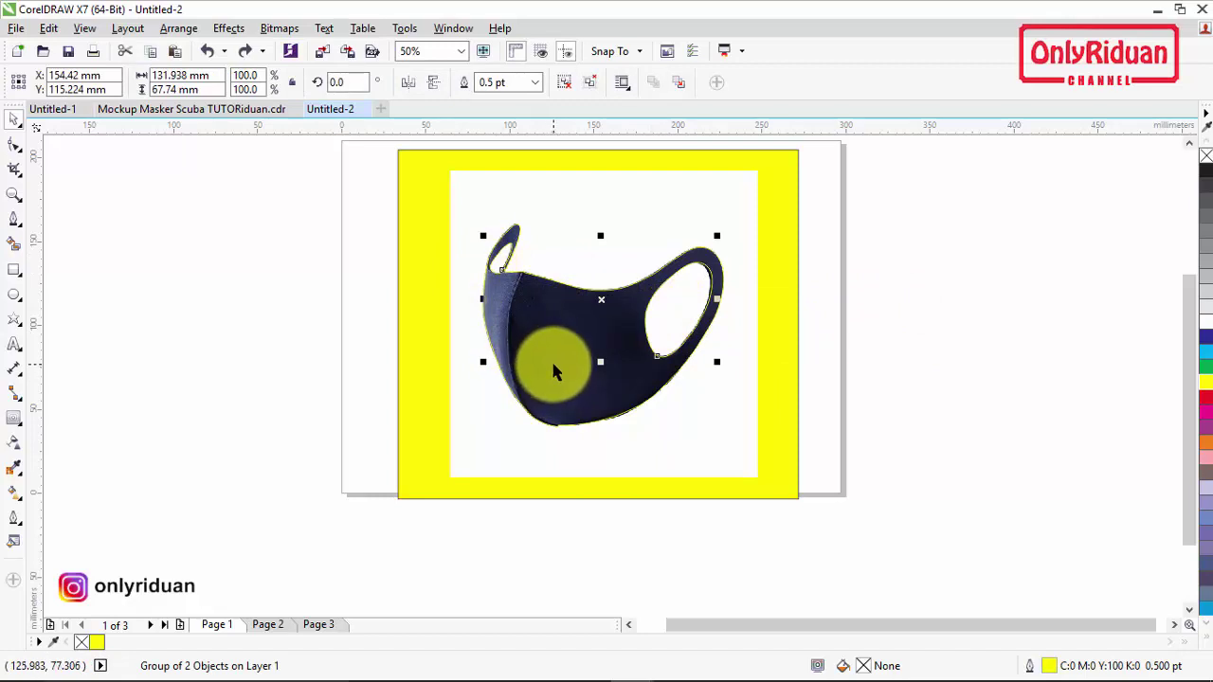
pyautogui.moveTo(369, 187); pyautogui.dragTo(739, 447)
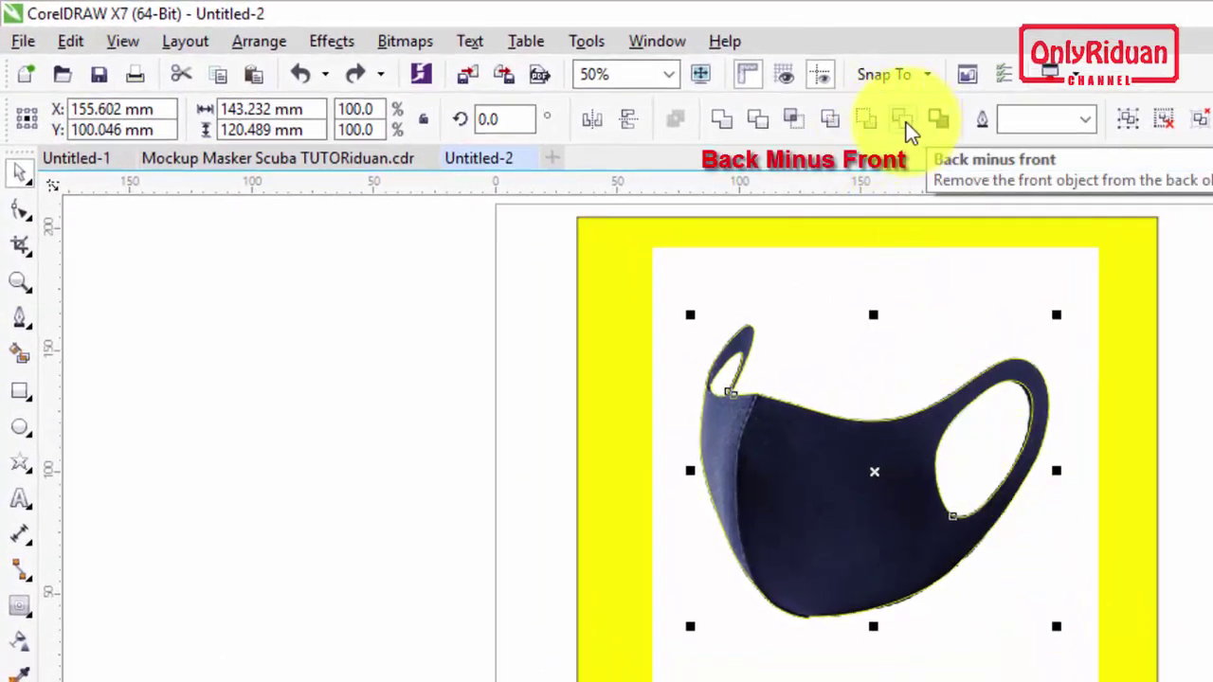
pyautogui.click(902, 122)
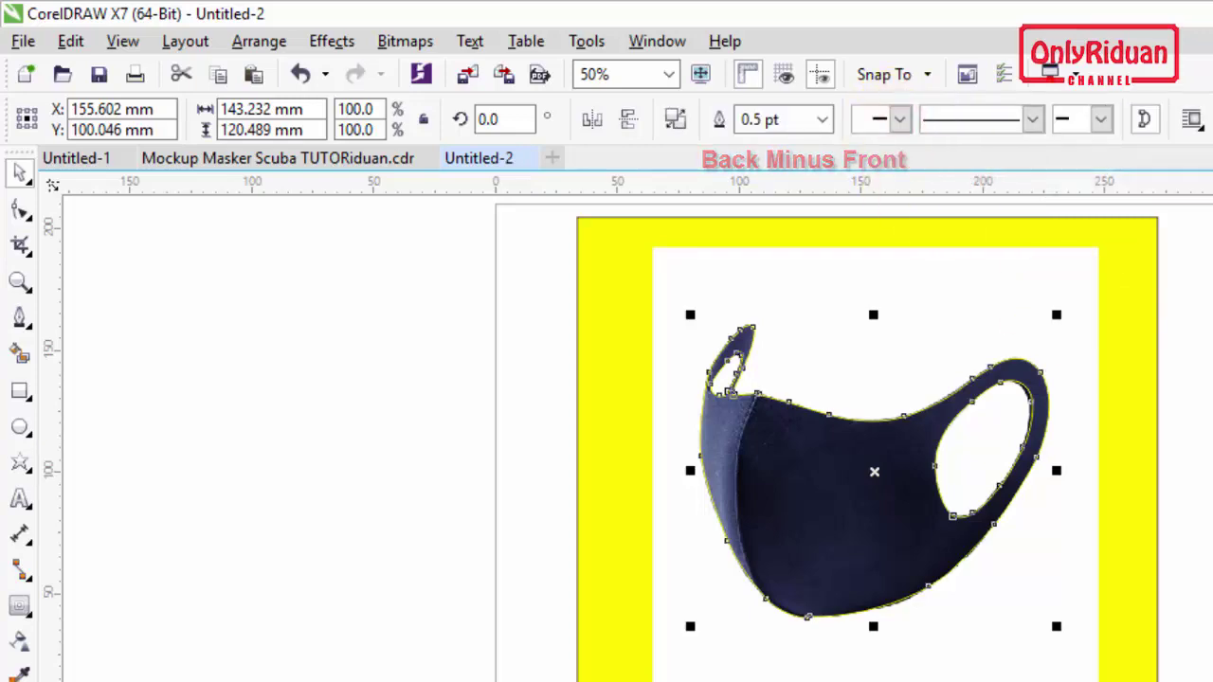
pyautogui.press('Escape')
# Test the cut mask outline by moving it beside the photo and filling it red, and restore its fill and position.
pyautogui.moveTo(783, 470); pyautogui.dragTo(1156, 500)
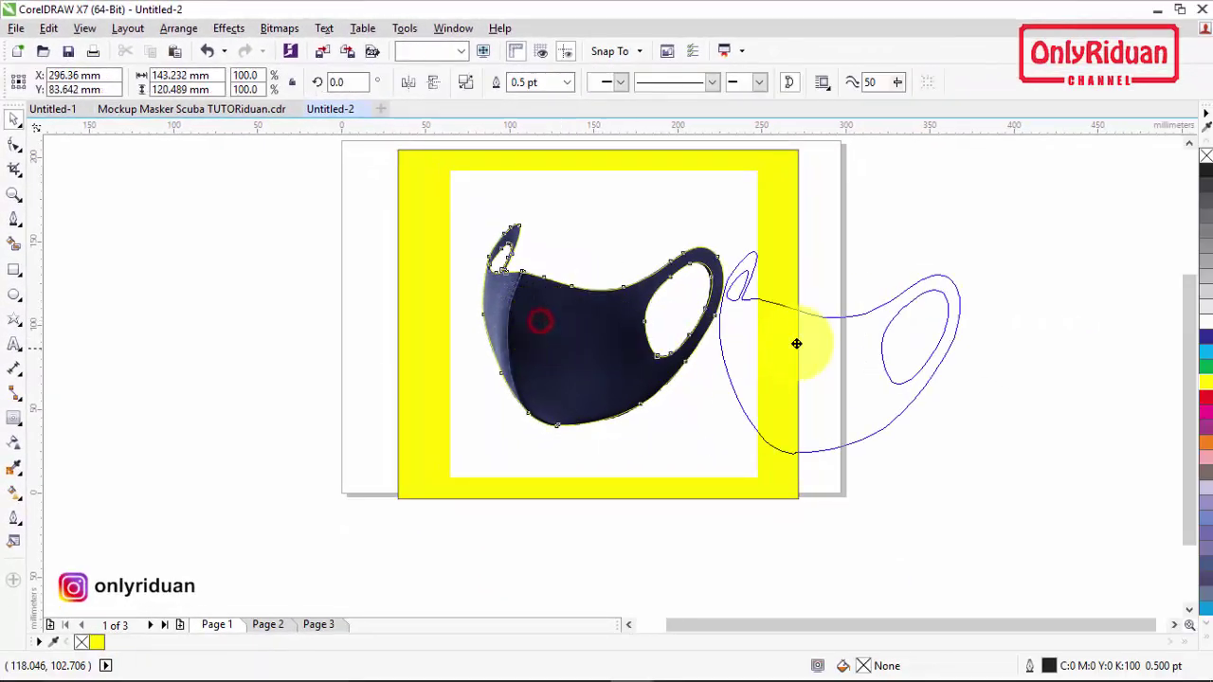
pyautogui.moveTo(796, 343); pyautogui.dragTo(880, 316)
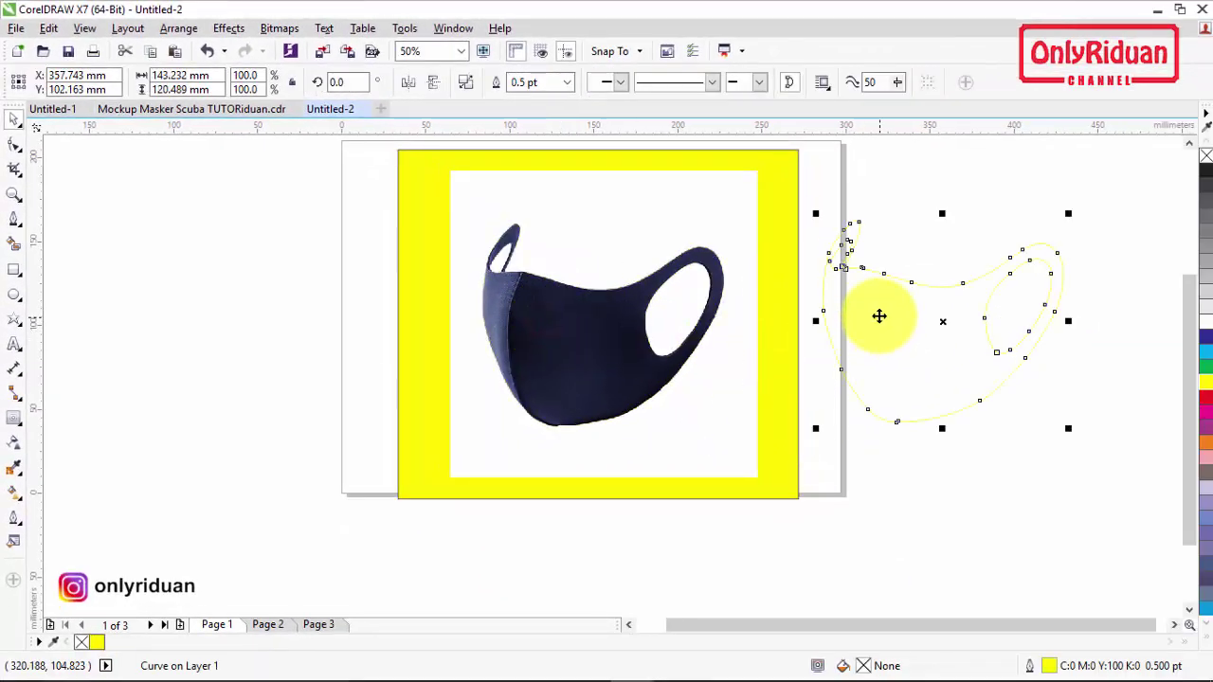
pyautogui.click(1204, 400)
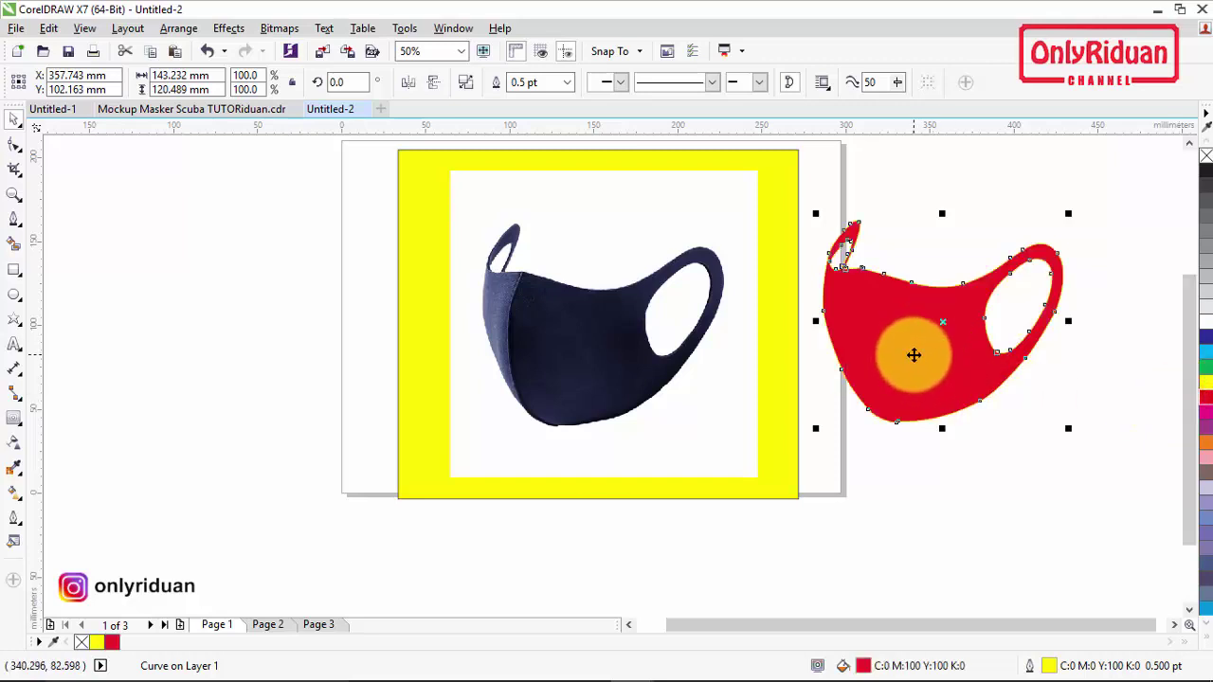
pyautogui.hotkey('ctrl', 'z')
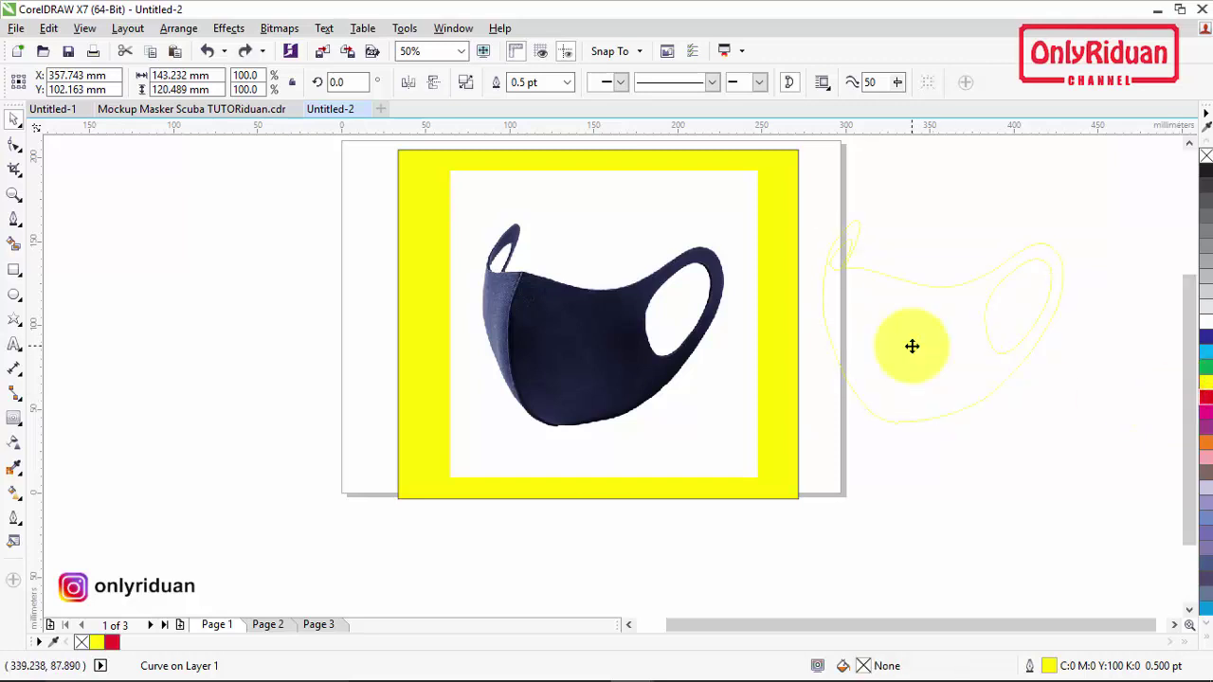
pyautogui.moveTo(912, 346); pyautogui.dragTo(622, 314)
pyautogui.scroll(1, 657, 282)
pyautogui.scroll(-1, 658, 282)
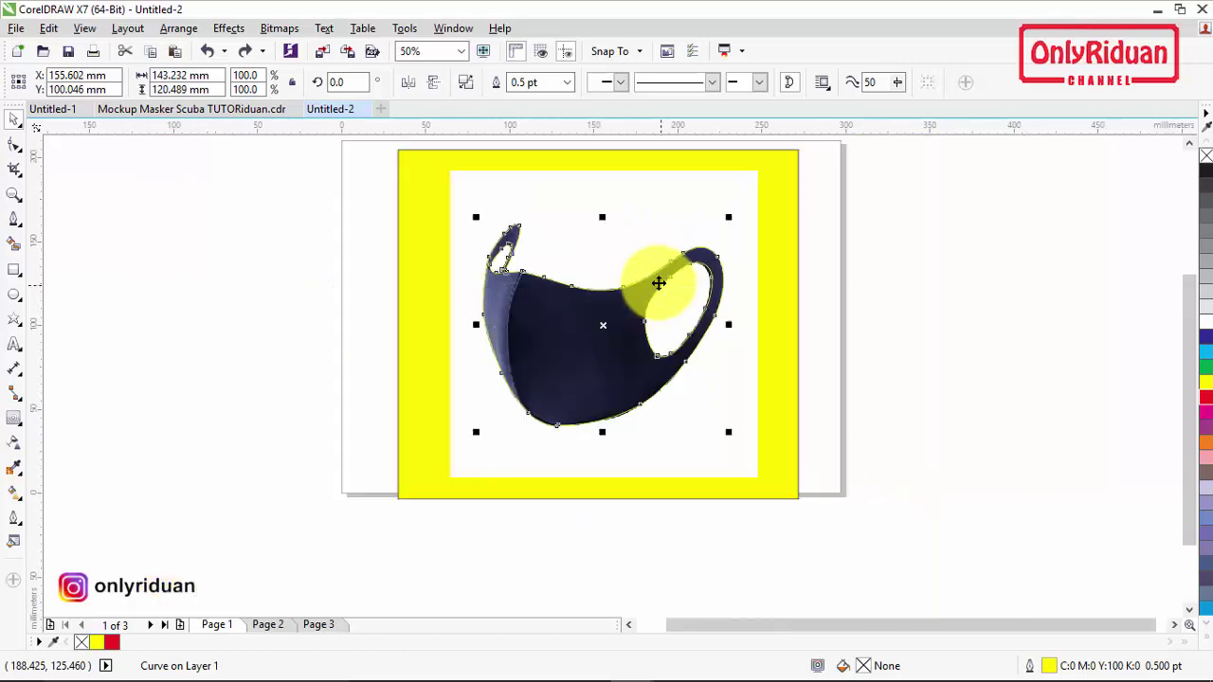
pyautogui.click(918, 300)
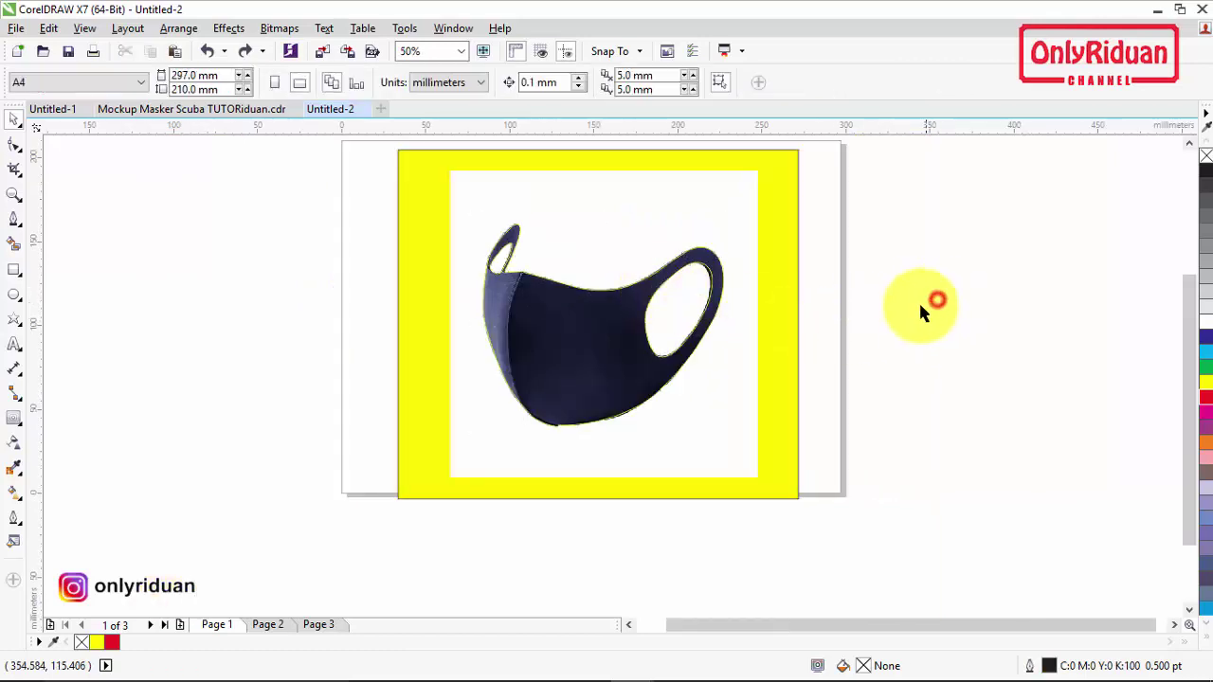
# Intersect the mask outline with the photo to produce a bitmap cut to the mask's shape, and deselect it.
pyautogui.click(566, 318)
pyautogui.click(689, 182)
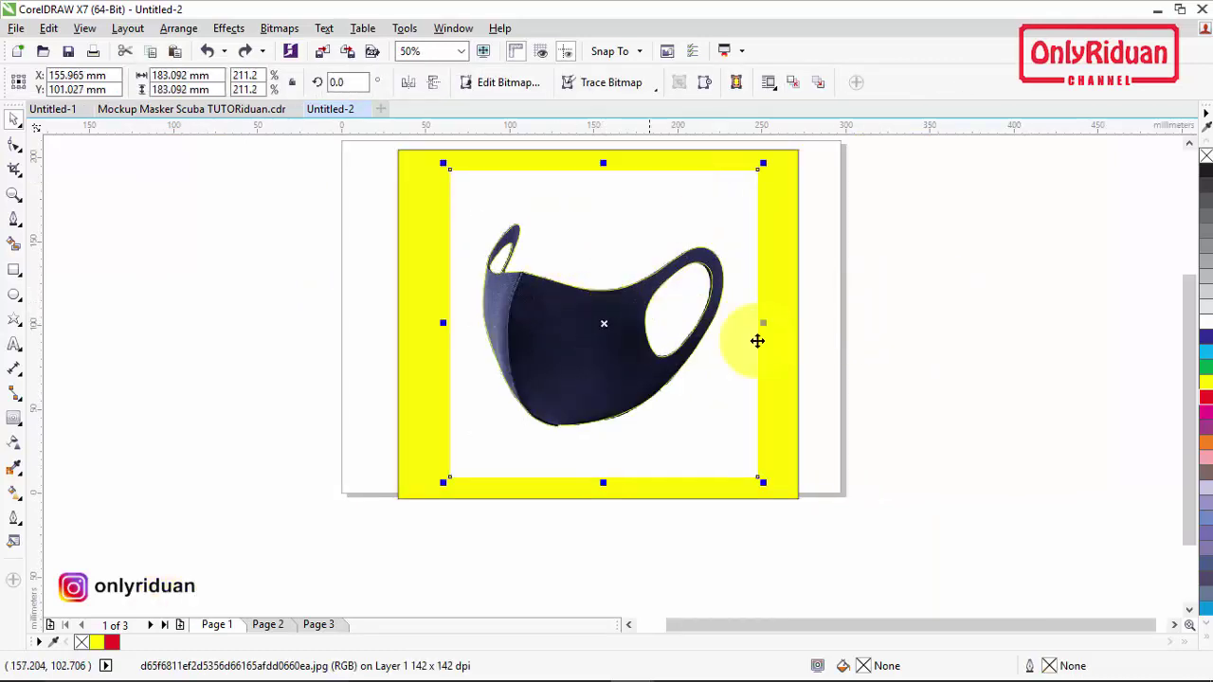
pyautogui.click(907, 363)
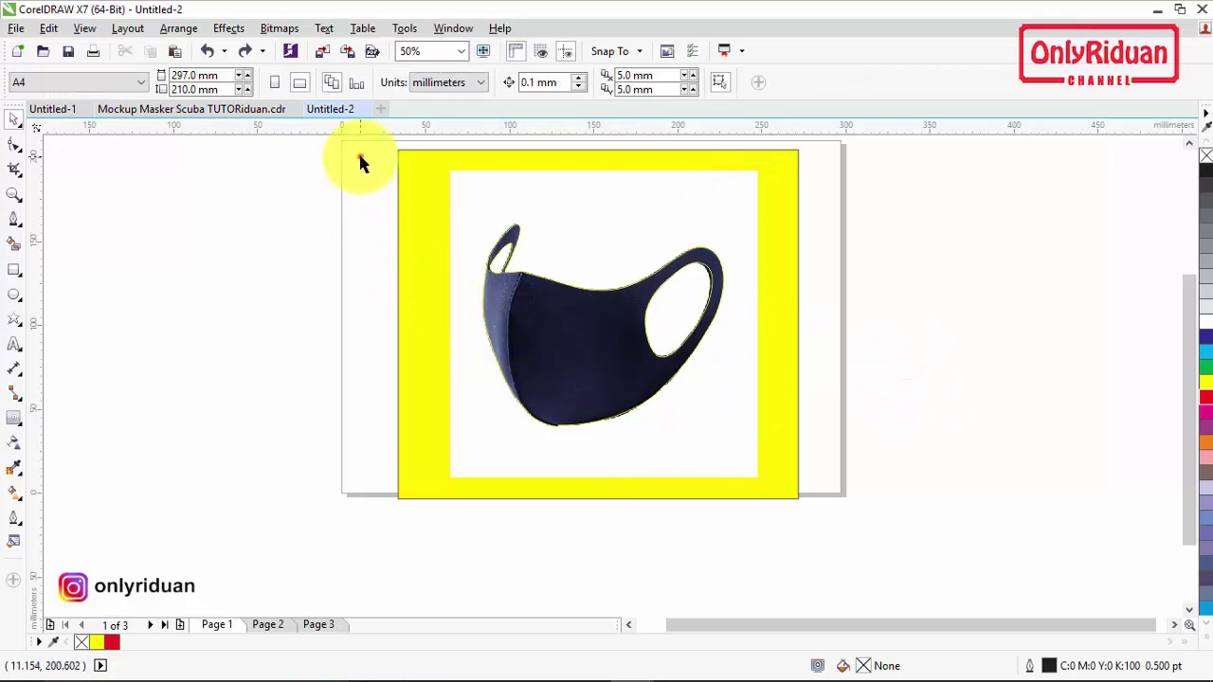
pyautogui.moveTo(360, 158); pyautogui.dragTo(757, 483)
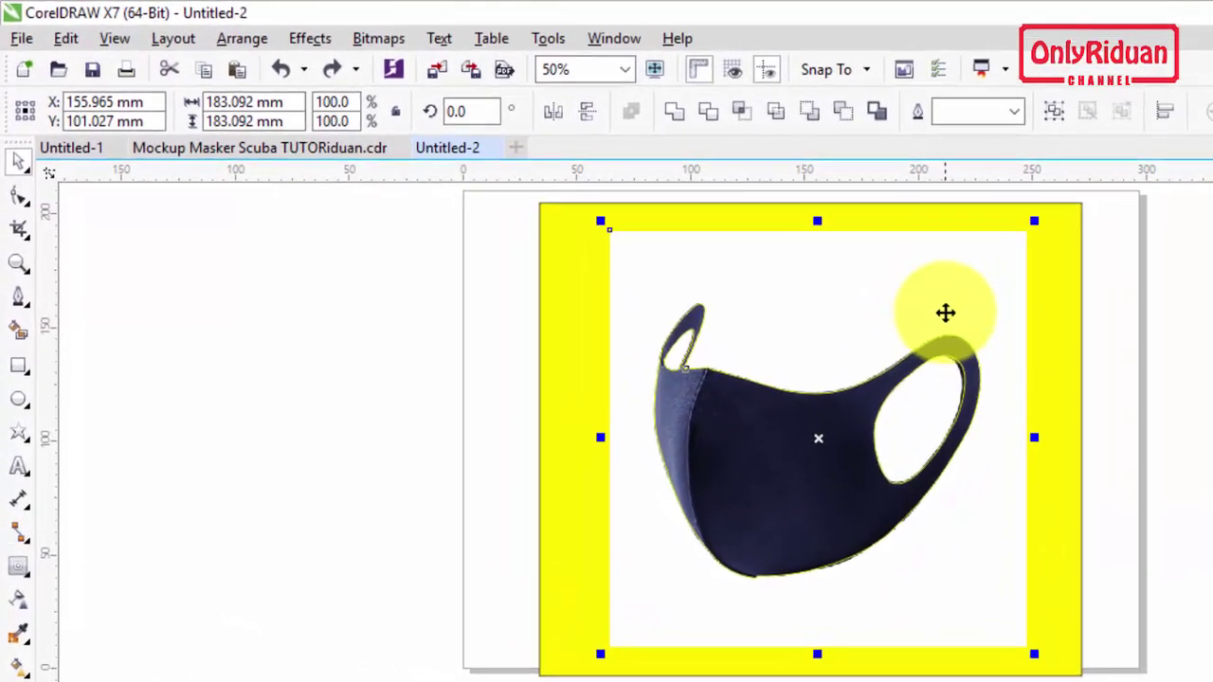
pyautogui.click(755, 113)
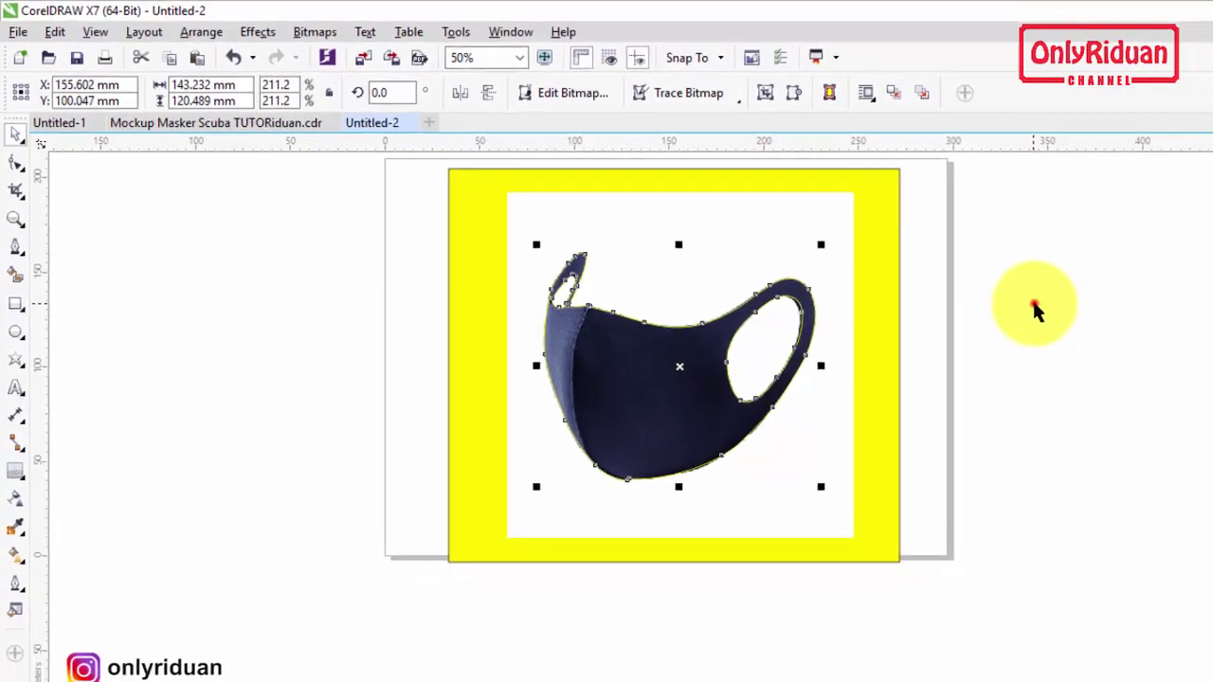
pyautogui.click(1035, 309)
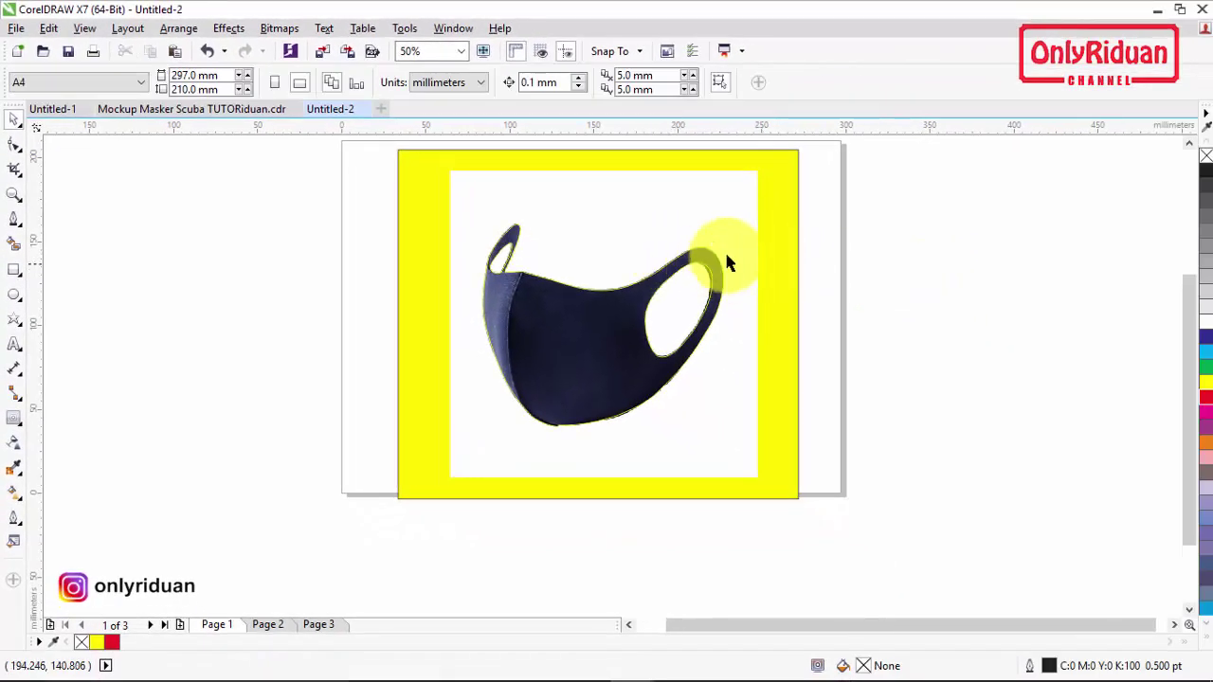
# Move the original white-background photo off the page to the left, leaving the cut-out mask in place.
pyautogui.click(729, 193)
pyautogui.moveTo(729, 192)
pyautogui.mouseDown()
pyautogui.moveTo(622, 203)
pyautogui.moveTo(331, 179)
pyautogui.moveTo(304, 188)
pyautogui.mouseUp()
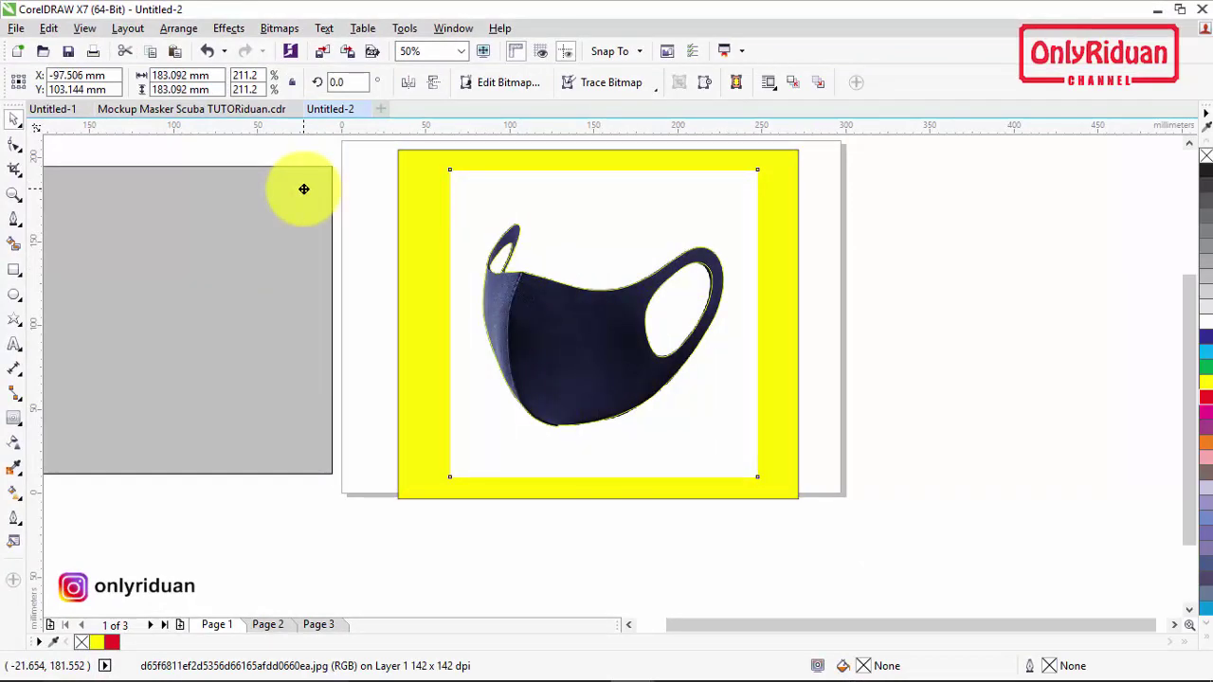
pyautogui.moveTo(304, 188); pyautogui.dragTo(302, 192)
pyautogui.click(963, 320)
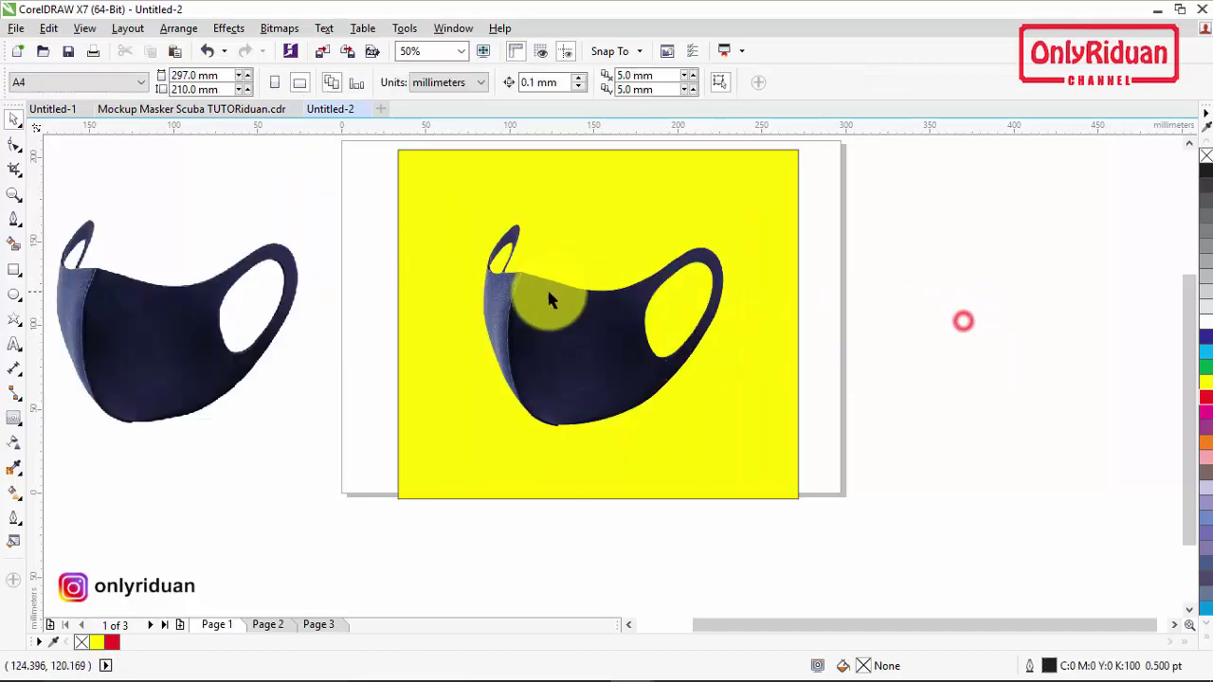
# Delete the yellow background rectangle behind the cut-out mask.
pyautogui.click(543, 311)
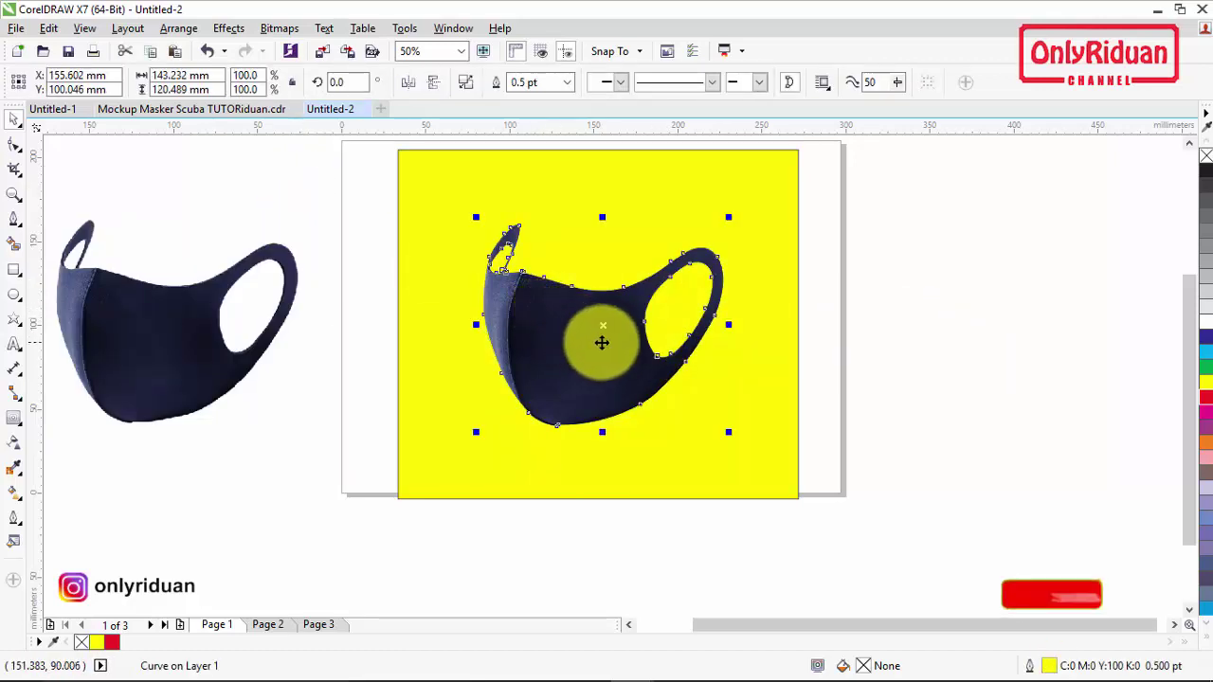
pyautogui.click(453, 180)
pyautogui.press('Delete')
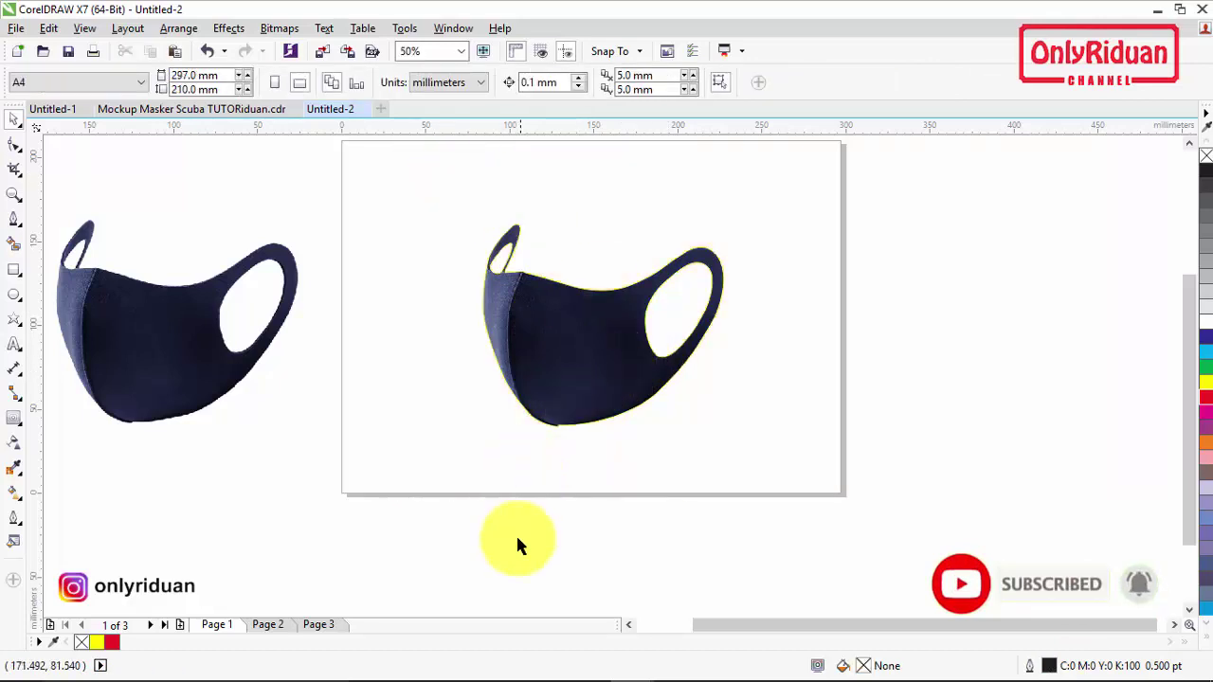
# Move the original photo higher and place a duplicate of the cut-out mask with its outline below it, left of the page.
pyautogui.click(630, 625)
pyautogui.moveTo(397, 350); pyautogui.dragTo(356, 264)
pyautogui.moveTo(549, 174); pyautogui.dragTo(1016, 441)
pyautogui.moveTo(786, 349); pyautogui.dragTo(402, 476)
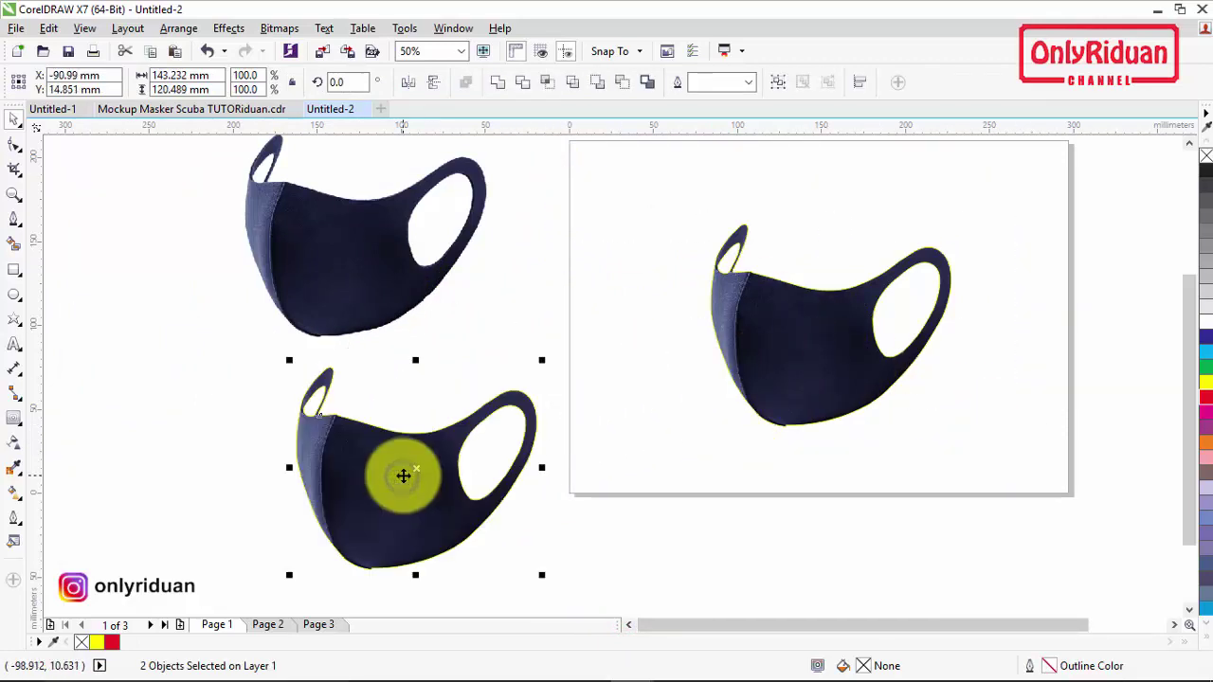
pyautogui.click(1176, 625)
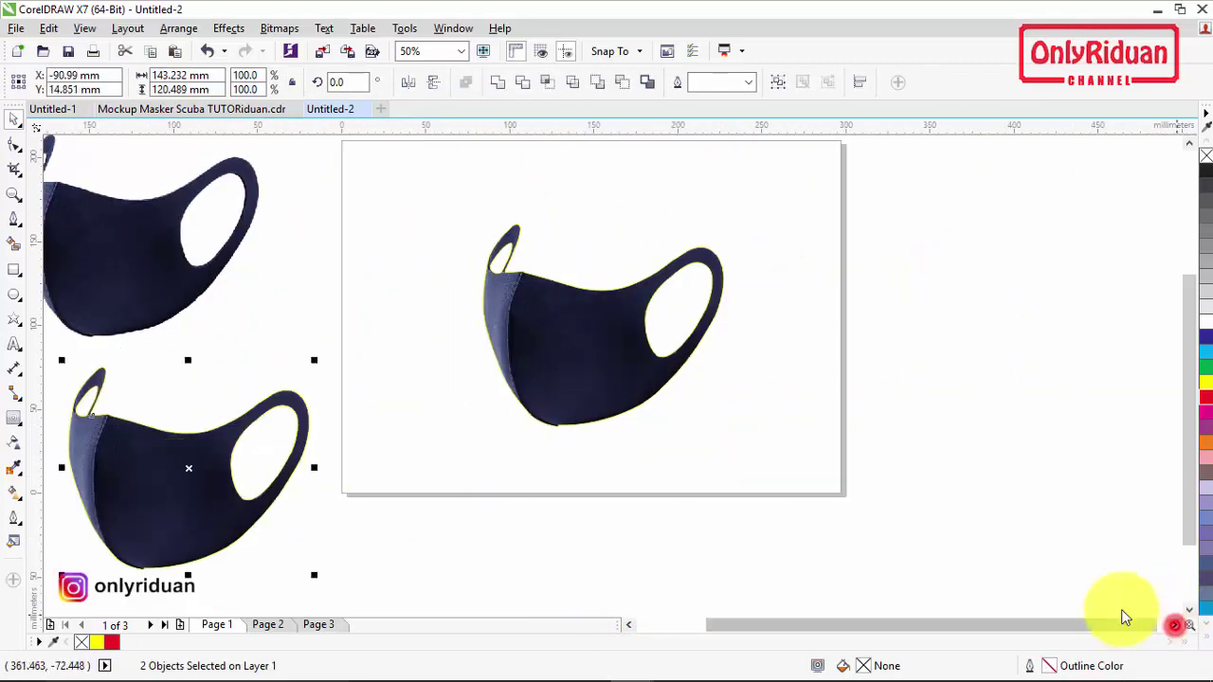
# Move the yellow vector outline straight down off the cut-out mask to the page's lower edge.
pyautogui.click(904, 370)
pyautogui.moveTo(579, 320); pyautogui.dragTo(579, 539)
pyautogui.click(952, 439)
# Desaturate the cut-out mask bitmap on the page.
pyautogui.click(599, 350)
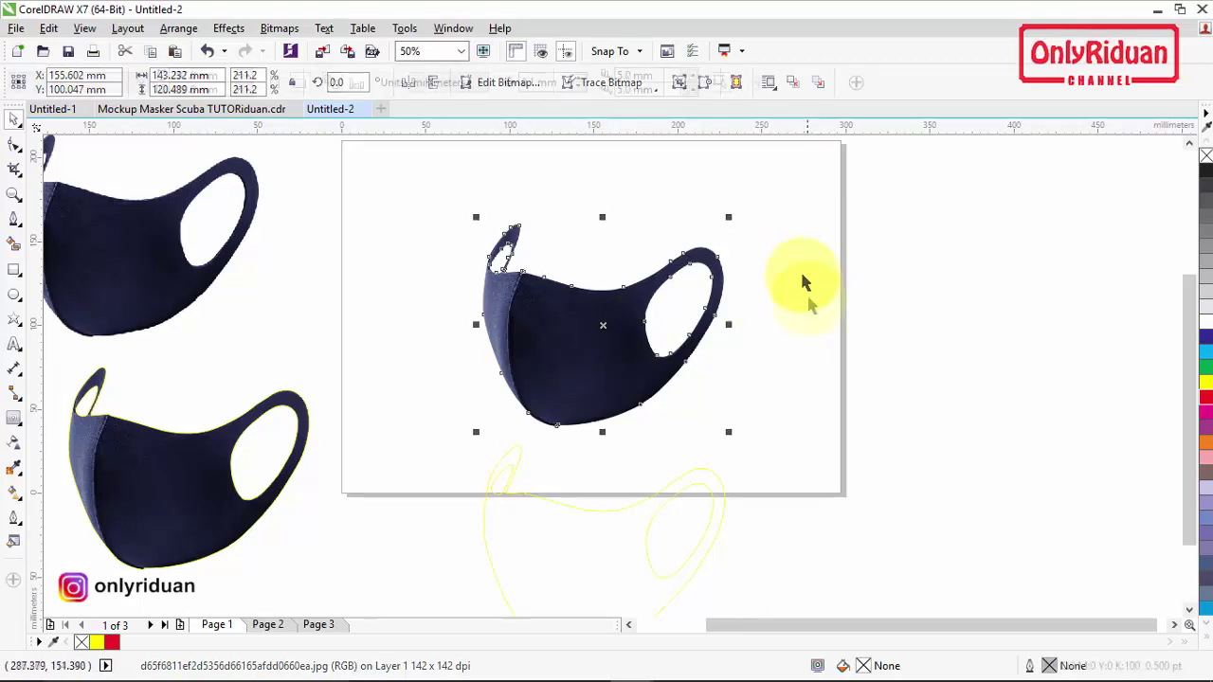
pyautogui.click(807, 289)
pyautogui.click(588, 334)
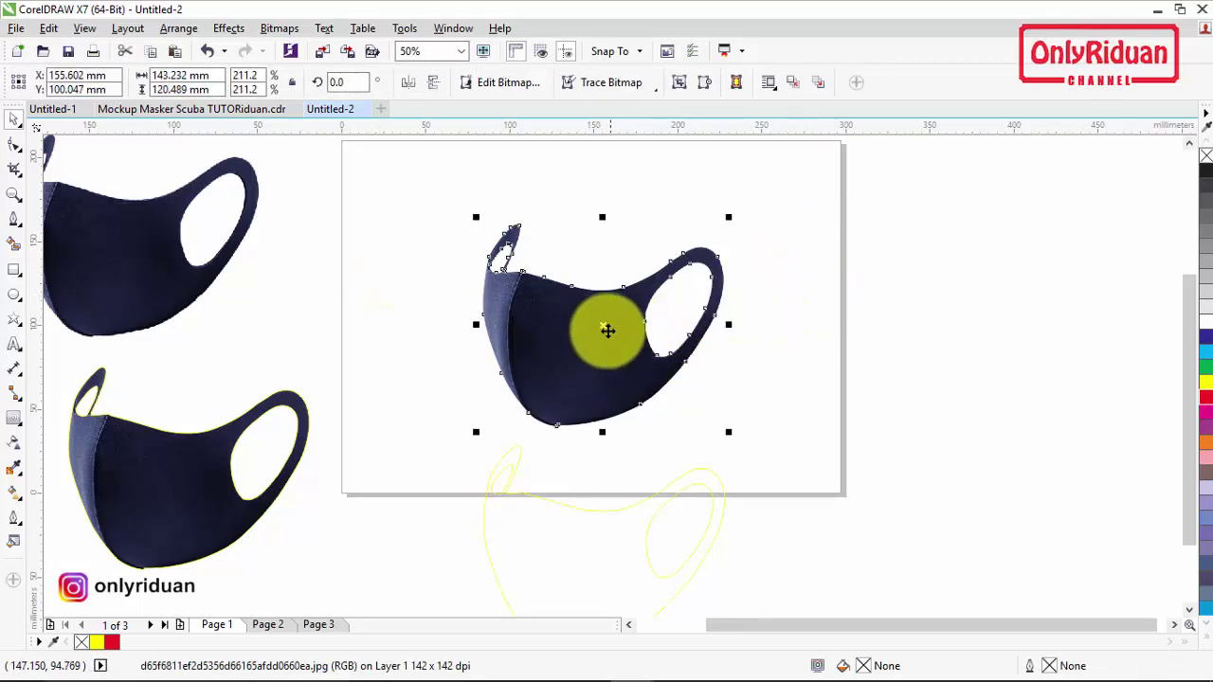
pyautogui.click(228, 28)
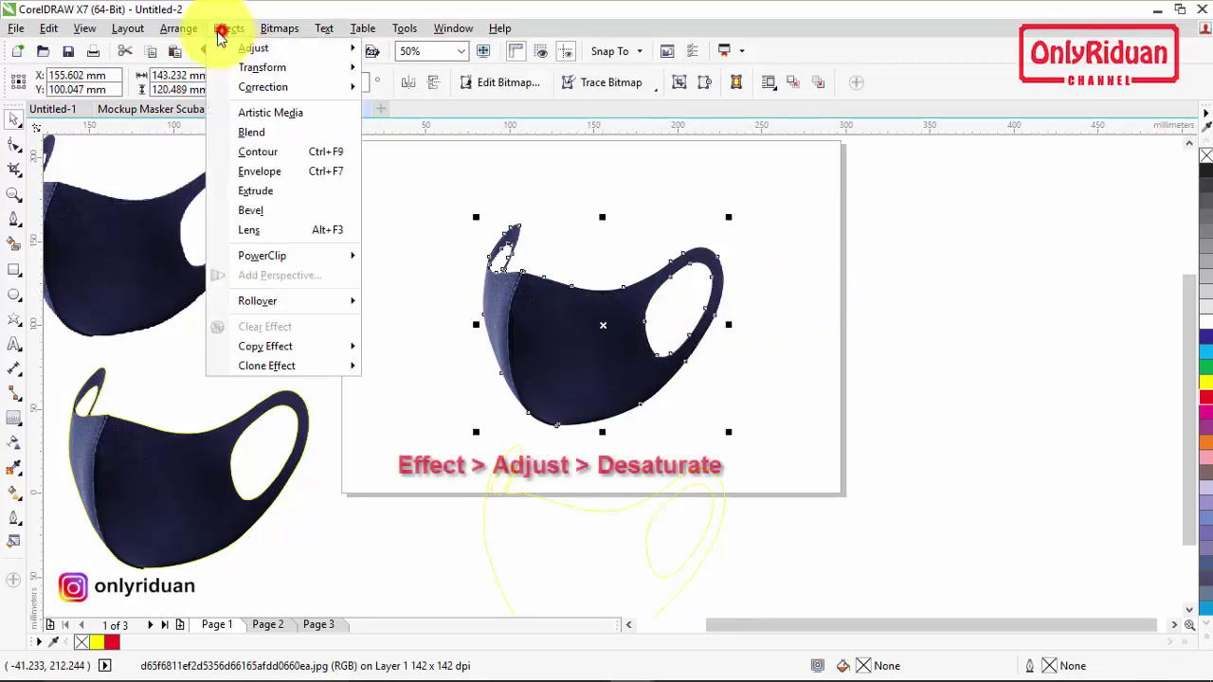
pyautogui.moveTo(264, 48)
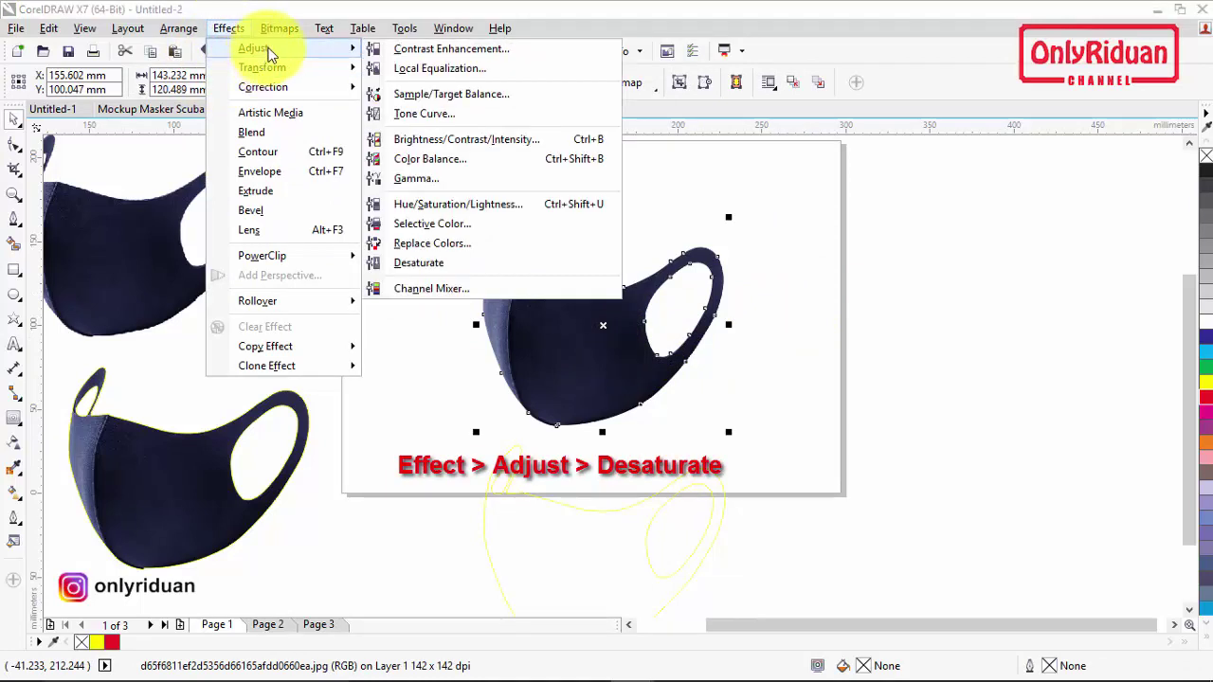
pyautogui.click(431, 262)
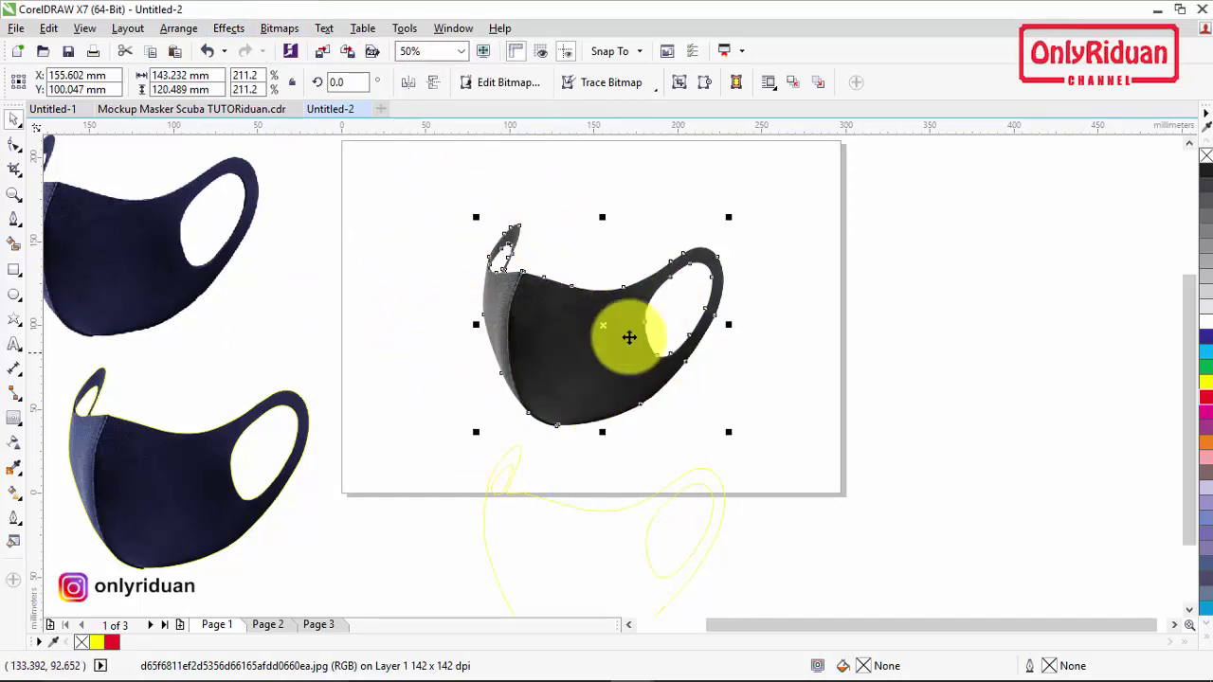
# Shift the yellow vector outline slightly lower, away from the desaturated mask.
pyautogui.click(568, 523)
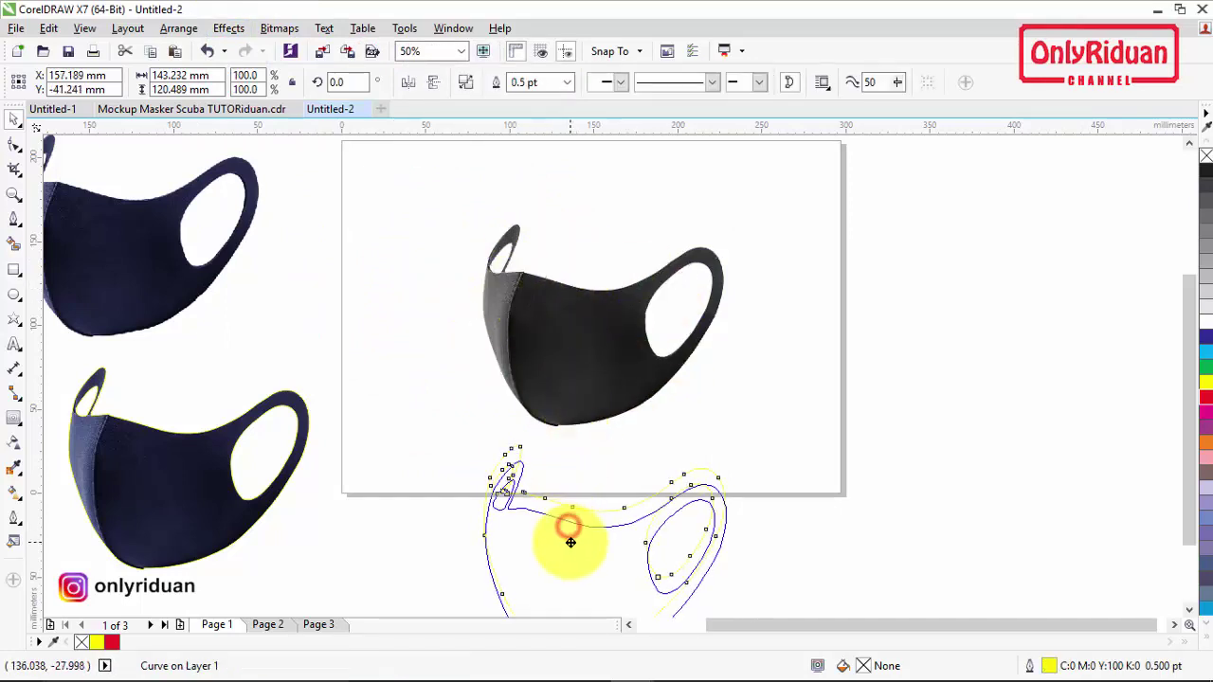
pyautogui.click(577, 393)
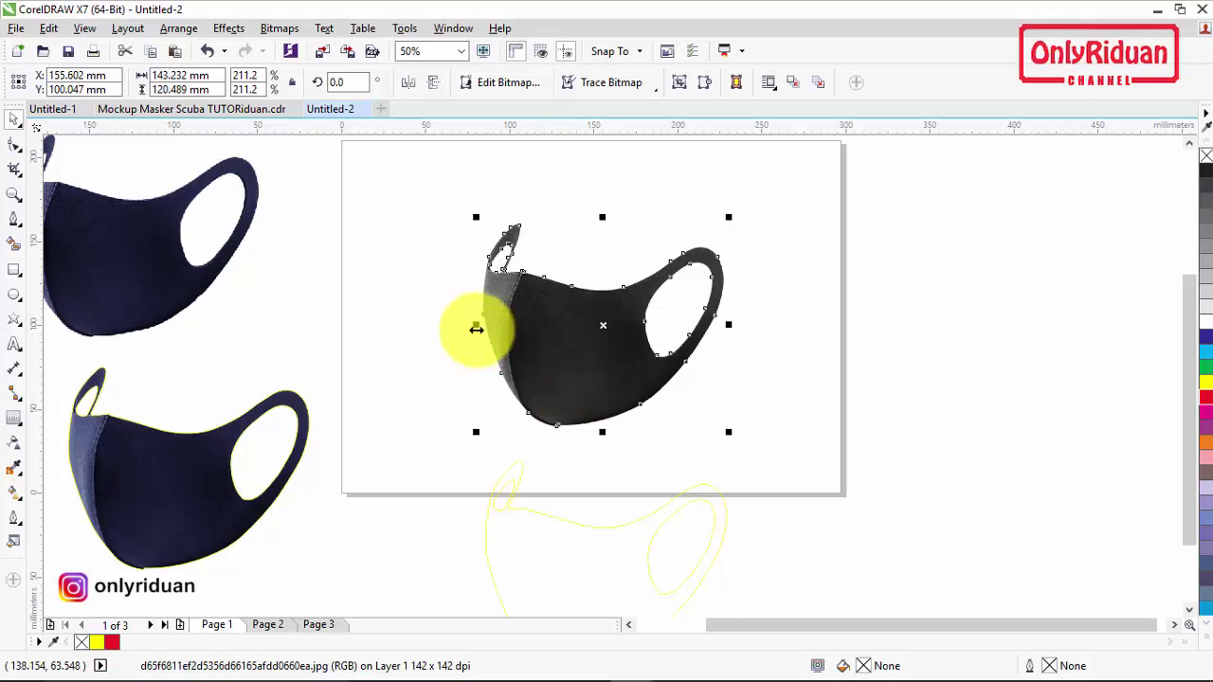
pyautogui.click(378, 227)
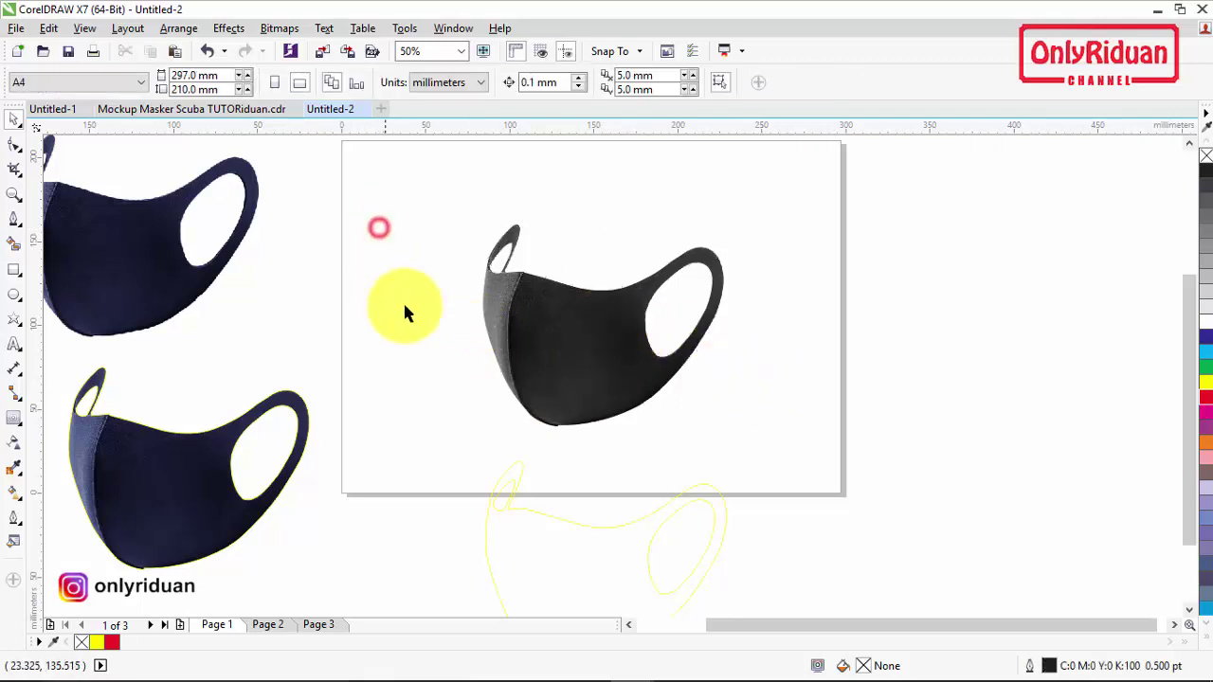
# Lighten the desaturated mask bitmap with Brightness/Contrast/Intensity, setting brightness 30, contrast -50 and intensity 10.
pyautogui.click(543, 327)
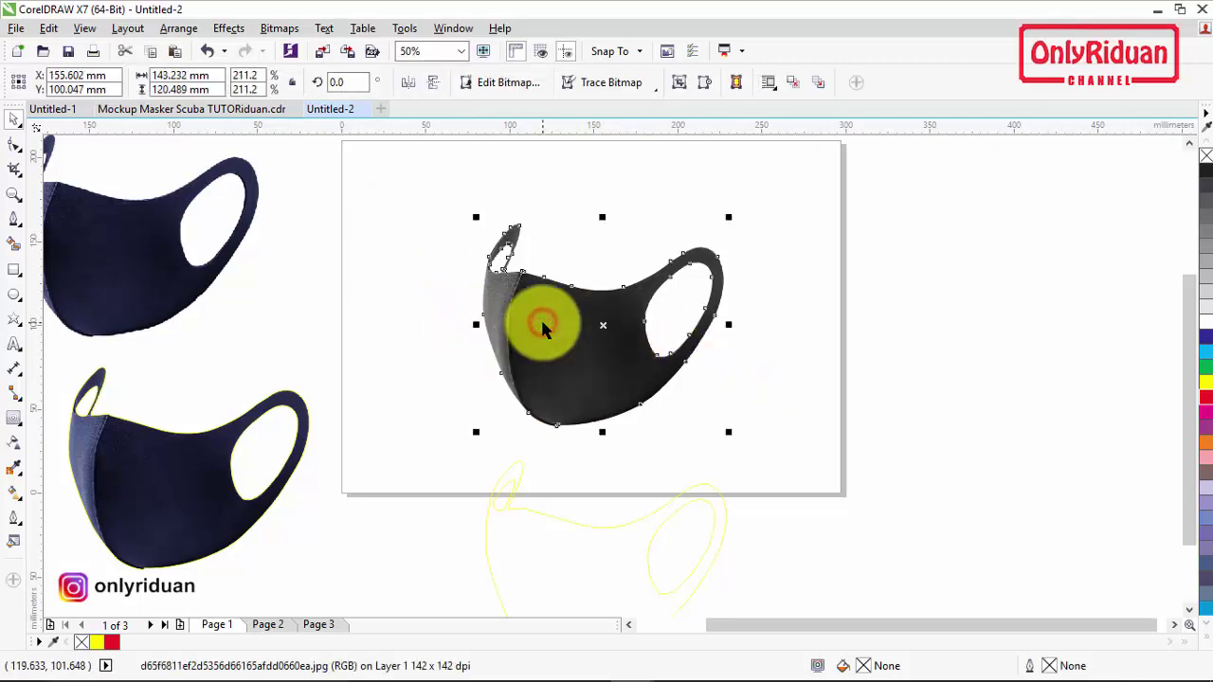
pyautogui.click(228, 28)
pyautogui.moveTo(257, 52)
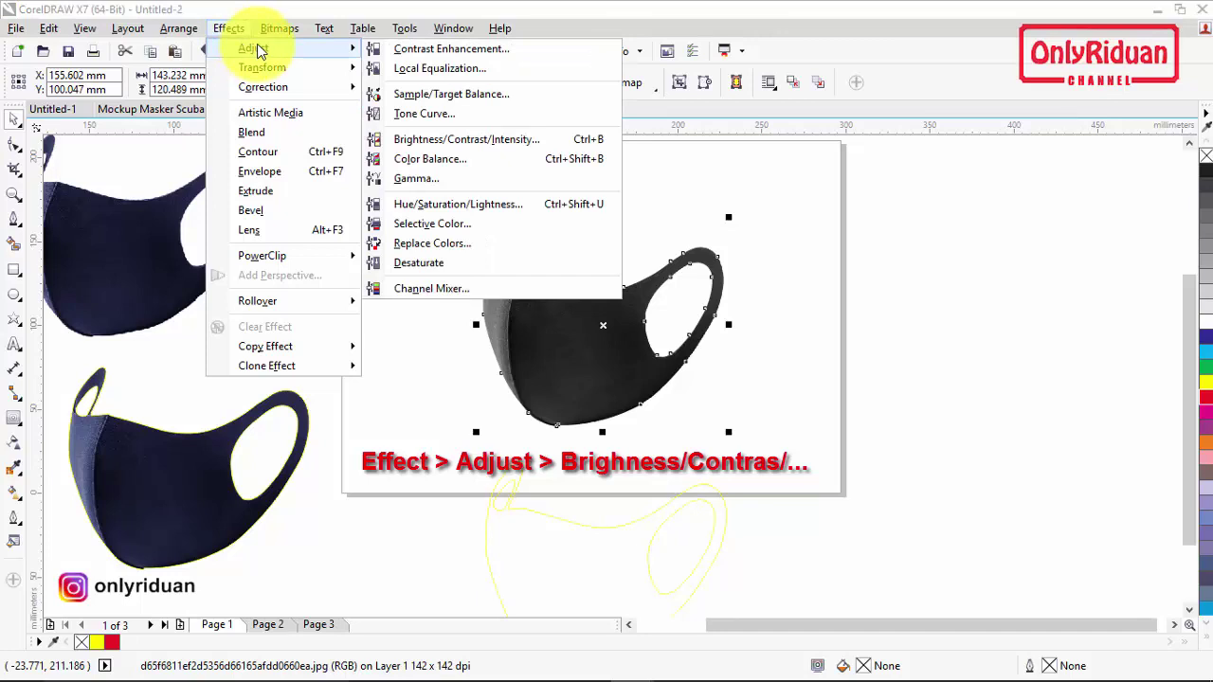
pyautogui.click(456, 147)
pyautogui.moveTo(590, 248); pyautogui.dragTo(630, 432)
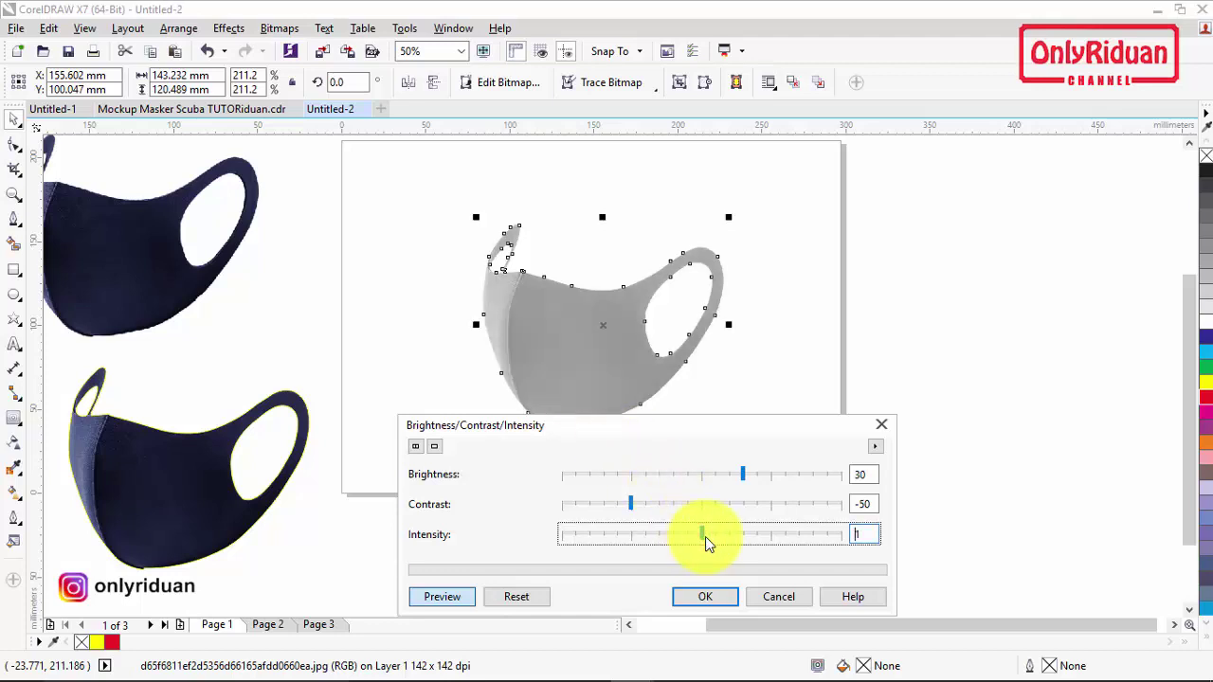
pyautogui.moveTo(726, 539); pyautogui.dragTo(727, 540)
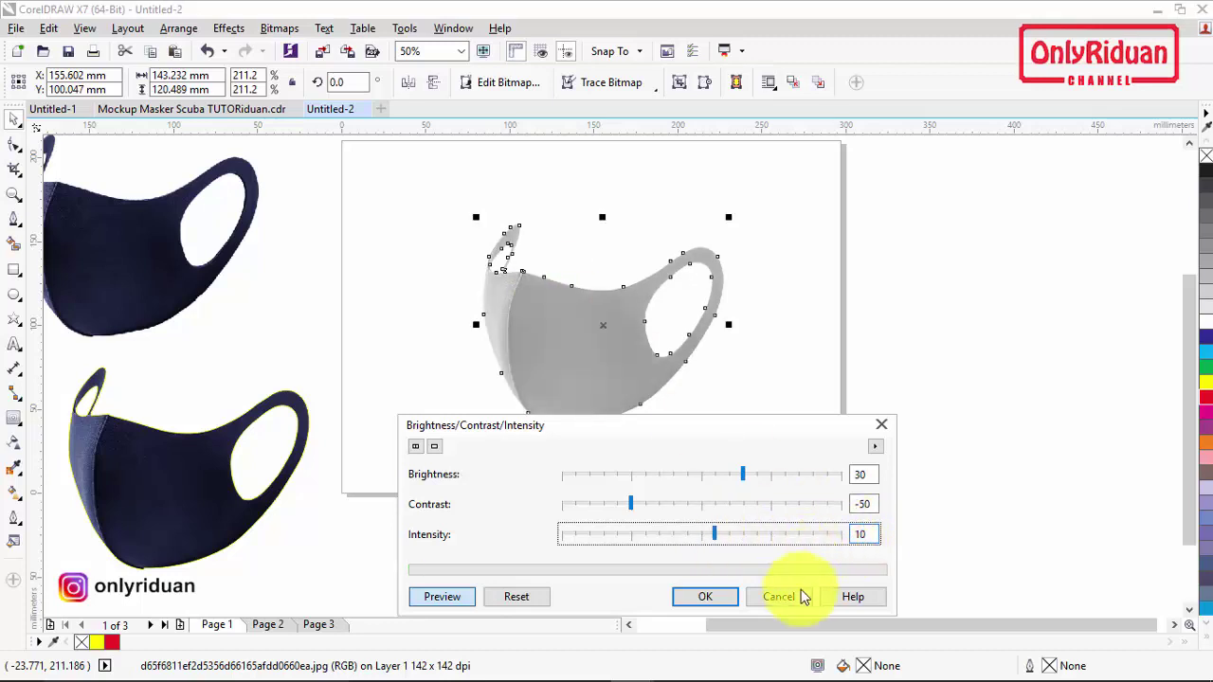
pyautogui.click(735, 595)
pyautogui.click(1104, 309)
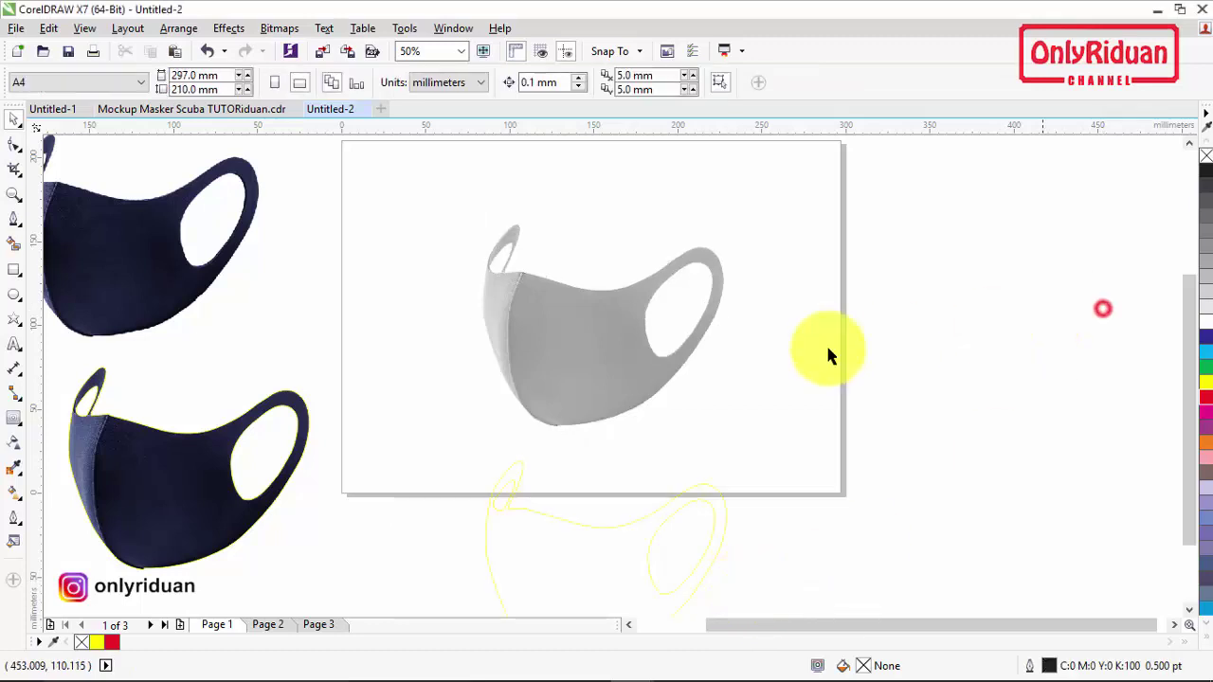
# Duplicate the light grey mask three times in a row extending to the right of the original.
pyautogui.click(573, 329)
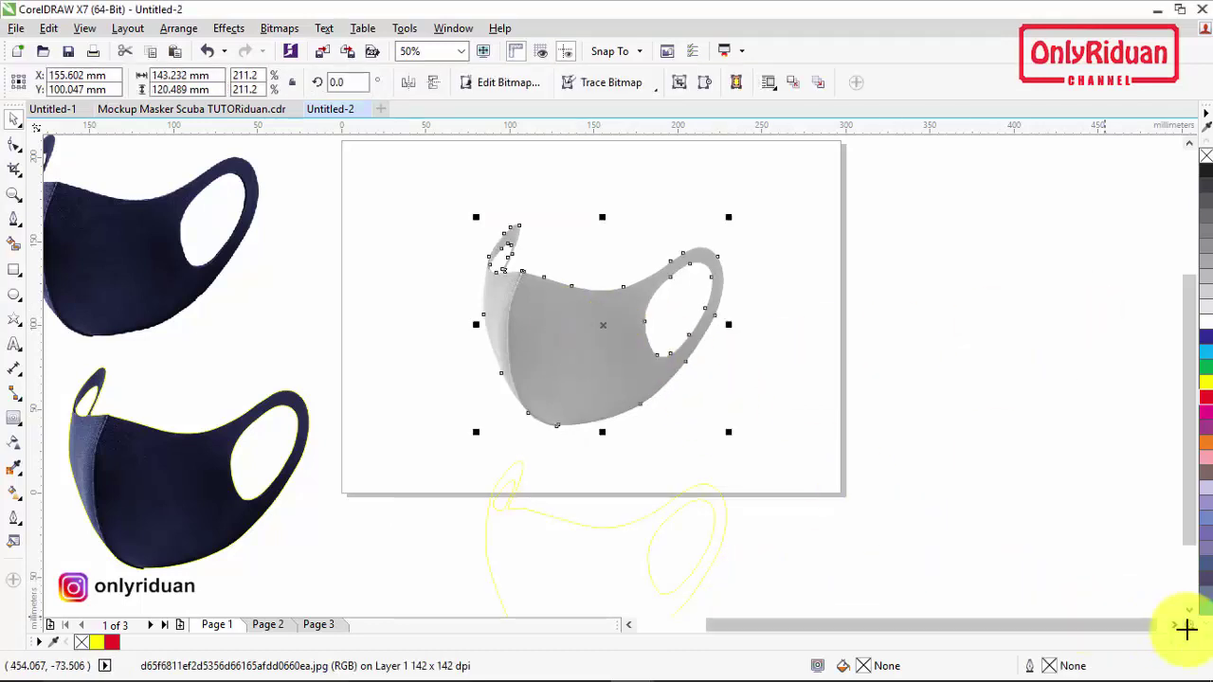
pyautogui.click(1175, 628)
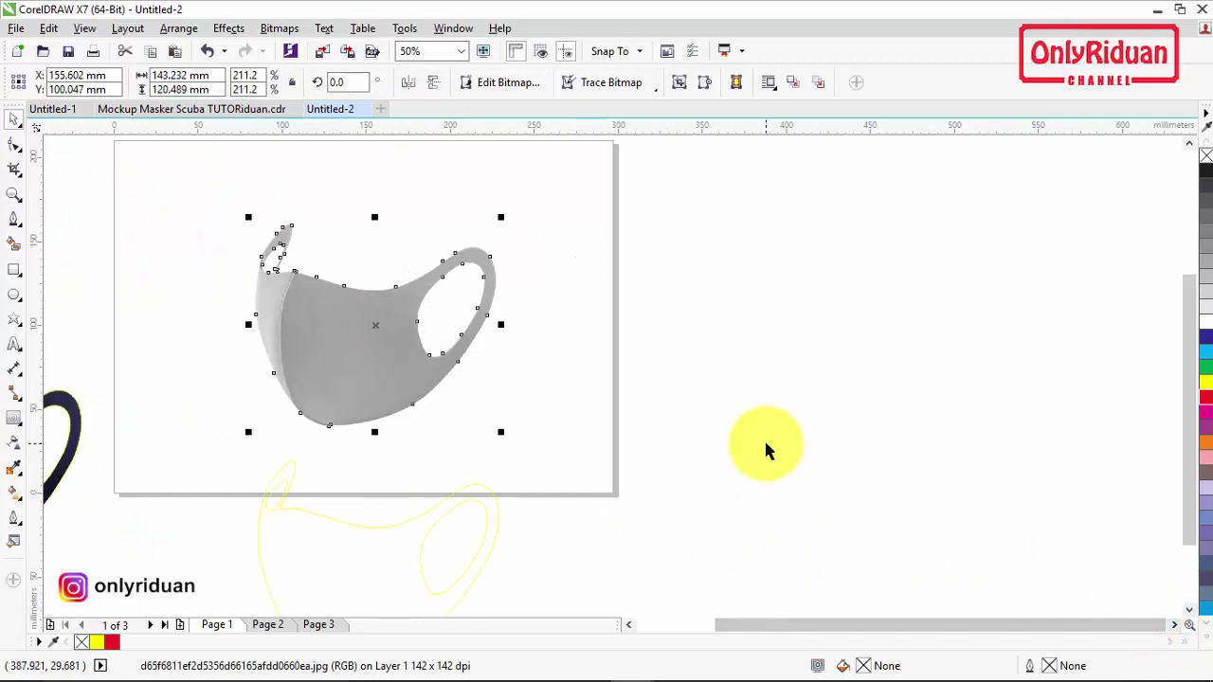
pyautogui.moveTo(325, 333); pyautogui.dragTo(854, 343)
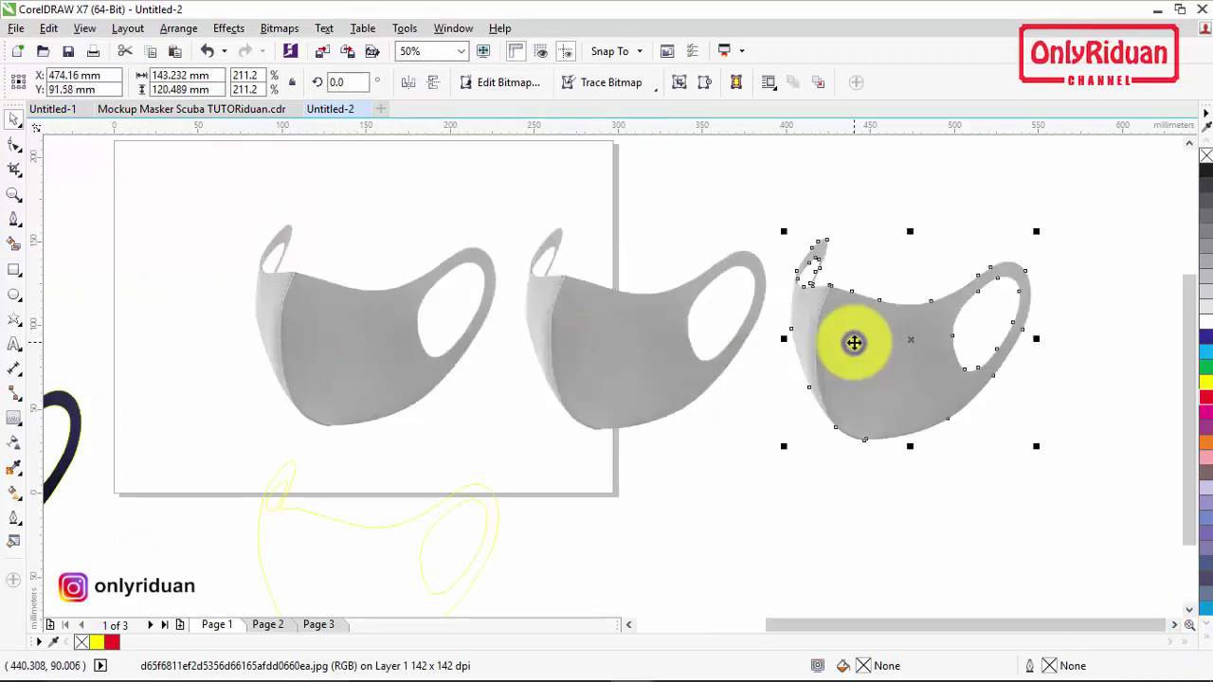
pyautogui.click(1175, 625)
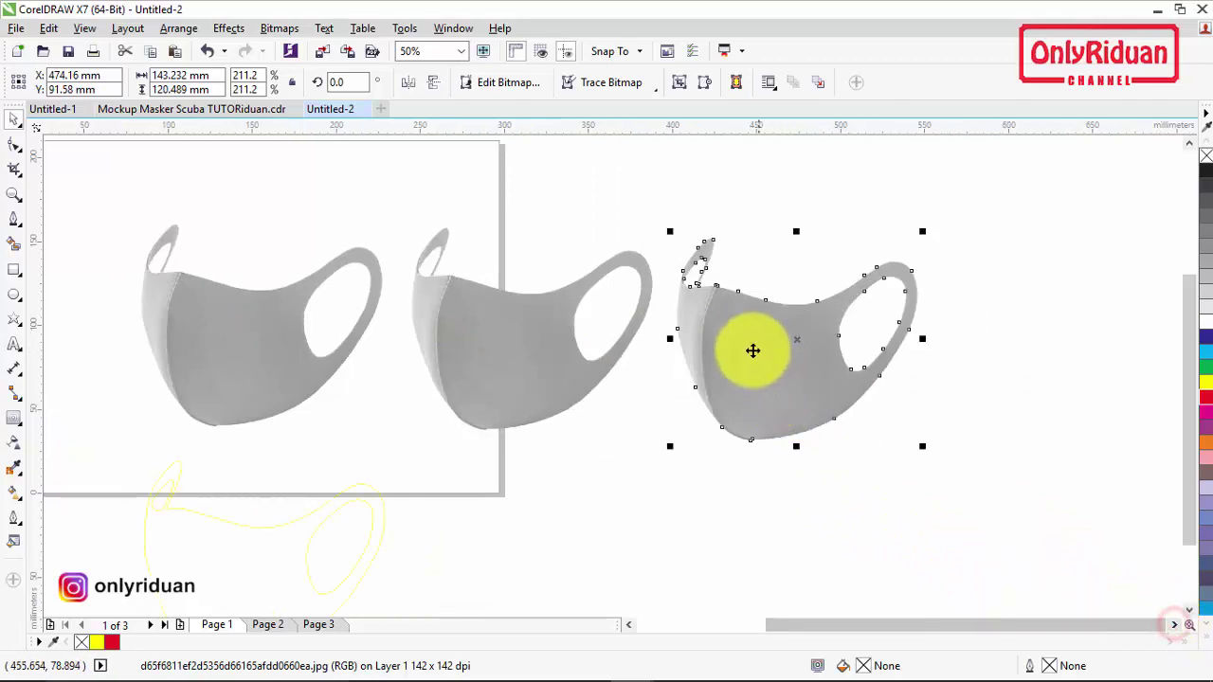
pyautogui.moveTo(752, 351); pyautogui.dragTo(1007, 355)
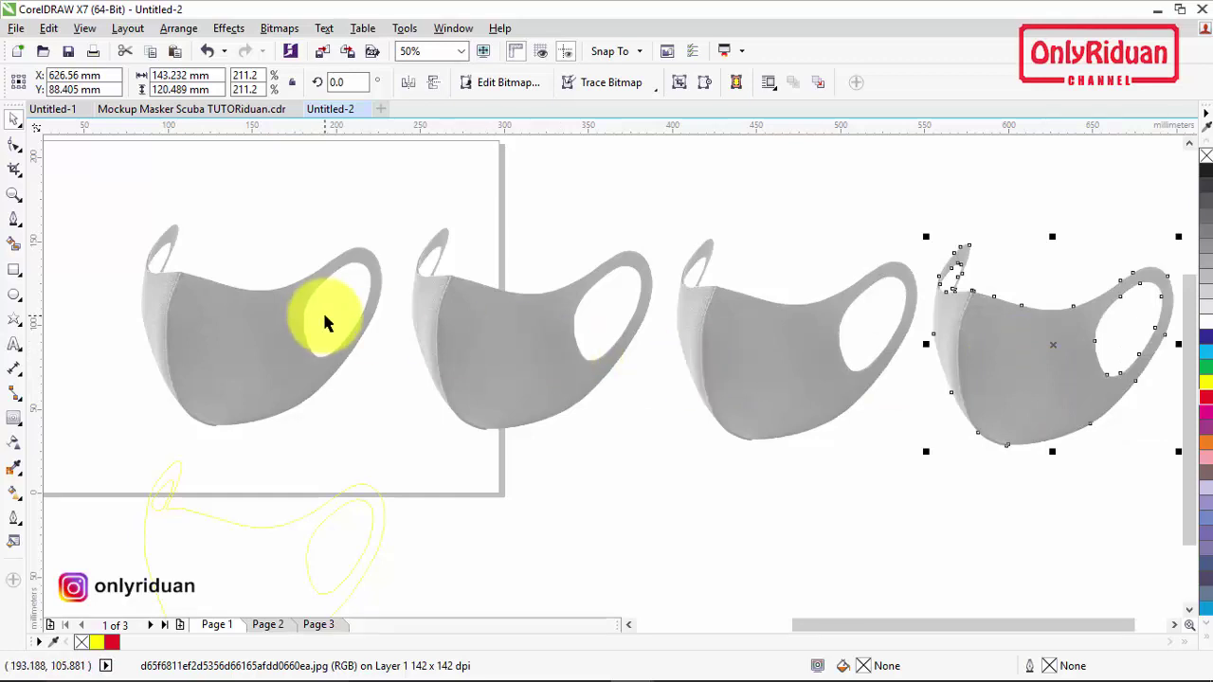
pyautogui.click(483, 341)
pyautogui.click(740, 339)
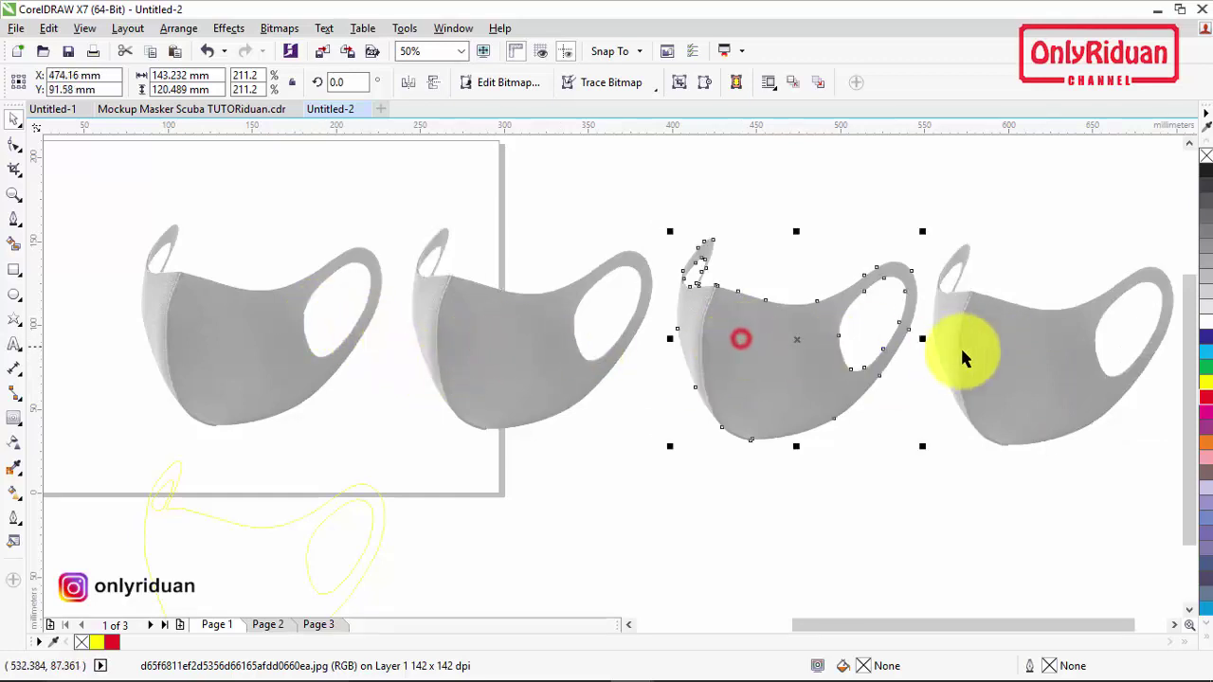
pyautogui.click(964, 353)
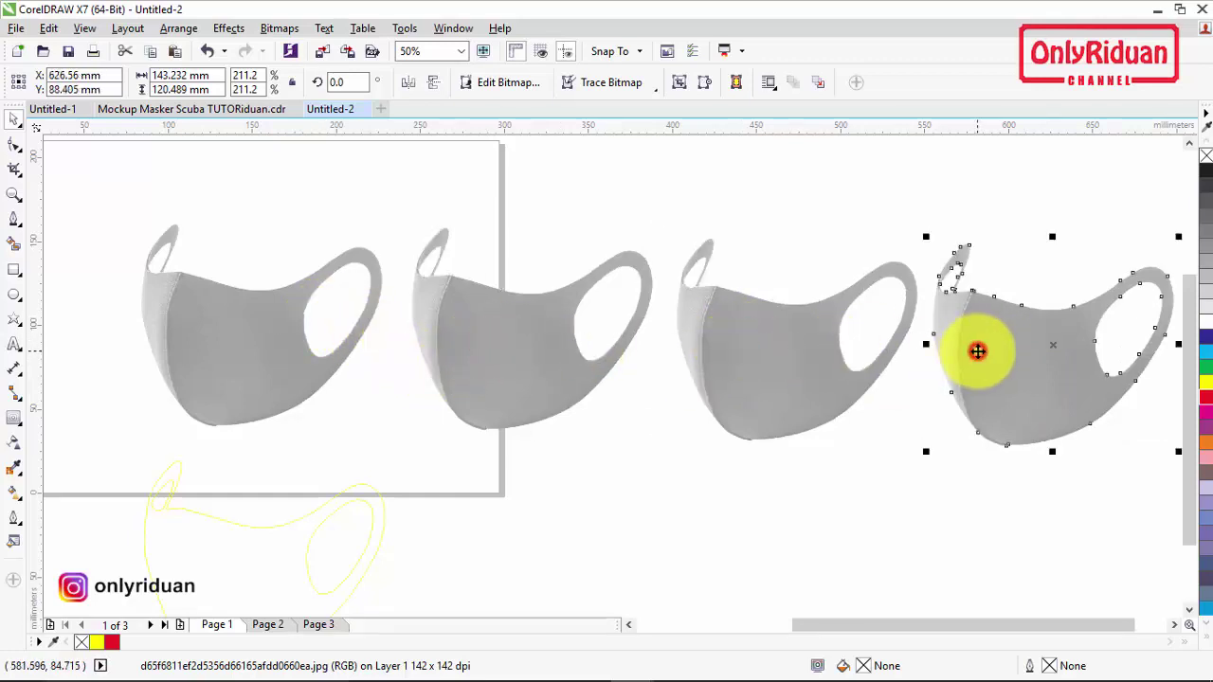
pyautogui.click(514, 353)
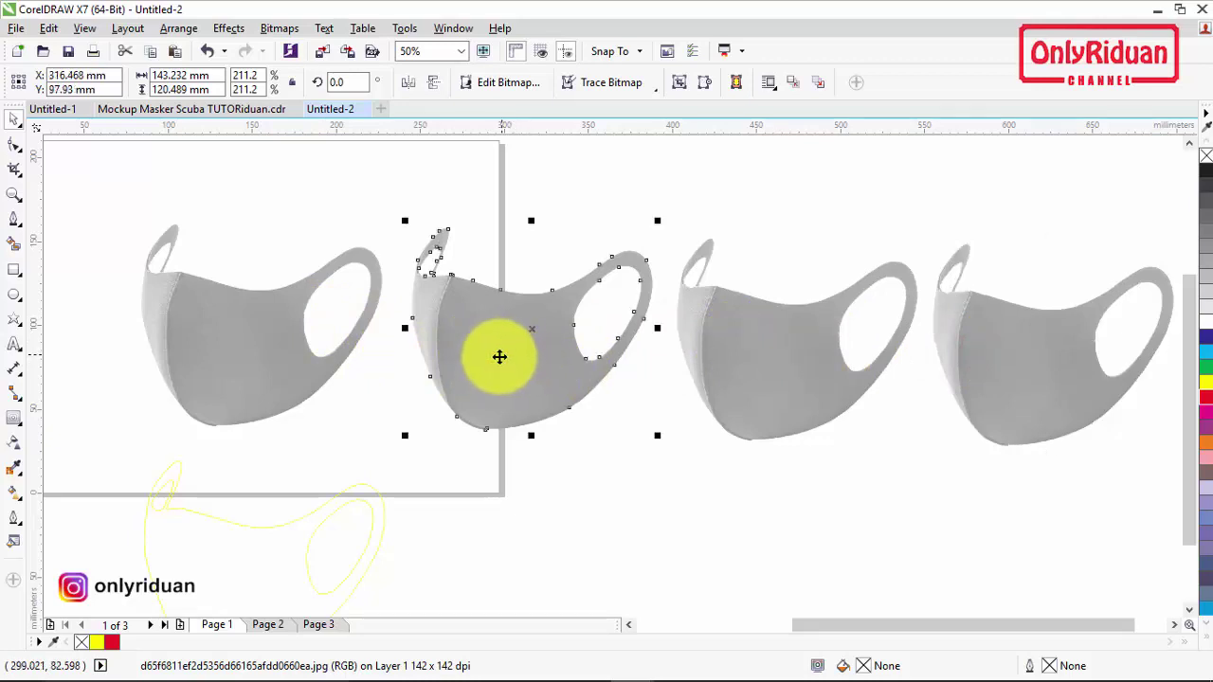
pyautogui.click(644, 486)
# Give the second mask in the row a uniform transparency of 20 with the Multiply merge mode.
pyautogui.click(517, 386)
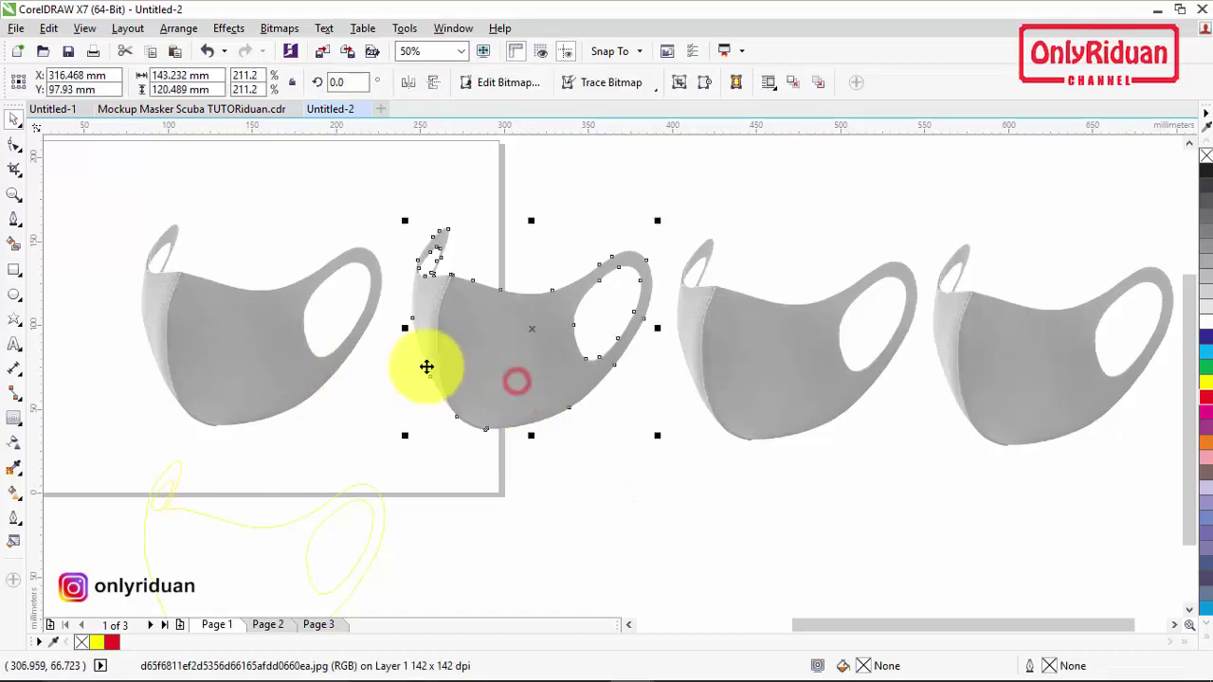
pyautogui.click(17, 448)
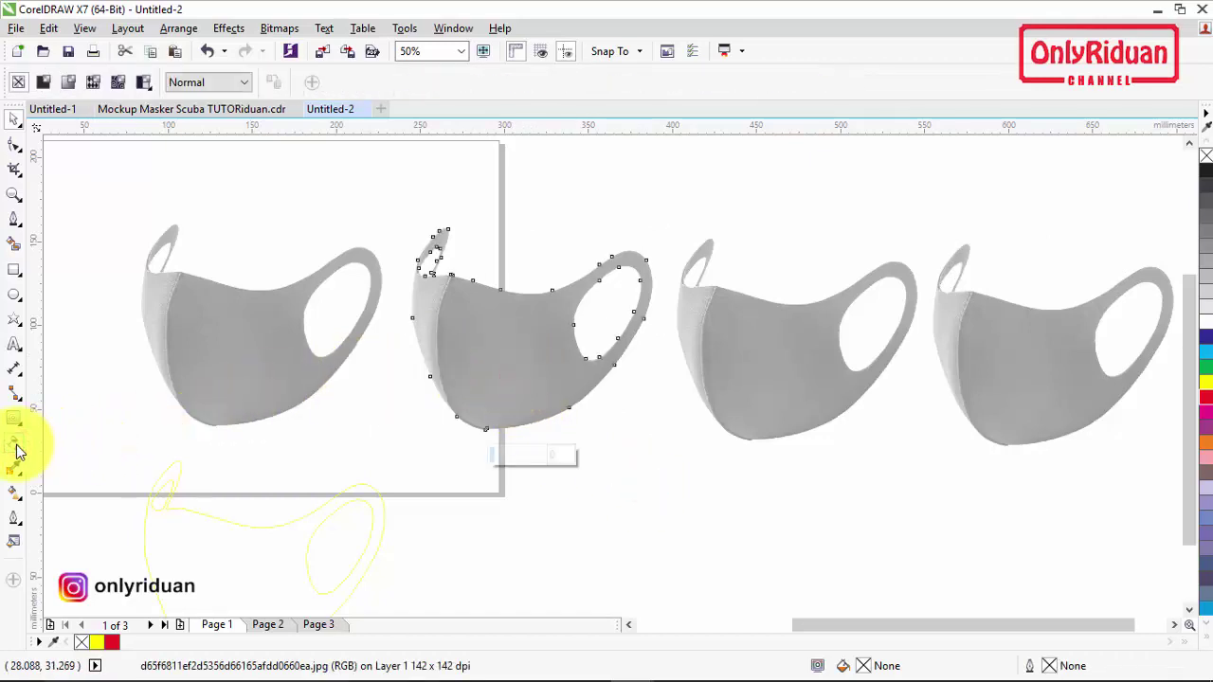
pyautogui.click(245, 81)
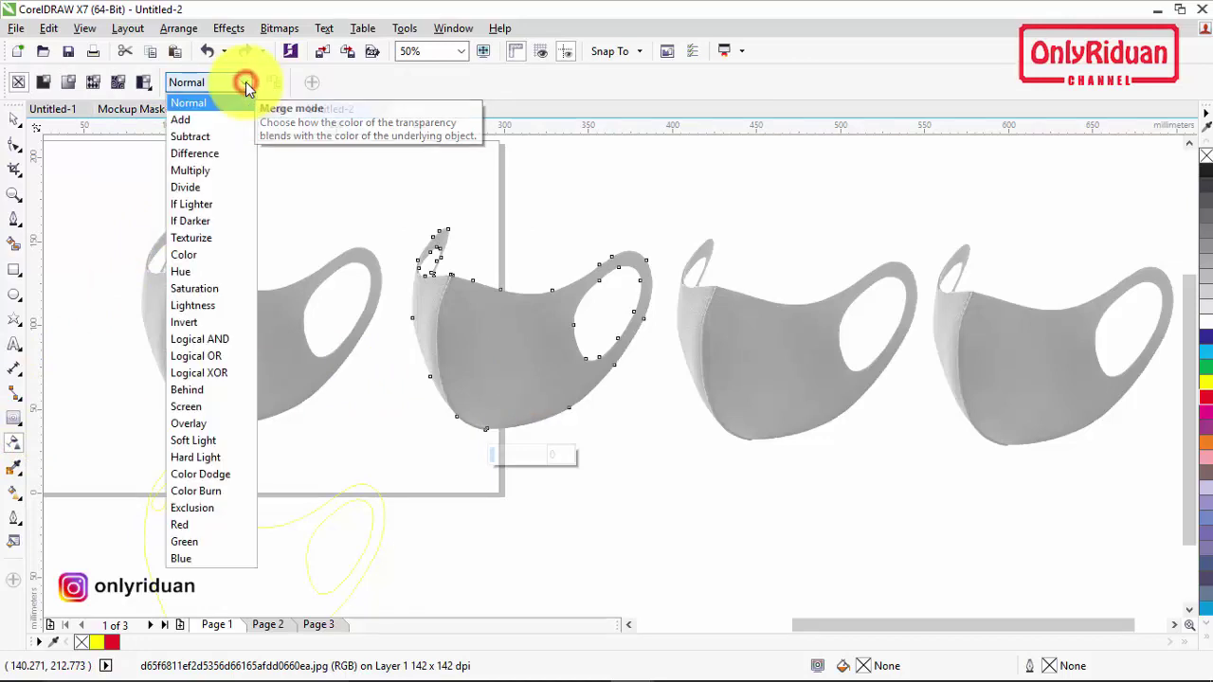
pyautogui.click(208, 174)
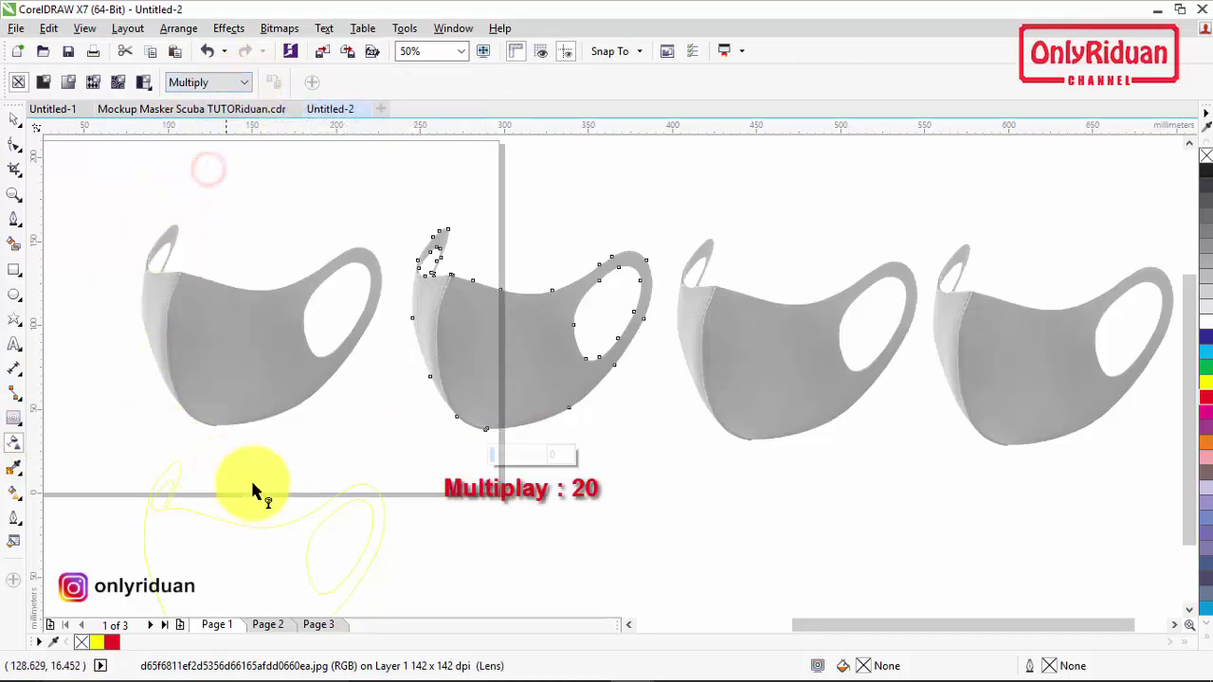
pyautogui.click(548, 456)
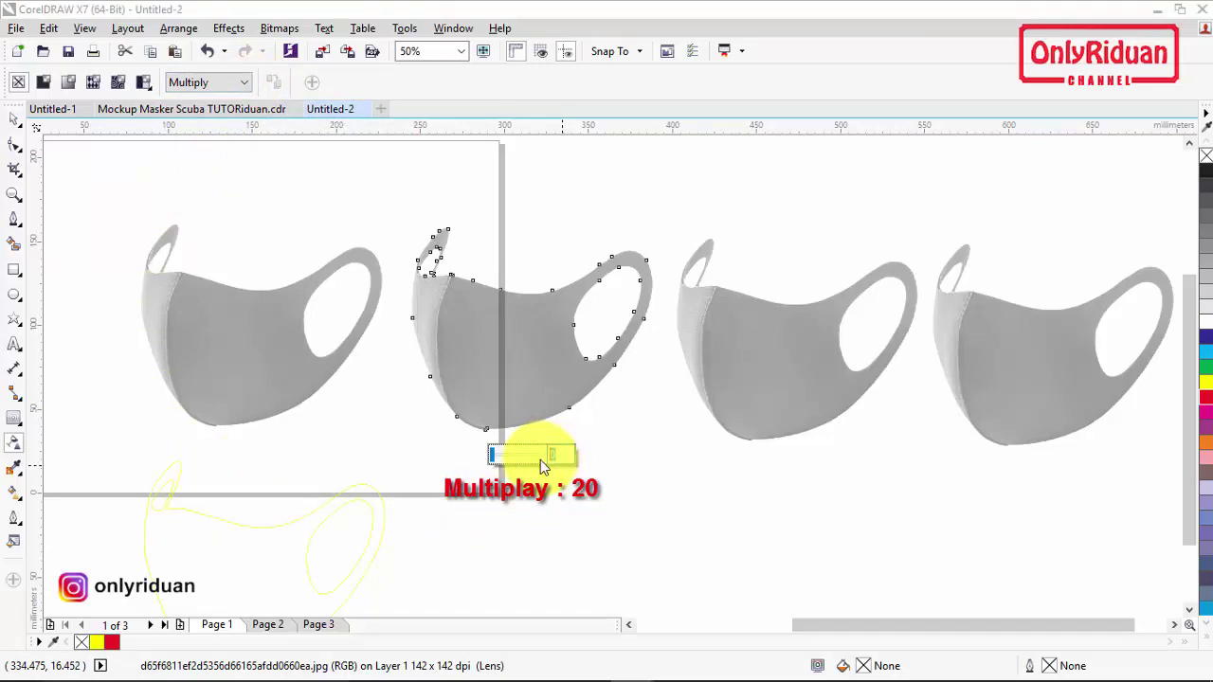
pyautogui.write('20')
pyautogui.press('Return')
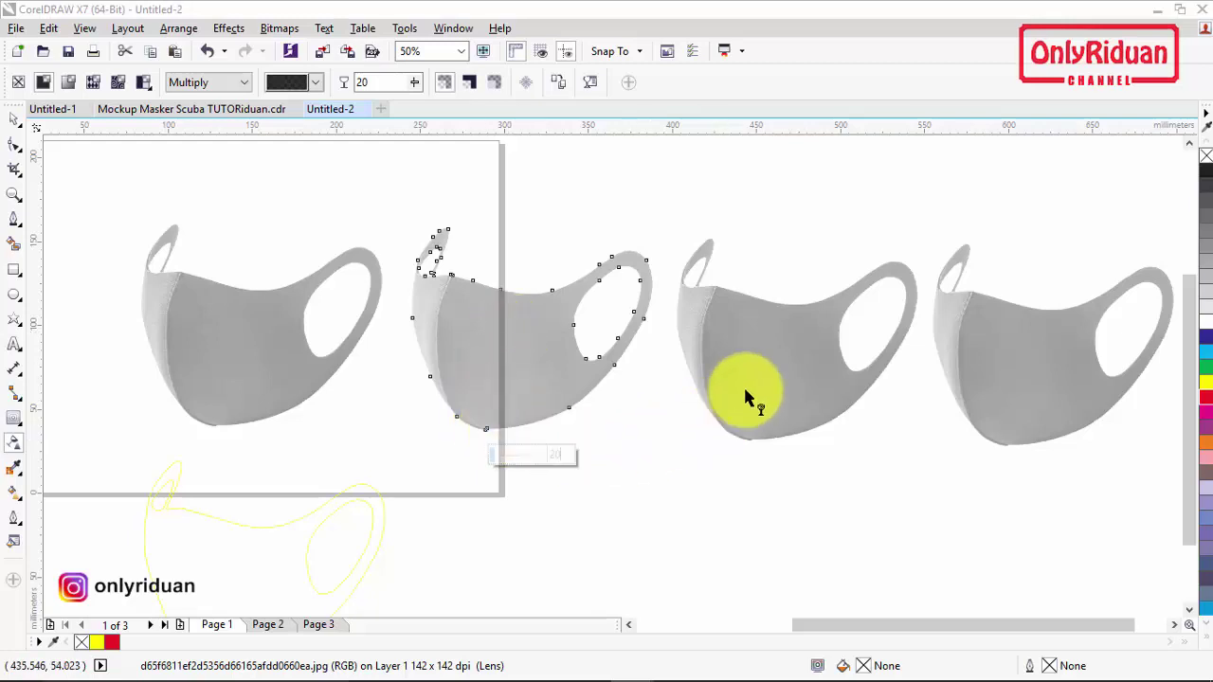
# Give the third mask in the row a uniform transparency of 35 with the Overlay merge mode.
pyautogui.click(759, 355)
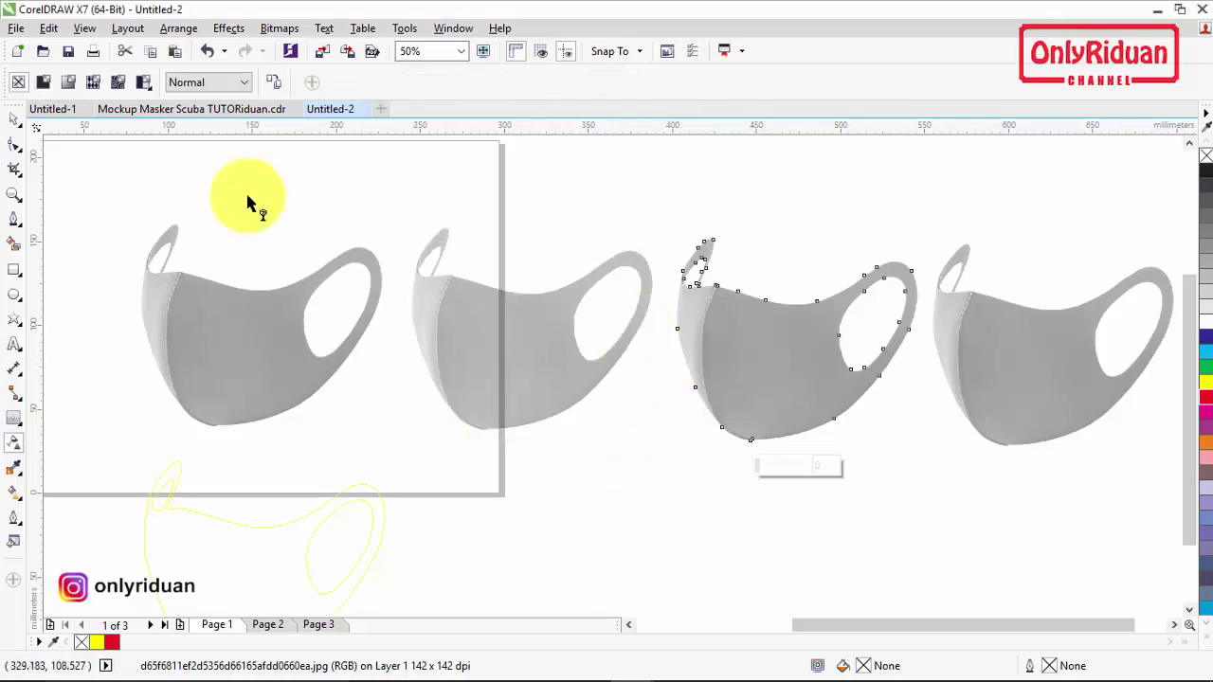
pyautogui.click(245, 82)
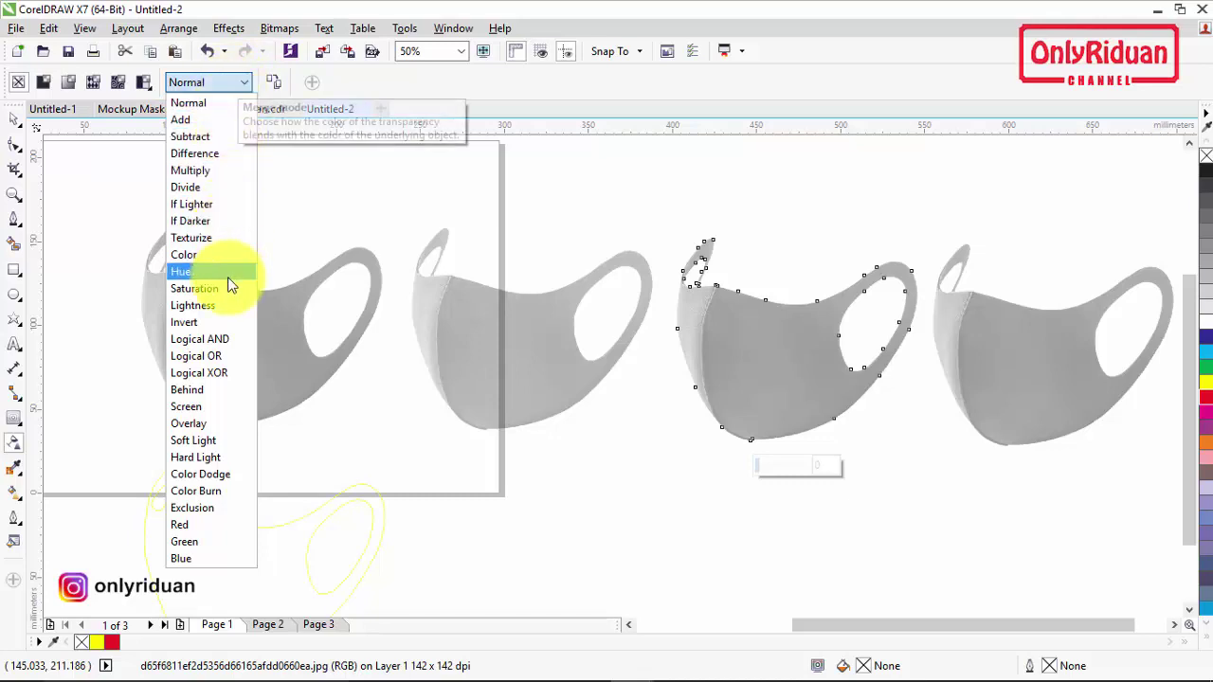
pyautogui.click(202, 423)
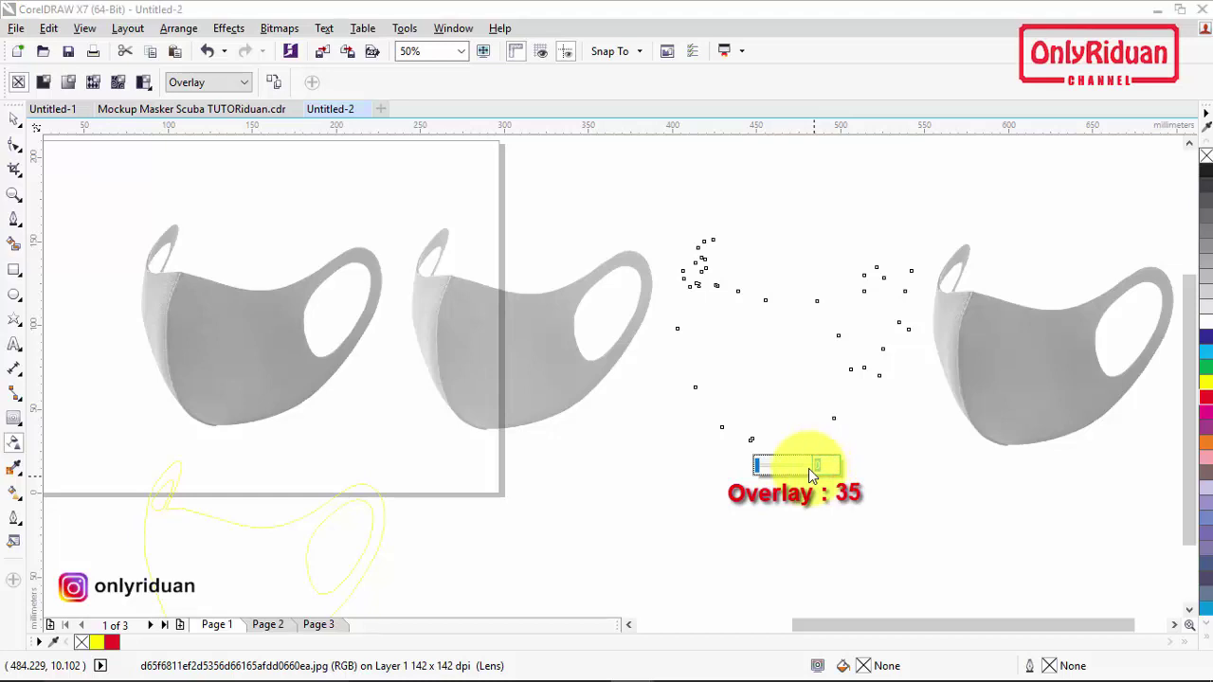
pyautogui.click(756, 464)
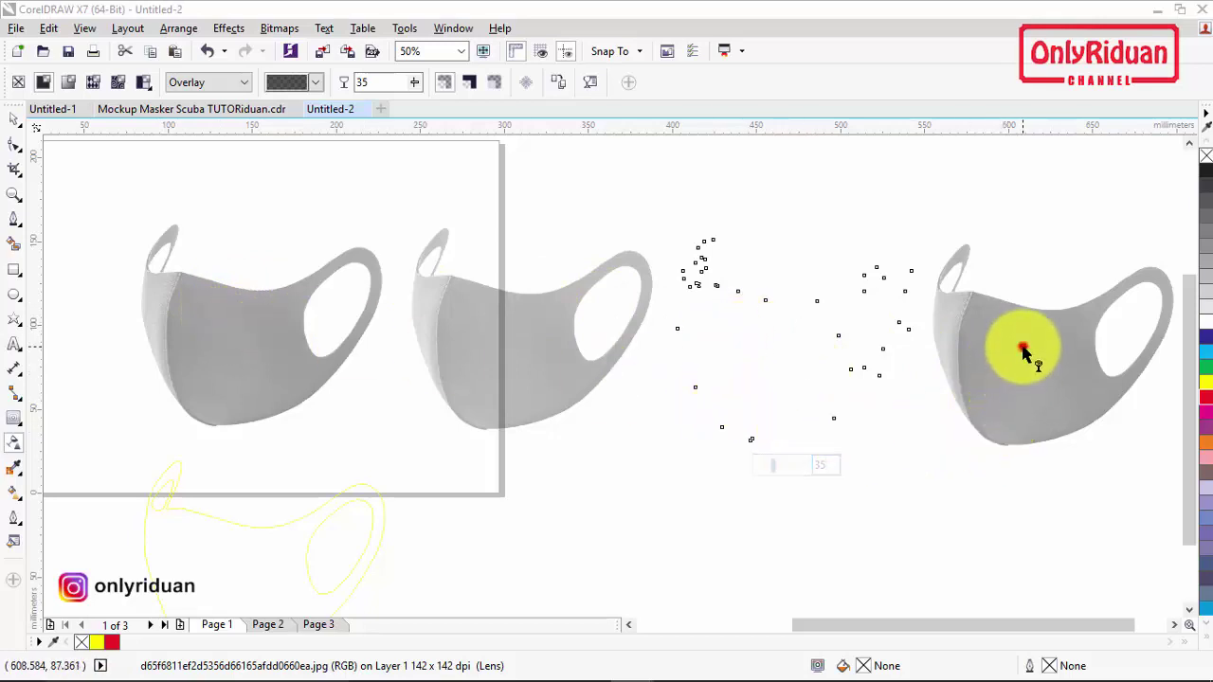
# Give the fourth mask in the row a uniform transparency of 75 with the Subtract merge mode.
pyautogui.click(1020, 345)
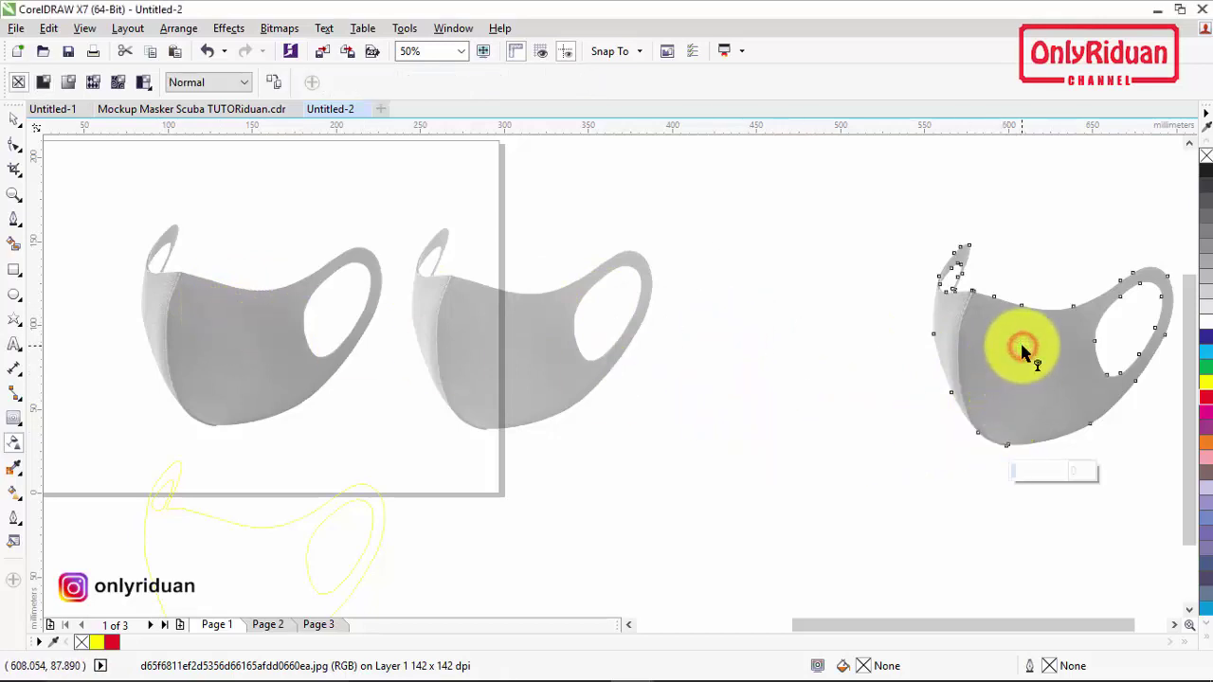
pyautogui.click(243, 82)
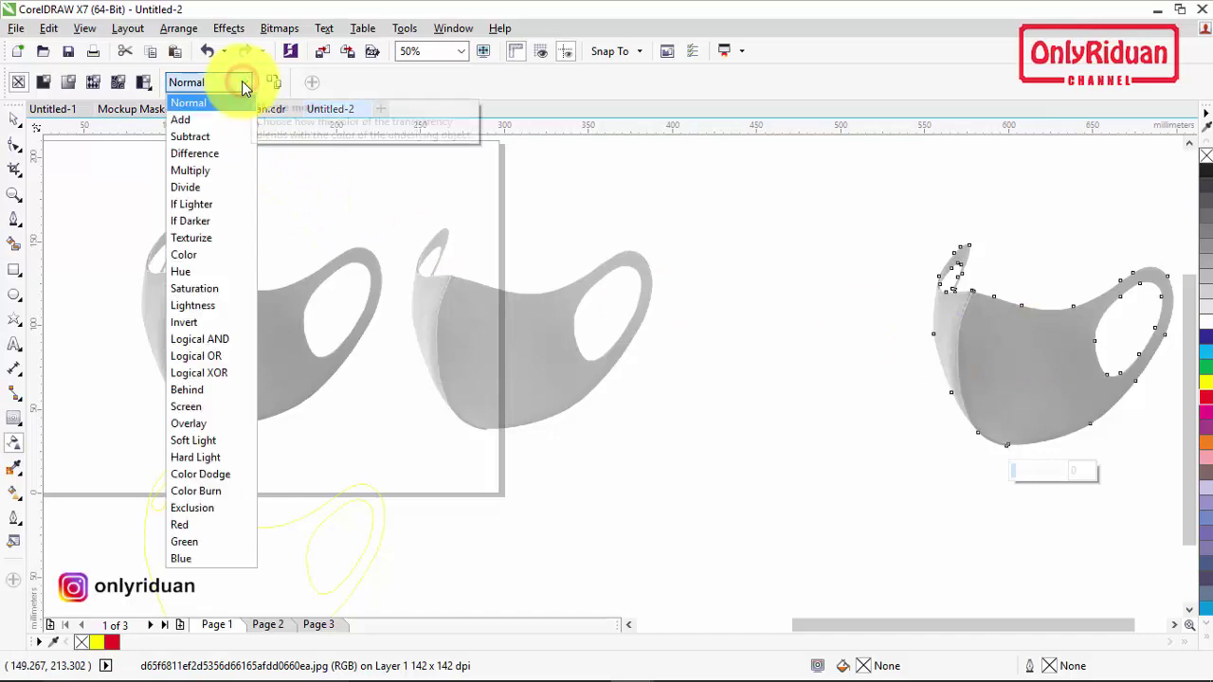
pyautogui.click(205, 135)
pyautogui.click(1081, 471)
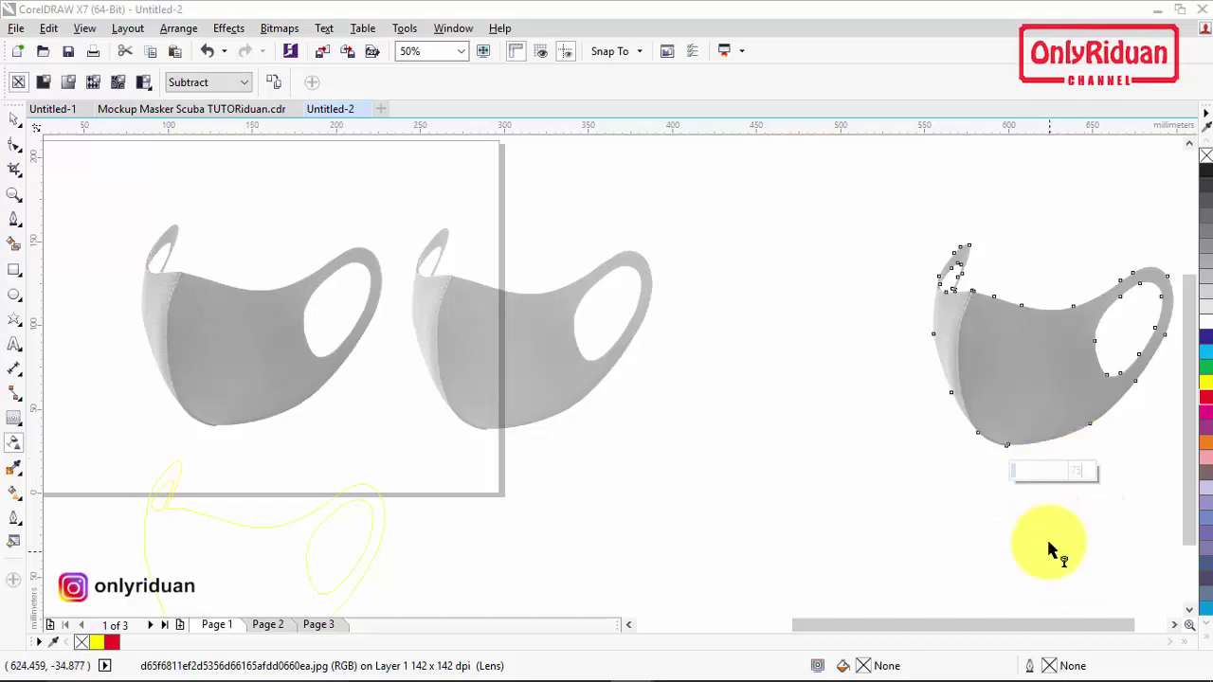
pyautogui.press('Return')
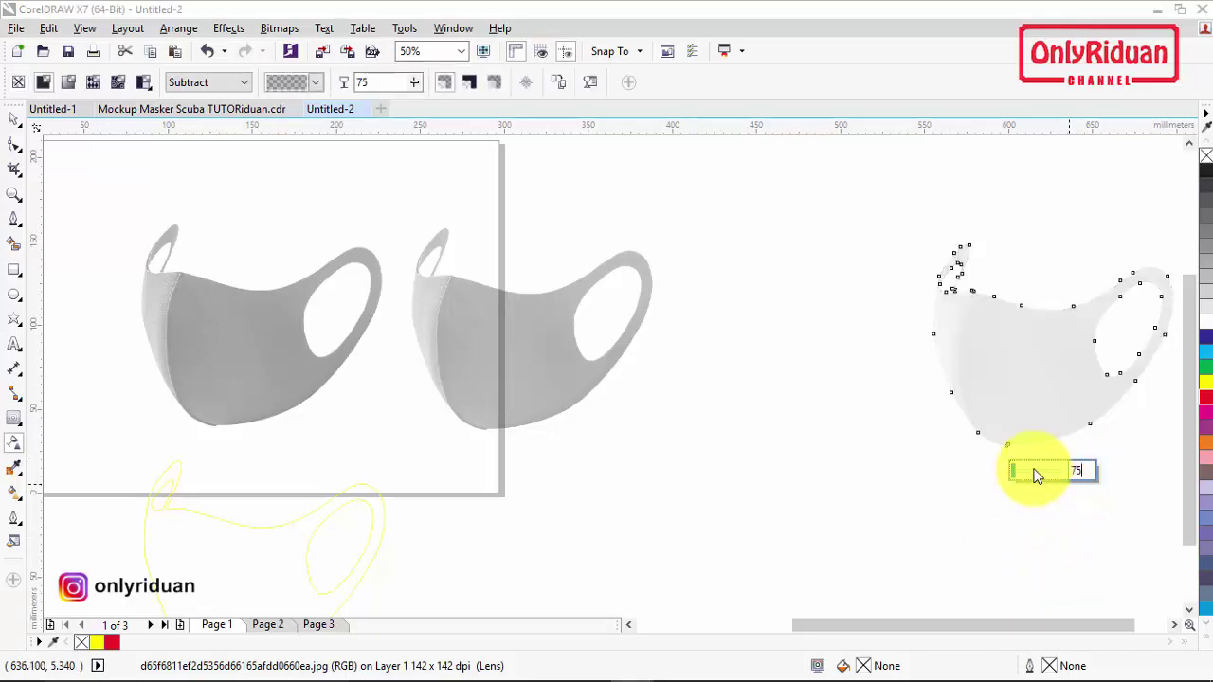
pyautogui.click(772, 330)
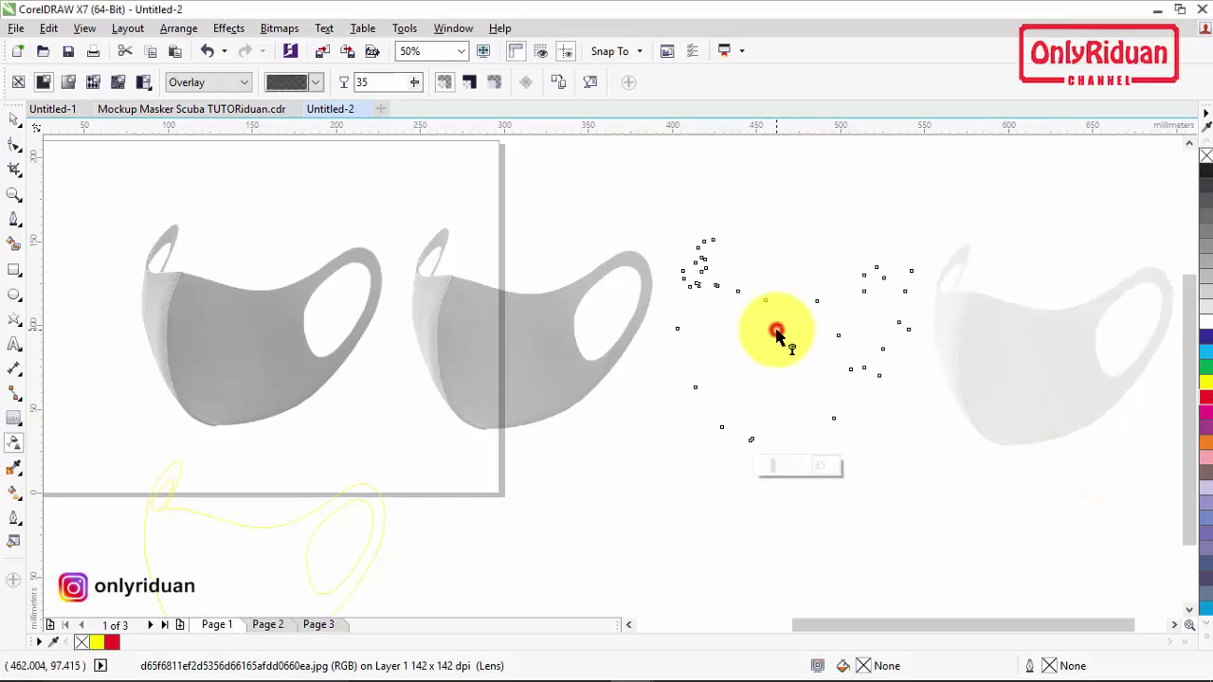
pyautogui.click(547, 337)
# Move the yellow vector outline up so that it sits directly beneath the first grey mask.
pyautogui.click(17, 123)
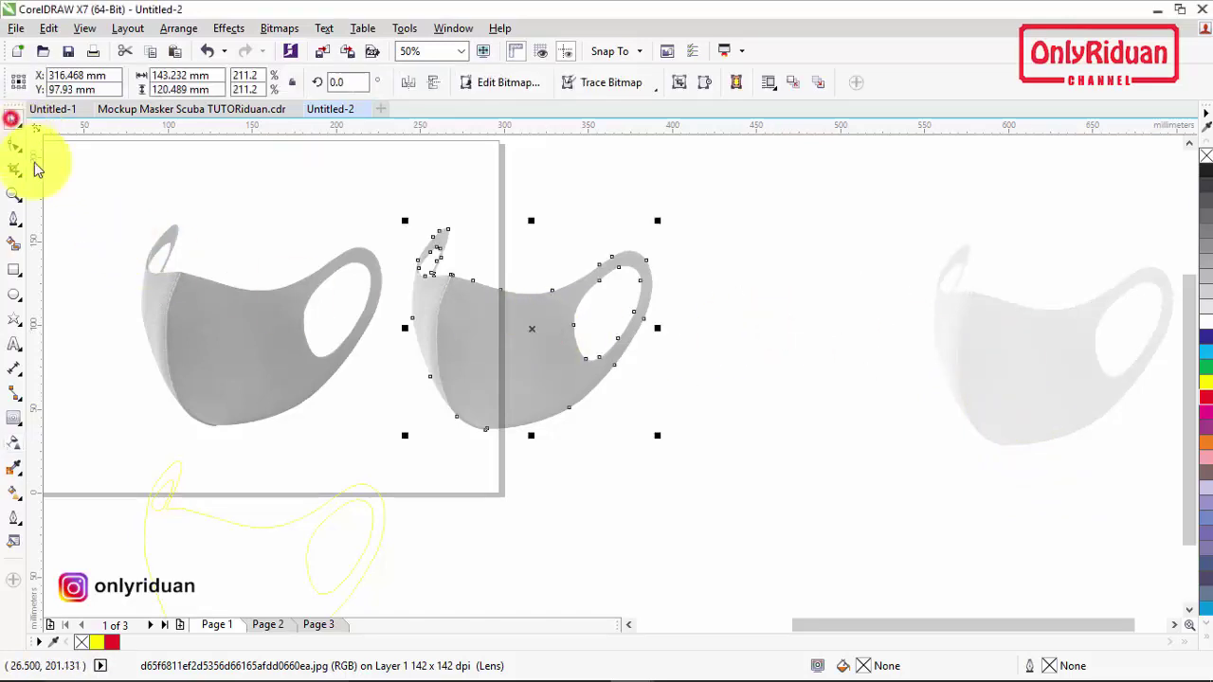
pyautogui.click(682, 561)
pyautogui.click(244, 550)
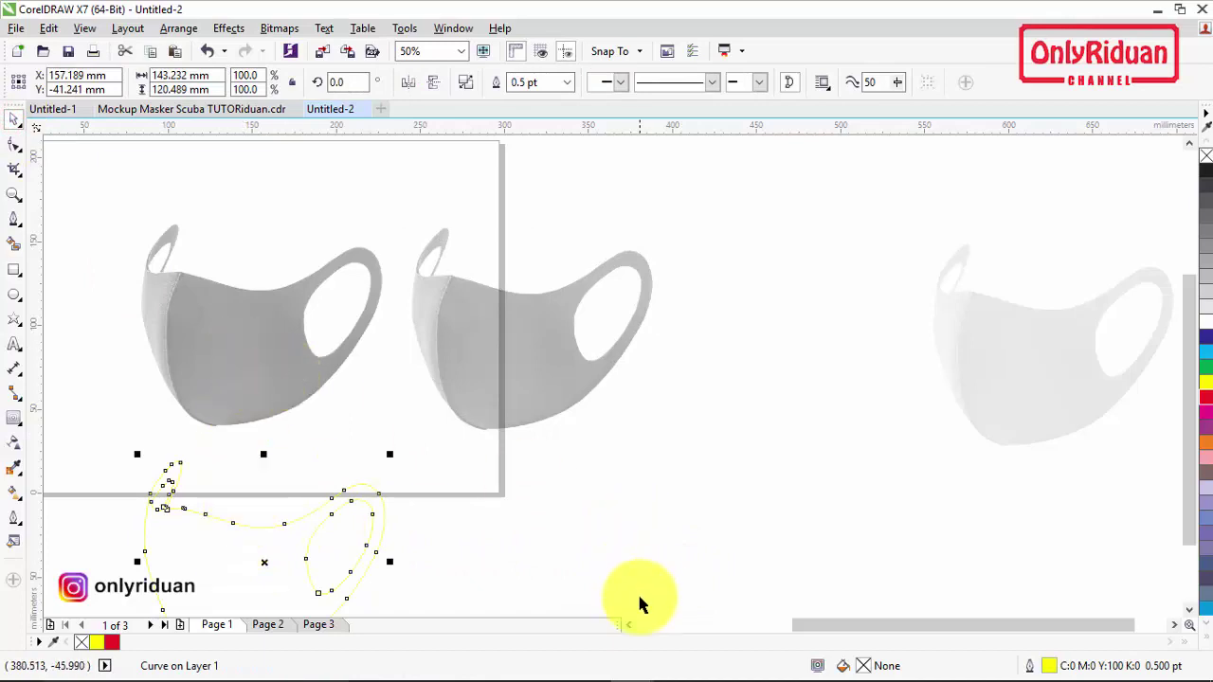
pyautogui.click(628, 624)
pyautogui.click(363, 357)
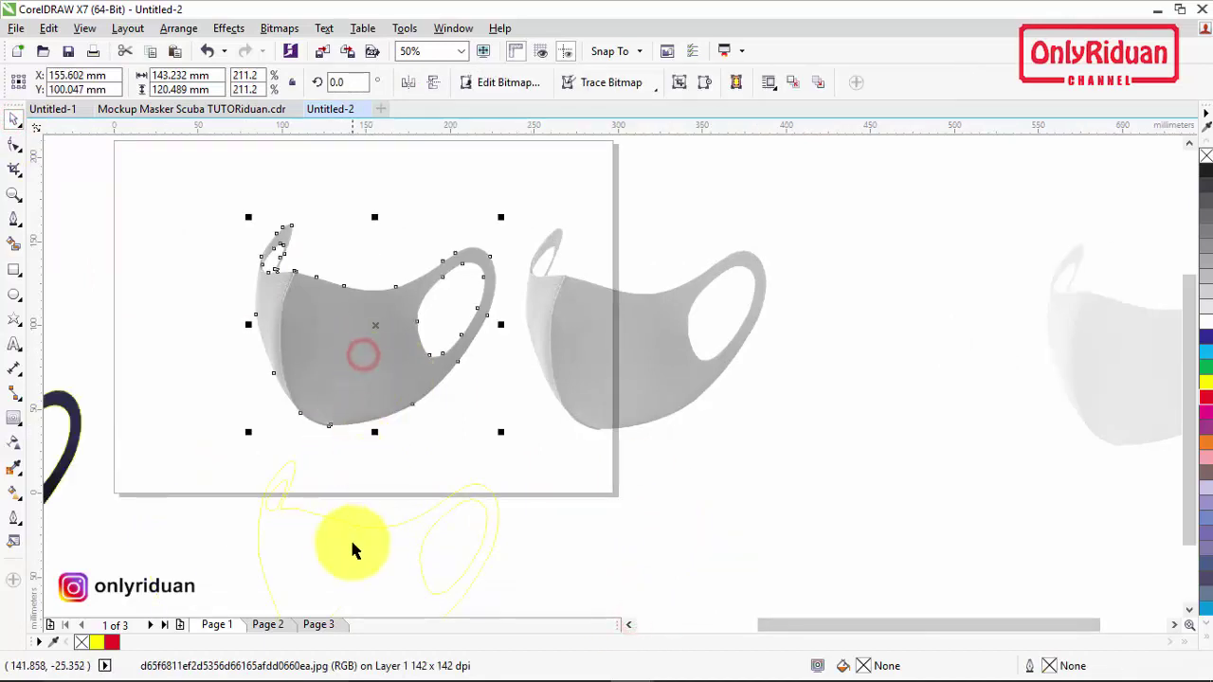
pyautogui.moveTo(352, 545); pyautogui.dragTo(369, 514)
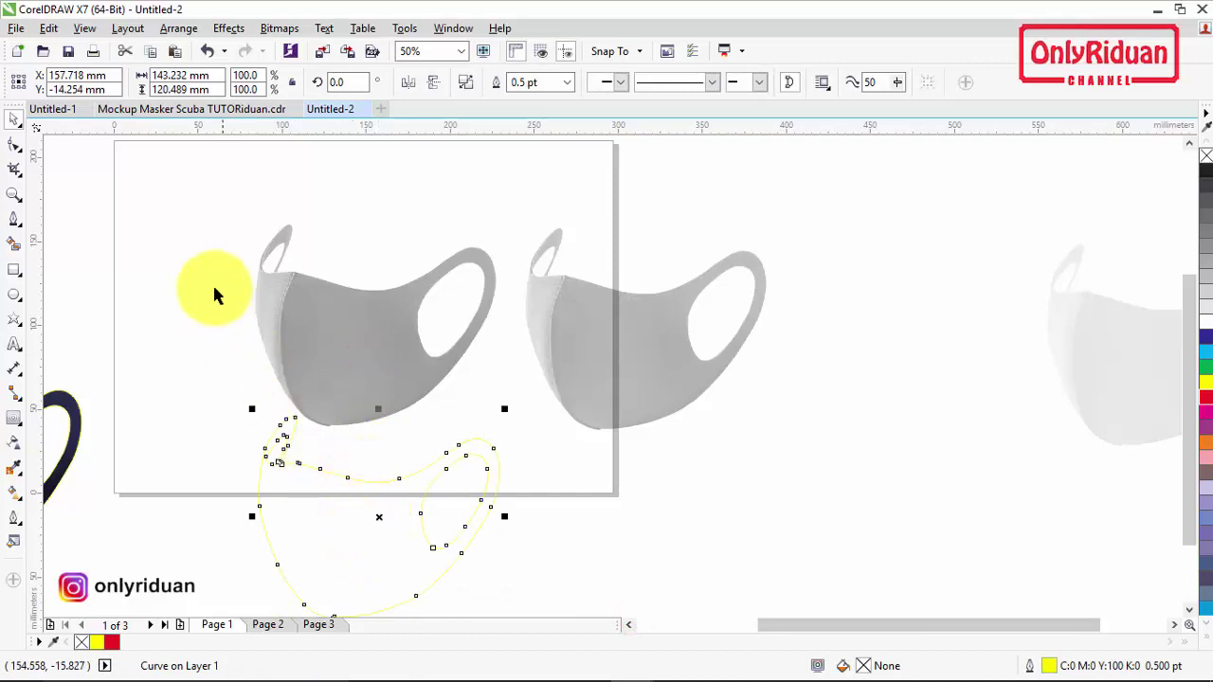
# Centre the yellow vector outline horizontally and vertically on the first grey mask.
pyautogui.moveTo(168, 180); pyautogui.dragTo(524, 571)
pyautogui.press('c')
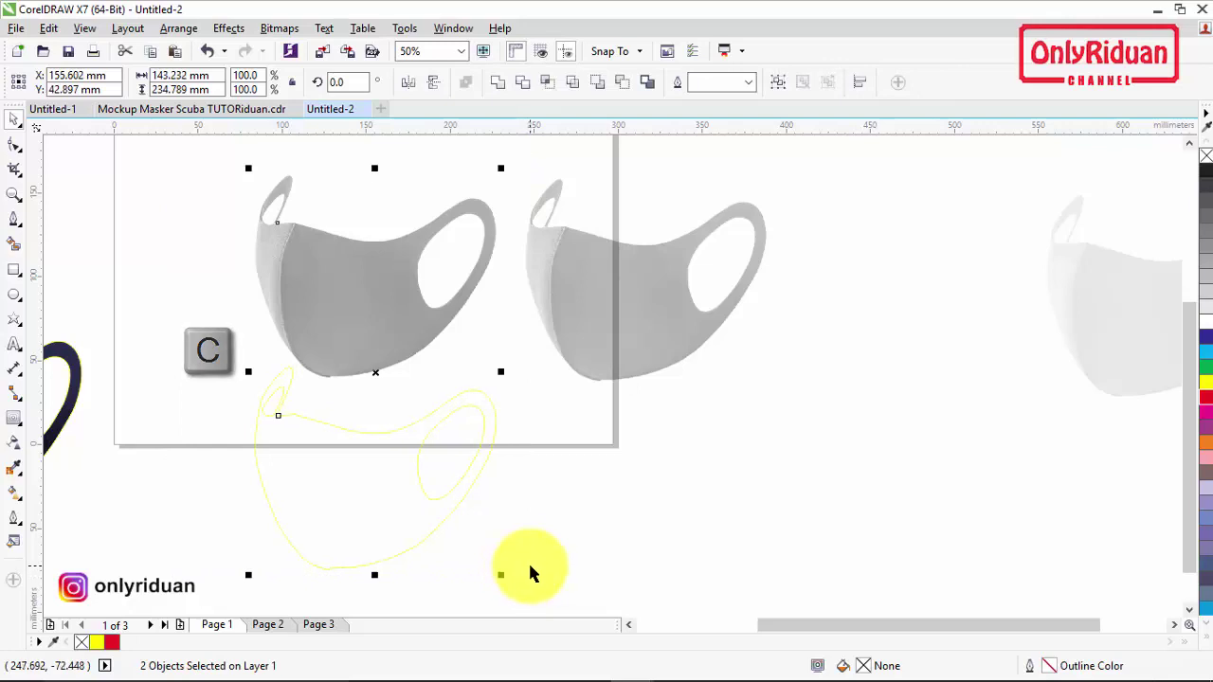
pyautogui.press('e')
pyautogui.click(477, 474)
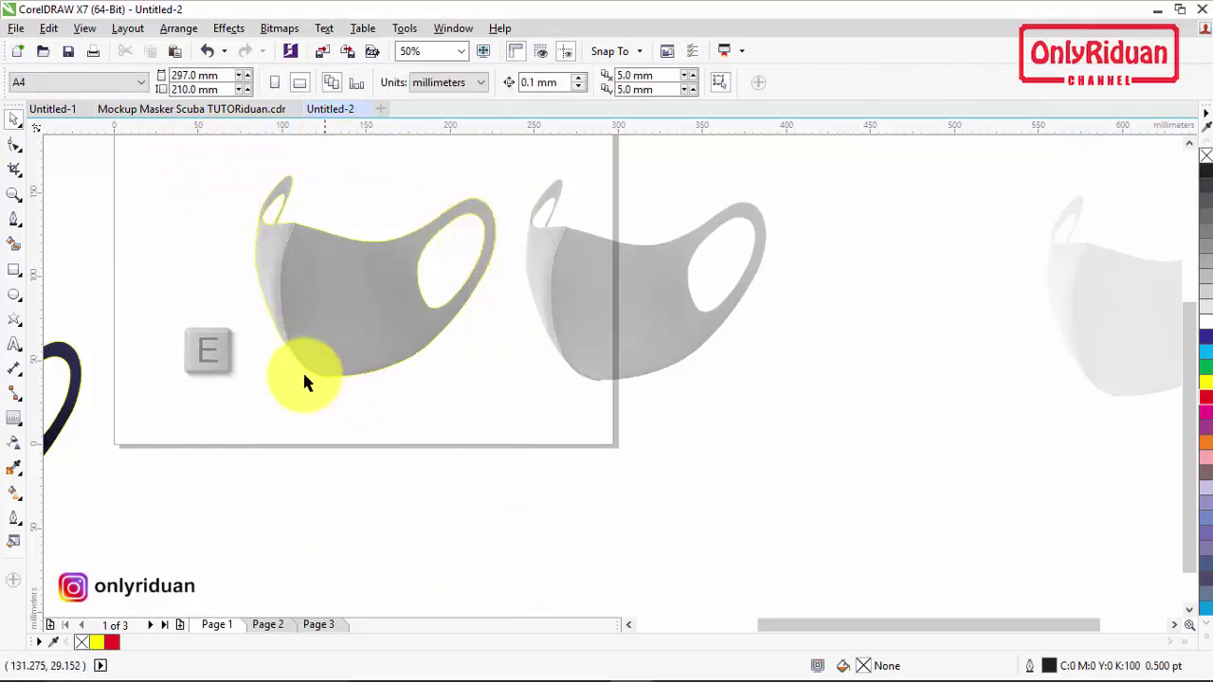
pyautogui.click(367, 273)
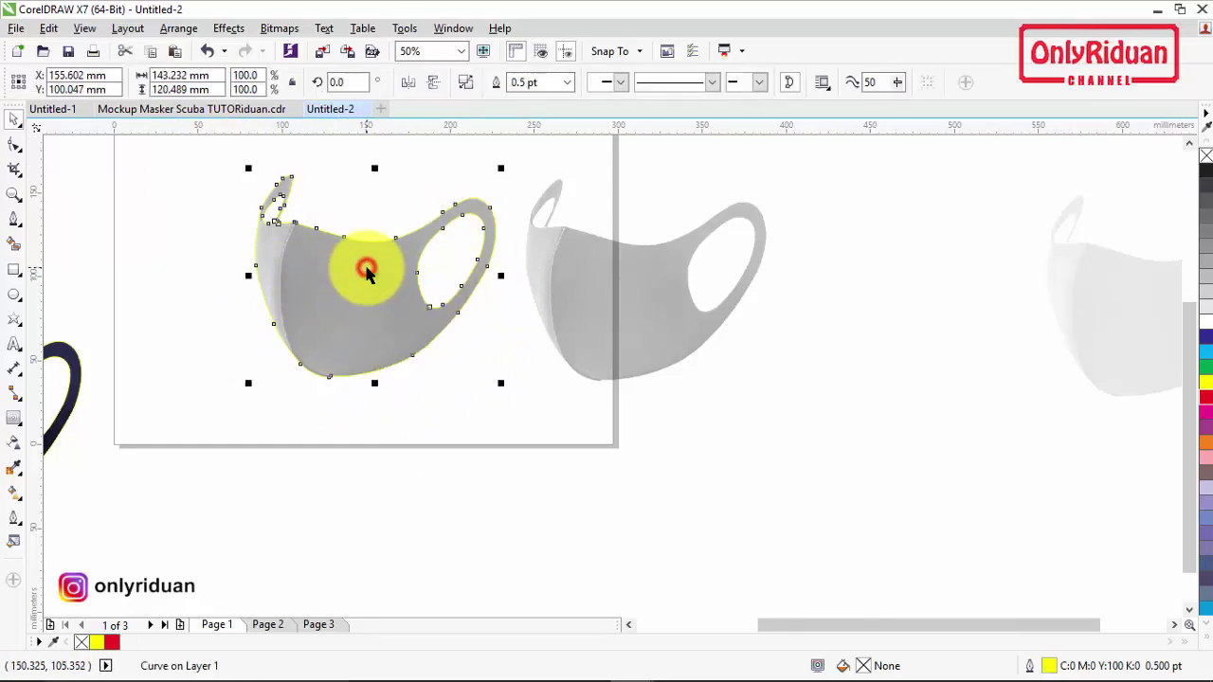
pyautogui.moveTo(368, 274); pyautogui.dragTo(368, 367)
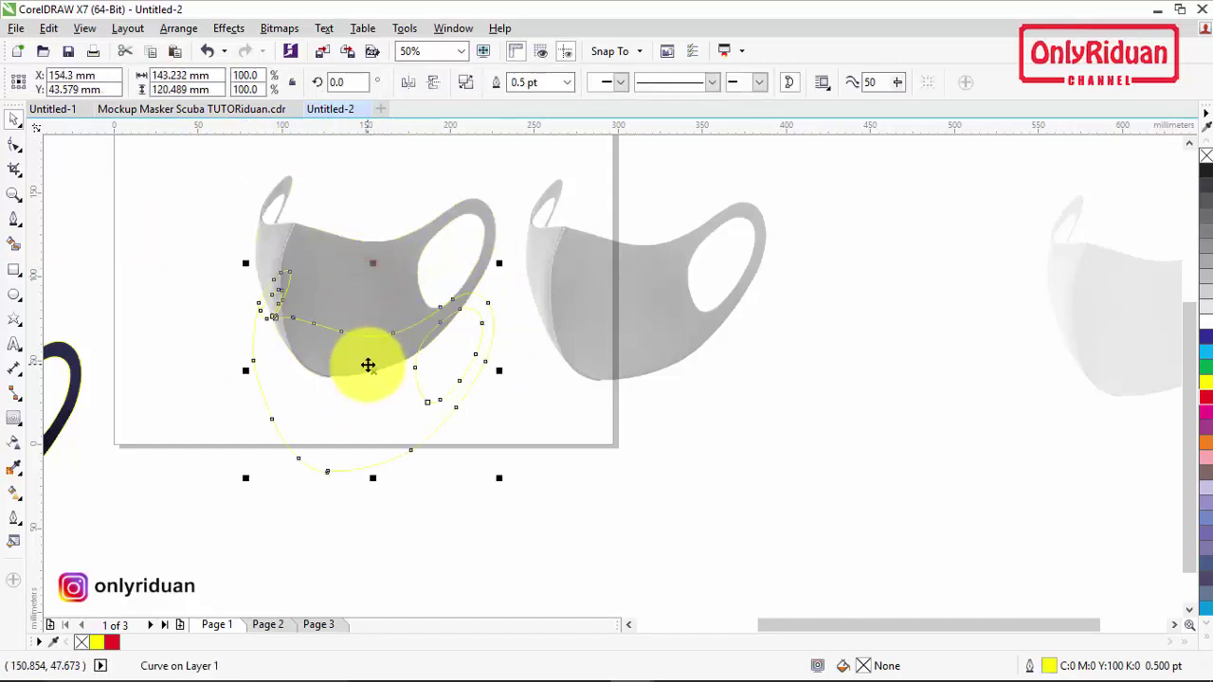
pyautogui.hotkey('ctrl', 'z')
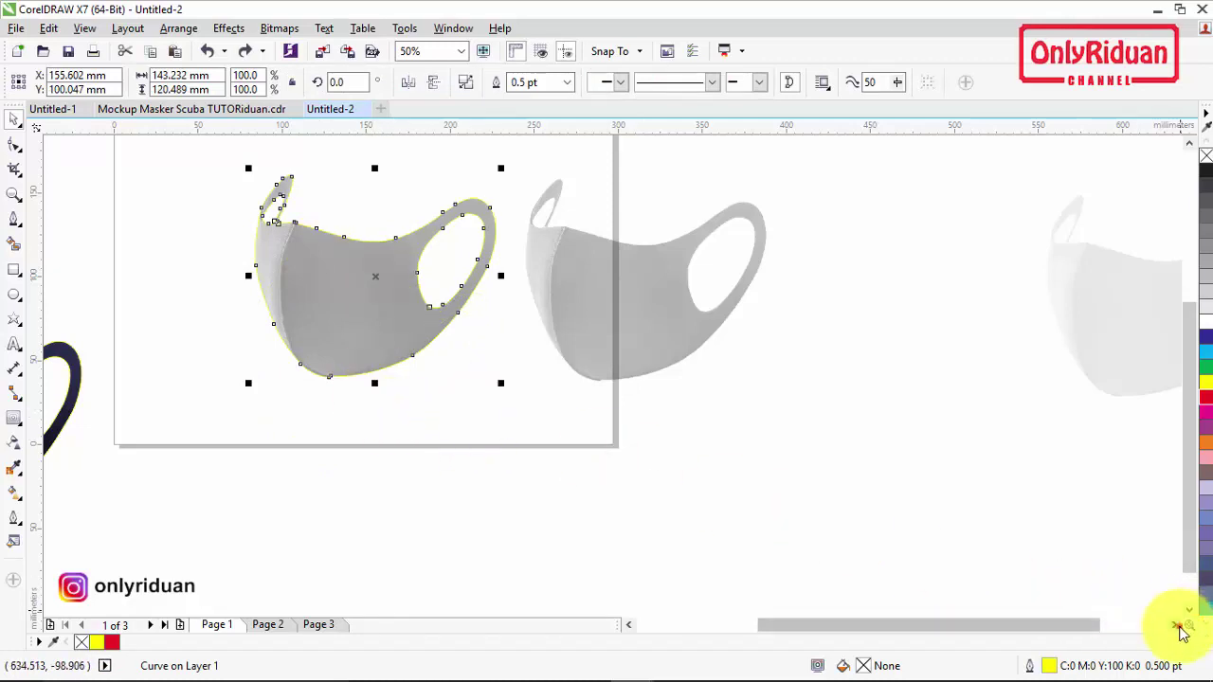
pyautogui.click(1177, 628)
pyautogui.moveTo(503, 306); pyautogui.dragTo(804, 297)
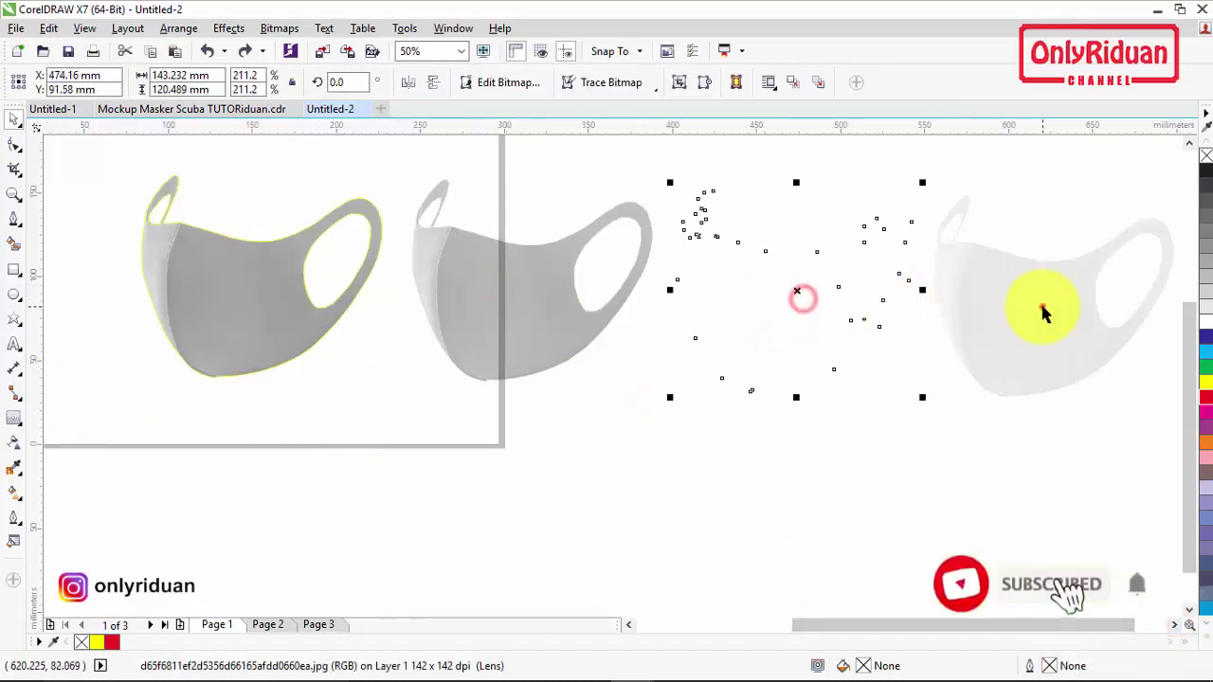
pyautogui.moveTo(1042, 312); pyautogui.dragTo(1052, 305)
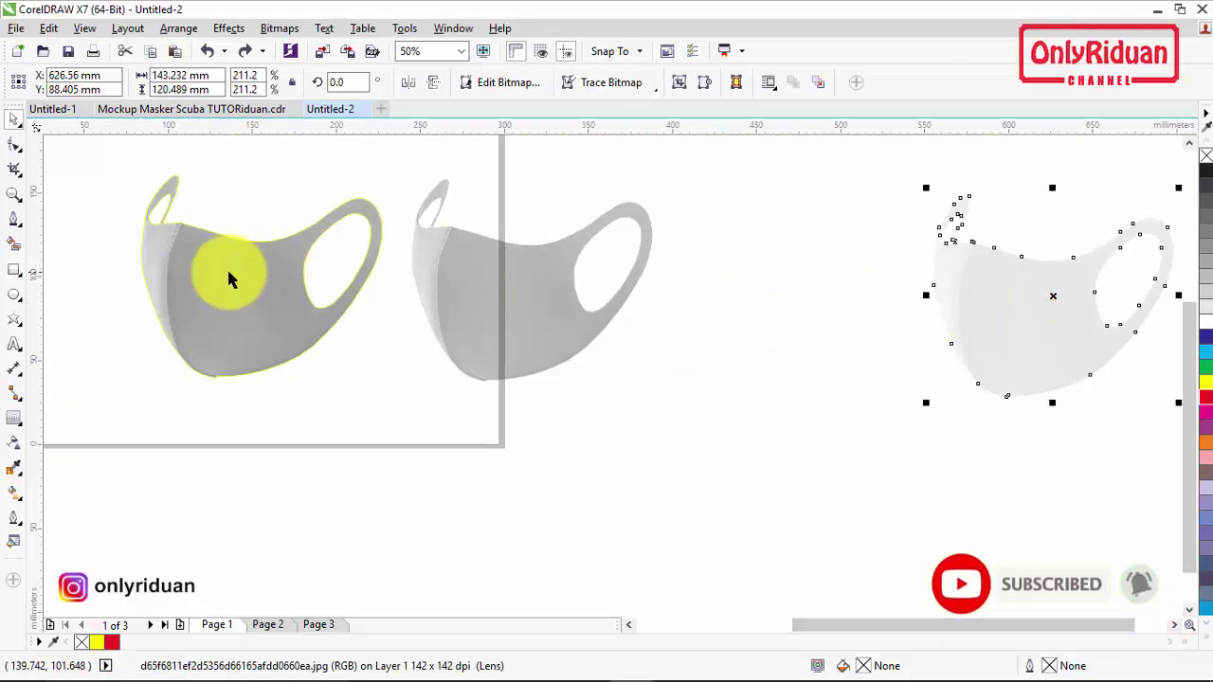
pyautogui.click(582, 478)
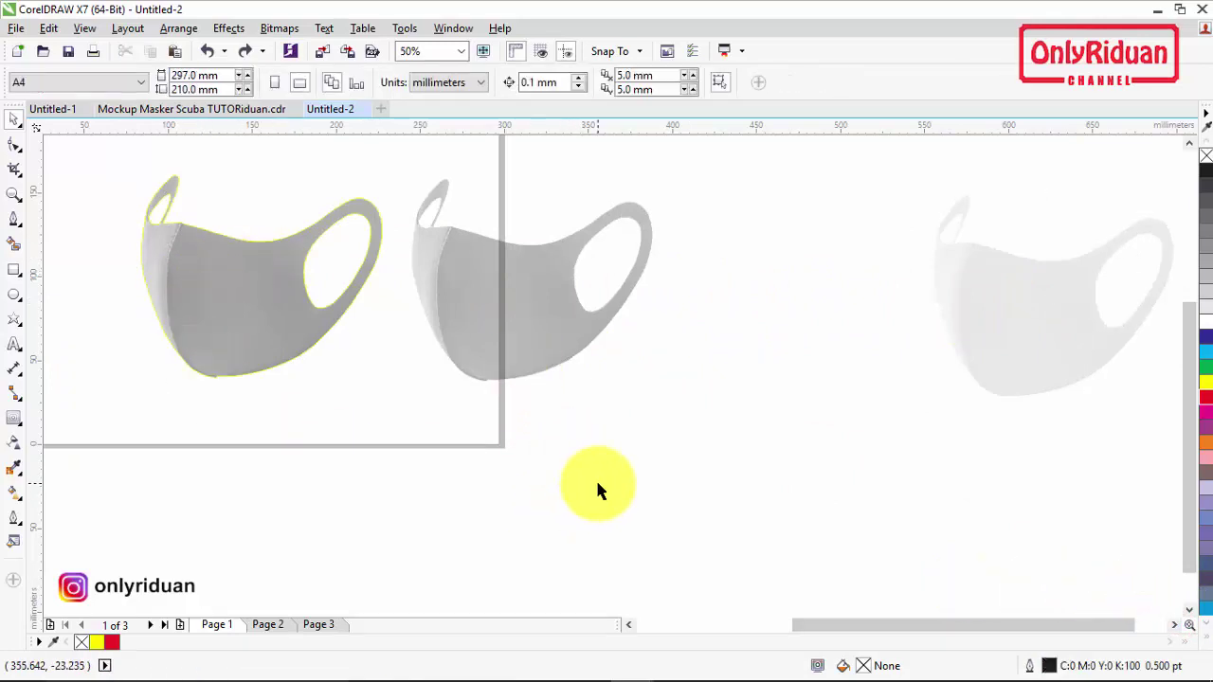
# Review the PowerClip Frame settings in the workspace options, including the auto-center behaviour for new content, and accept them.
pyautogui.click(518, 322)
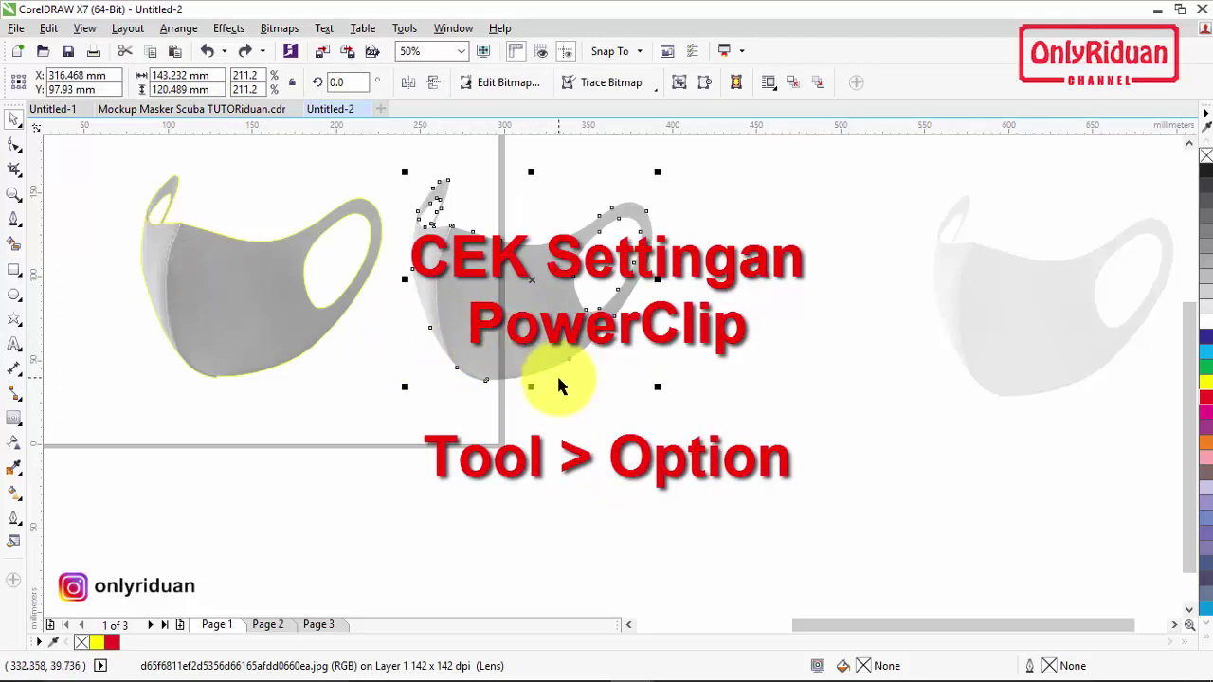
pyautogui.click(404, 29)
pyautogui.click(437, 49)
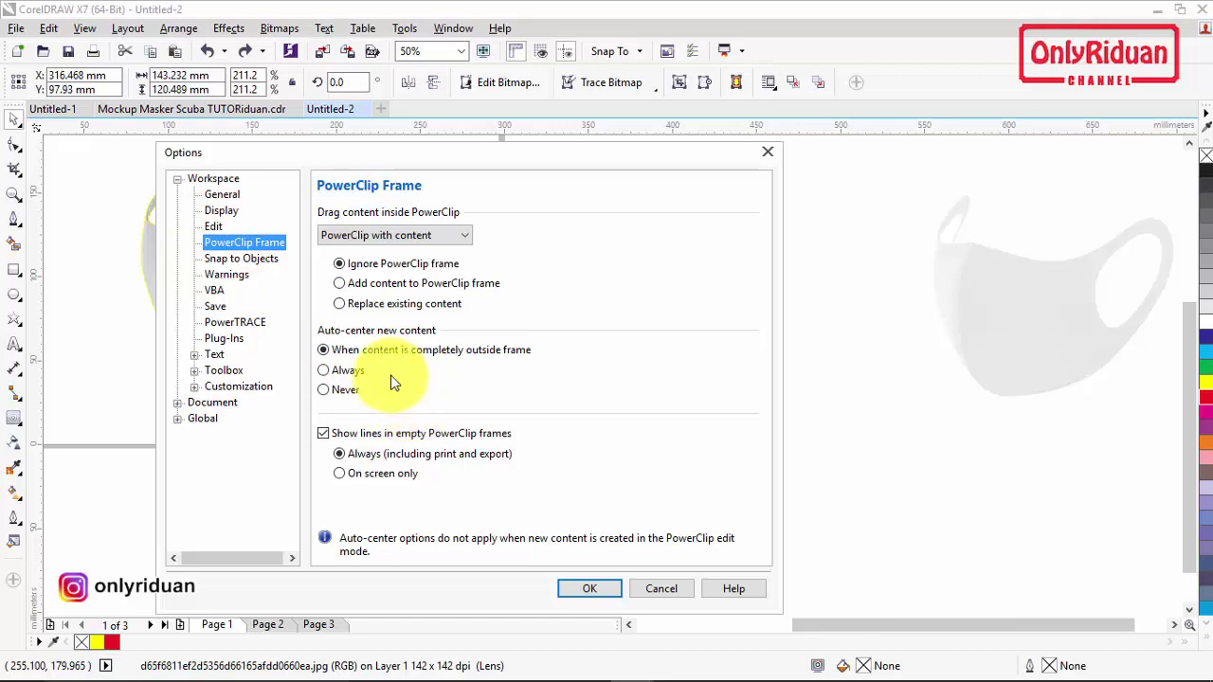
pyautogui.click(594, 589)
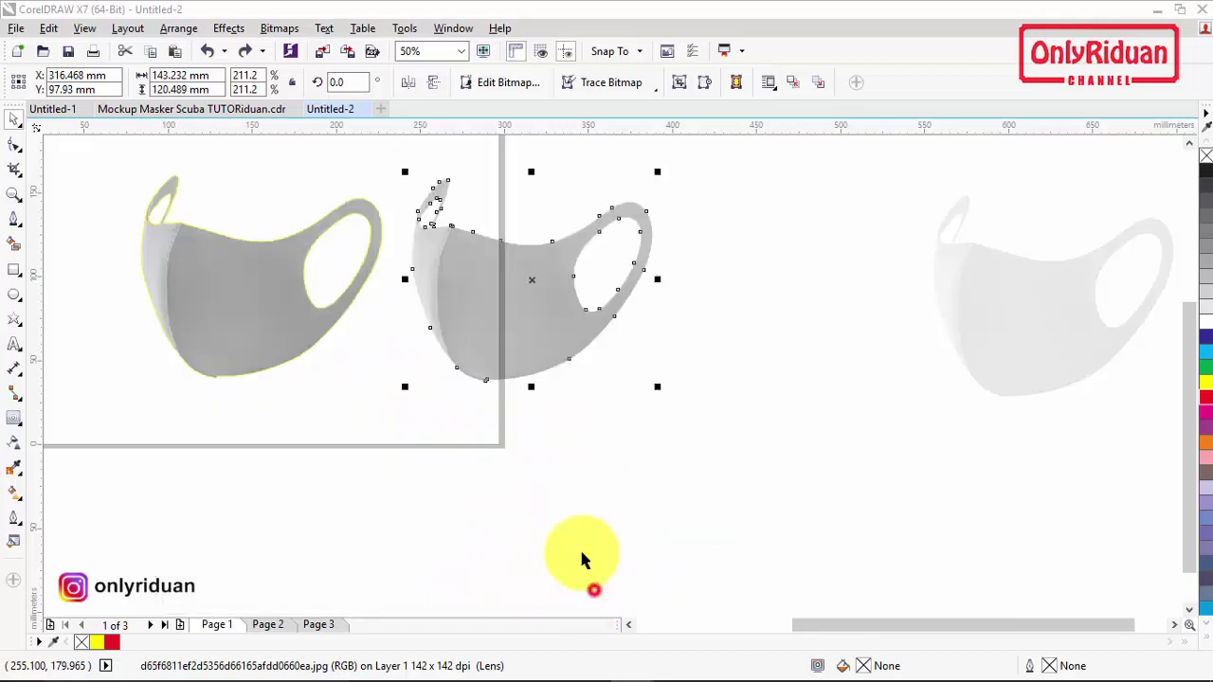
# PowerClip the second grey mask, the Multiply copy, inside the yellow outline on the first mask.
pyautogui.click(641, 505)
pyautogui.click(527, 296)
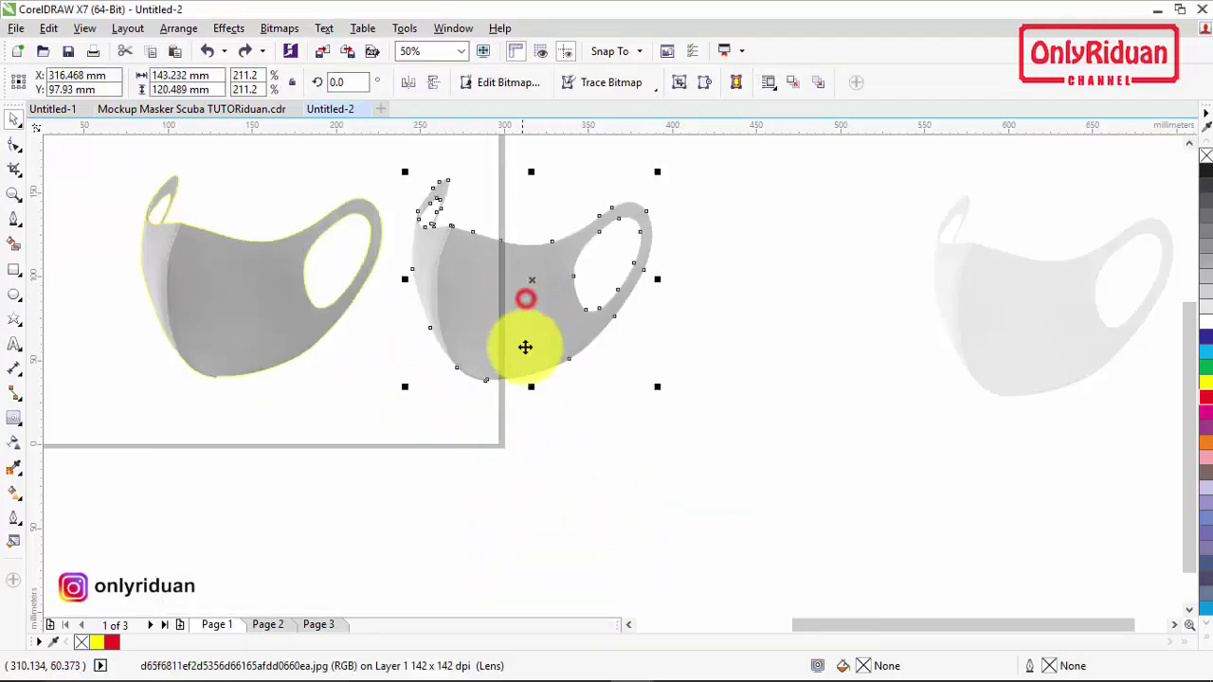
pyautogui.click(650, 461)
pyautogui.click(514, 297)
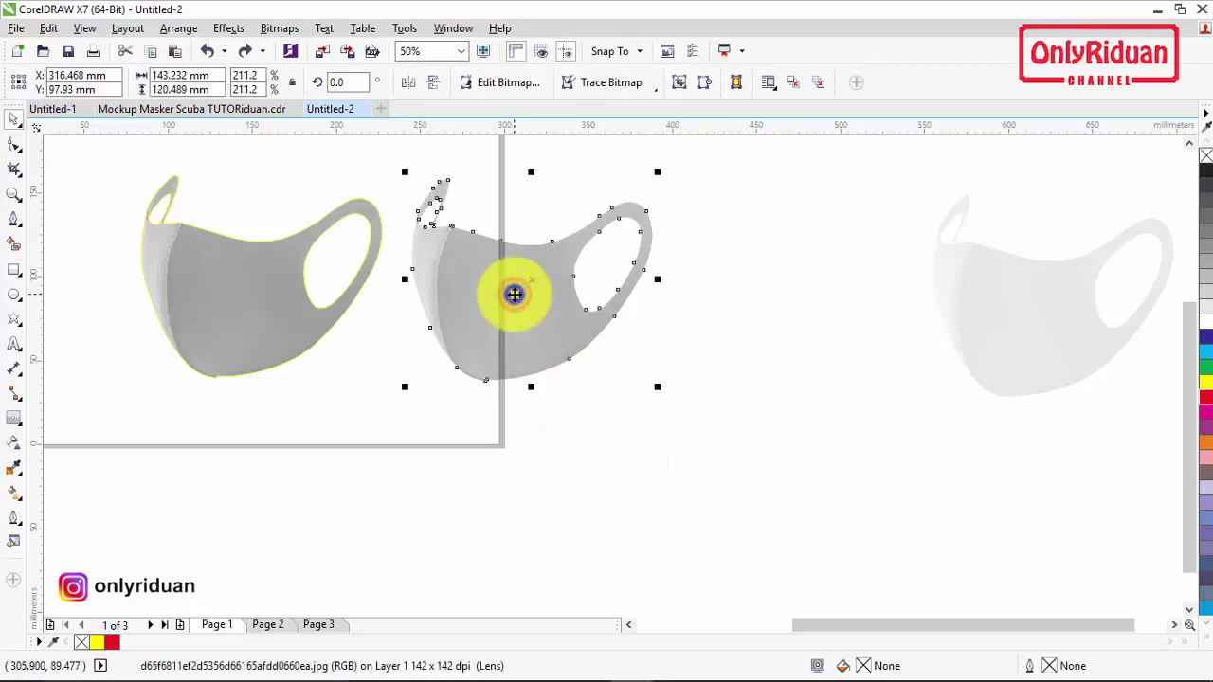
pyautogui.rightClick(514, 295)
pyautogui.click(576, 169)
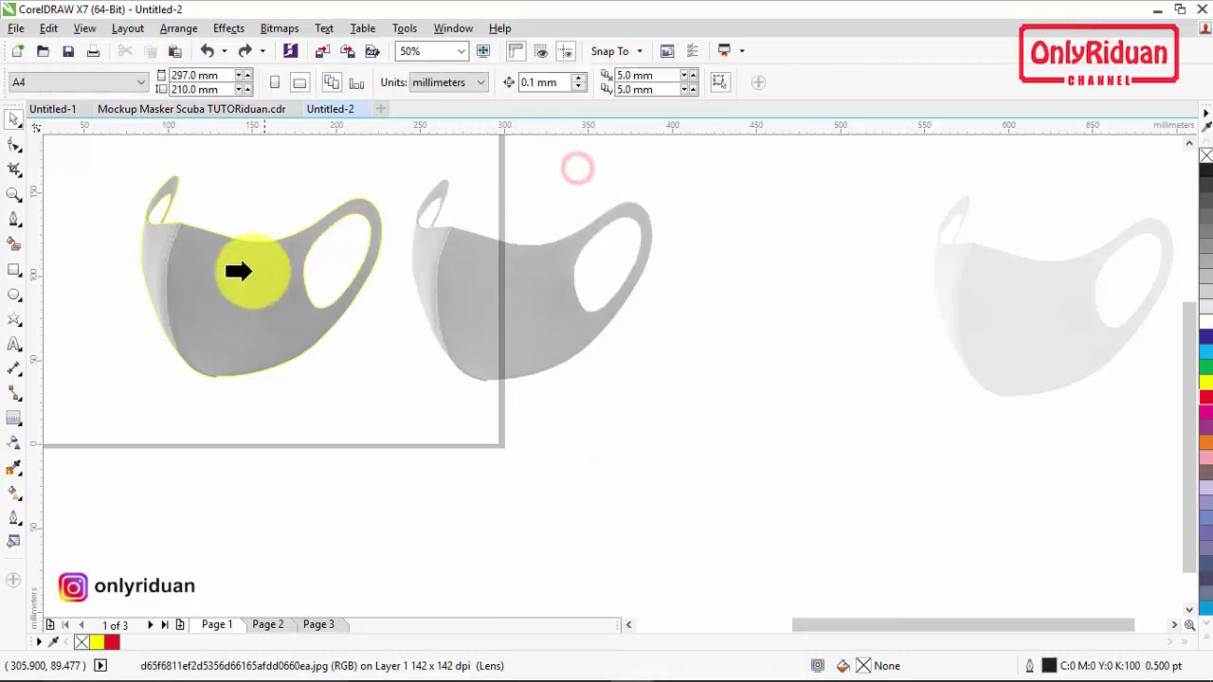
pyautogui.click(238, 272)
# PowerClip the nearly invisible third mask, the Overlay copy, inside the yellow mask outline.
pyautogui.click(806, 308)
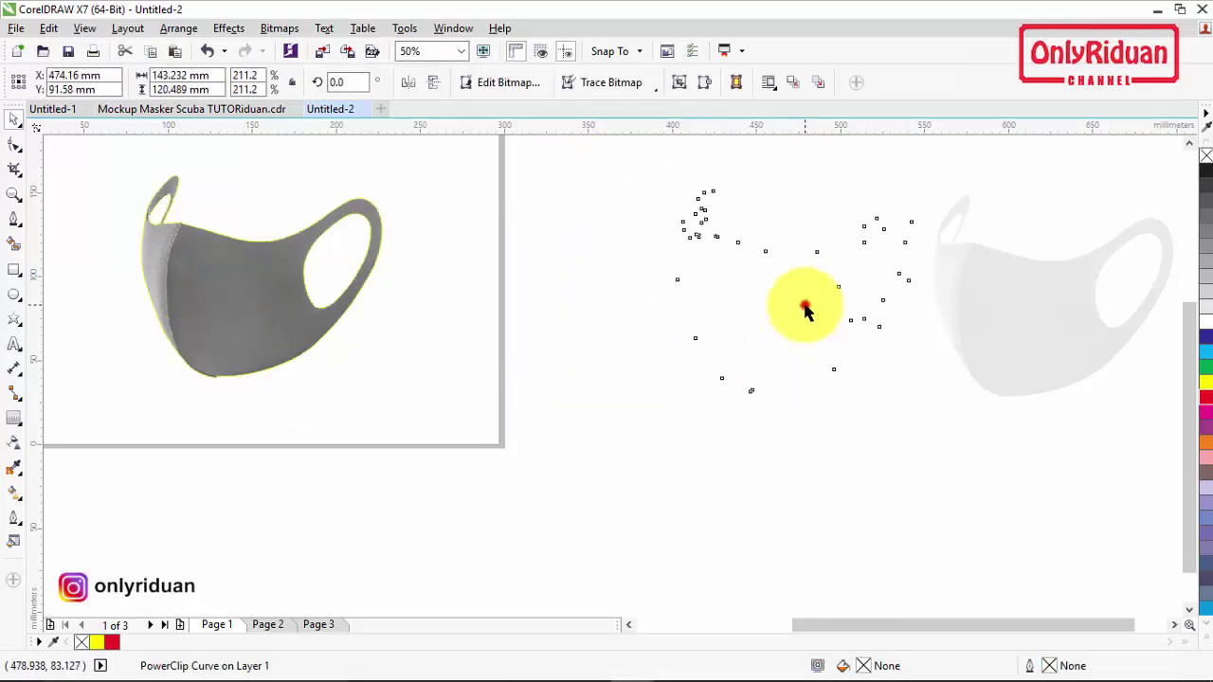
pyautogui.rightClick(770, 304)
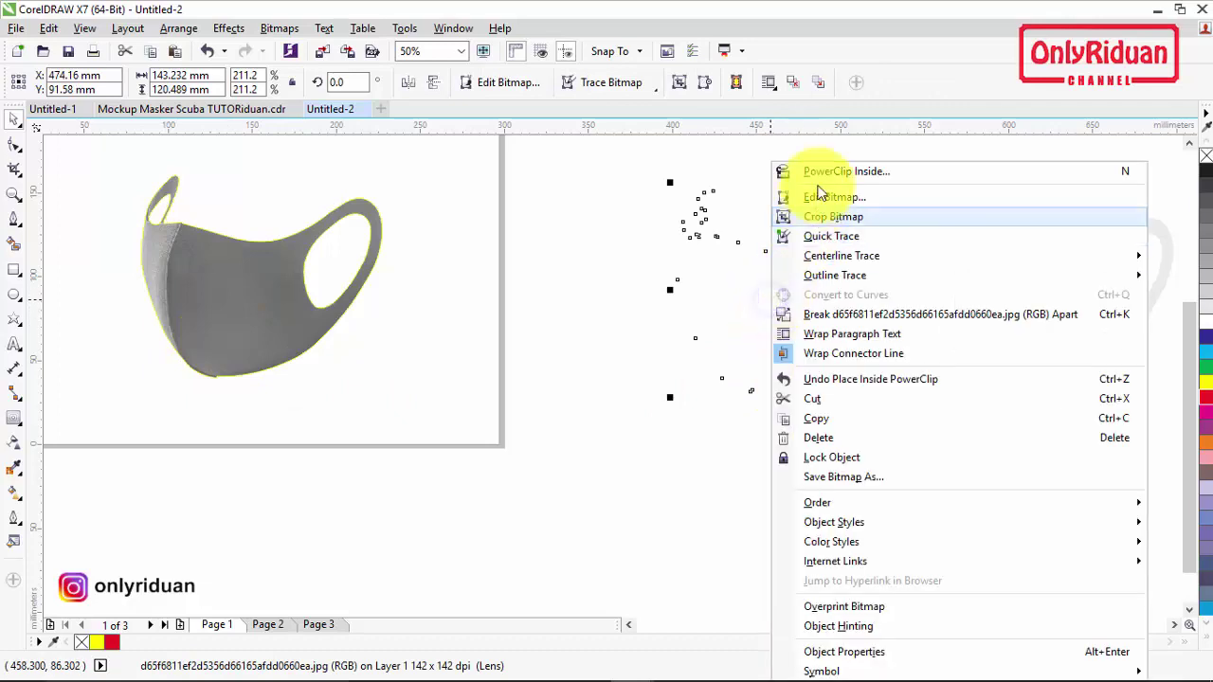
pyautogui.click(822, 172)
pyautogui.click(225, 281)
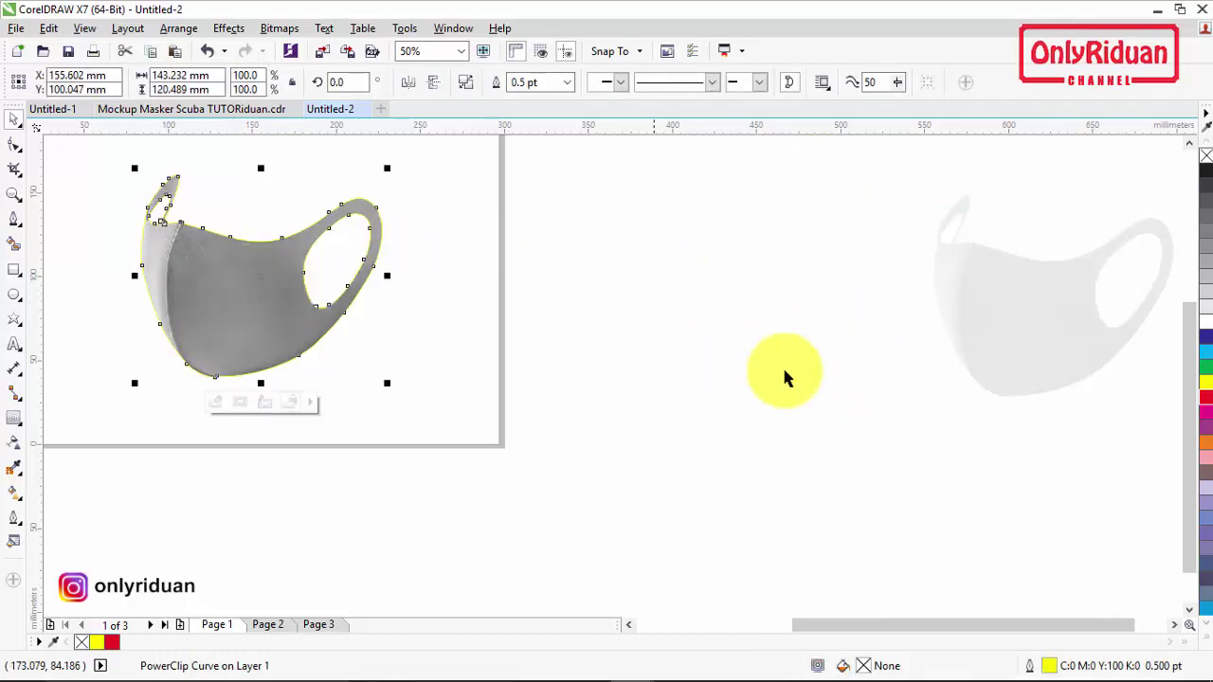
# PowerClip the pale fourth mask, the Subtract copy, inside the yellow mask outline.
pyautogui.click(986, 327)
pyautogui.rightClick(1014, 304)
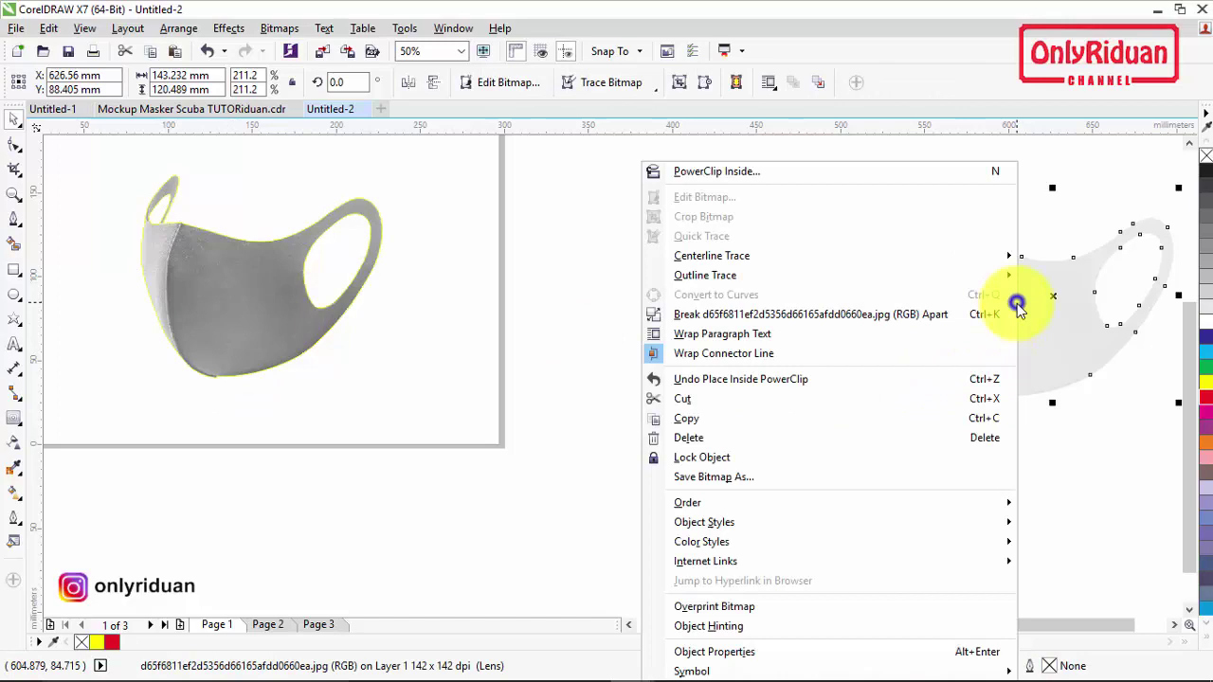
pyautogui.click(764, 171)
pyautogui.click(254, 281)
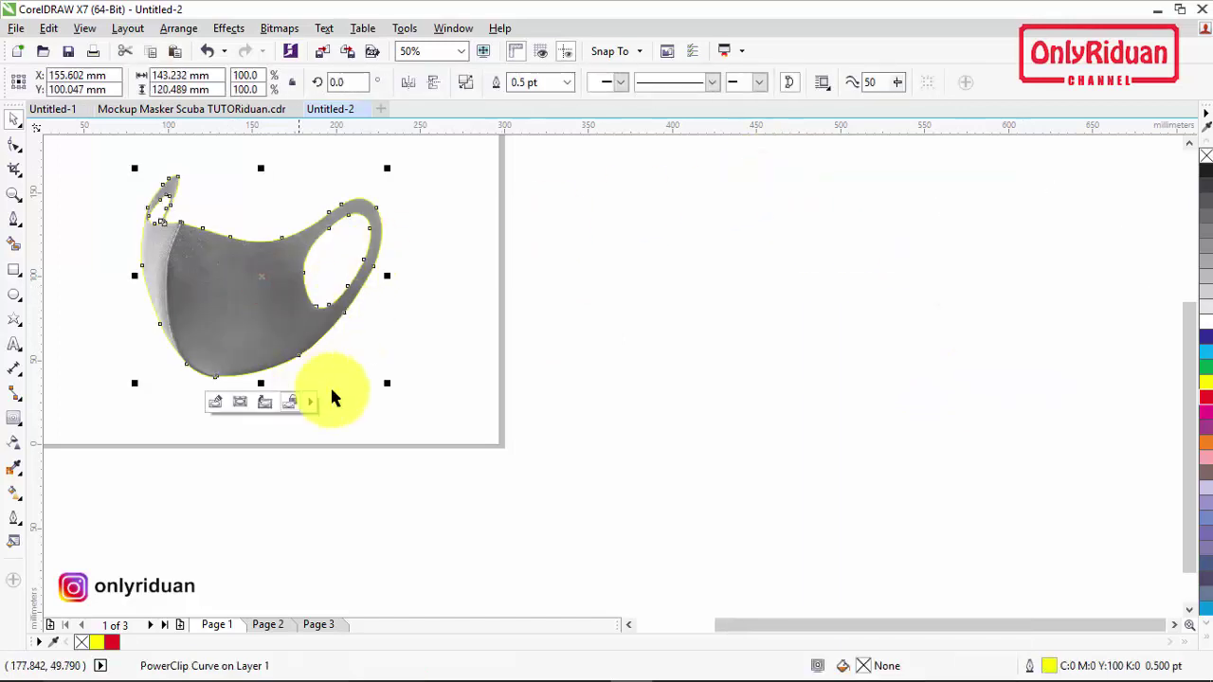
# Try red, blue and 90% black fills on the clipped mask to test its recolouring.
pyautogui.click(627, 625)
pyautogui.click(628, 624)
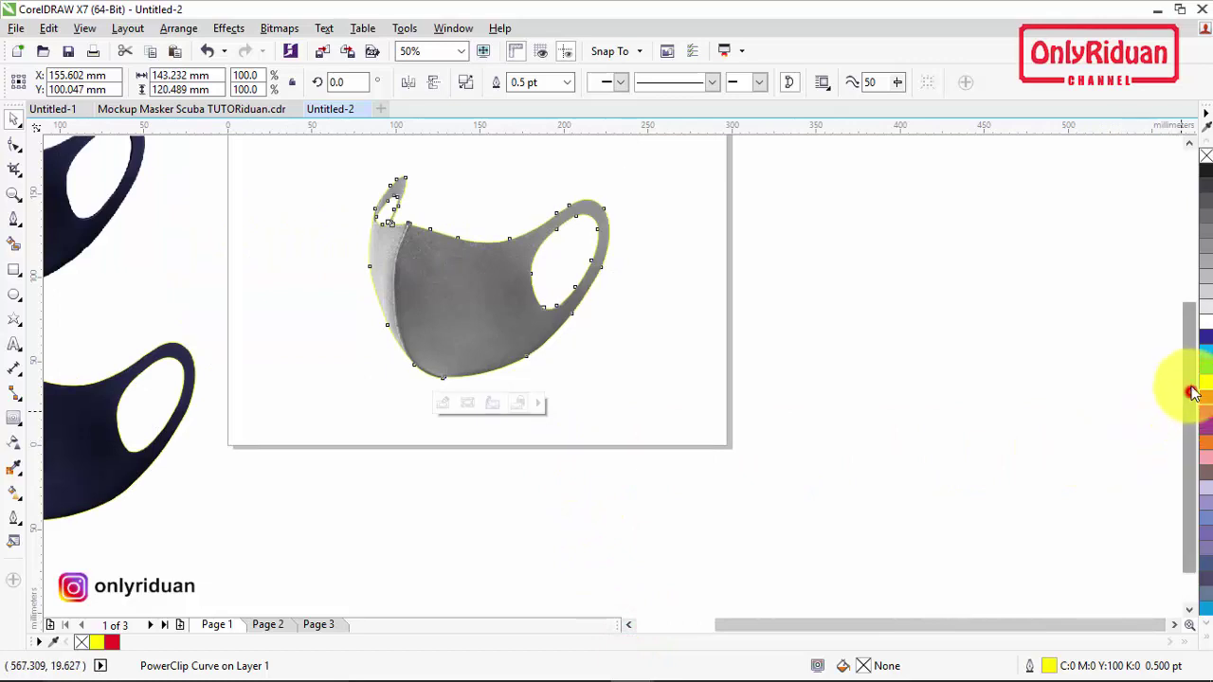
pyautogui.moveTo(1194, 392); pyautogui.dragTo(1196, 361)
pyautogui.click(796, 474)
pyautogui.click(445, 360)
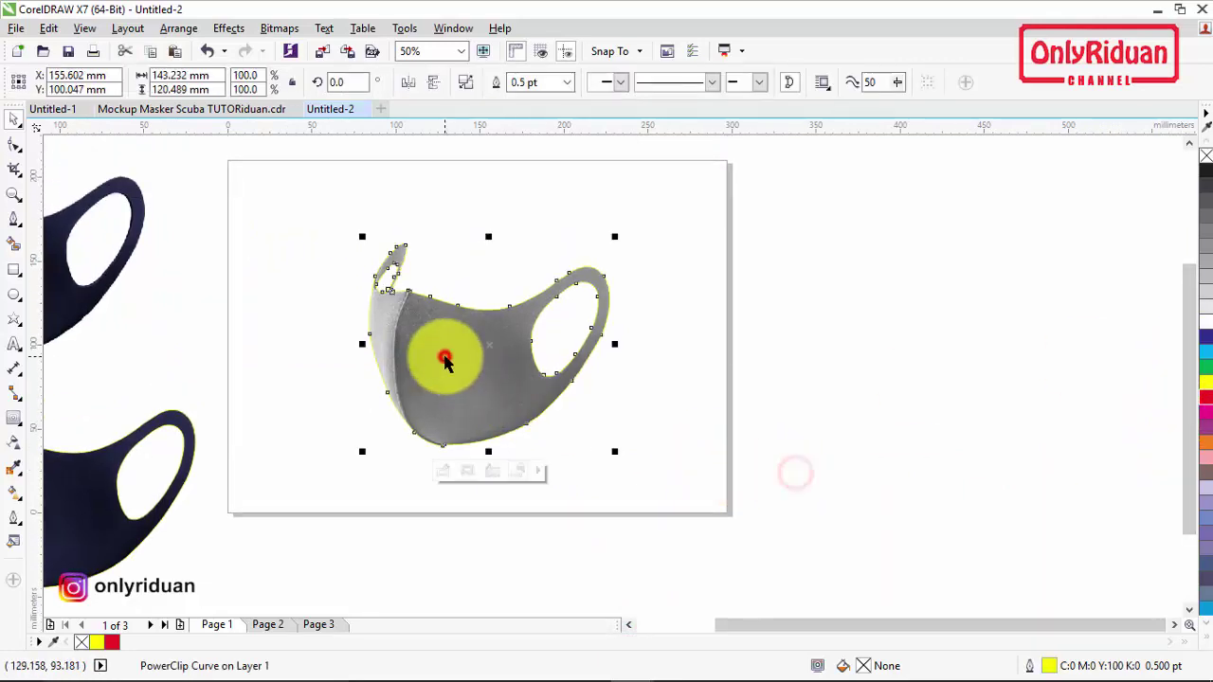
pyautogui.click(1203, 399)
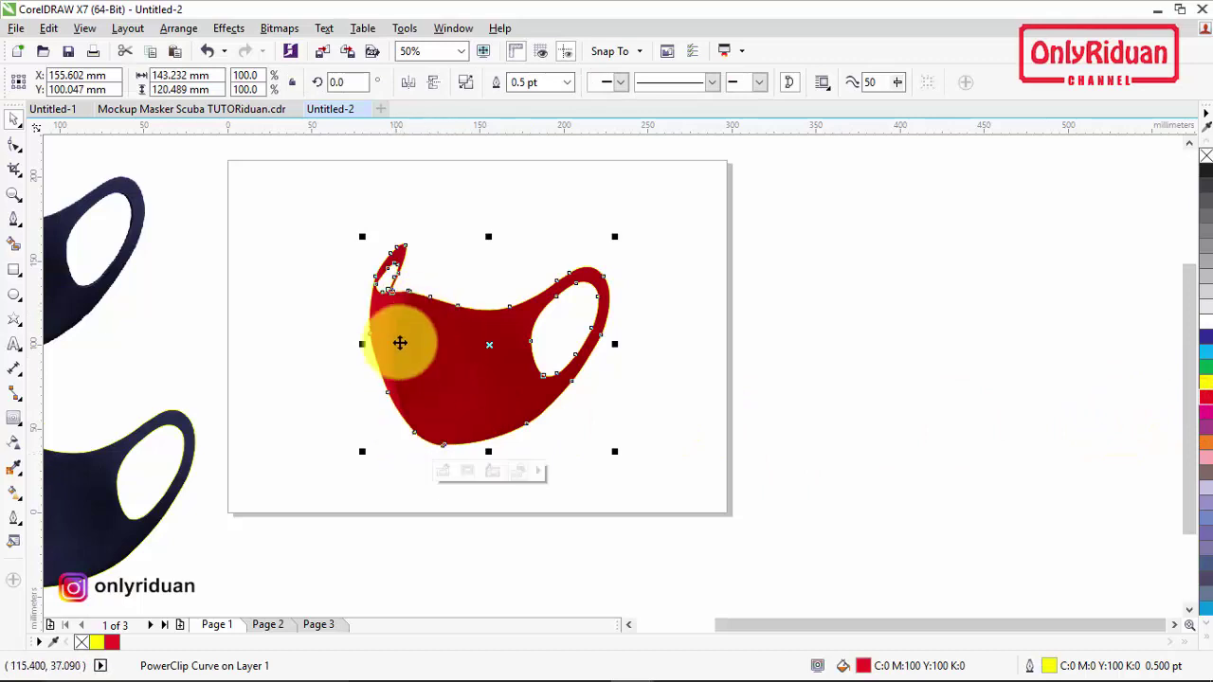
pyautogui.click(1207, 339)
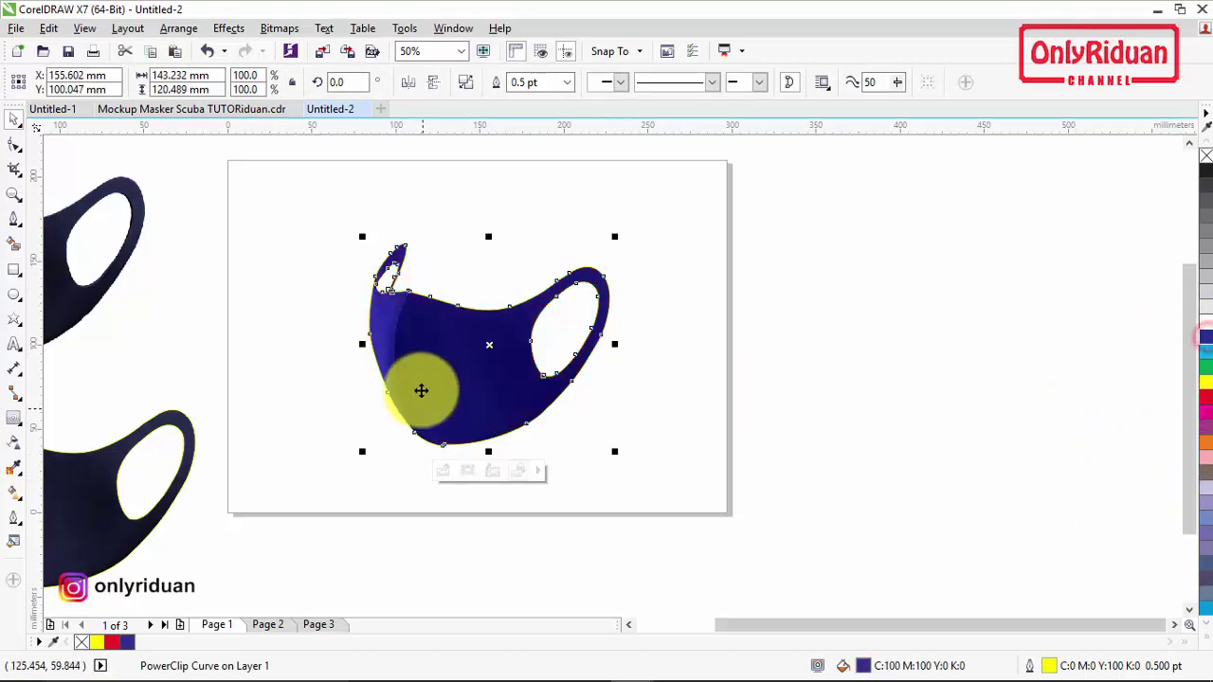
pyautogui.click(1206, 187)
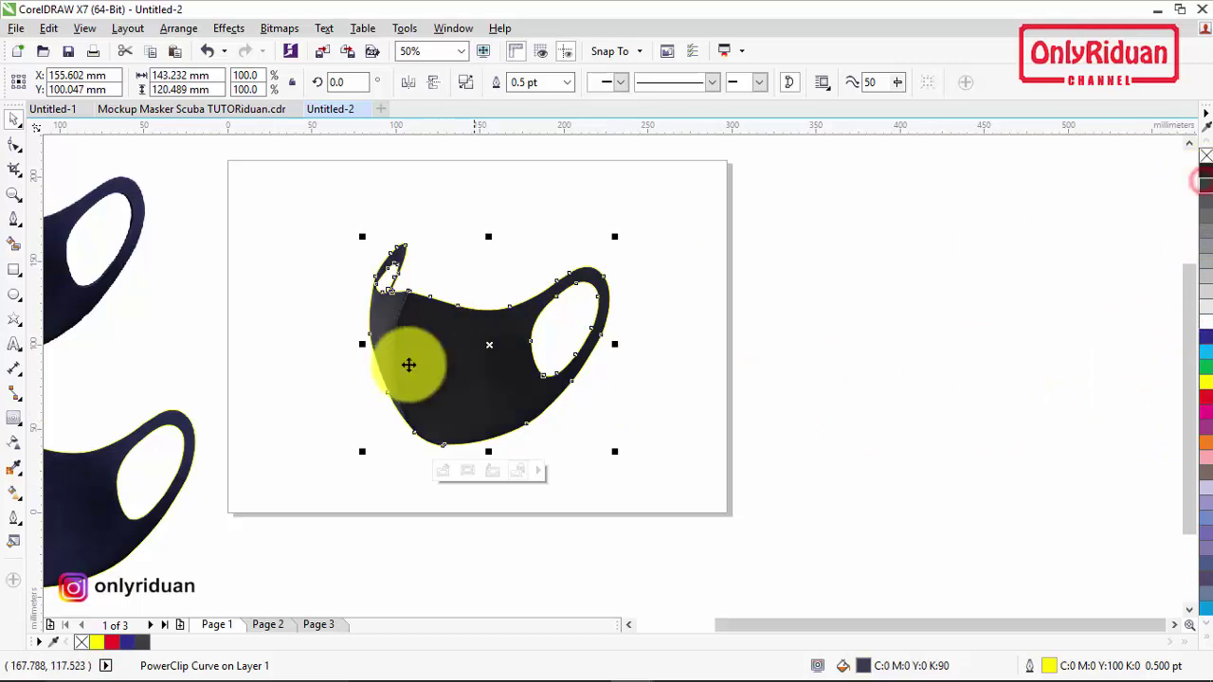
# Fill the clipped mask with green (C:100 M:0 Y:100 K:0) and set its outline width to None.
pyautogui.click(1206, 365)
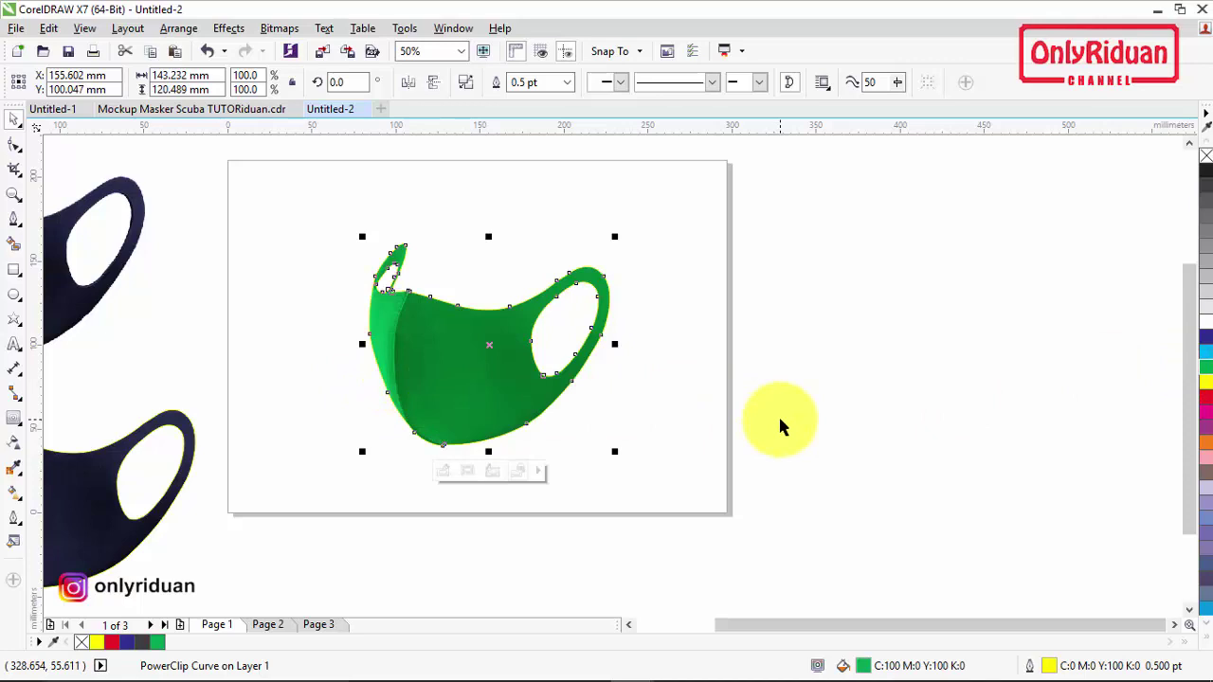
pyautogui.click(633, 417)
pyautogui.click(472, 360)
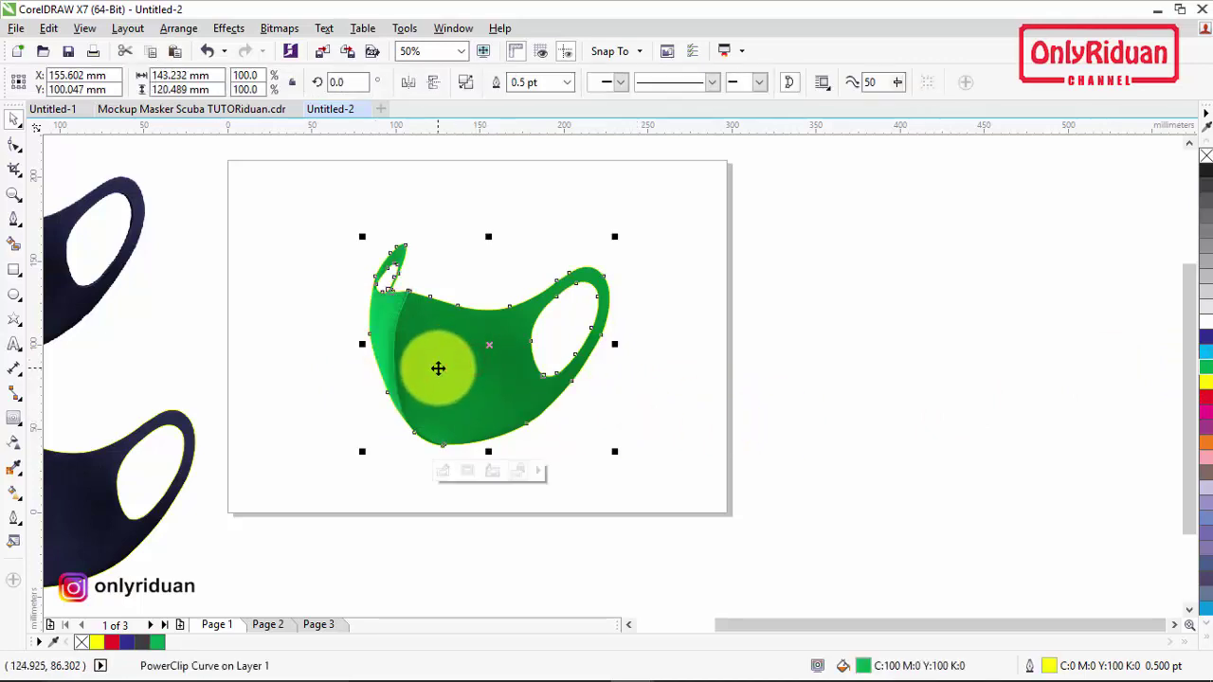
pyautogui.click(567, 81)
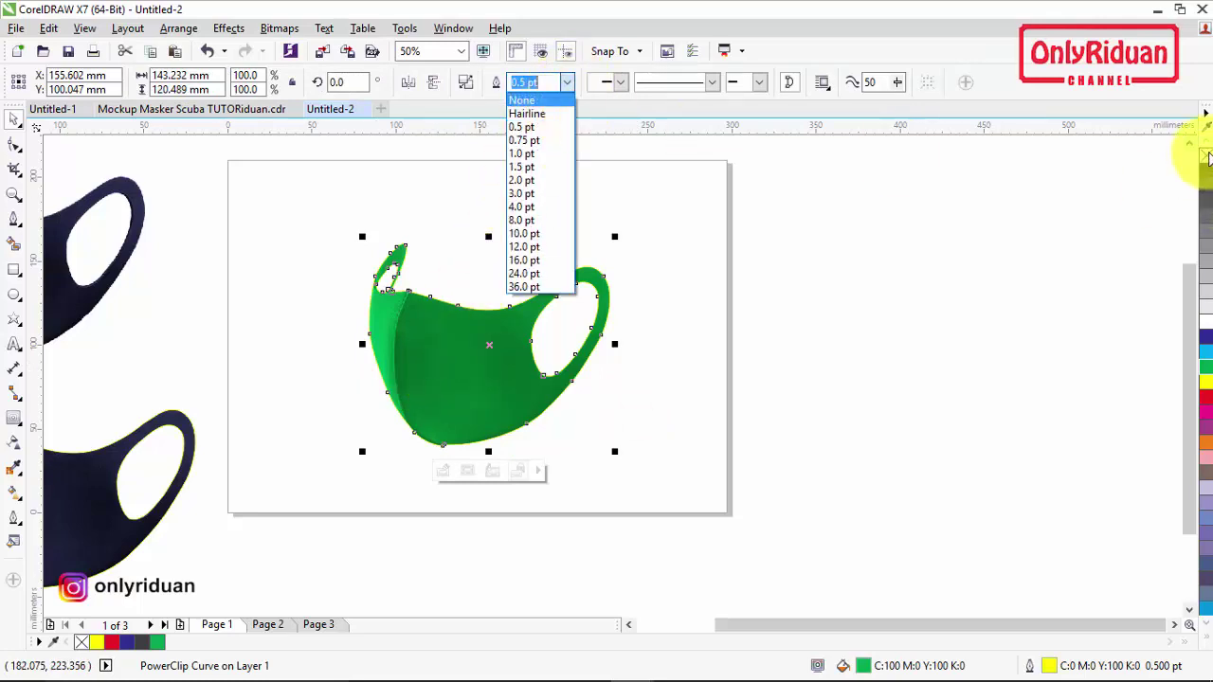
pyautogui.click(512, 104)
pyautogui.click(707, 325)
pyautogui.click(522, 360)
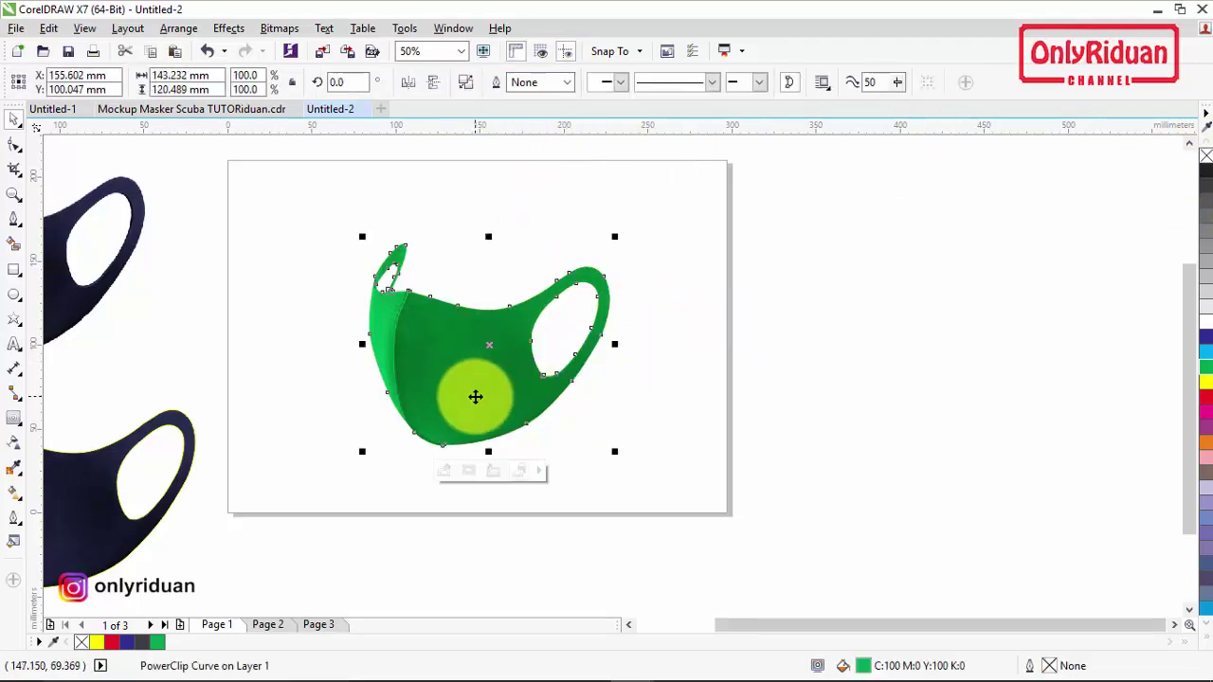
# Add a Perspective Top Right drop shadow to the green mask and redirect it to an angle of about 76.
pyautogui.click(17, 420)
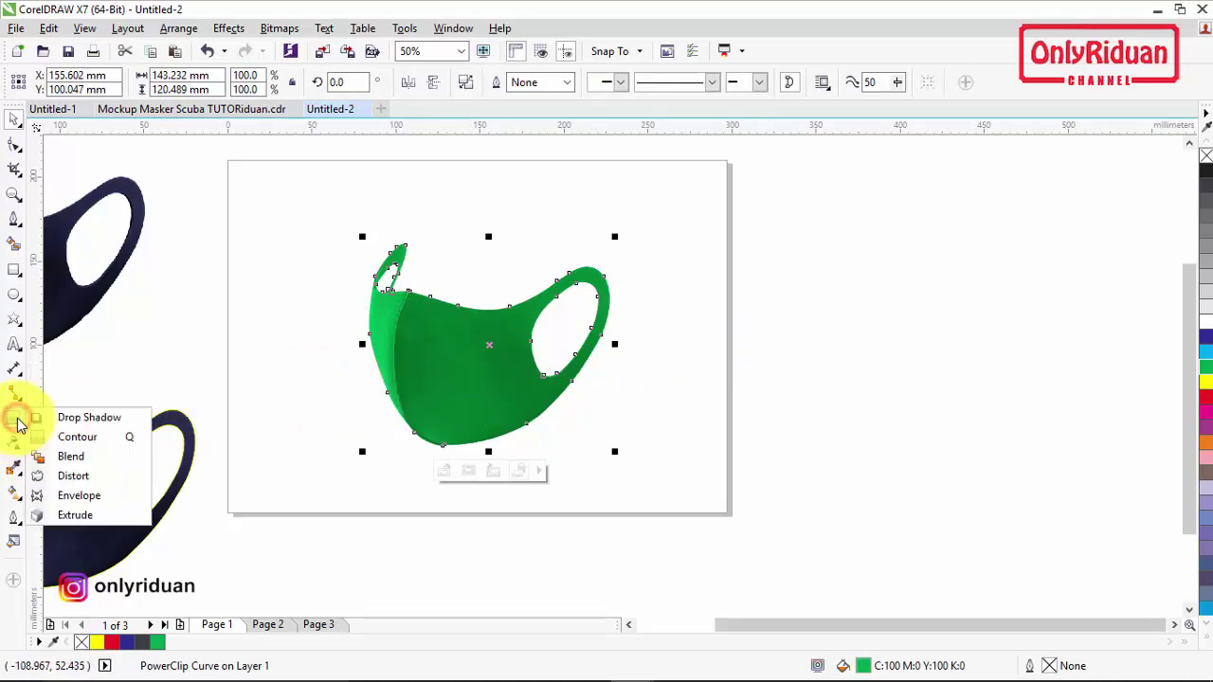
pyautogui.click(68, 418)
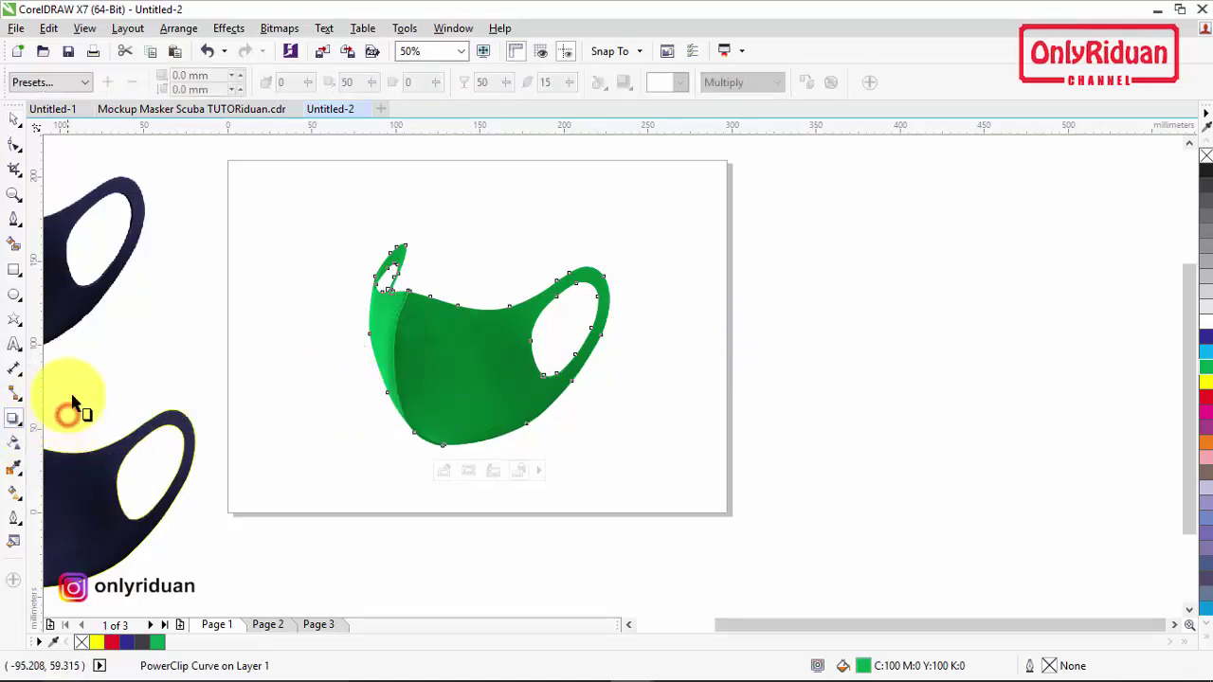
pyautogui.click(84, 83)
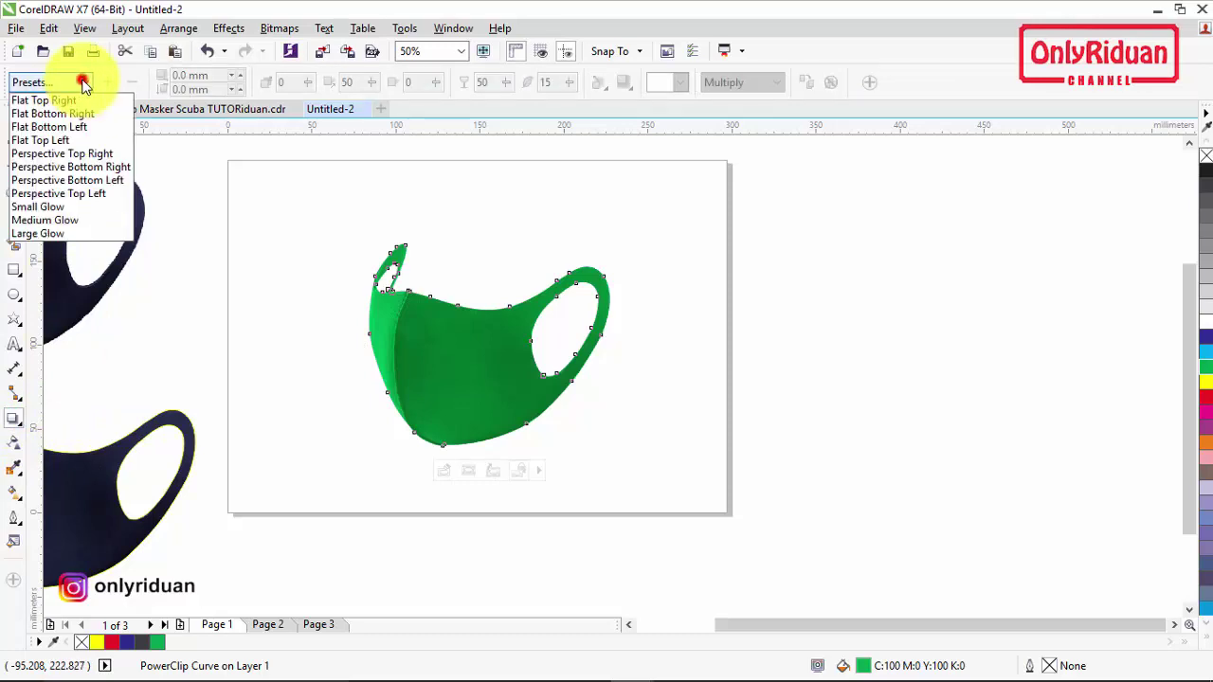
pyautogui.click(66, 155)
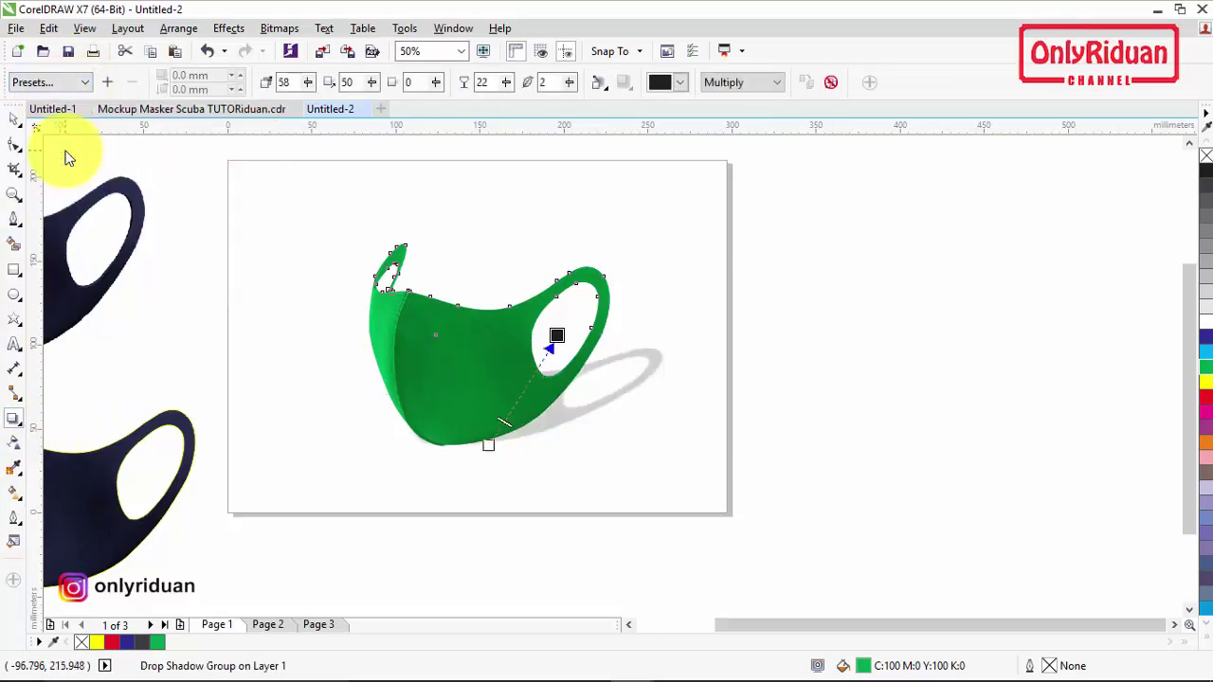
pyautogui.moveTo(490, 339); pyautogui.dragTo(569, 495)
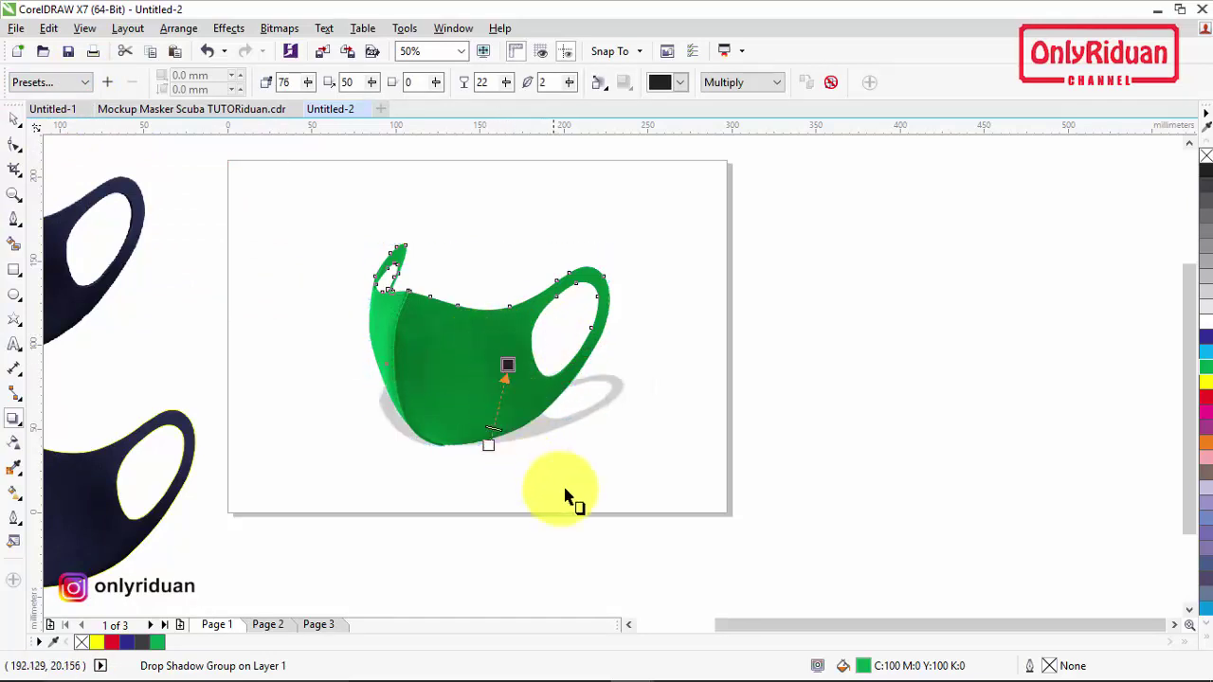
pyautogui.click(15, 118)
pyautogui.click(212, 188)
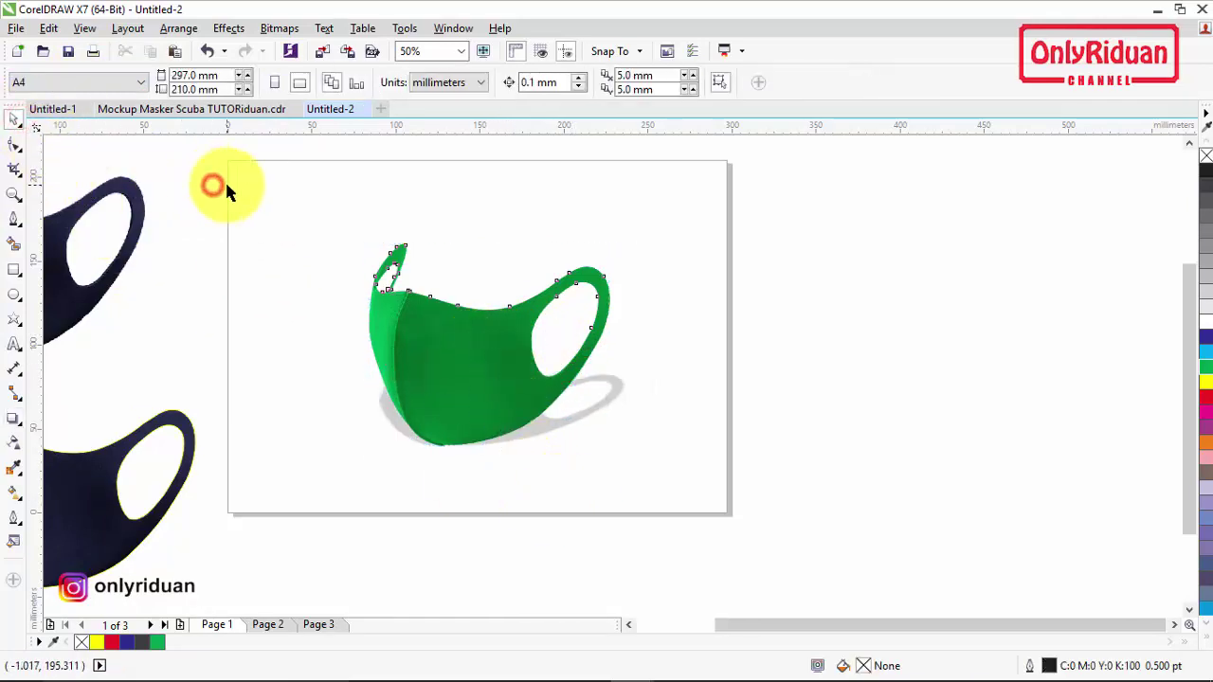
pyautogui.click(469, 216)
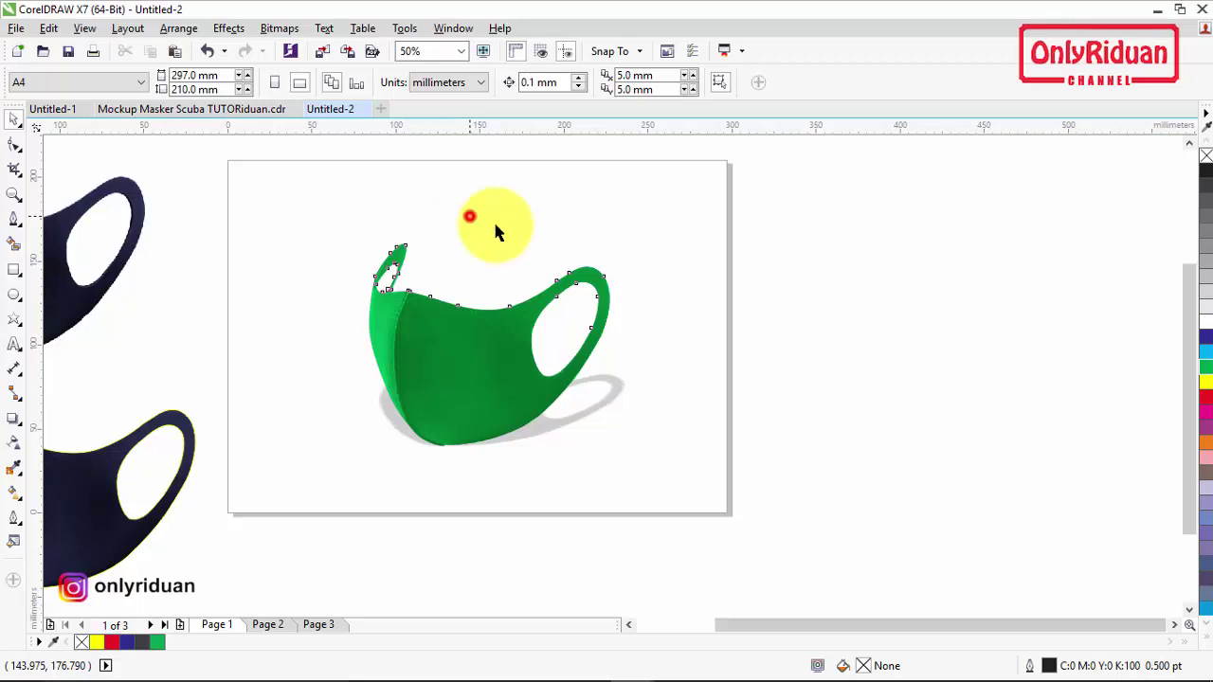
# Select the shadowed green mask for recolouring.
pyautogui.click(479, 370)
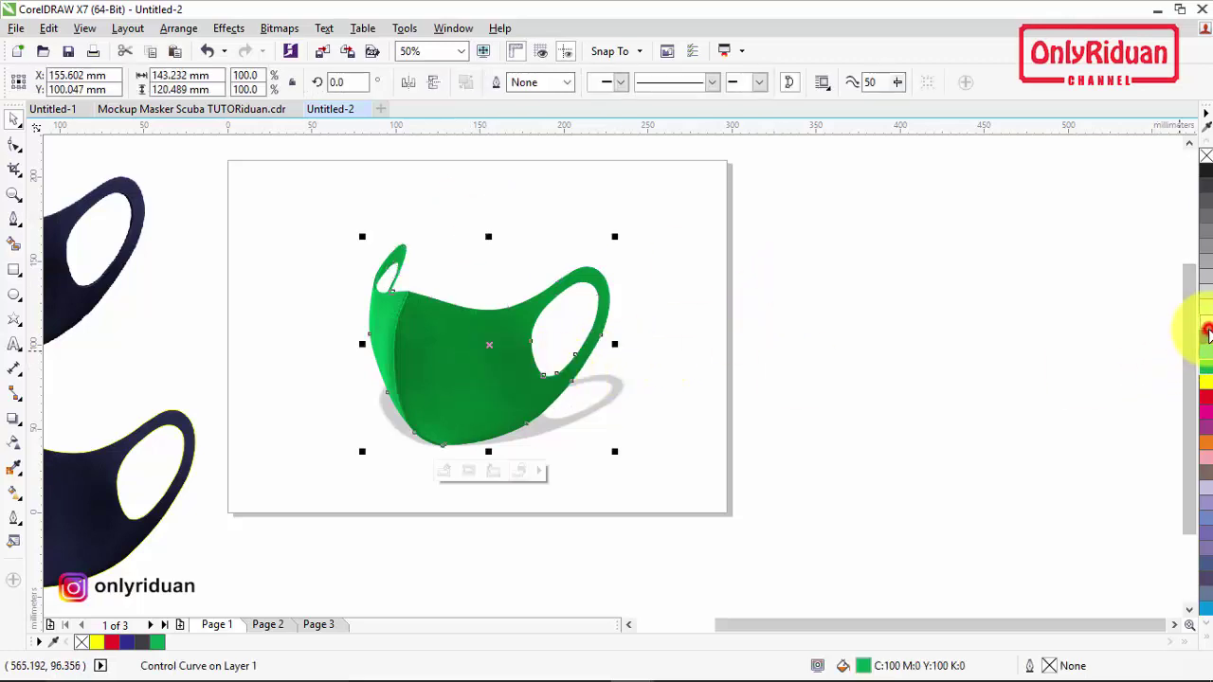
# Recolor the mask on the page with a dark blue fill of C:100 M:100 Y:0 K:0.
pyautogui.click(1206, 332)
pyautogui.click(1206, 336)
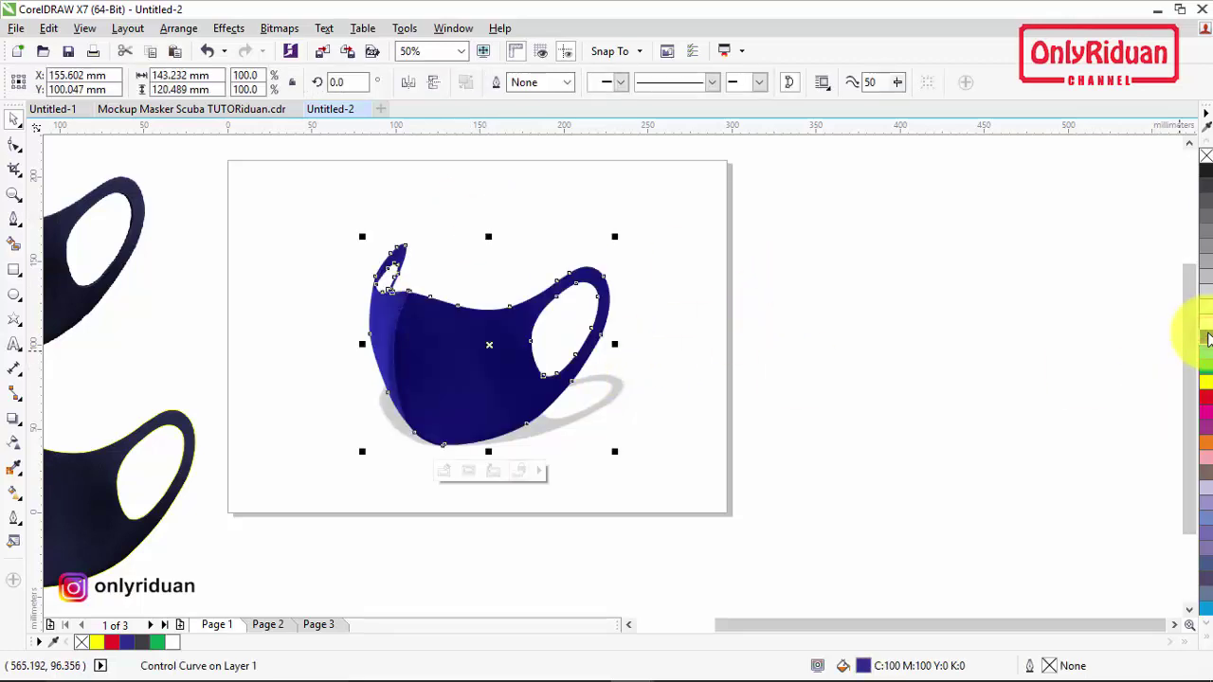
pyautogui.click(790, 381)
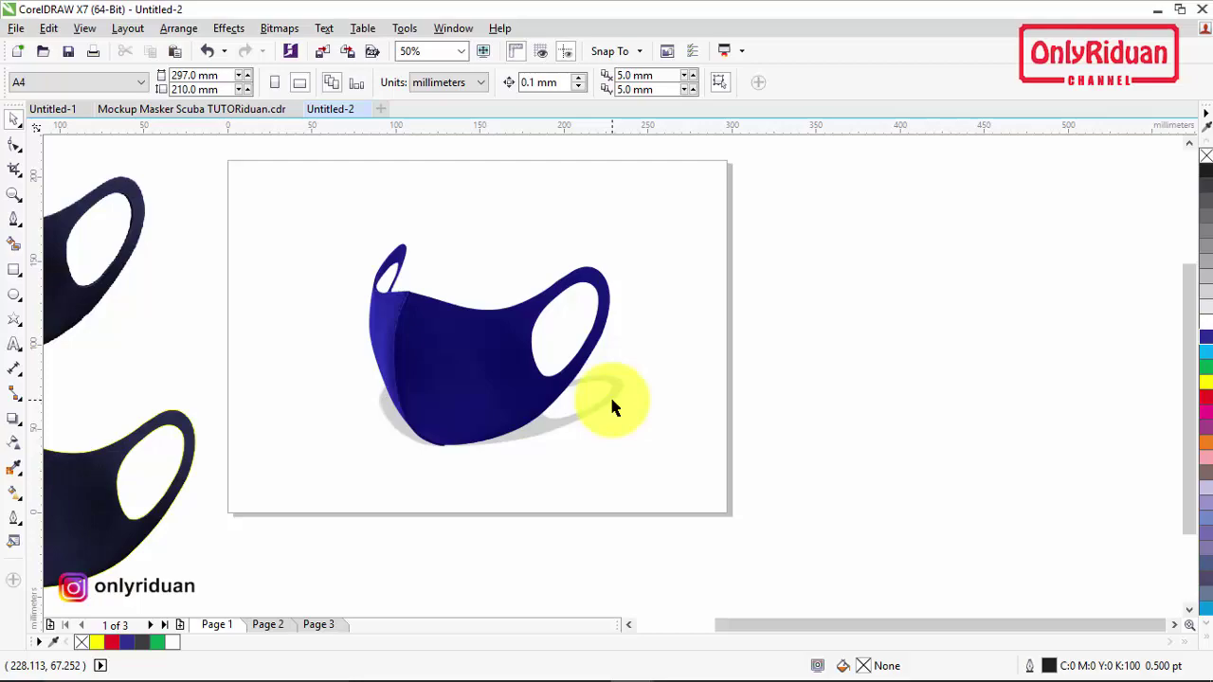
# Switch to the browser and review the scuba mask mockup article from its introduction down to the download link.
pyautogui.moveTo(628, 663)
pyautogui.click(720, 667)
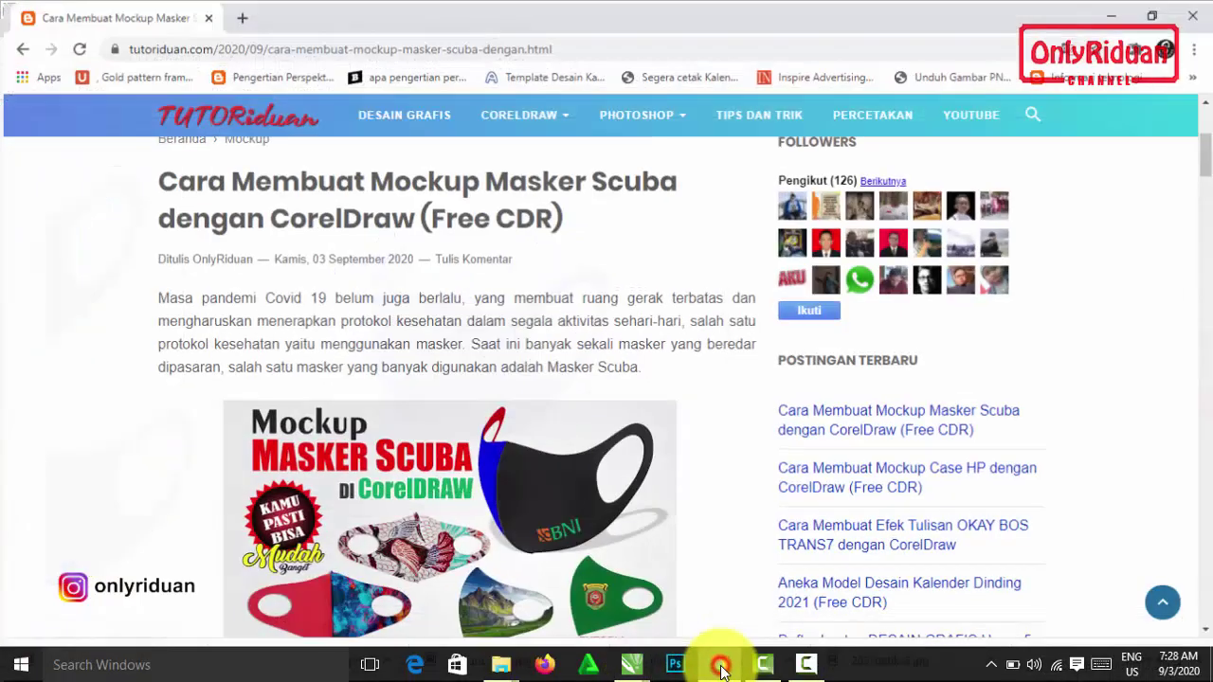
pyautogui.scroll(-5, 496, 344)
pyautogui.scroll(-9, 495, 347)
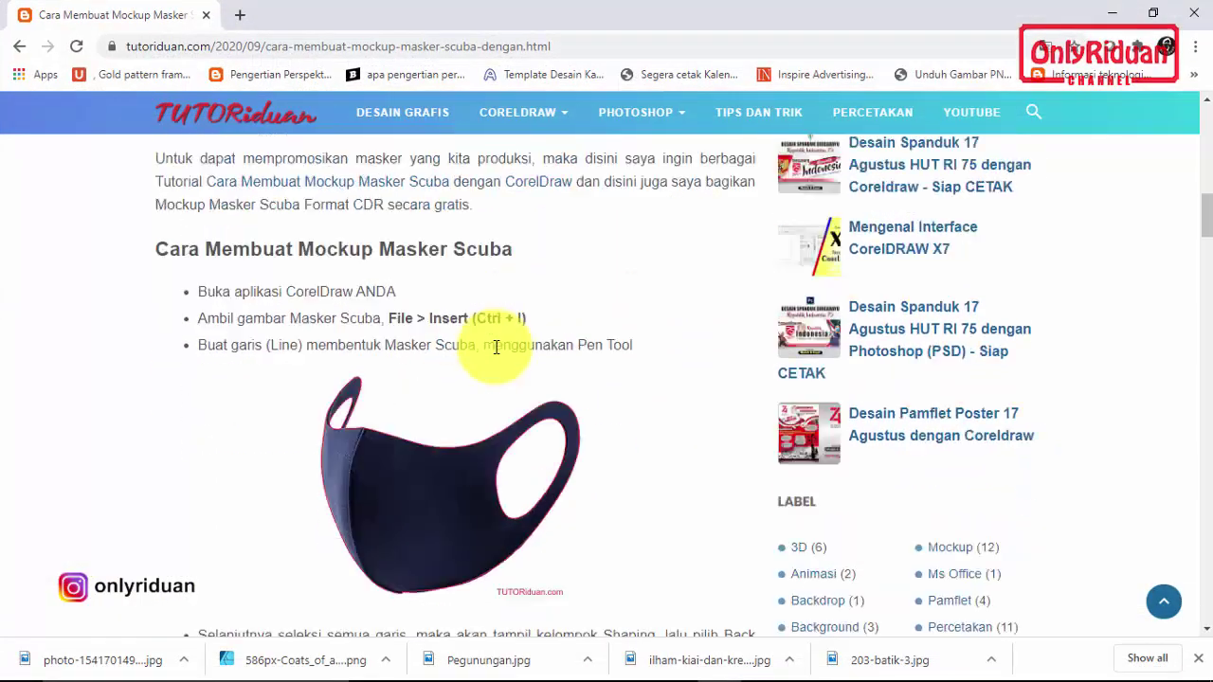
pyautogui.scroll(-10, 496, 347)
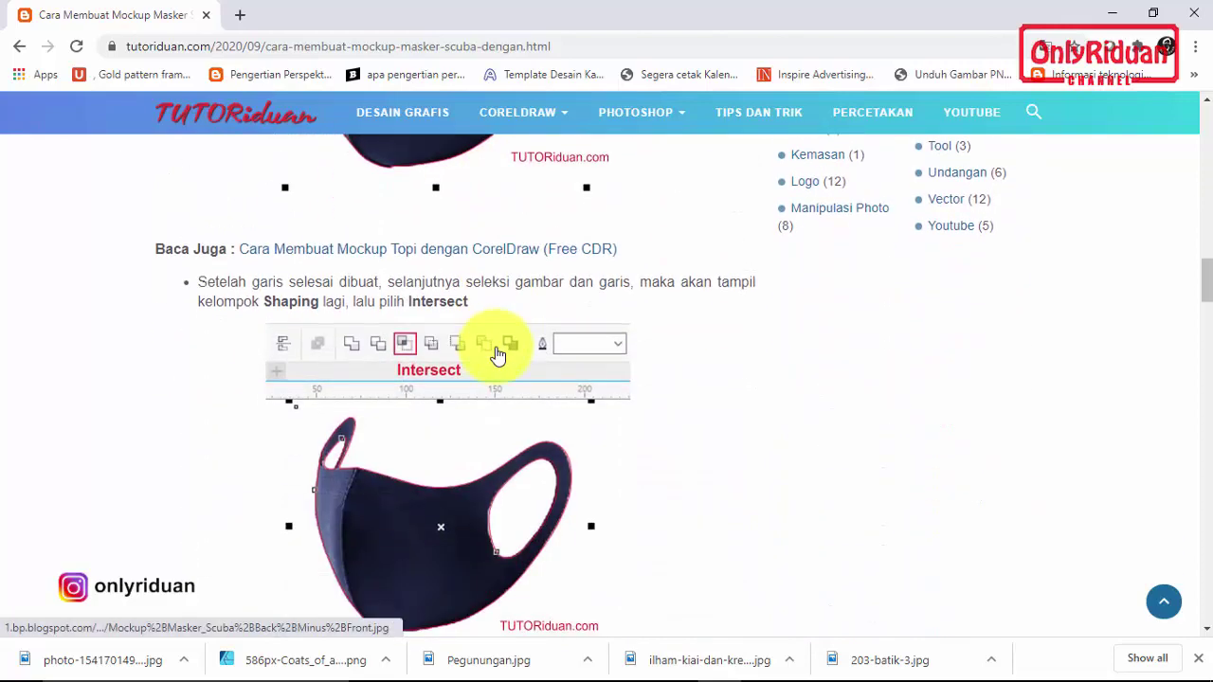
pyautogui.scroll(-8, 499, 357)
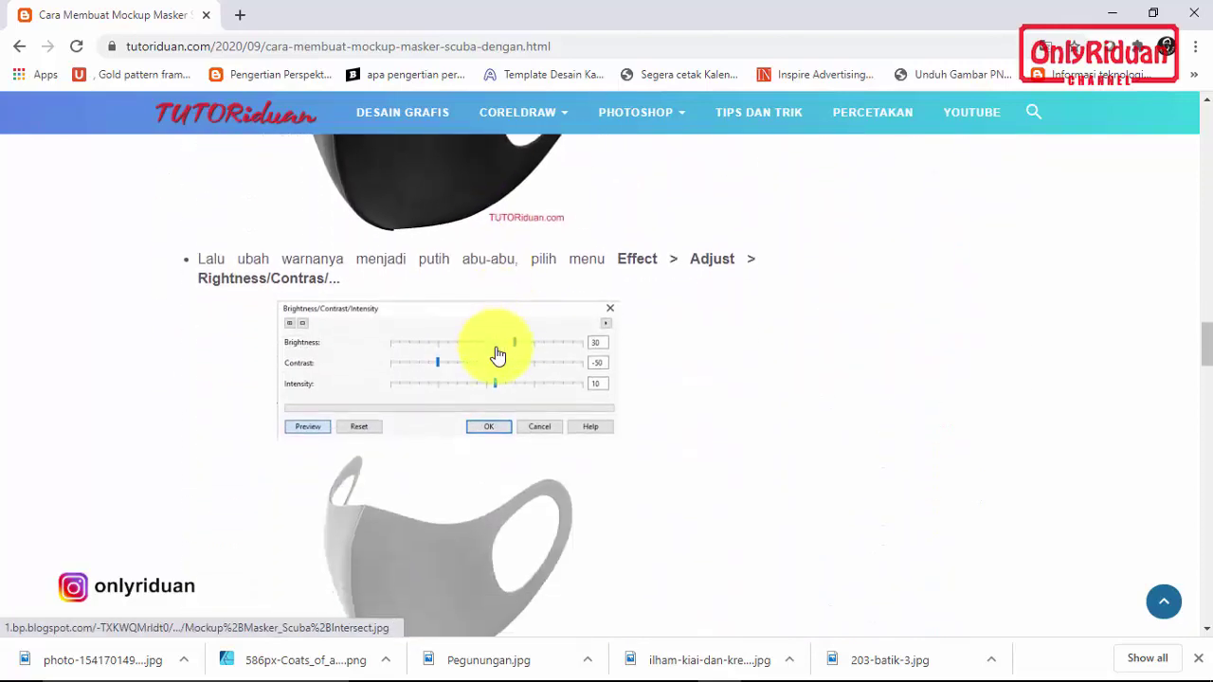
pyautogui.scroll(-10, 498, 356)
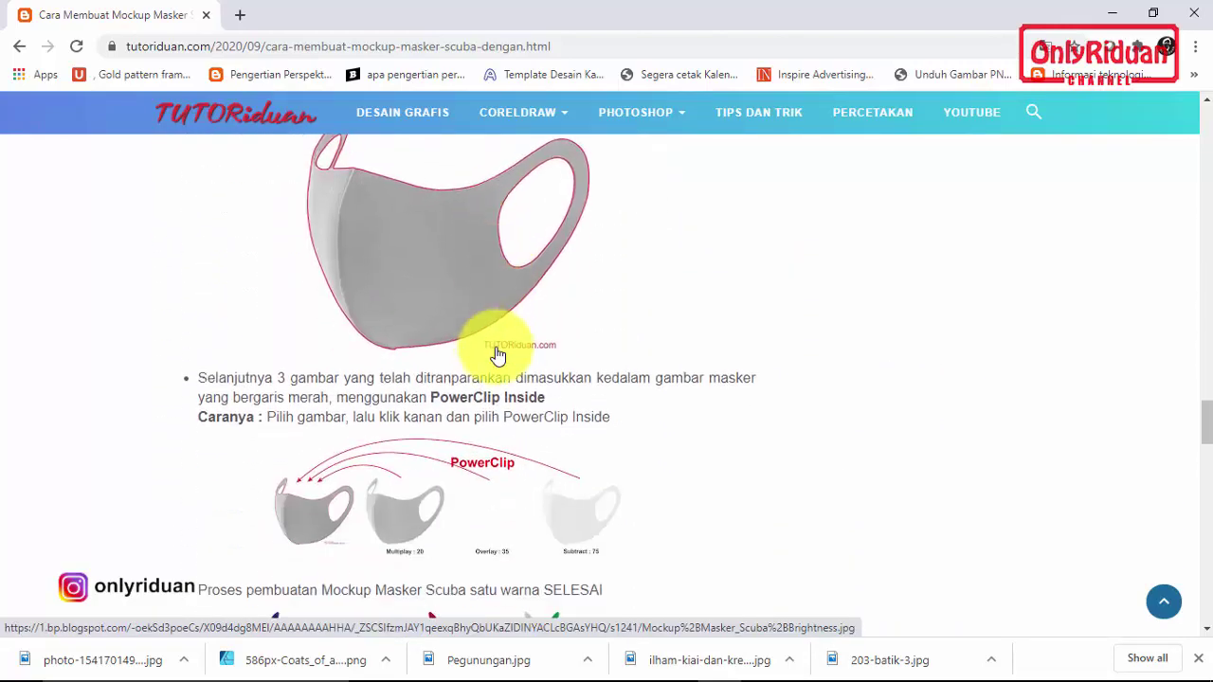
pyautogui.scroll(-1, 455, 343)
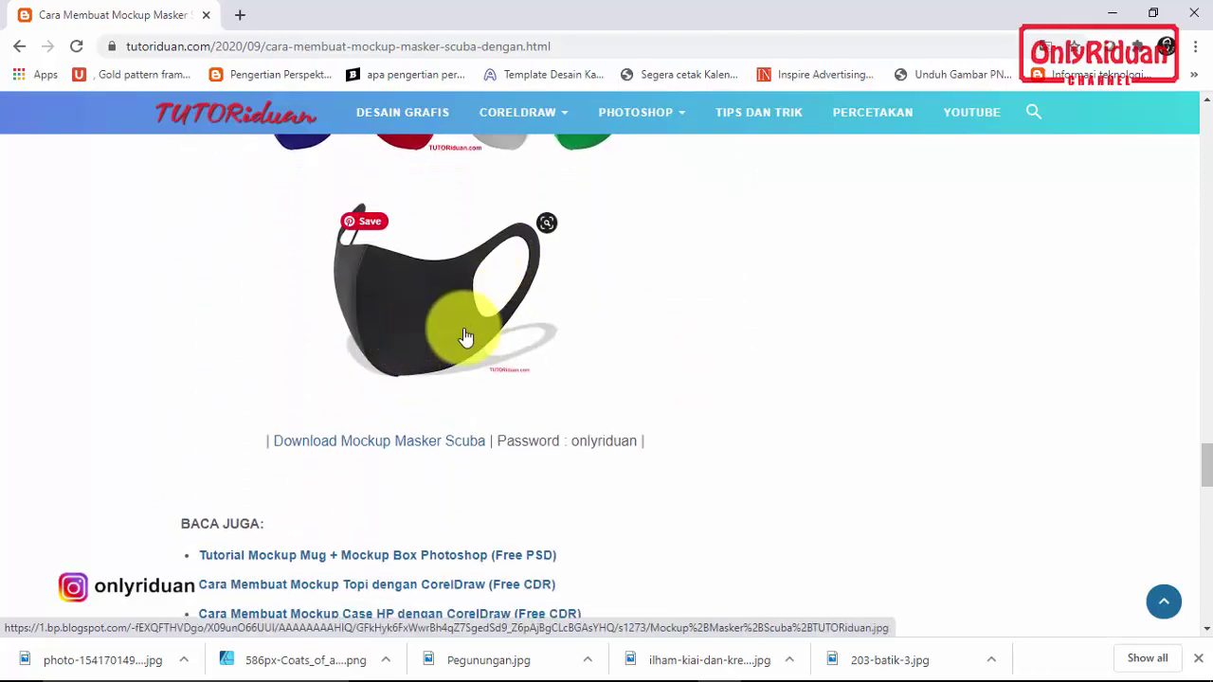
pyautogui.scroll(-1, 417, 353)
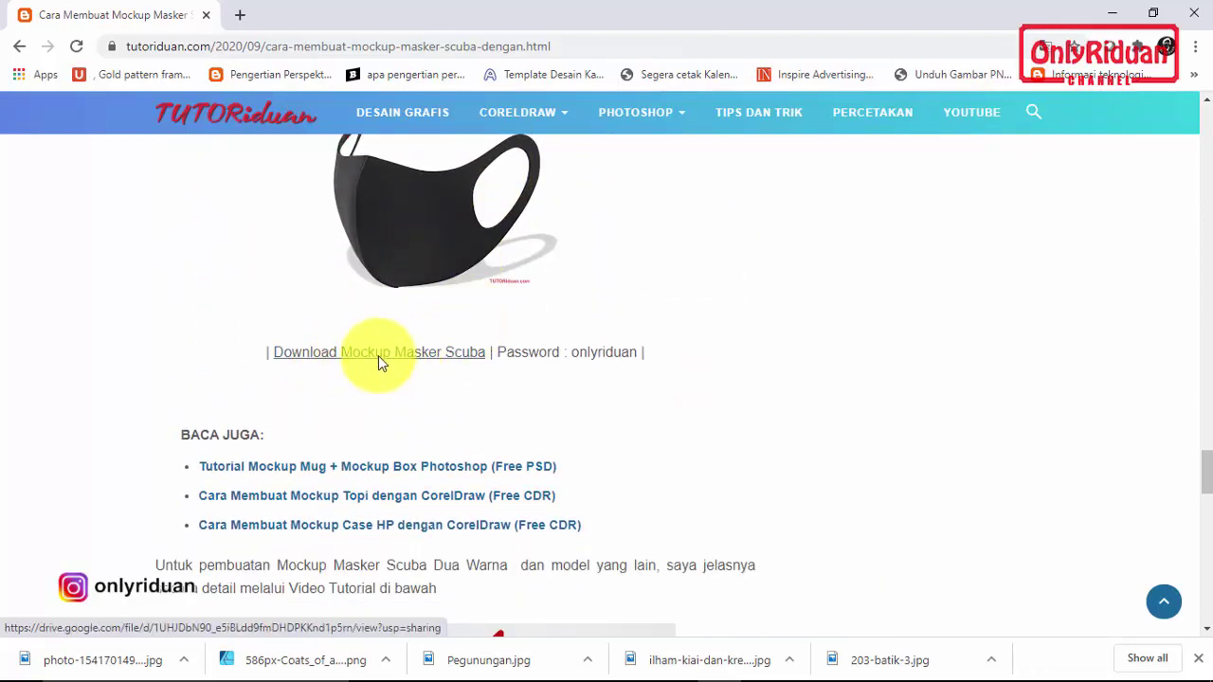
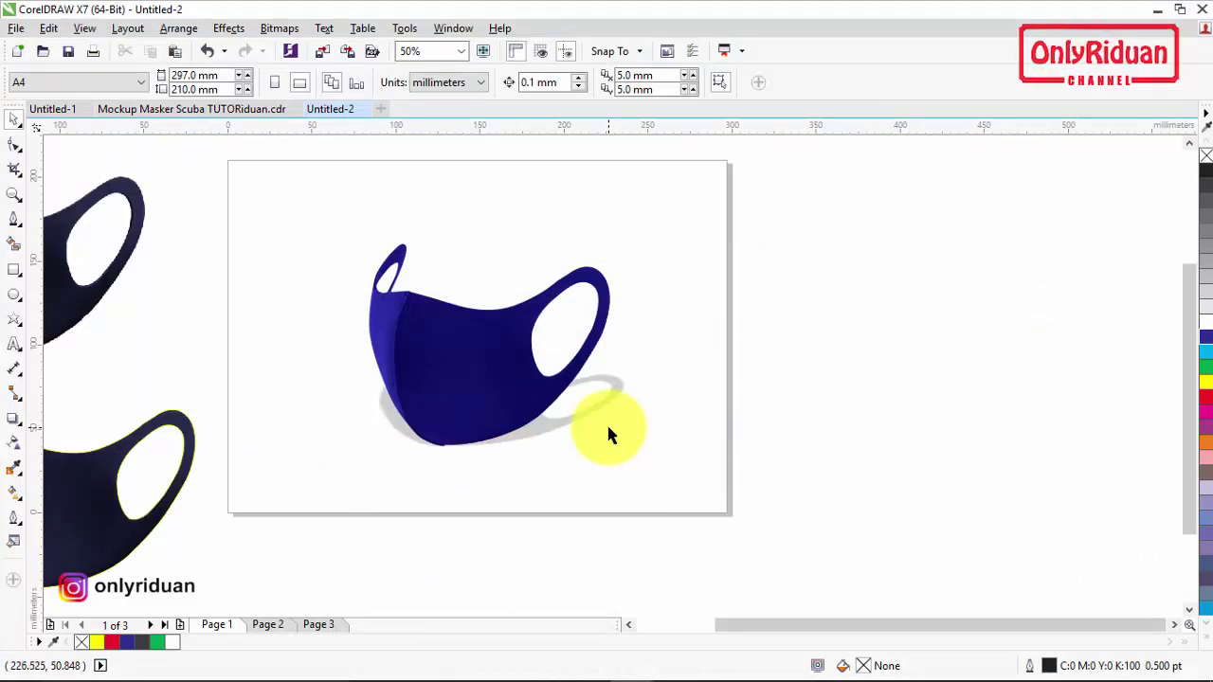
# Move the lower mask photo with its yellow outline about 100 mm to the right and 30 mm down.
pyautogui.click(607, 423)
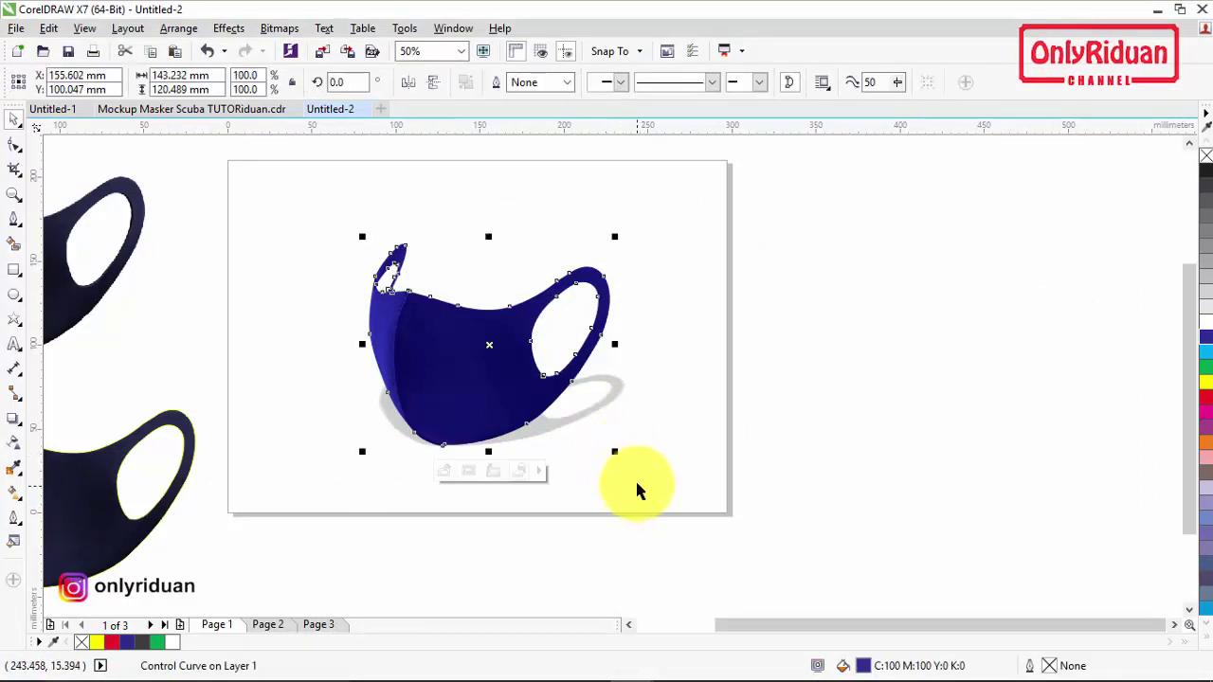
pyautogui.scroll(-1, 637, 488)
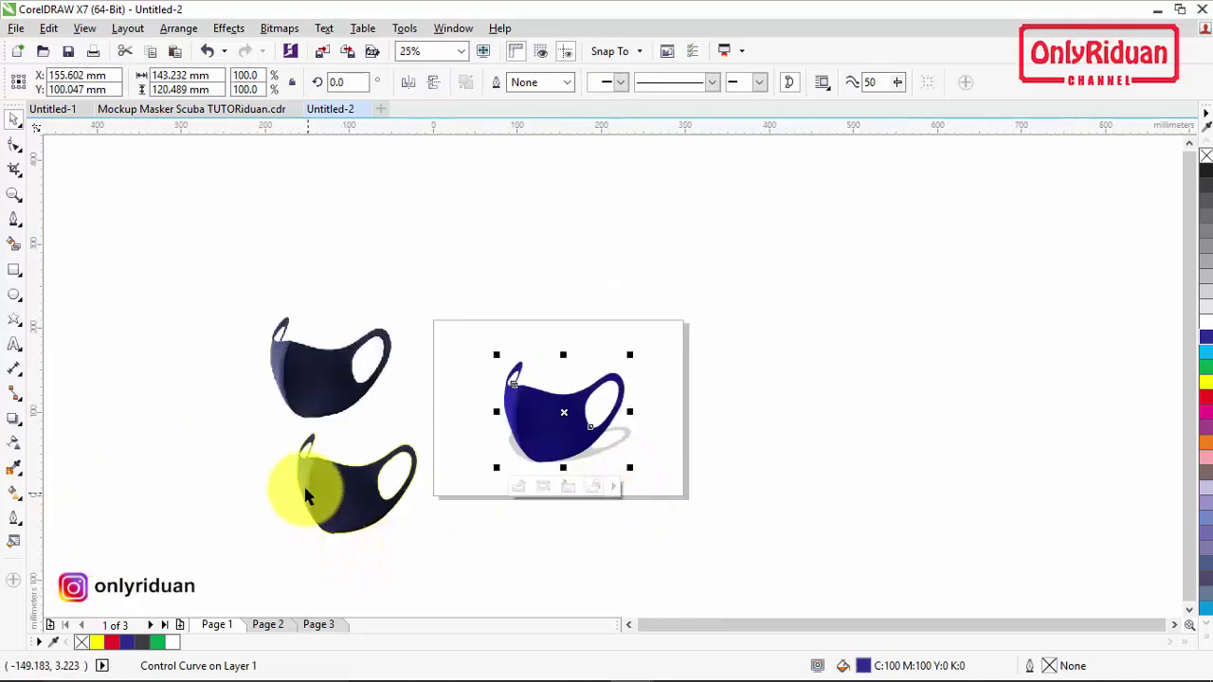
pyautogui.scroll(1, 303, 493)
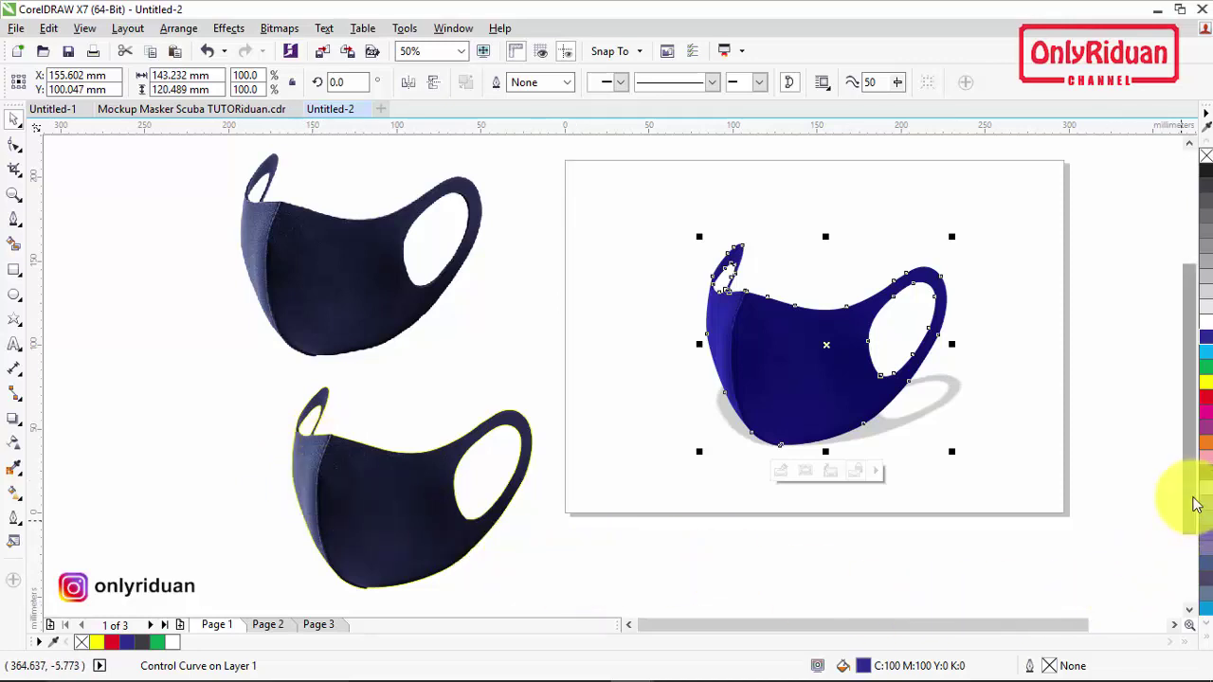
pyautogui.moveTo(1194, 499); pyautogui.dragTo(1194, 530)
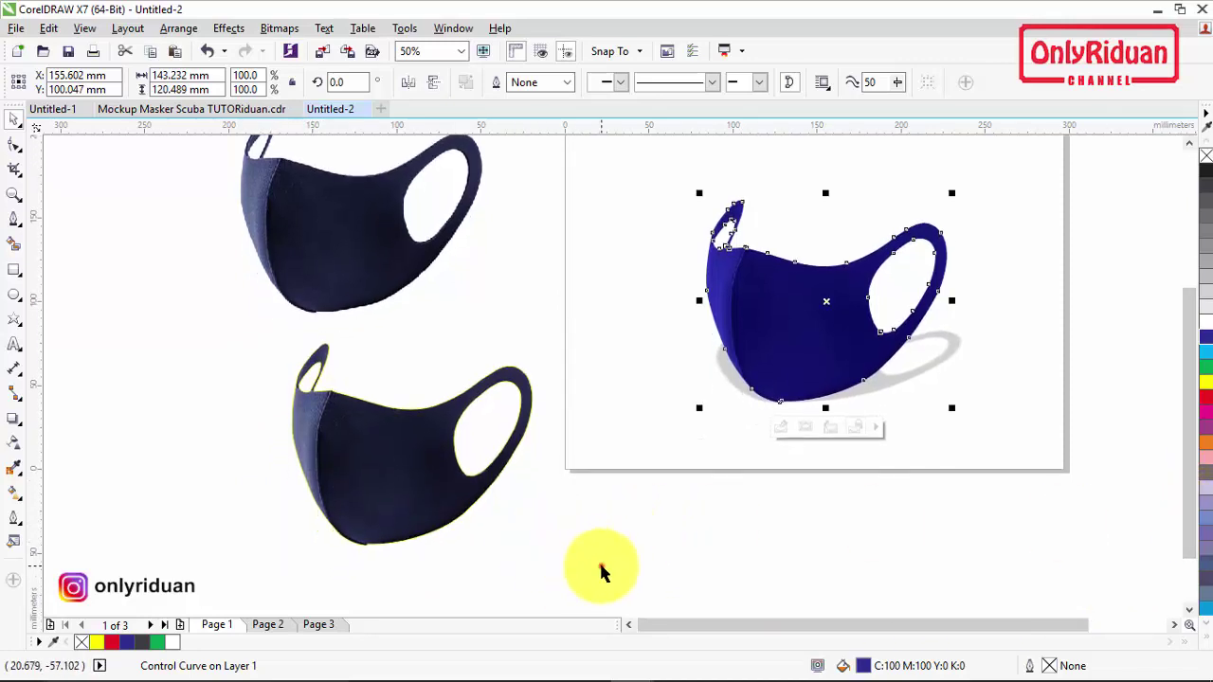
pyautogui.moveTo(598, 566); pyautogui.dragTo(249, 324)
pyautogui.click(1107, 592)
pyautogui.click(1188, 609)
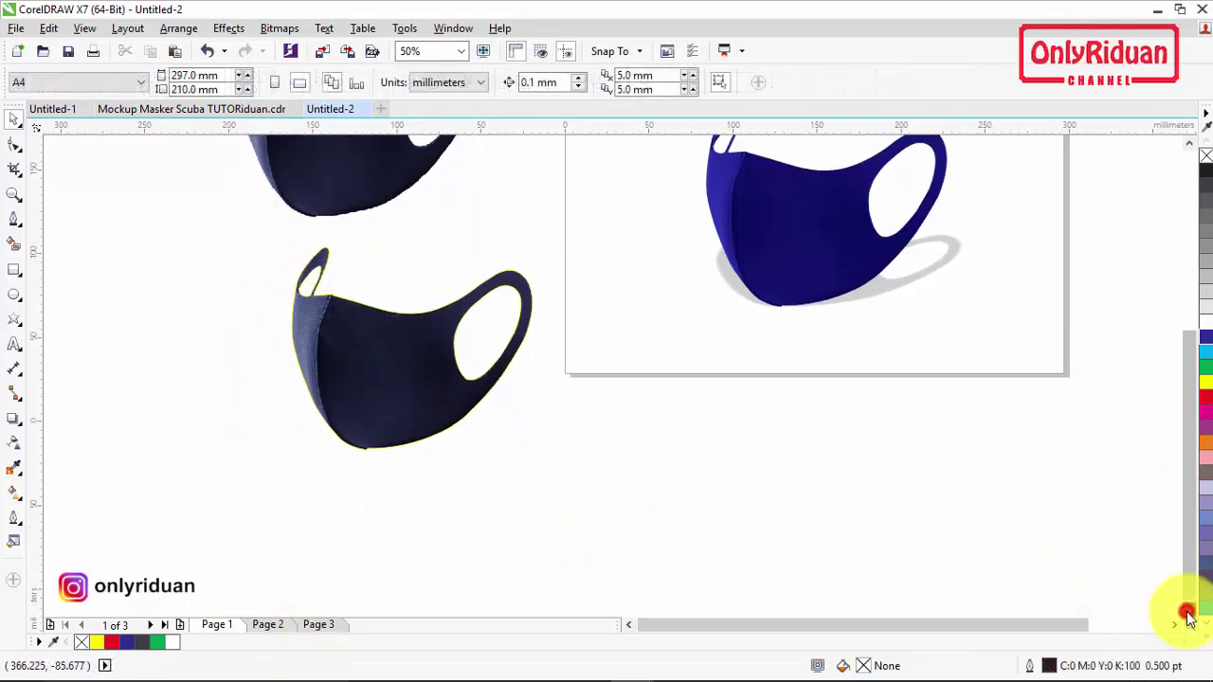
pyautogui.moveTo(199, 235); pyautogui.dragTo(201, 237)
pyautogui.moveTo(319, 344); pyautogui.dragTo(522, 414)
pyautogui.click(747, 495)
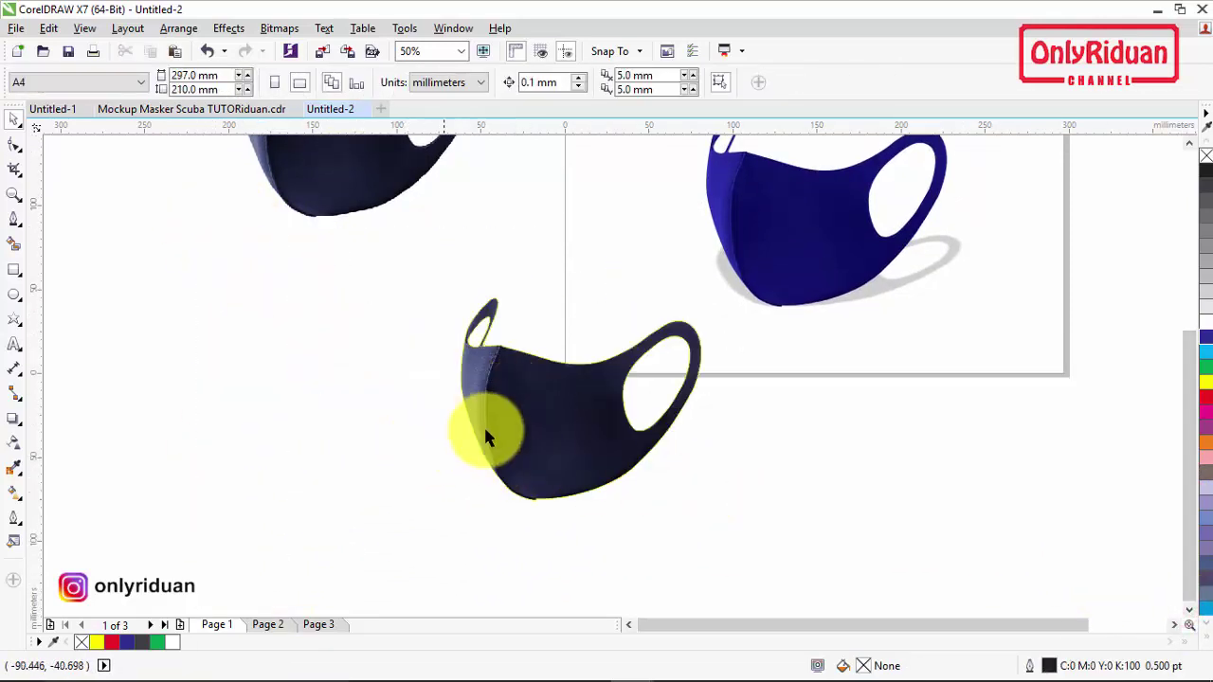
# Trace the upper part of the moved mask's front seam with a Freehand curve about 28 mm tall, starting just above the top edge.
pyautogui.scroll(1, 483, 423)
pyautogui.scroll(1, 503, 274)
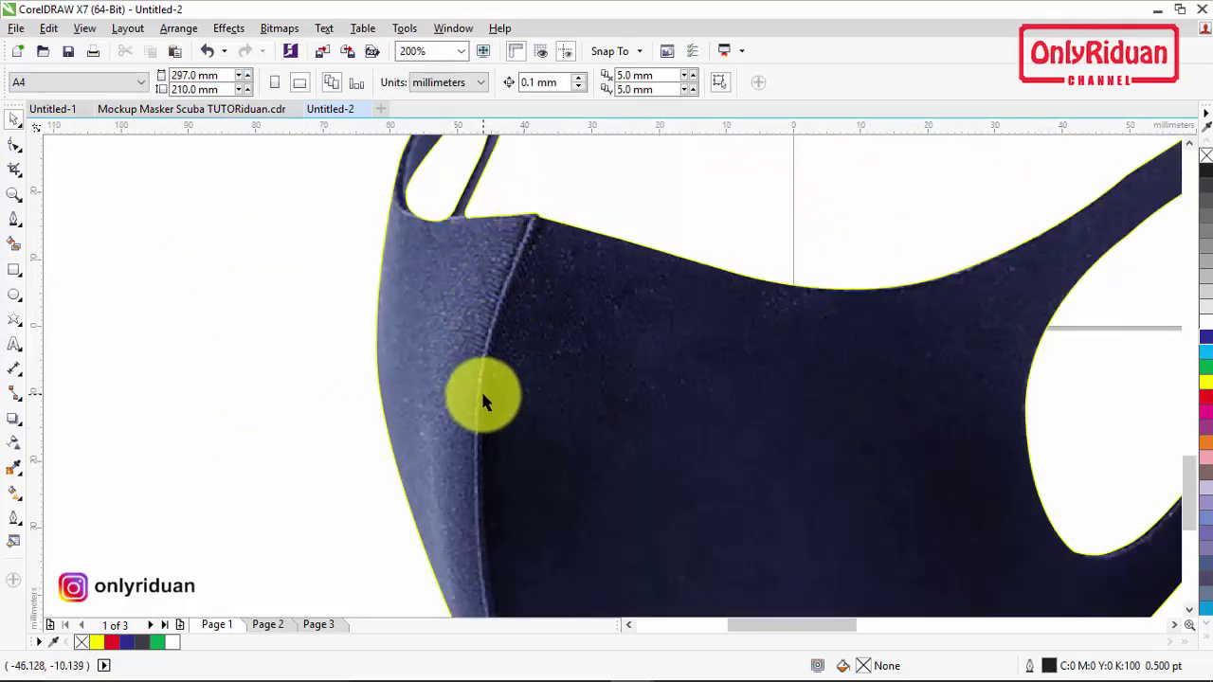
pyautogui.scroll(-1, 481, 393)
pyautogui.scroll(1, 502, 406)
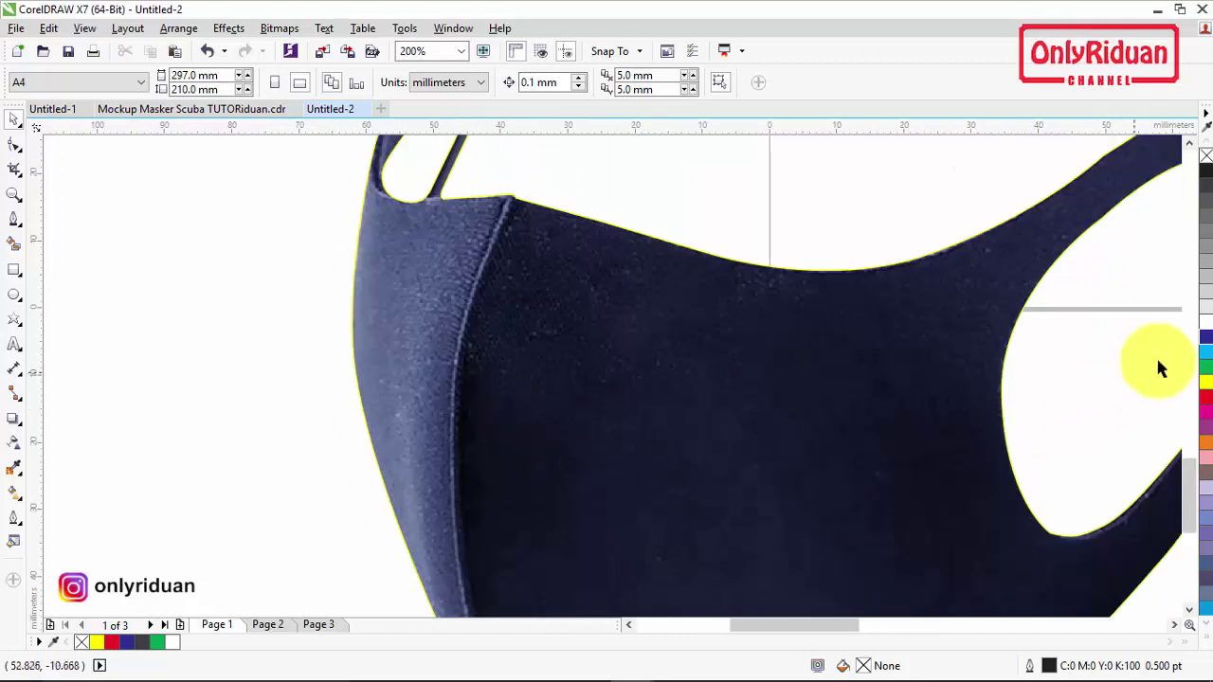
pyautogui.scroll(-1, 1191, 469)
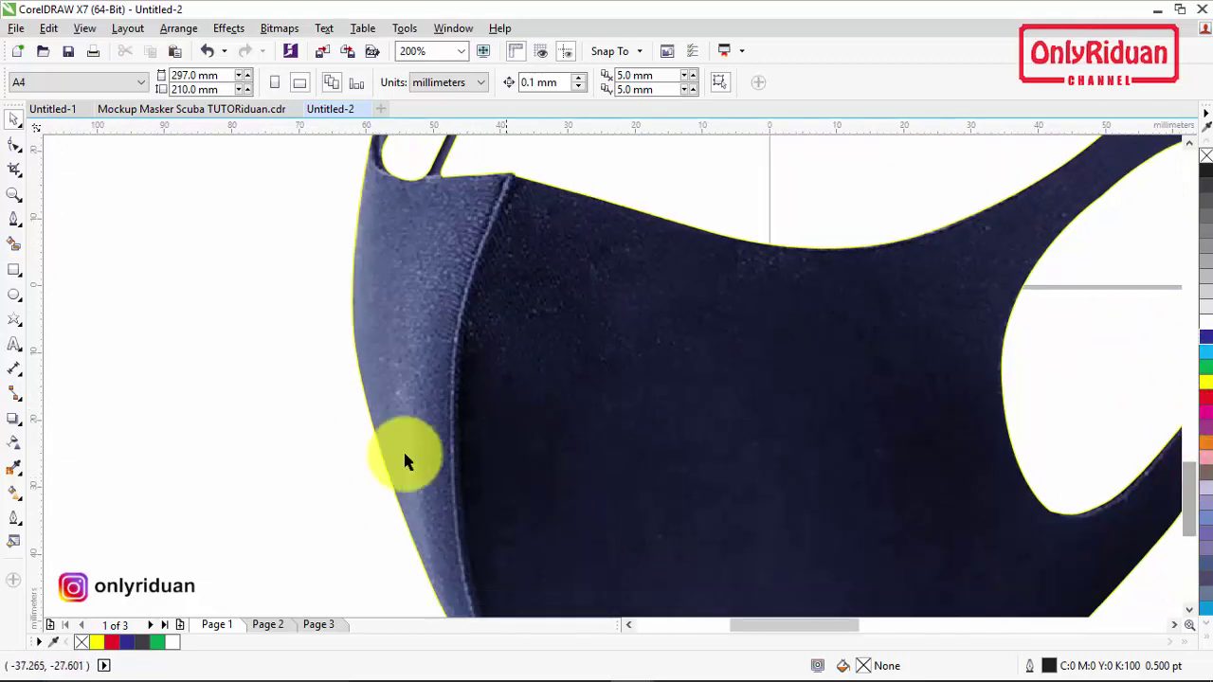
pyautogui.click(16, 222)
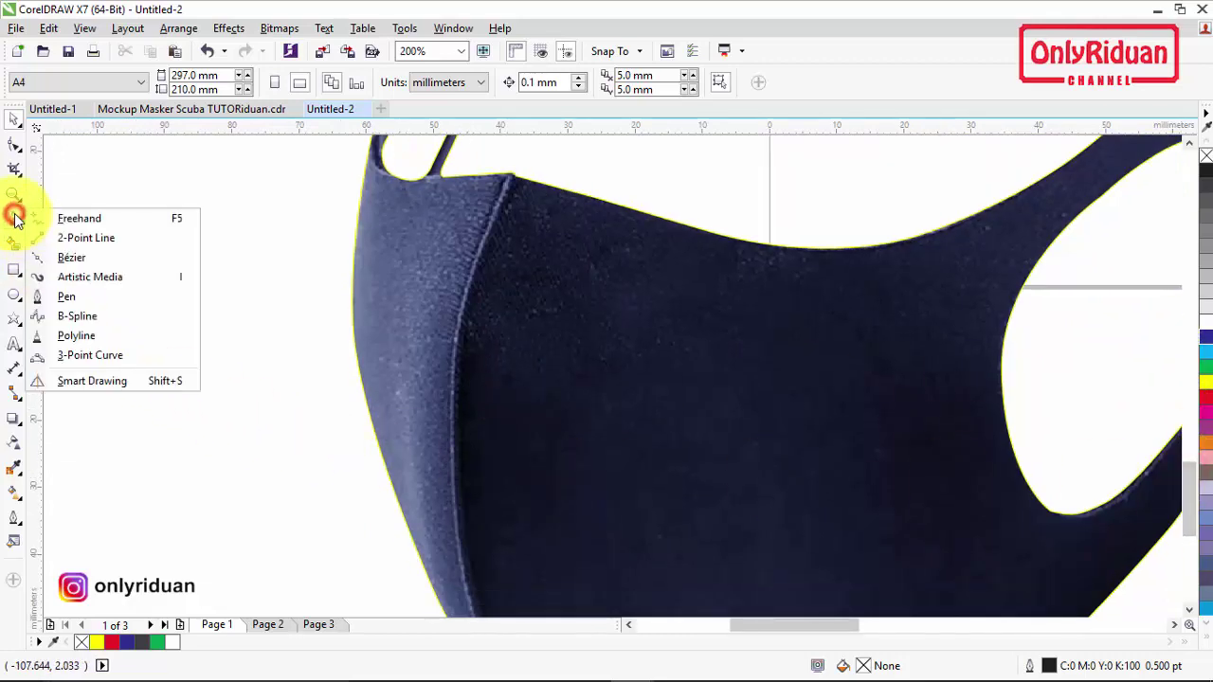
pyautogui.click(66, 220)
pyautogui.scroll(1, 530, 169)
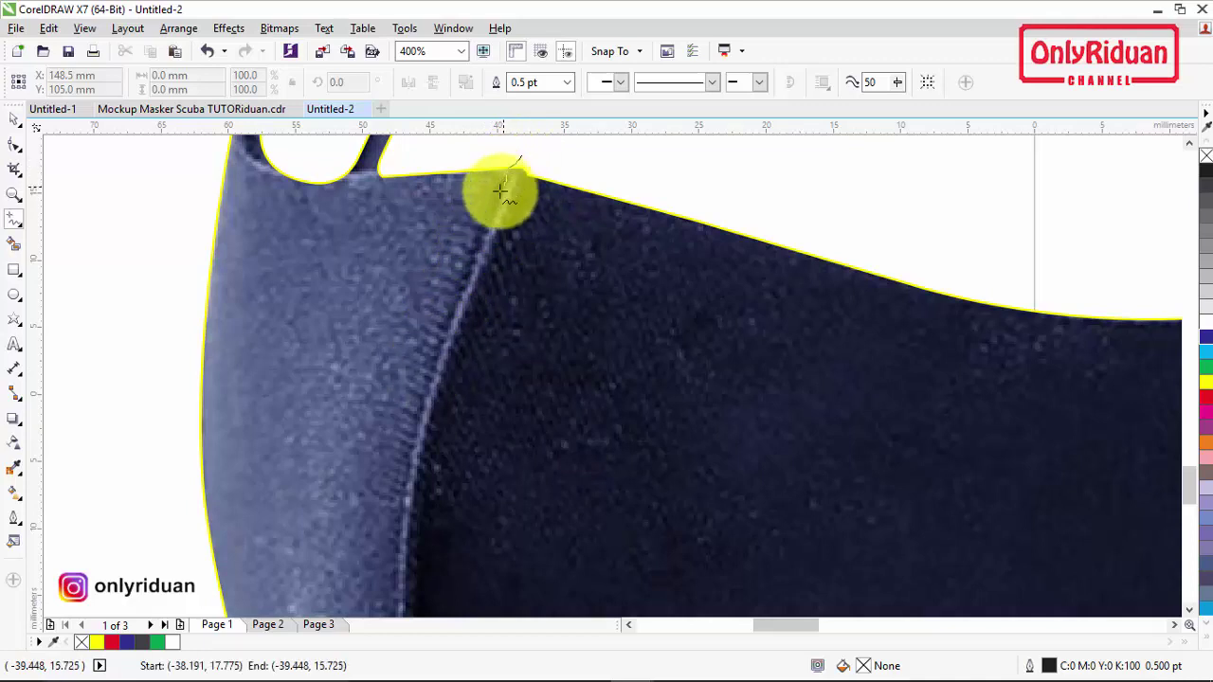
pyautogui.moveTo(495, 202); pyautogui.dragTo(419, 408)
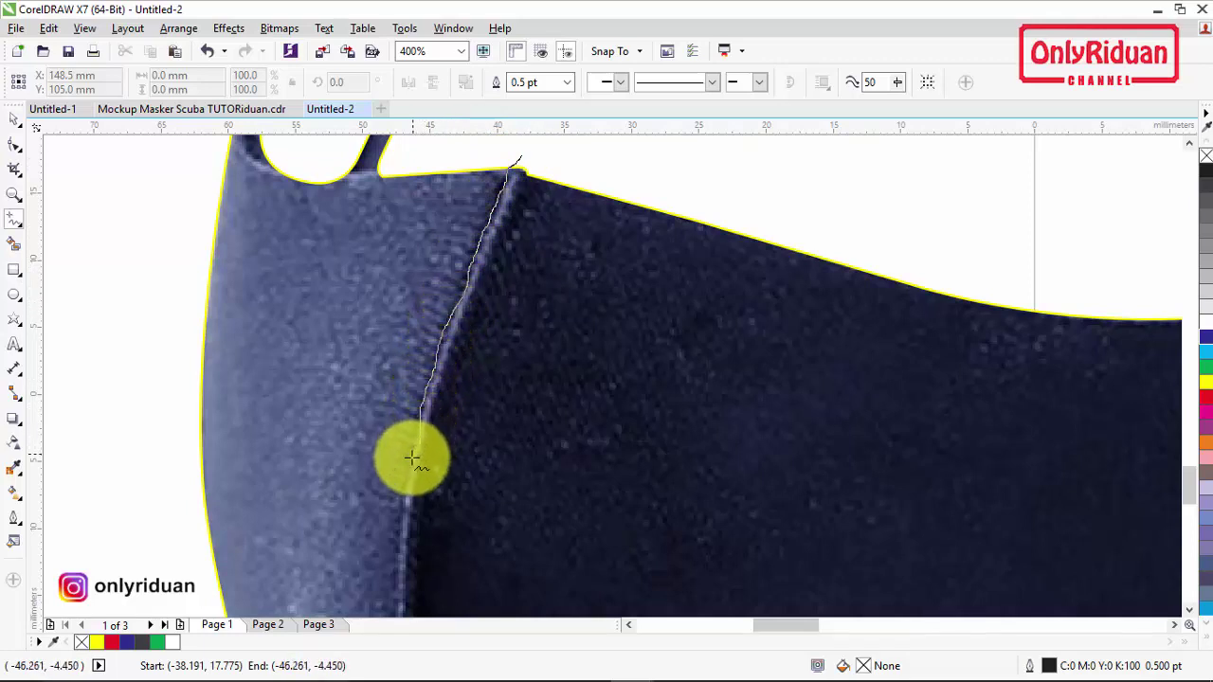
pyautogui.moveTo(408, 474); pyautogui.dragTo(404, 530)
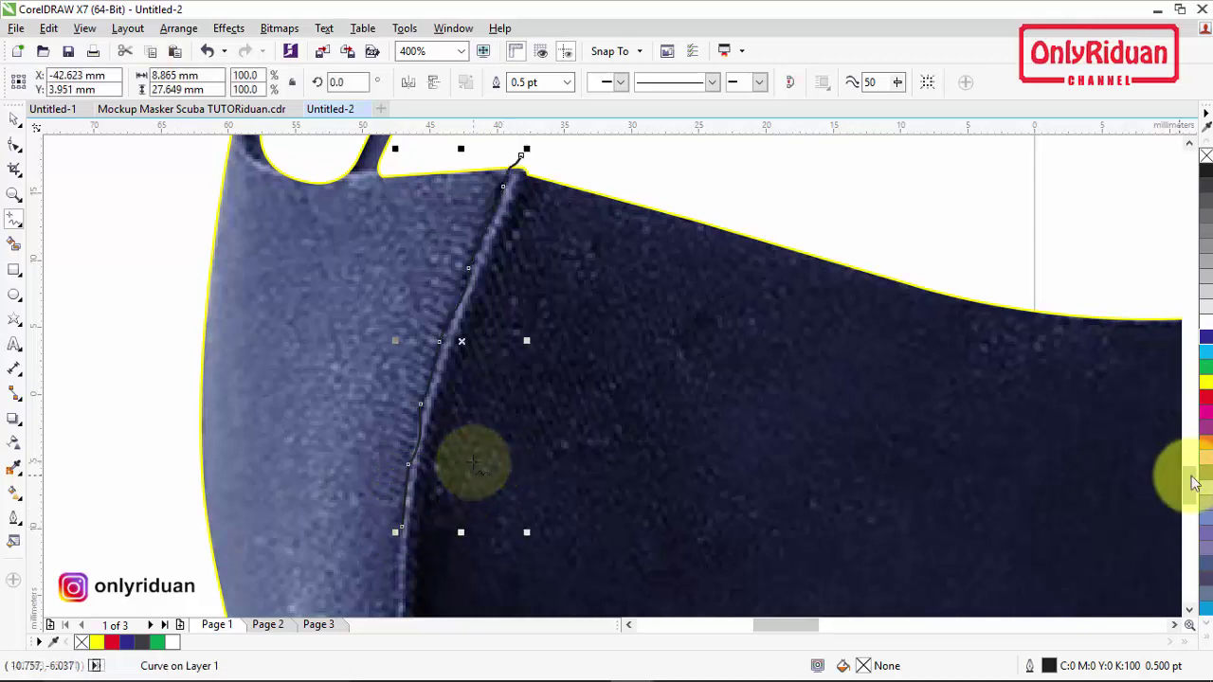
# Extend the freehand curve down the rest of the seam to just past the mask's lower edge, about 80 mm tall overall.
pyautogui.moveTo(1192, 483); pyautogui.dragTo(1191, 500)
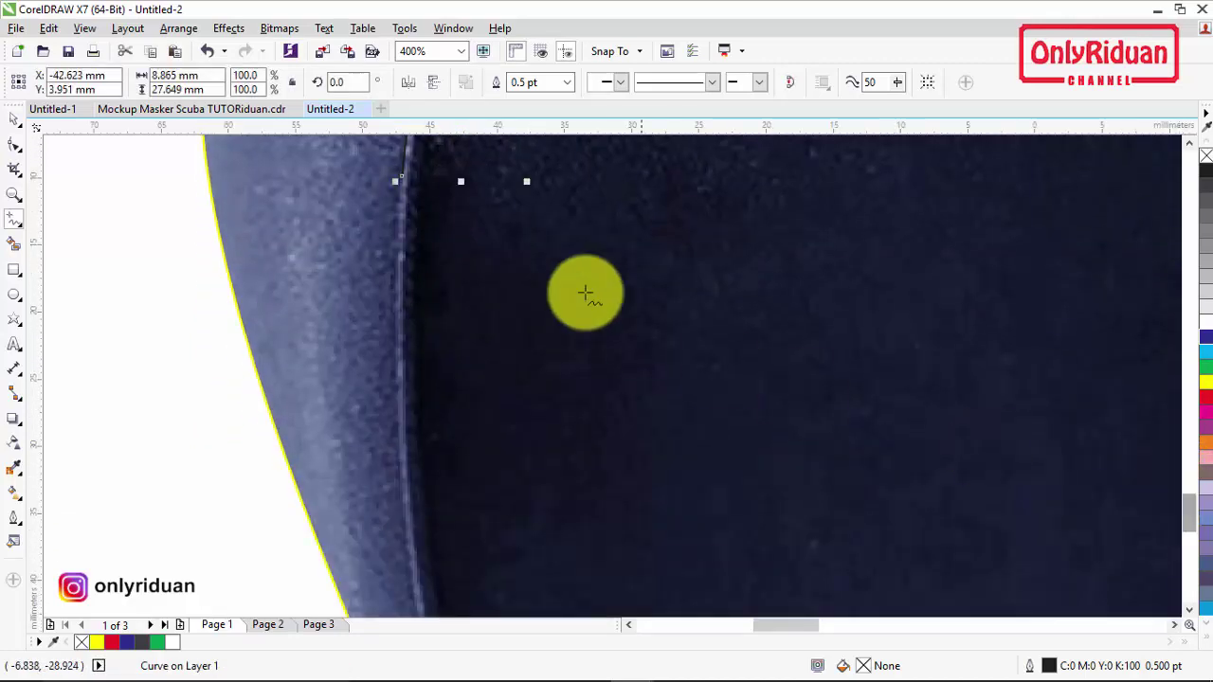
pyautogui.moveTo(403, 176)
pyautogui.mouseDown()
pyautogui.moveTo(396, 373)
pyautogui.moveTo(406, 541)
pyautogui.mouseUp()
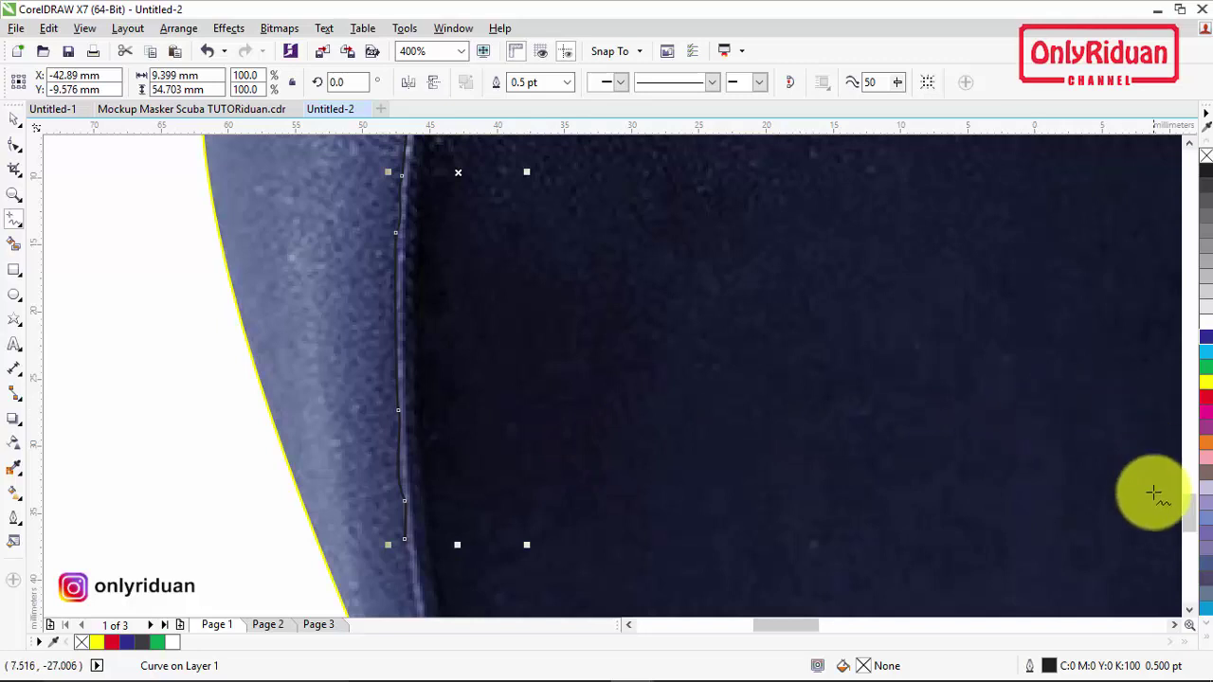
pyautogui.moveTo(1194, 503); pyautogui.dragTo(1192, 515)
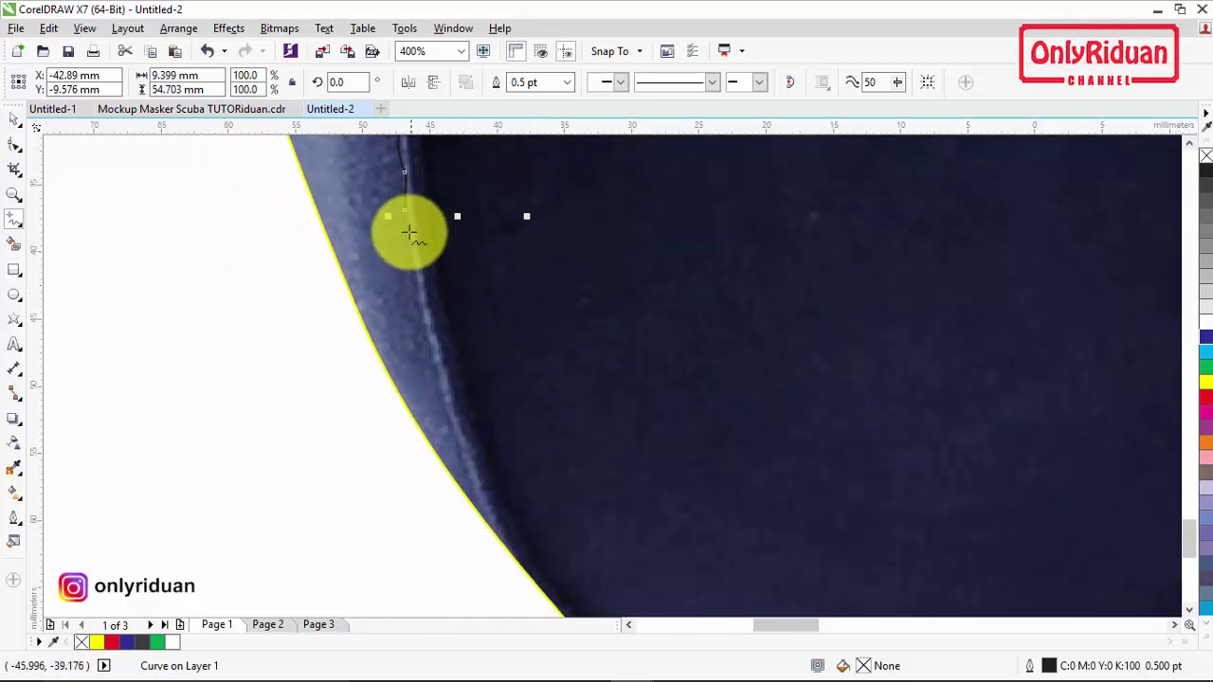
pyautogui.click(404, 214)
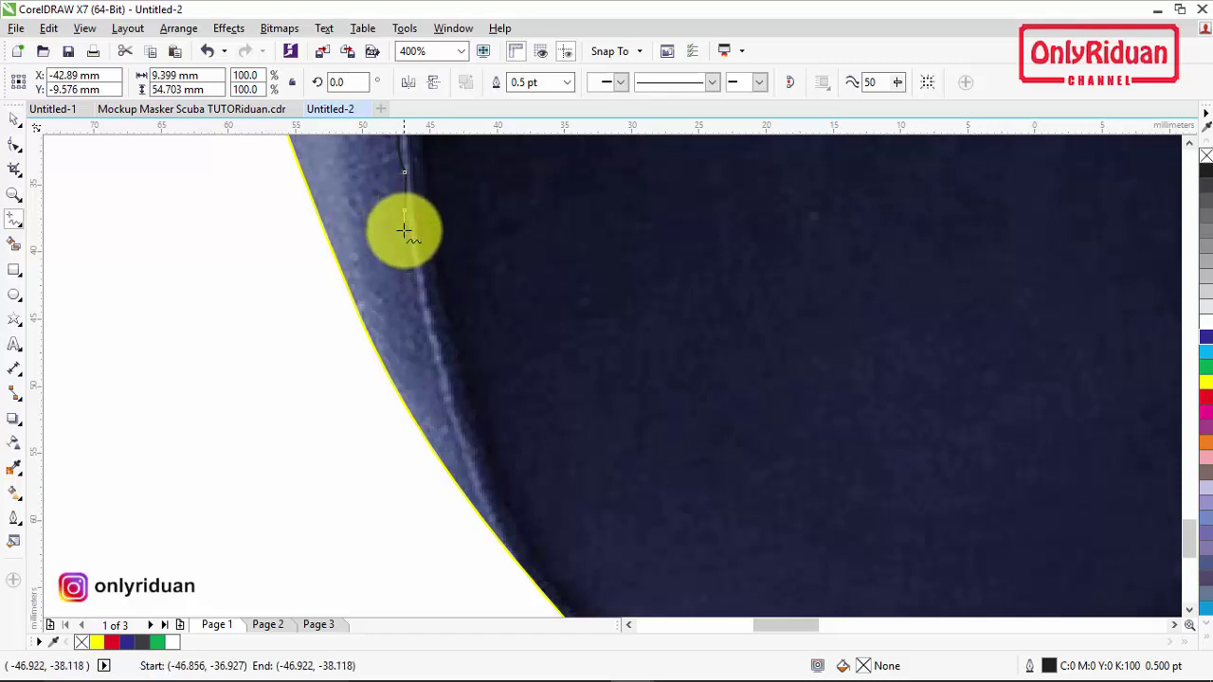
pyautogui.moveTo(406, 243); pyautogui.dragTo(433, 364)
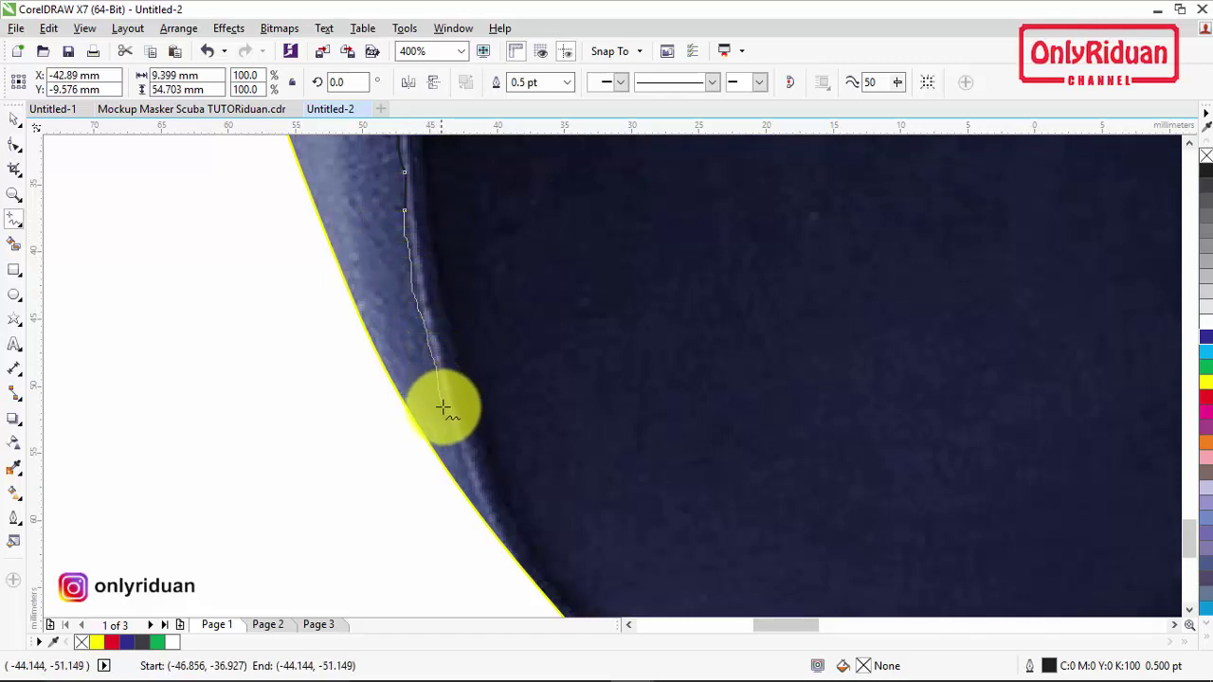
pyautogui.moveTo(442, 406); pyautogui.dragTo(454, 432)
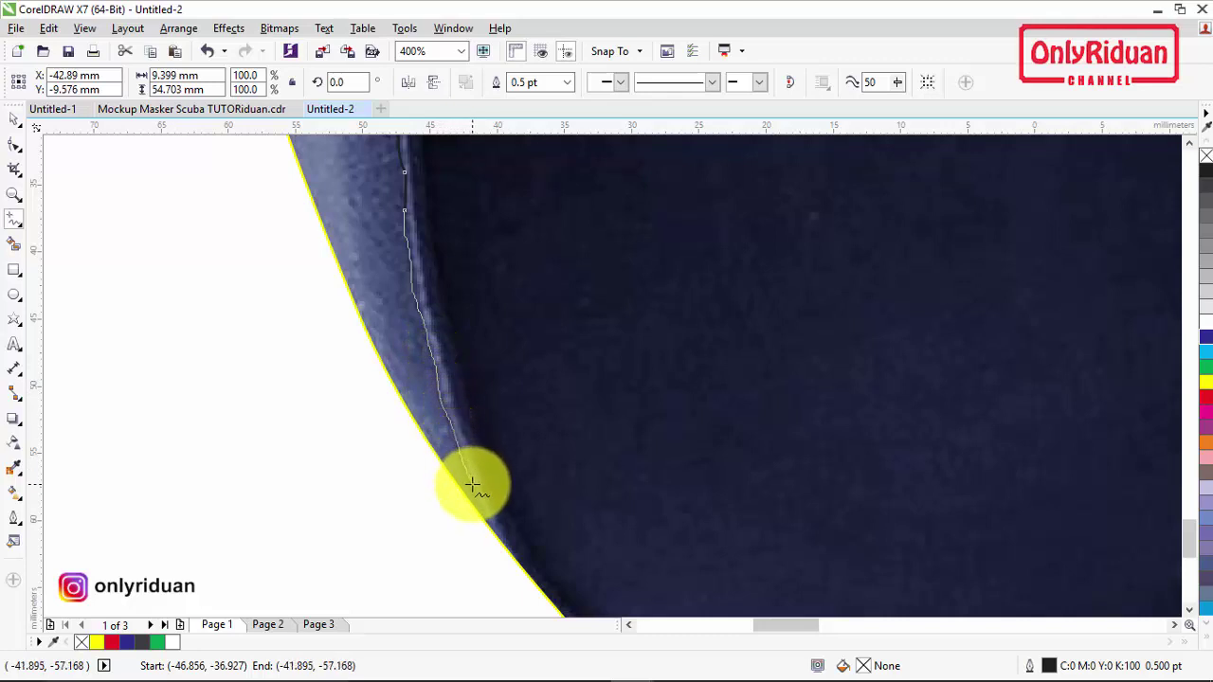
pyautogui.moveTo(475, 500); pyautogui.dragTo(477, 534)
pyautogui.scroll(-1, 482, 478)
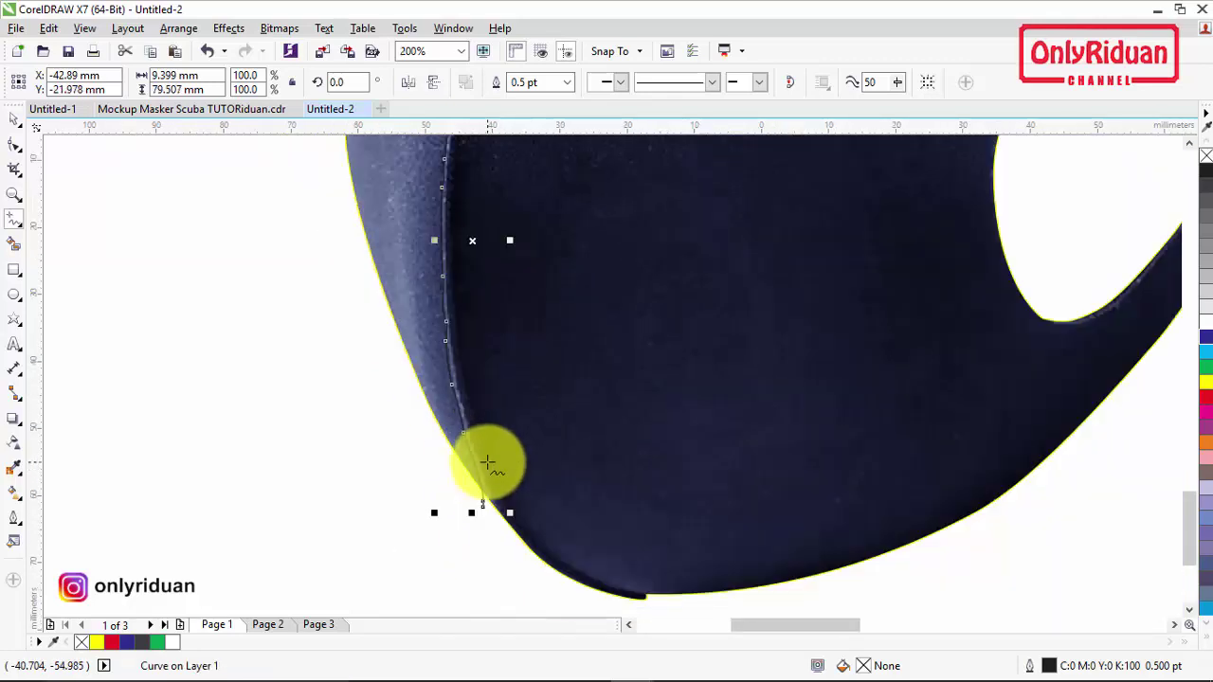
pyautogui.scroll(-1, 487, 462)
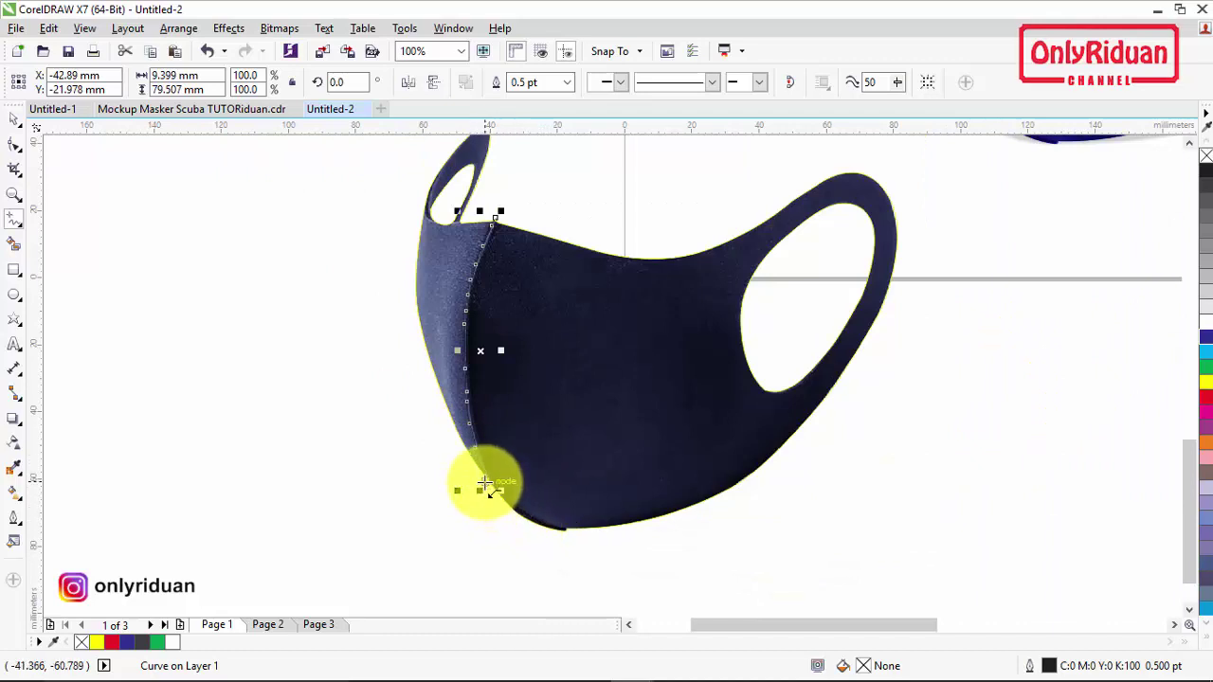
# Close the seam curve with a loose freehand loop around the mask's front panel and ear strap, about 161 by 133 mm overall.
pyautogui.moveTo(485, 485)
pyautogui.mouseDown()
pyautogui.moveTo(482, 547)
pyautogui.moveTo(526, 564)
pyautogui.moveTo(658, 578)
pyautogui.moveTo(781, 550)
pyautogui.moveTo(948, 457)
pyautogui.moveTo(1004, 315)
pyautogui.moveTo(994, 221)
pyautogui.moveTo(944, 155)
pyautogui.moveTo(819, 133)
pyautogui.moveTo(687, 149)
pyautogui.moveTo(611, 163)
pyautogui.moveTo(486, 223)
pyautogui.mouseUp()
pyautogui.click(14, 119)
pyautogui.click(102, 194)
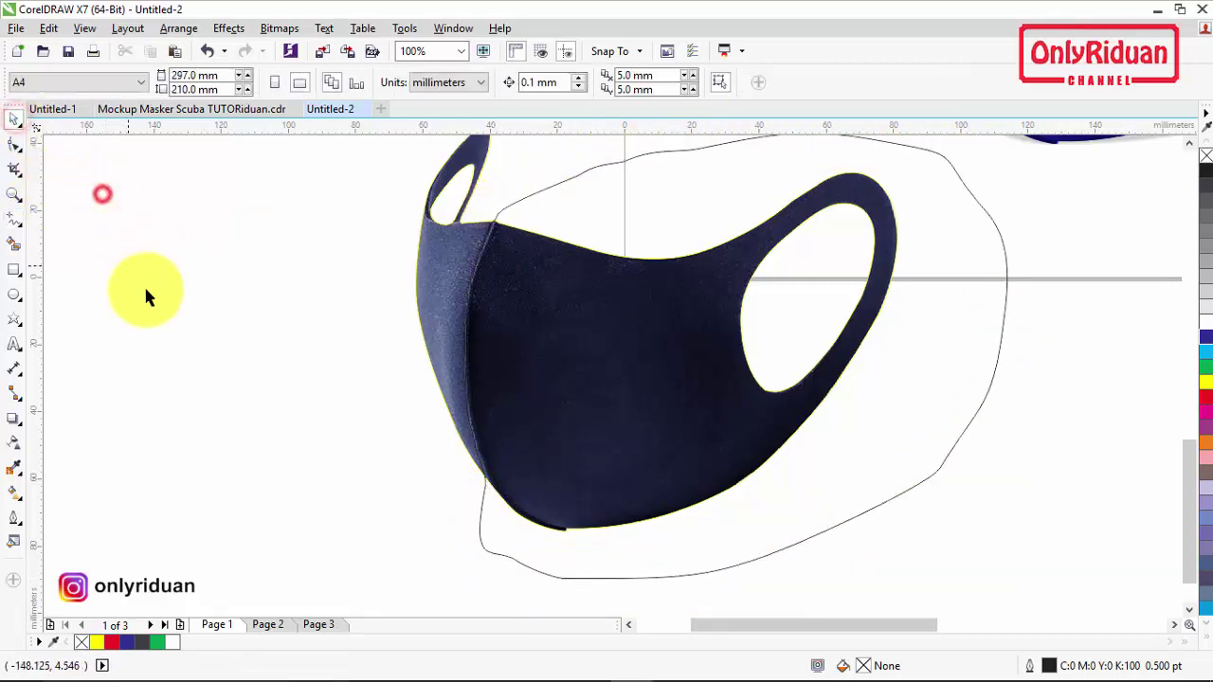
pyautogui.click(689, 195)
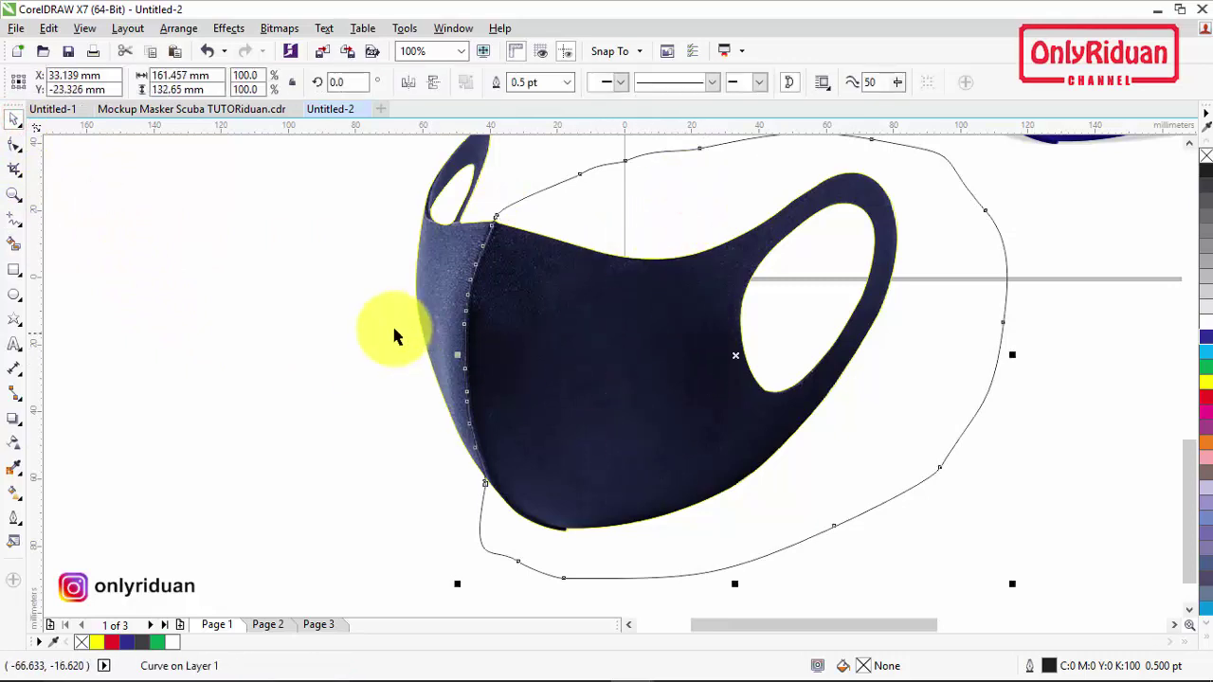
pyautogui.moveTo(436, 289); pyautogui.dragTo(369, 284)
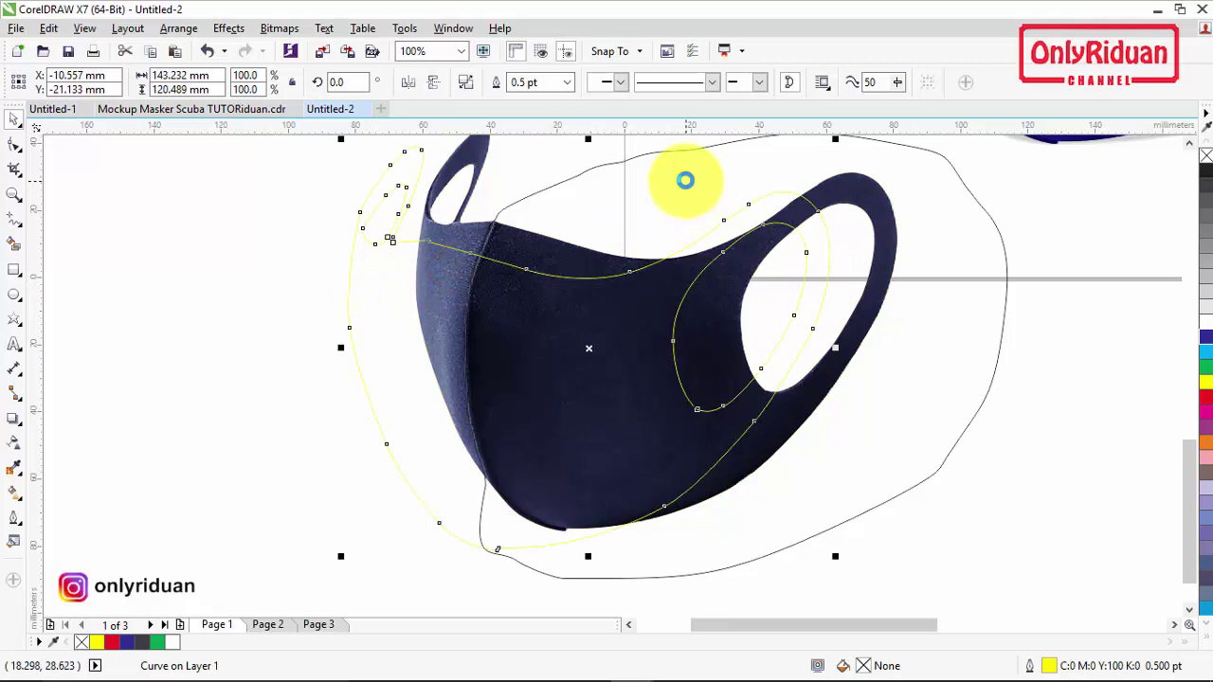
pyautogui.click(243, 265)
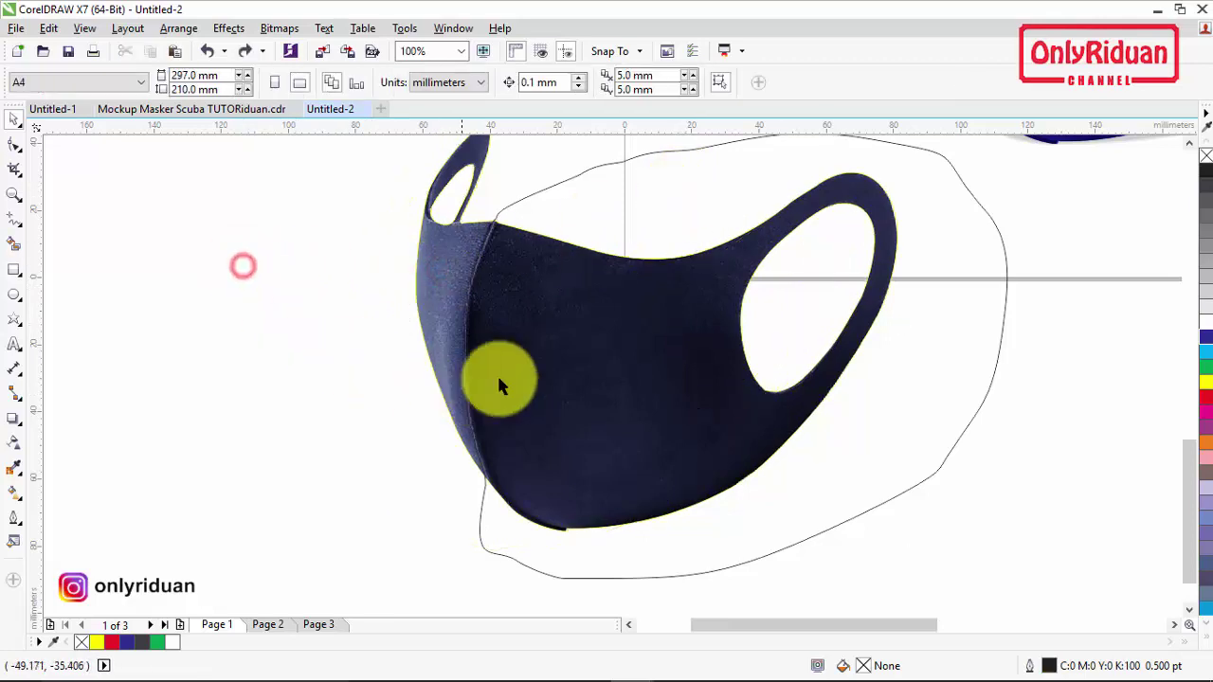
# Trim the yellow mask outline with the closed freehand loop so that only the narrow side panel's outline is left.
pyautogui.click(603, 165)
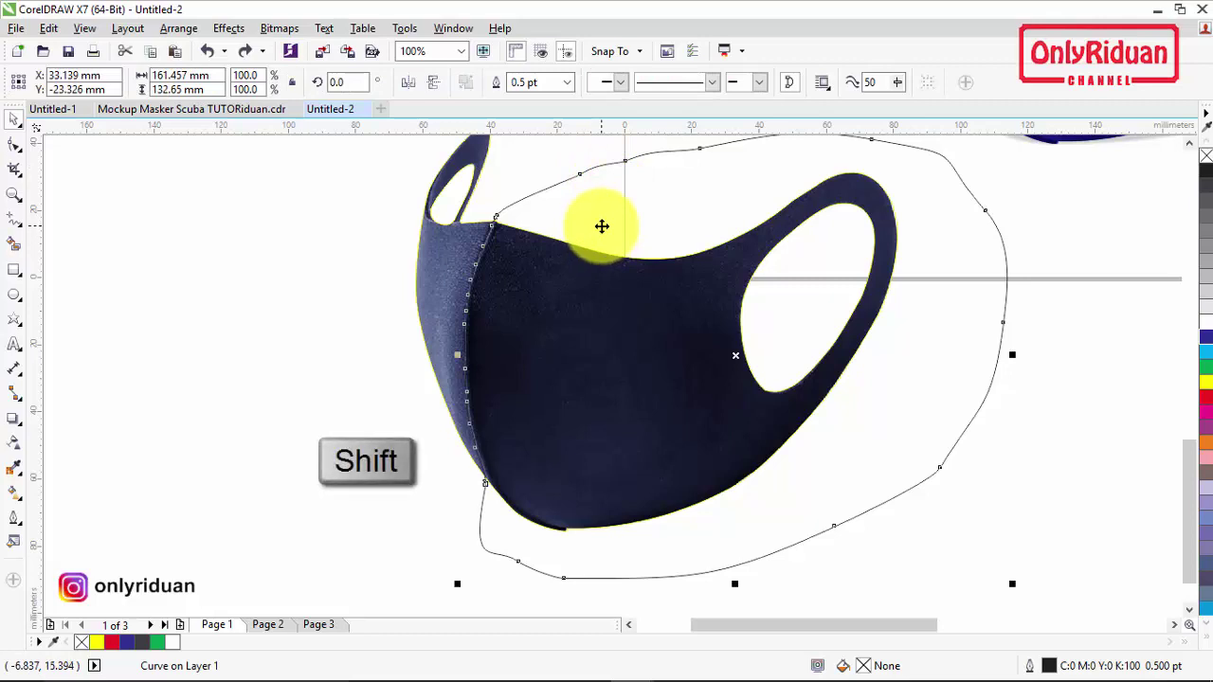
pyautogui.keyDown('shift'); pyautogui.click(433, 211); pyautogui.keyUp('shift')
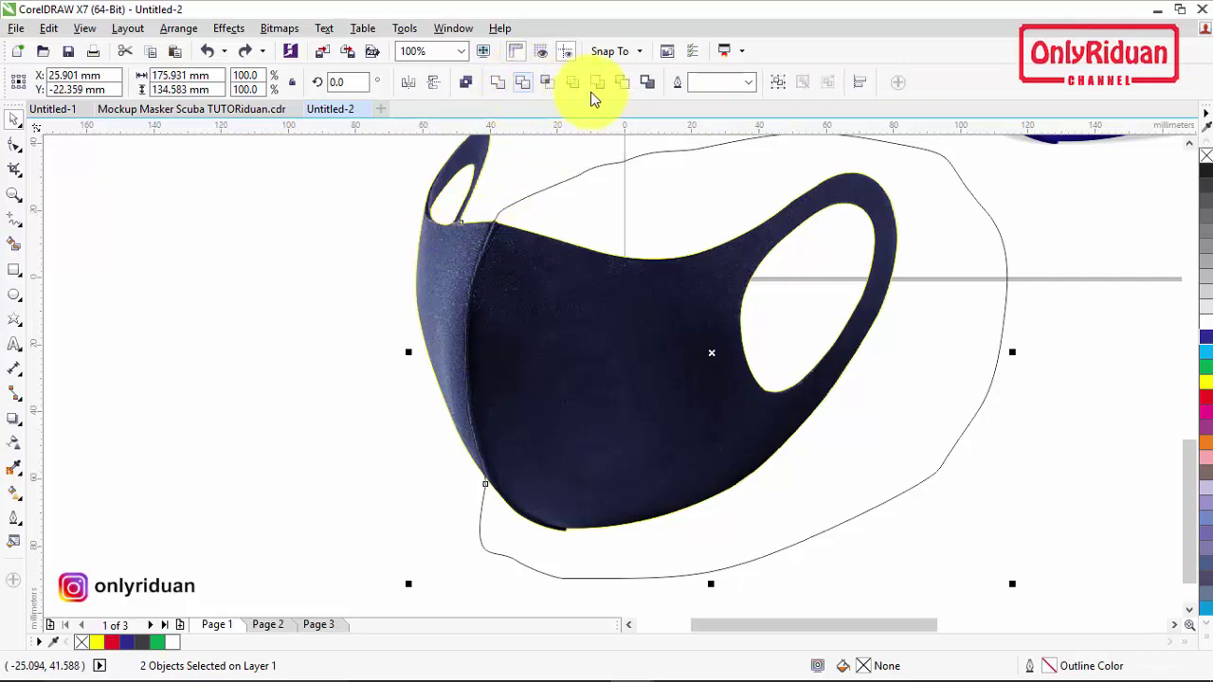
pyautogui.click(524, 84)
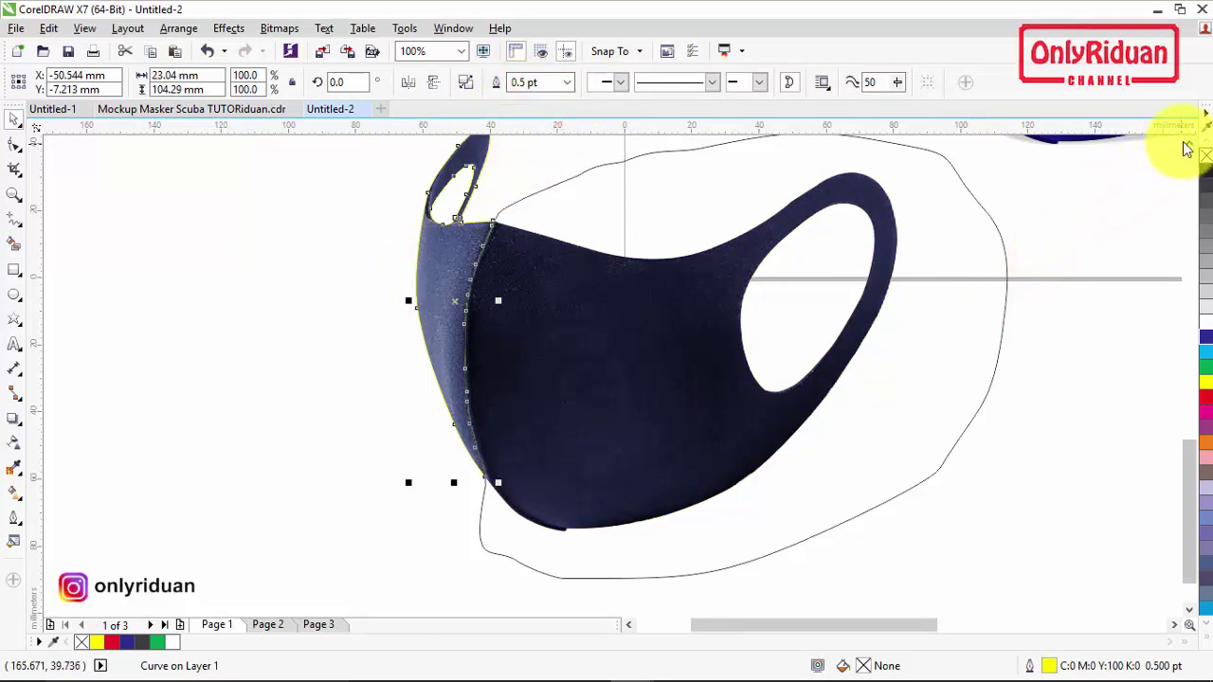
pyautogui.scroll(1, 1185, 151)
pyautogui.click(370, 249)
pyautogui.moveTo(444, 289); pyautogui.dragTo(338, 299)
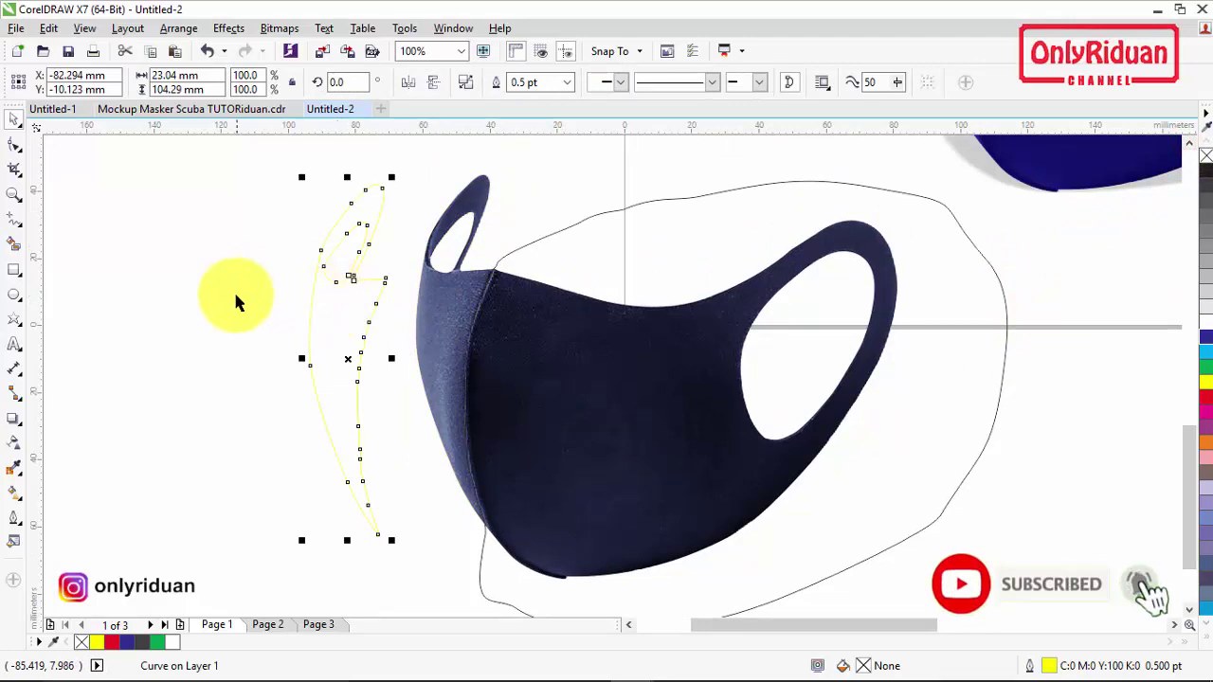
pyautogui.hotkey('ctrl', 'z')
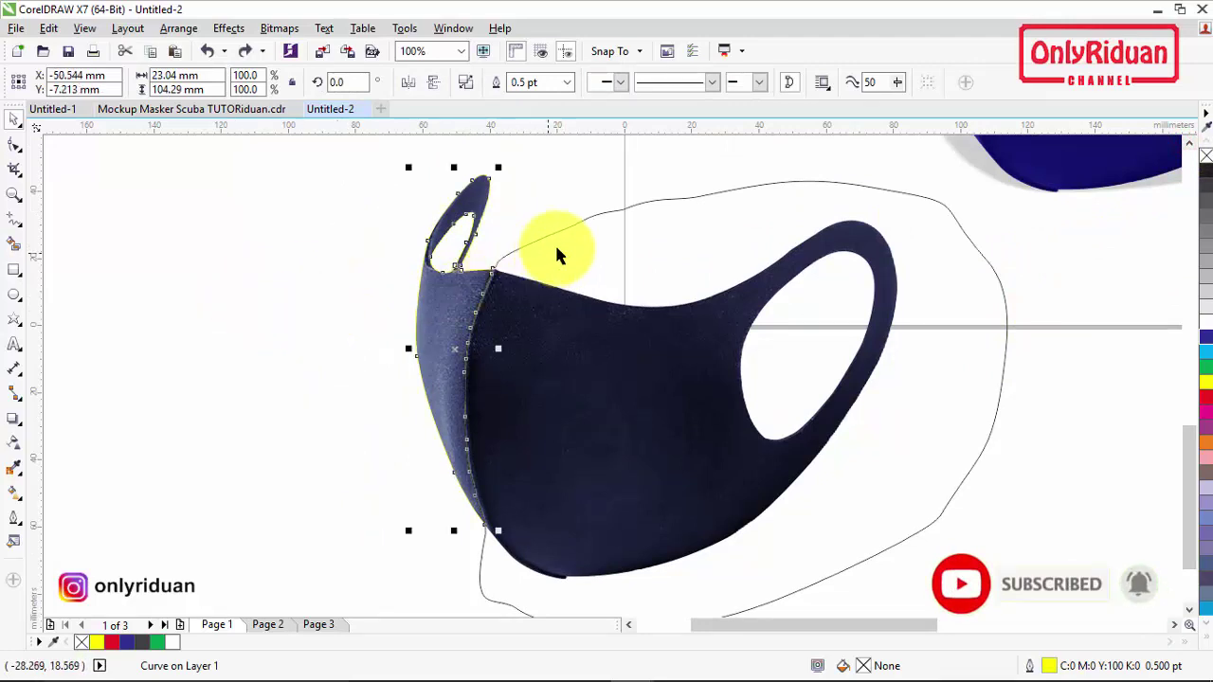
# Delete the freehand loop around the mask's wide front panel and ear strap.
pyautogui.click(586, 219)
pyautogui.press('Delete')
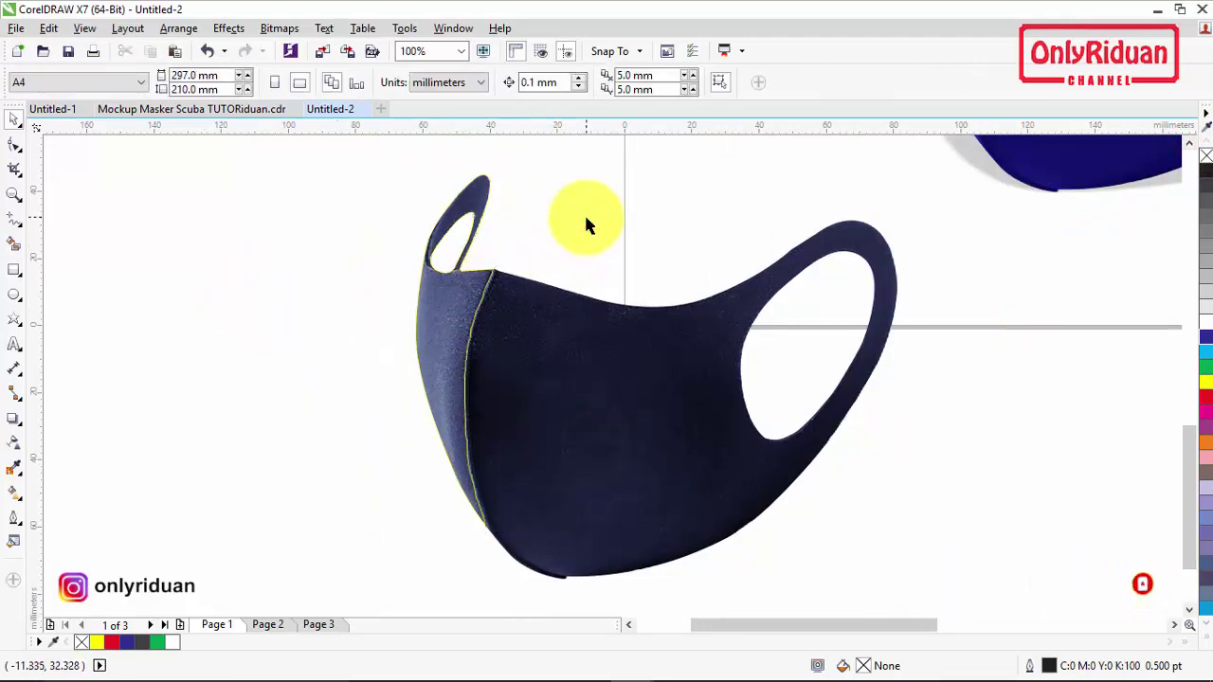
pyautogui.scroll(-1, 582, 213)
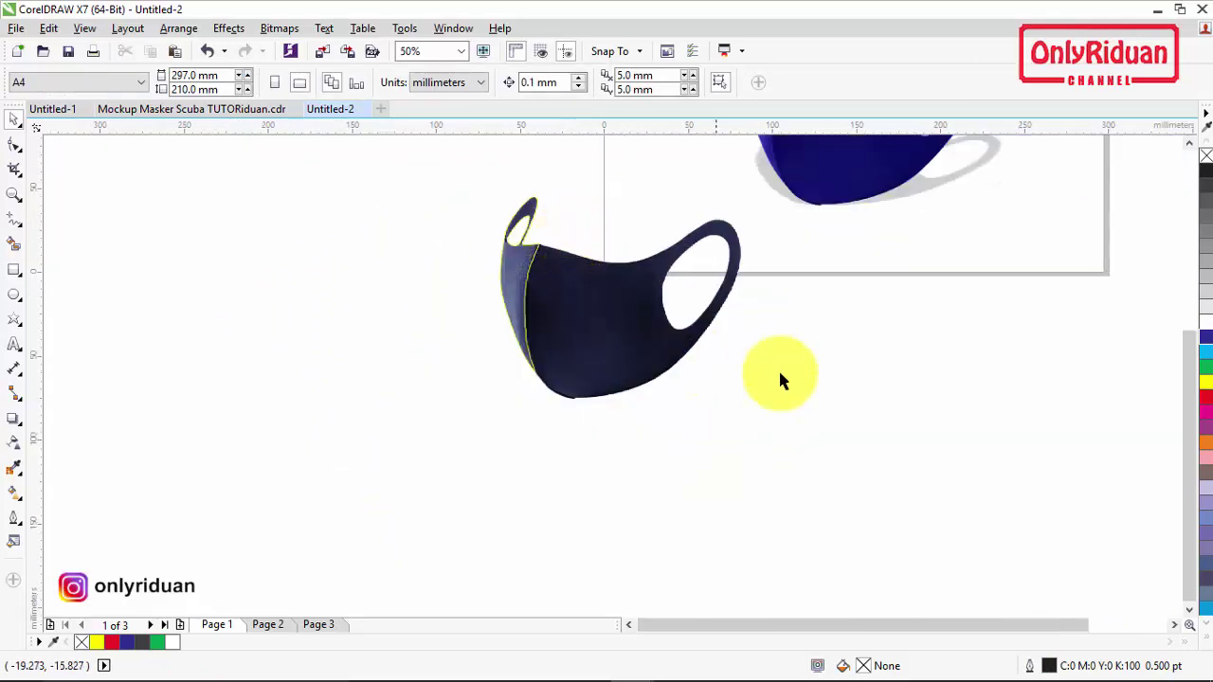
pyautogui.click(1190, 142)
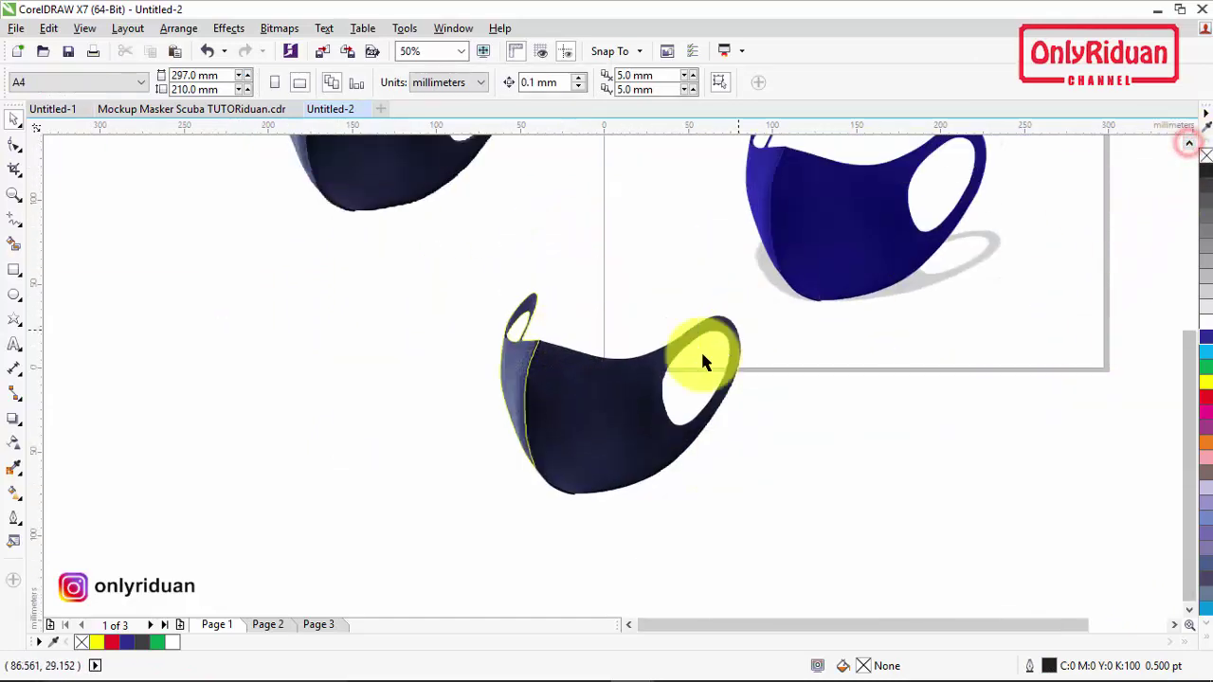
# Intersect the mask photo with the yellow side panel outline to cut out the narrow side piece.
pyautogui.click(583, 436)
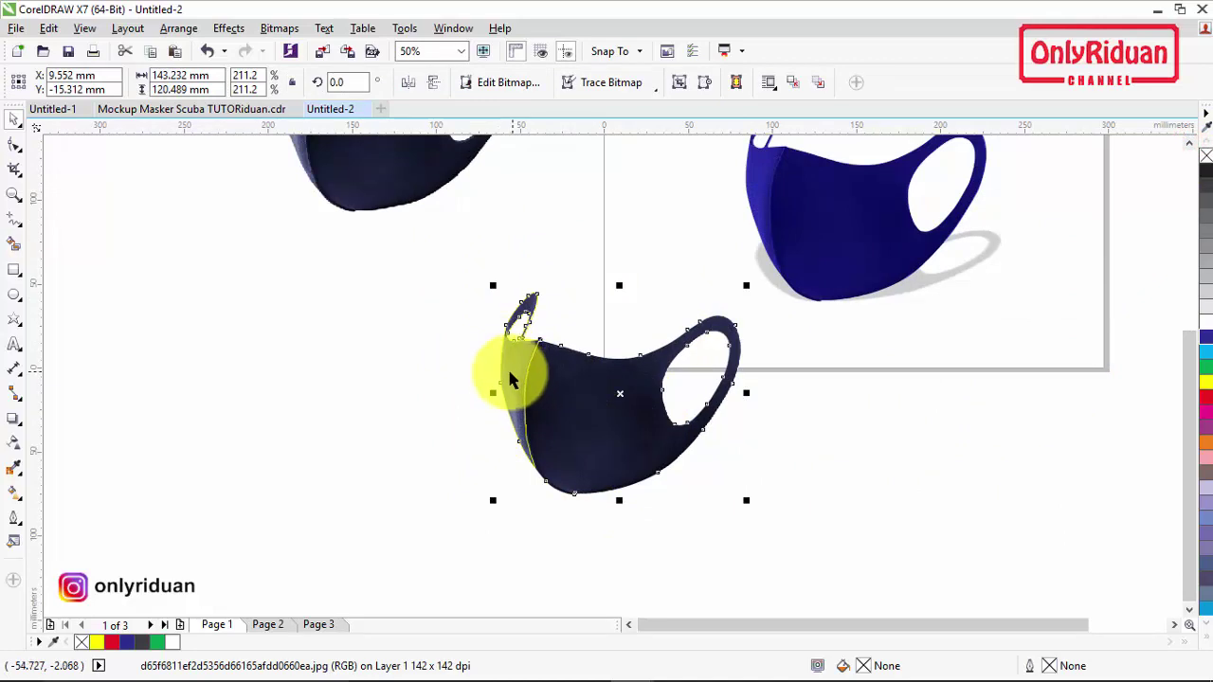
pyautogui.click(360, 380)
pyautogui.moveTo(520, 372); pyautogui.dragTo(417, 375)
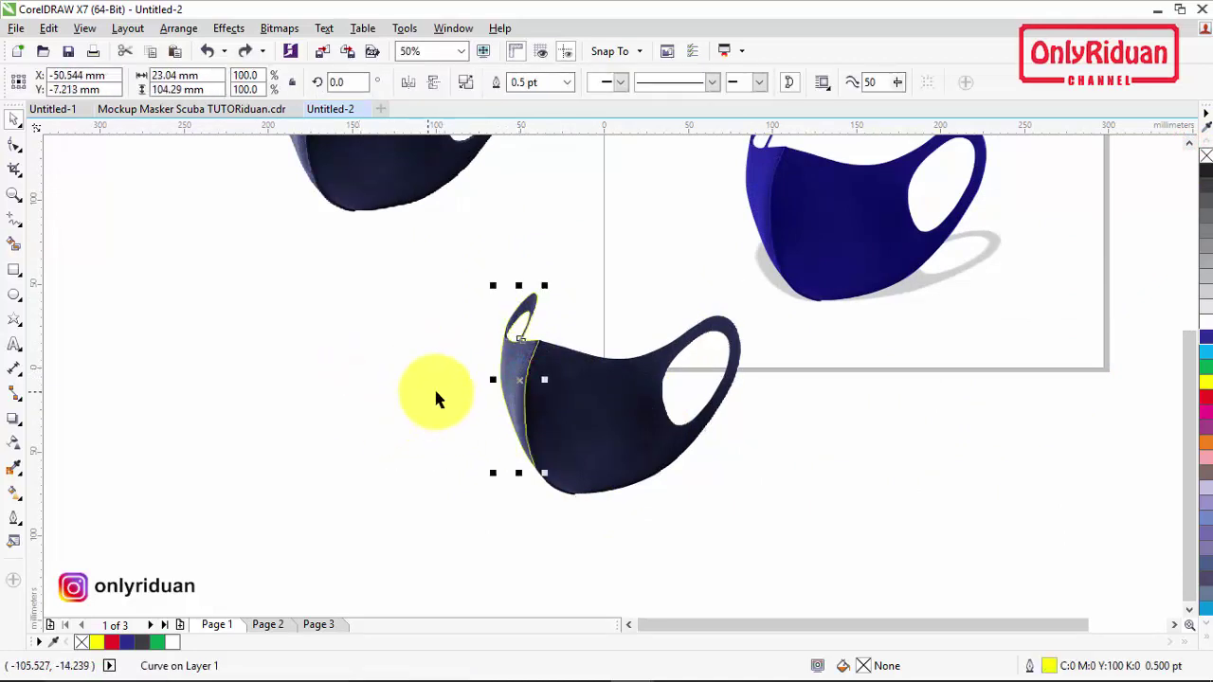
pyautogui.moveTo(379, 227)
pyautogui.mouseDown()
pyautogui.moveTo(450, 308)
pyautogui.moveTo(737, 510)
pyautogui.moveTo(761, 509)
pyautogui.mouseUp()
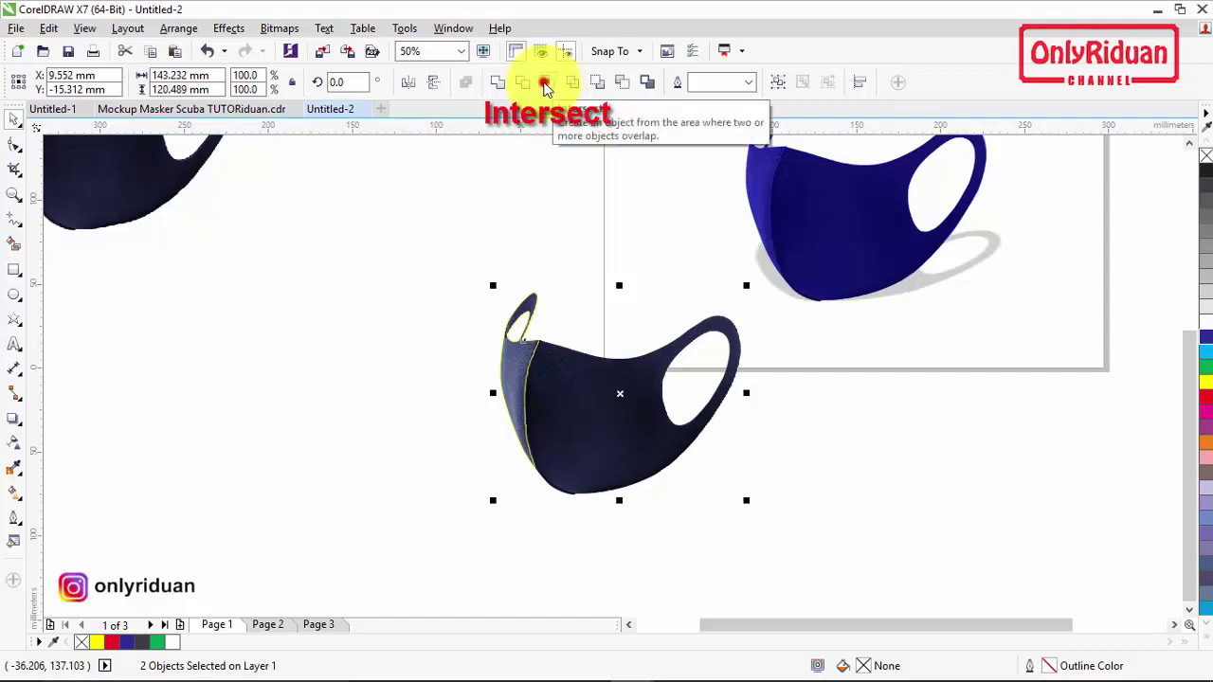
pyautogui.click(545, 85)
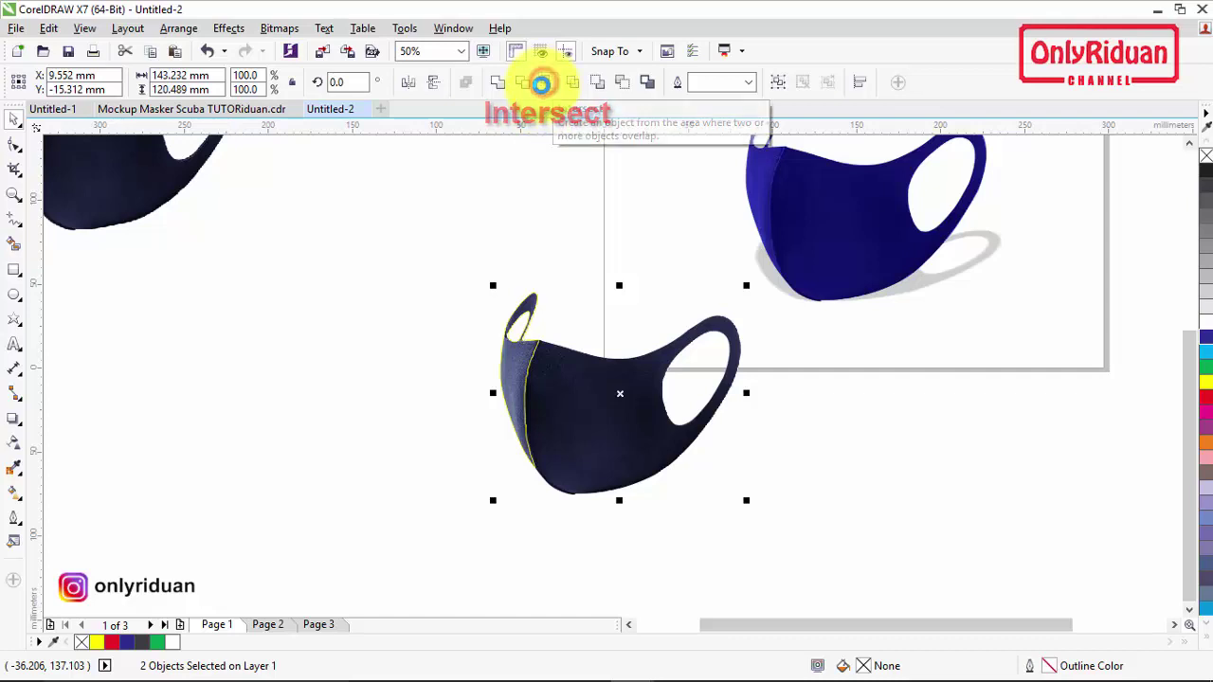
# Spread the parts apart, moving the yellow outline about 55 mm left, the side piece 30 mm left and the full mask photo 261 mm left.
pyautogui.click(512, 237)
pyautogui.moveTo(514, 352); pyautogui.dragTo(422, 369)
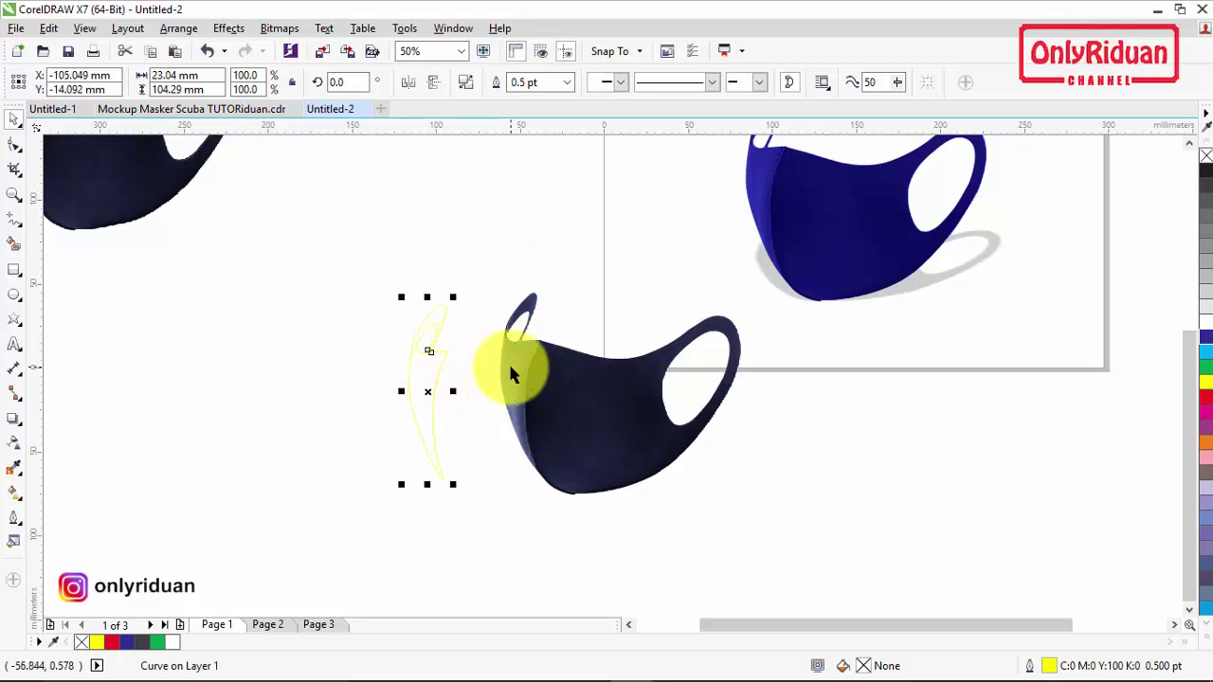
pyautogui.moveTo(510, 374); pyautogui.dragTo(461, 406)
pyautogui.moveTo(541, 474); pyautogui.dragTo(168, 355)
# Move the yellow outline and the cut-out side piece together to the empty area just below the page.
pyautogui.moveTo(383, 264); pyautogui.dragTo(477, 434)
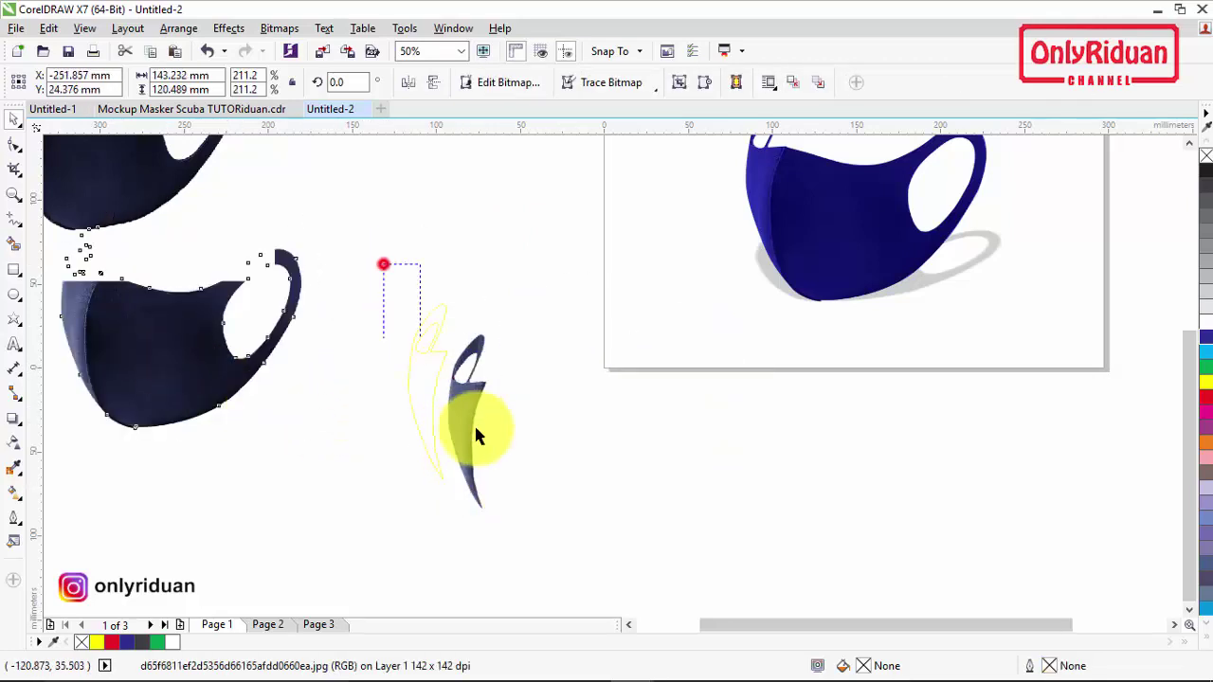
pyautogui.moveTo(552, 547); pyautogui.dragTo(553, 547)
pyautogui.moveTo(446, 407); pyautogui.dragTo(650, 351)
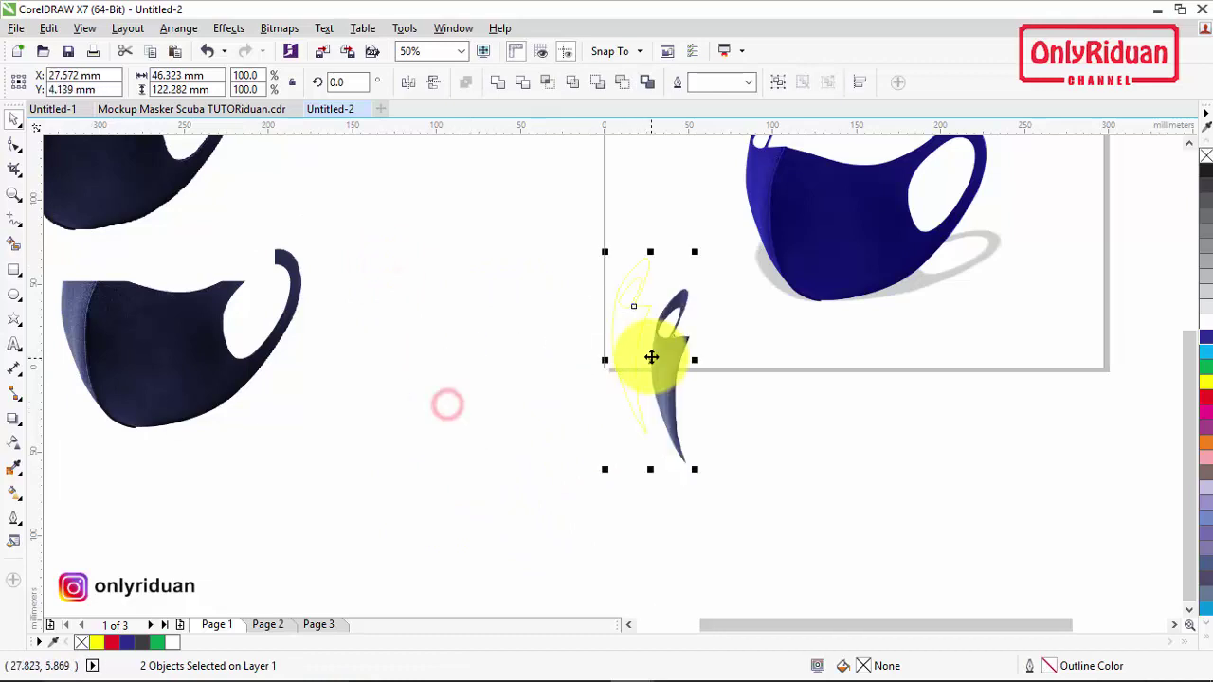
pyautogui.scroll(-1, 650, 352)
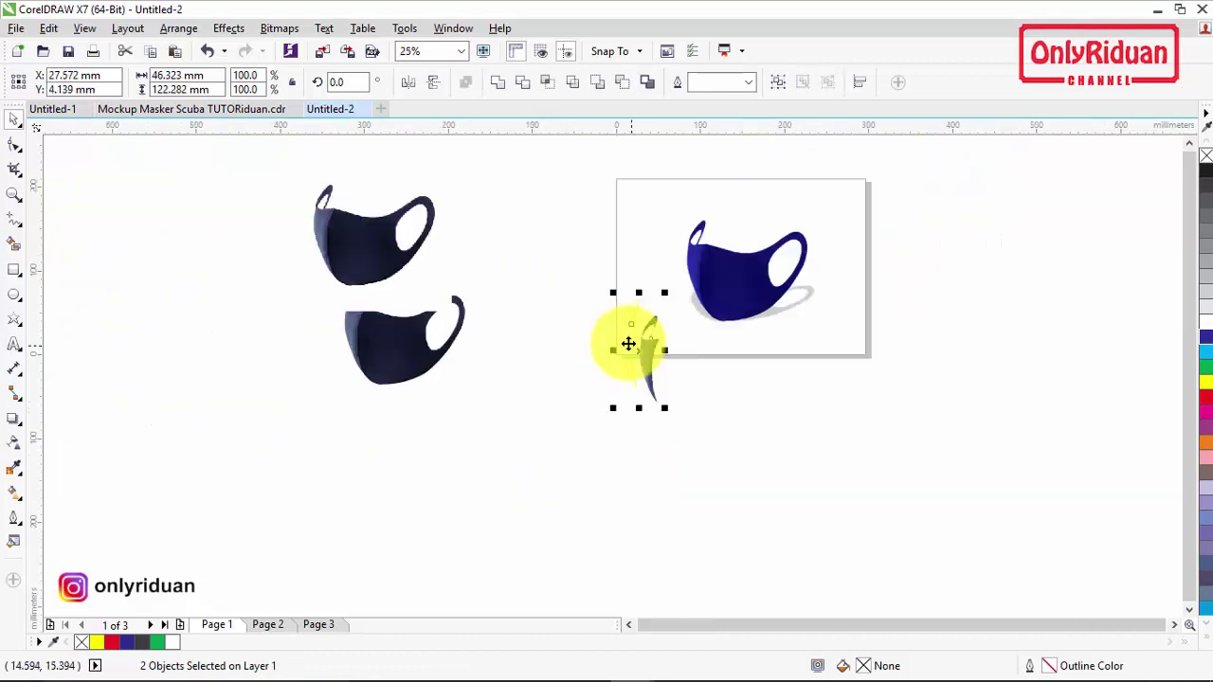
pyautogui.click(1175, 625)
pyautogui.moveTo(463, 455); pyautogui.dragTo(352, 277)
pyautogui.moveTo(411, 345); pyautogui.dragTo(601, 366)
# Duplicate the cut-out side piece about 80 mm to its right and desaturate the copy.
pyautogui.scroll(1, 508, 442)
pyautogui.click(551, 398)
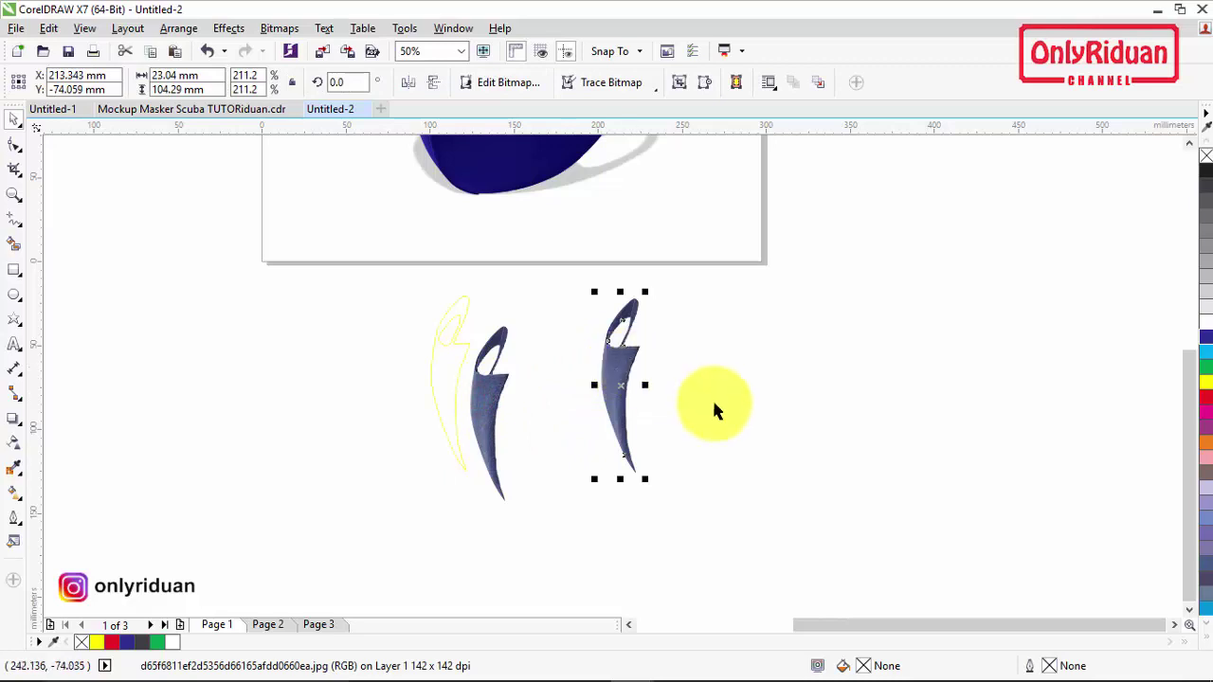
pyautogui.click(742, 393)
pyautogui.click(621, 375)
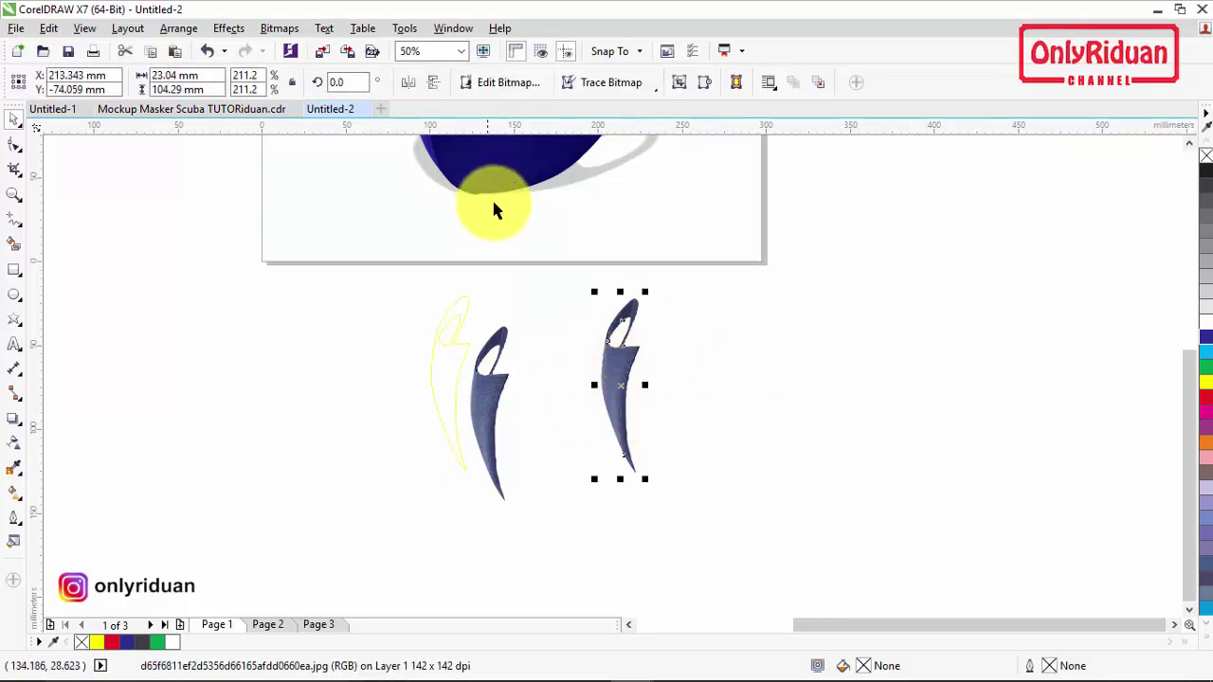
pyautogui.click(525, 263)
pyautogui.click(616, 370)
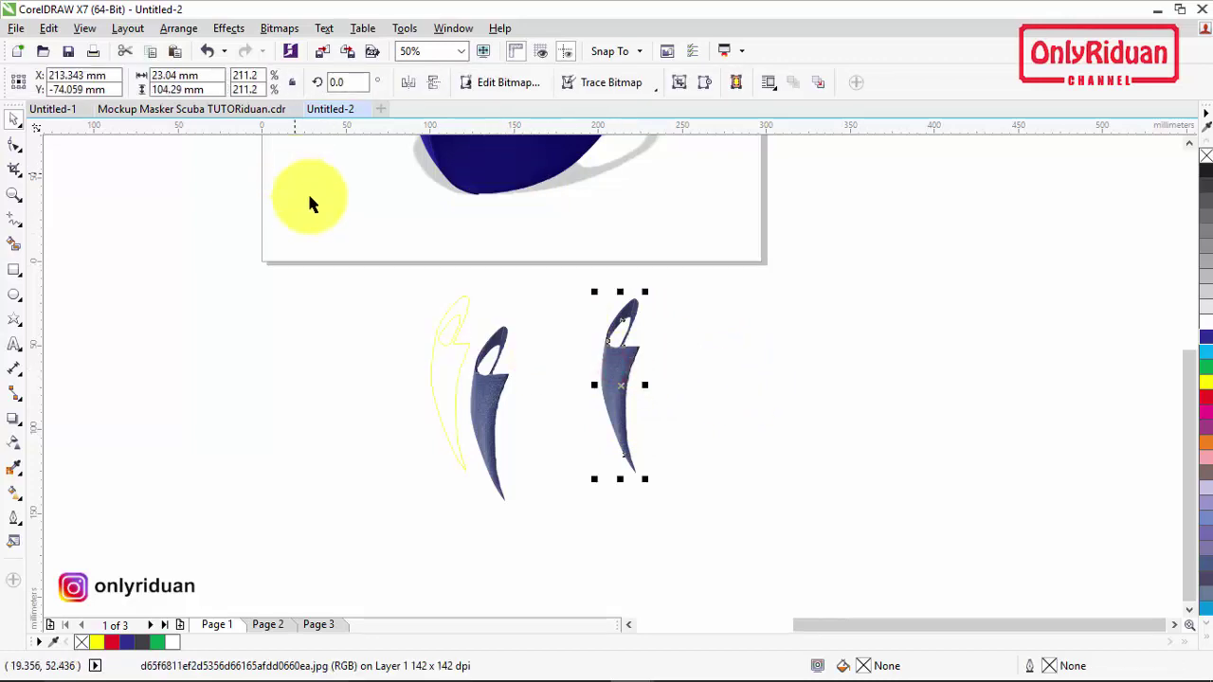
pyautogui.click(229, 28)
pyautogui.moveTo(258, 46)
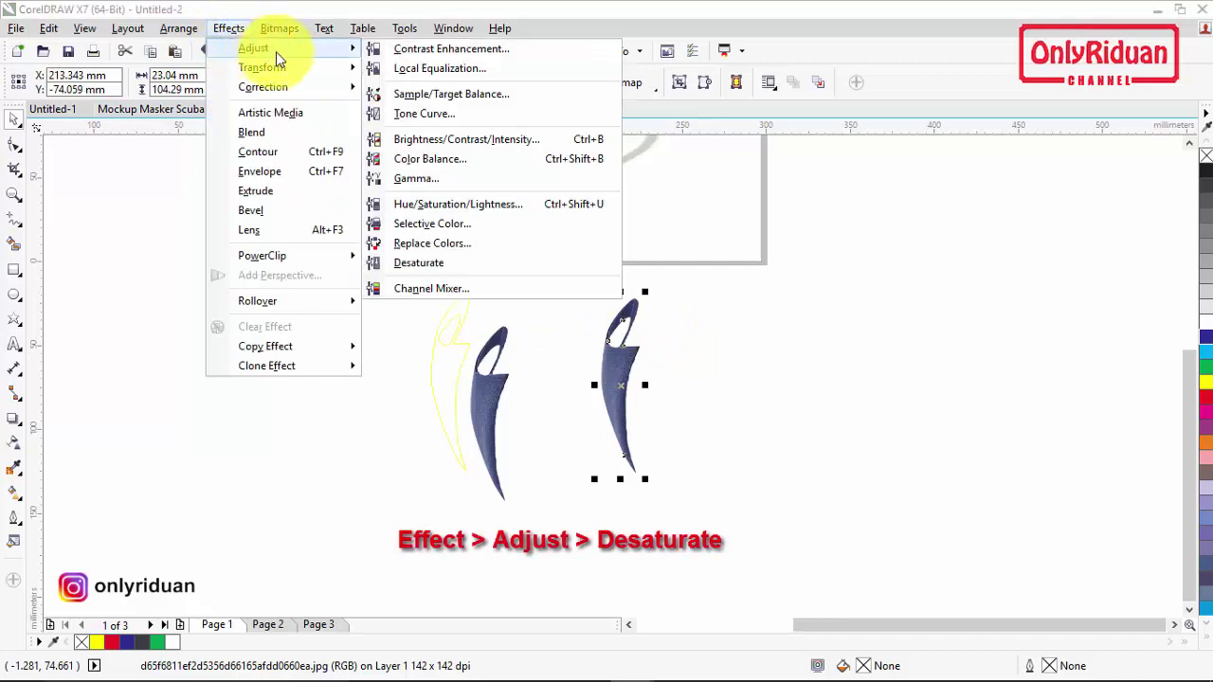
pyautogui.click(418, 263)
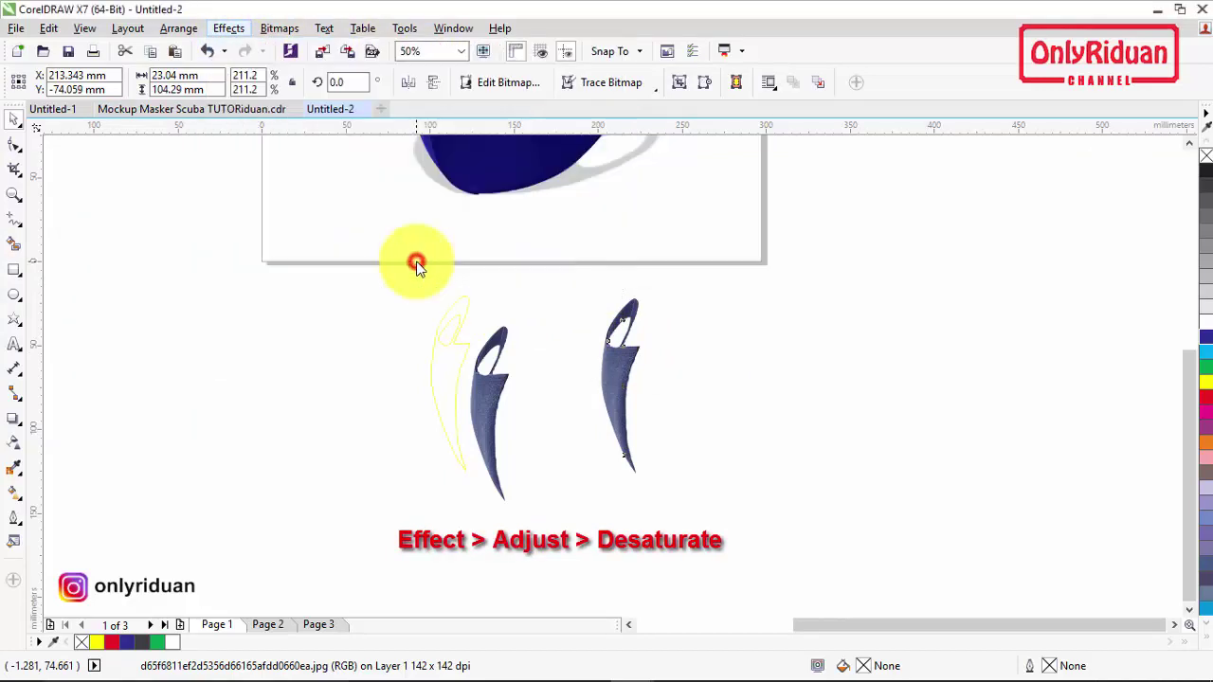
# Move the desaturated side piece about 21 mm left and set its brightness to 30, contrast to -50 and intensity to 10.
pyautogui.moveTo(617, 371); pyautogui.dragTo(584, 371)
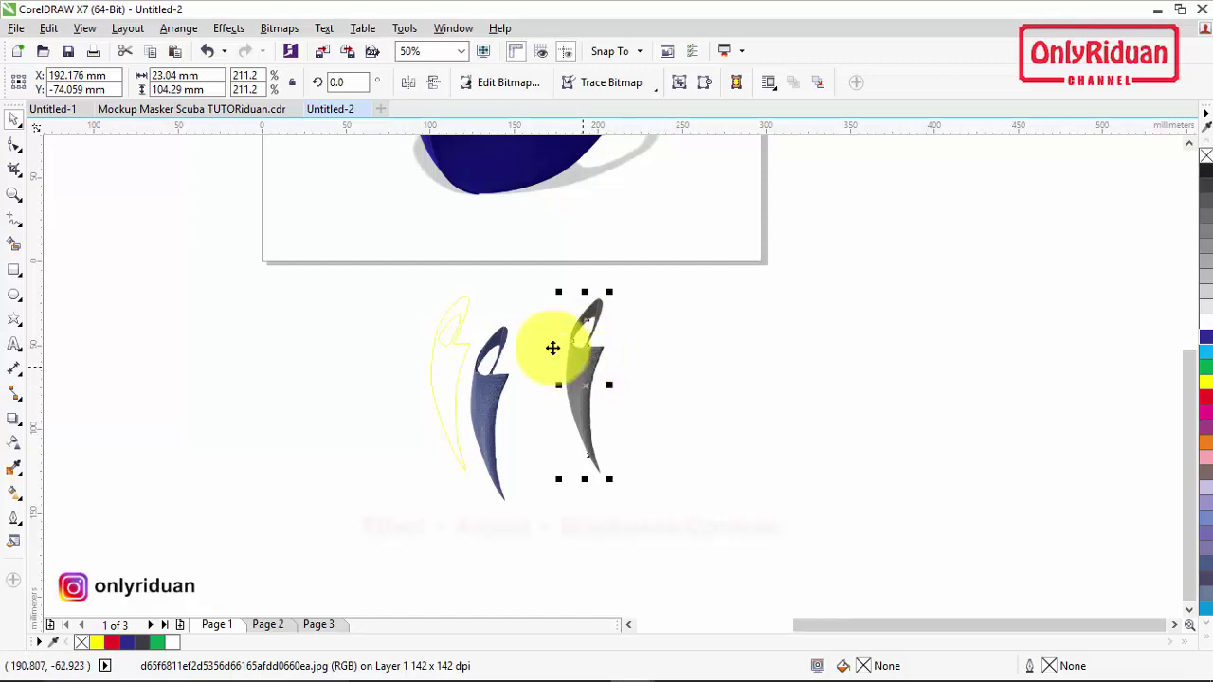
pyautogui.click(228, 27)
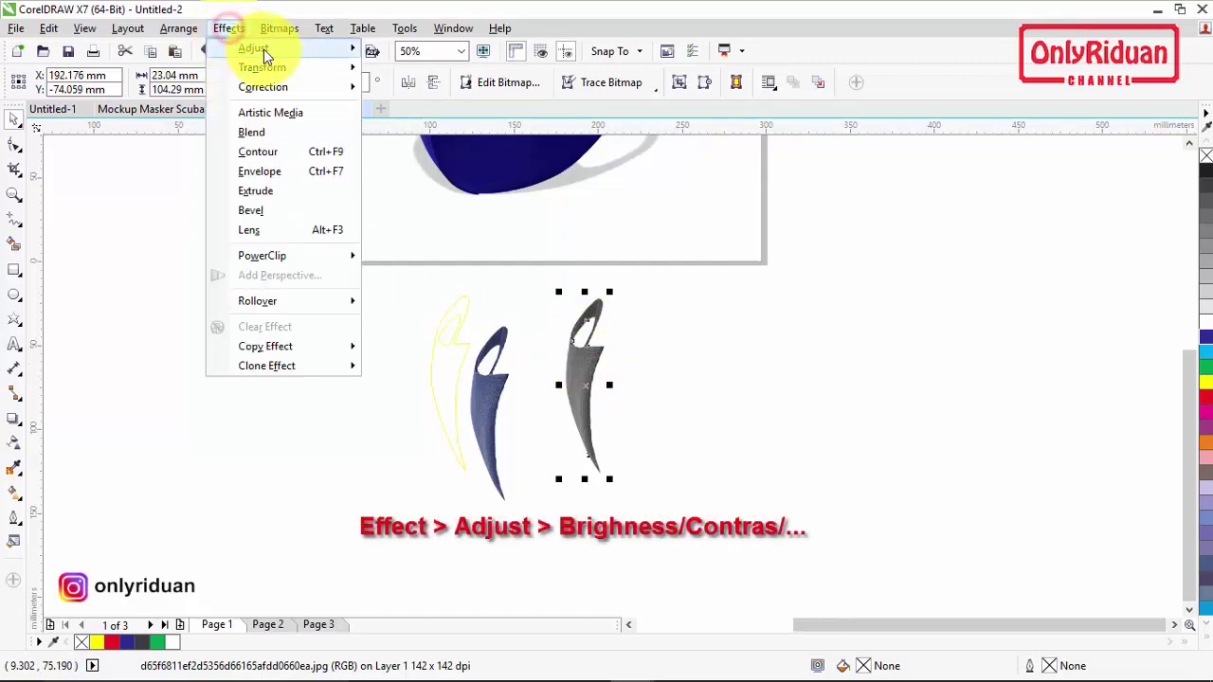
pyautogui.moveTo(264, 48)
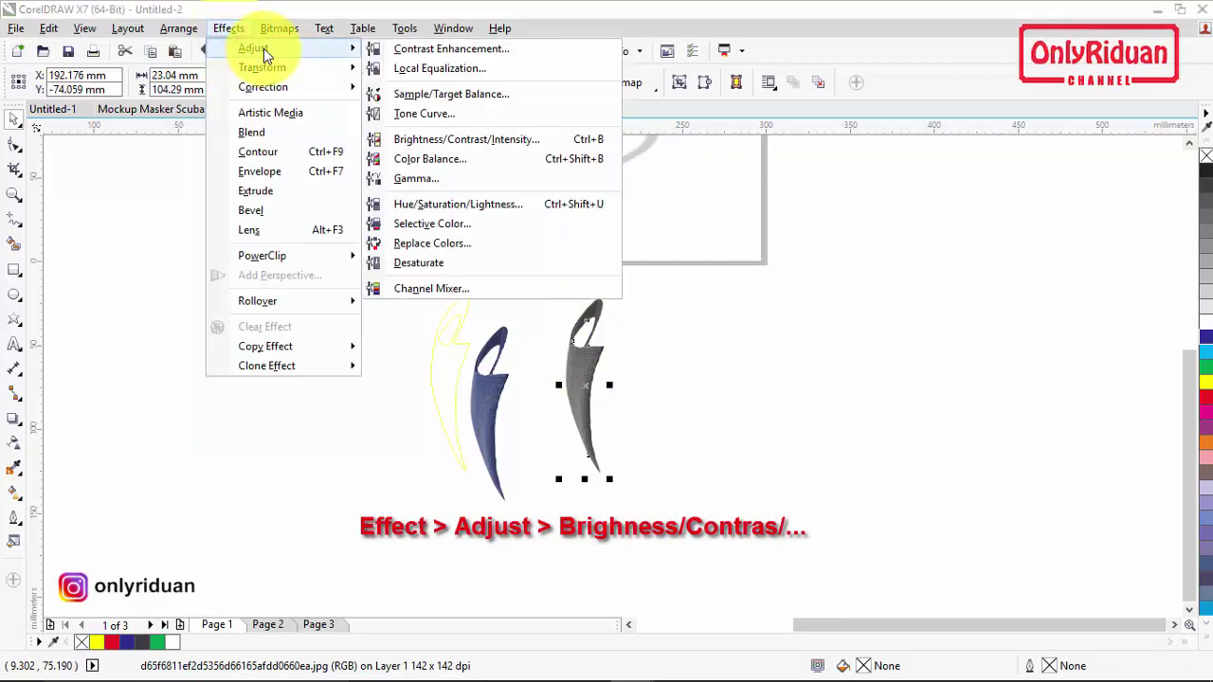
pyautogui.click(438, 138)
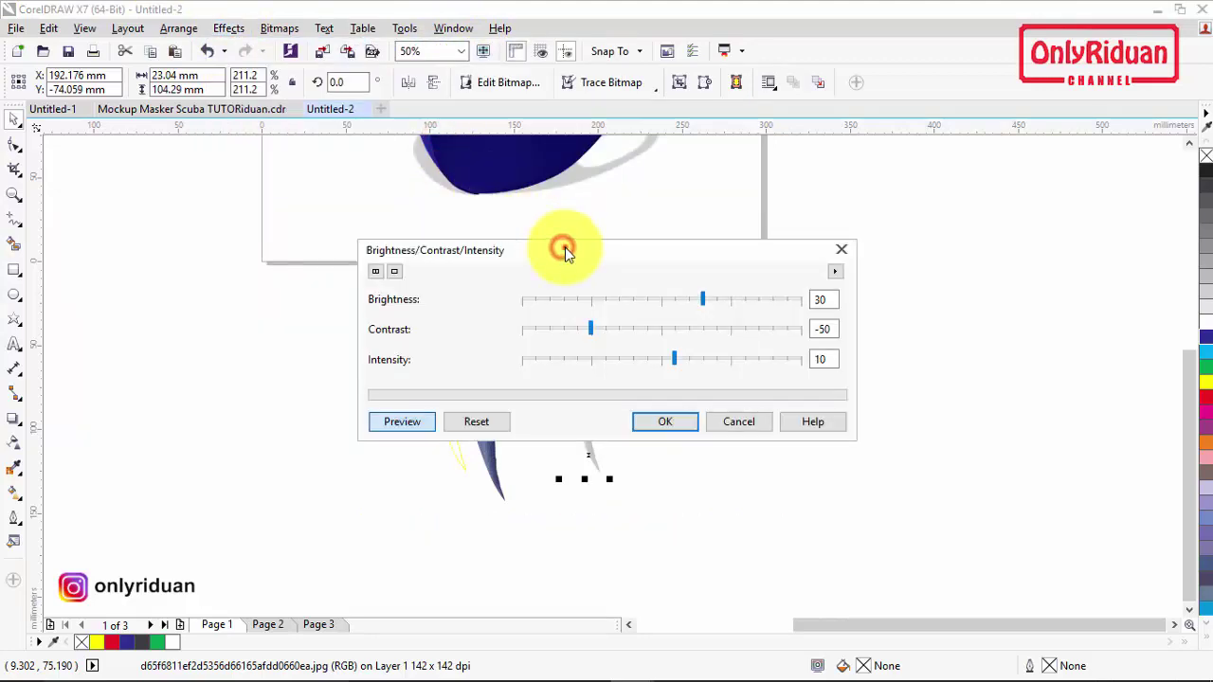
pyautogui.moveTo(563, 252); pyautogui.dragTo(819, 259)
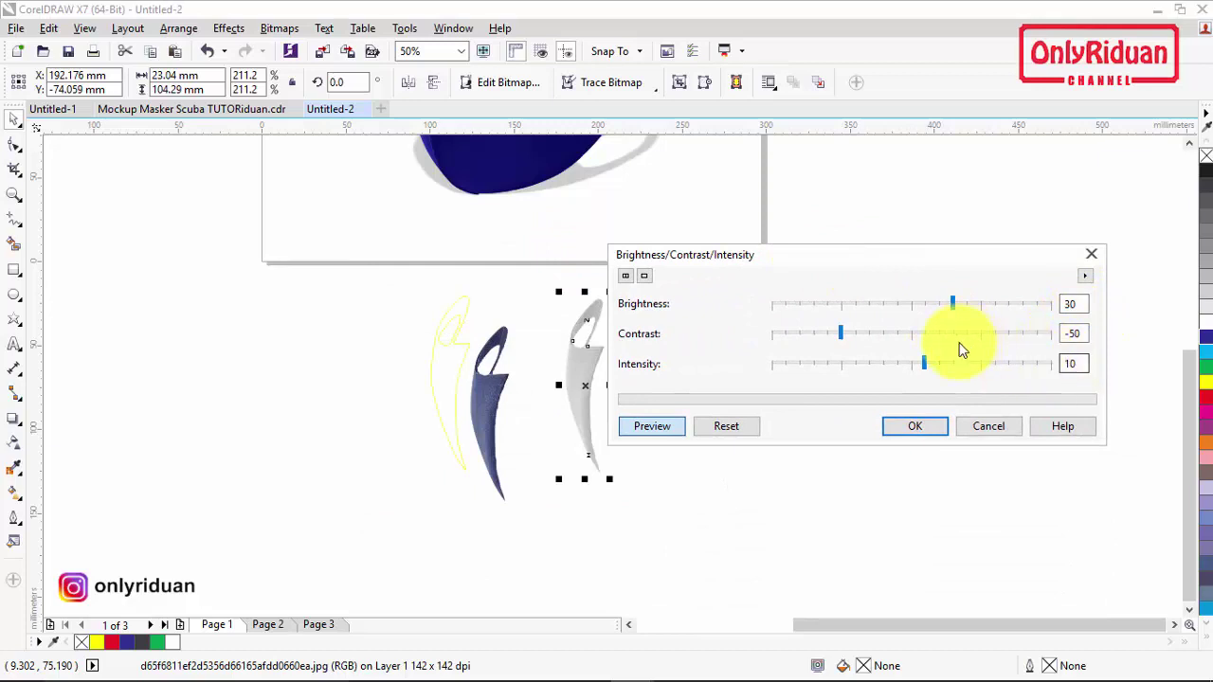
pyautogui.click(914, 426)
pyautogui.click(768, 429)
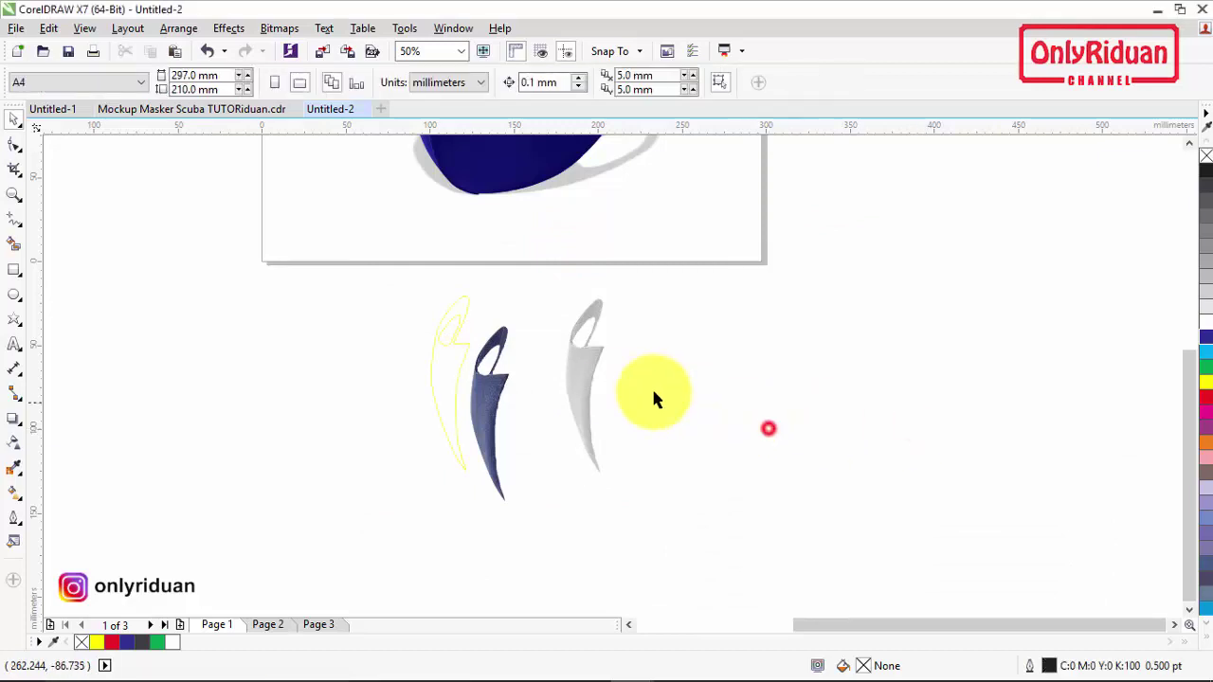
# Place three copies of the light grey side piece in a row to its right and move the blue piece about 210 mm left.
pyautogui.click(580, 377)
pyautogui.moveTo(576, 373); pyautogui.dragTo(785, 376)
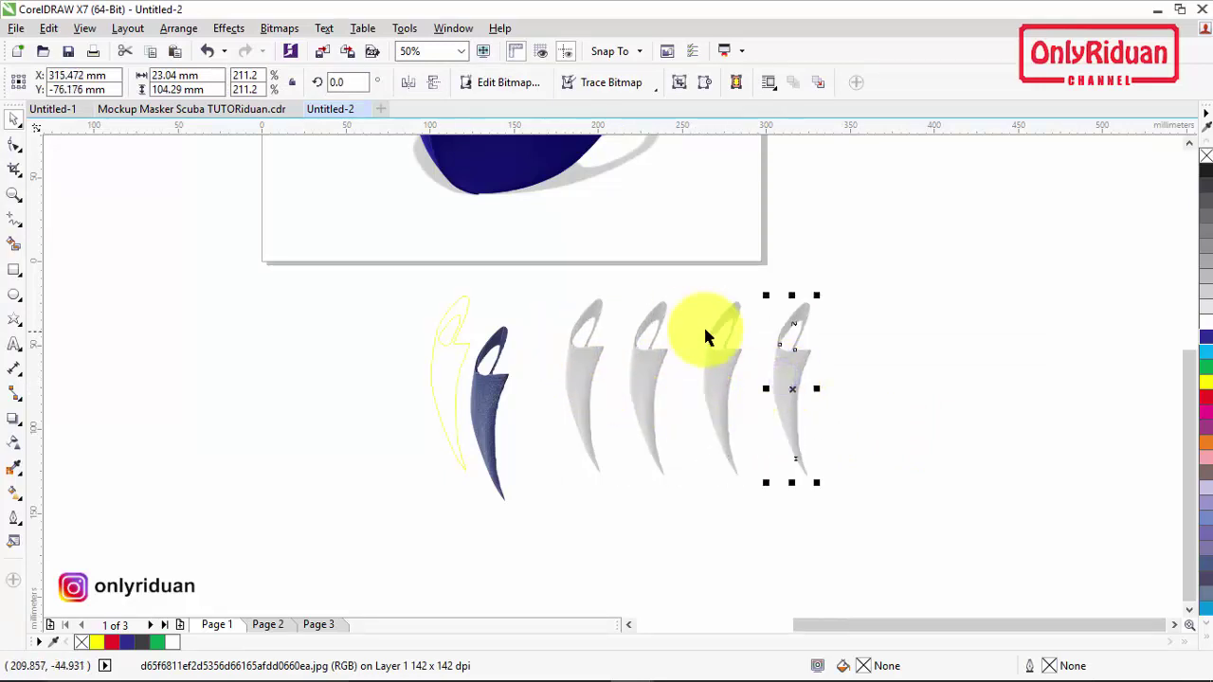
pyautogui.moveTo(487, 388); pyautogui.dragTo(136, 347)
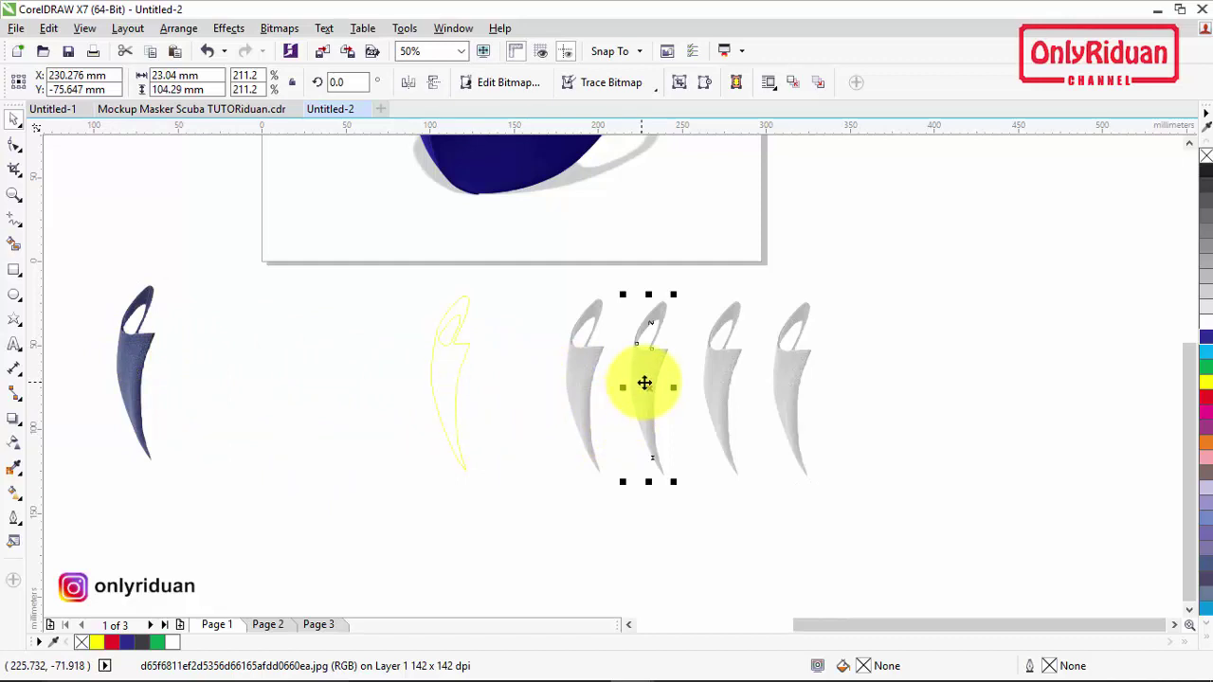
# Give the second light grey side piece a transparency with the Multiply merge mode.
pyautogui.click(726, 377)
pyautogui.click(785, 384)
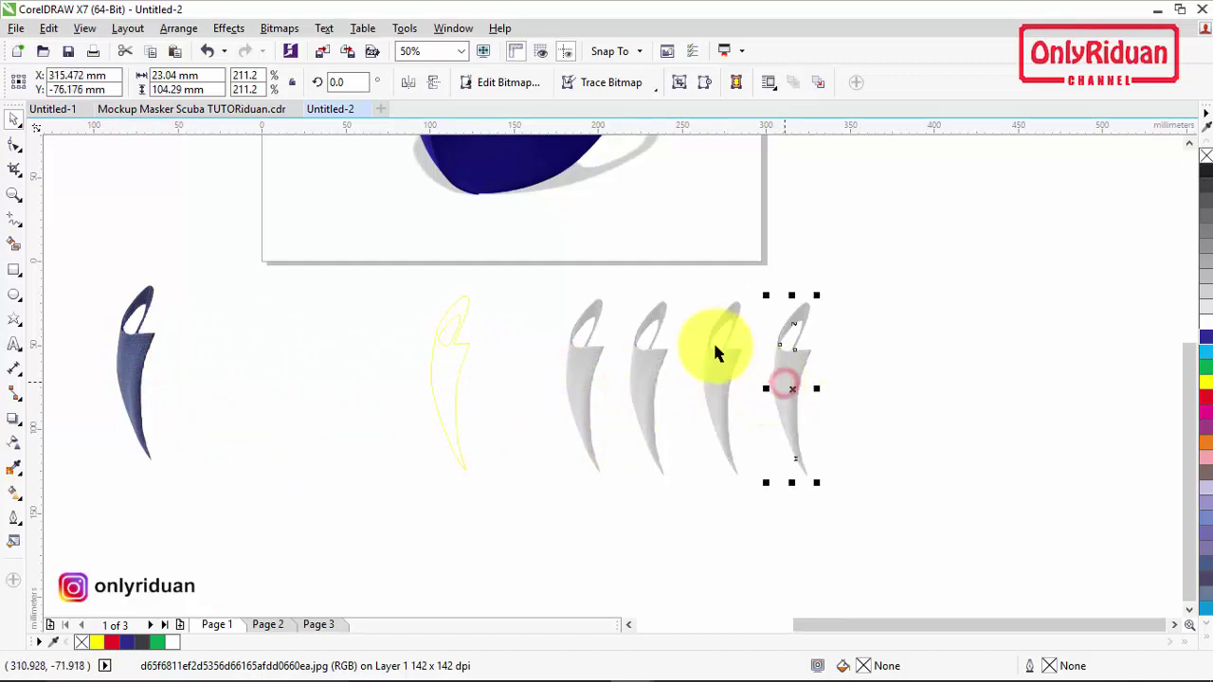
pyautogui.click(647, 372)
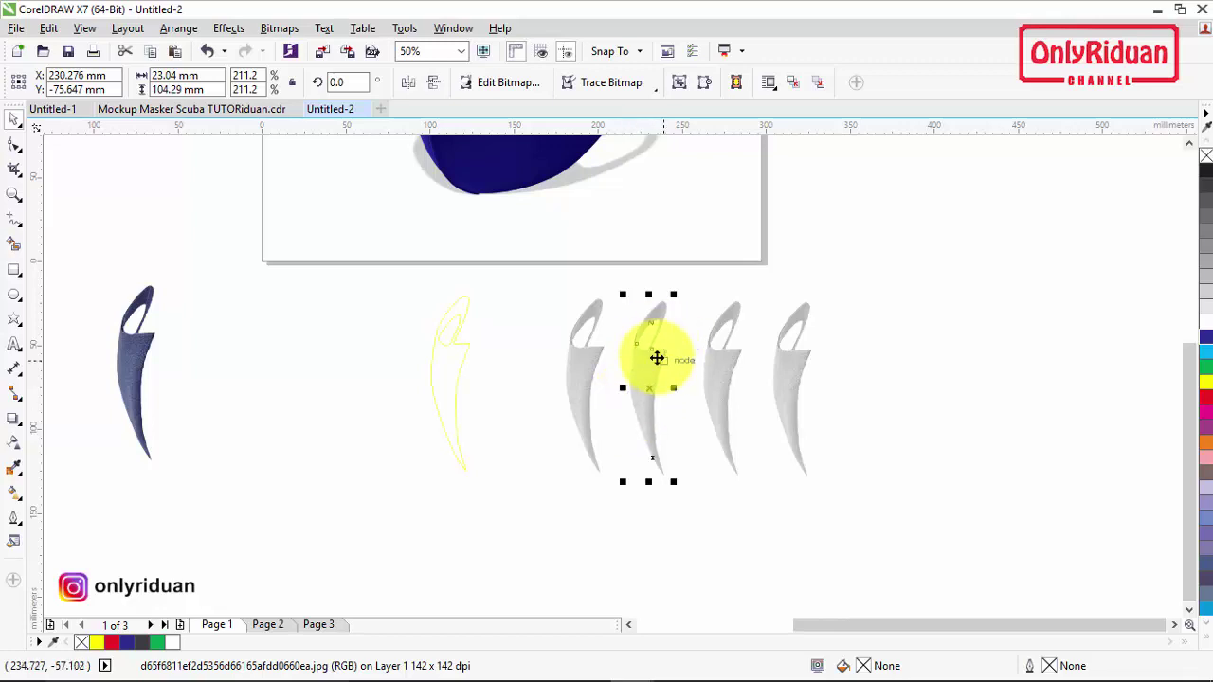
pyautogui.click(13, 442)
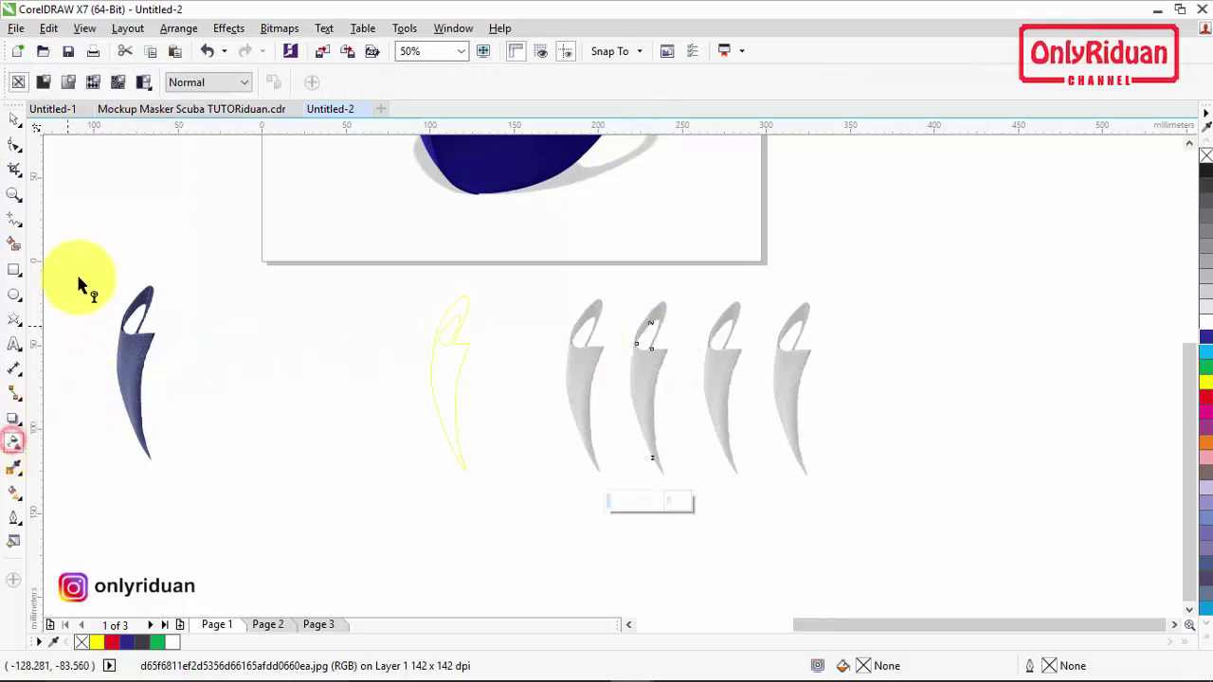
pyautogui.click(244, 83)
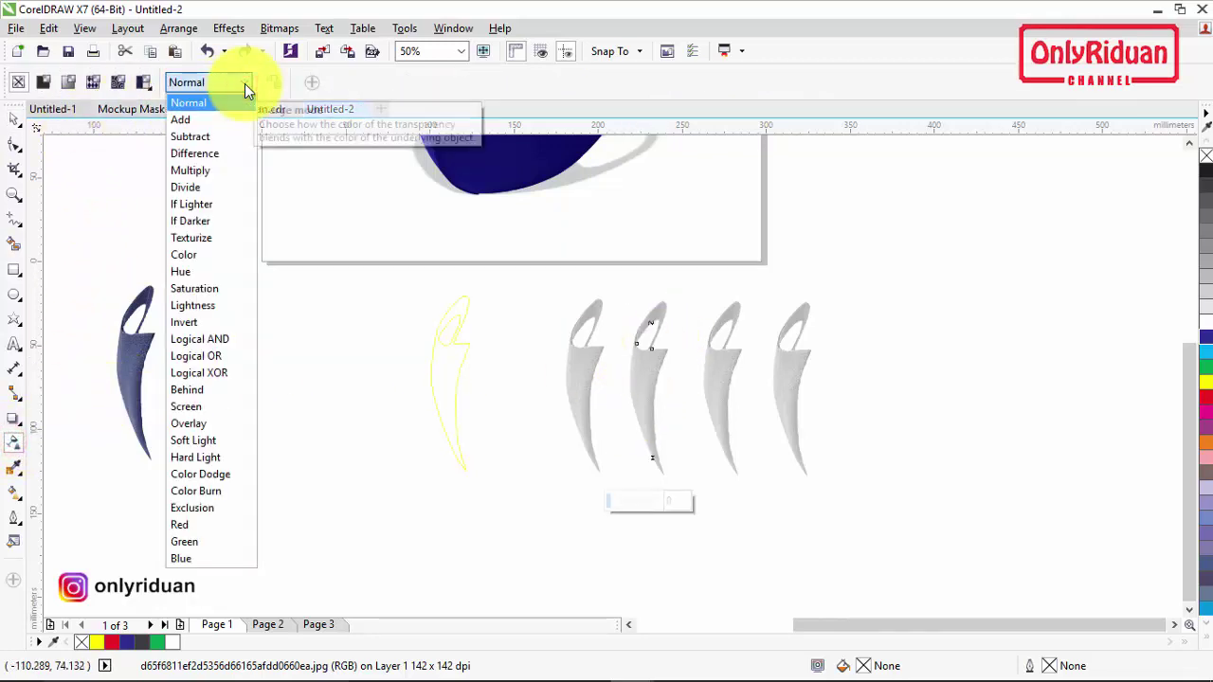
pyautogui.click(206, 171)
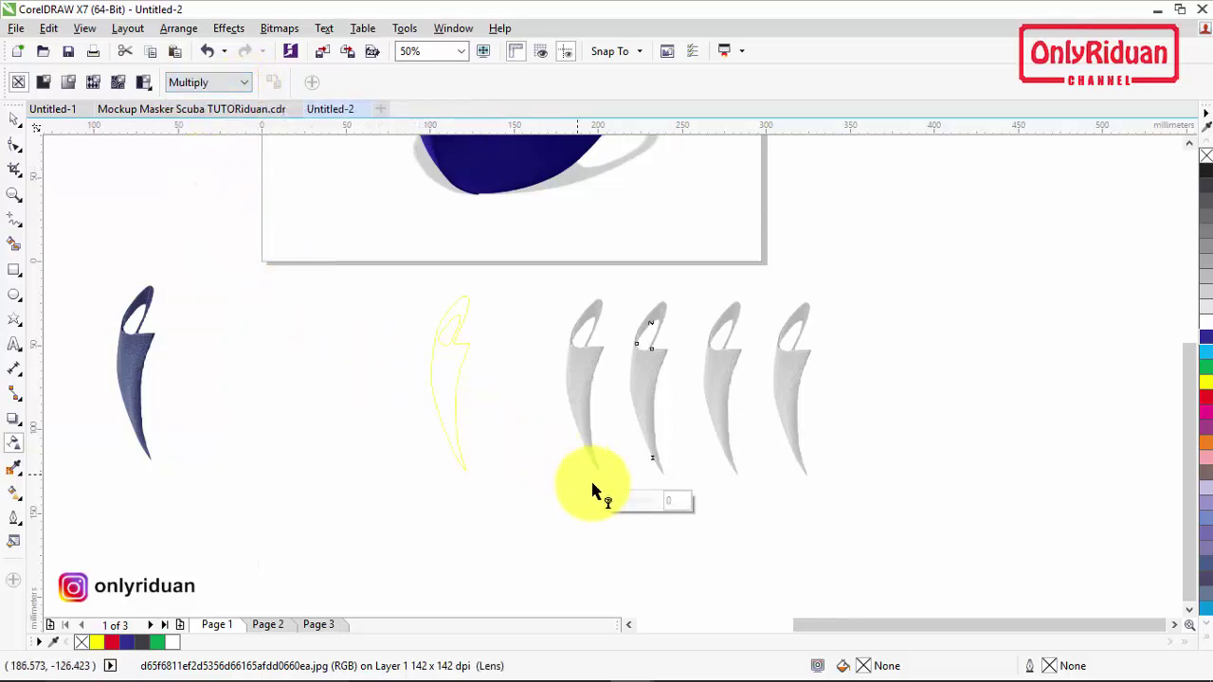
pyautogui.click(681, 500)
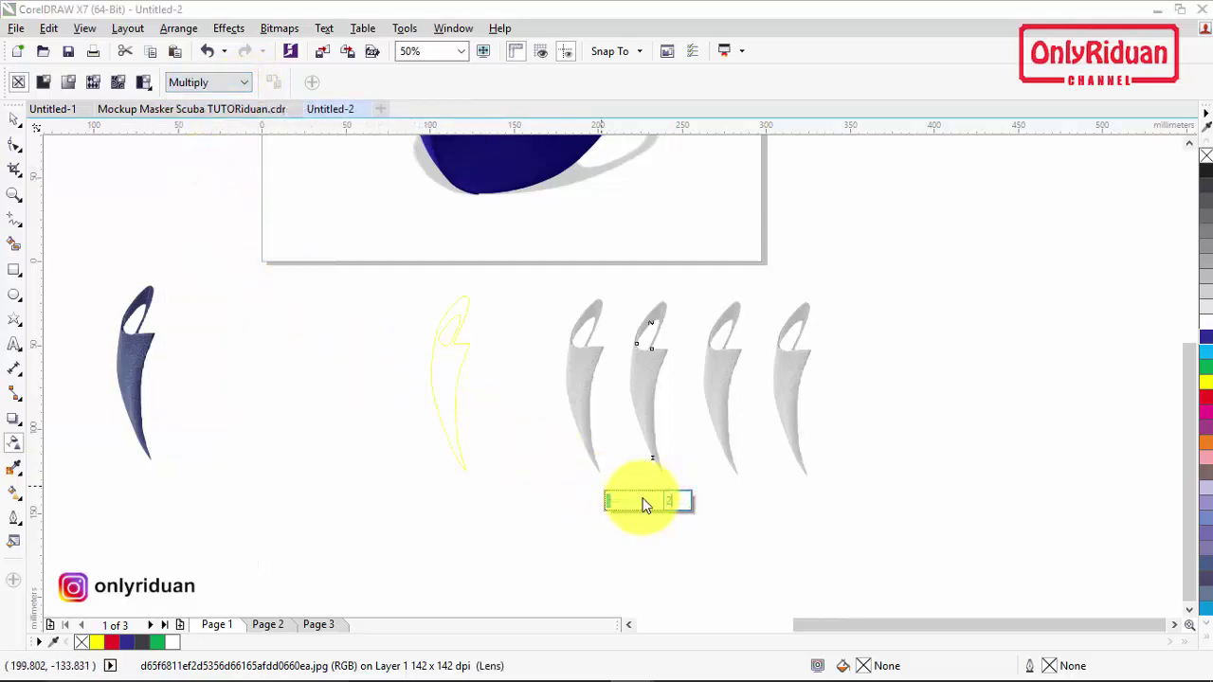
pyautogui.click(643, 501)
# Apply a uniform transparency of 35 with the Overlay merge mode to the third light grey side piece.
pyautogui.click(711, 392)
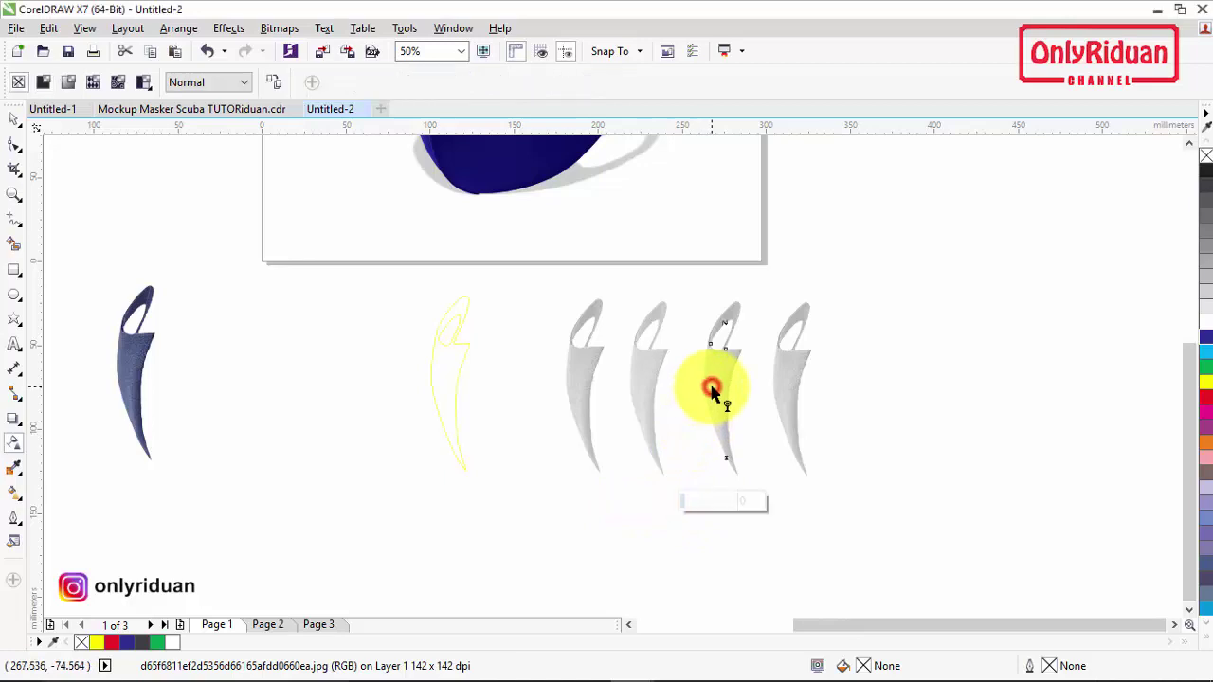
pyautogui.click(250, 83)
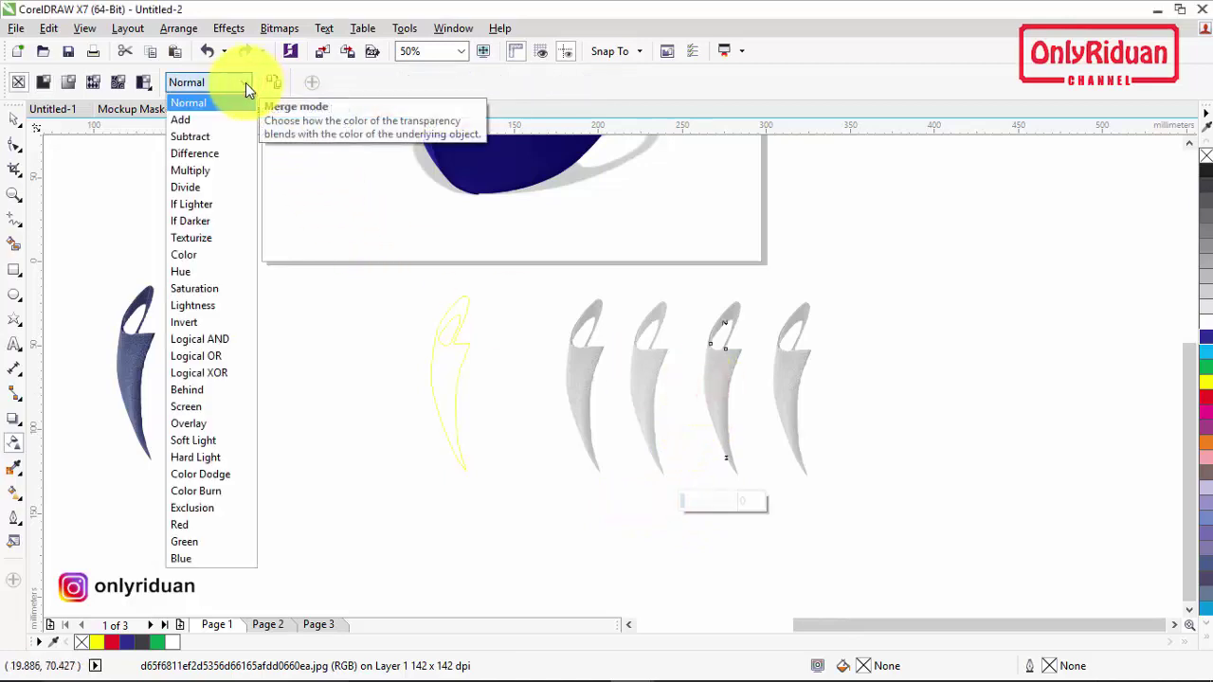
pyautogui.click(208, 422)
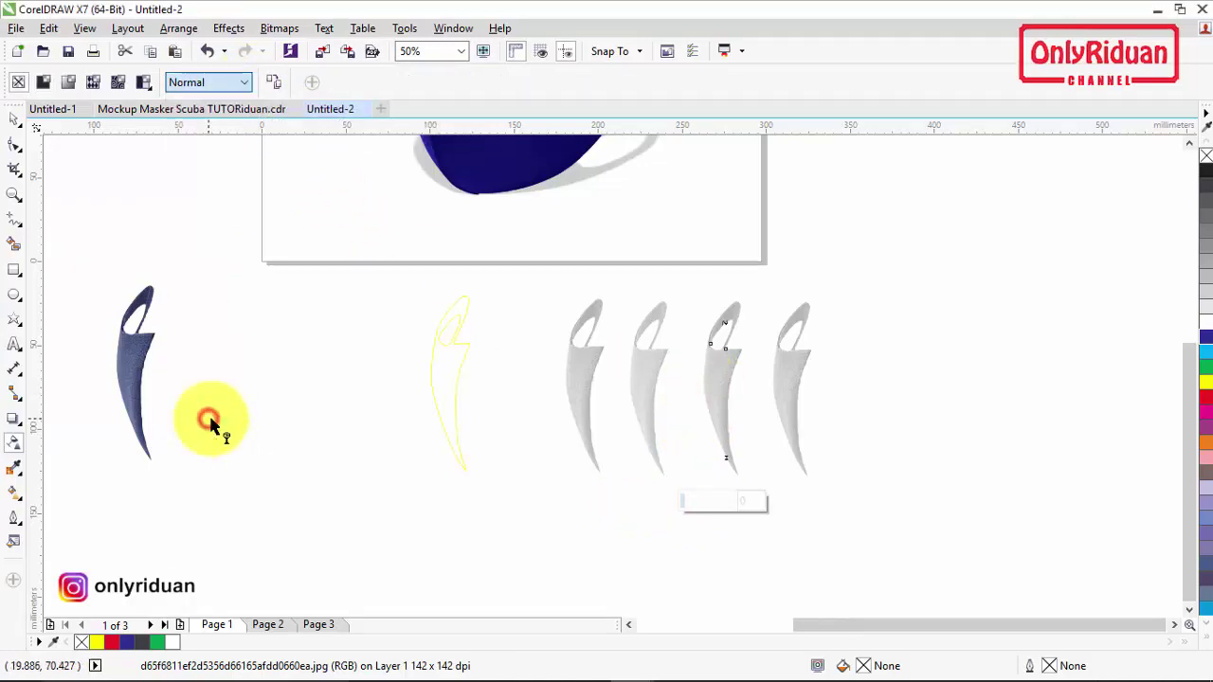
pyautogui.click(746, 500)
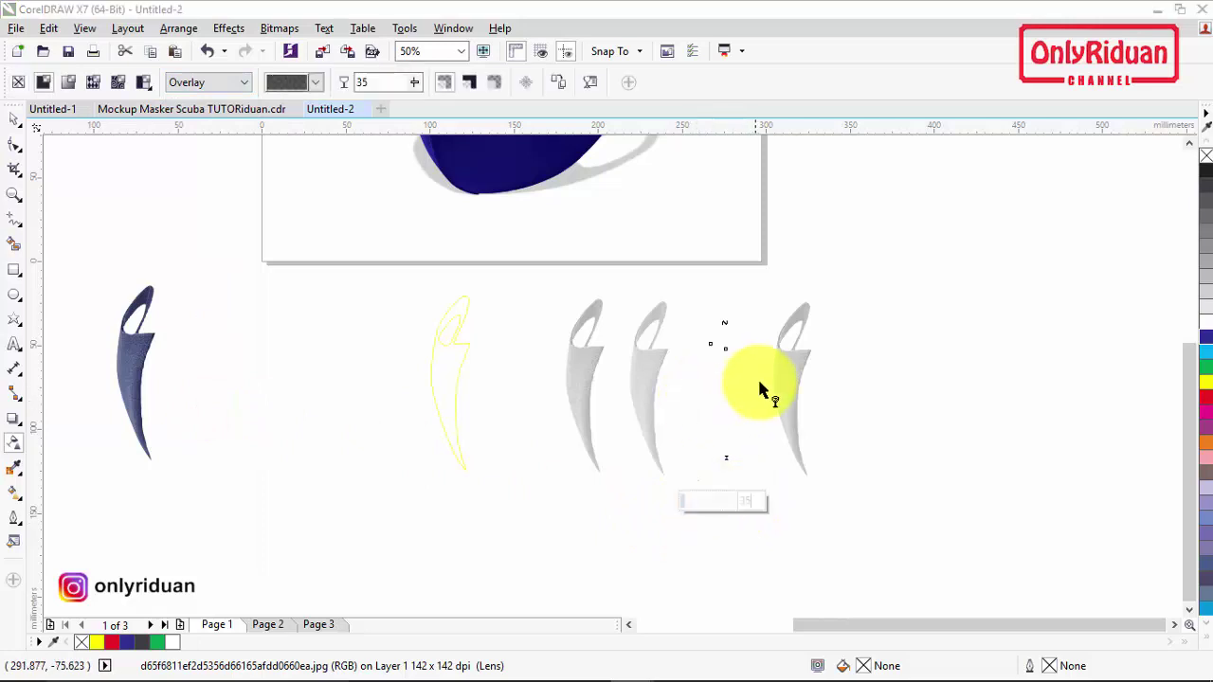
# Apply a uniform transparency of 75 with the Subtract merge mode to the fourth light grey side piece.
pyautogui.click(785, 370)
pyautogui.click(243, 82)
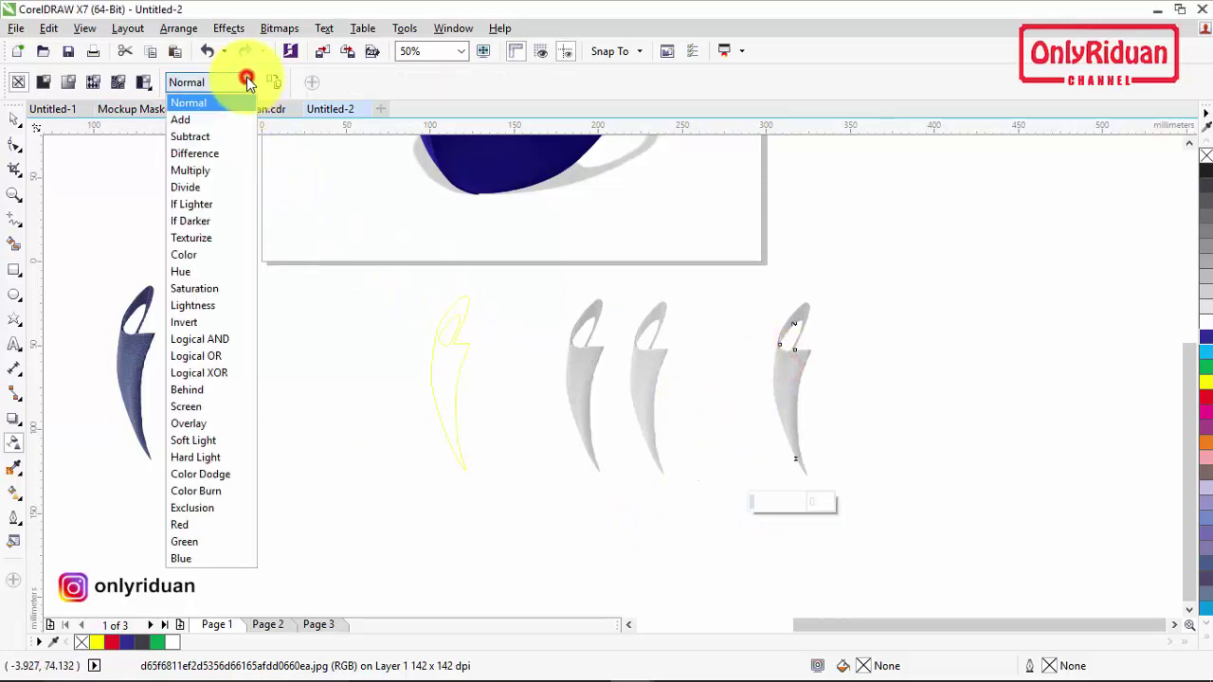
pyautogui.click(211, 137)
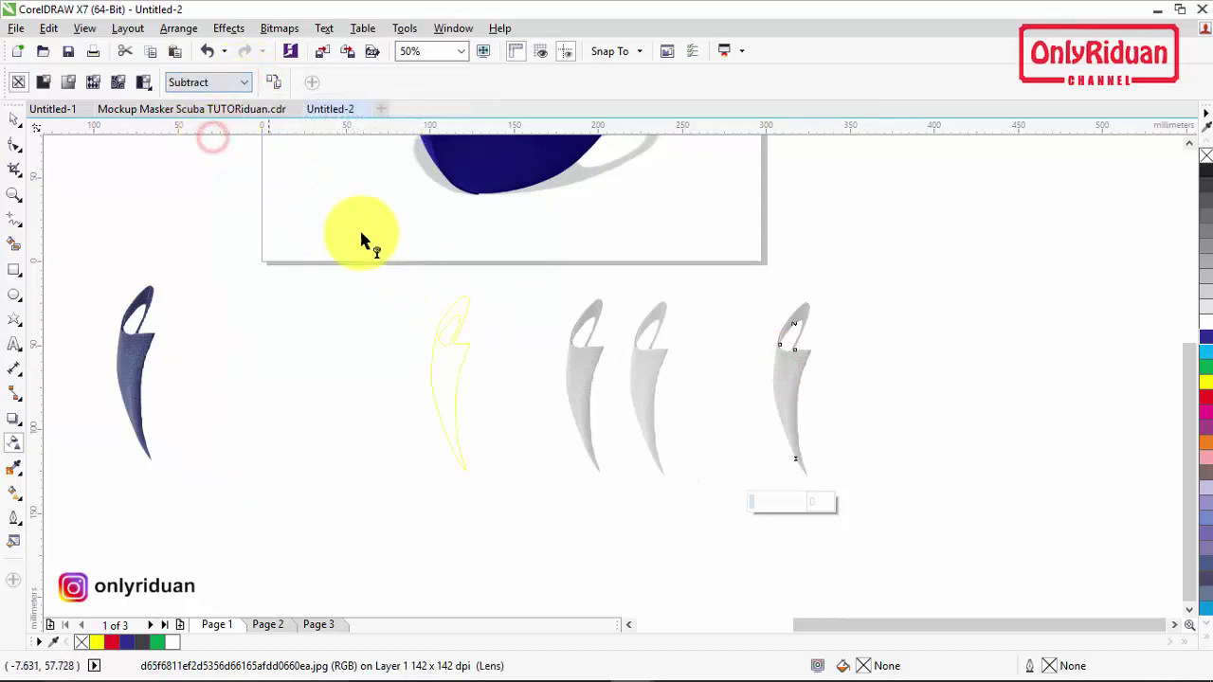
pyautogui.moveTo(820, 499); pyautogui.dragTo(795, 499)
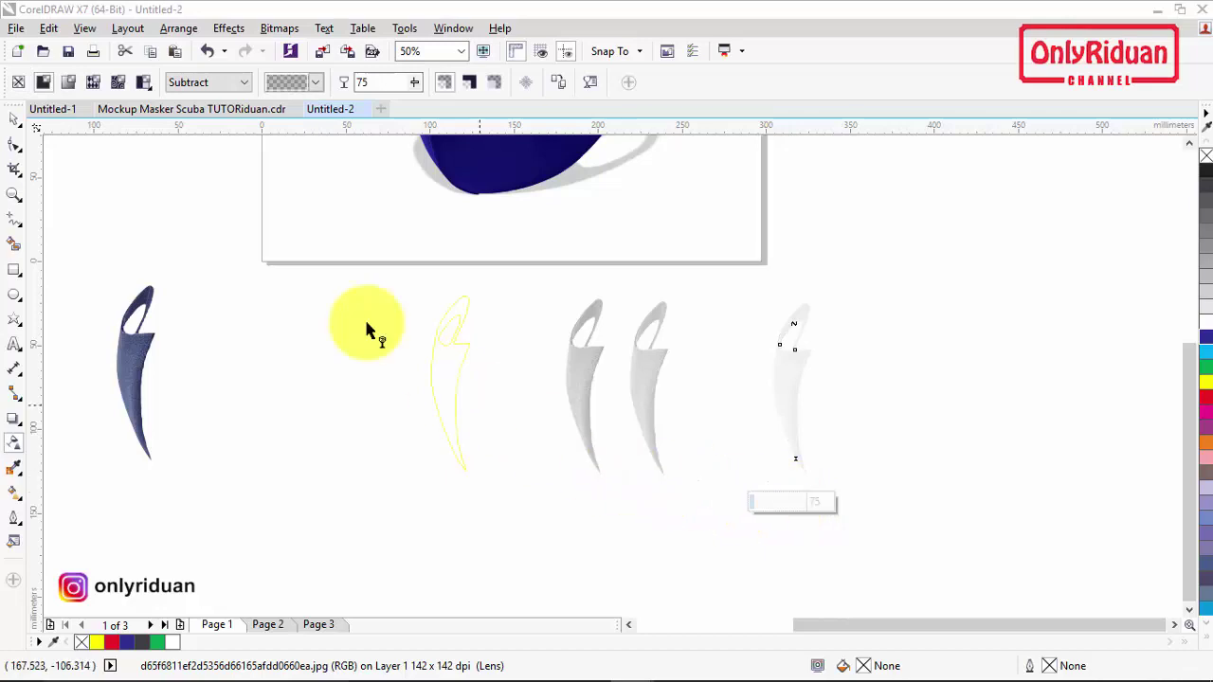
# Align the centres of the first light grey side piece and the yellow outline horizontally and vertically.
pyautogui.click(20, 121)
pyautogui.click(441, 365)
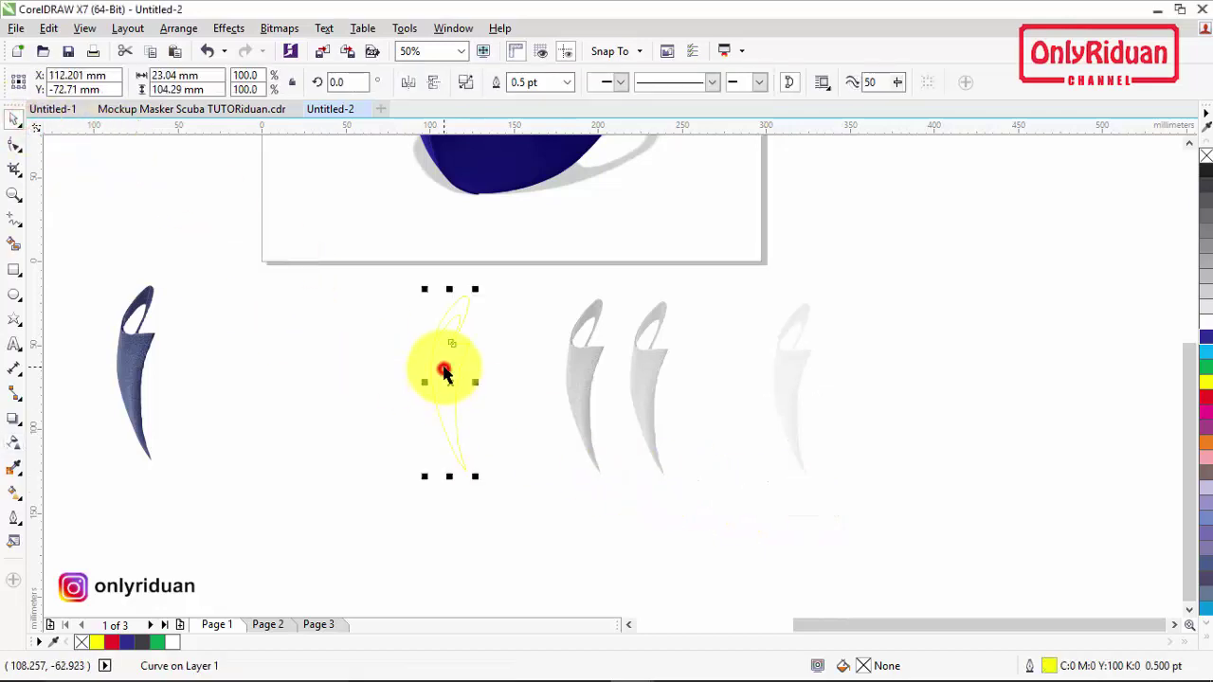
pyautogui.click(573, 383)
pyautogui.moveTo(379, 275); pyautogui.dragTo(617, 503)
pyautogui.press('c')
pyautogui.press('e')
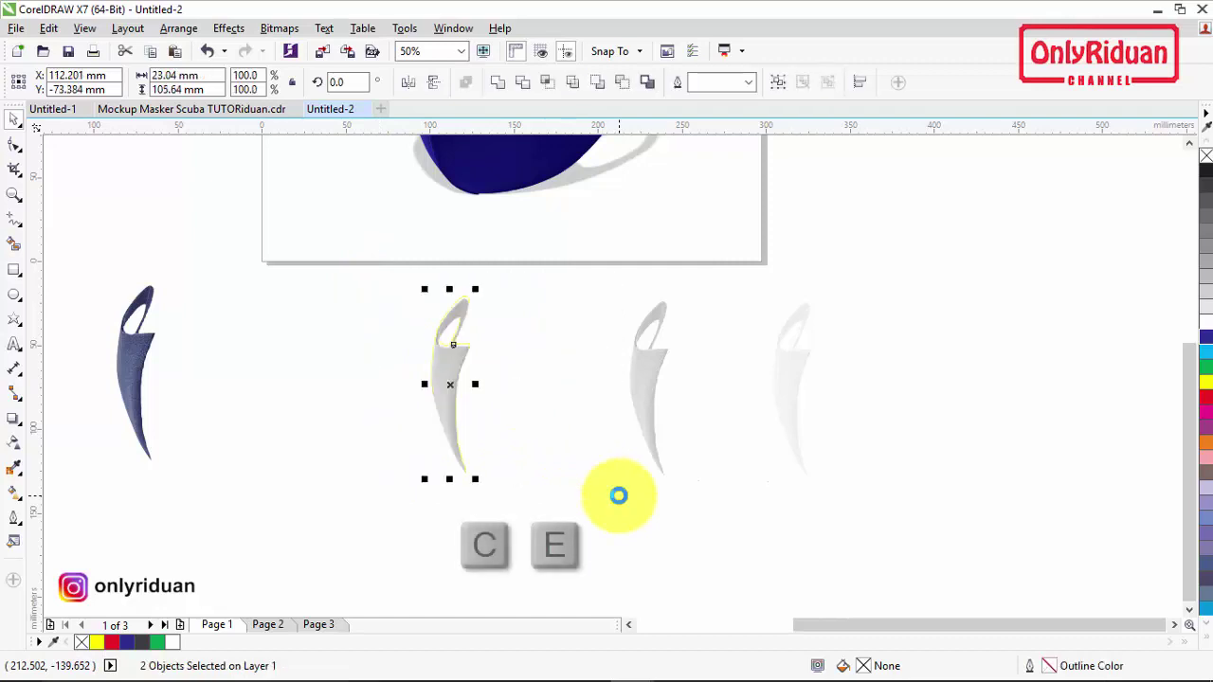
pyautogui.click(515, 464)
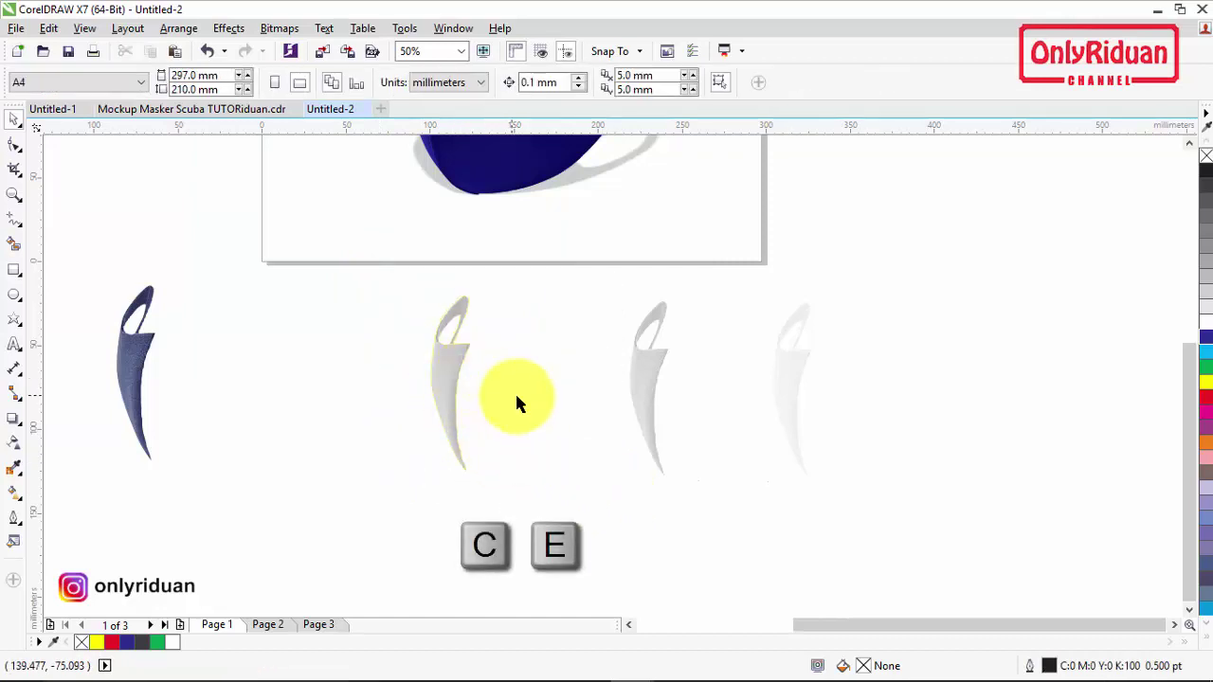
# Move the aligned grey side piece about 17 mm away from the yellow outline and undo the move.
pyautogui.click(449, 366)
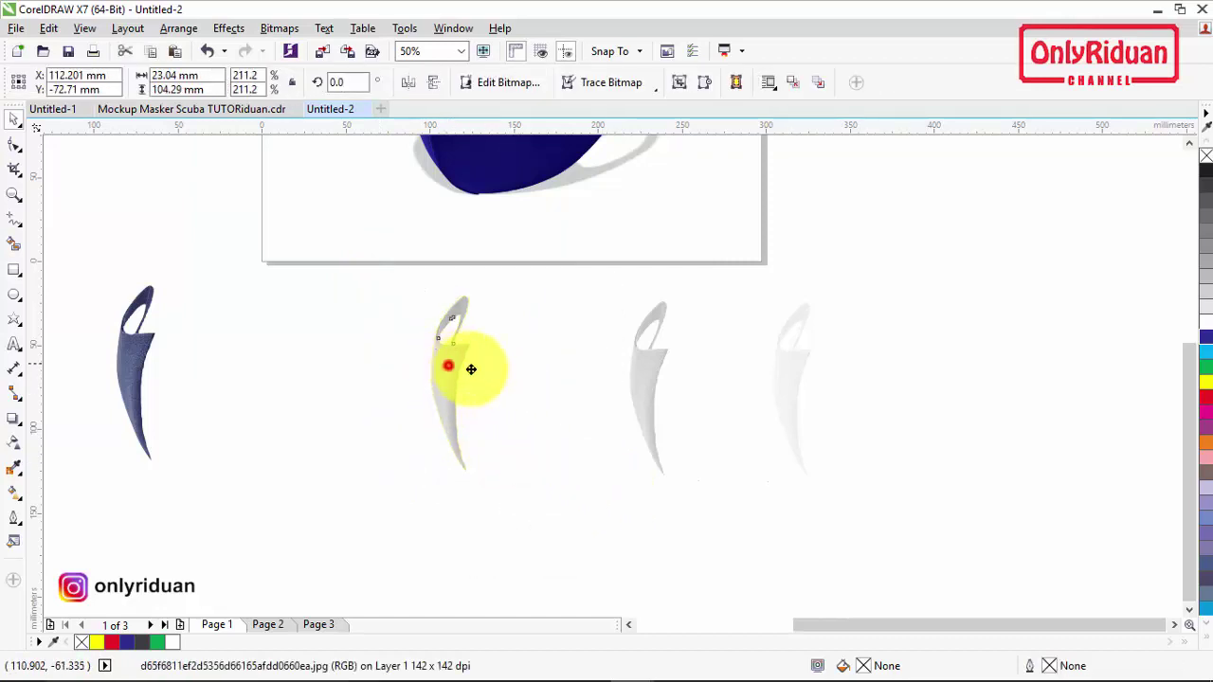
pyautogui.moveTo(471, 369); pyautogui.dragTo(482, 384)
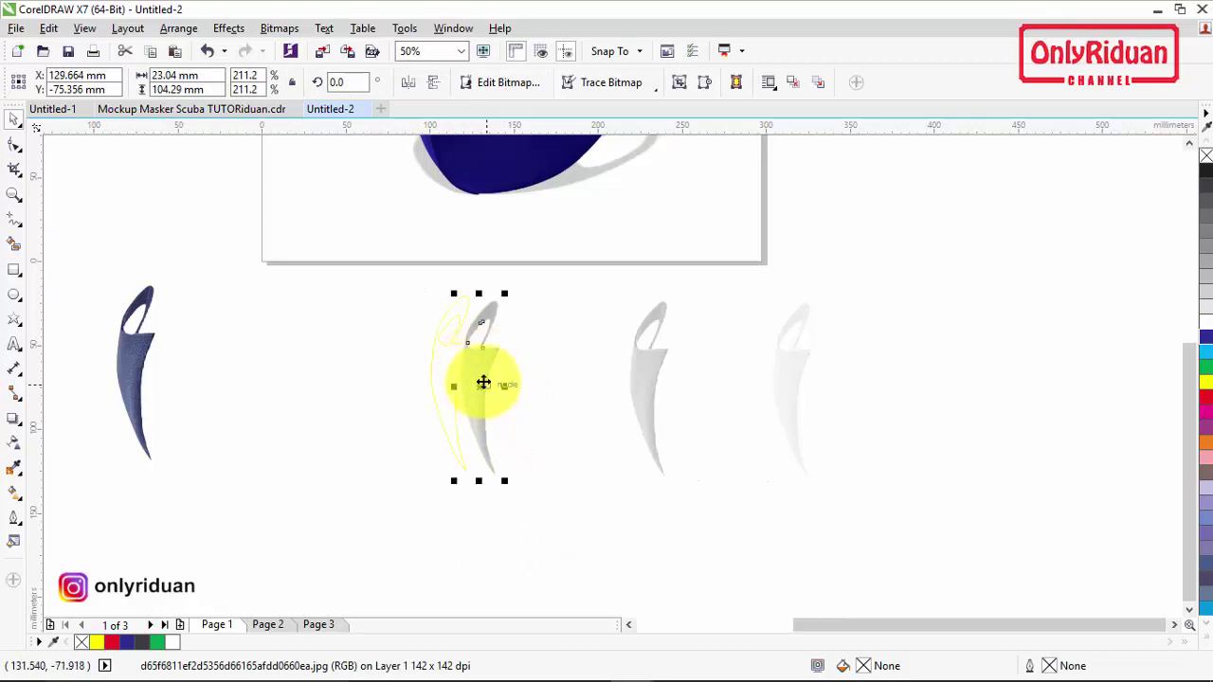
pyautogui.press('Escape')
pyautogui.click(512, 409)
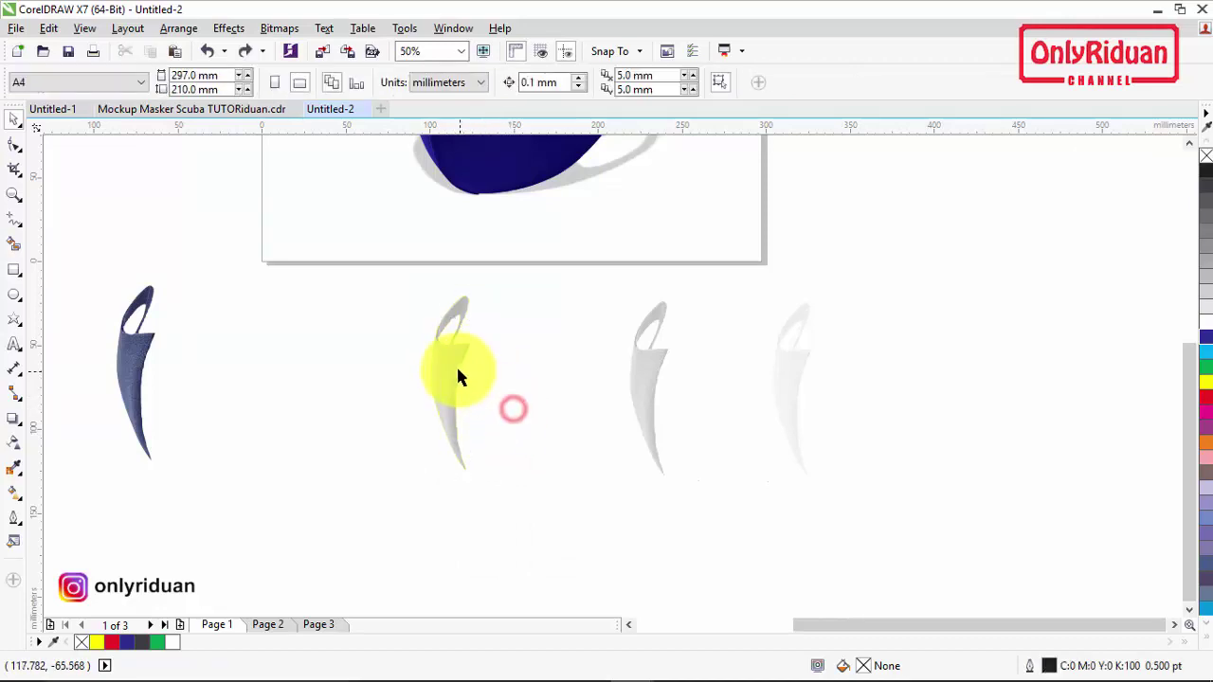
# Send the grey side piece aligned with the yellow outline to the back of the page.
pyautogui.click(457, 367)
pyautogui.moveTo(457, 367); pyautogui.dragTo(434, 379)
pyautogui.rightClick(445, 372)
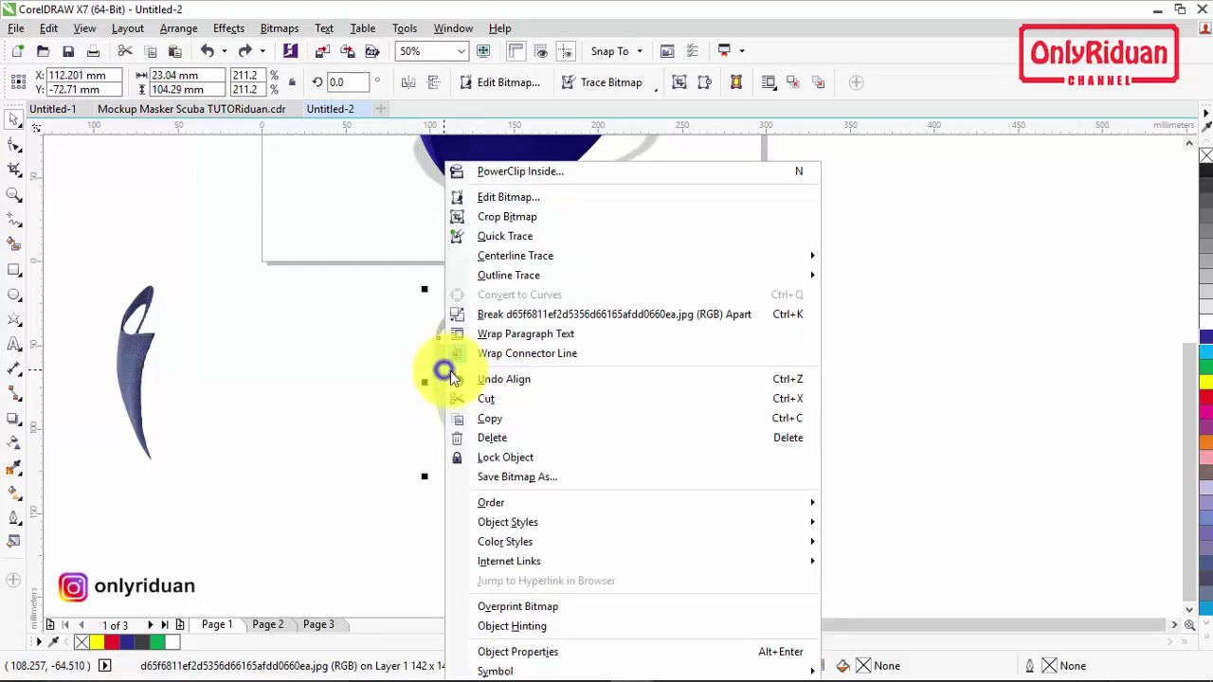
pyautogui.moveTo(515, 504)
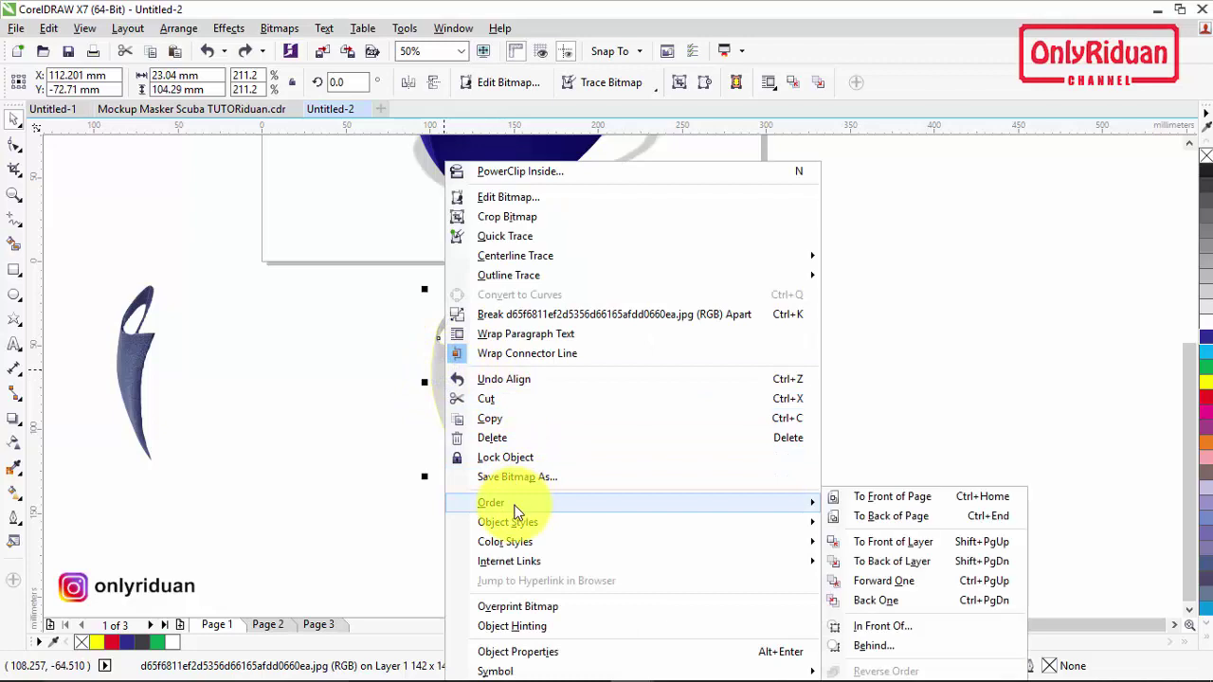
pyautogui.click(891, 517)
pyautogui.click(529, 454)
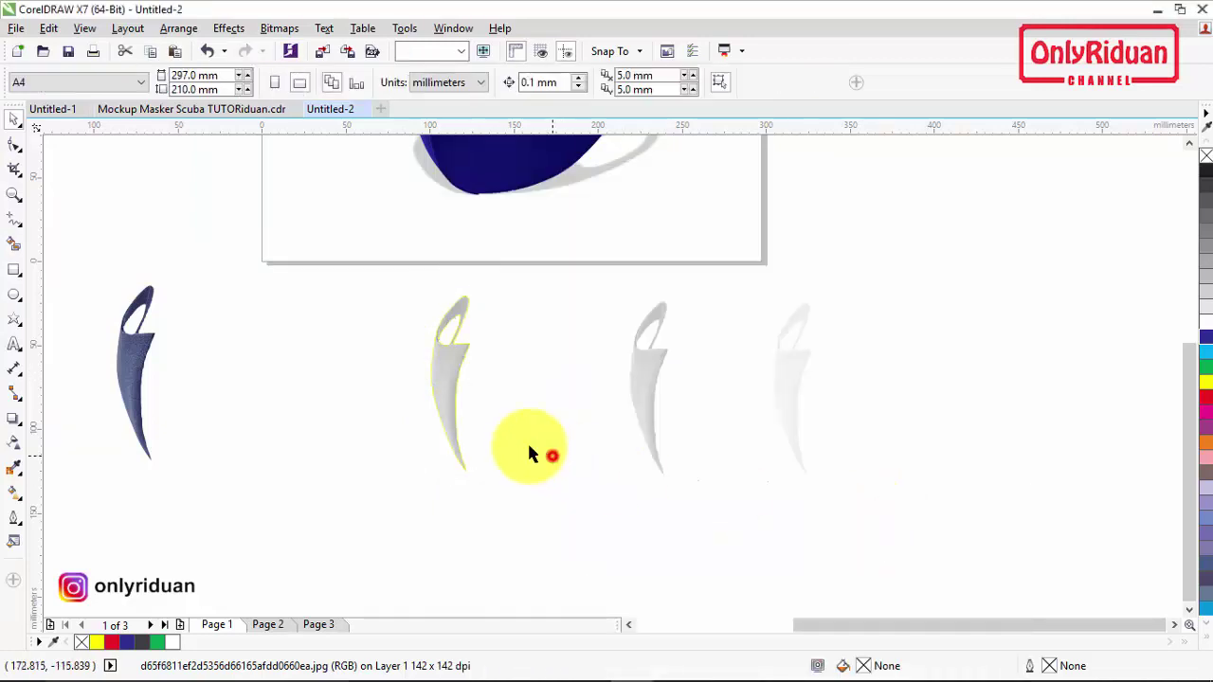
# Move the yellow outline about 27 mm right off the grey side piece and undo the move.
pyautogui.click(452, 372)
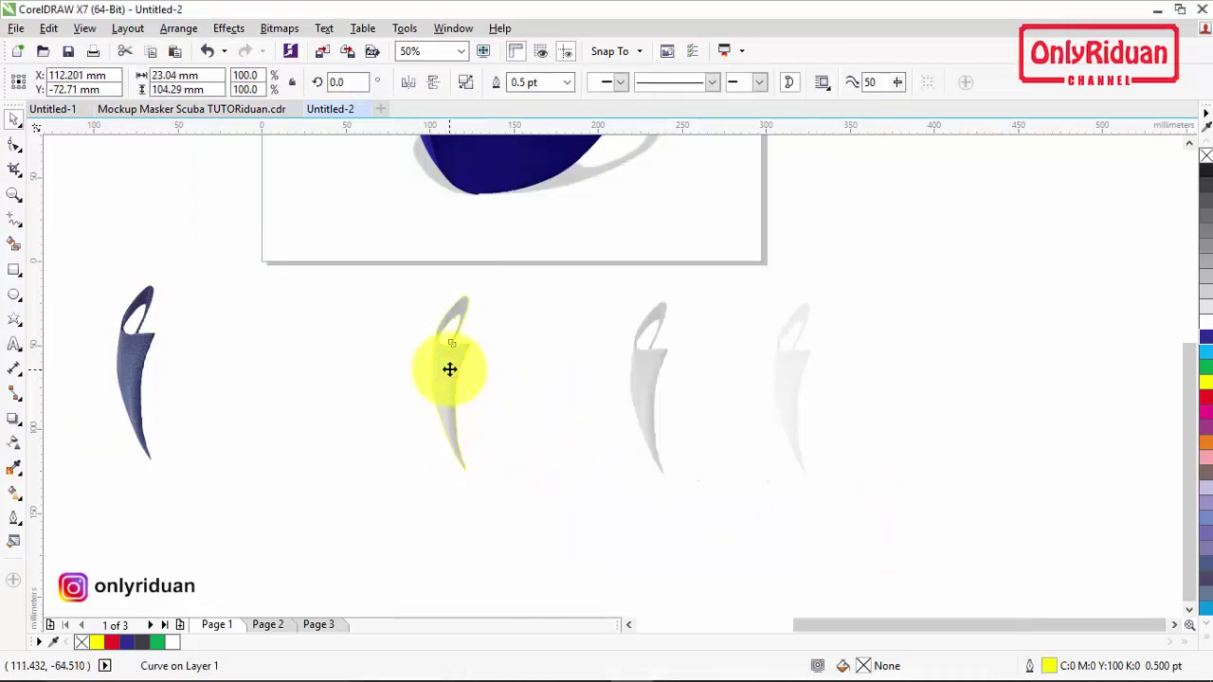
pyautogui.moveTo(449, 370); pyautogui.dragTo(495, 368)
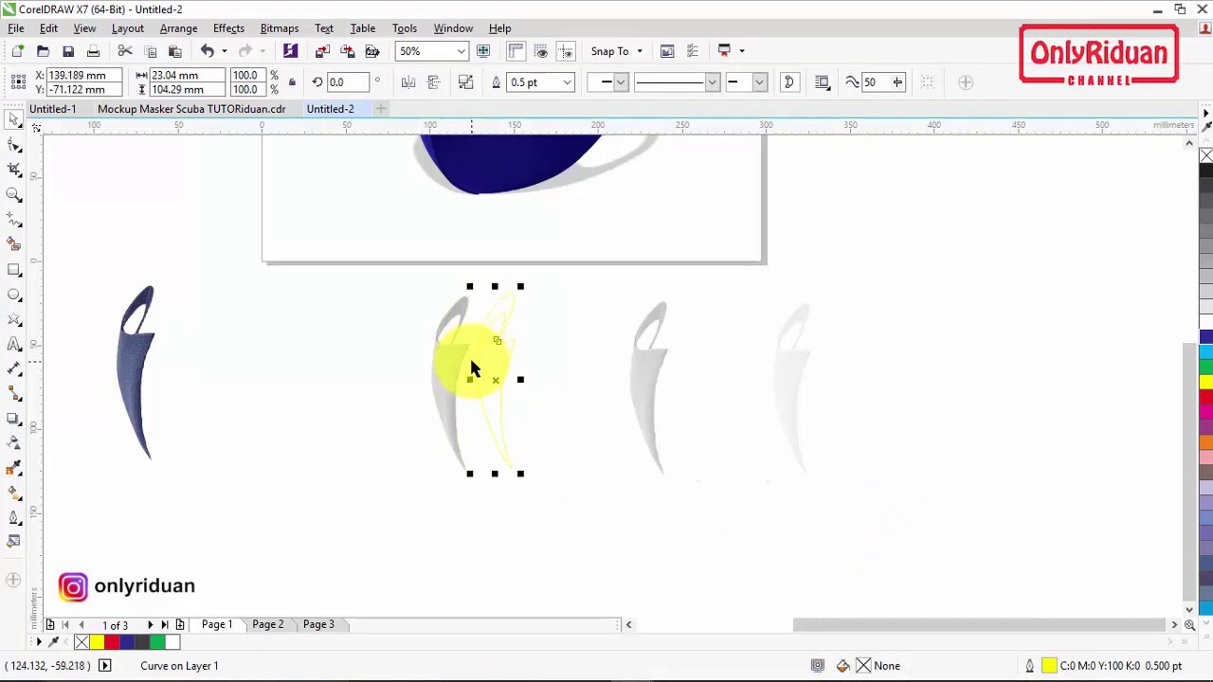
pyautogui.hotkey('ctrl', 'z')
pyautogui.click(531, 427)
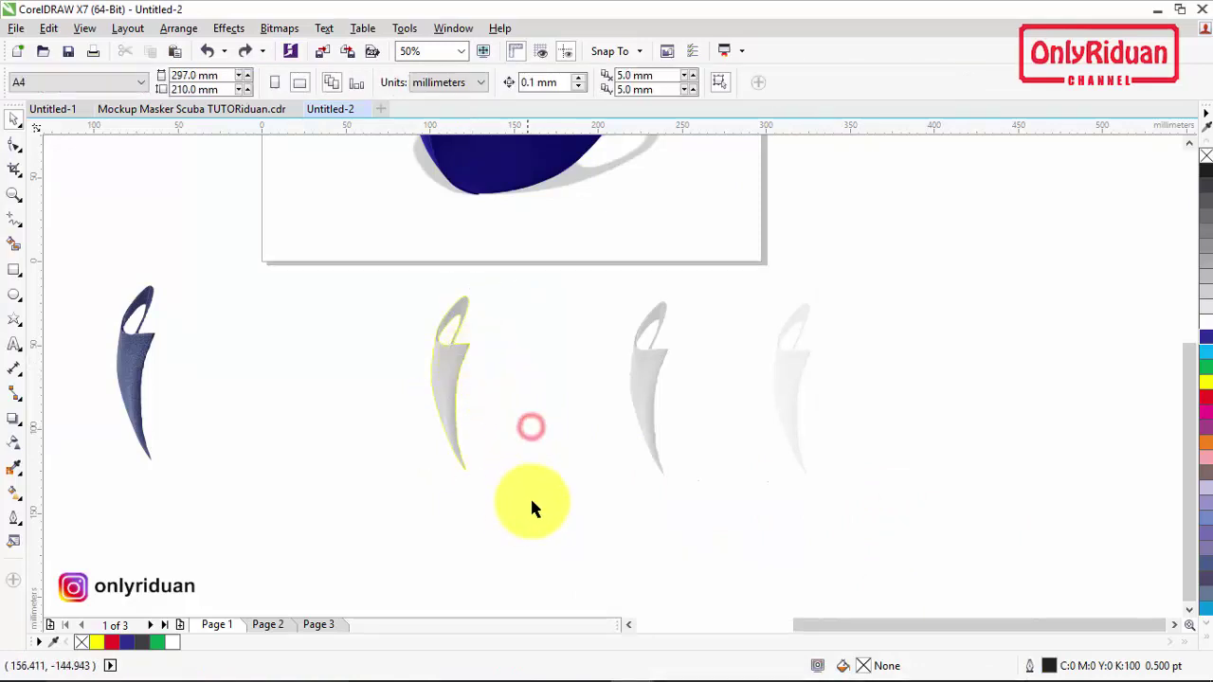
# Place the grey side piece with Multiply transparency inside the yellow outline as a PowerClip.
pyautogui.click(650, 379)
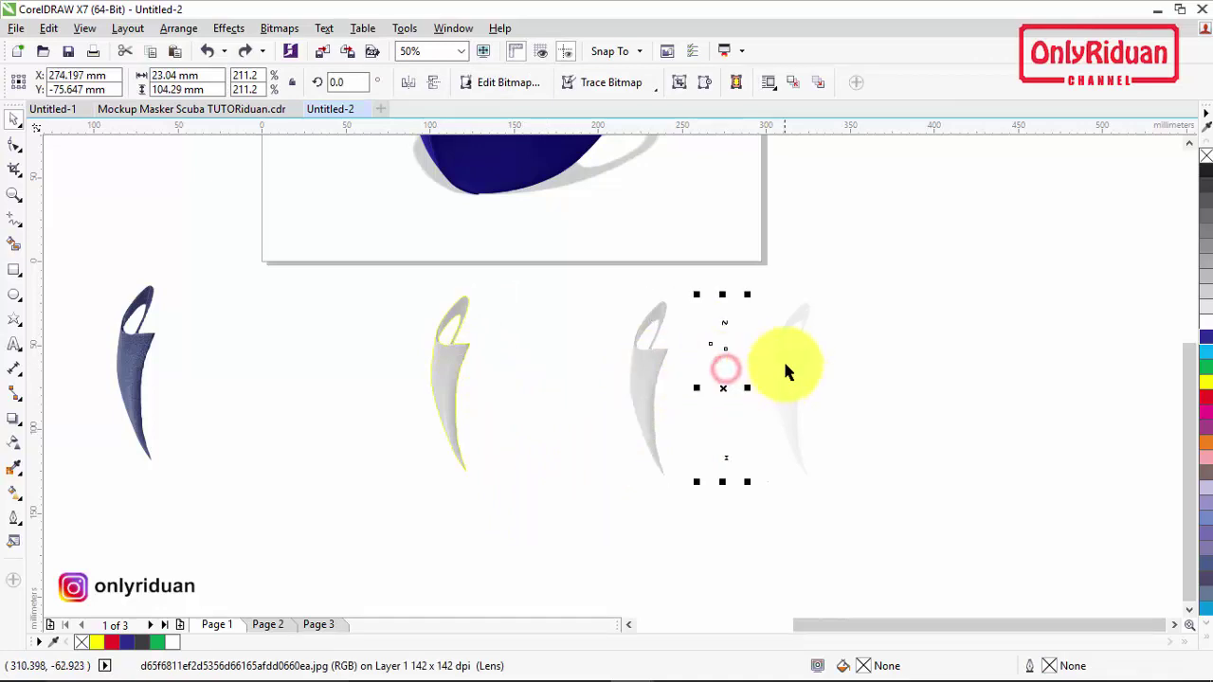
pyautogui.click(784, 360)
pyautogui.click(569, 428)
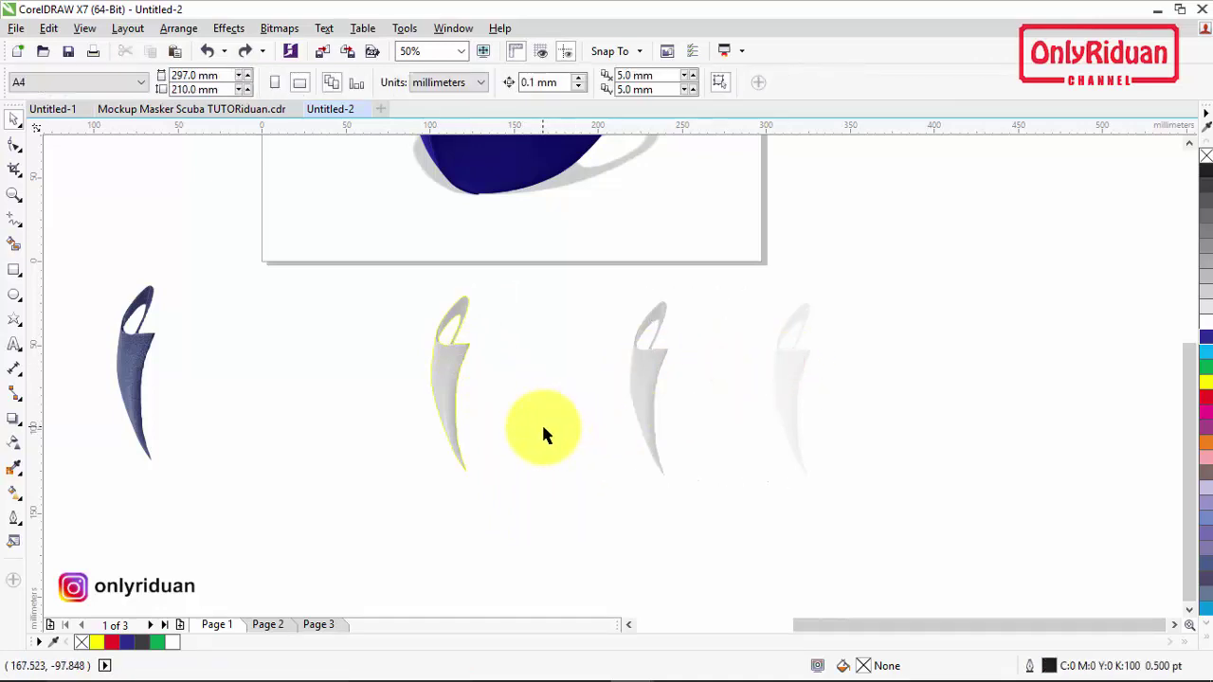
pyautogui.click(637, 377)
pyautogui.rightClick(645, 360)
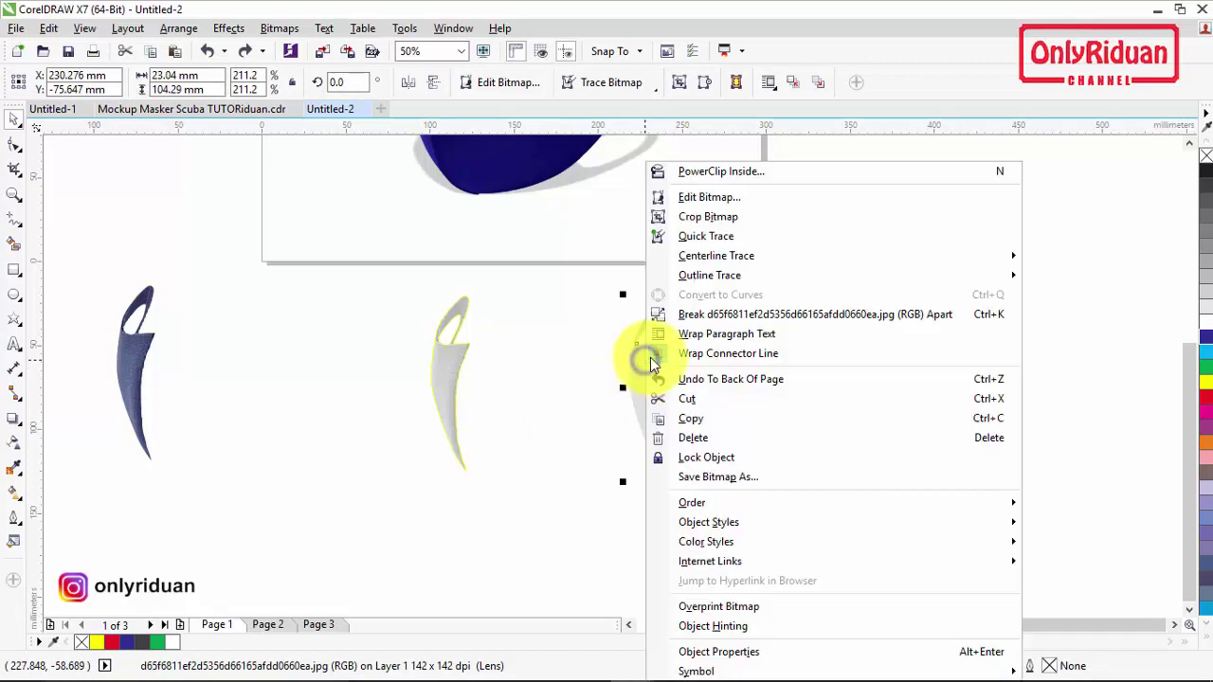
pyautogui.click(730, 173)
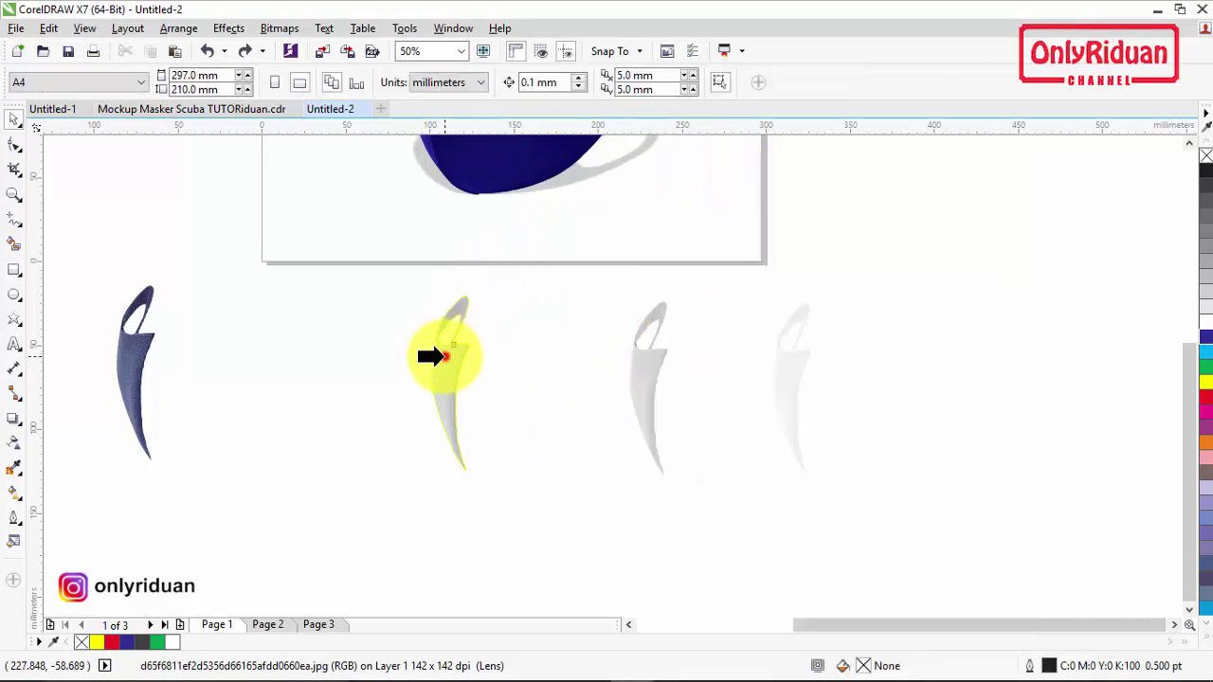
pyautogui.click(431, 341)
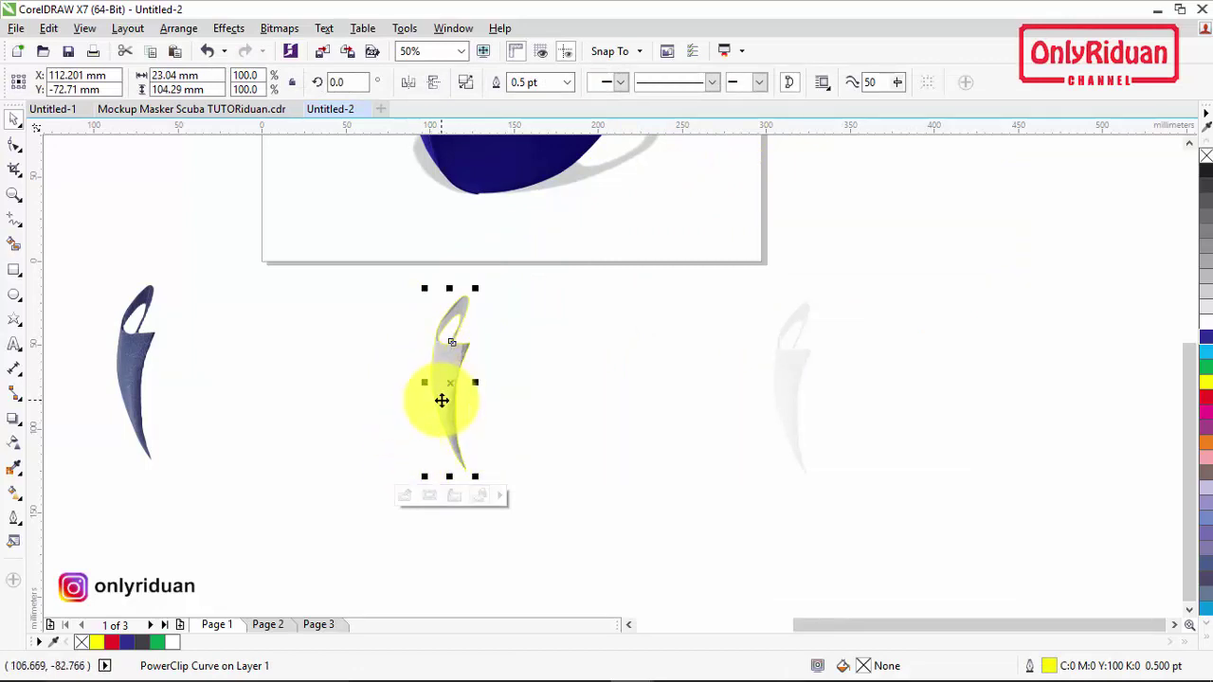
# Edit the yellow outline's PowerClip, enlarge the grey side piece inside to about 23.4 × 106.1 mm, and finish editing.
pyautogui.click(388, 414)
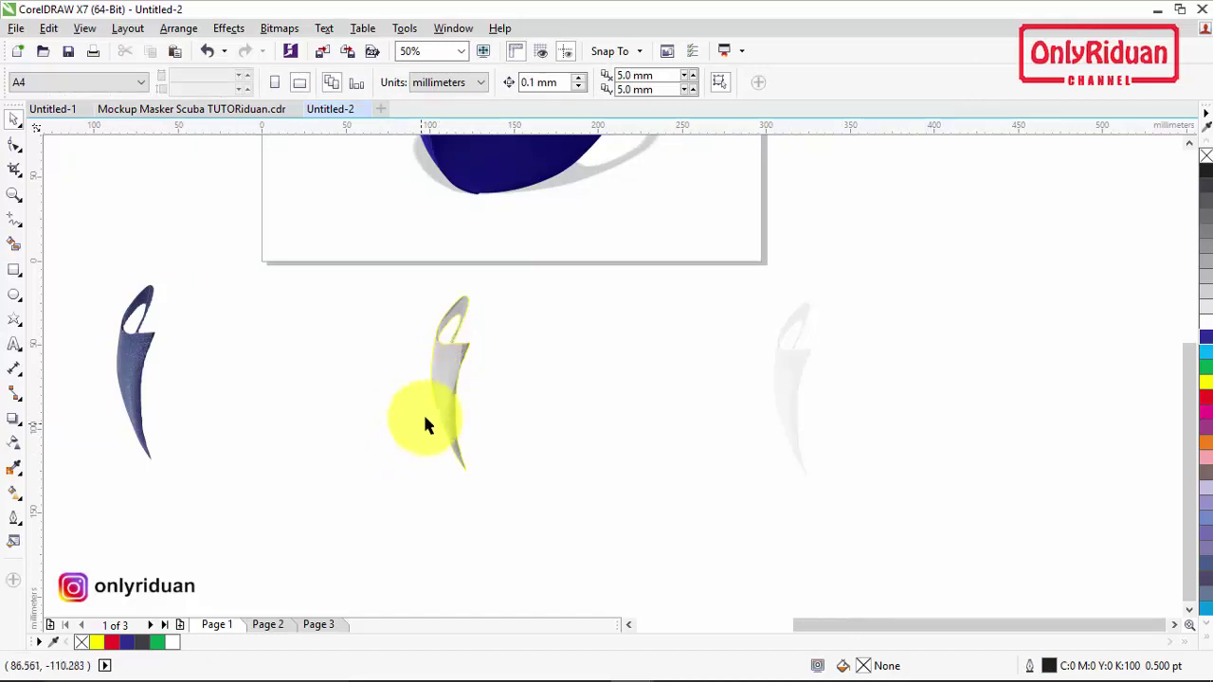
pyautogui.click(445, 388)
pyautogui.rightClick(446, 379)
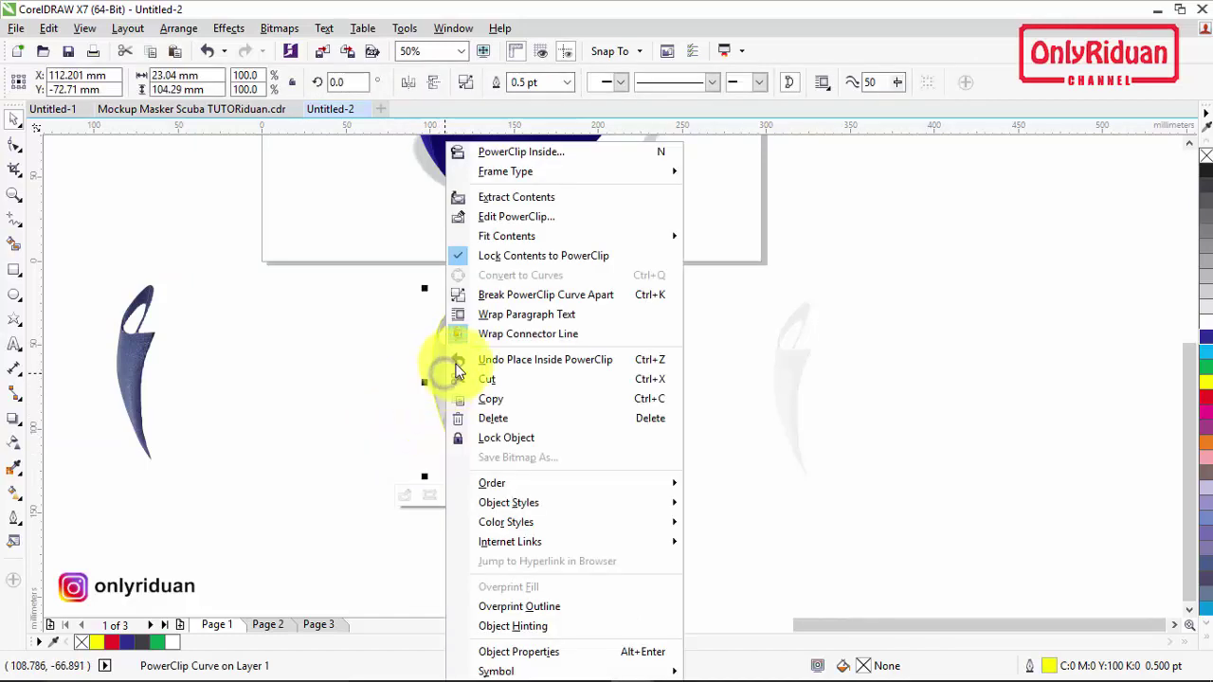
pyautogui.click(517, 217)
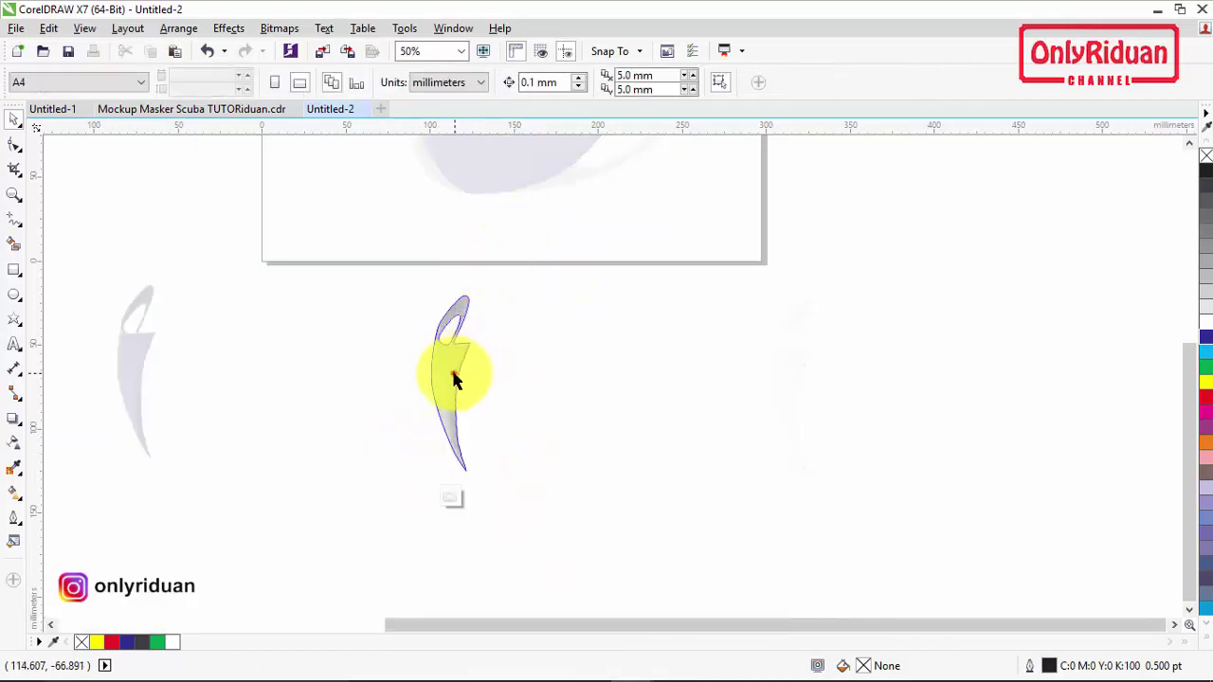
pyautogui.click(454, 376)
pyautogui.moveTo(477, 478); pyautogui.dragTo(482, 477)
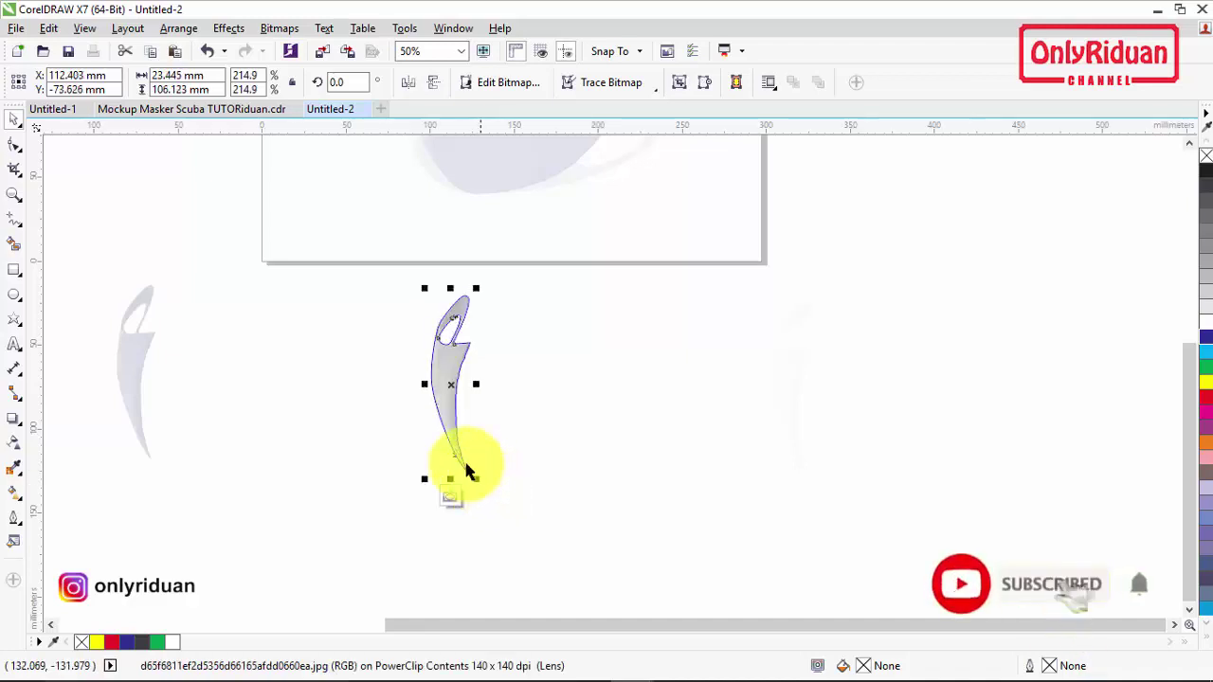
pyautogui.rightClick(443, 360)
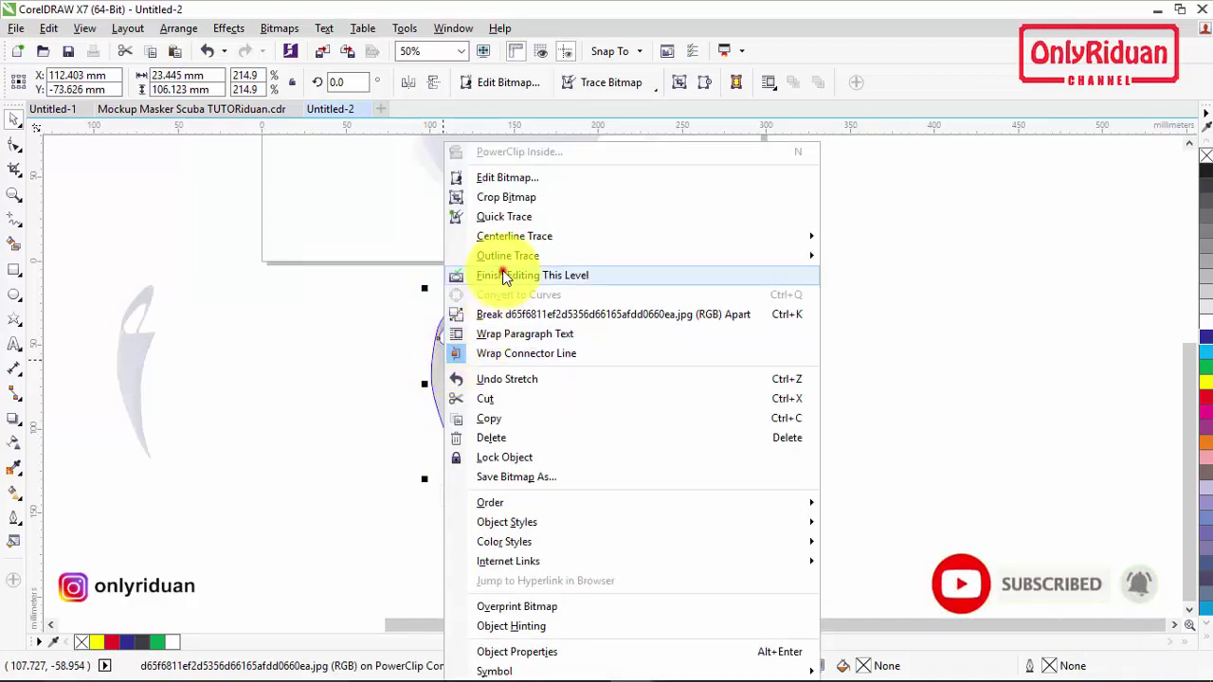
pyautogui.click(455, 275)
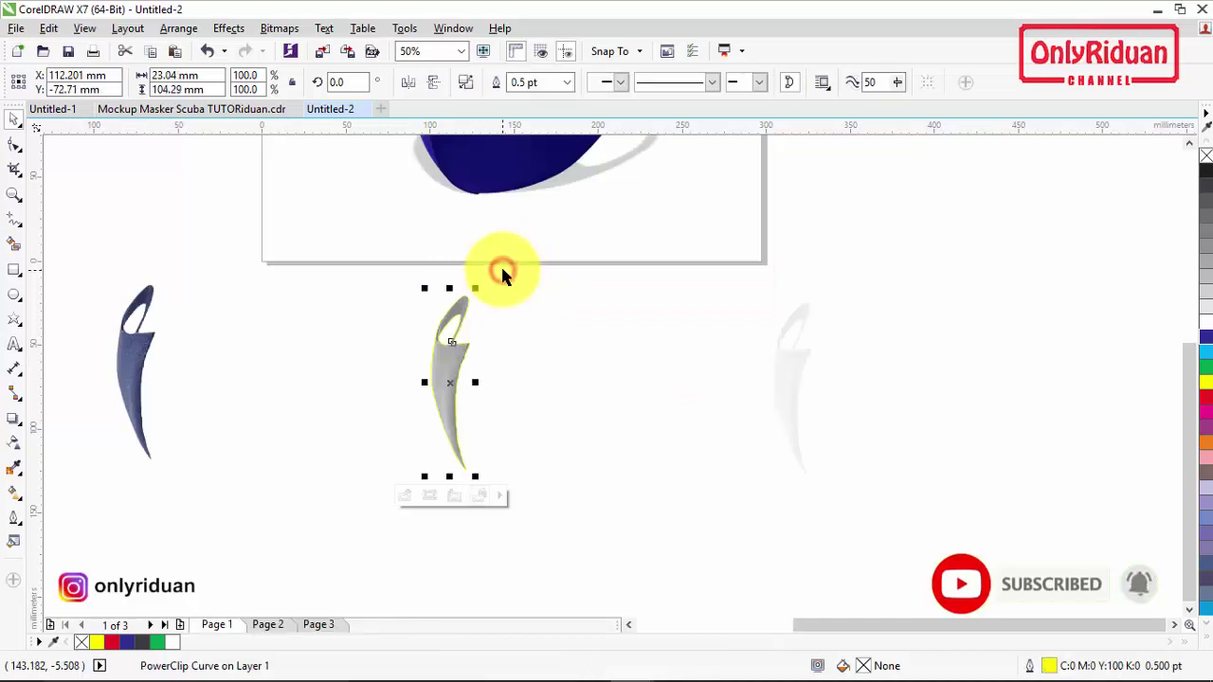
# Place the nearly invisible side-piece layer between the yellow outline and the faint piece inside the outline as a PowerClip.
pyautogui.click(721, 367)
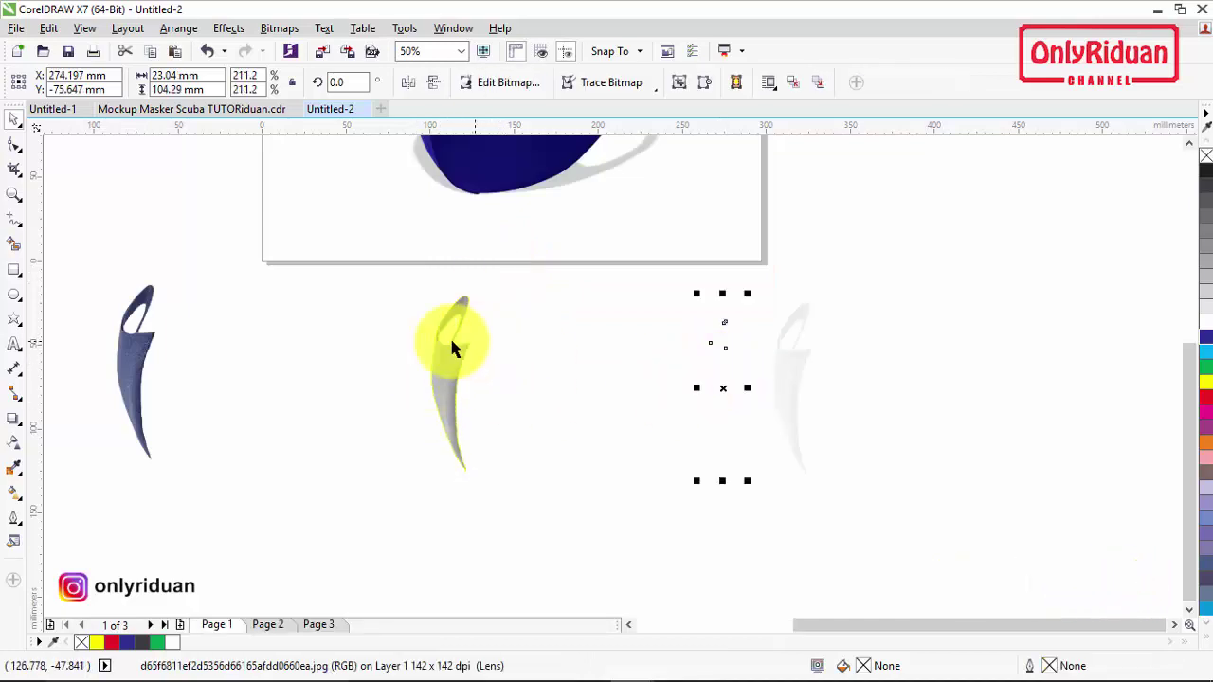
pyautogui.rightClick(722, 388)
pyautogui.click(797, 171)
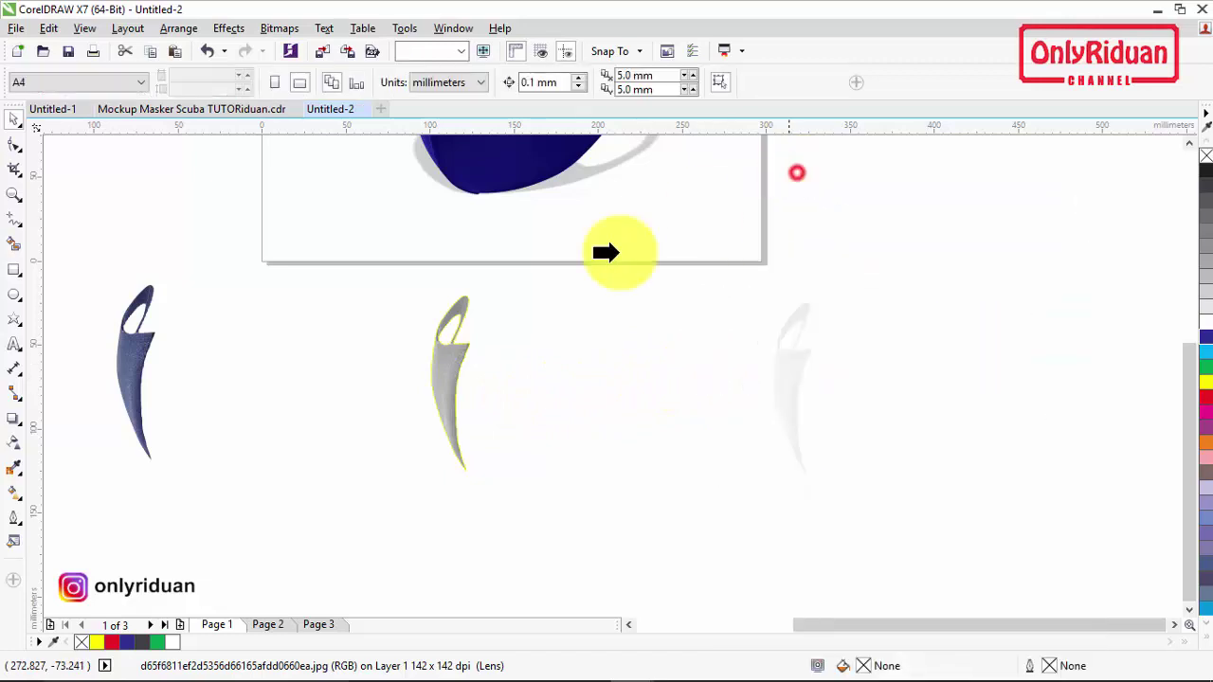
# Edit the PowerClip, enlarge the newly added second shading layer to about 23.8 × 107.7 mm, and finish editing.
pyautogui.click(449, 363)
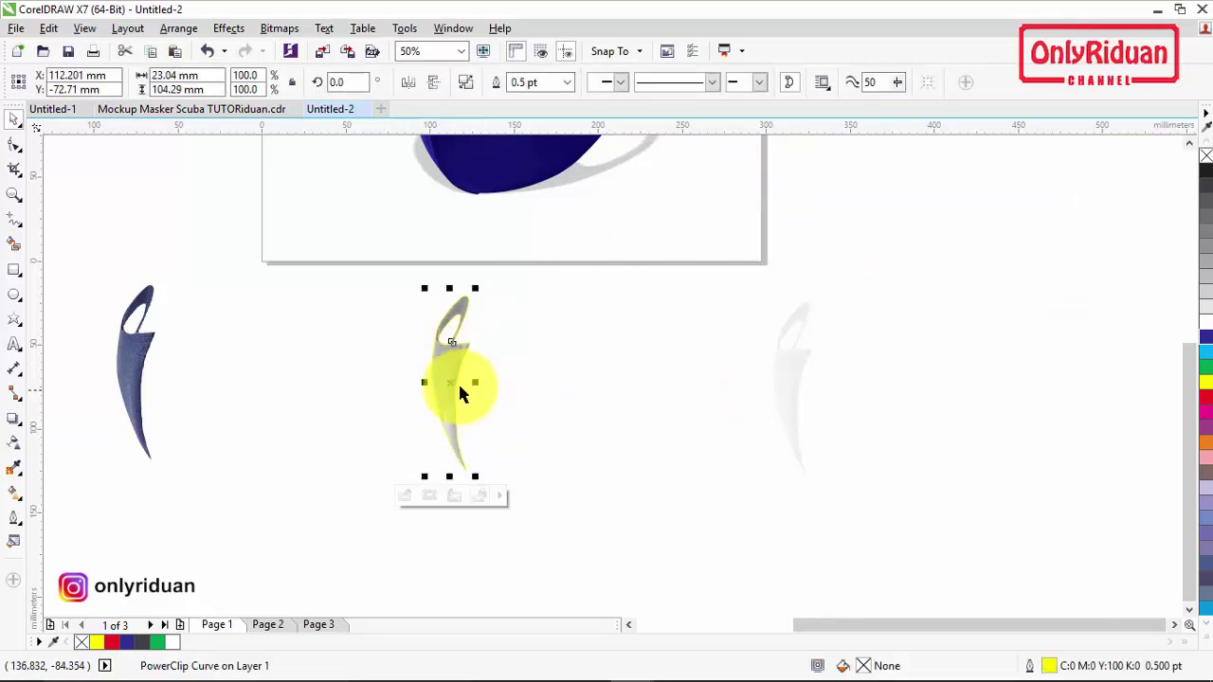
pyautogui.rightClick(441, 365)
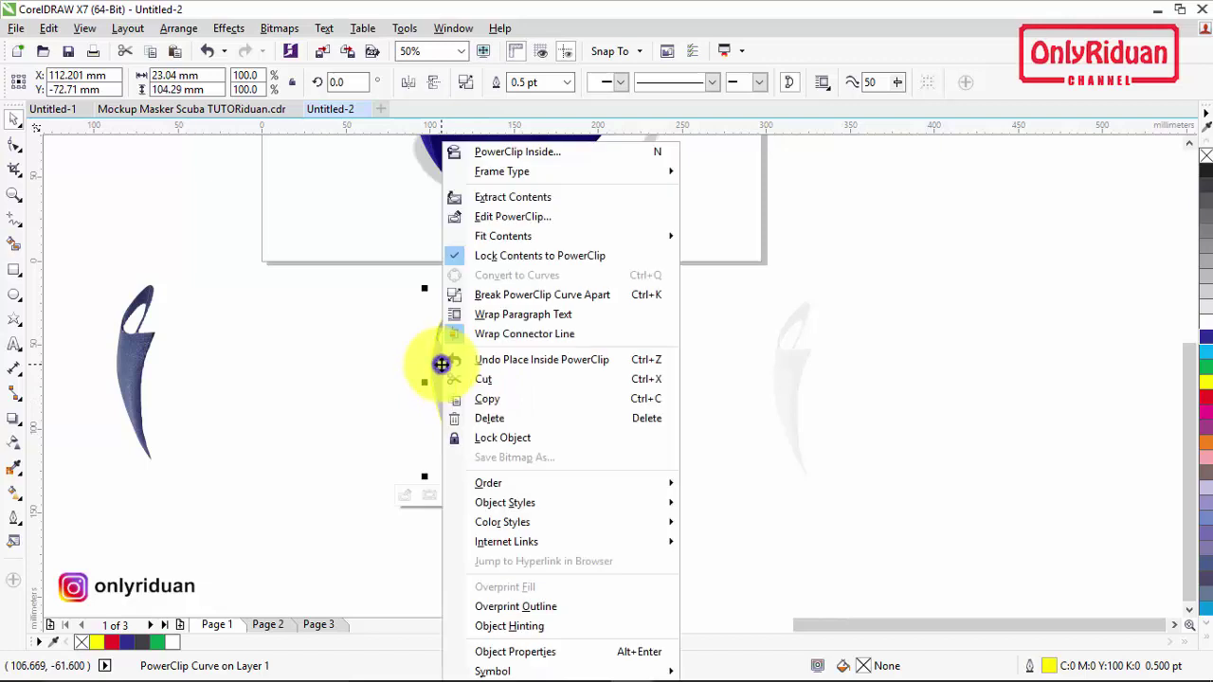
pyautogui.click(505, 220)
pyautogui.click(447, 379)
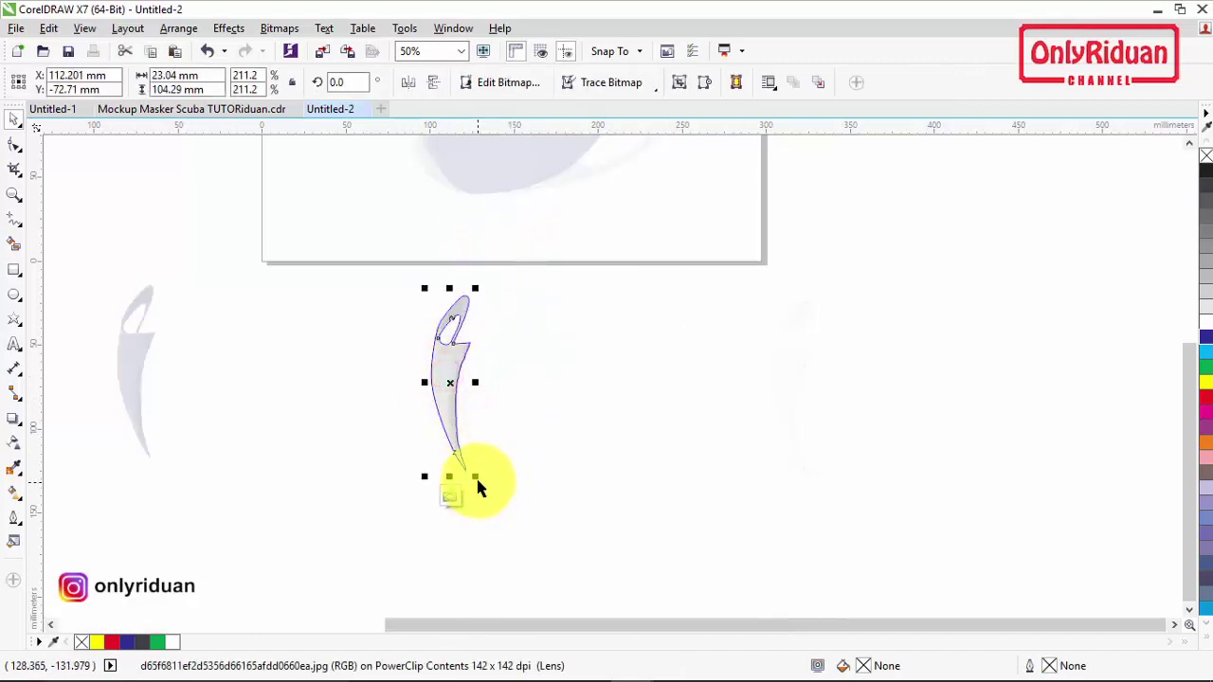
pyautogui.moveTo(477, 480); pyautogui.dragTo(482, 484)
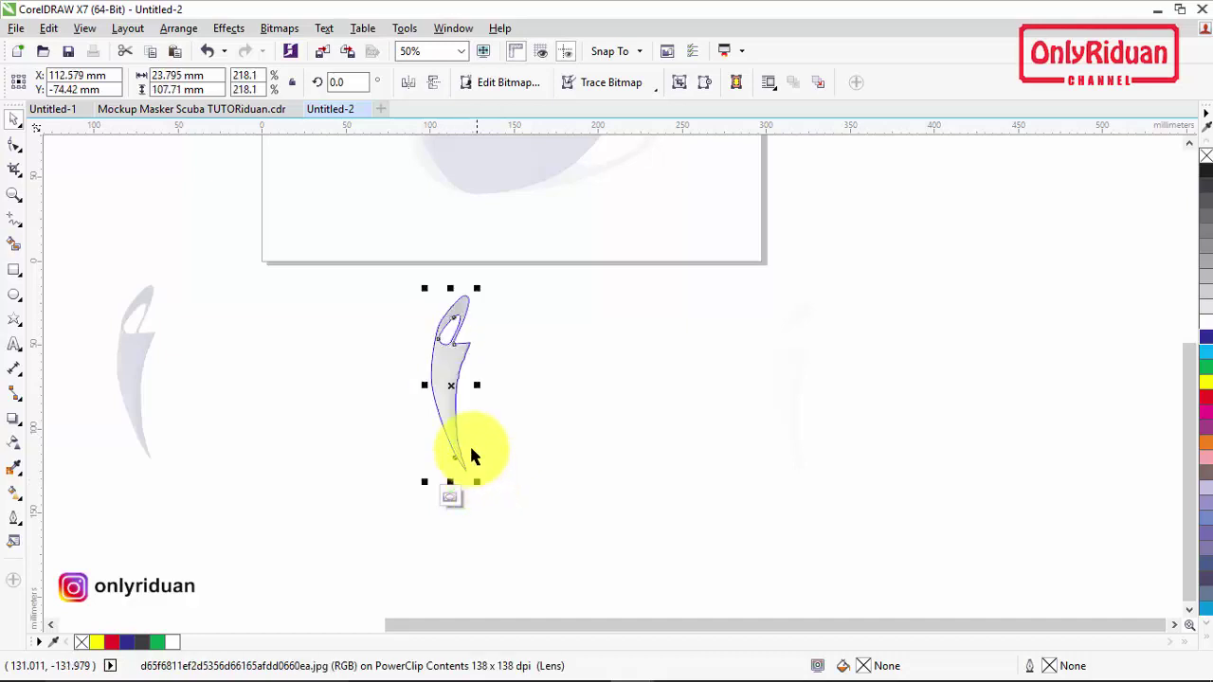
pyautogui.rightClick(449, 360)
pyautogui.click(510, 275)
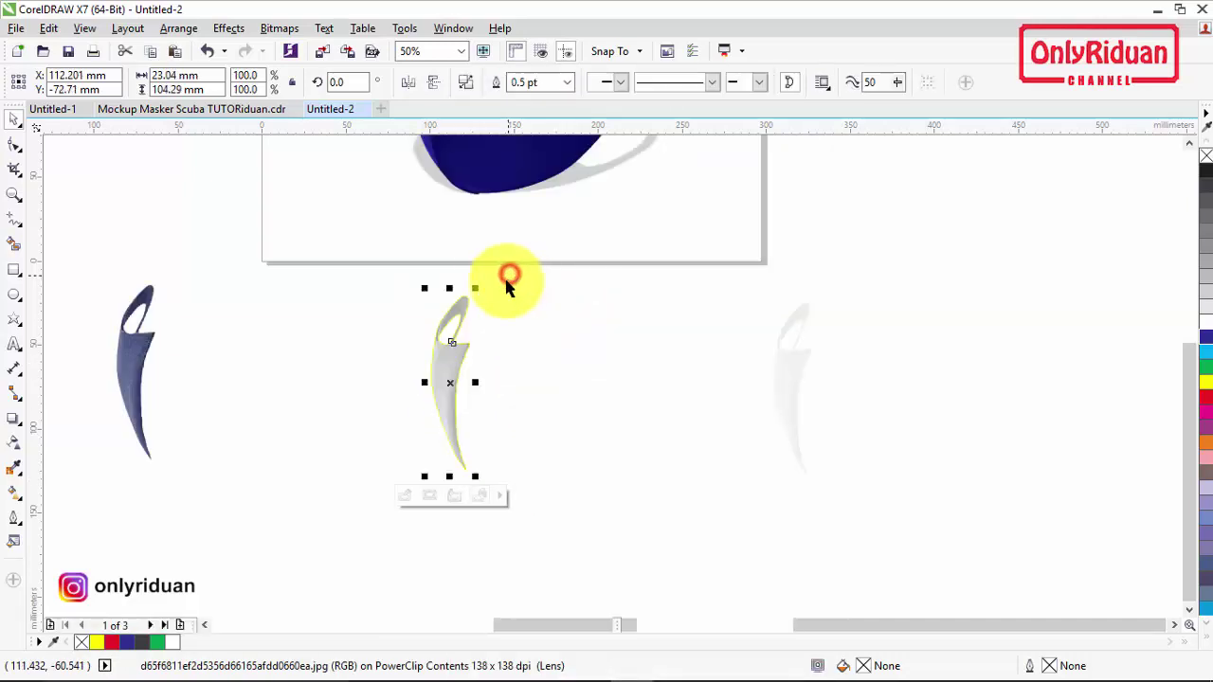
# Place the remaining faint grey side piece inside the yellow outline as a PowerClip.
pyautogui.click(785, 371)
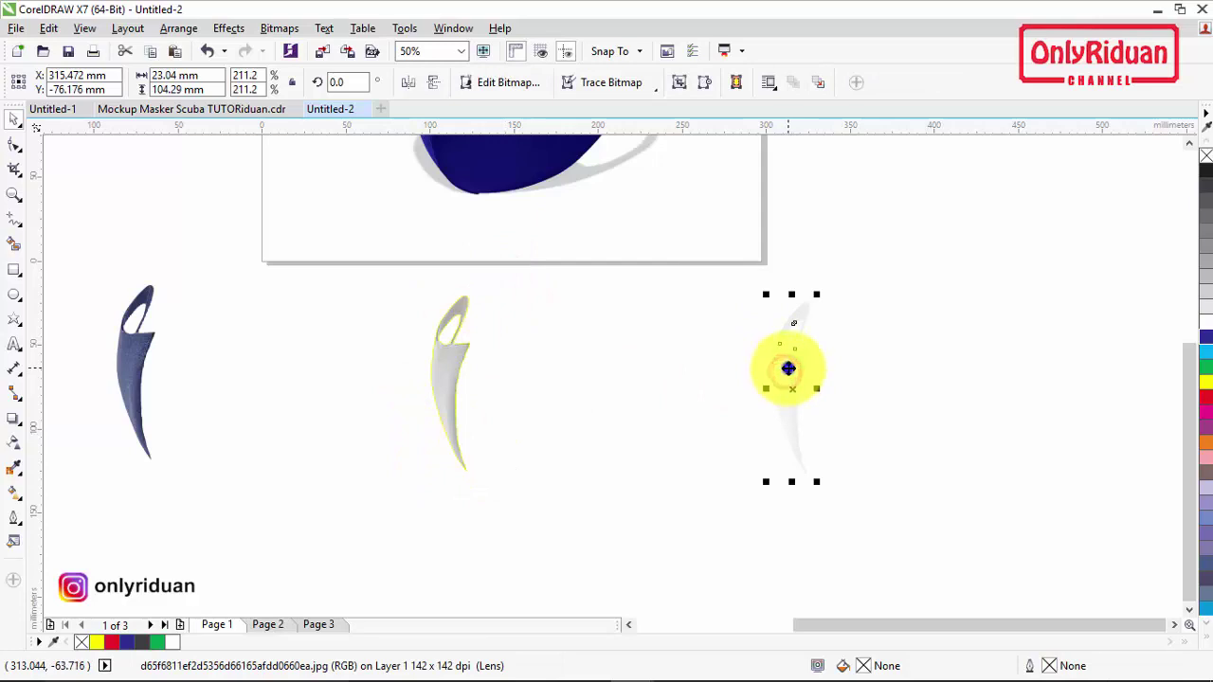
pyautogui.rightClick(788, 368)
pyautogui.click(815, 168)
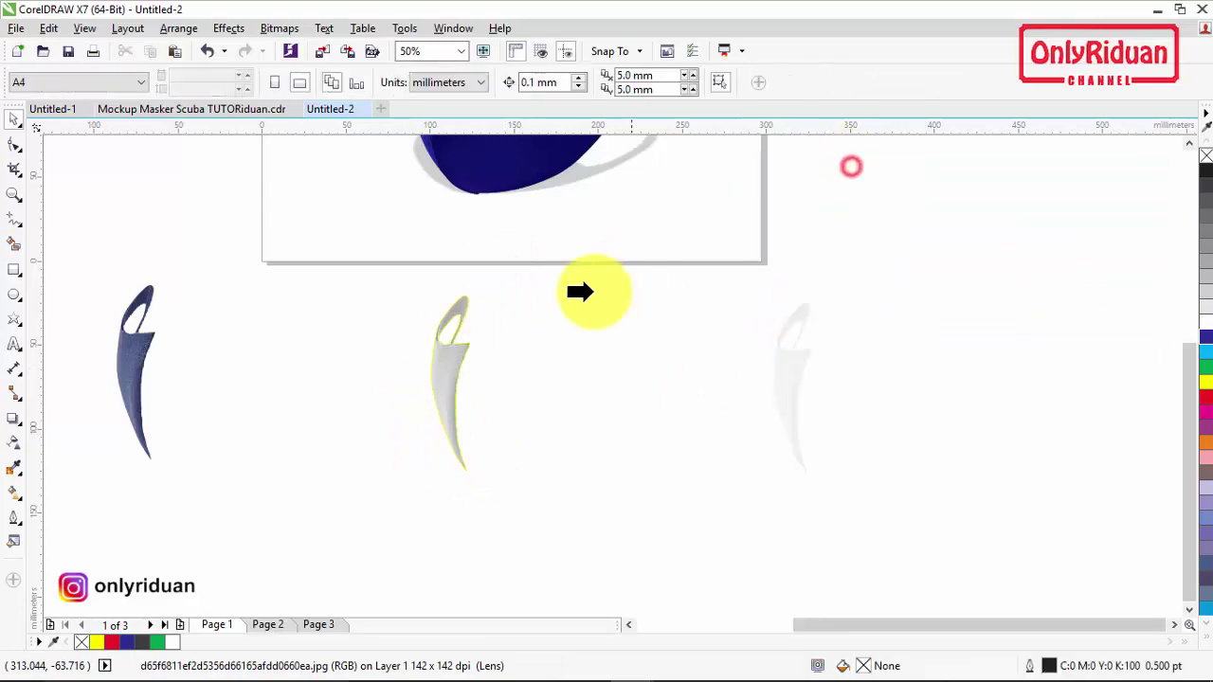
# Edit the PowerClip, enlarge the newly added faint layer to about 23.7 × 107.2 mm, and finish editing.
pyautogui.click(447, 370)
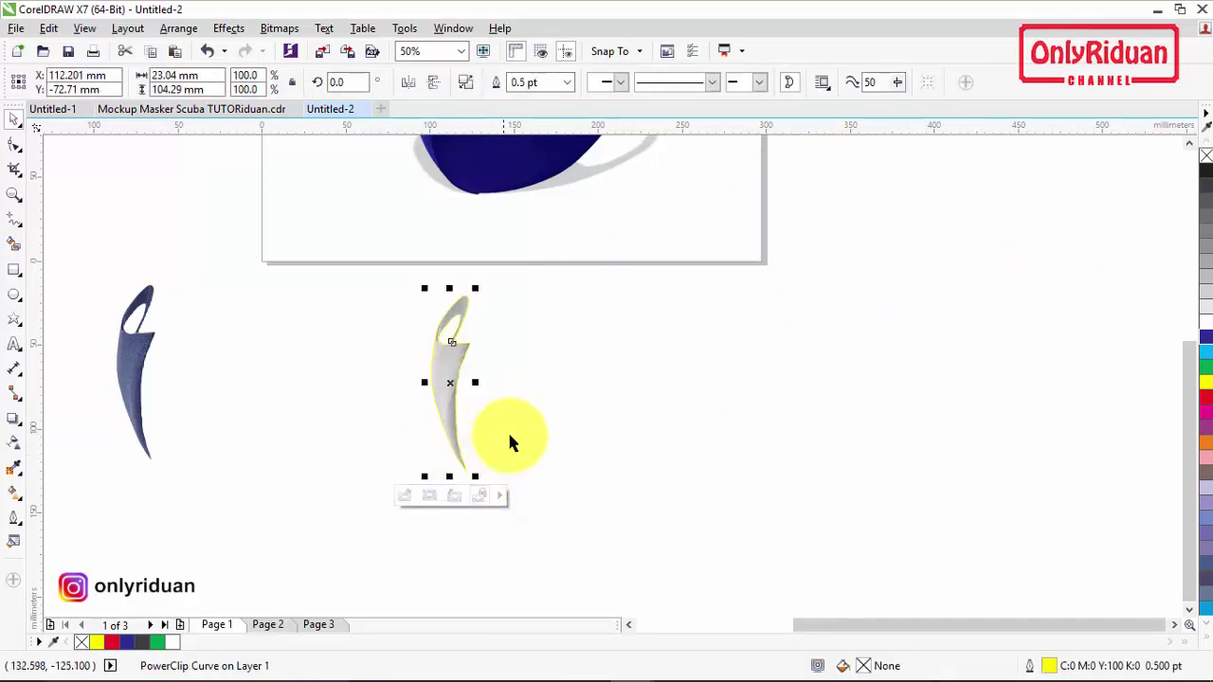
pyautogui.rightClick(451, 365)
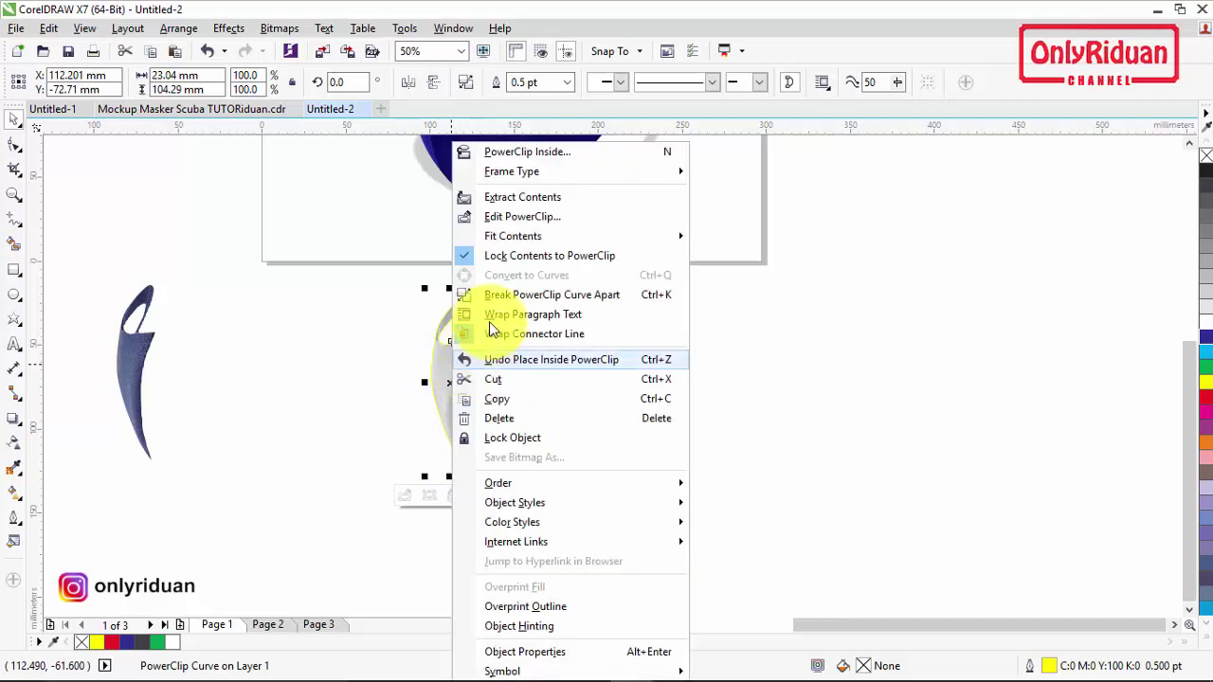
pyautogui.click(508, 217)
pyautogui.click(453, 400)
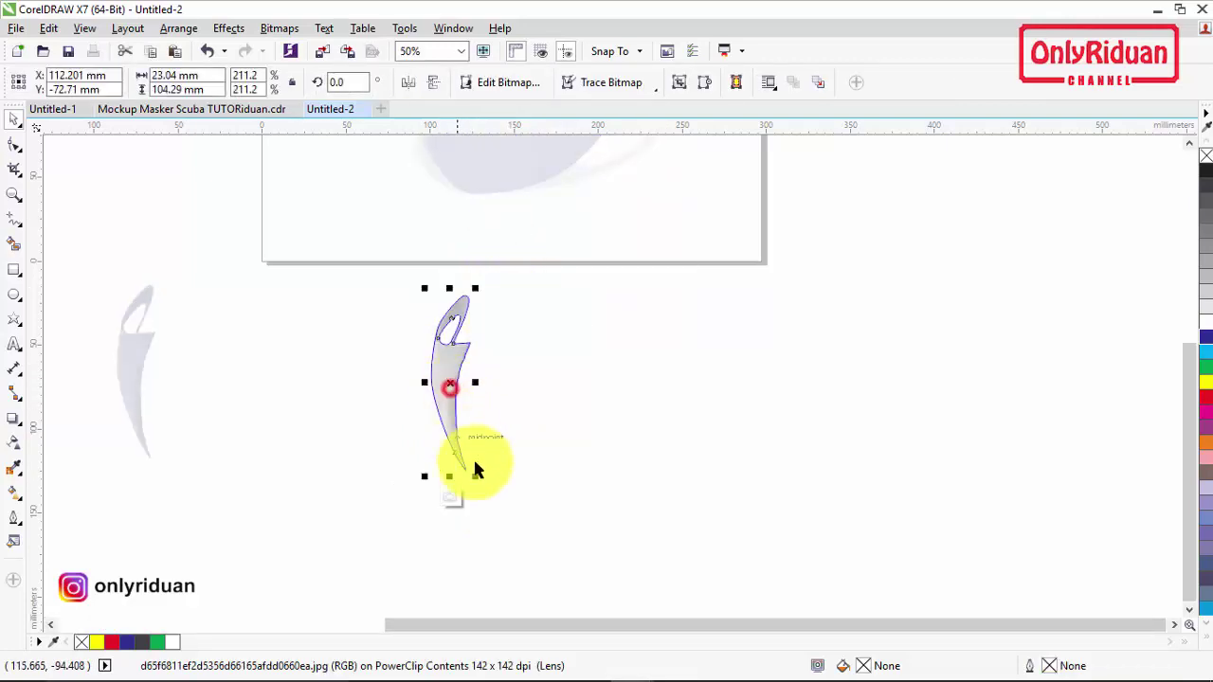
pyautogui.moveTo(475, 477); pyautogui.dragTo(487, 484)
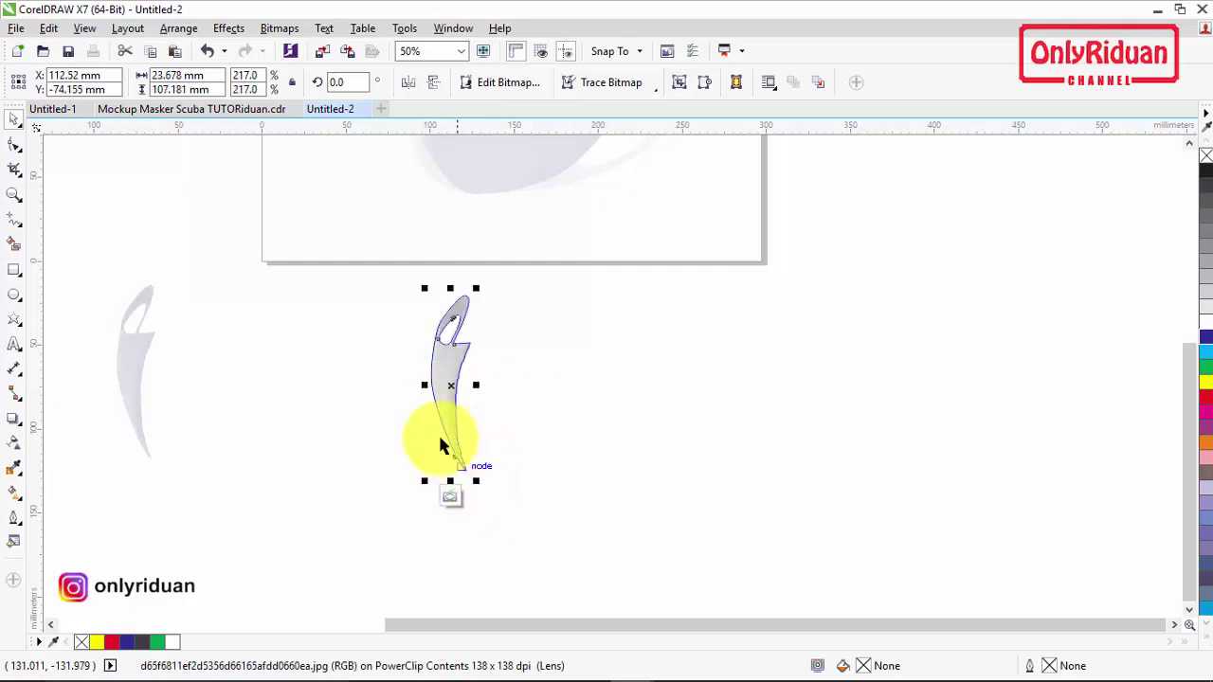
pyautogui.rightClick(448, 370)
pyautogui.click(500, 274)
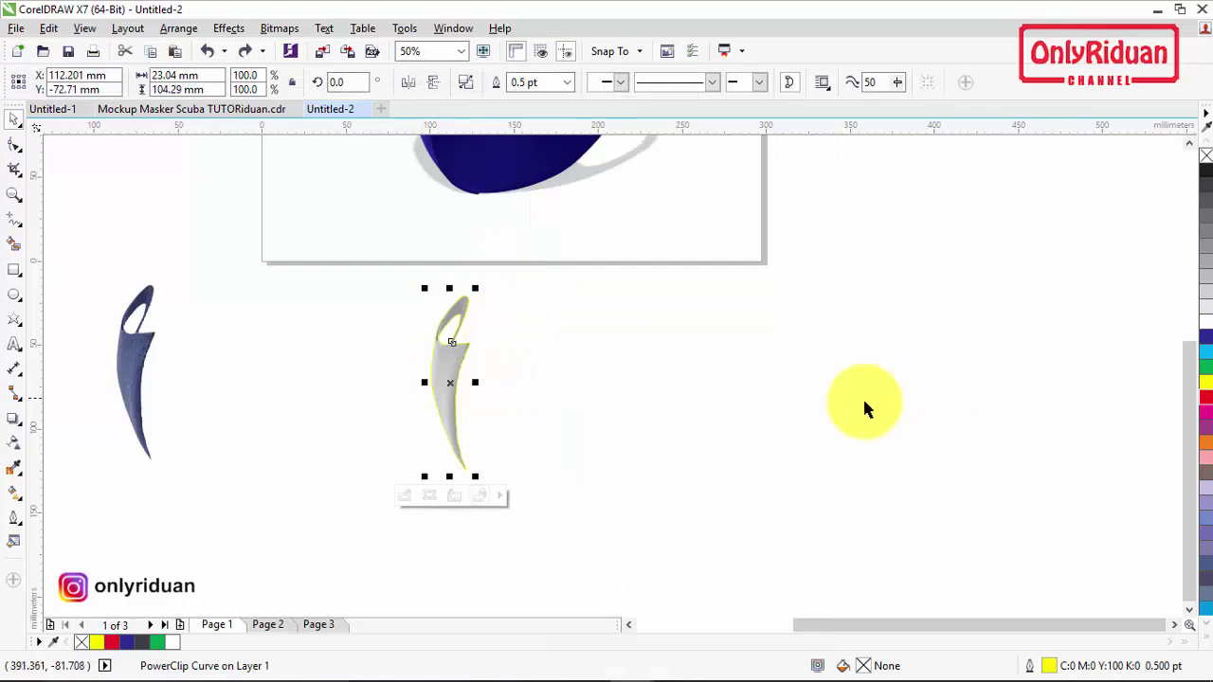
# Fill the clipped side panel with red and move it onto the page beside the blue mask.
pyautogui.click(1206, 399)
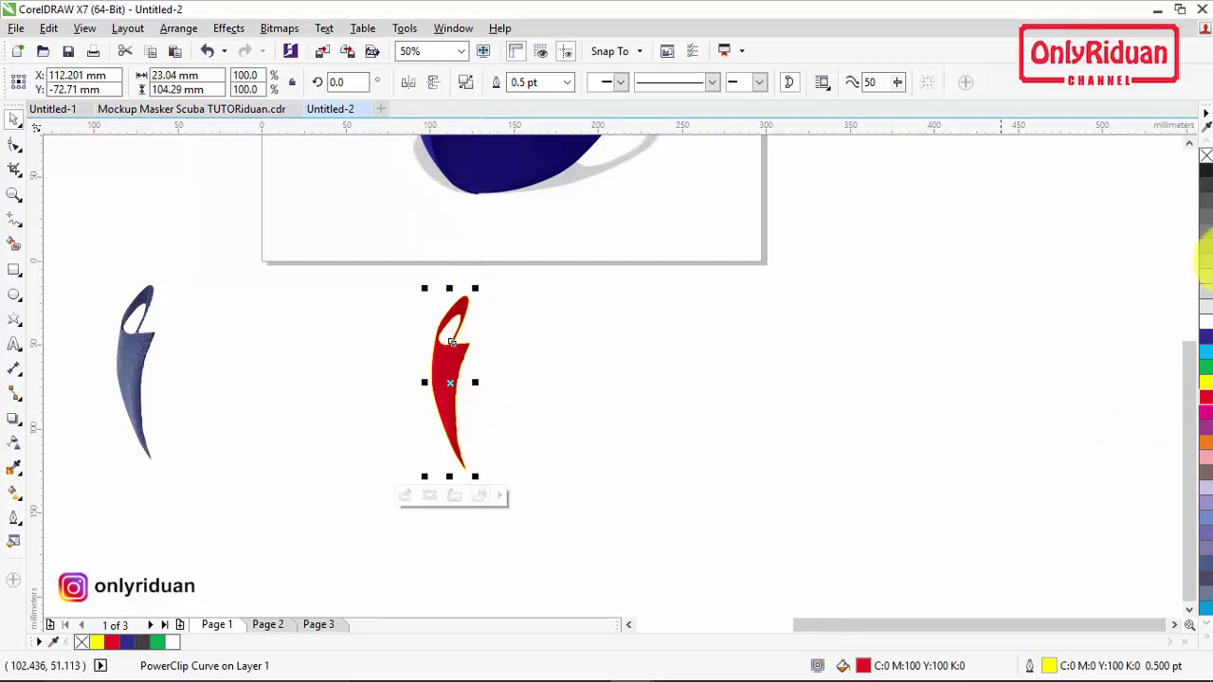
pyautogui.click(1190, 144)
pyautogui.click(1190, 144)
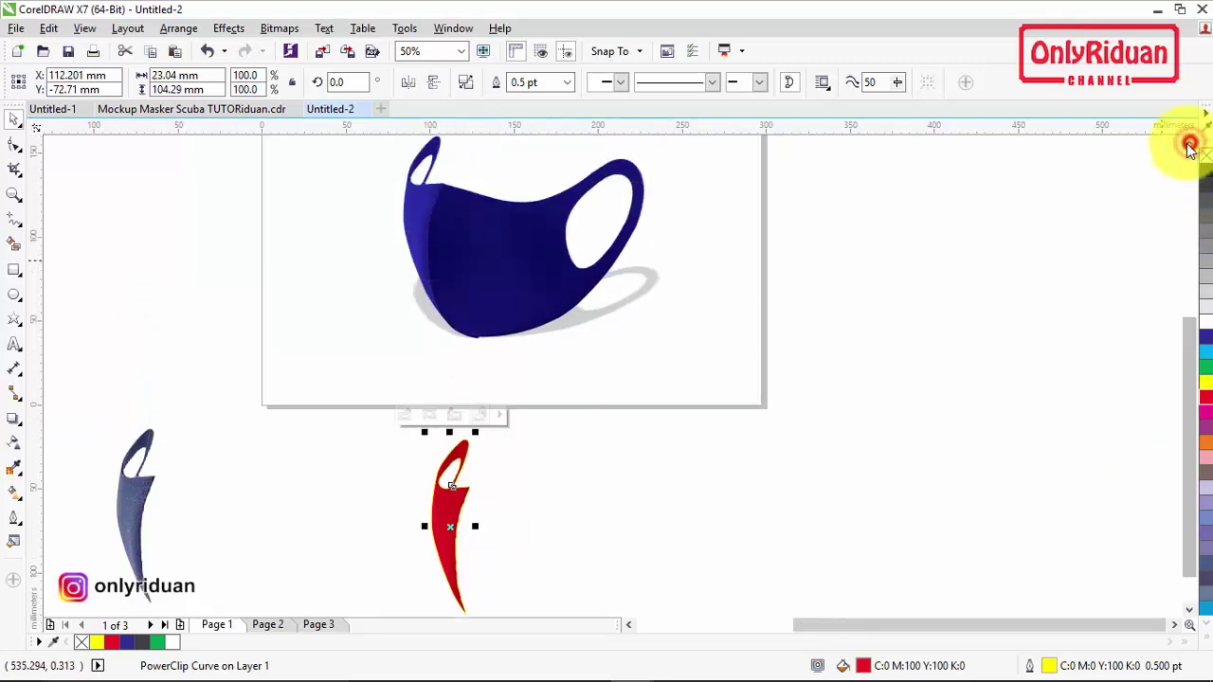
pyautogui.moveTo(372, 431); pyautogui.dragTo(544, 577)
pyautogui.moveTo(436, 493); pyautogui.dragTo(317, 224)
pyautogui.click(1191, 142)
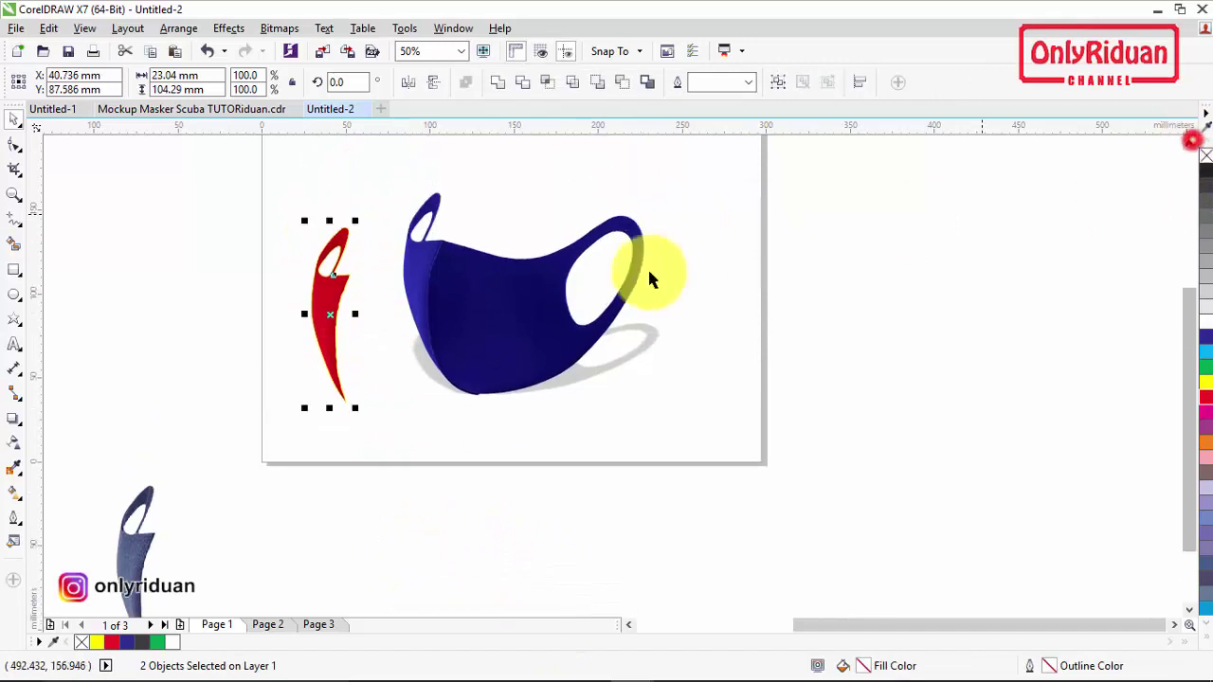
# Align the red side panel over the mask's side by its seam corner and remove its yellow outline.
pyautogui.scroll(3, 374, 276)
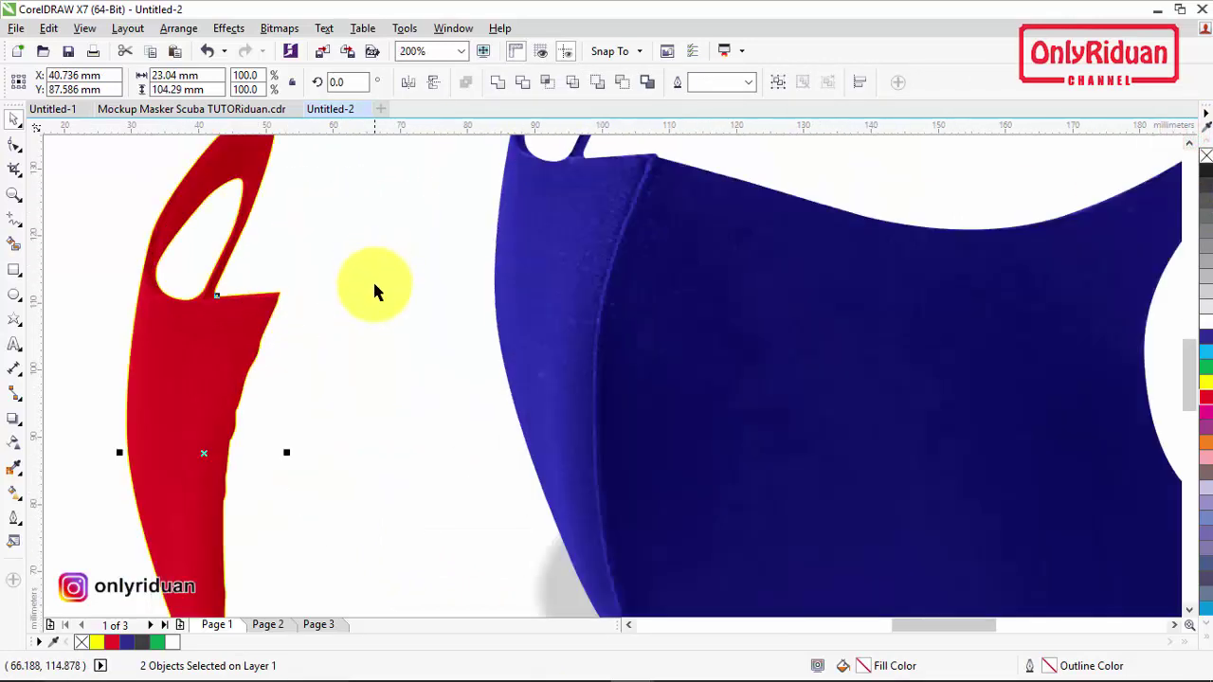
pyautogui.moveTo(284, 290); pyautogui.dragTo(650, 158)
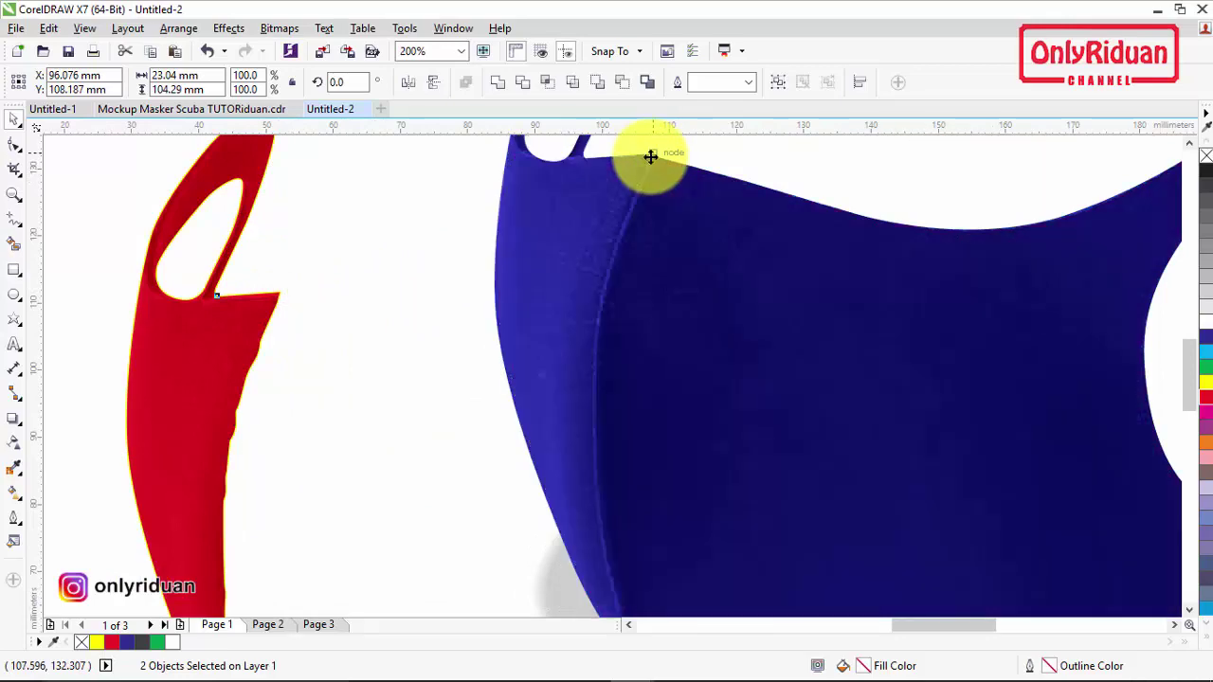
pyautogui.scroll(-3, 563, 314)
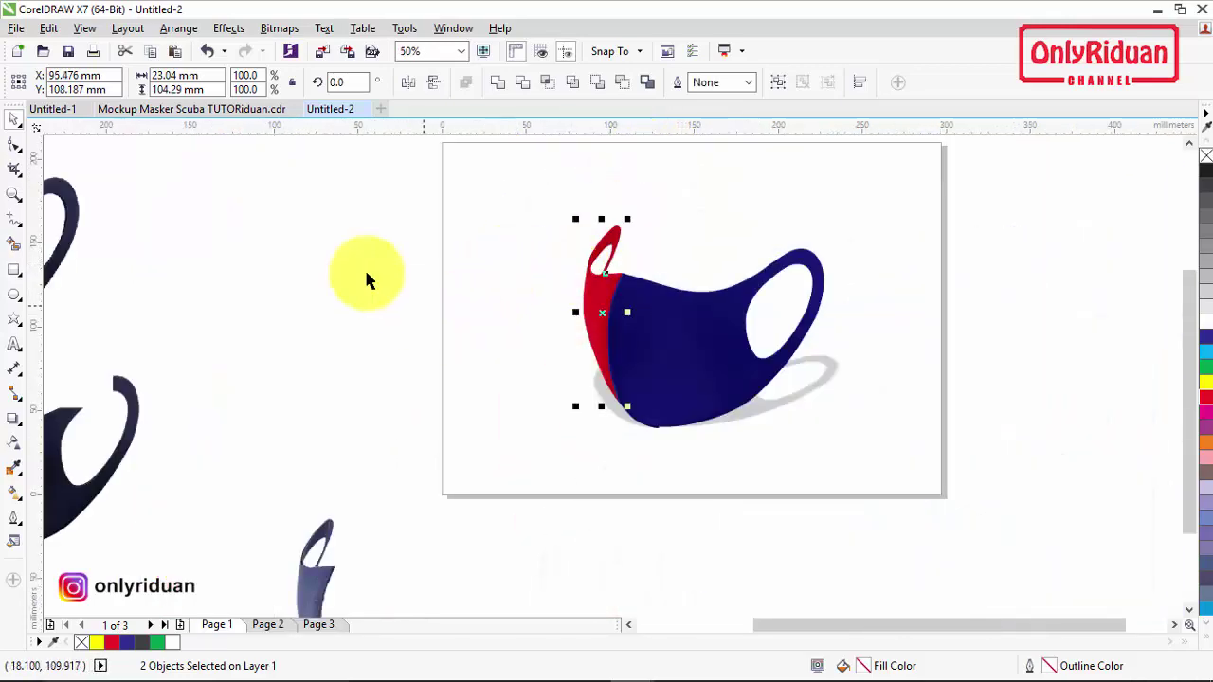
pyautogui.click(352, 265)
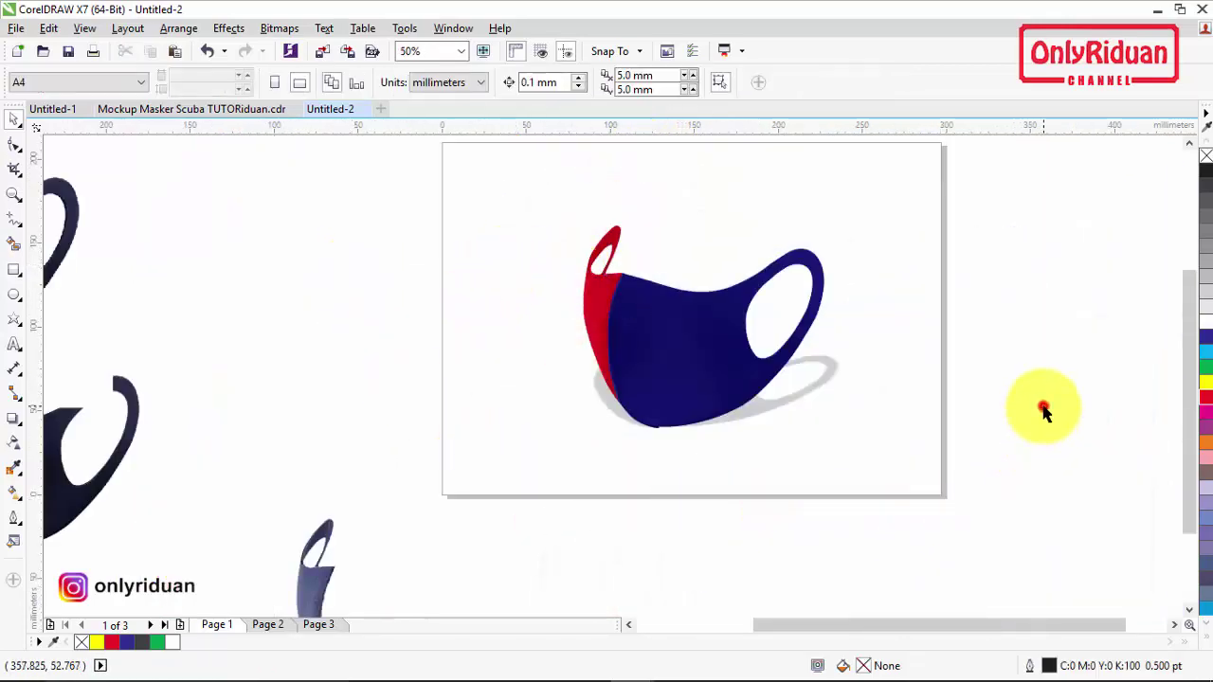
# Fill the mask body with yellow and the side panel with blue.
pyautogui.click(739, 343)
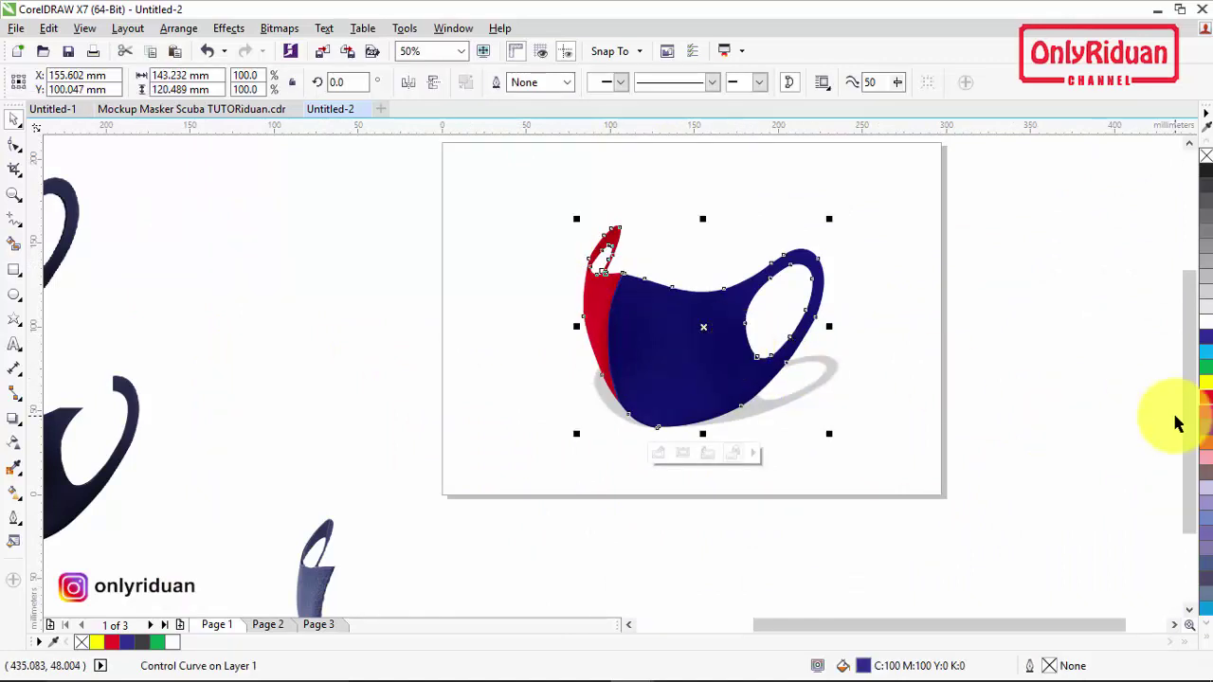
pyautogui.click(1205, 383)
pyautogui.click(899, 366)
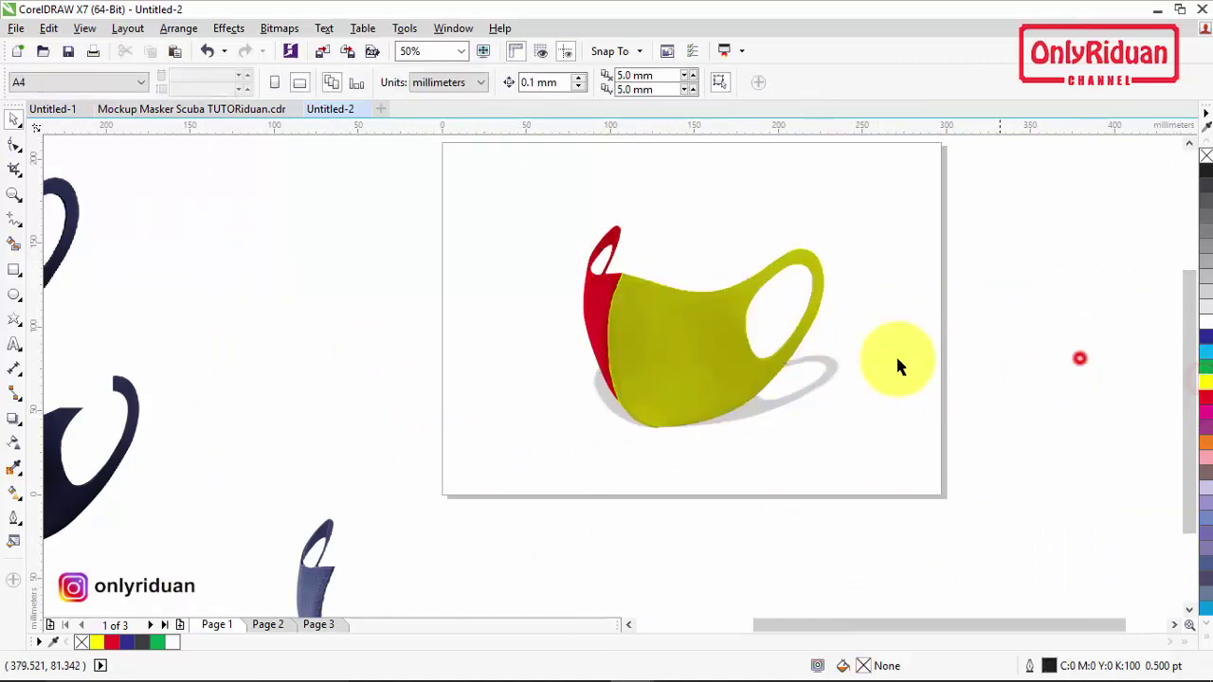
pyautogui.click(599, 306)
pyautogui.click(1205, 340)
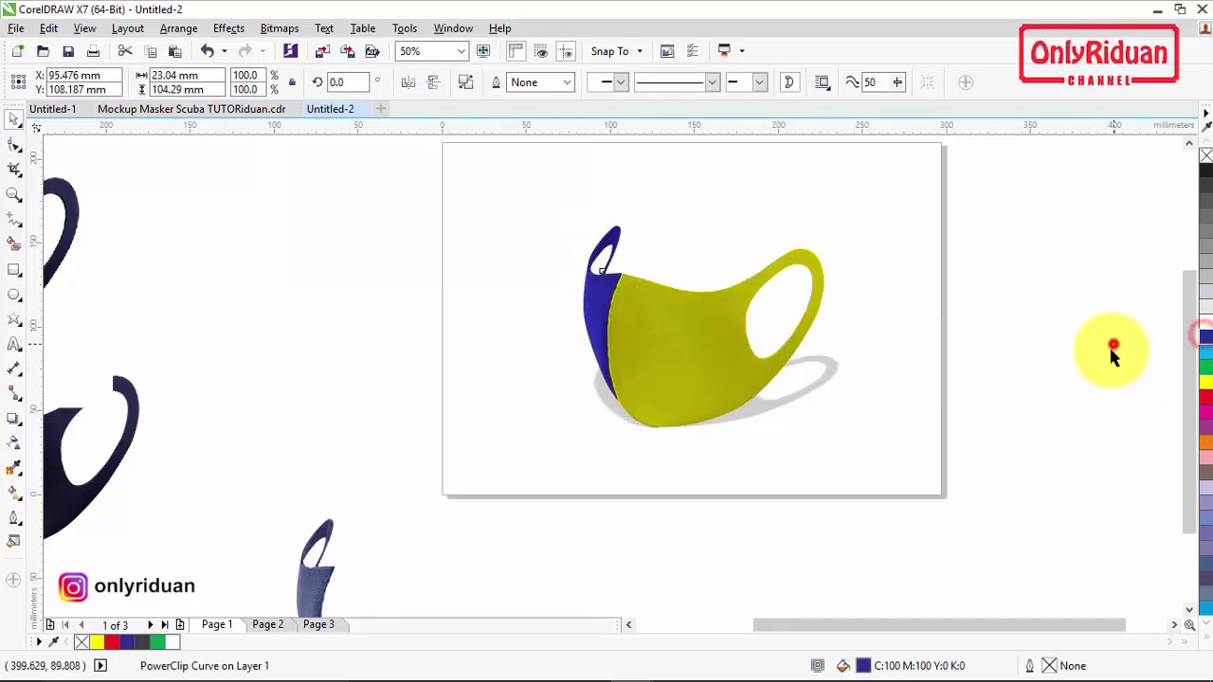
pyautogui.click(1114, 344)
# Fill the mask body with green and the side panel with red.
pyautogui.click(704, 365)
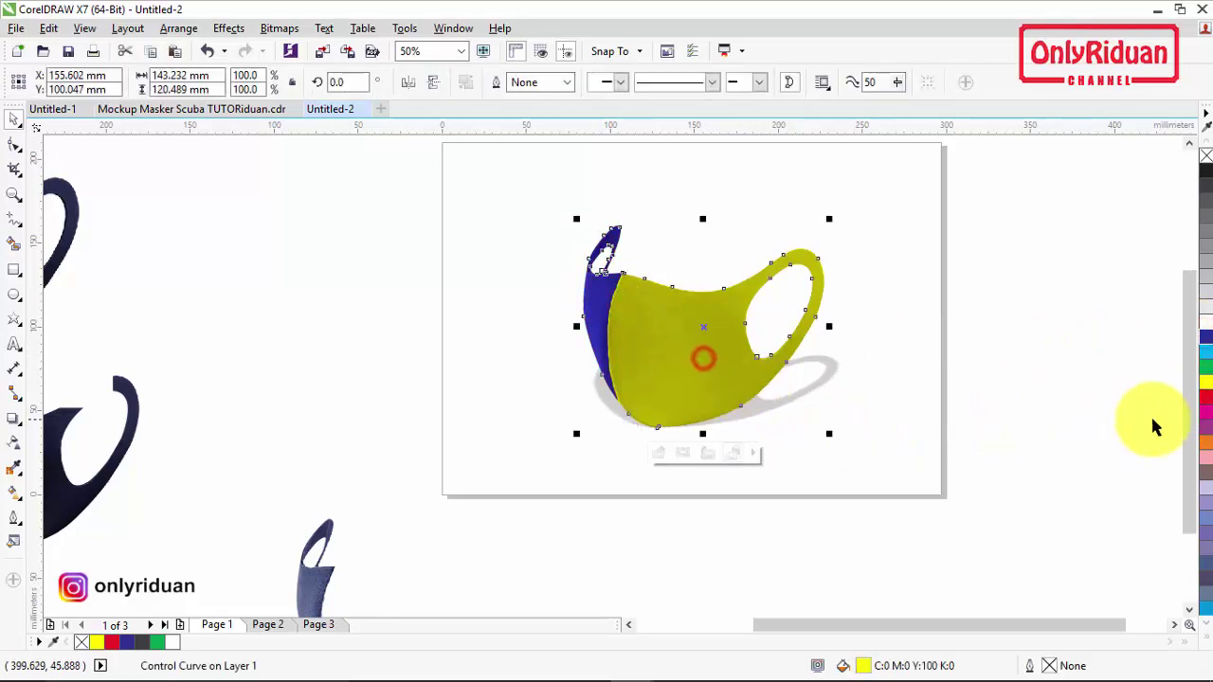
pyautogui.click(1206, 367)
pyautogui.click(1055, 394)
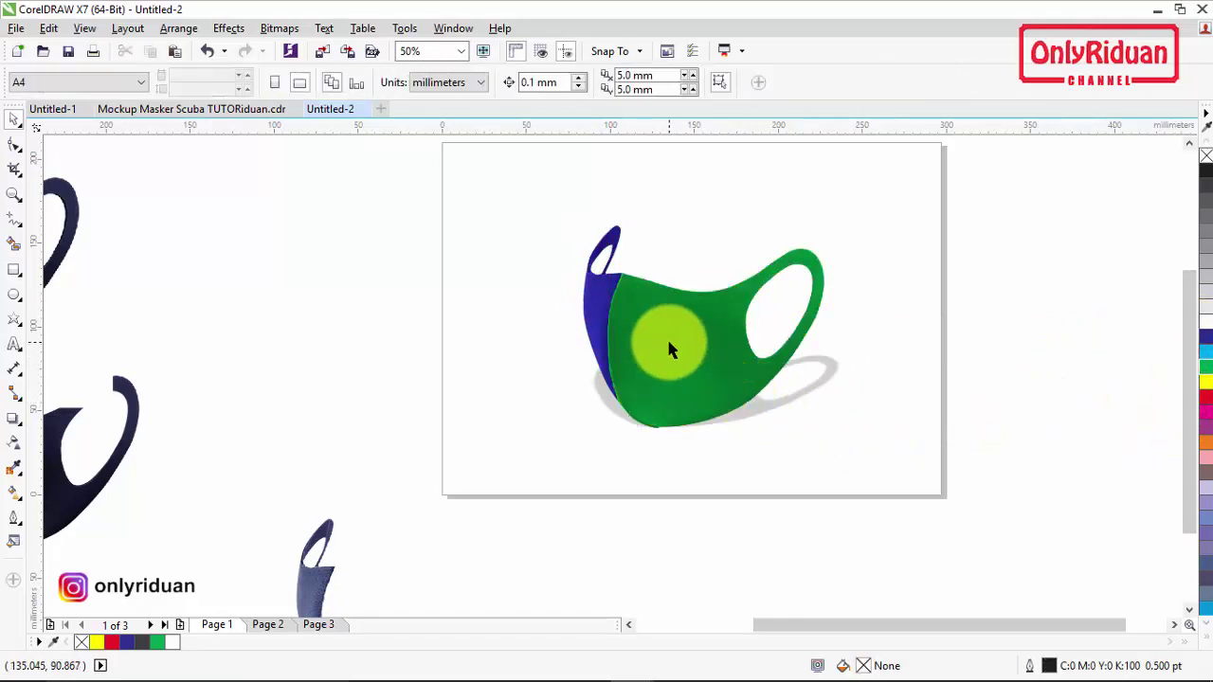
pyautogui.click(593, 301)
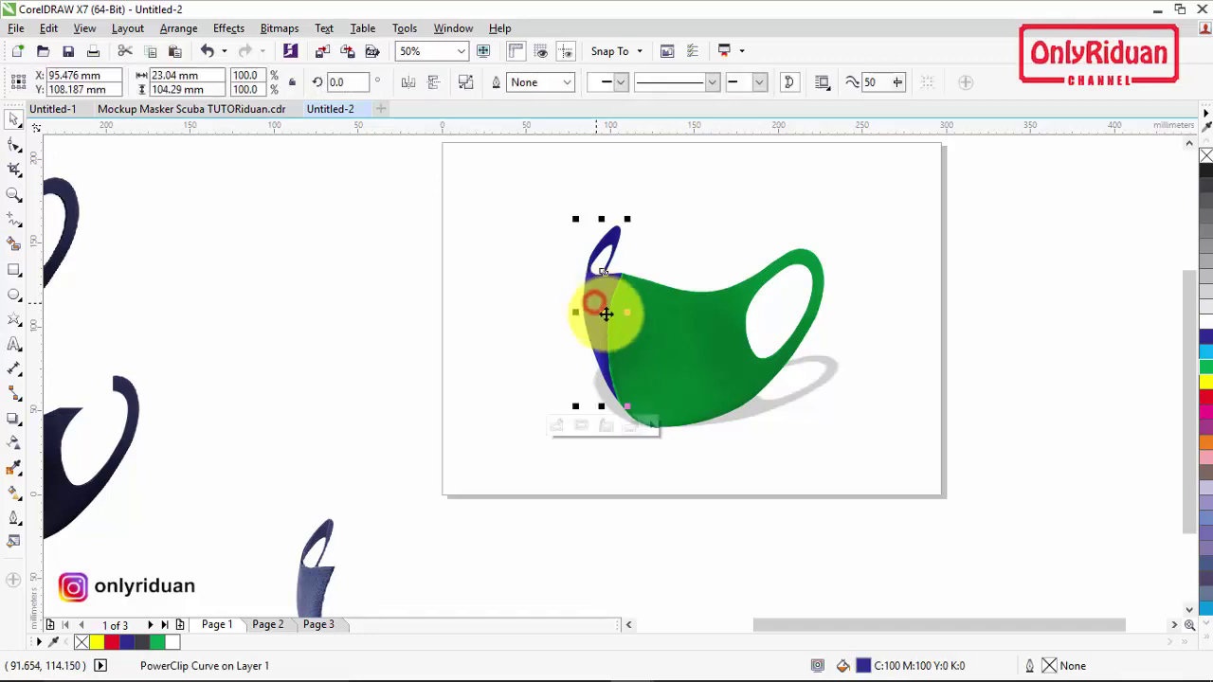
pyautogui.click(1206, 405)
pyautogui.click(1086, 393)
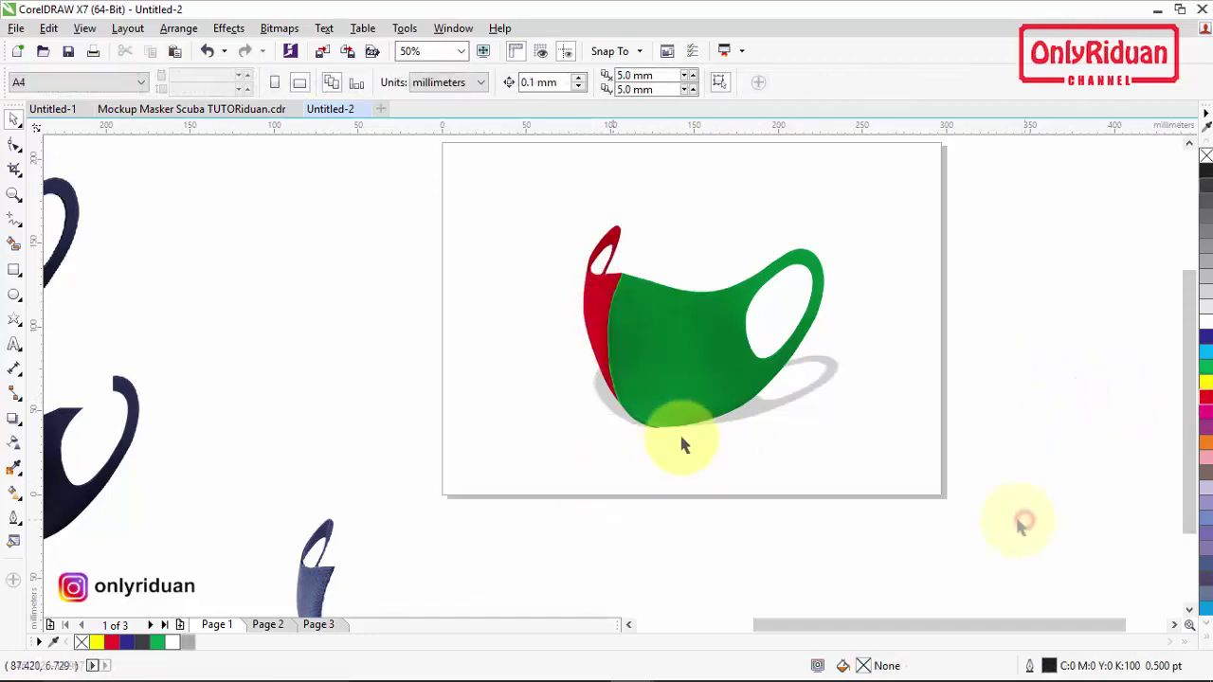
# Fill the mask body with black and the side panel with blue.
pyautogui.click(726, 372)
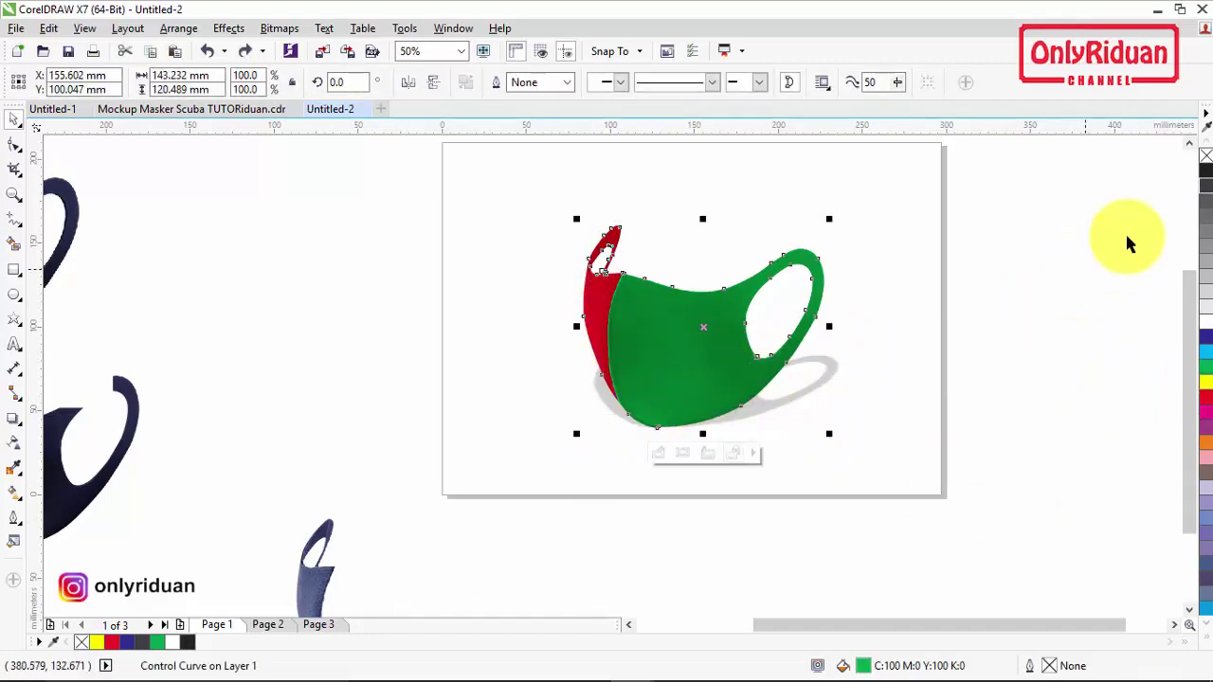
pyautogui.click(1206, 180)
pyautogui.click(1071, 293)
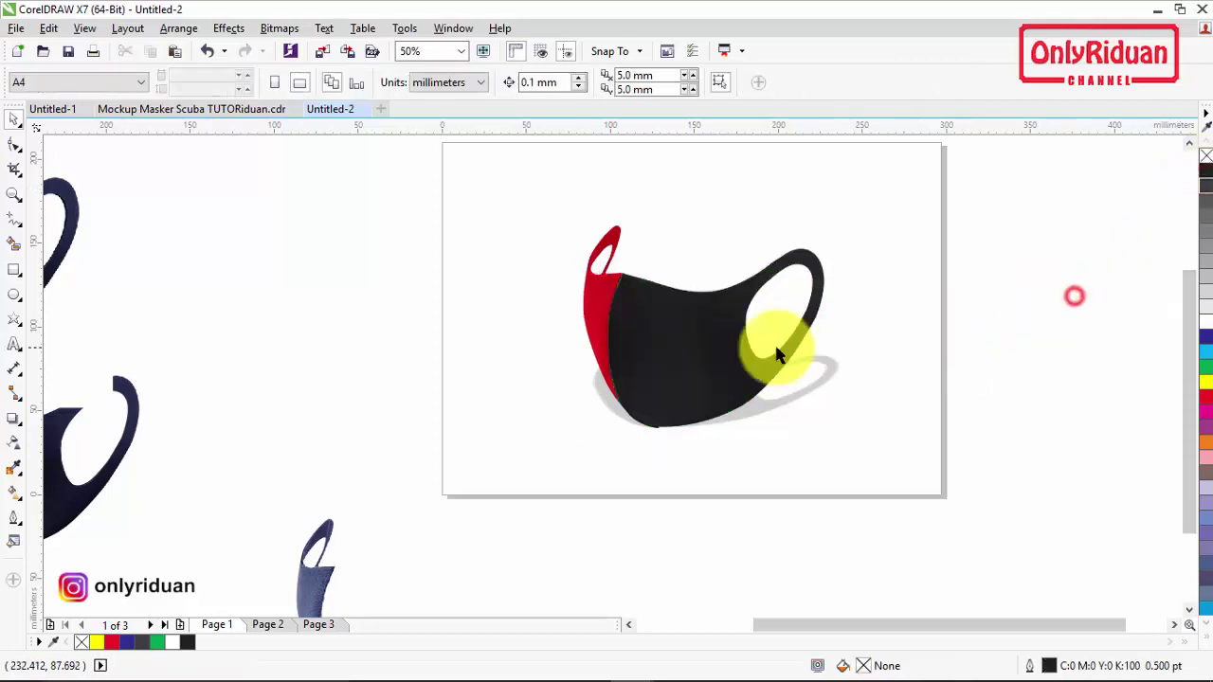
pyautogui.click(595, 293)
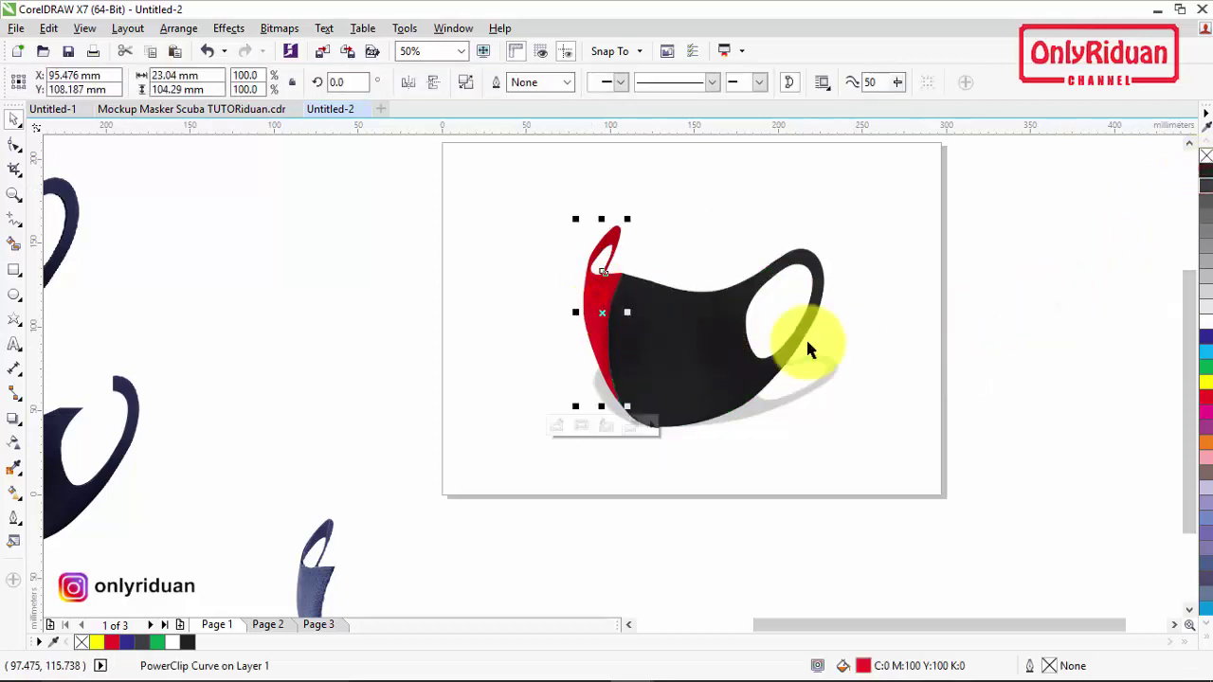
pyautogui.click(1205, 339)
pyautogui.click(939, 404)
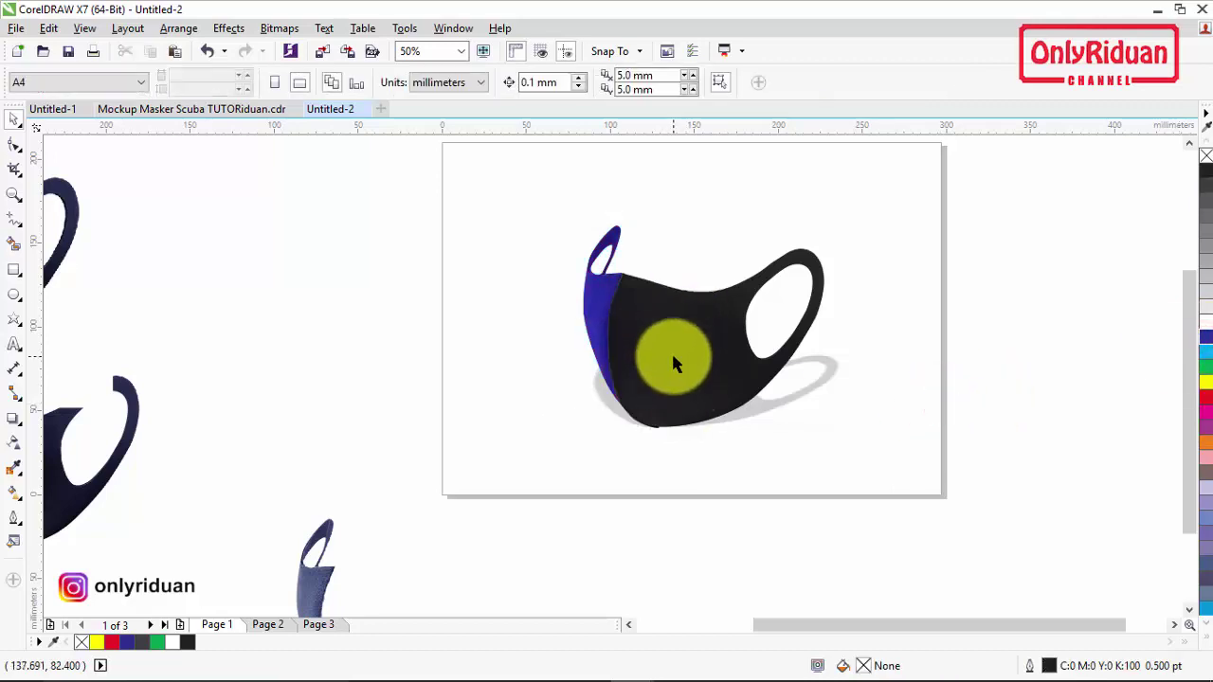
# Paste the BNI logo onto the lower part of the black mask body.
pyautogui.scroll(1, 663, 369)
pyautogui.scroll(1, 664, 370)
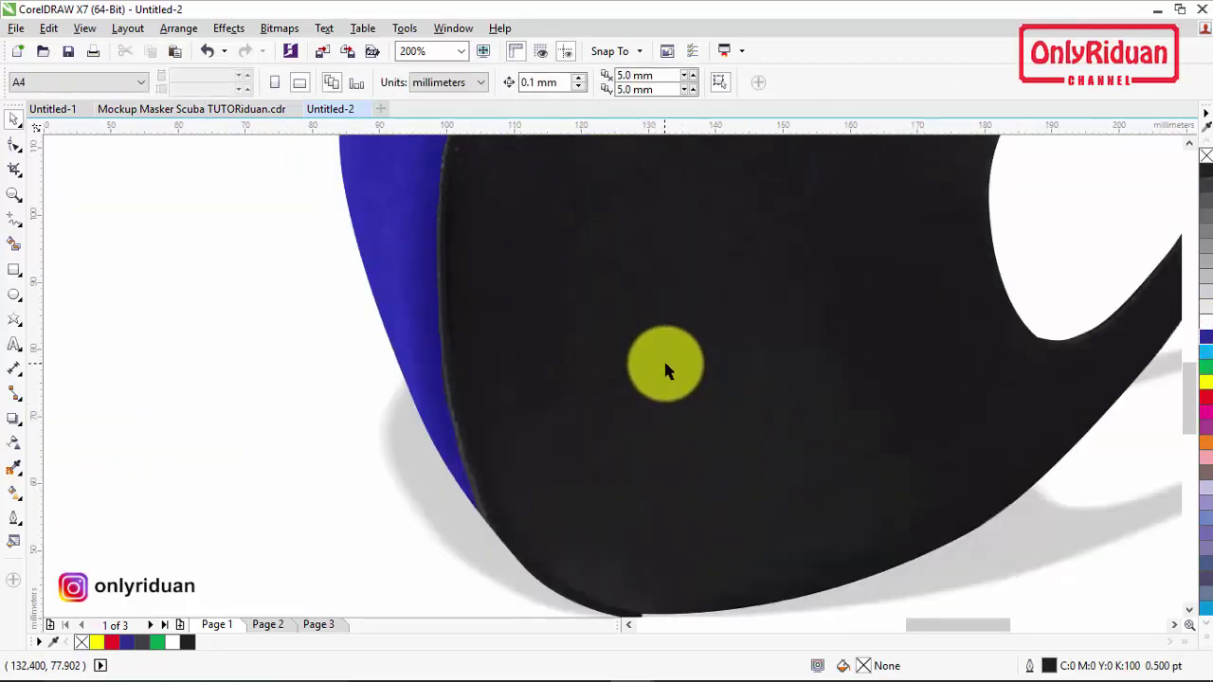
pyautogui.scroll(-1, 664, 369)
pyautogui.scroll(-1, 666, 362)
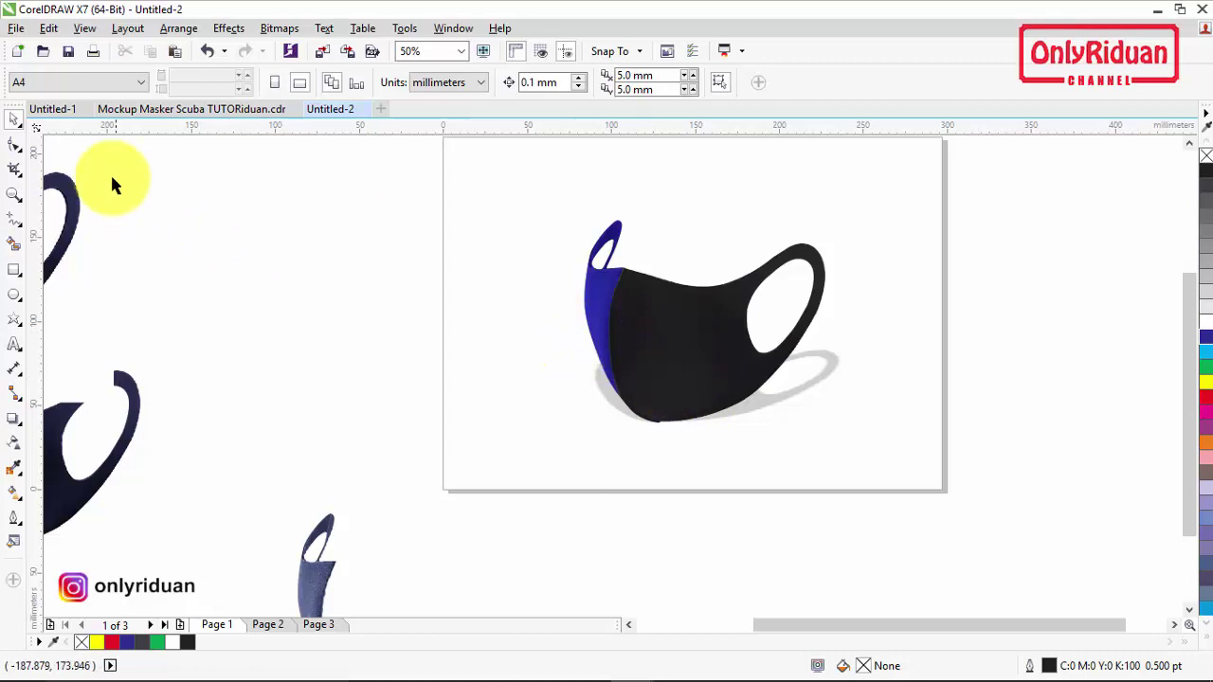
pyautogui.hotkey('ctrl', 'v')
pyautogui.click(792, 431)
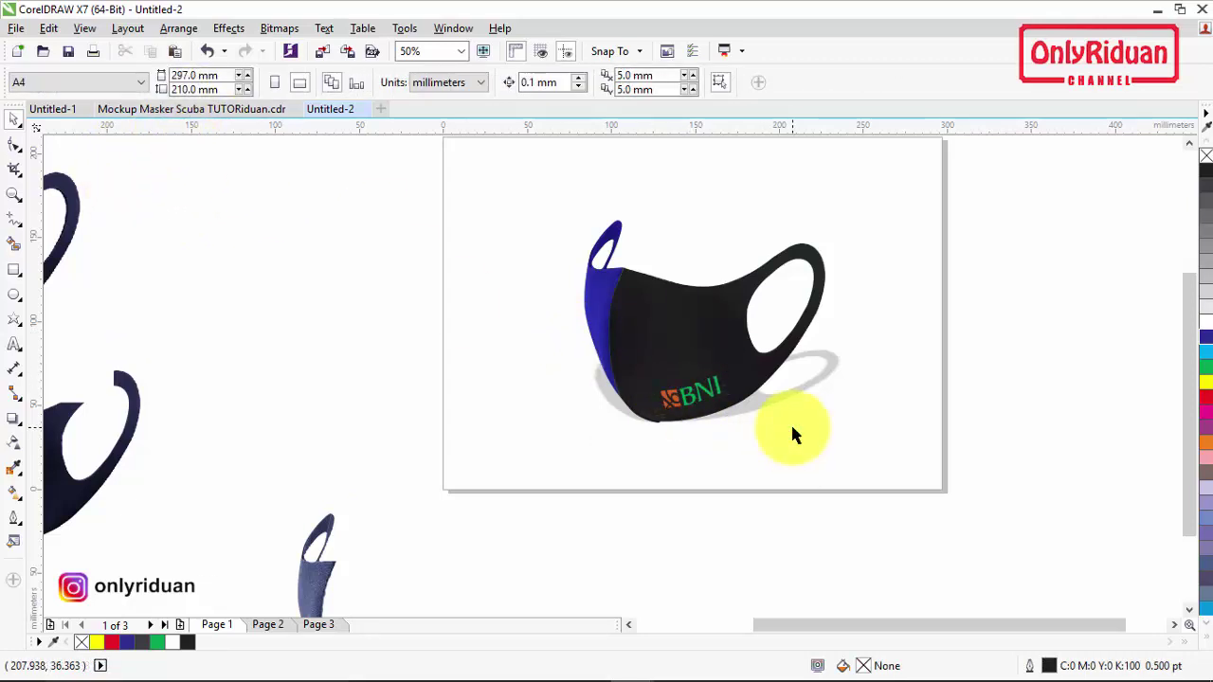
# On page 2, intersect the traced mask outline with the purple mask photo to cut out the mask.
pyautogui.click(268, 626)
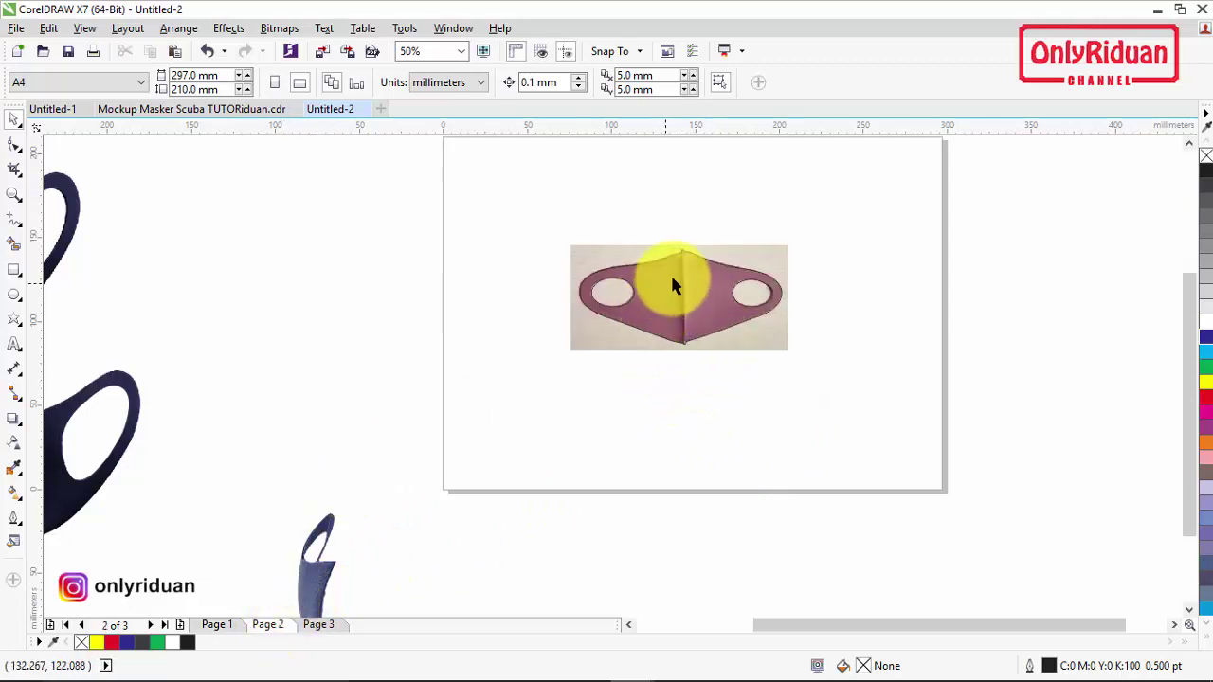
pyautogui.scroll(2, 672, 273)
pyautogui.scroll(-1, 672, 273)
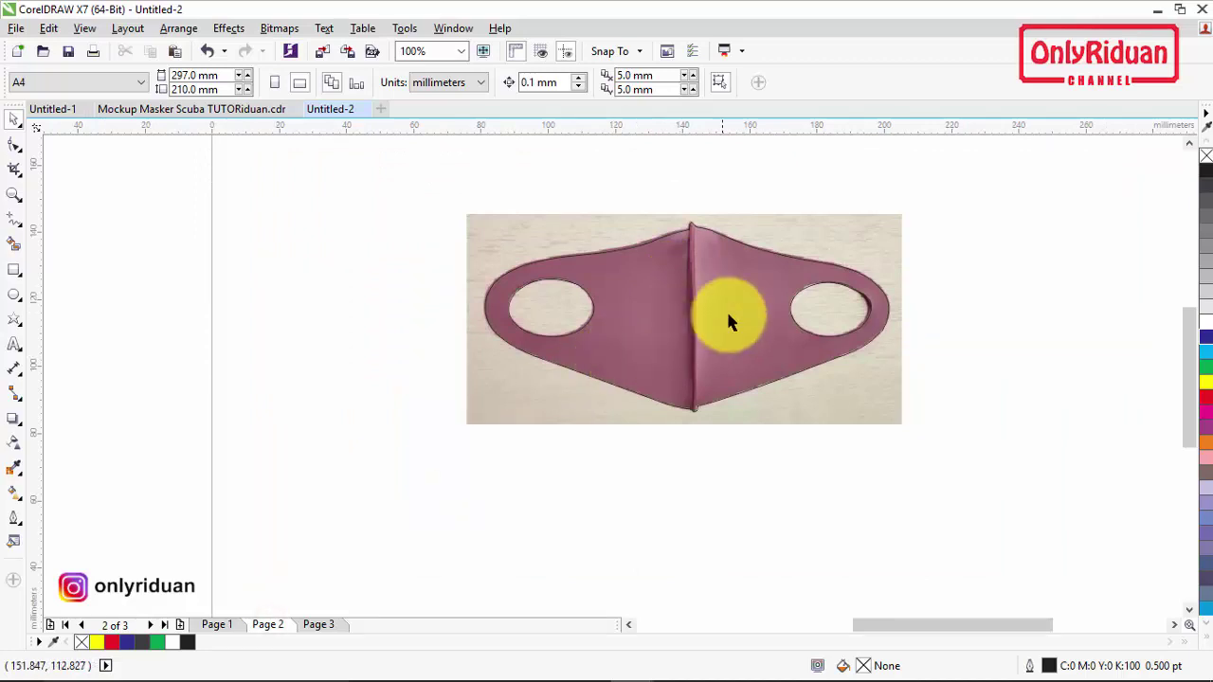
pyautogui.hotkey('ctrl', 'v')
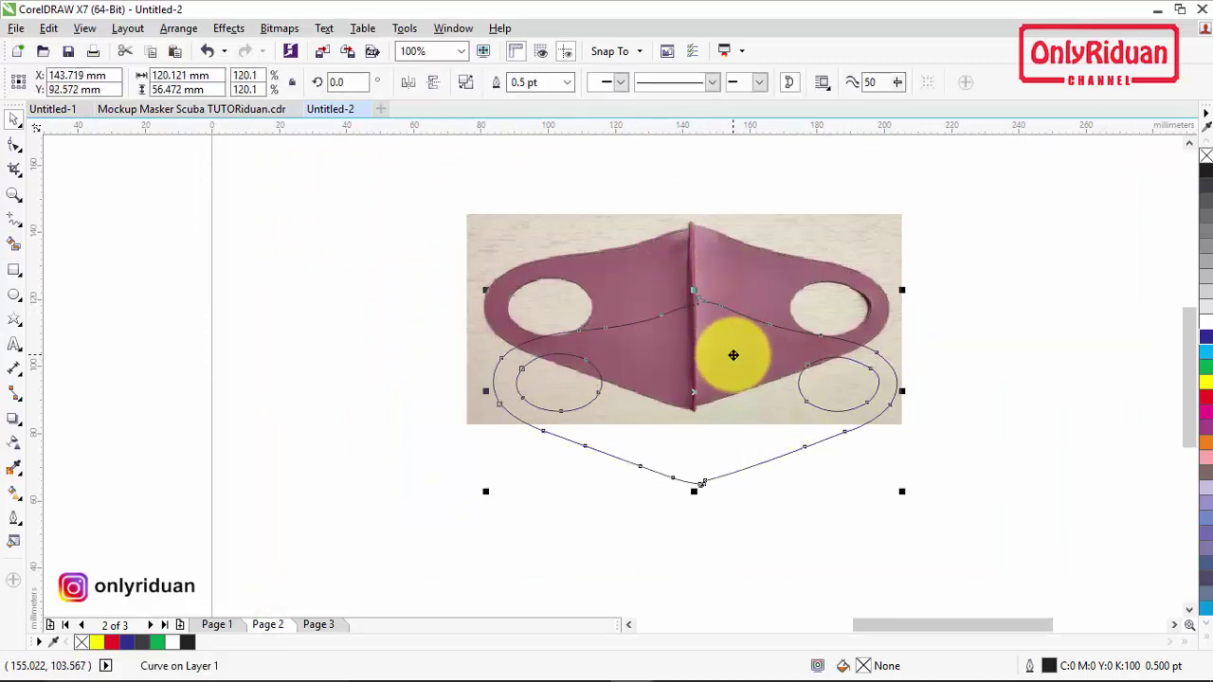
pyautogui.hotkey('ctrl', 'z')
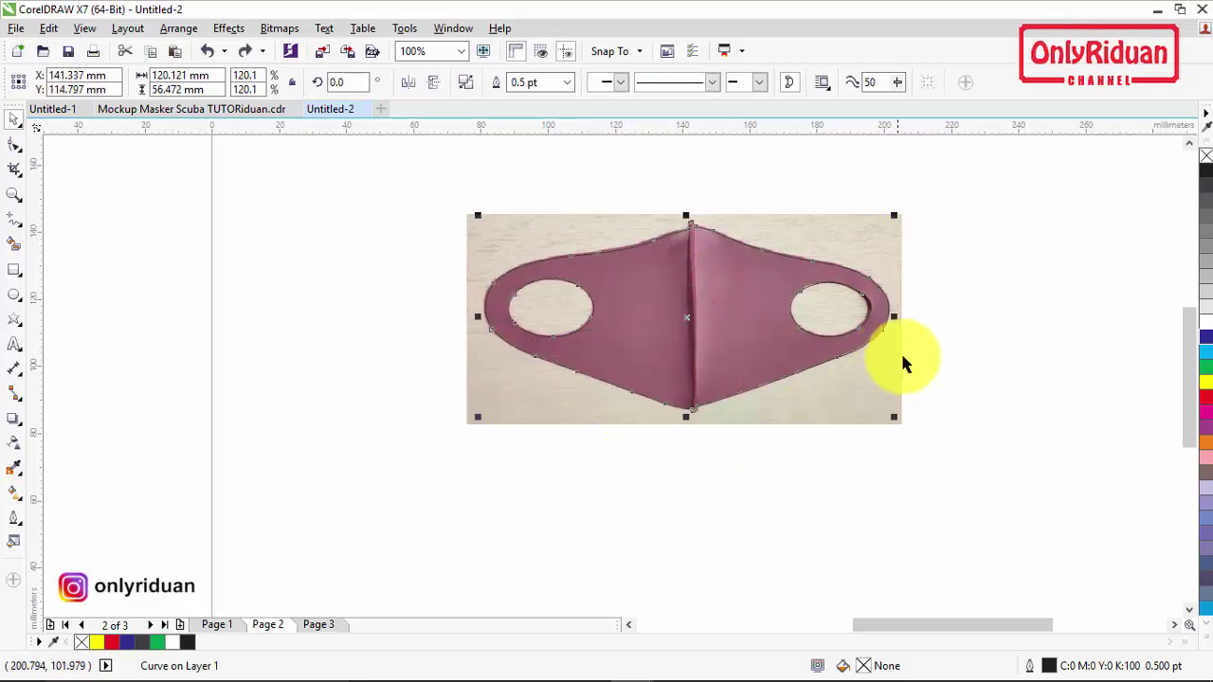
pyautogui.click(975, 335)
pyautogui.moveTo(478, 252); pyautogui.dragTo(438, 183)
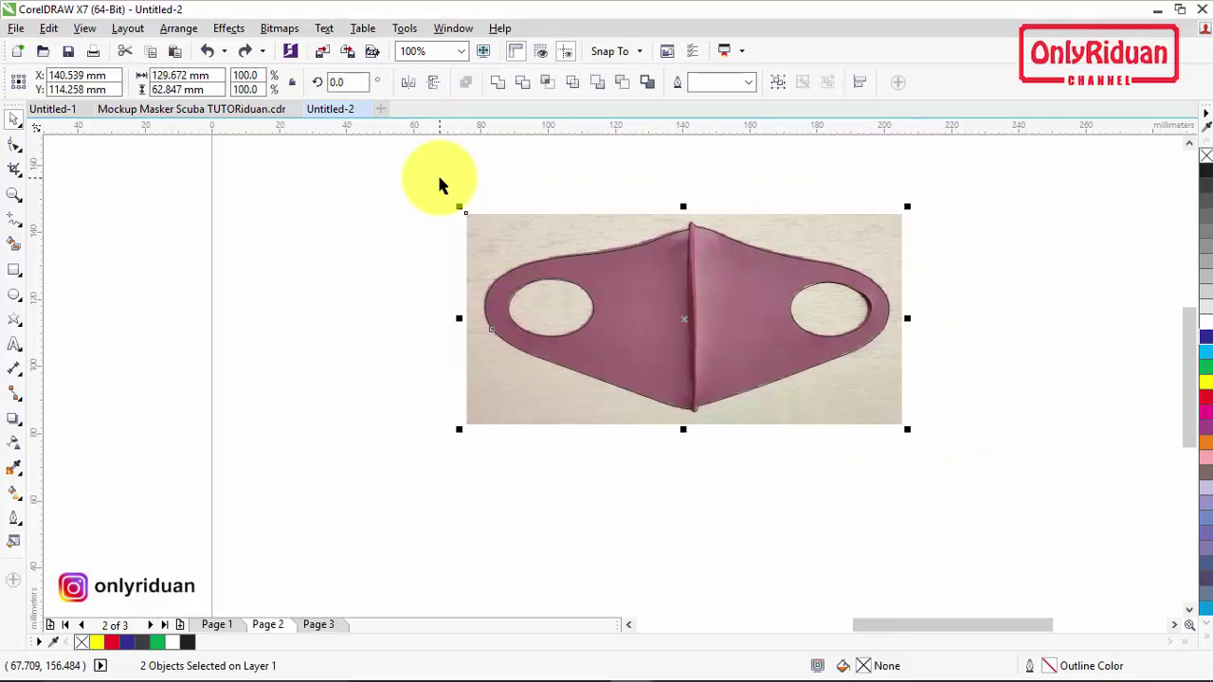
pyautogui.click(550, 84)
pyautogui.scroll(-2, 543, 176)
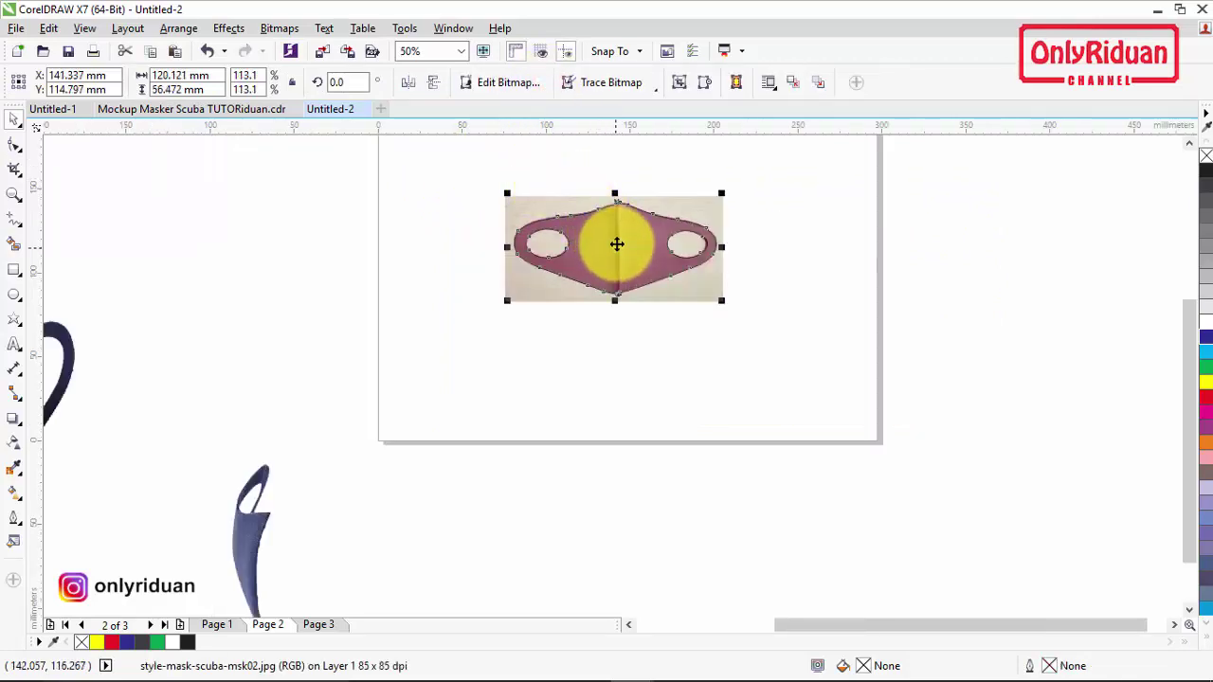
# Separate the pieces, moving the original photo off the page and placing the outline above the cut-out mask.
pyautogui.moveTo(617, 244); pyautogui.dragTo(585, 372)
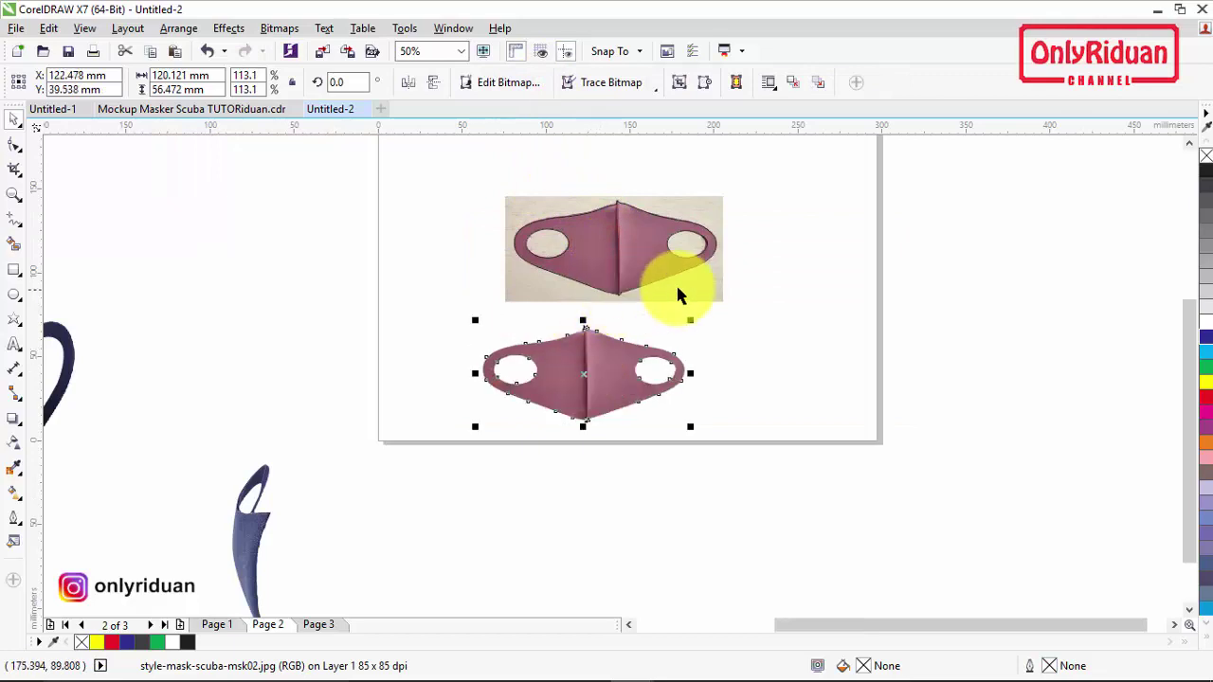
pyautogui.moveTo(710, 293); pyautogui.dragTo(368, 268)
pyautogui.moveTo(605, 242); pyautogui.dragTo(569, 233)
pyautogui.moveTo(580, 328); pyautogui.dragTo(497, 300)
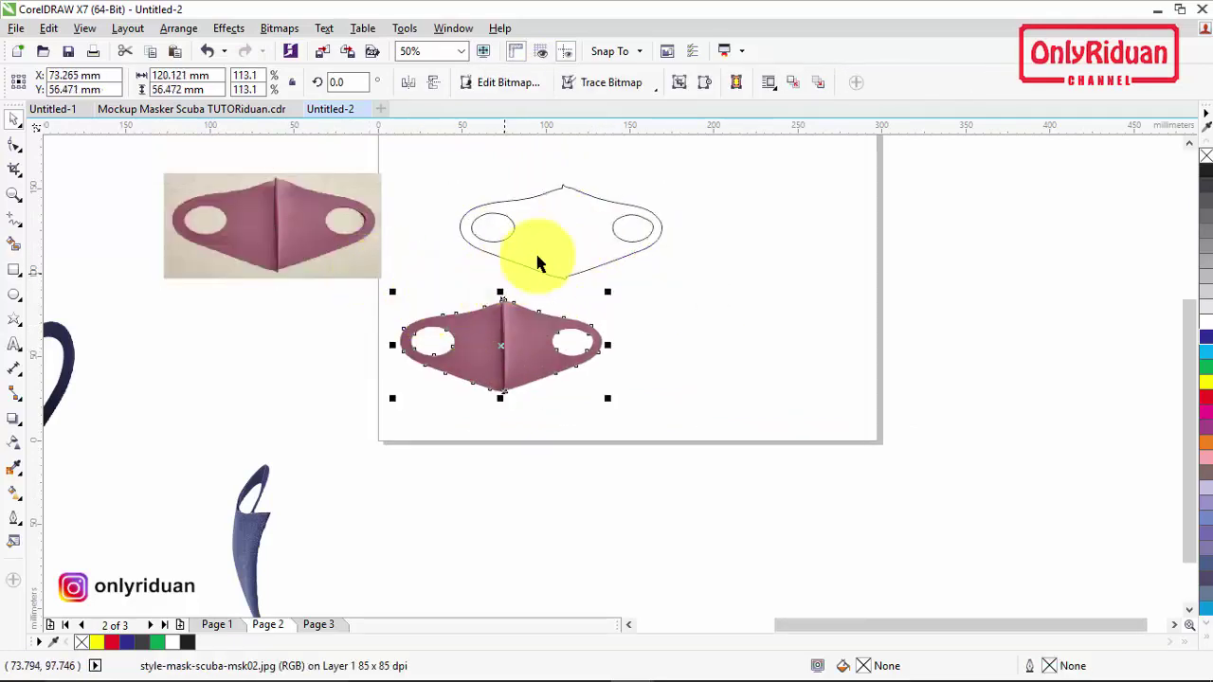
pyautogui.moveTo(537, 262); pyautogui.dragTo(479, 225)
# Desaturate the cut-out purple mask bitmap.
pyautogui.click(496, 344)
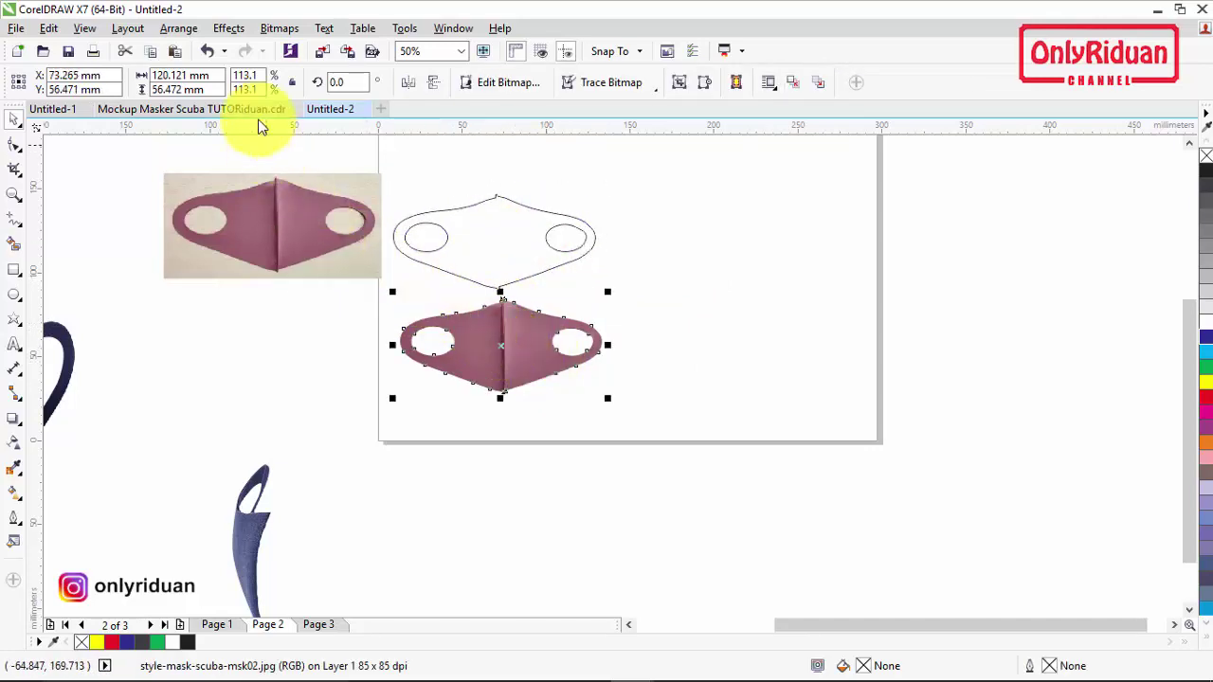
pyautogui.click(225, 28)
pyautogui.moveTo(246, 51)
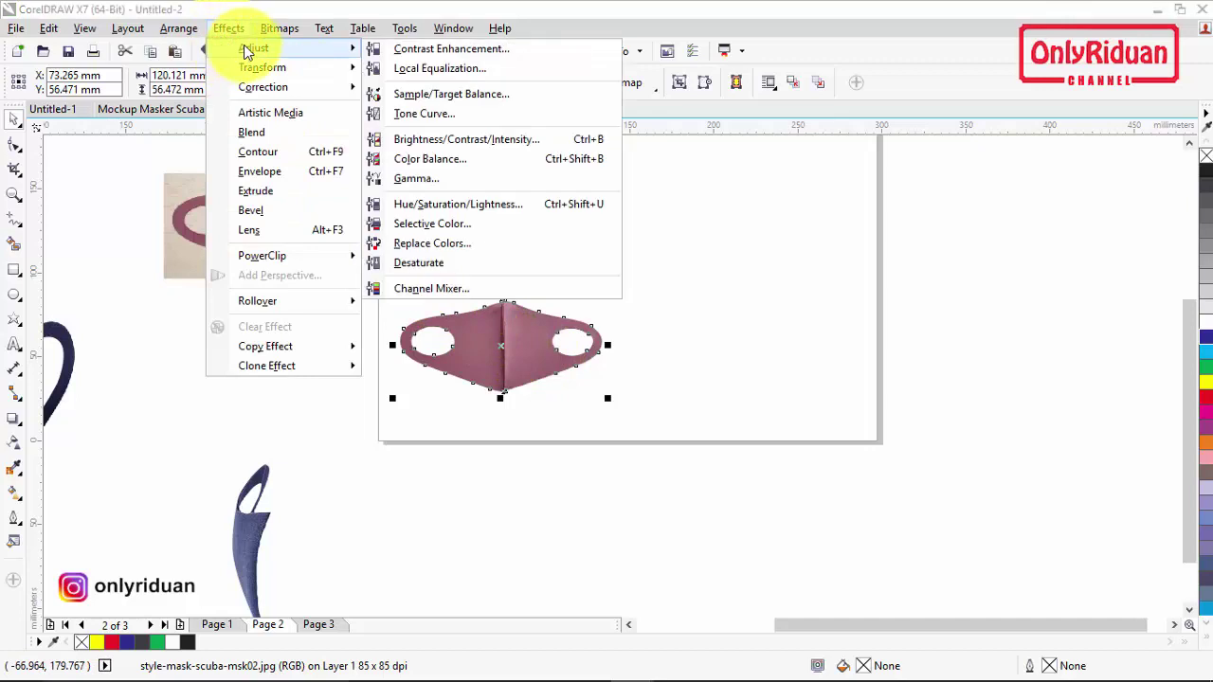
pyautogui.click(426, 264)
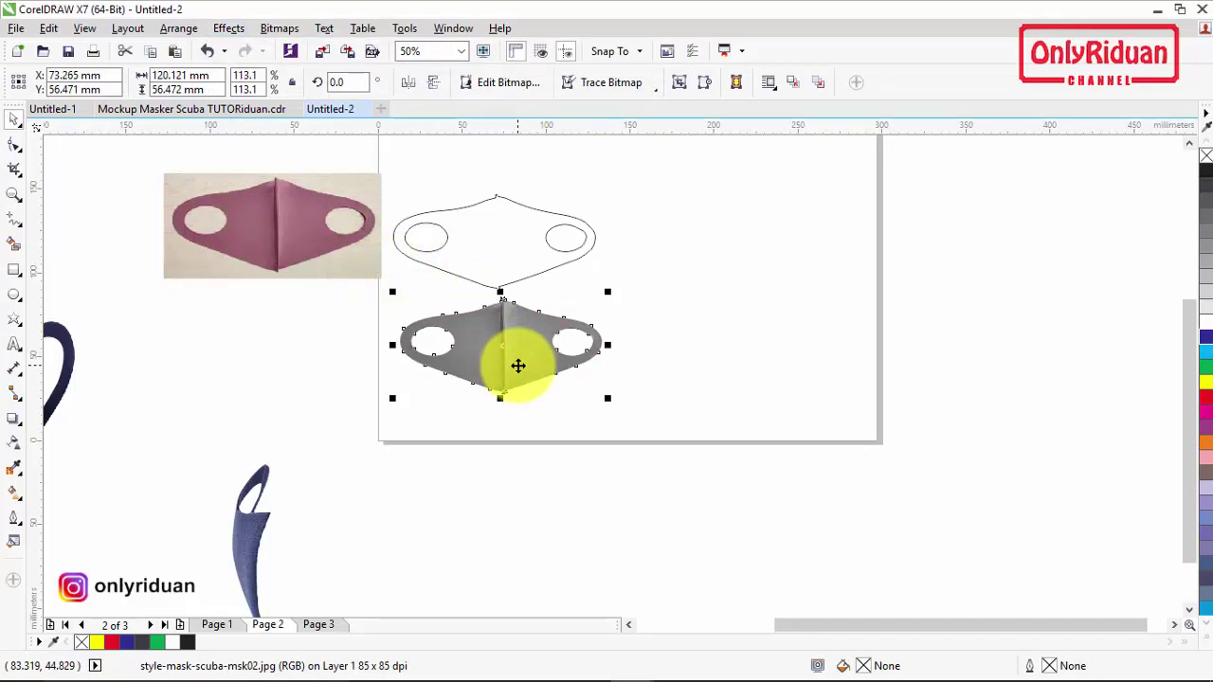
# Adjust the grey mask bitmap to brightness 30, contrast -50 and intensity 5.
pyautogui.click(228, 27)
pyautogui.moveTo(260, 46)
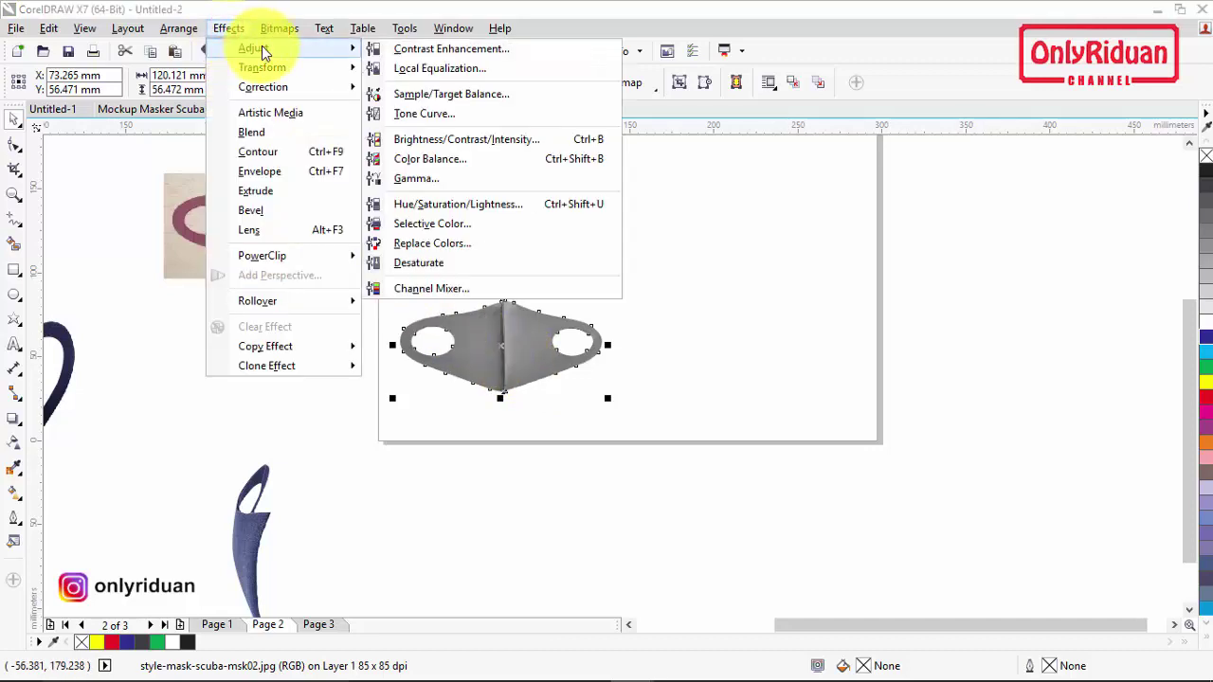
pyautogui.click(449, 139)
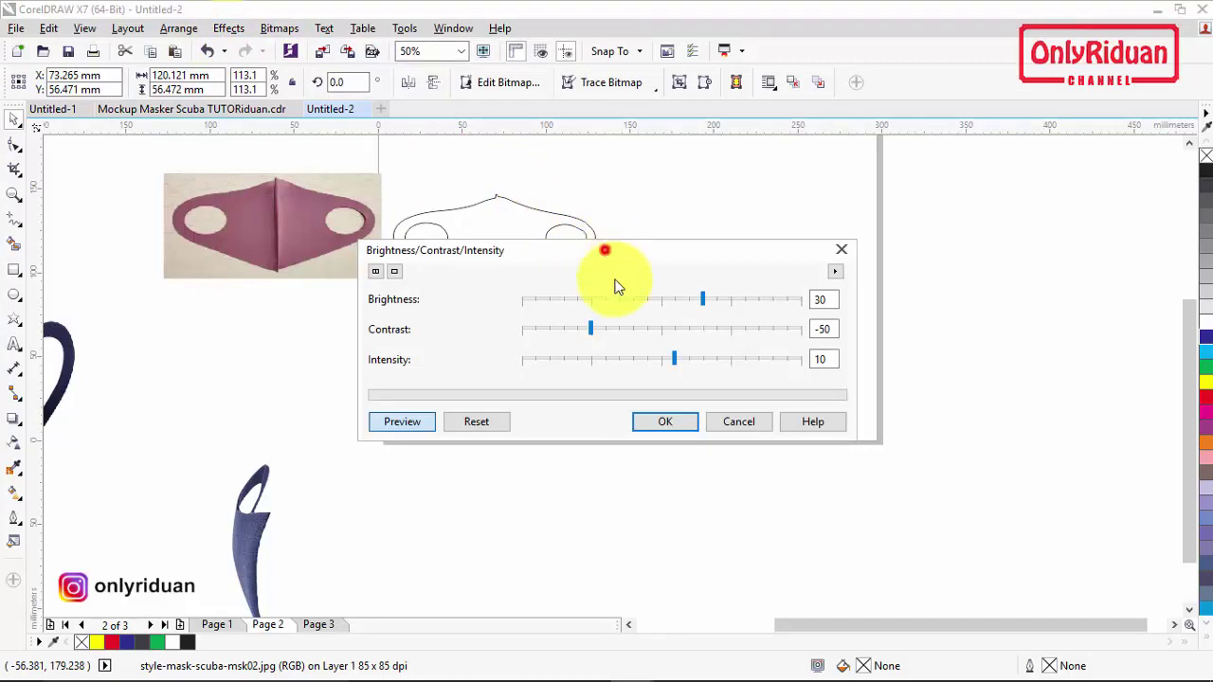
pyautogui.moveTo(607, 252); pyautogui.dragTo(815, 209)
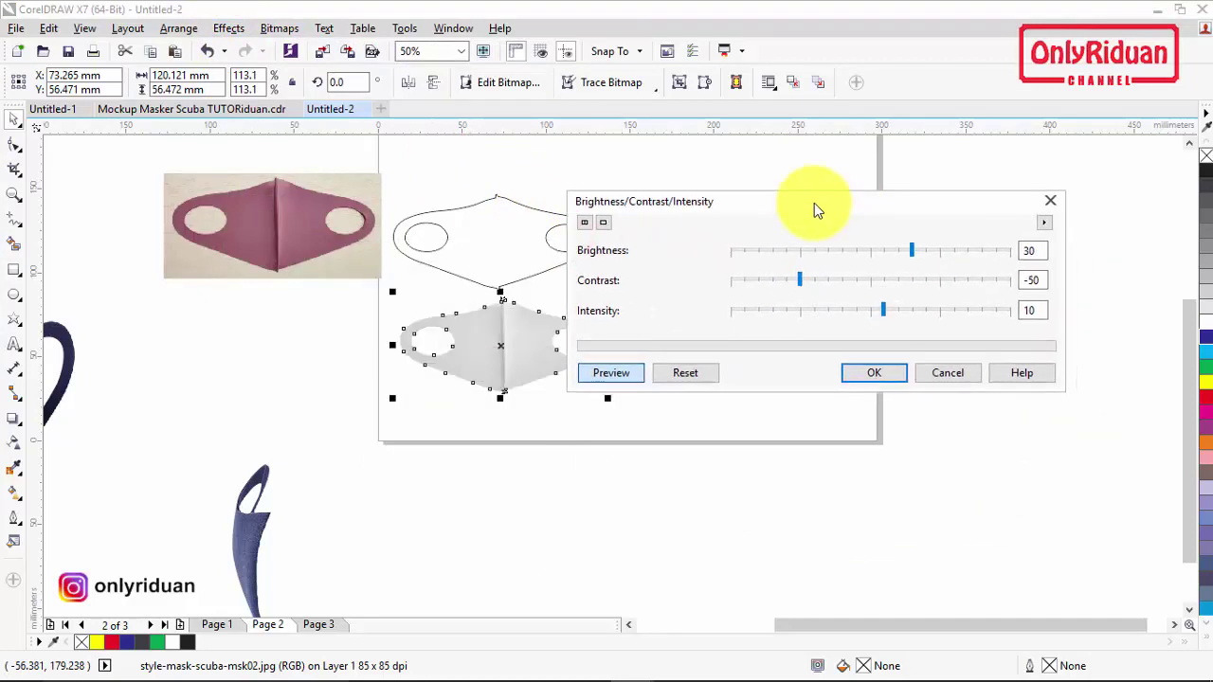
pyautogui.doubleClick(1024, 313)
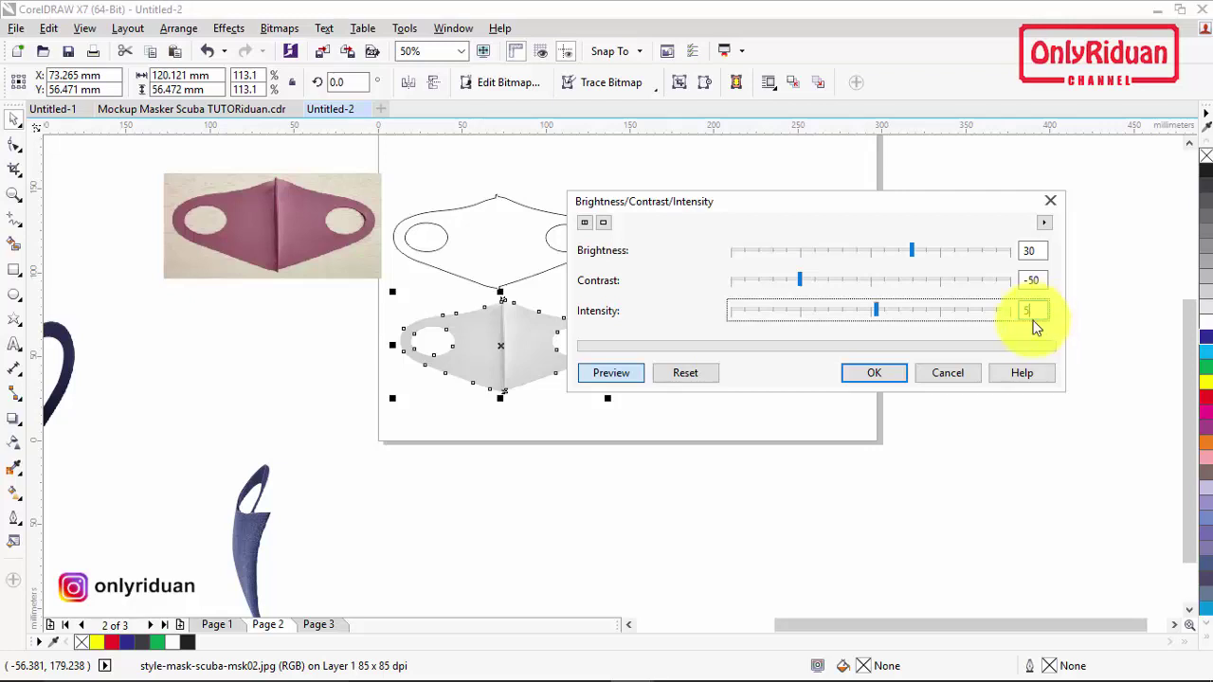
pyautogui.write('5')
pyautogui.click(868, 373)
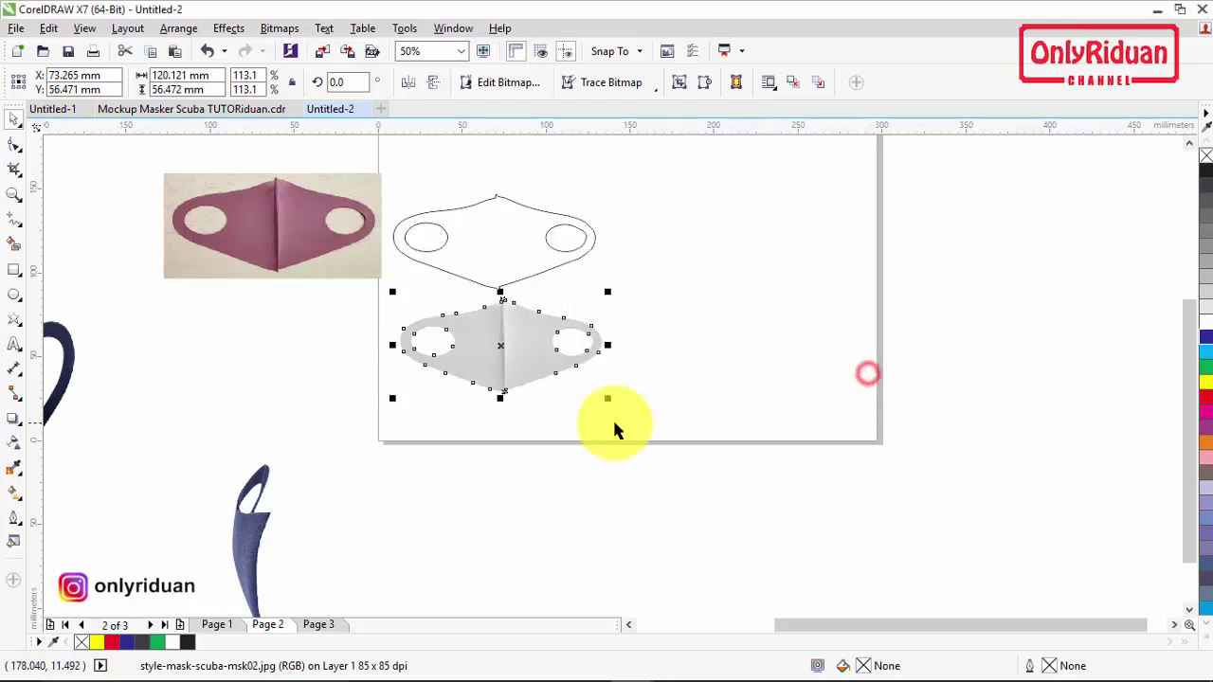
# Duplicate the light grey mask three times in a row to its right.
pyautogui.moveTo(501, 346); pyautogui.dragTo(1140, 351)
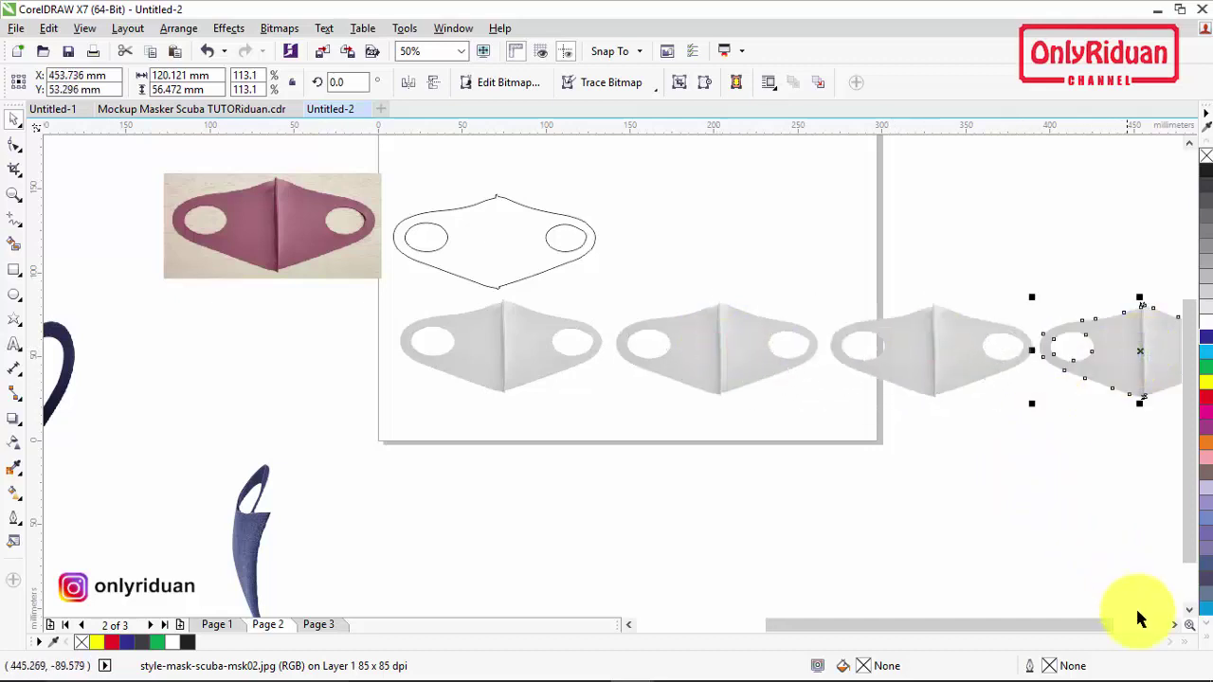
pyautogui.click(1174, 624)
pyautogui.click(893, 527)
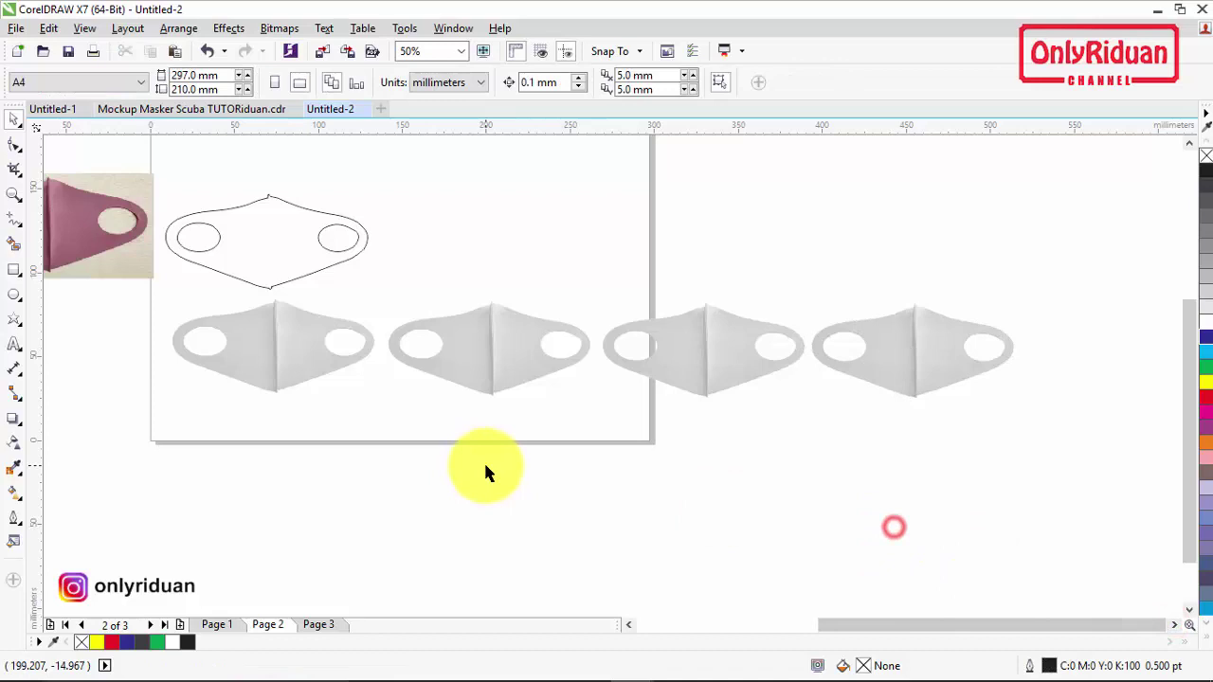
# Give the second grey mask a Multiply transparency of 20.
pyautogui.click(494, 369)
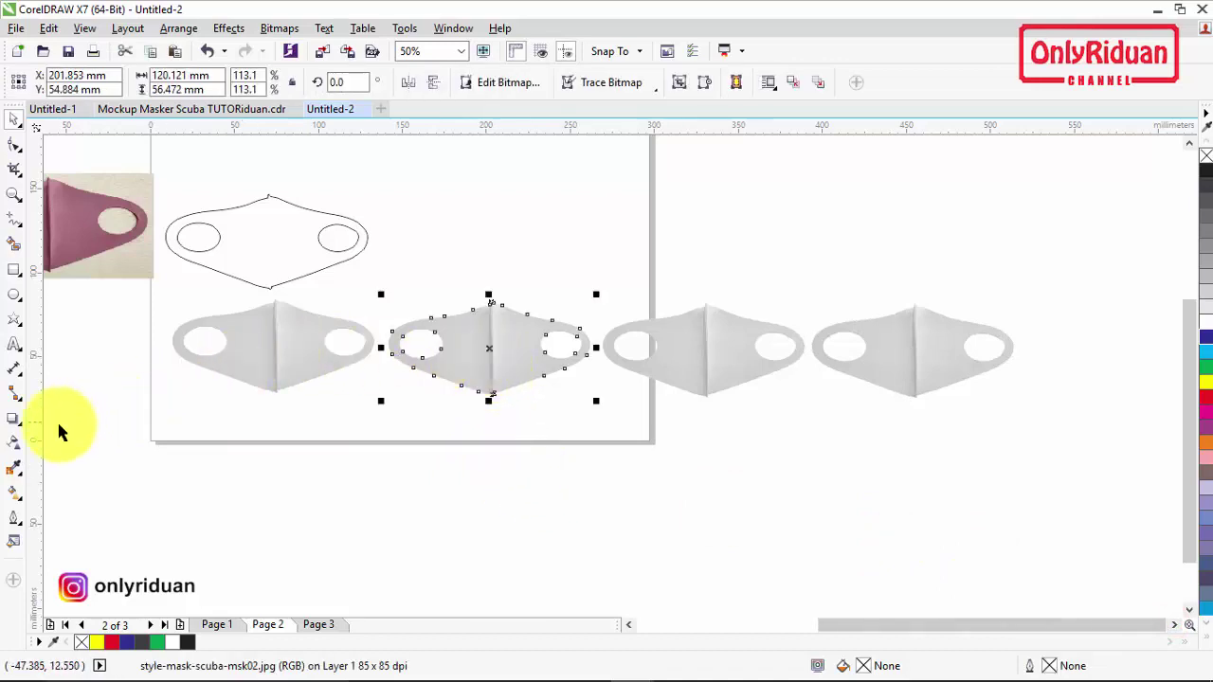
pyautogui.click(15, 444)
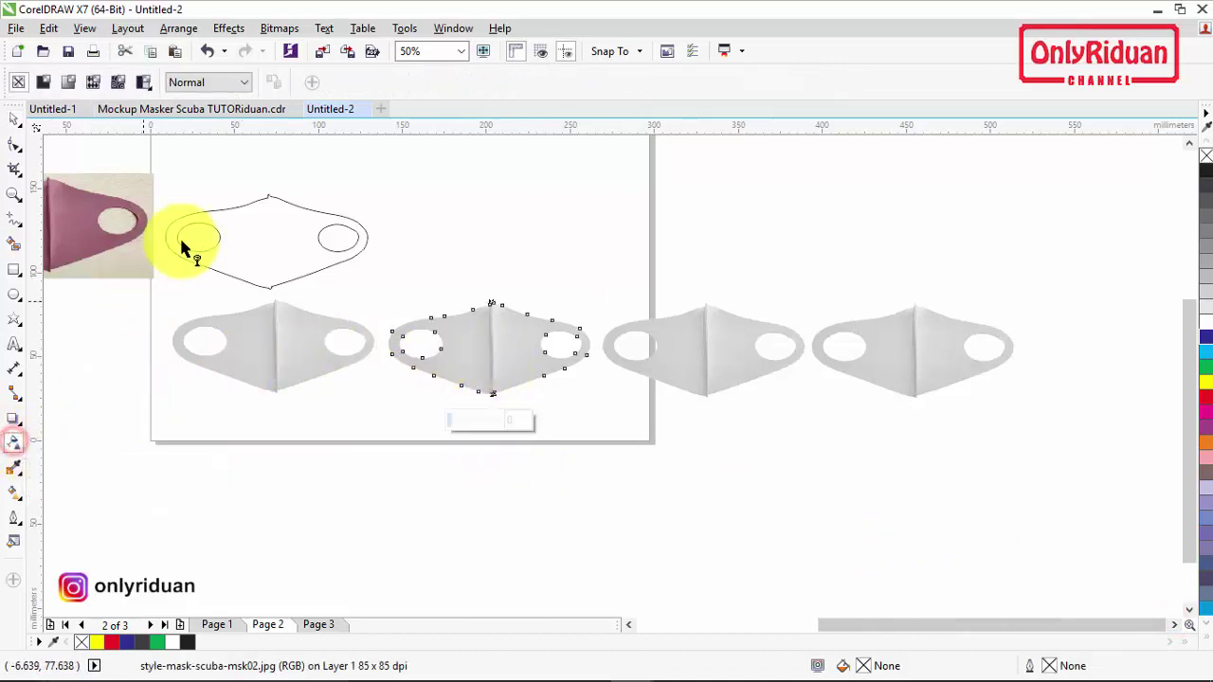
pyautogui.click(242, 86)
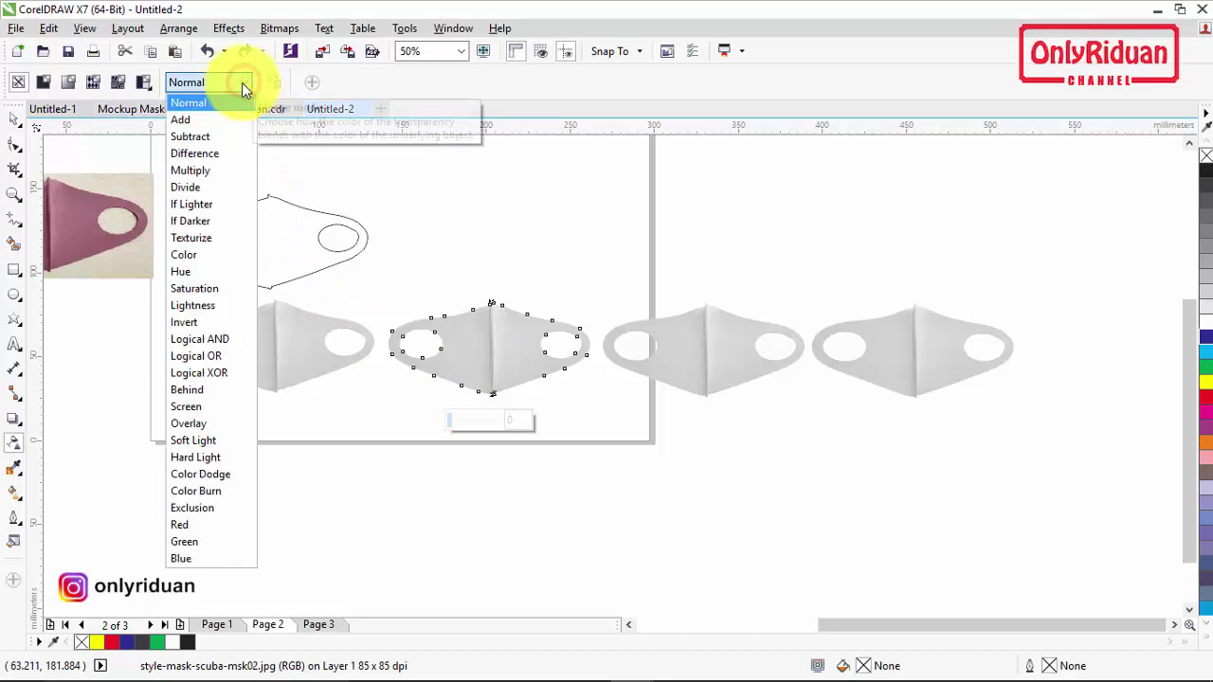
pyautogui.click(193, 173)
pyautogui.click(512, 418)
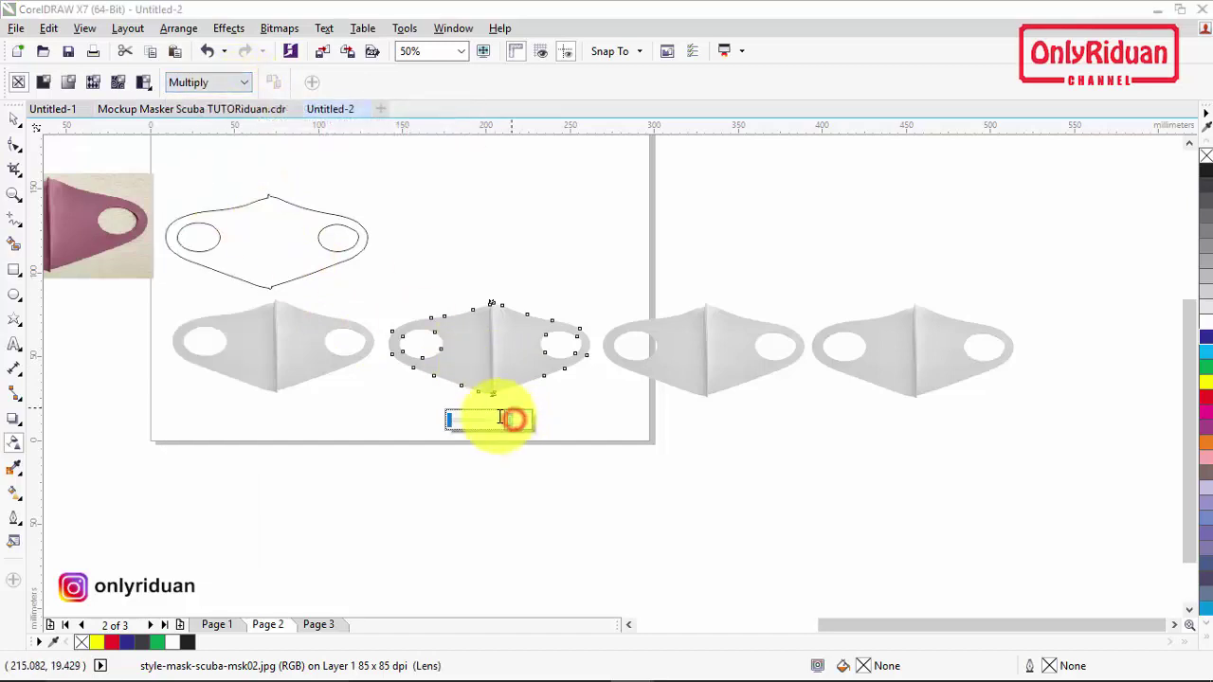
# Give the third grey mask an Overlay transparency of 35.
pyautogui.click(690, 365)
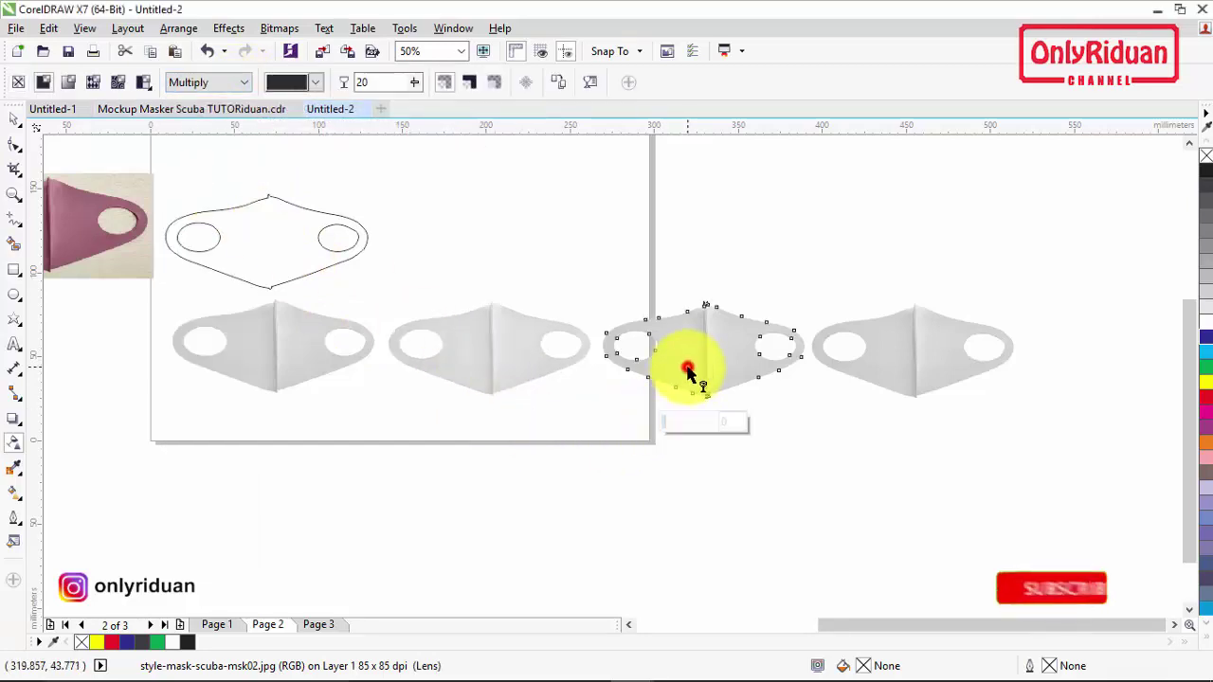
pyautogui.click(244, 82)
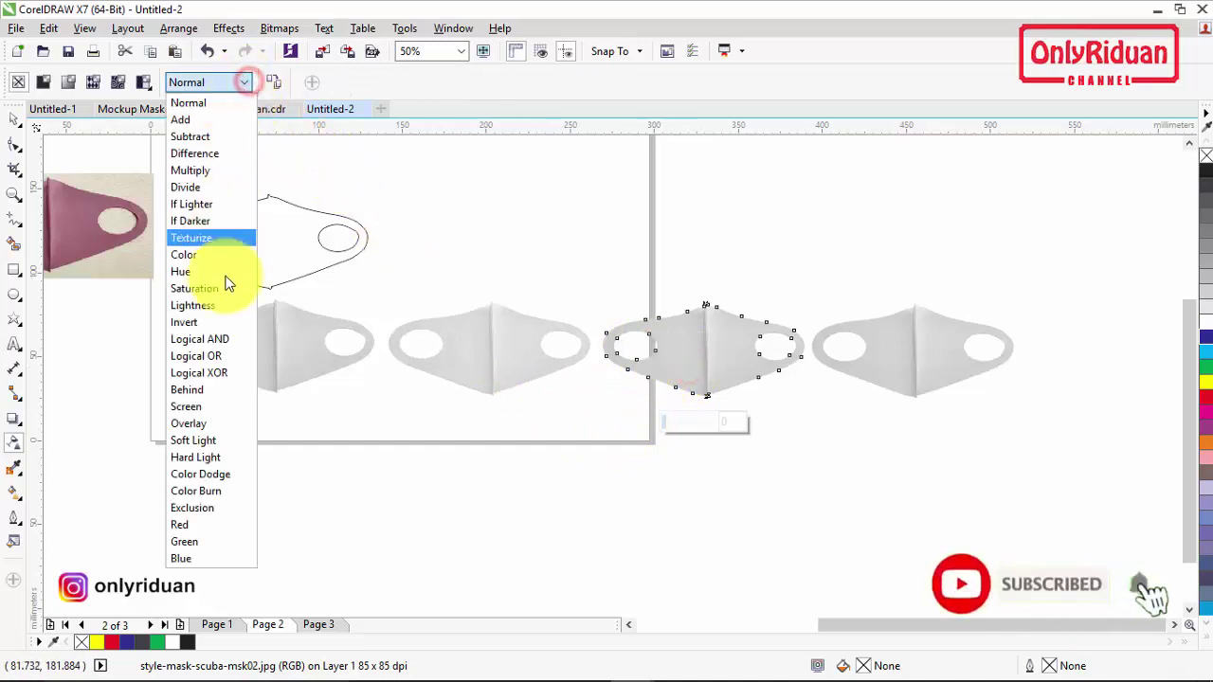
pyautogui.click(210, 425)
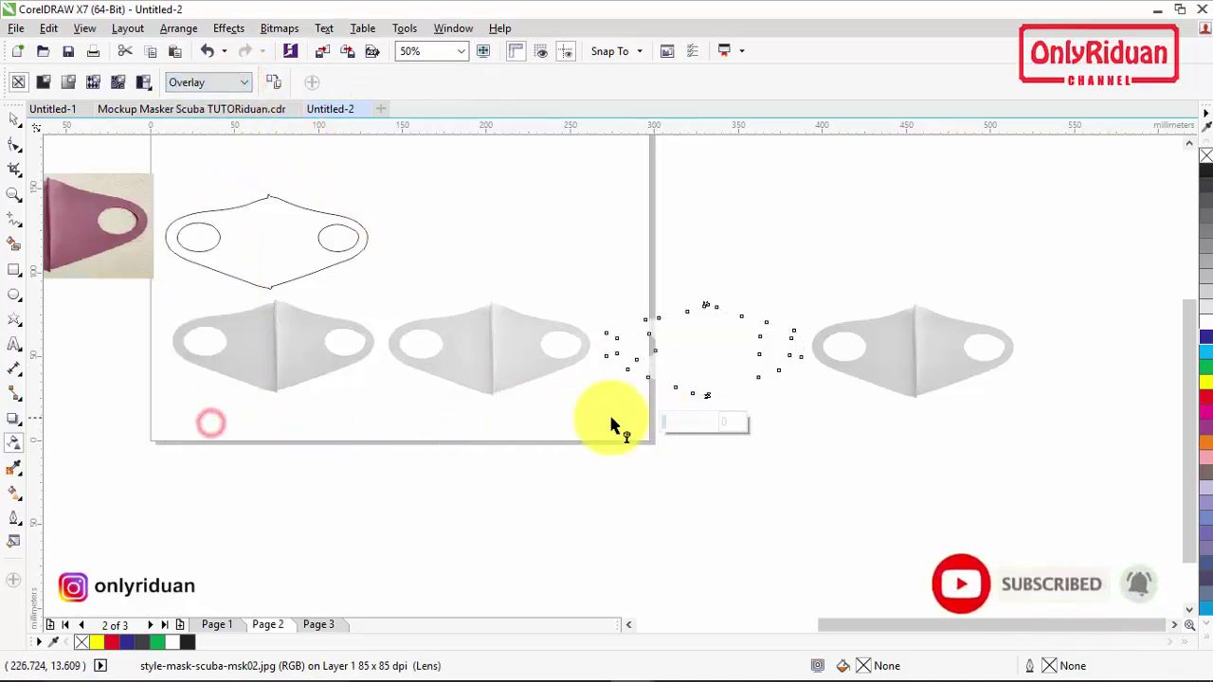
pyautogui.click(730, 422)
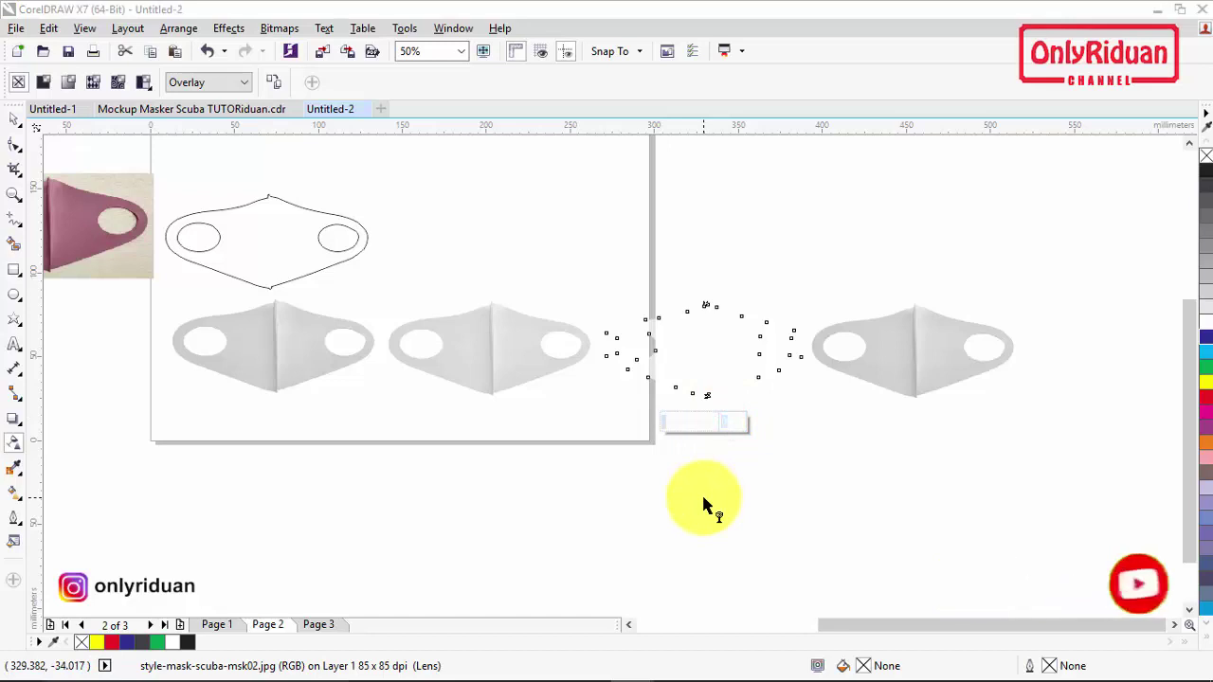
pyautogui.write('35')
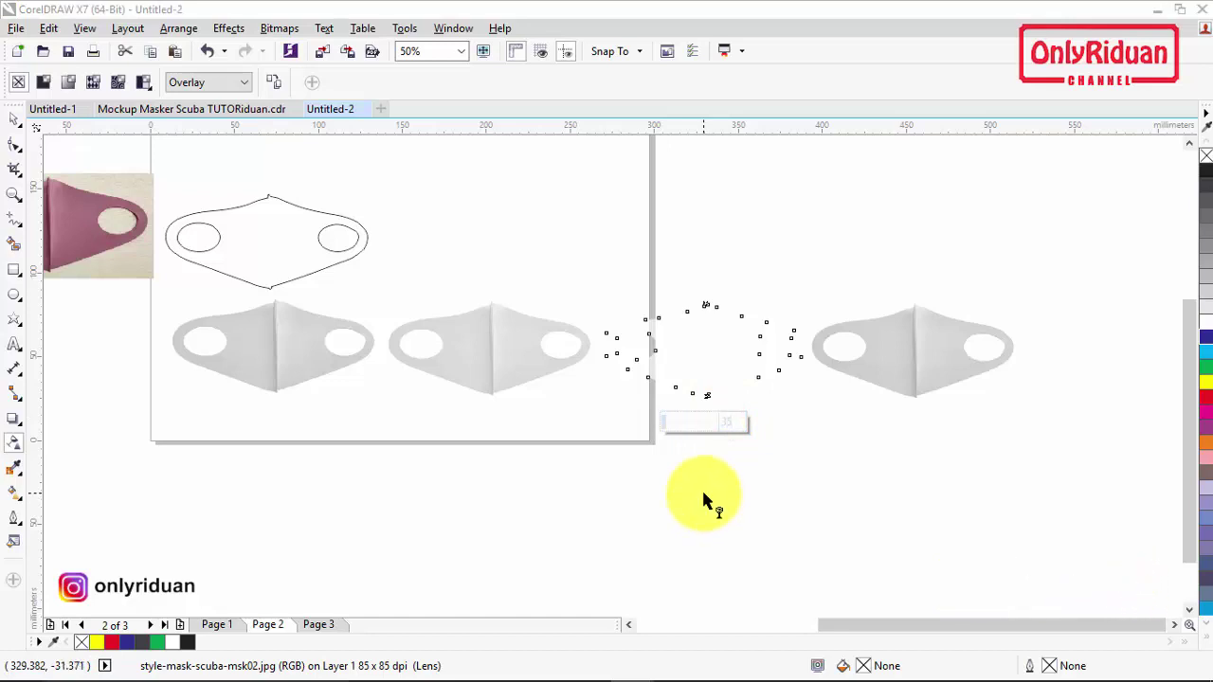
pyautogui.press('Return')
# Give the fourth grey mask a Subtract transparency of 75.
pyautogui.click(891, 358)
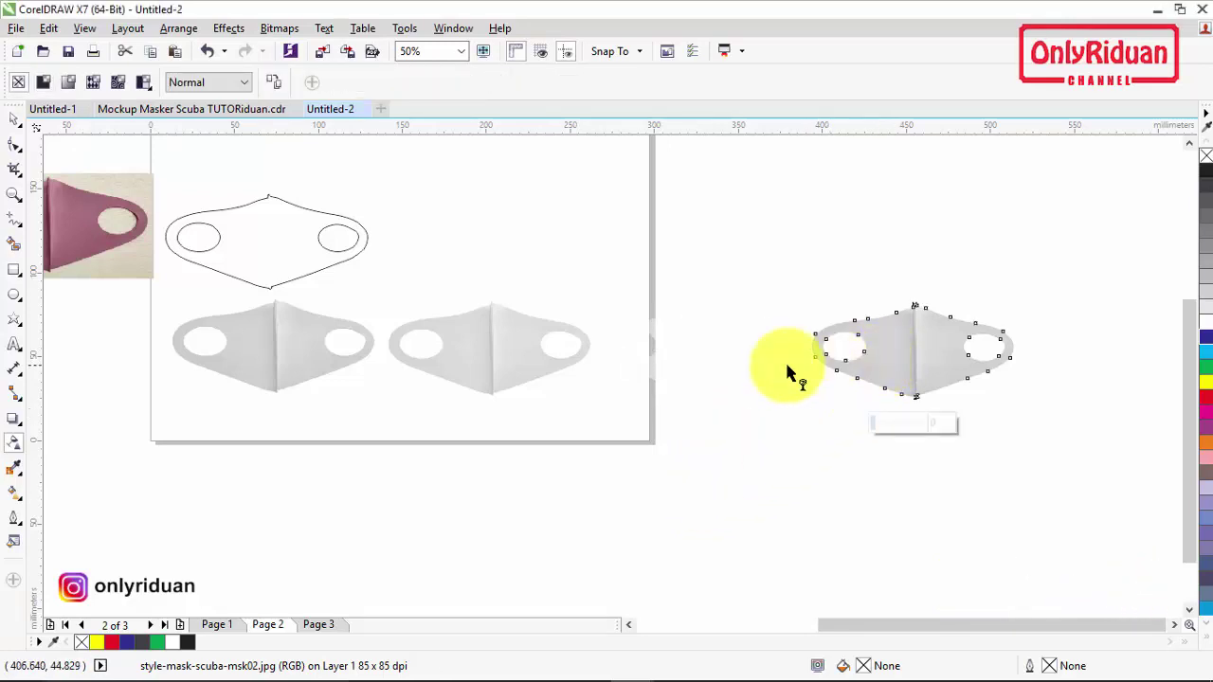
pyautogui.click(246, 83)
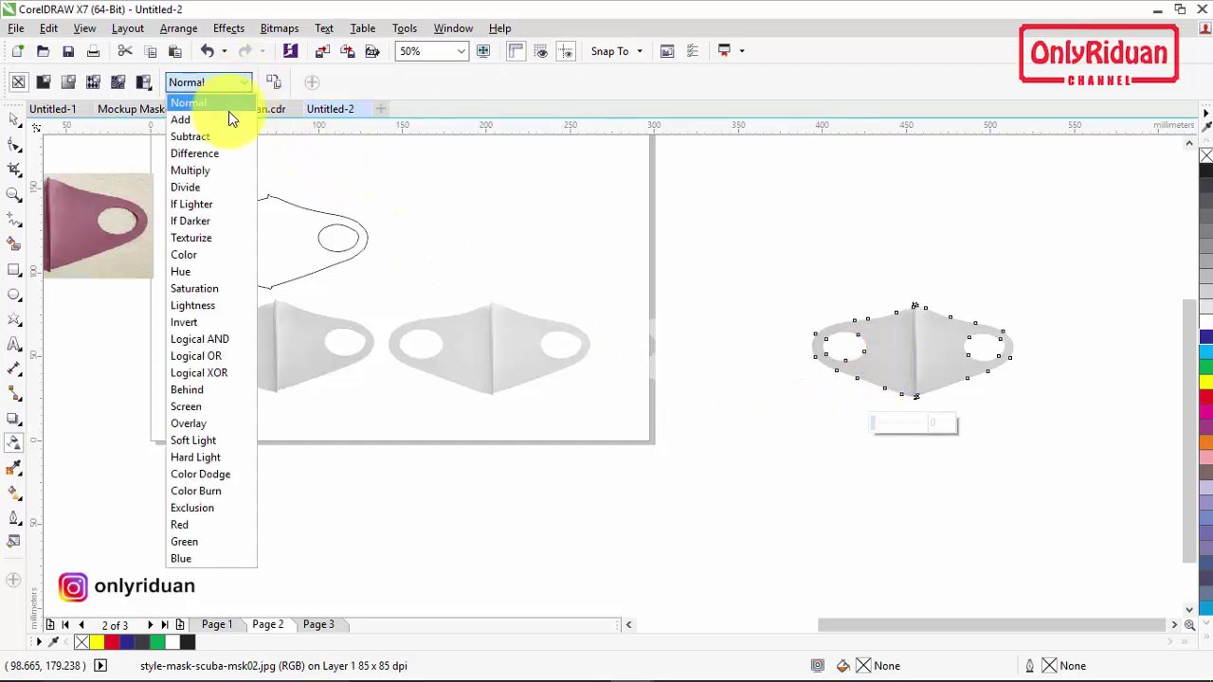
pyautogui.click(217, 136)
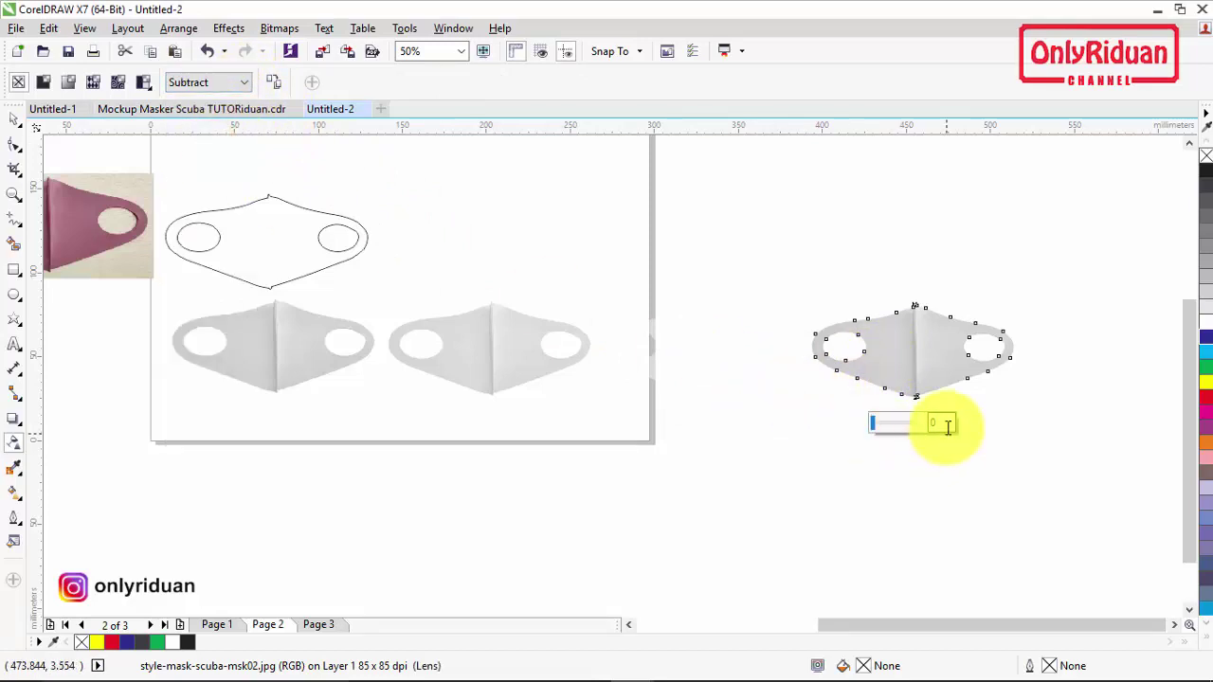
pyautogui.moveTo(945, 422); pyautogui.dragTo(907, 420)
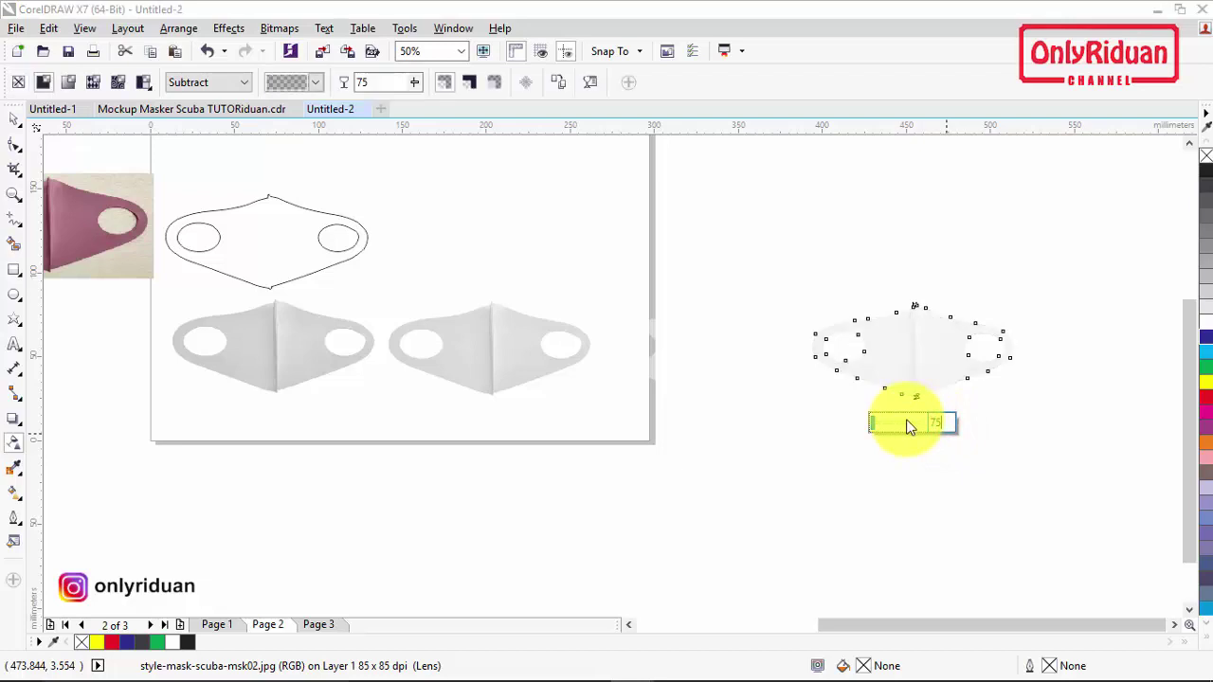
pyautogui.click(14, 119)
pyautogui.click(554, 493)
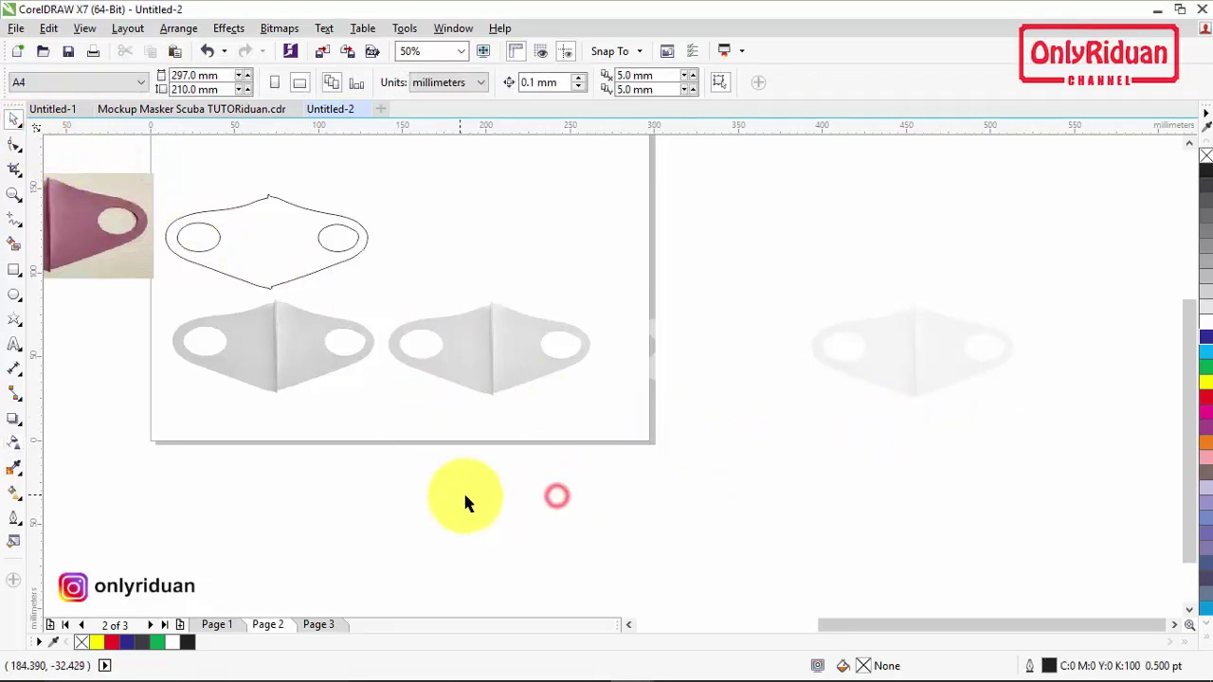
# Align the mask outline horizontally and vertically centred on the first grey mask.
pyautogui.click(288, 251)
pyautogui.click(293, 345)
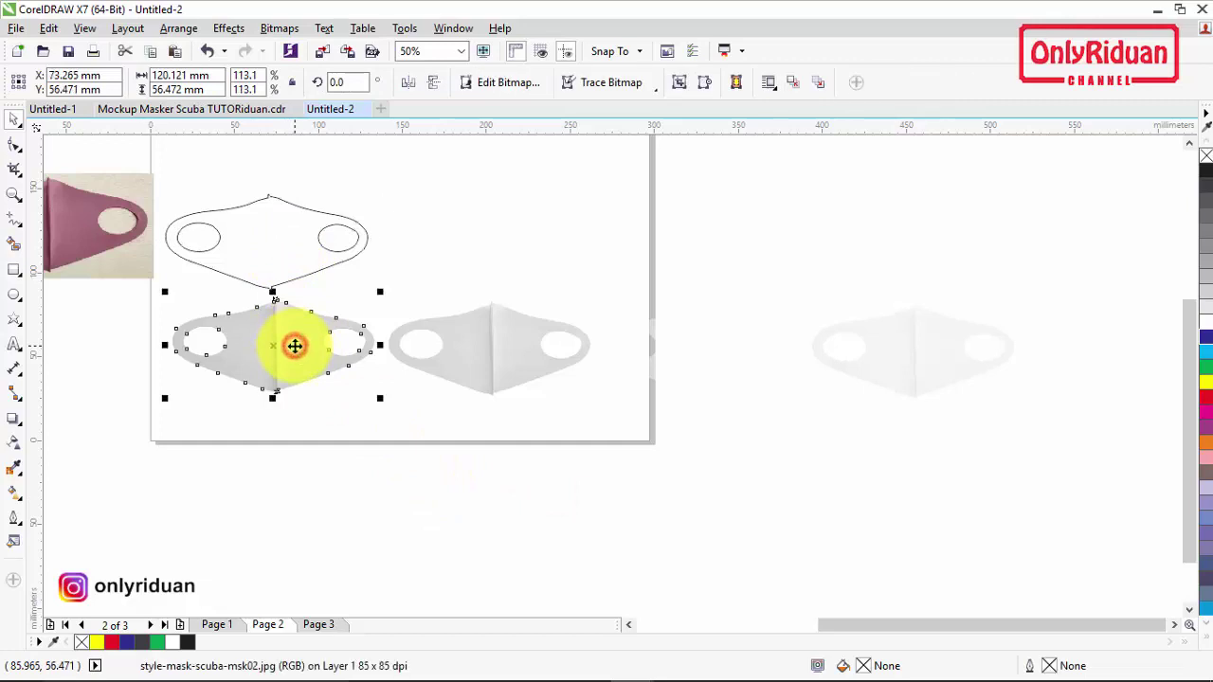
pyautogui.moveTo(410, 425); pyautogui.dragTo(145, 161)
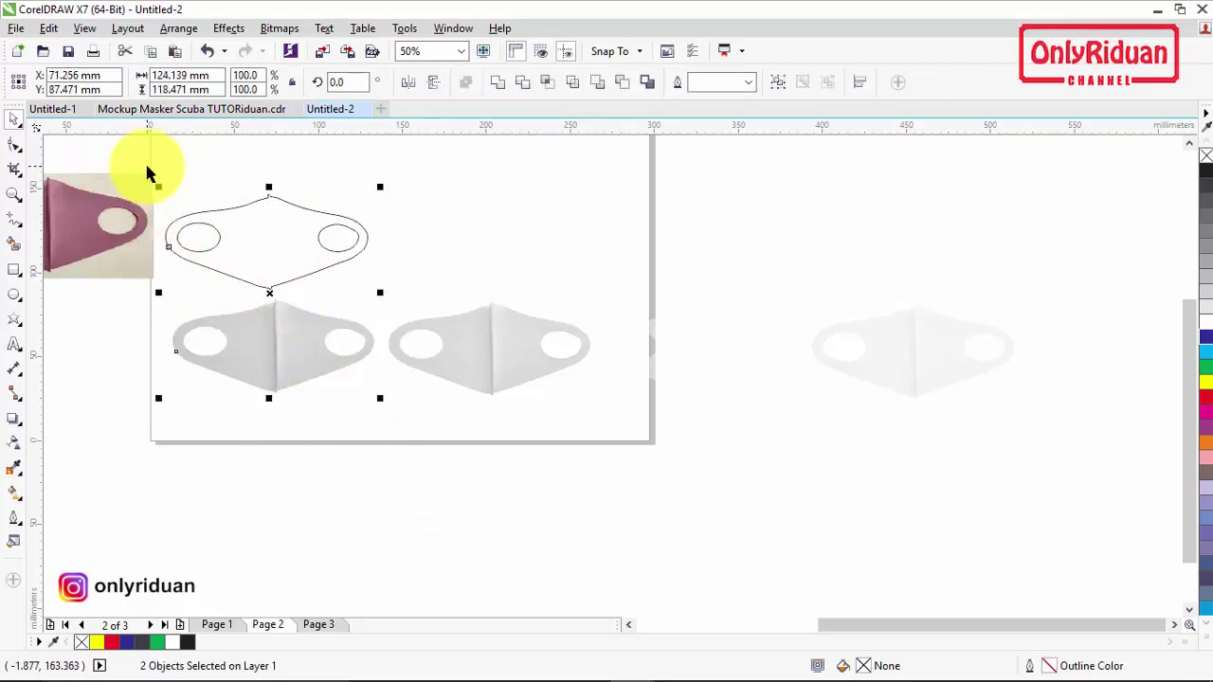
pyautogui.press('c')
pyautogui.press('e')
pyautogui.click(412, 454)
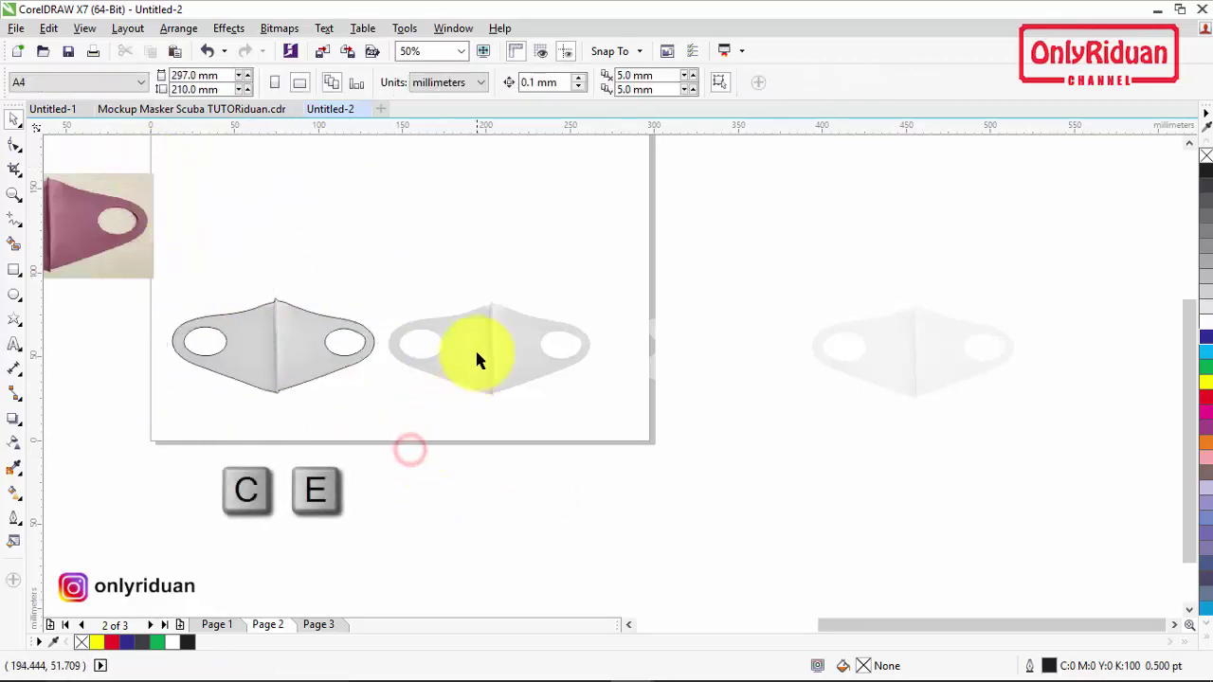
# PowerClip the Multiply mask copy inside the outline lying over the first grey mask.
pyautogui.moveTo(474, 348); pyautogui.dragTo(886, 352)
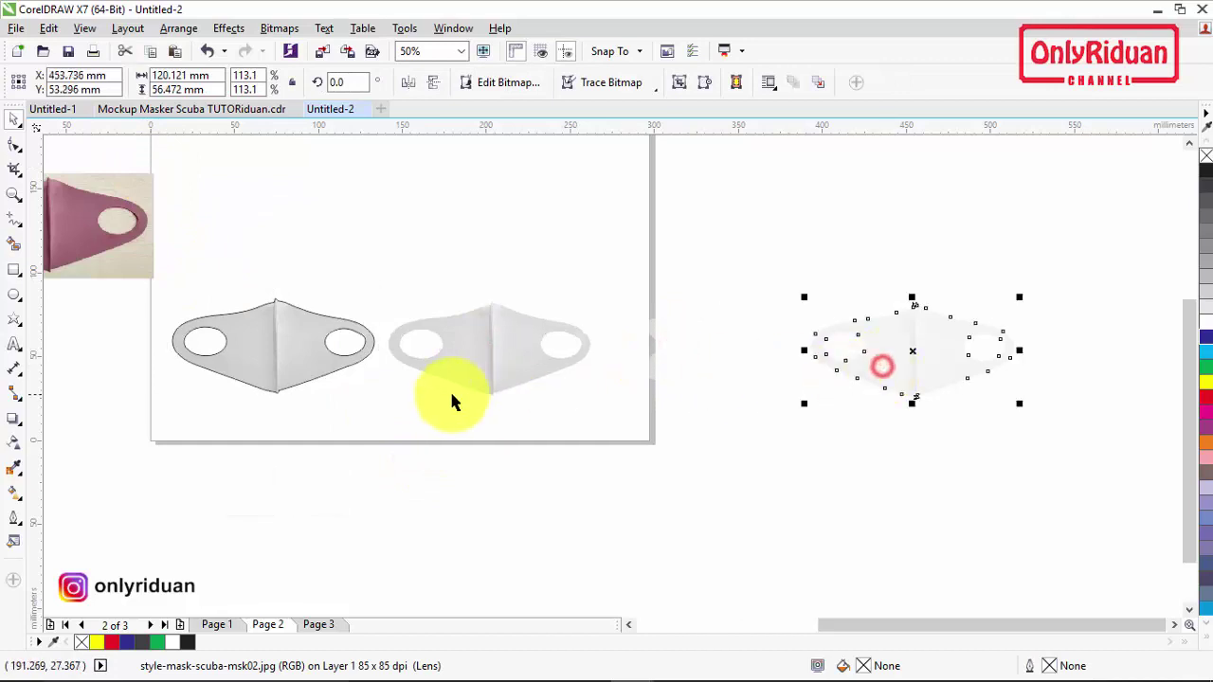
pyautogui.click(536, 477)
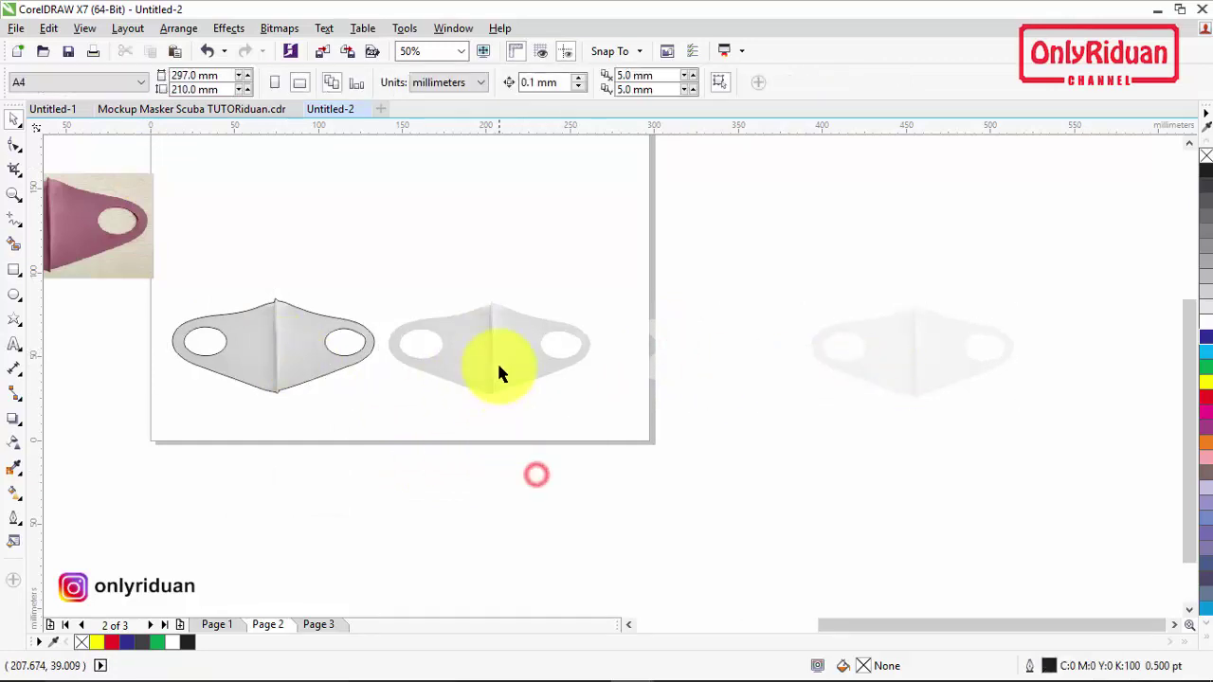
pyautogui.click(496, 364)
pyautogui.rightClick(513, 346)
pyautogui.click(589, 171)
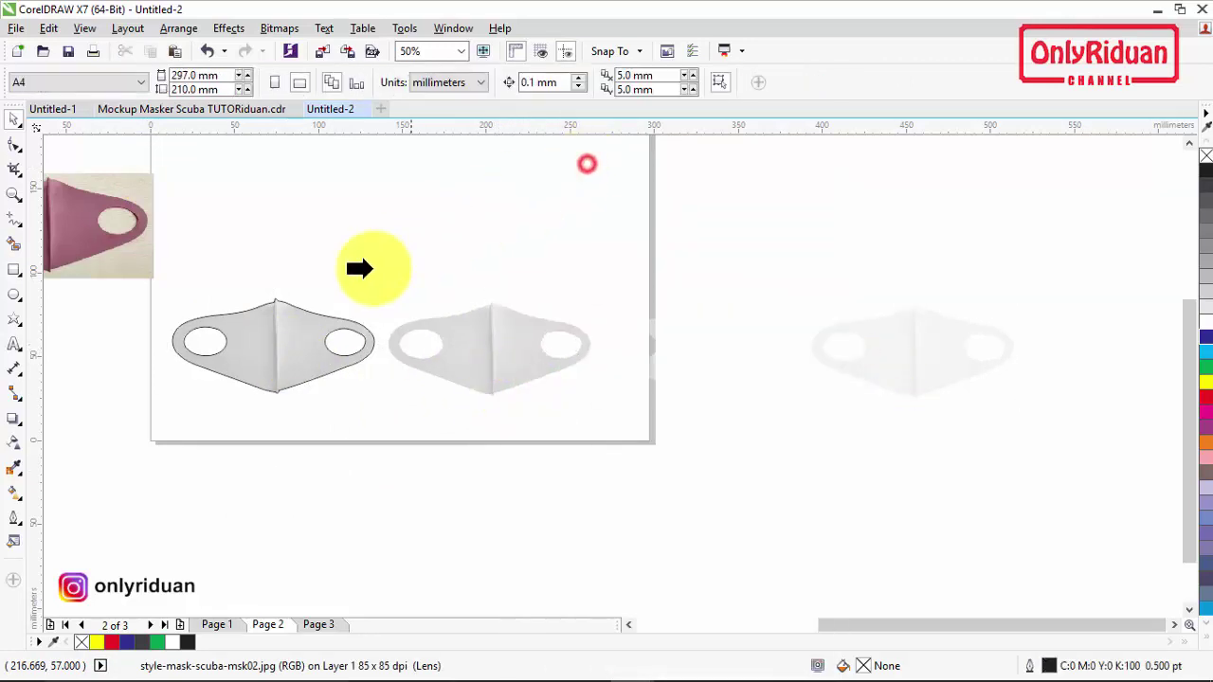
pyautogui.click(295, 332)
# PowerClip the Overlay copy and the Subtract copy inside the same mask outline.
pyautogui.click(660, 358)
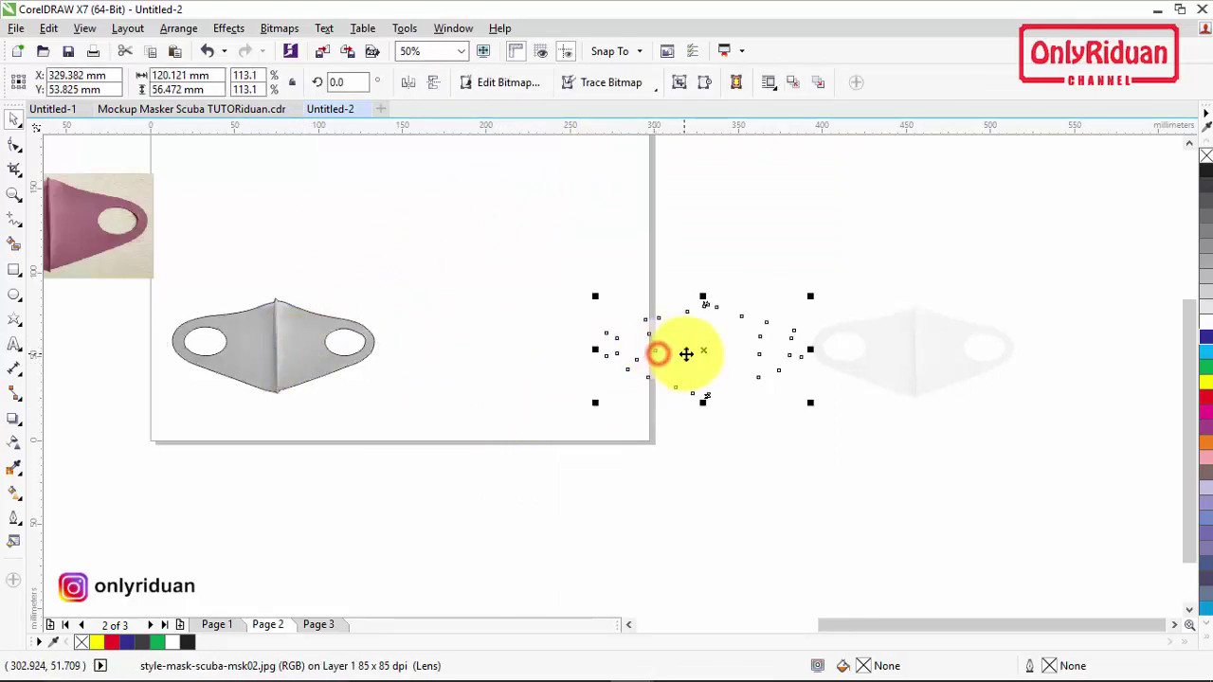
pyautogui.rightClick(688, 352)
pyautogui.click(752, 173)
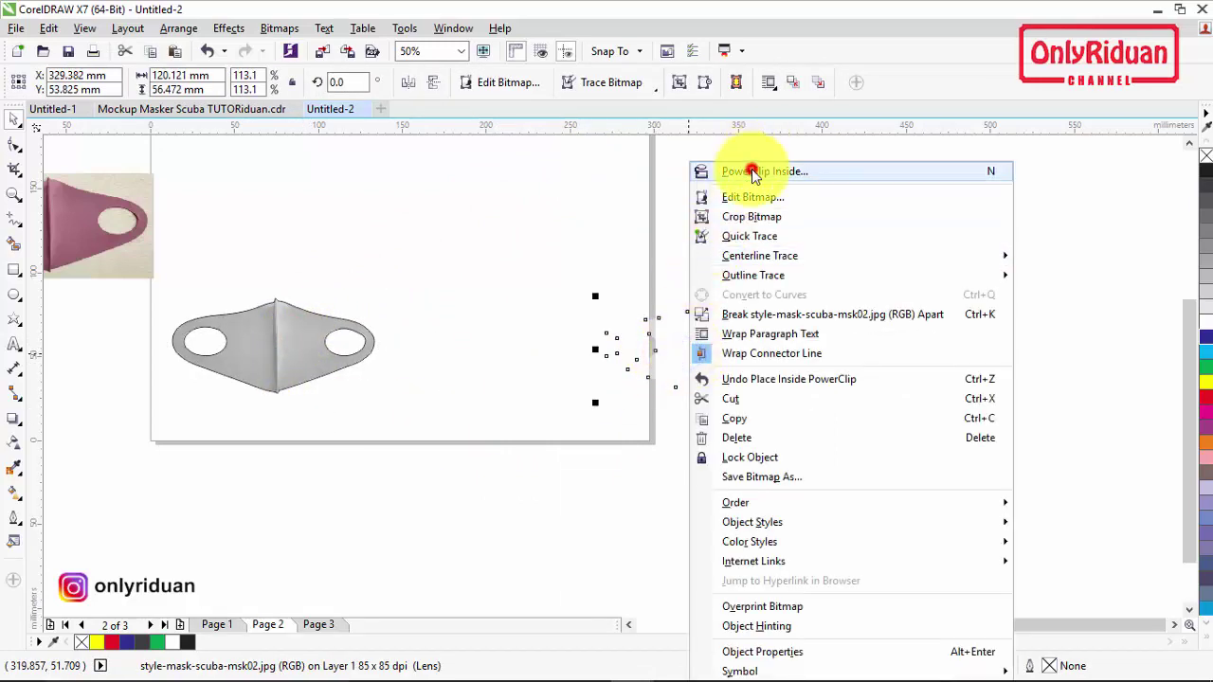
pyautogui.click(298, 335)
pyautogui.click(903, 358)
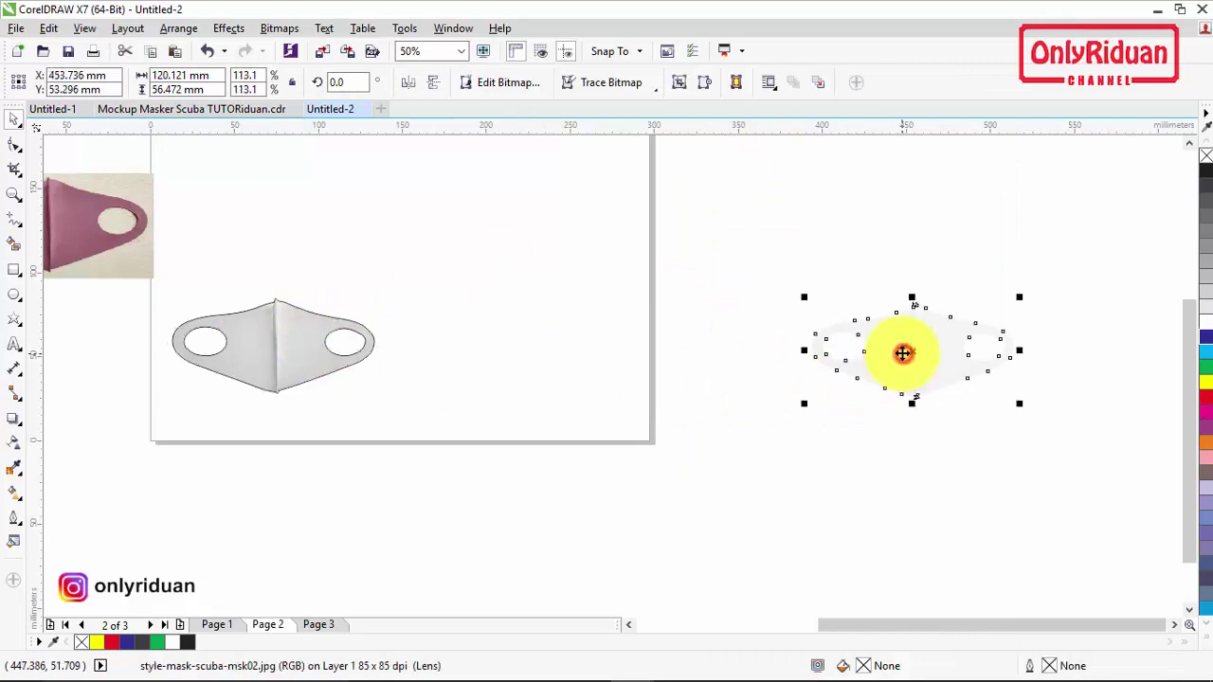
pyautogui.rightClick(901, 352)
pyautogui.click(685, 173)
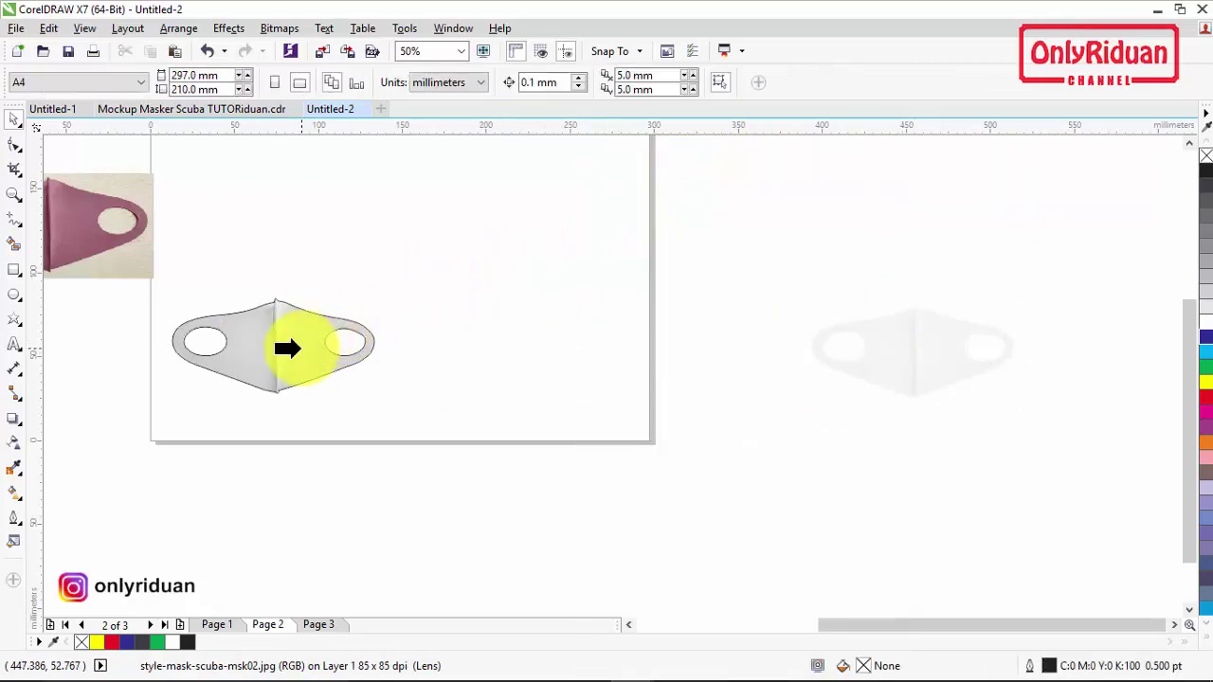
pyautogui.click(302, 348)
# Move the outline and grey mask together towards the middle of the page and fill them red.
pyautogui.moveTo(471, 442); pyautogui.dragTo(142, 263)
pyautogui.moveTo(256, 332); pyautogui.dragTo(422, 255)
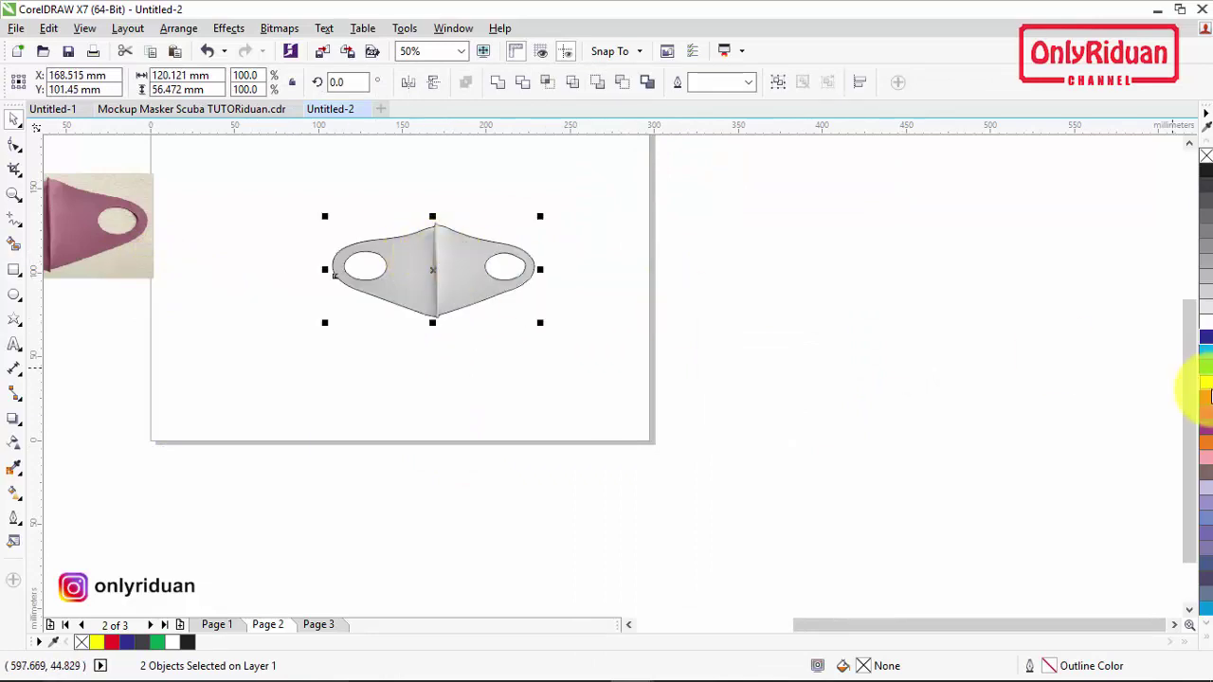
pyautogui.click(1208, 396)
pyautogui.scroll(2, 454, 250)
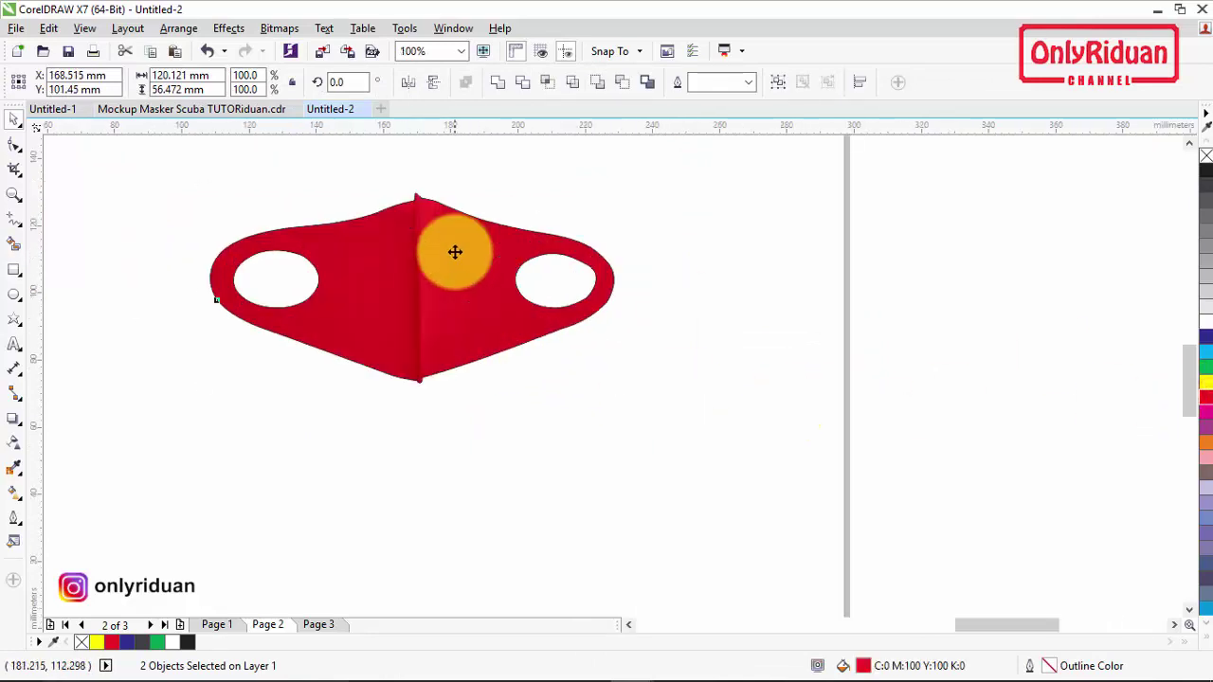
pyautogui.scroll(-1, 445, 247)
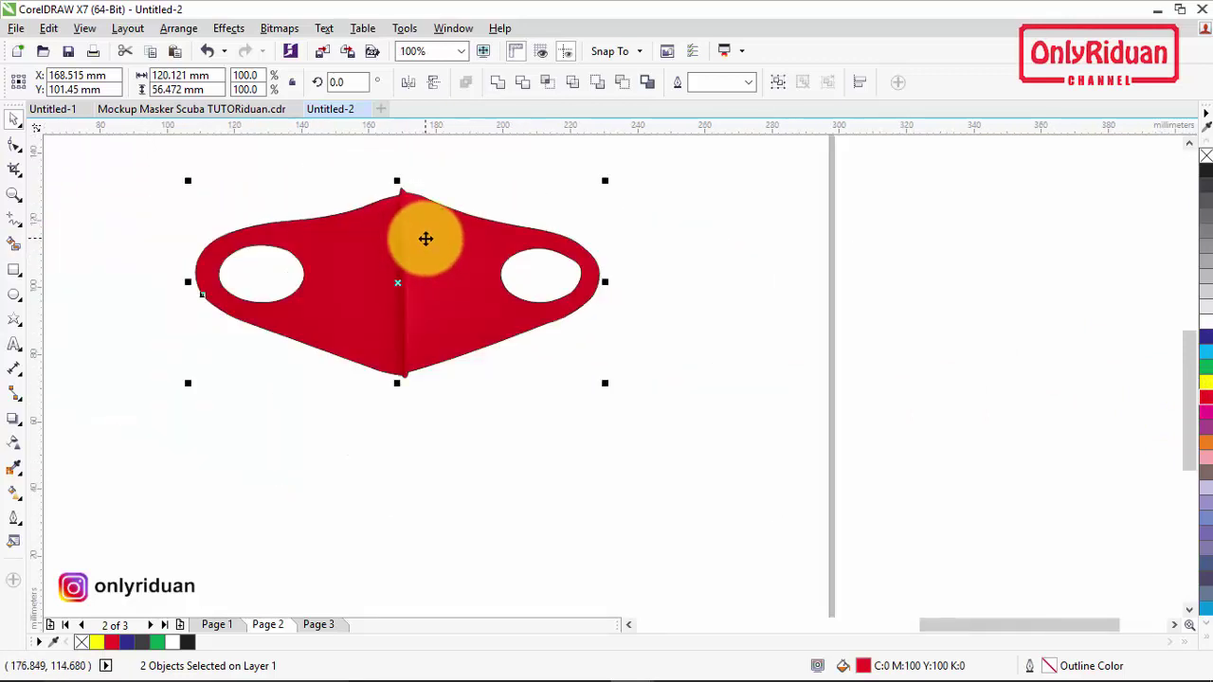
# Recolour the mask blue and move it up and to the left on the page.
pyautogui.click(1206, 337)
pyautogui.scroll(1, 414, 277)
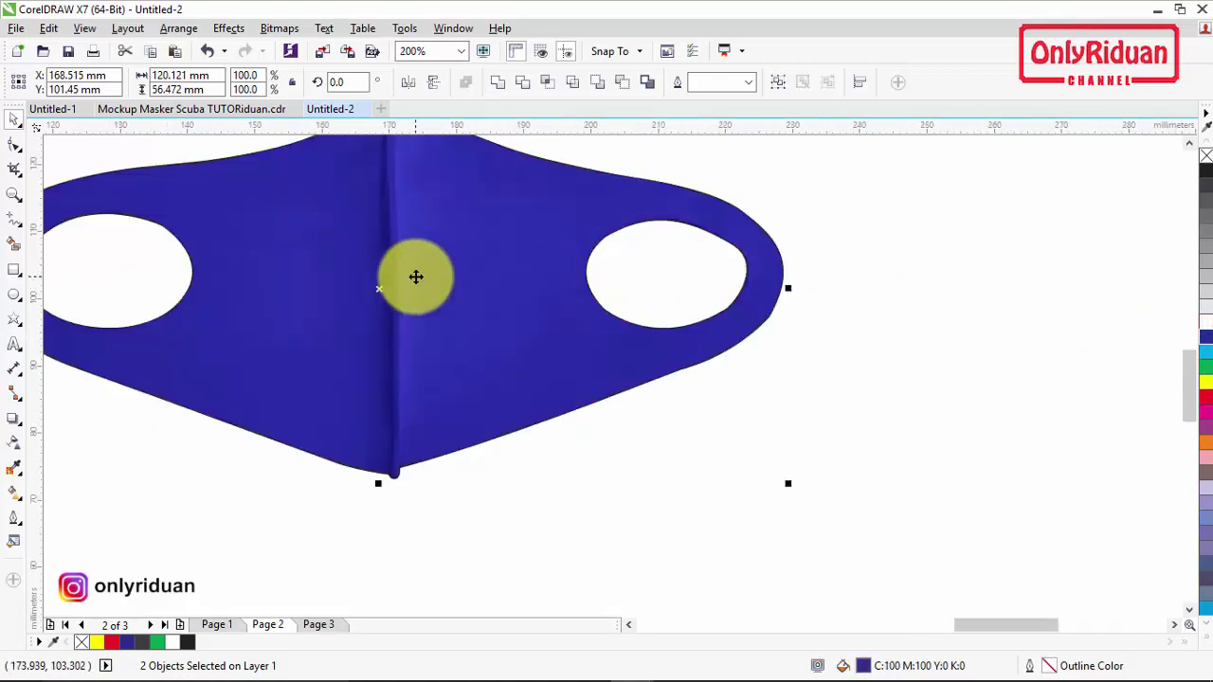
pyautogui.scroll(-1, 416, 277)
pyautogui.scroll(-1, 416, 277)
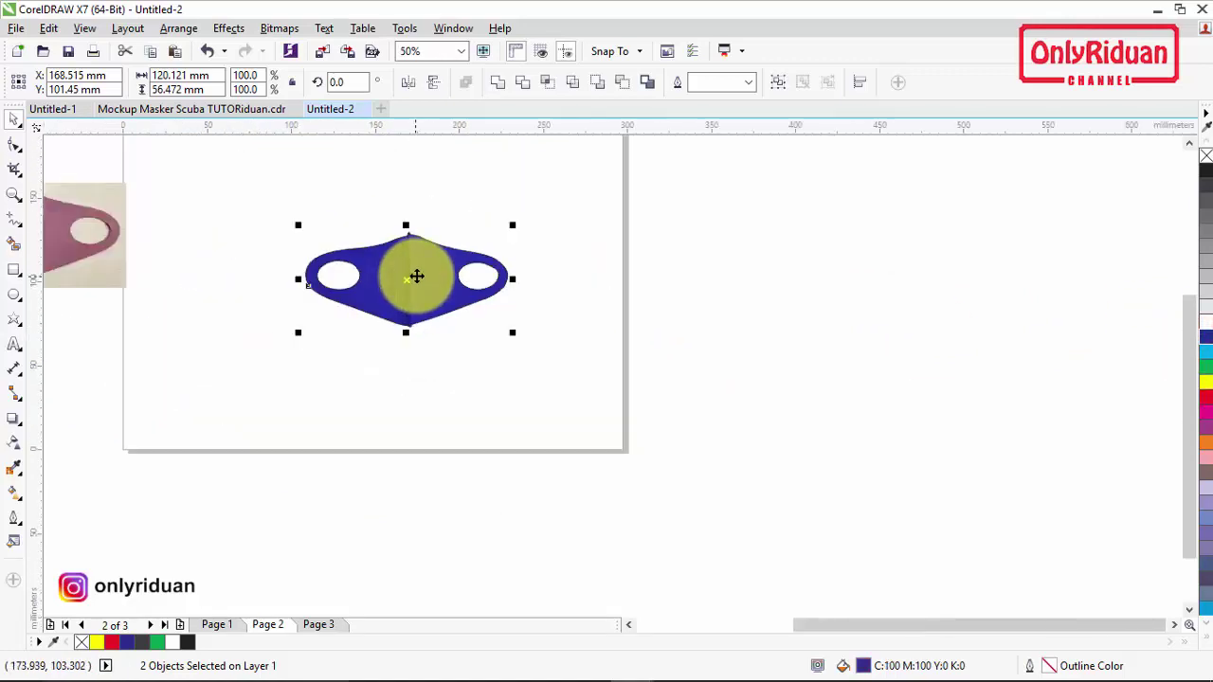
pyautogui.click(428, 276)
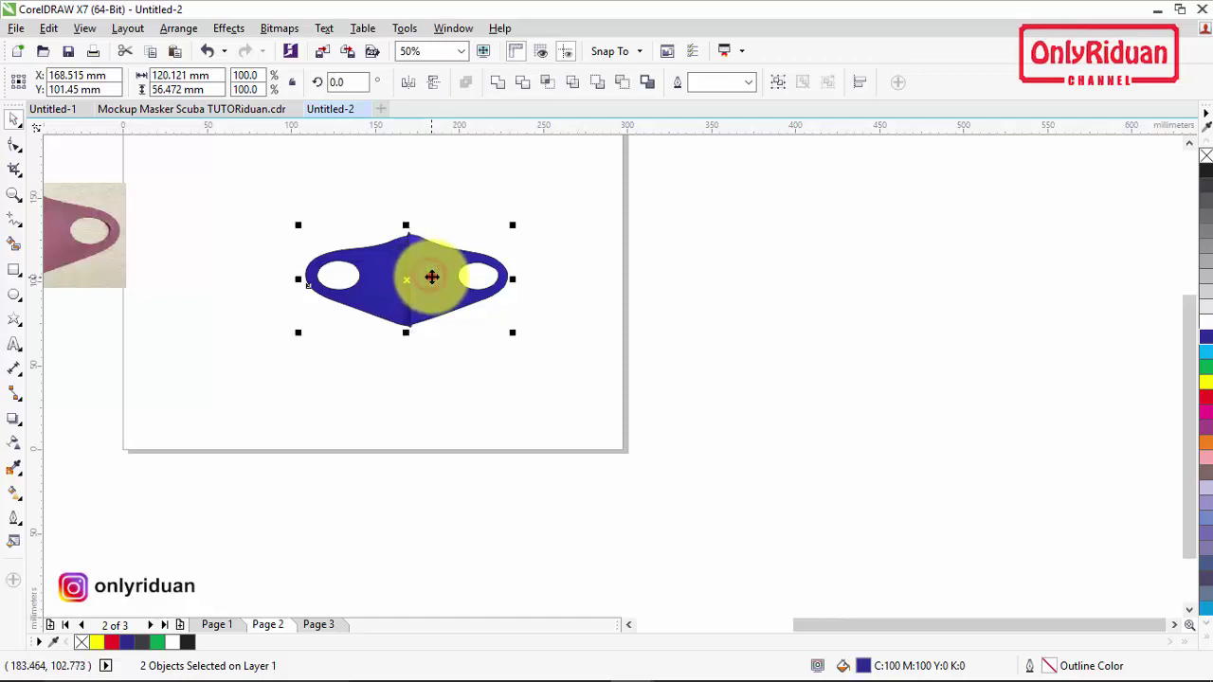
pyautogui.moveTo(431, 276); pyautogui.dragTo(387, 229)
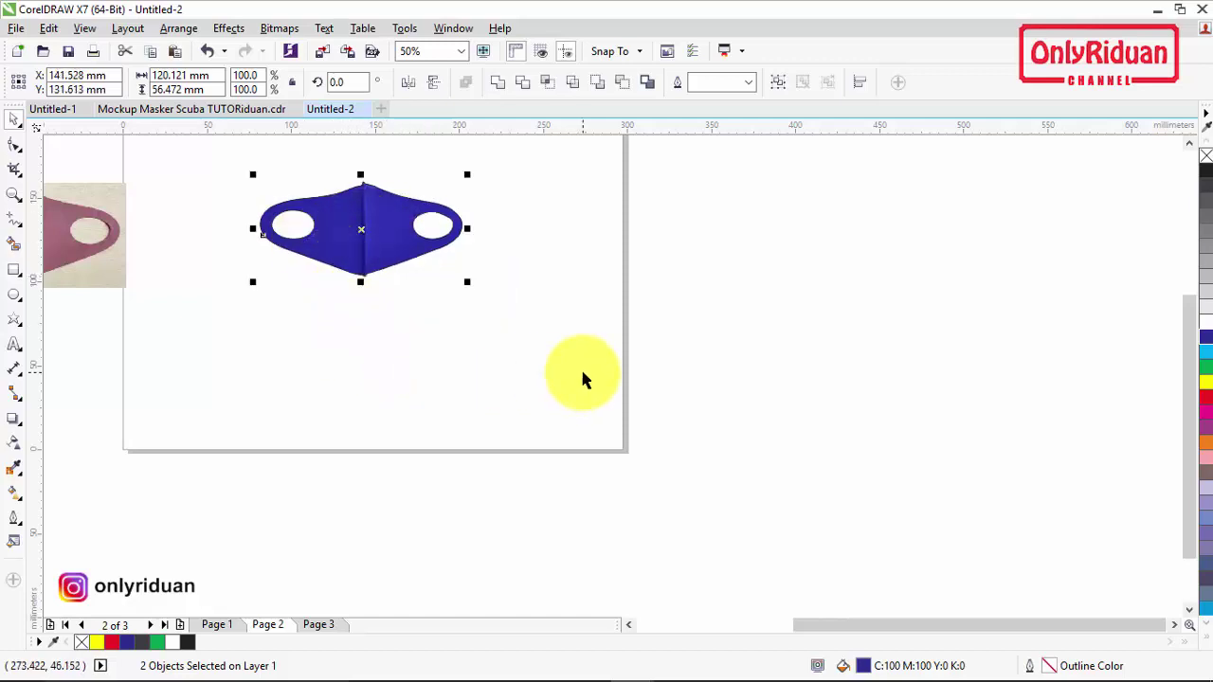
# Import ilham-kiai-dan-kreativitas-milenial-di-batik-sokaraja.jpg at about 127 x 63.5 mm and place it to the right of the blue mask.
pyautogui.click(16, 29)
pyautogui.click(59, 300)
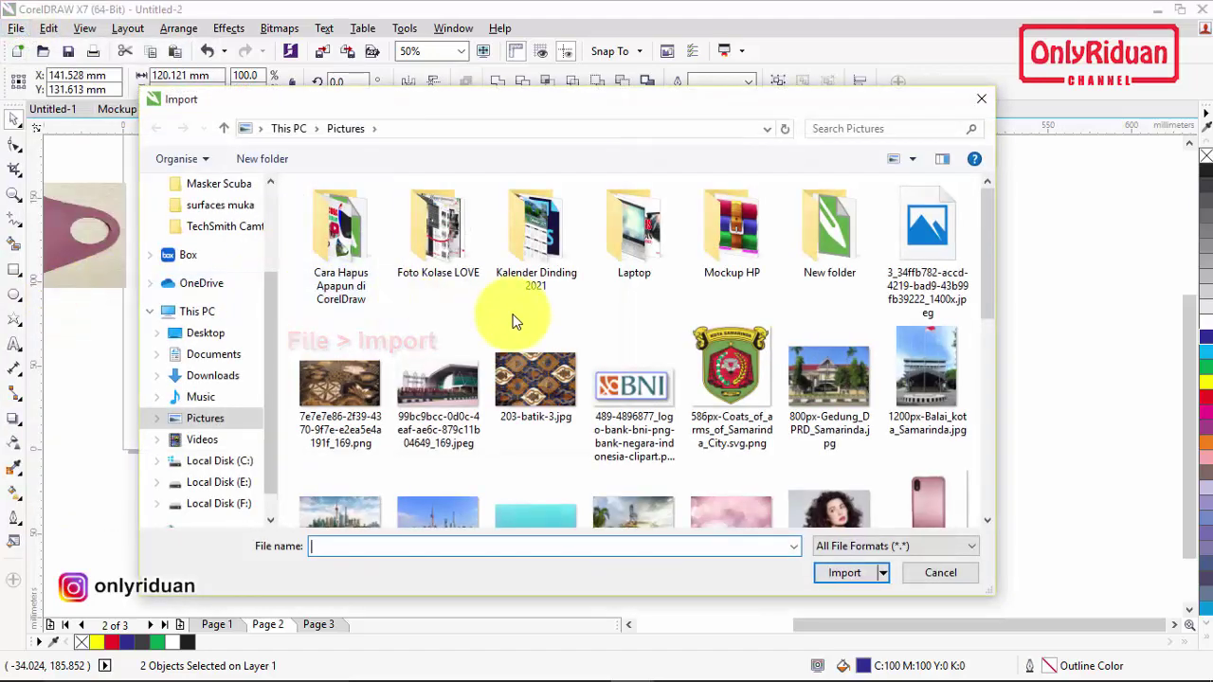
pyautogui.scroll(-5, 695, 399)
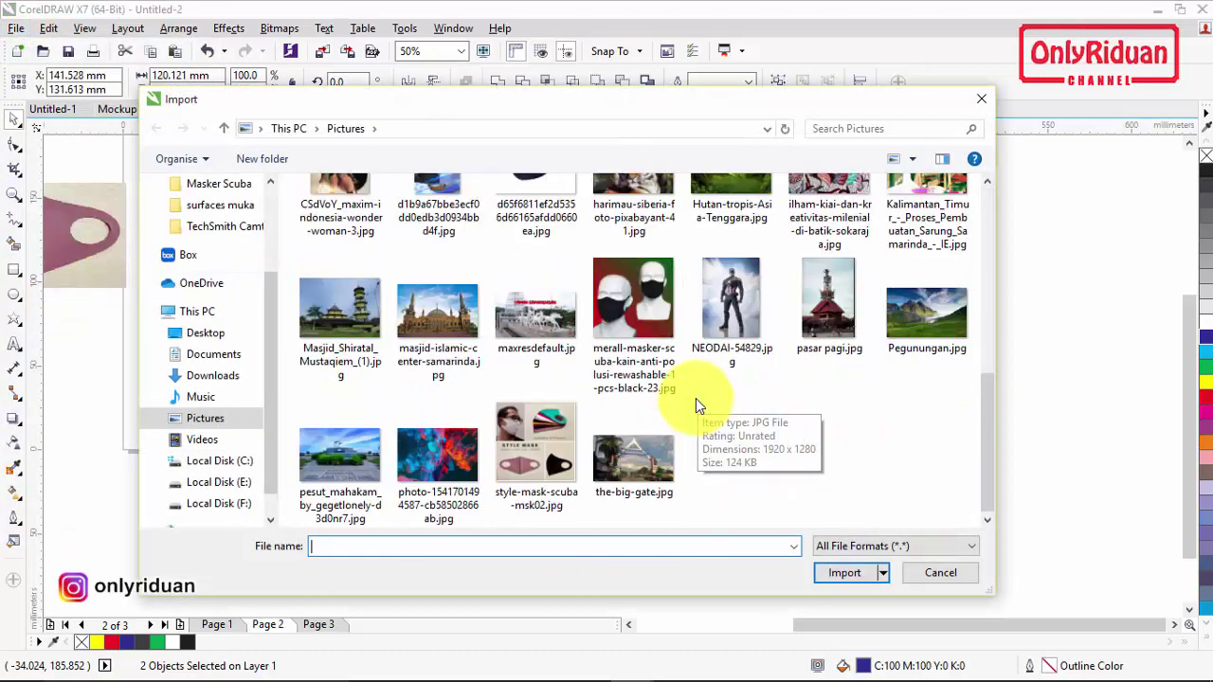
pyautogui.click(811, 249)
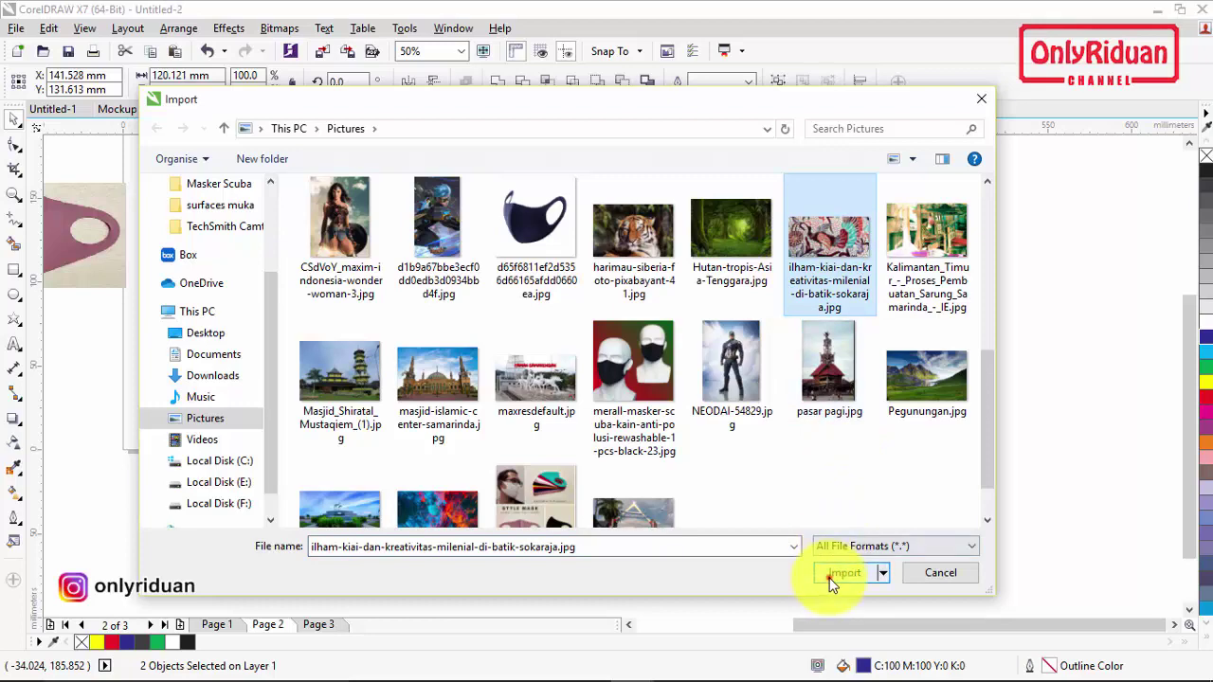
pyautogui.click(842, 573)
pyautogui.moveTo(257, 275); pyautogui.dragTo(471, 381)
pyautogui.moveTo(400, 334); pyautogui.dragTo(631, 266)
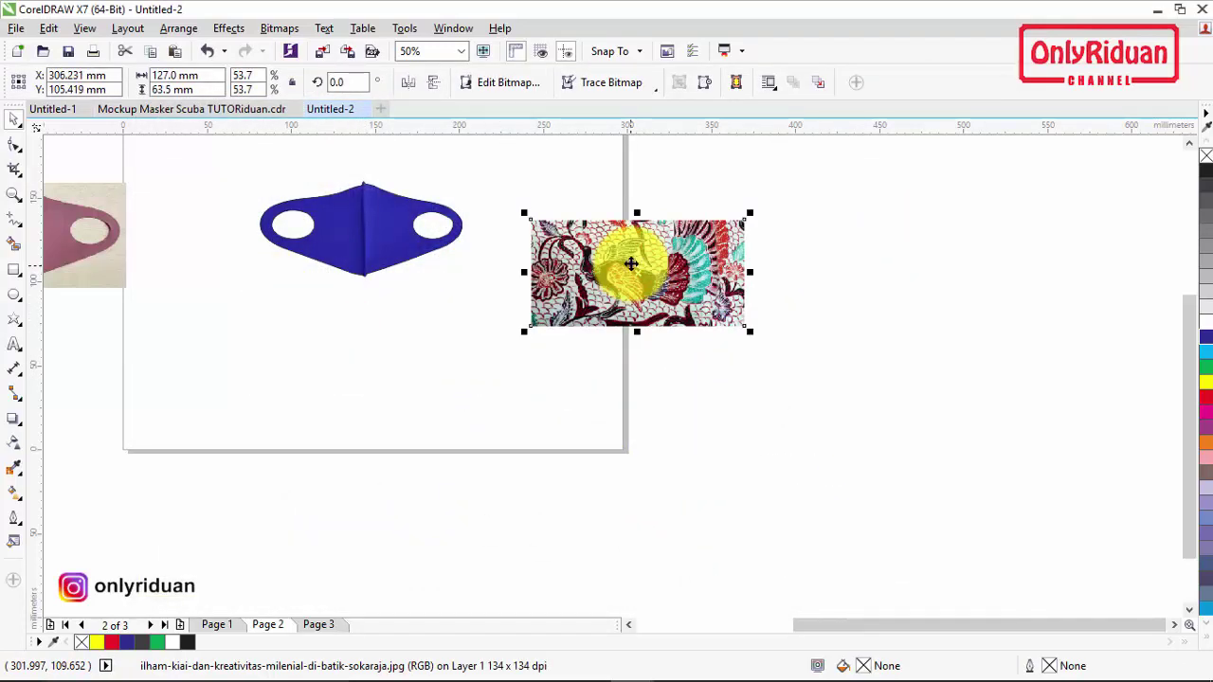
# PowerClip the batik picture inside the blue mask.
pyautogui.rightClick(631, 264)
pyautogui.click(679, 190)
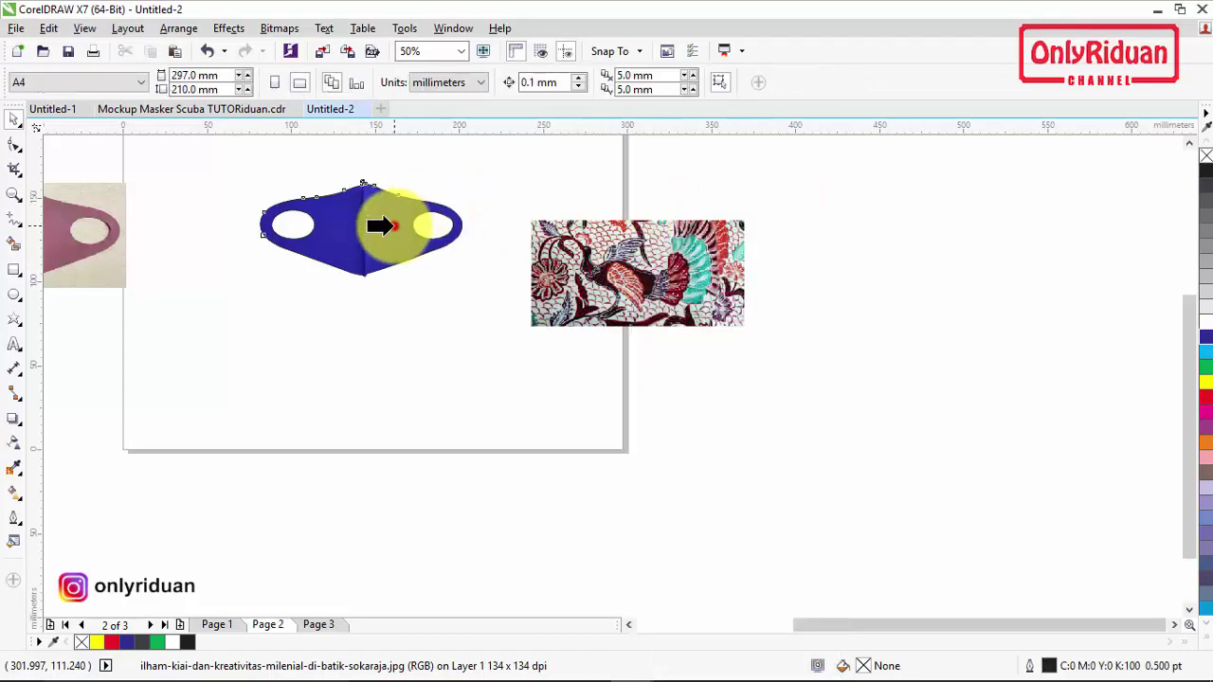
pyautogui.click(391, 225)
pyautogui.scroll(5, 350, 210)
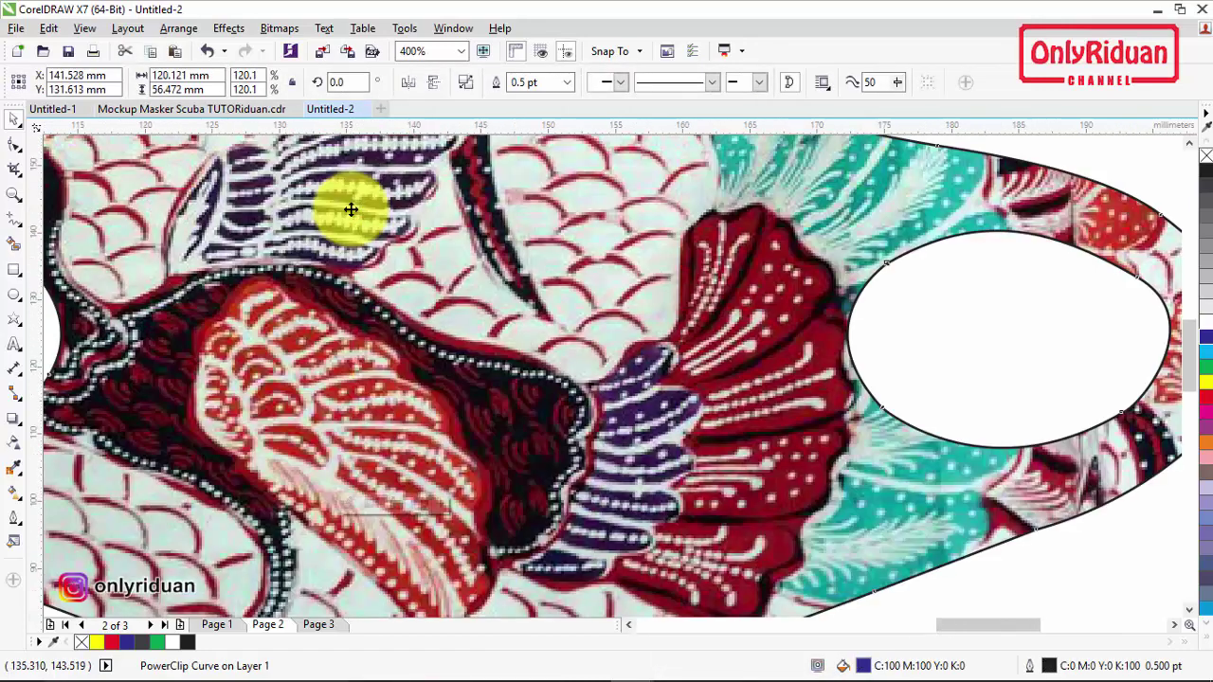
pyautogui.scroll(-4, 350, 209)
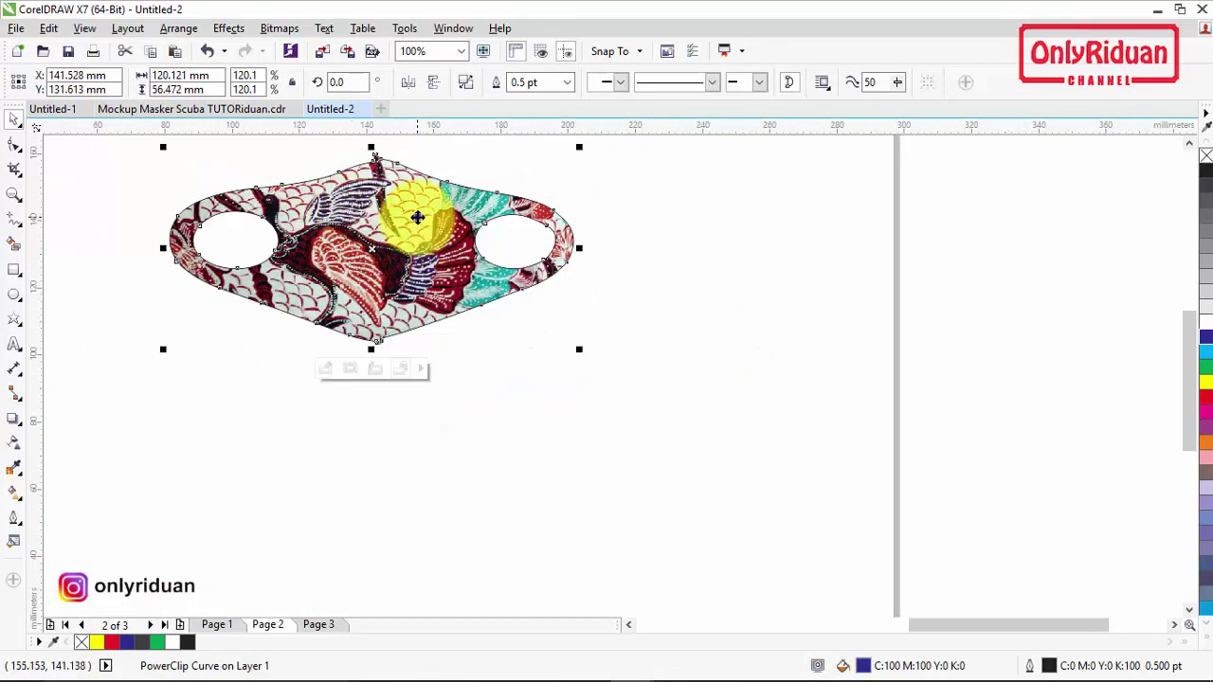
# Send the batik picture to the back of the layer within the mask's PowerClip contents and finish editing them.
pyautogui.rightClick(417, 218)
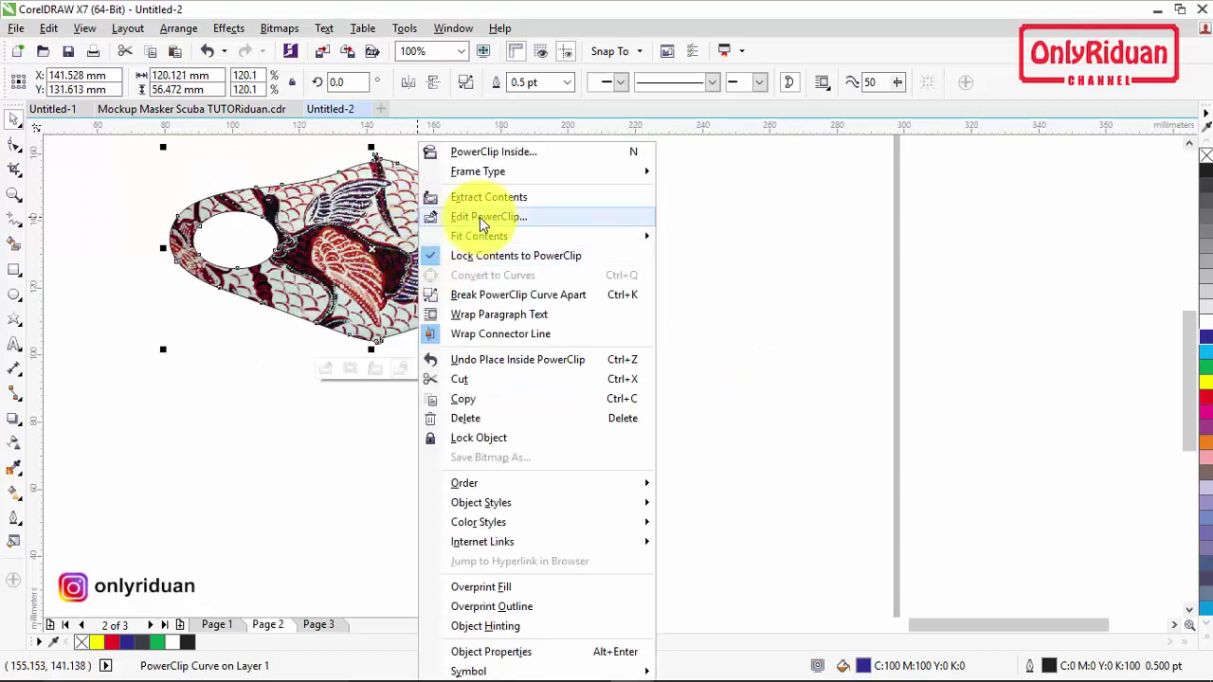
pyautogui.click(482, 220)
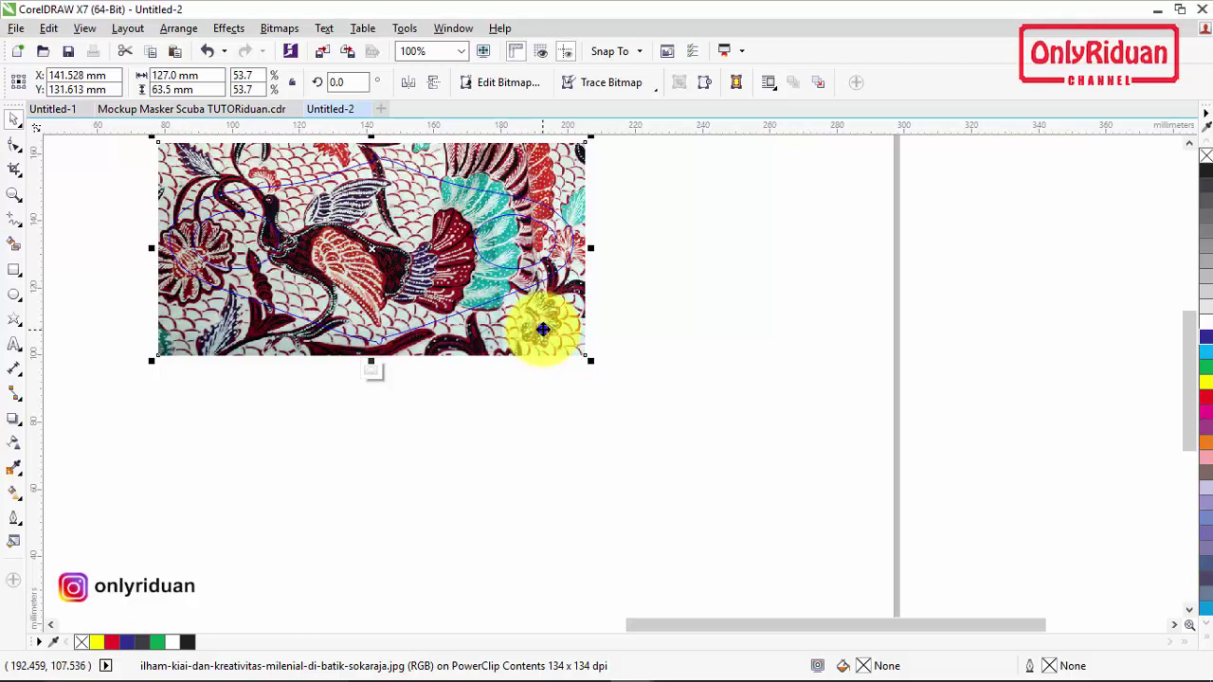
pyautogui.rightClick(543, 331)
pyautogui.moveTo(622, 503)
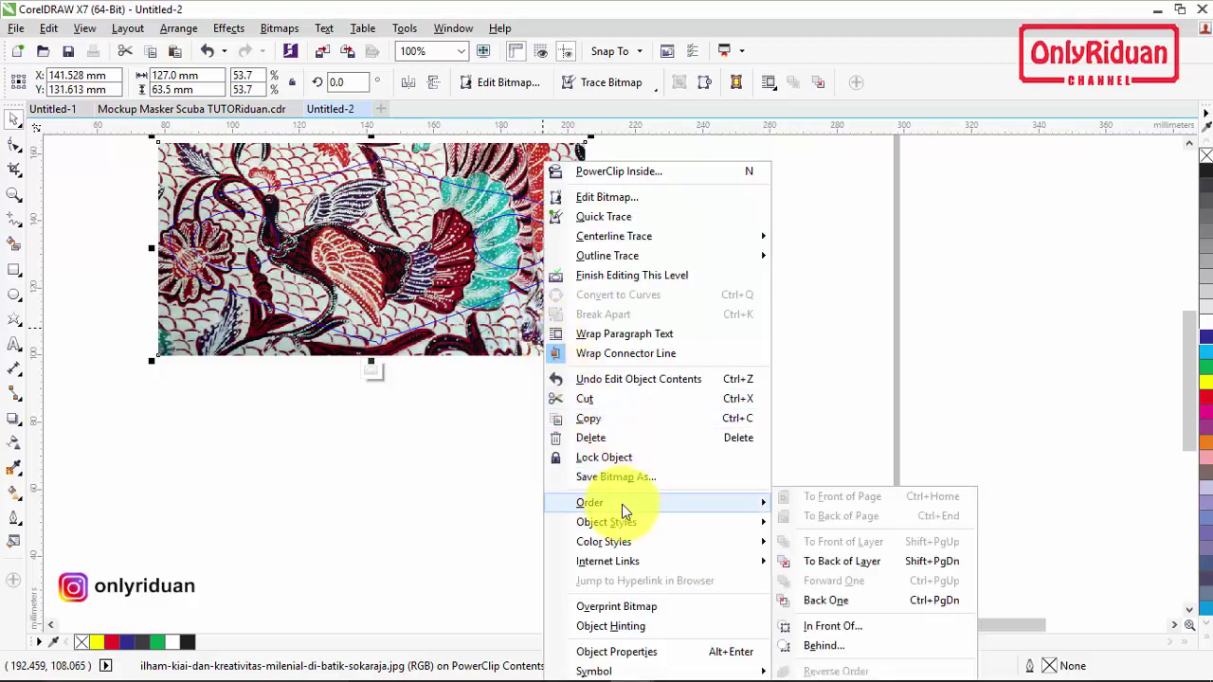
pyautogui.click(826, 560)
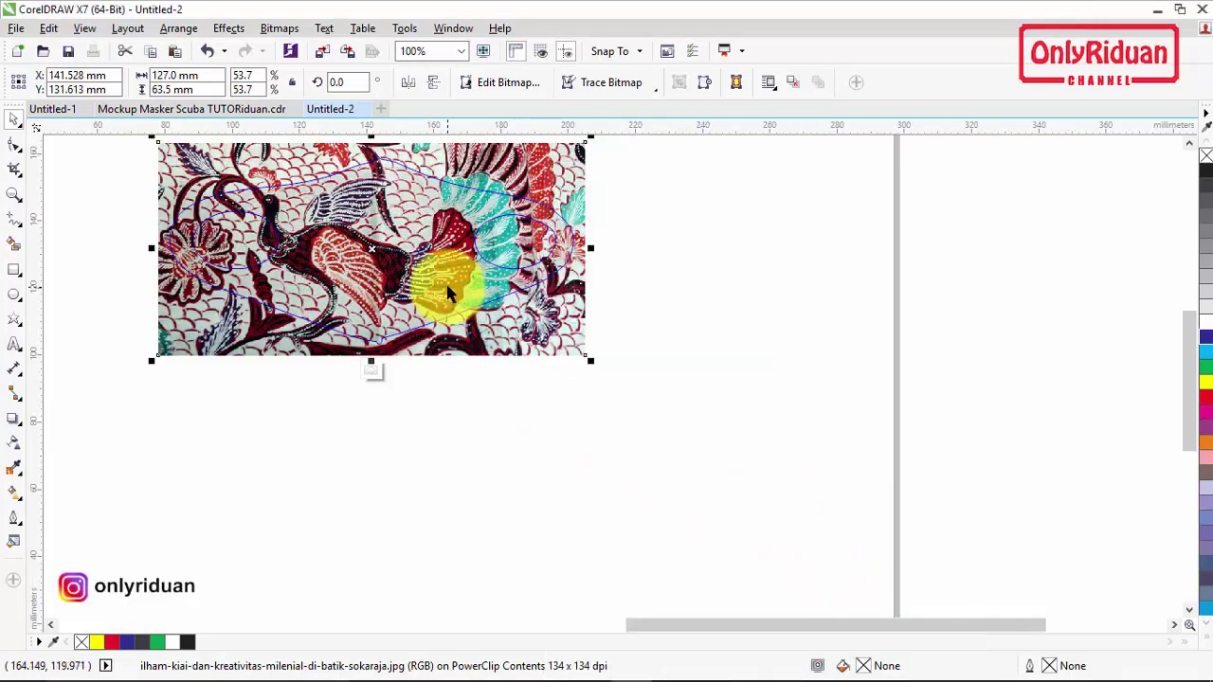
pyautogui.scroll(-2, 433, 265)
pyautogui.scroll(2, 426, 260)
pyautogui.scroll(2, 424, 256)
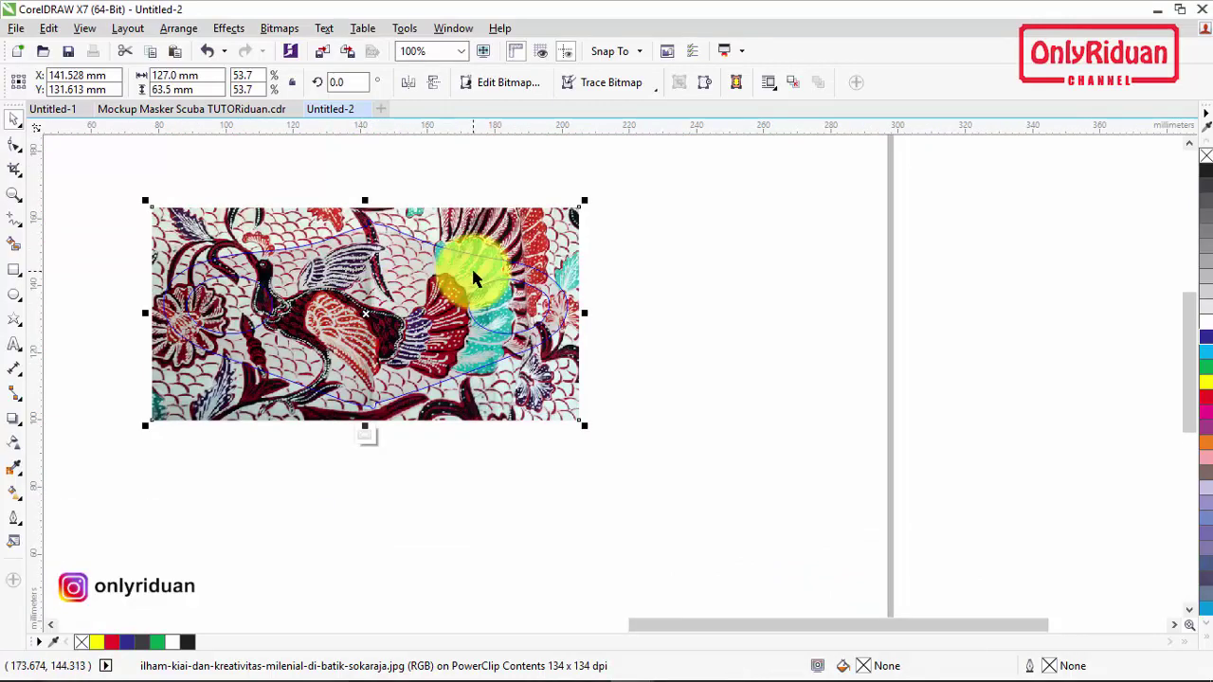
pyautogui.rightClick(471, 265)
pyautogui.click(497, 276)
pyautogui.click(620, 271)
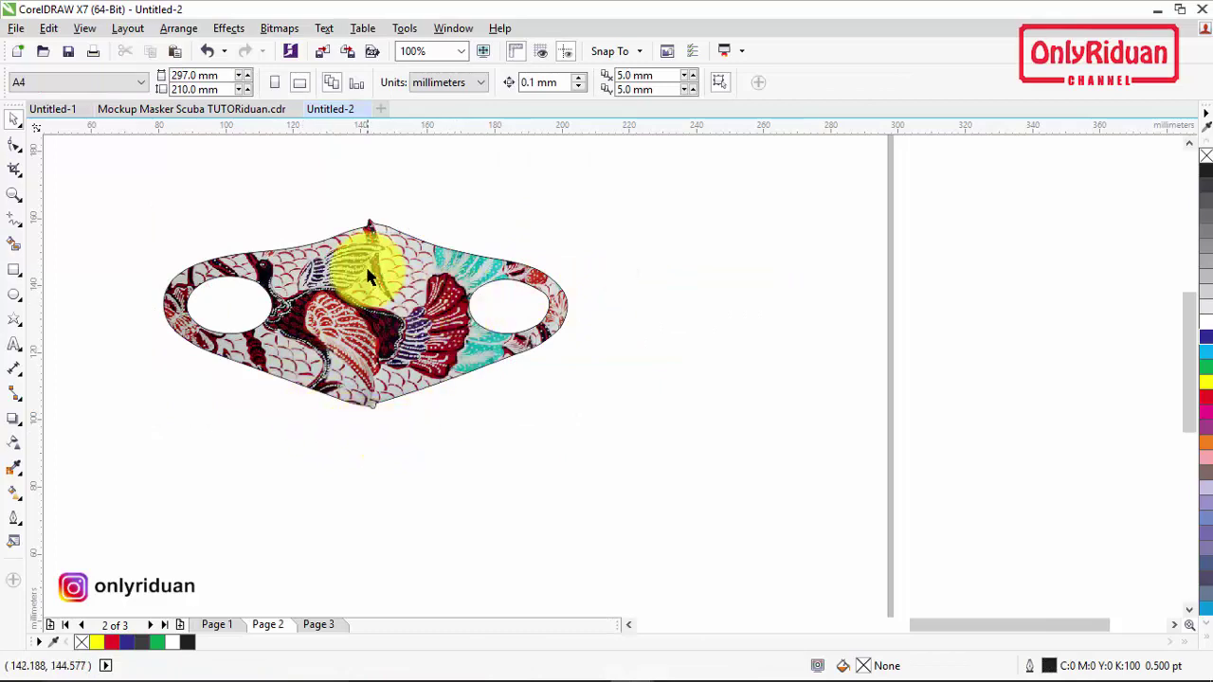
# Switch to the Mockup Masker Scuba TUTORiduan.cdr document and ungroup the 24-object mask group on page 2.
pyautogui.scroll(2, 367, 275)
pyautogui.scroll(-2, 402, 352)
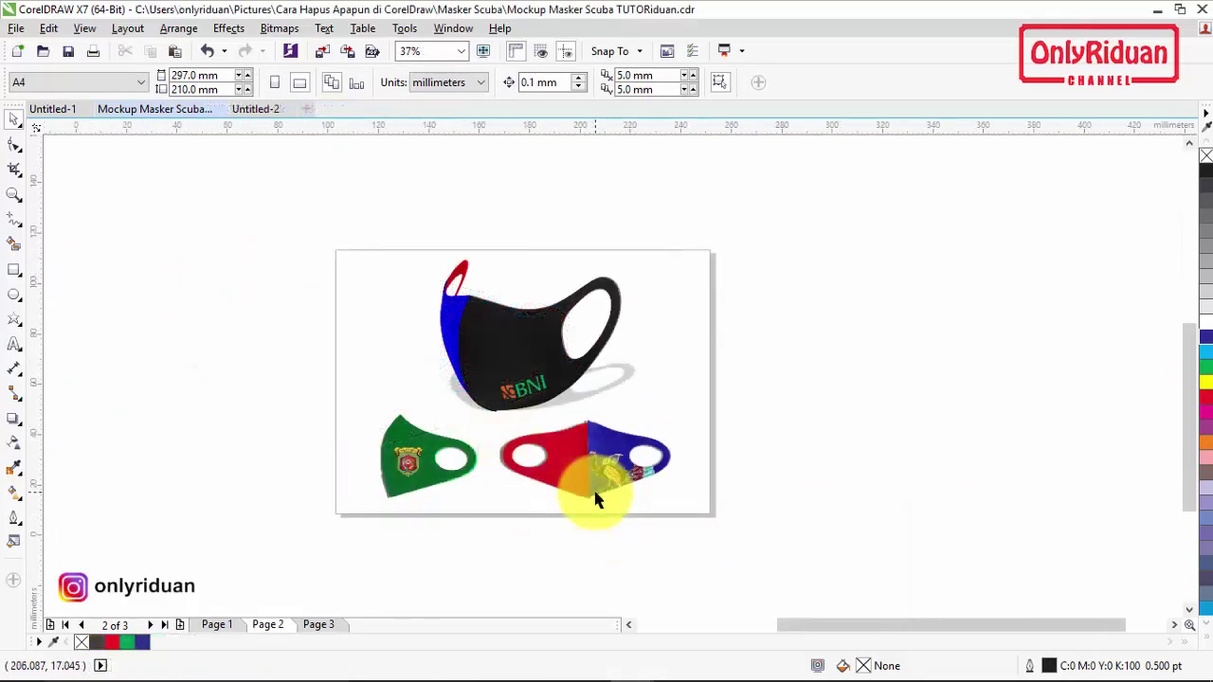
pyautogui.scroll(2, 590, 493)
pyautogui.scroll(2, 595, 500)
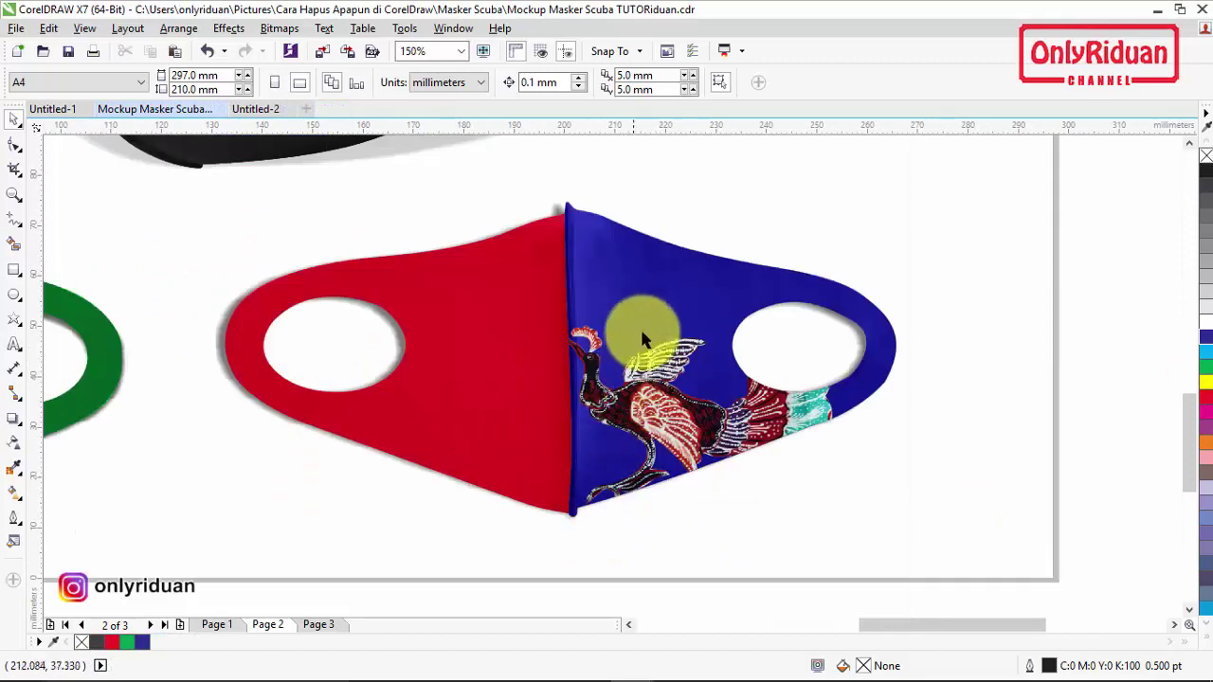
pyautogui.click(642, 298)
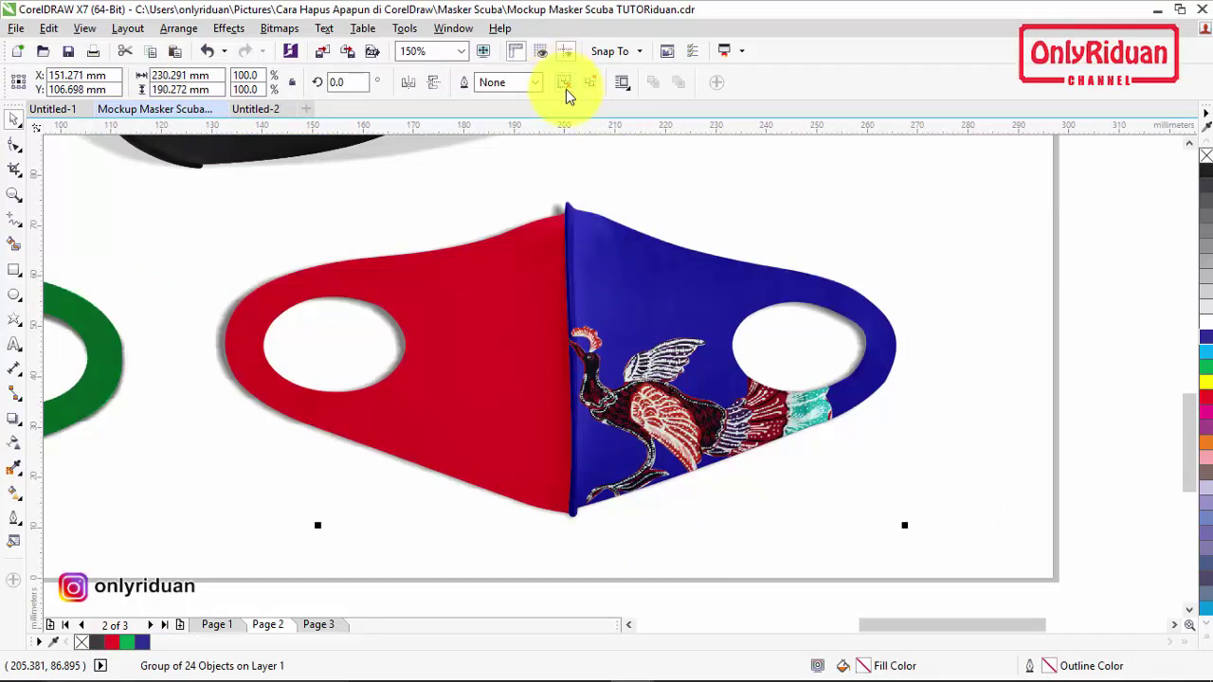
pyautogui.scroll(-2, 574, 187)
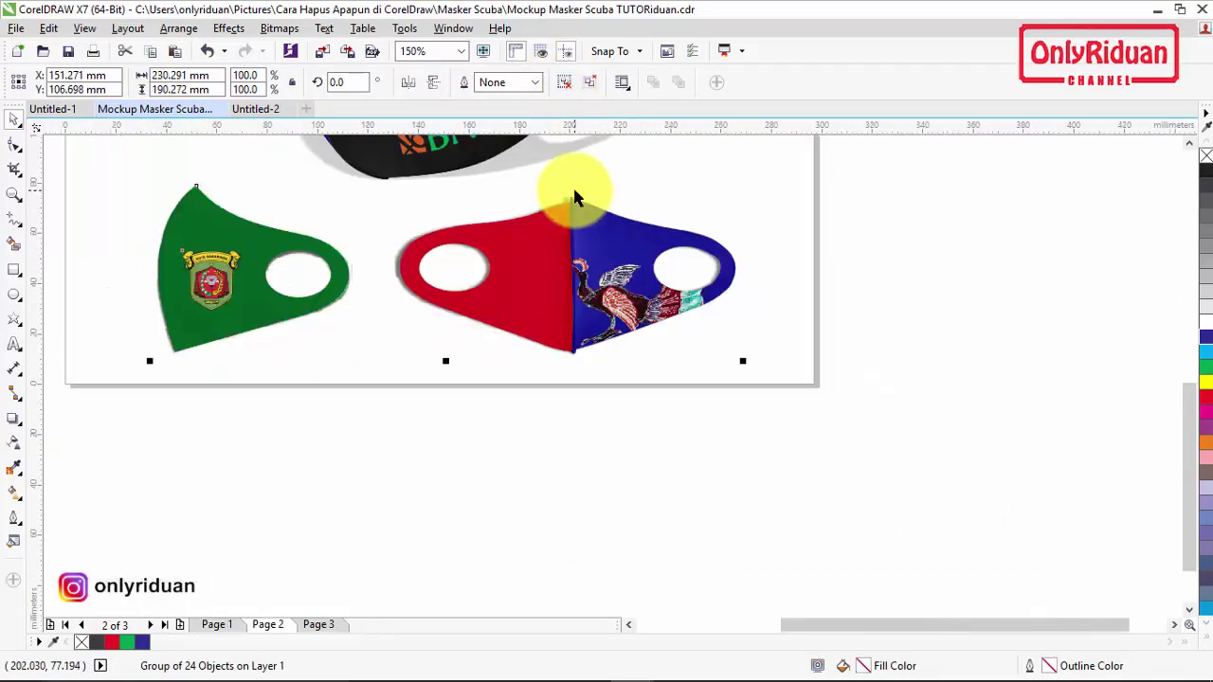
pyautogui.click(561, 83)
# Try moving the blue half and the red fill off the grey mask base to expose the layers, and undo both moves.
pyautogui.click(801, 230)
pyautogui.click(598, 244)
pyautogui.moveTo(598, 244); pyautogui.dragTo(689, 238)
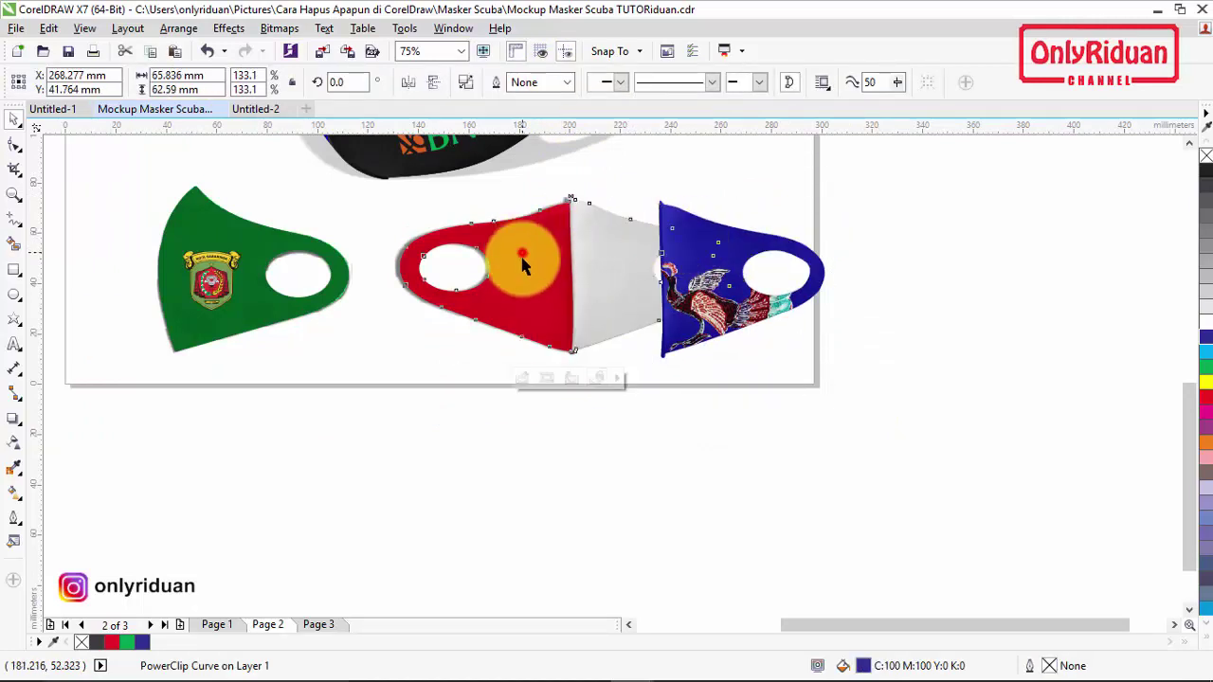
pyautogui.moveTo(515, 262); pyautogui.dragTo(506, 298)
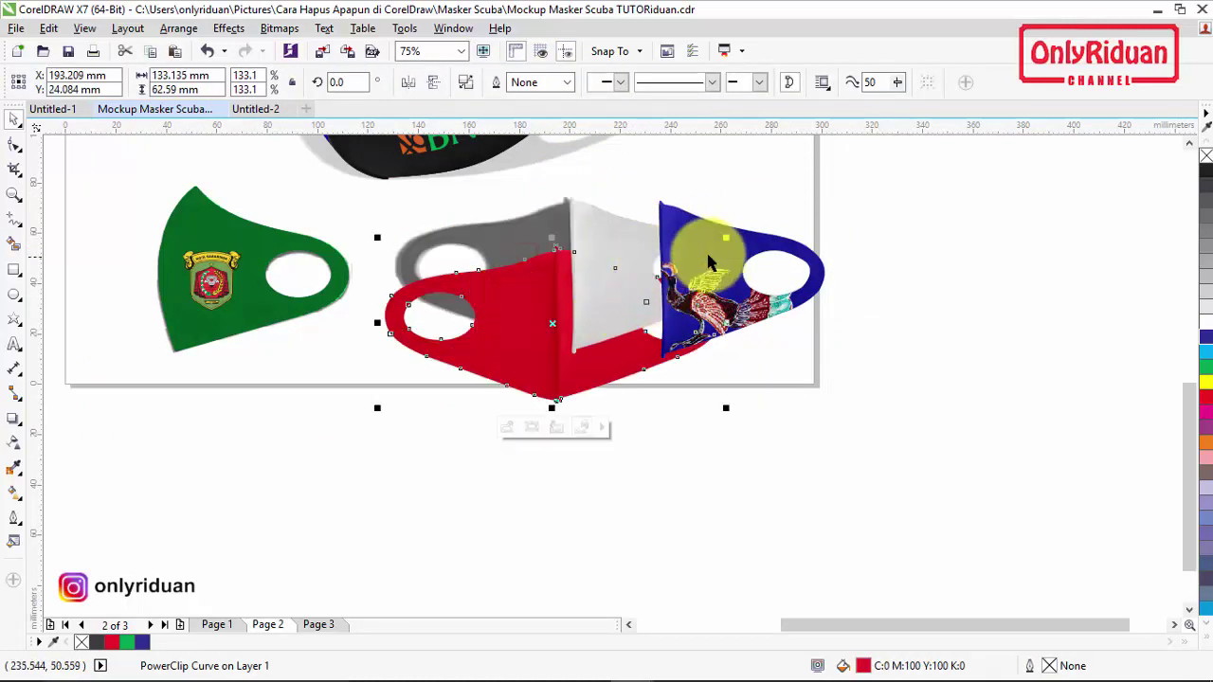
pyautogui.hotkey('ctrl', 'z')
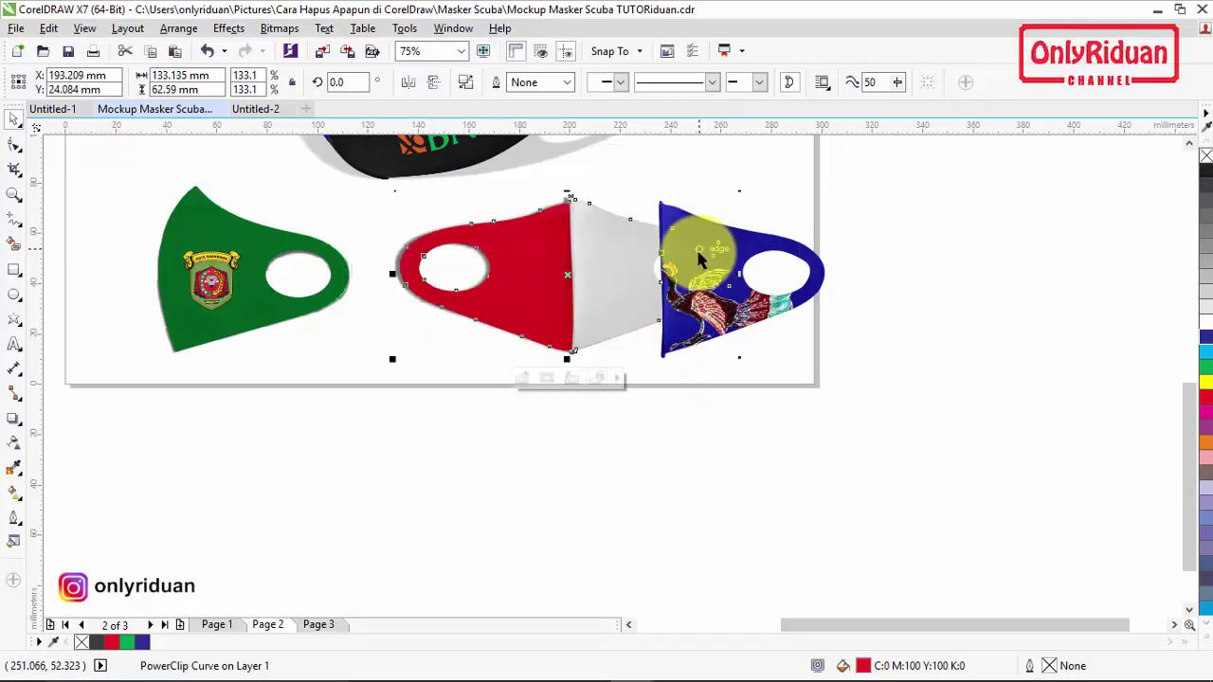
pyautogui.hotkey('ctrl', 'z')
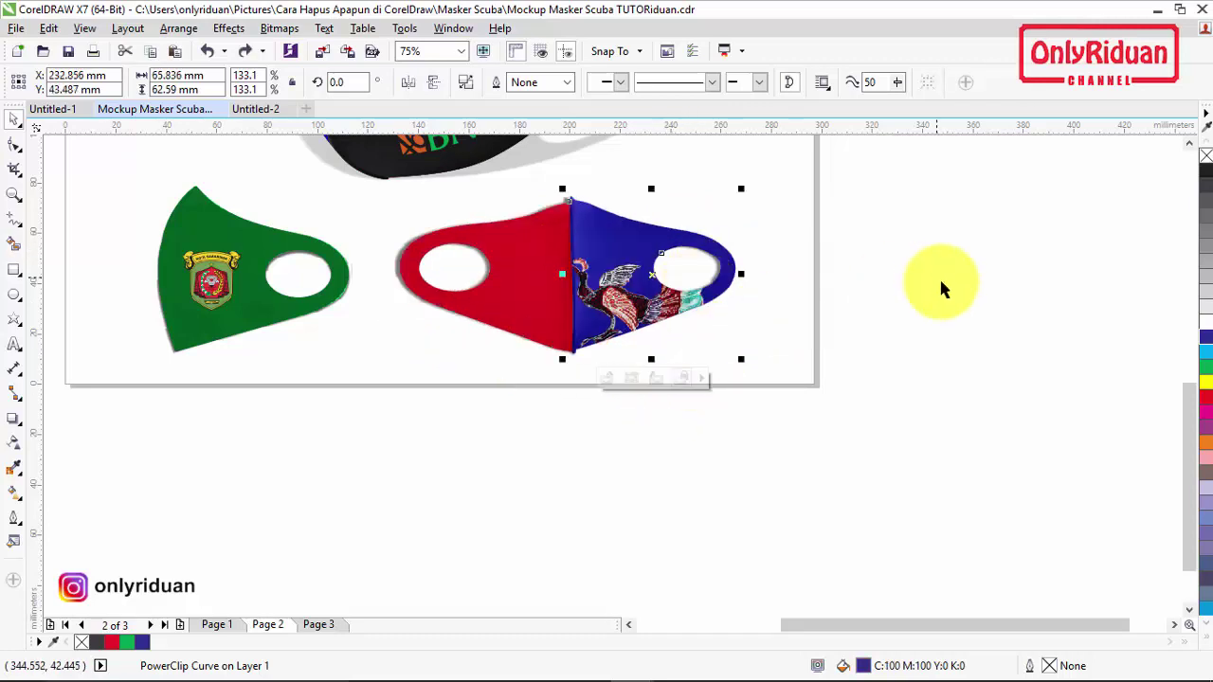
# Examine the finished mask mockups on pages 1 and 3 of the reference document.
pyautogui.click(214, 626)
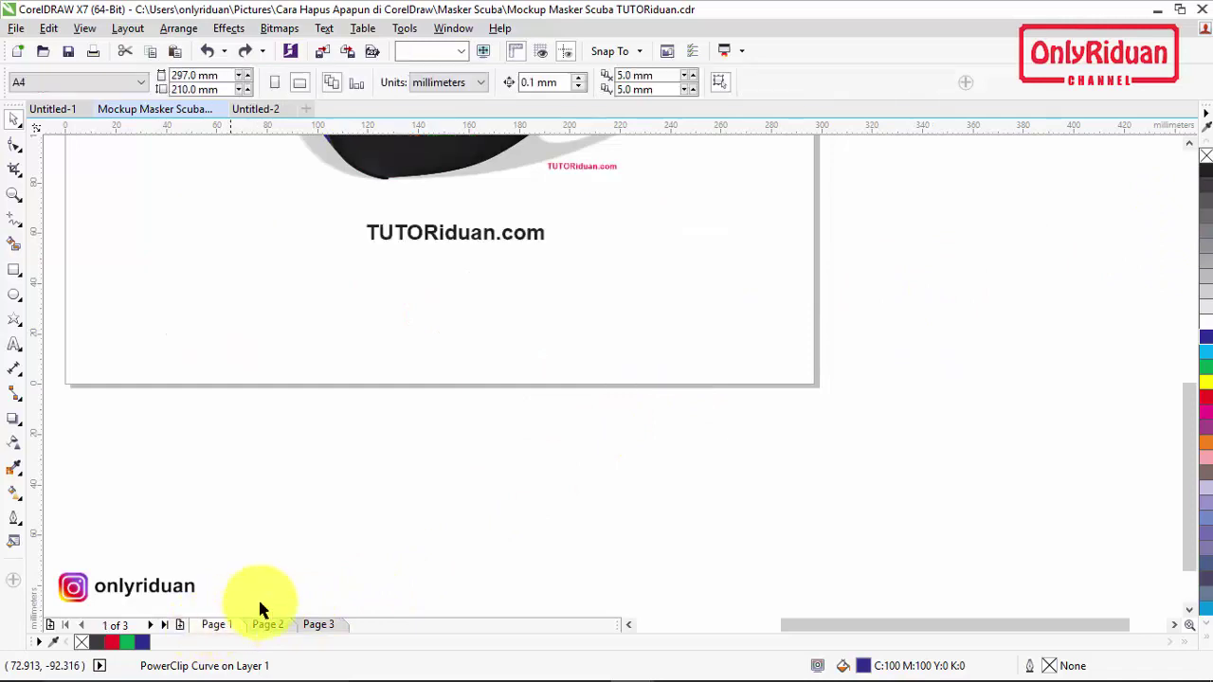
pyautogui.click(319, 624)
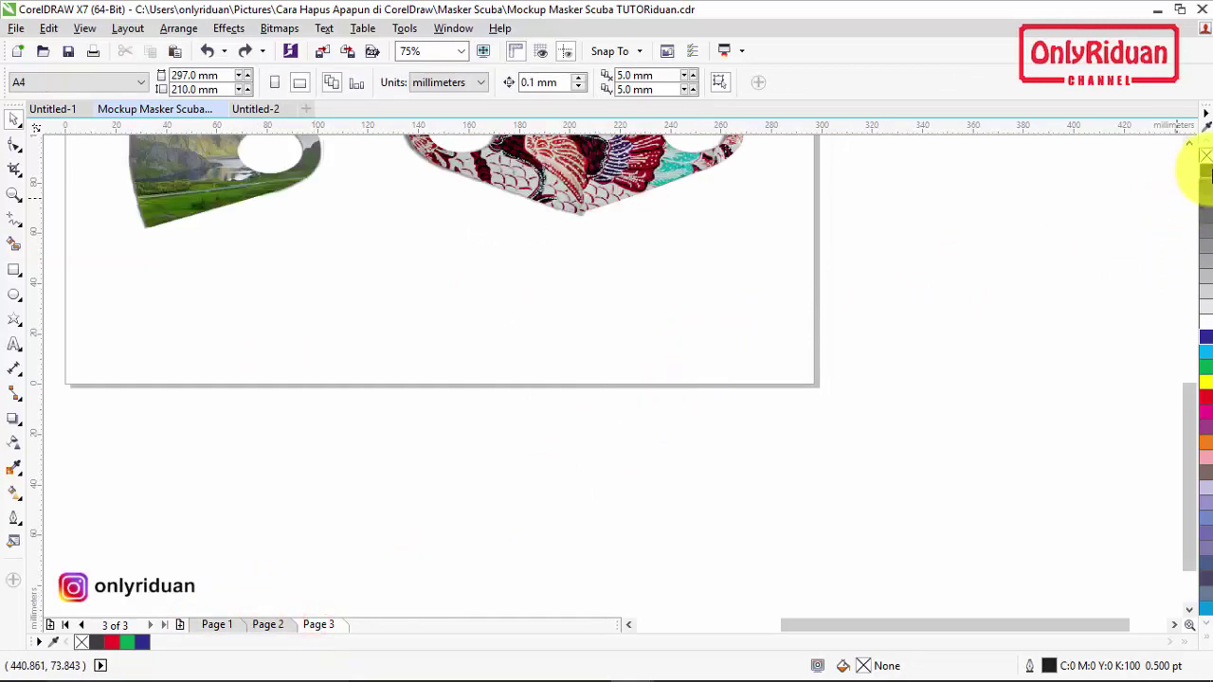
pyautogui.click(1188, 142)
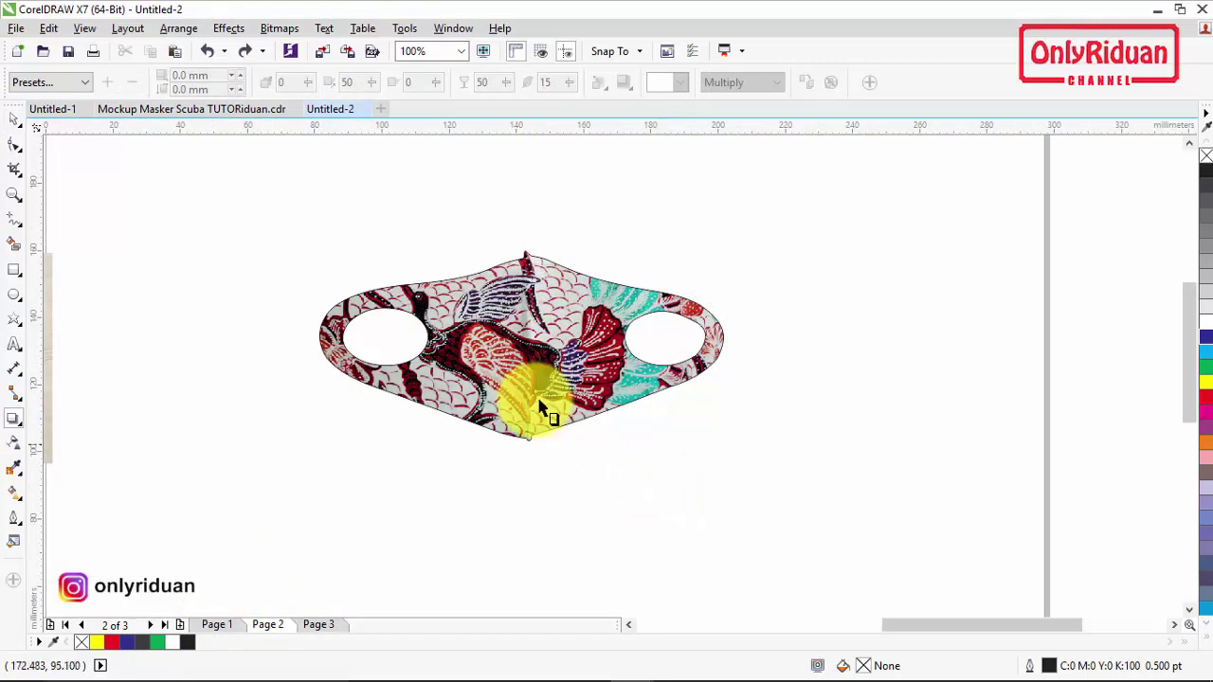
# Remove the outline from the batik mask on page 2 of Untitled-2.
pyautogui.click(14, 120)
pyautogui.click(464, 308)
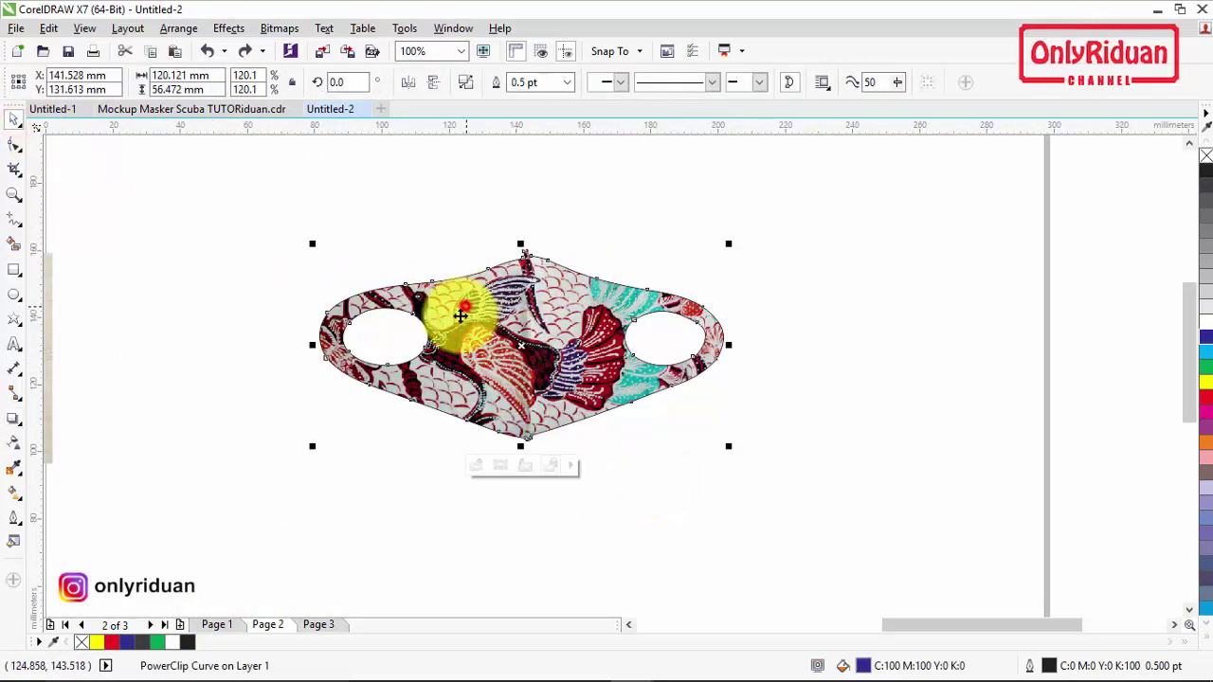
pyautogui.rightClick(85, 645)
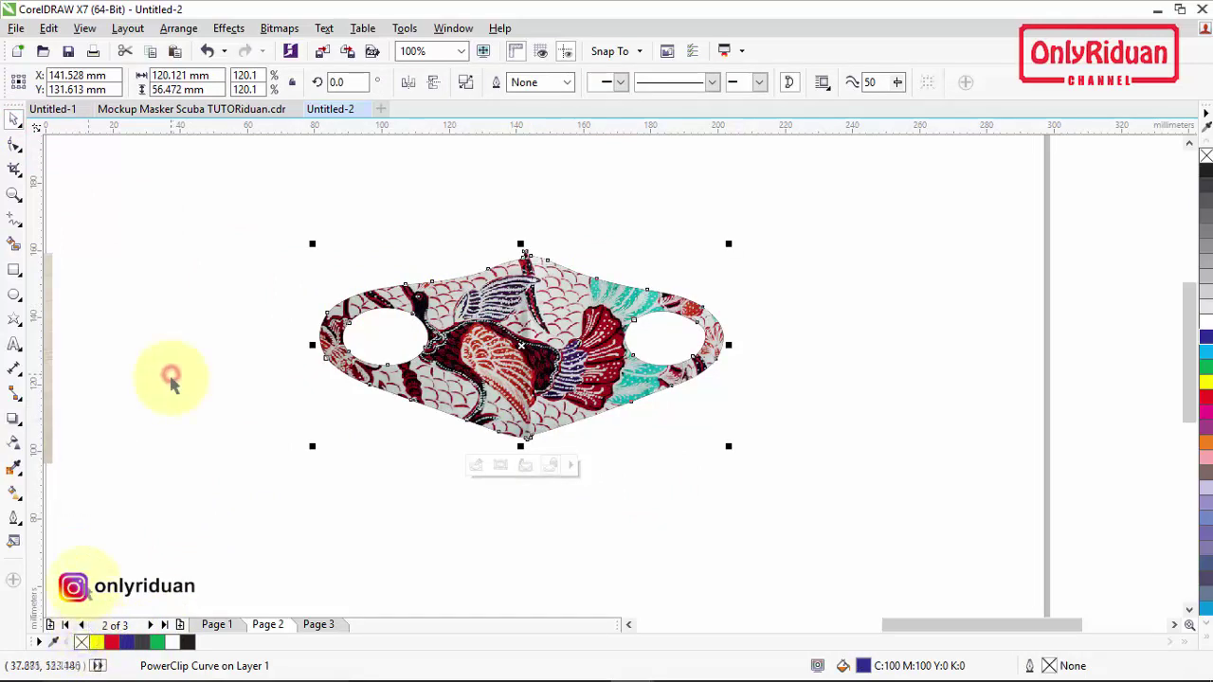
# Add a Flat Top Left preset drop shadow to the batik mask, shifted to about -0.4, -0.6 mm with feathering 2.
pyautogui.click(11, 419)
pyautogui.click(83, 83)
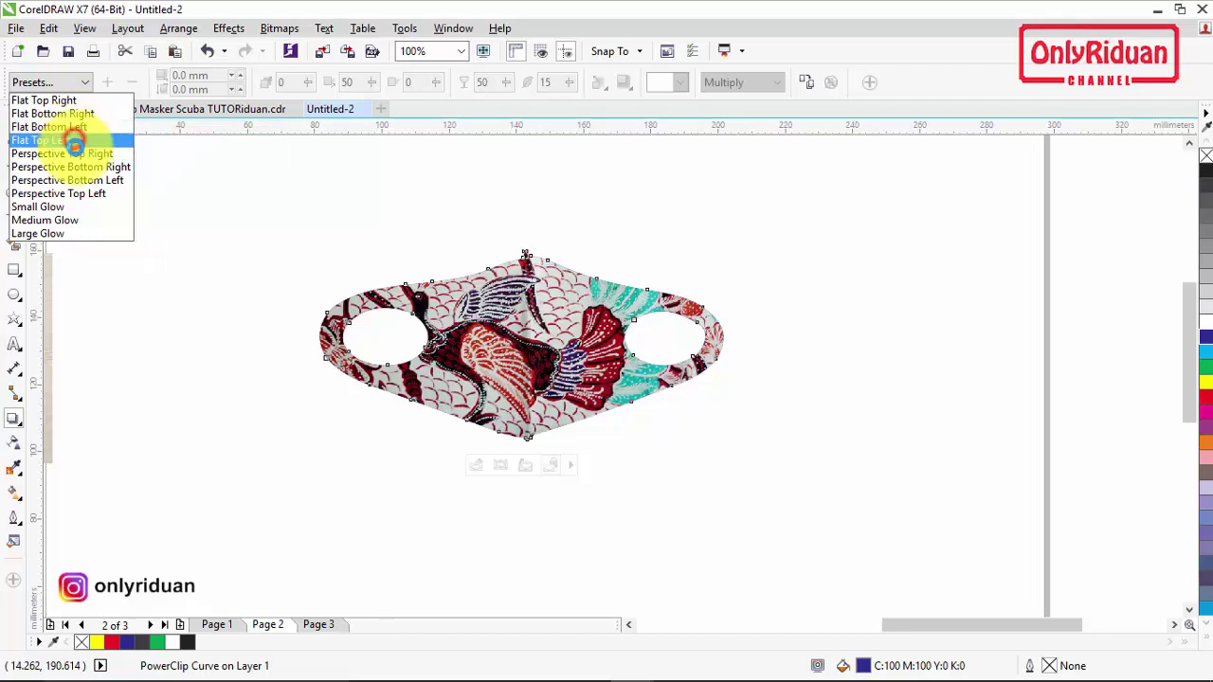
pyautogui.click(75, 129)
pyautogui.moveTo(350, 187); pyautogui.dragTo(452, 439)
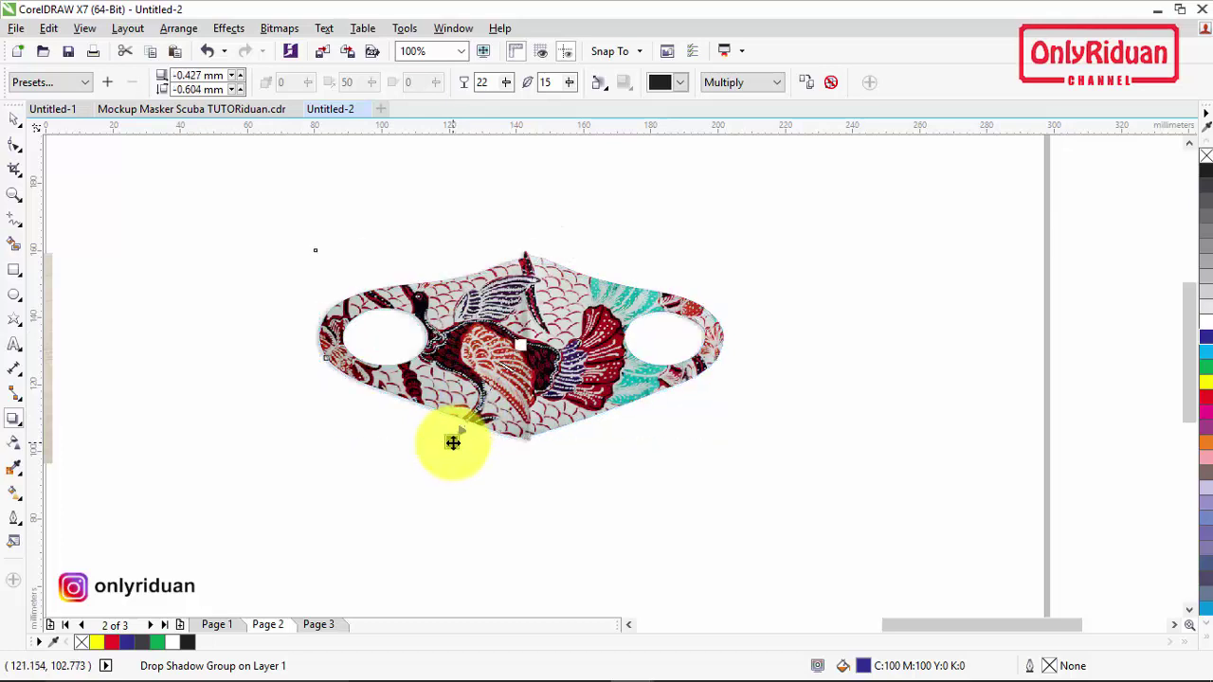
pyautogui.scroll(2, 446, 398)
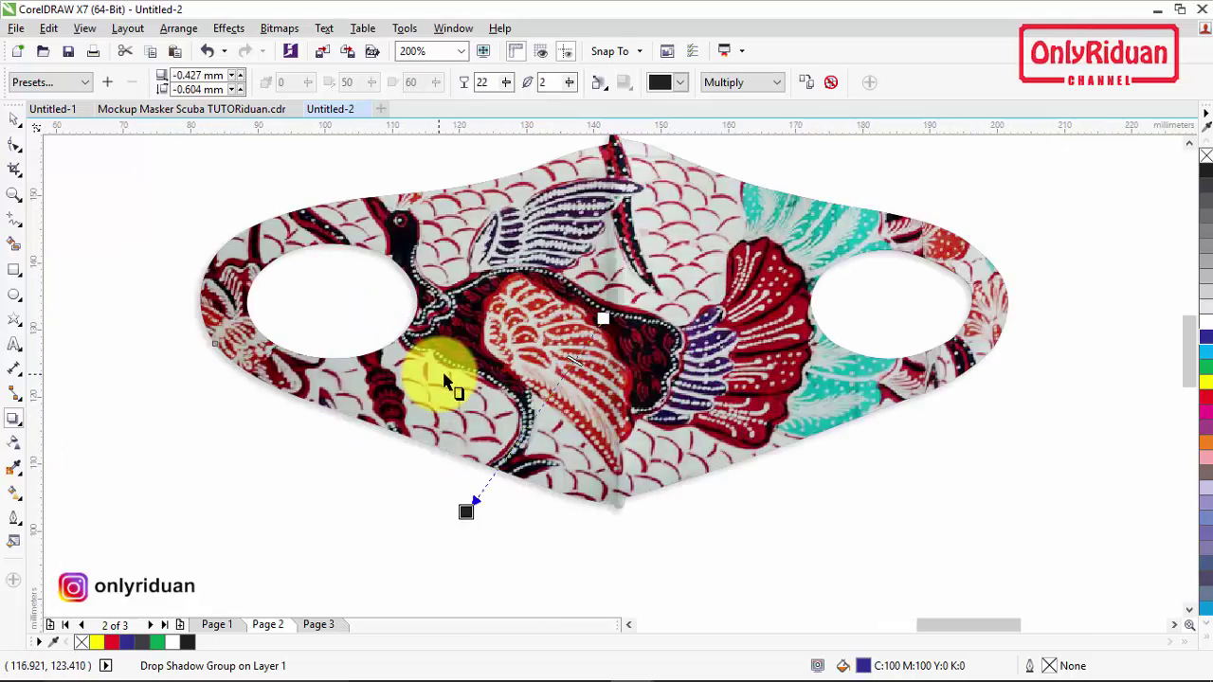
# Set the batik mask's drop shadow opacity to 80.
pyautogui.click(491, 84)
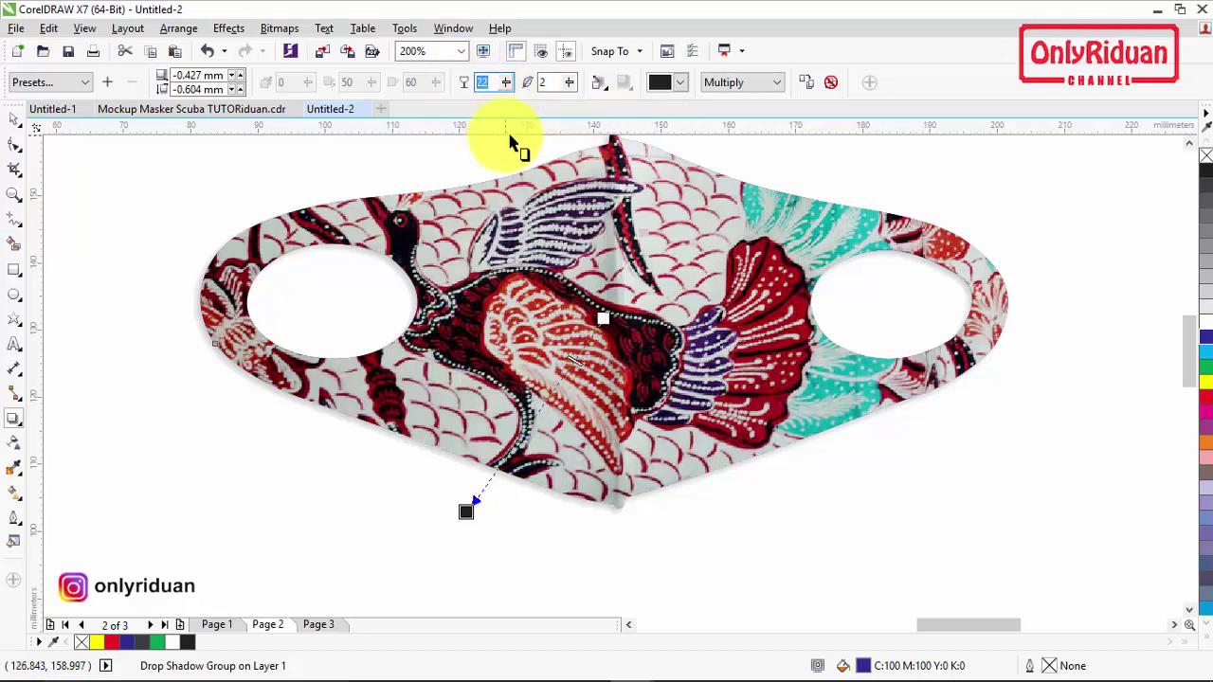
pyautogui.write('80')
pyautogui.press('Return')
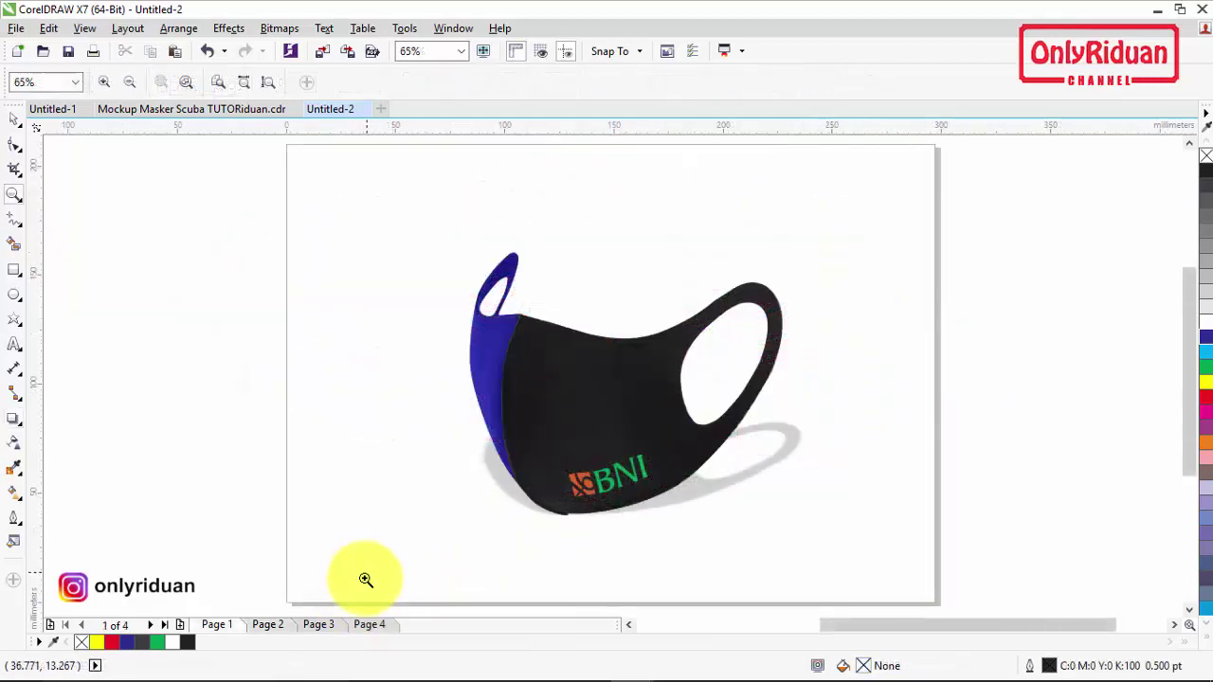
# Try moving the yellow outline away from the side-view mask photo on page 3, and undo the move.
pyautogui.click(318, 625)
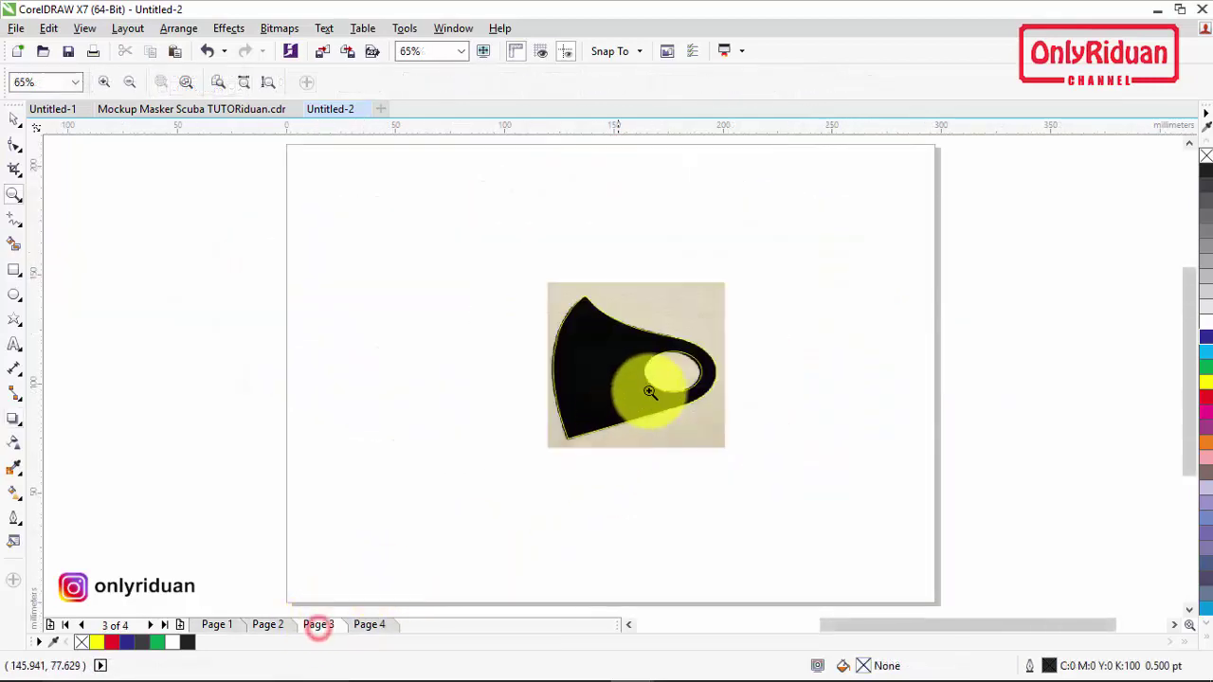
pyautogui.click(655, 393)
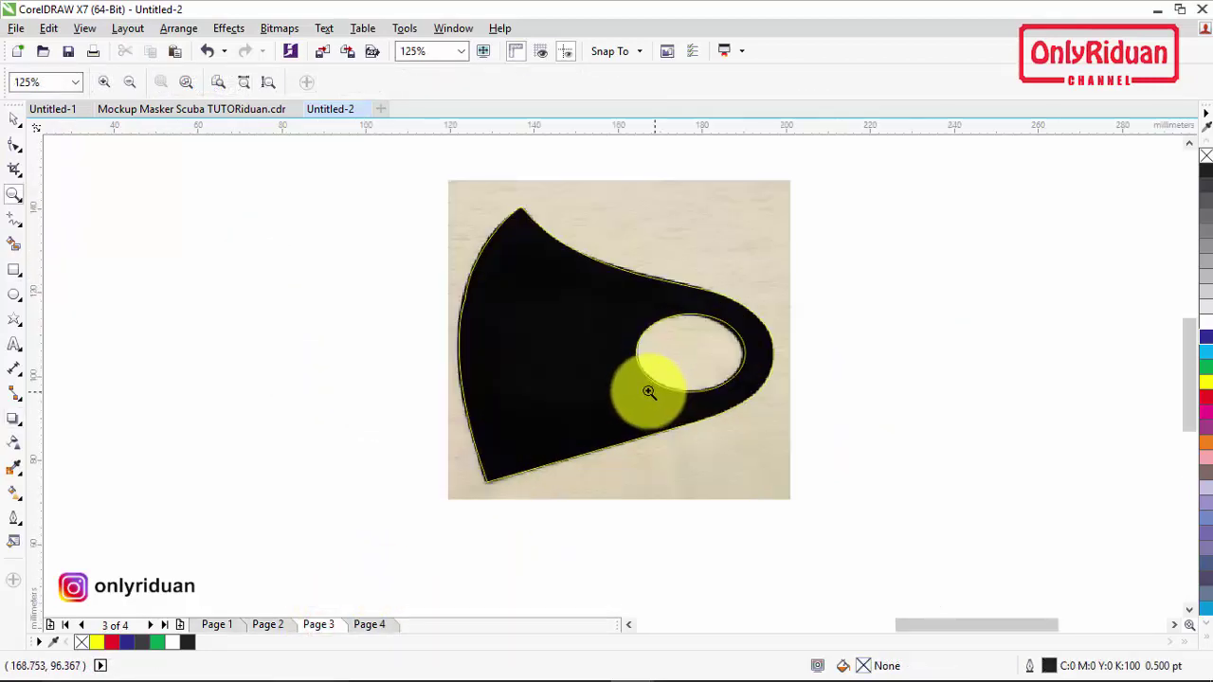
pyautogui.click(14, 117)
pyautogui.click(501, 298)
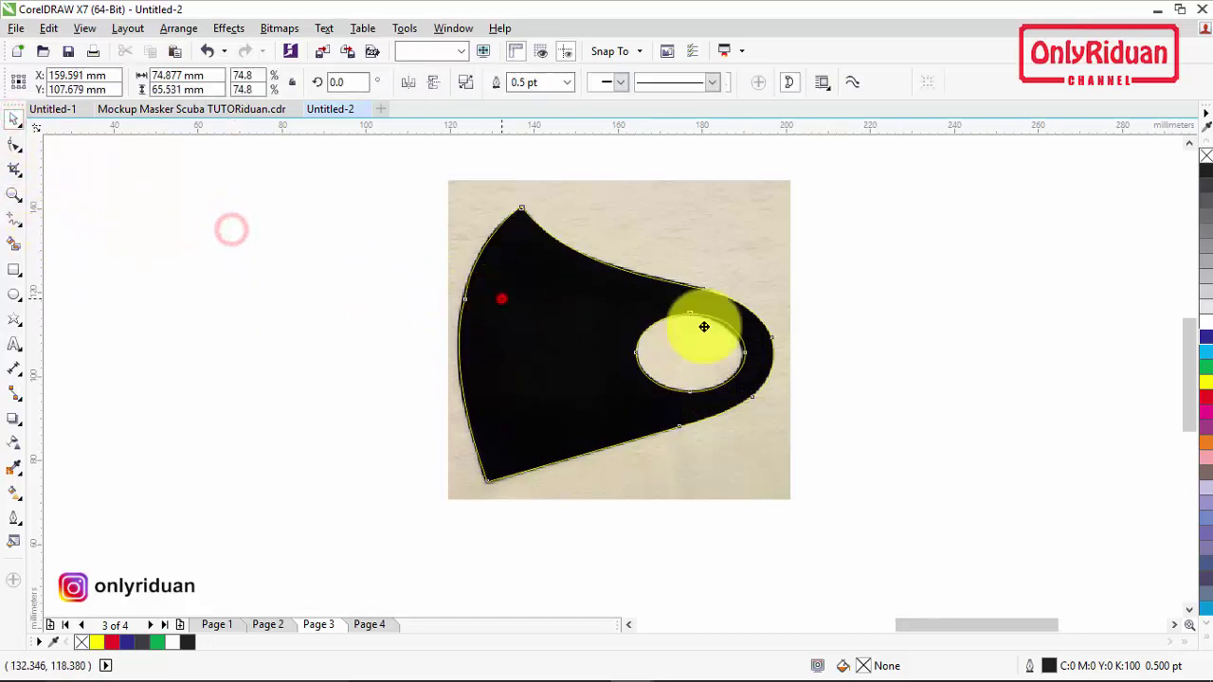
pyautogui.moveTo(704, 325); pyautogui.dragTo(913, 306)
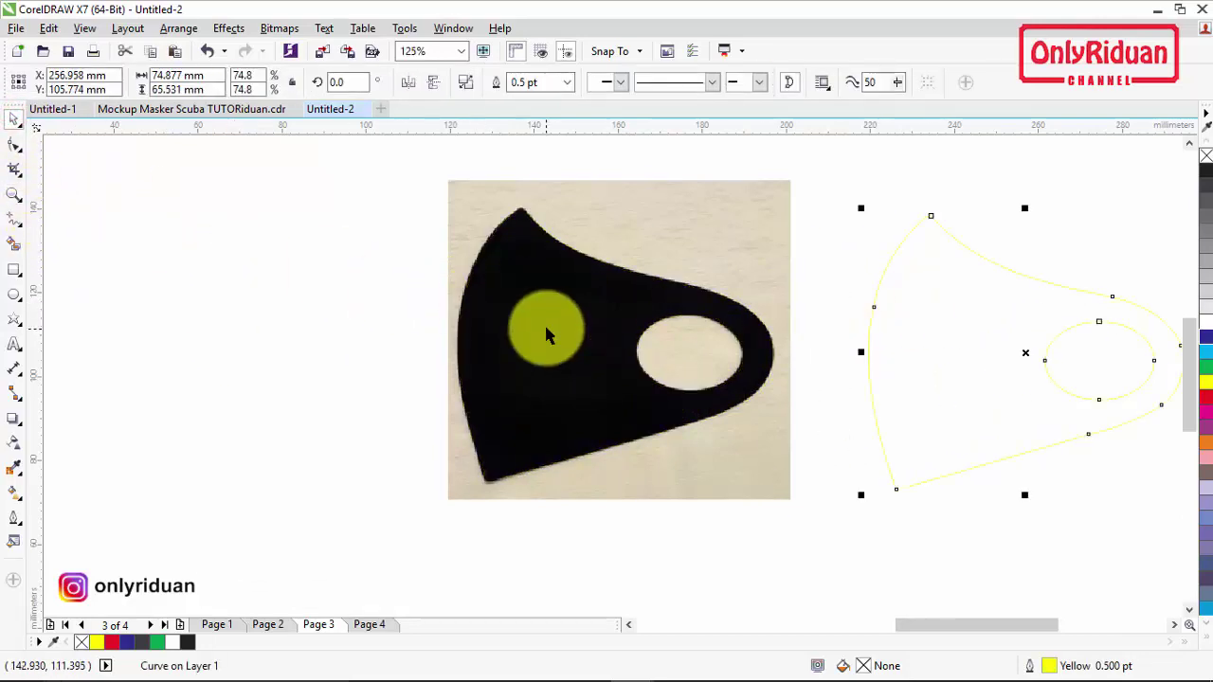
pyautogui.hotkey('ctrl', 'z')
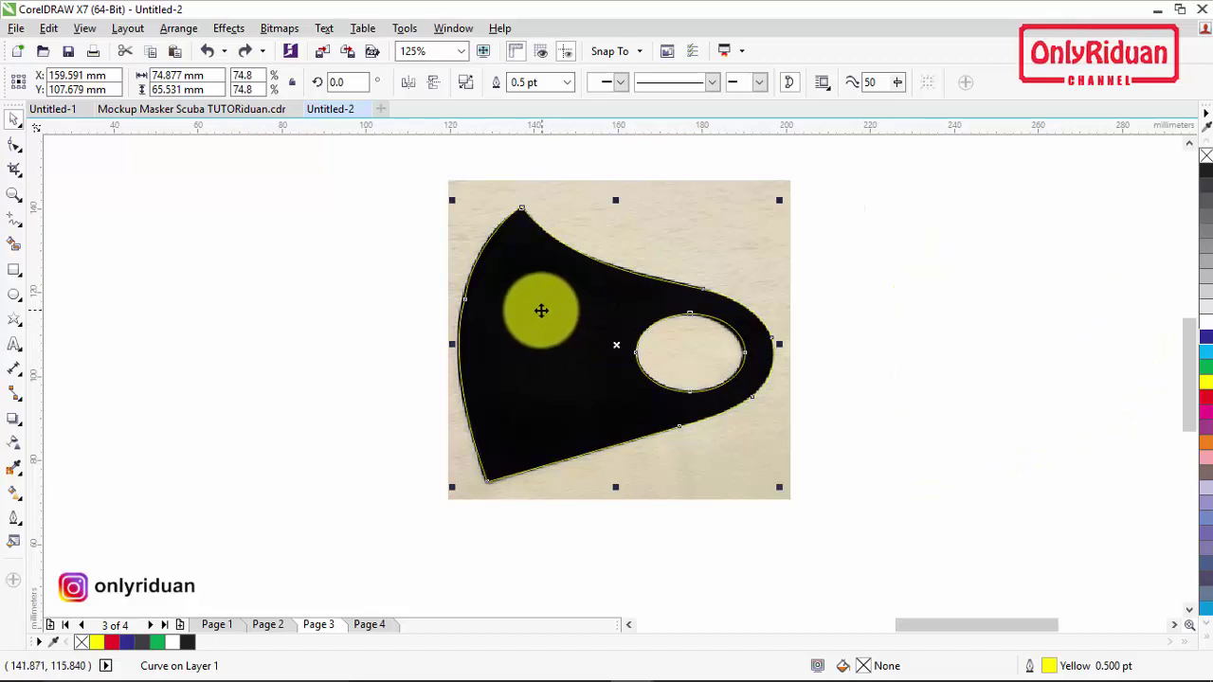
# Intersect the yellow outline with the mask photo on page 3 and move the original photo to the left of the cut-out.
pyautogui.moveTo(868, 528); pyautogui.dragTo(450, 144)
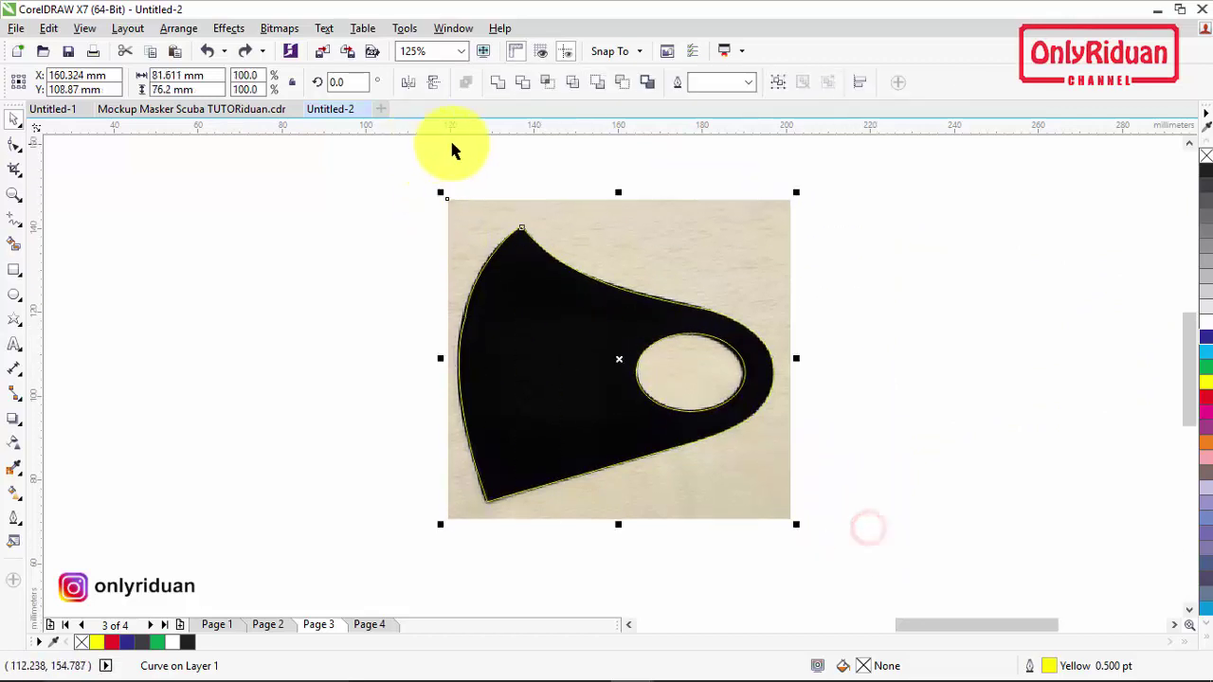
pyautogui.click(548, 82)
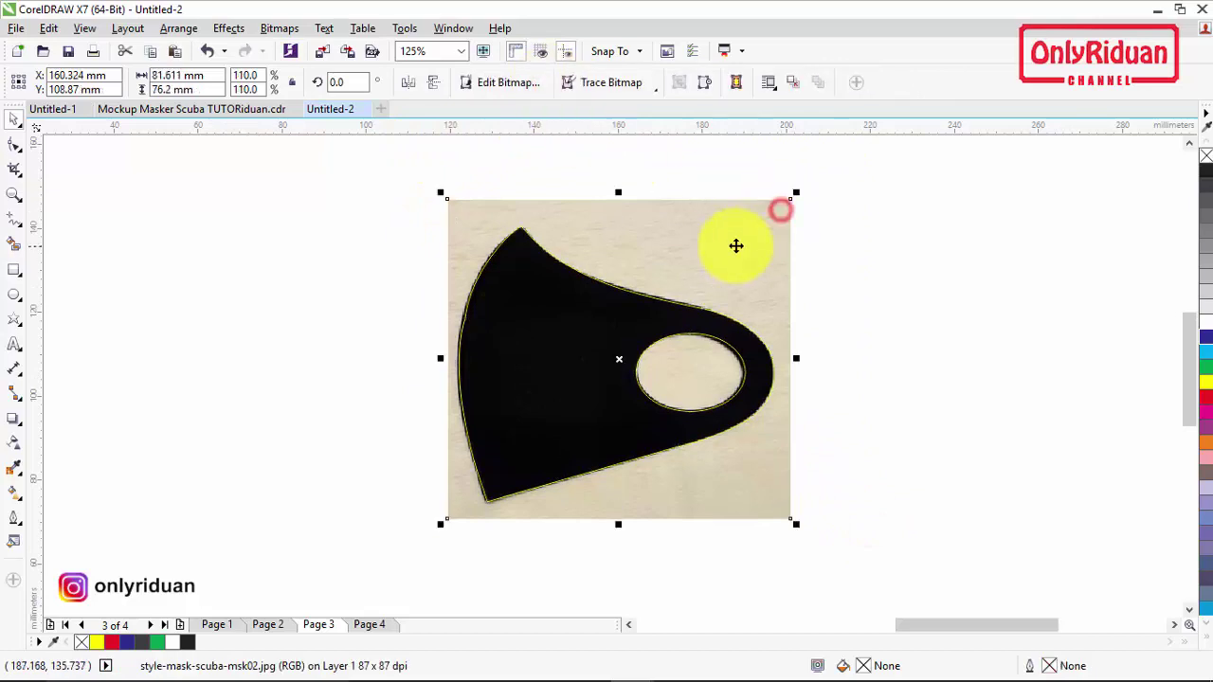
pyautogui.moveTo(739, 245); pyautogui.dragTo(324, 256)
# Move the yellow outline up and to the right off the black mask cut-out, and go to page 1.
pyautogui.click(566, 358)
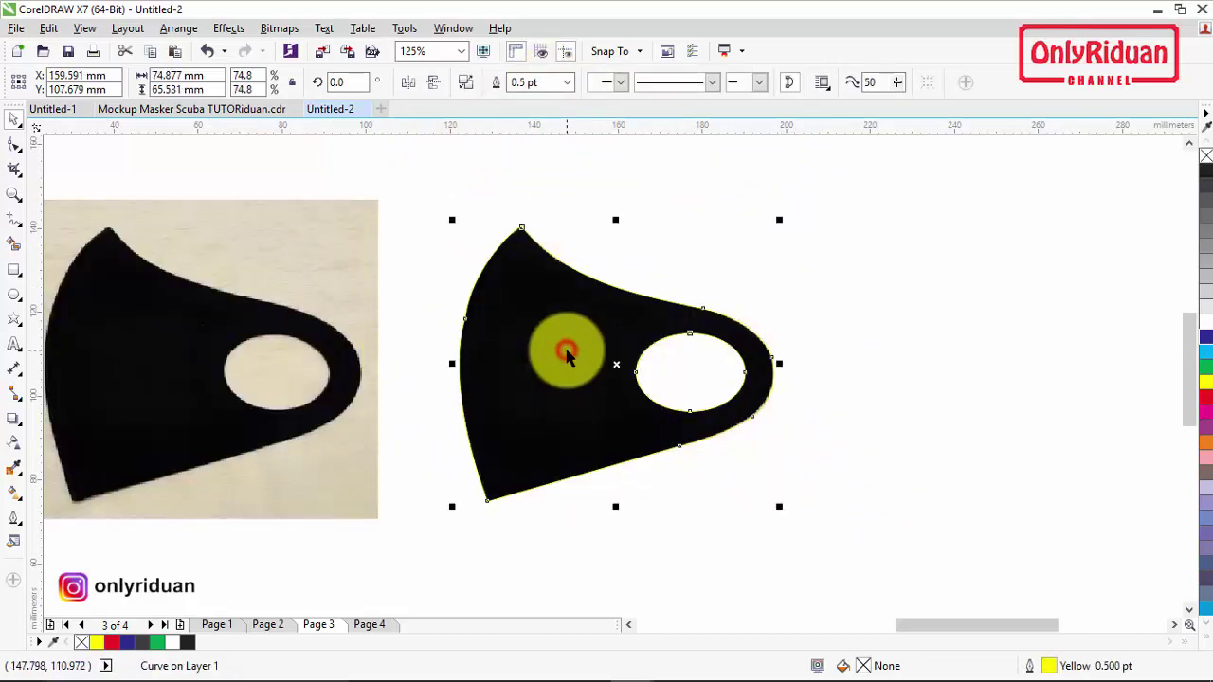
pyautogui.moveTo(537, 347); pyautogui.dragTo(783, 318)
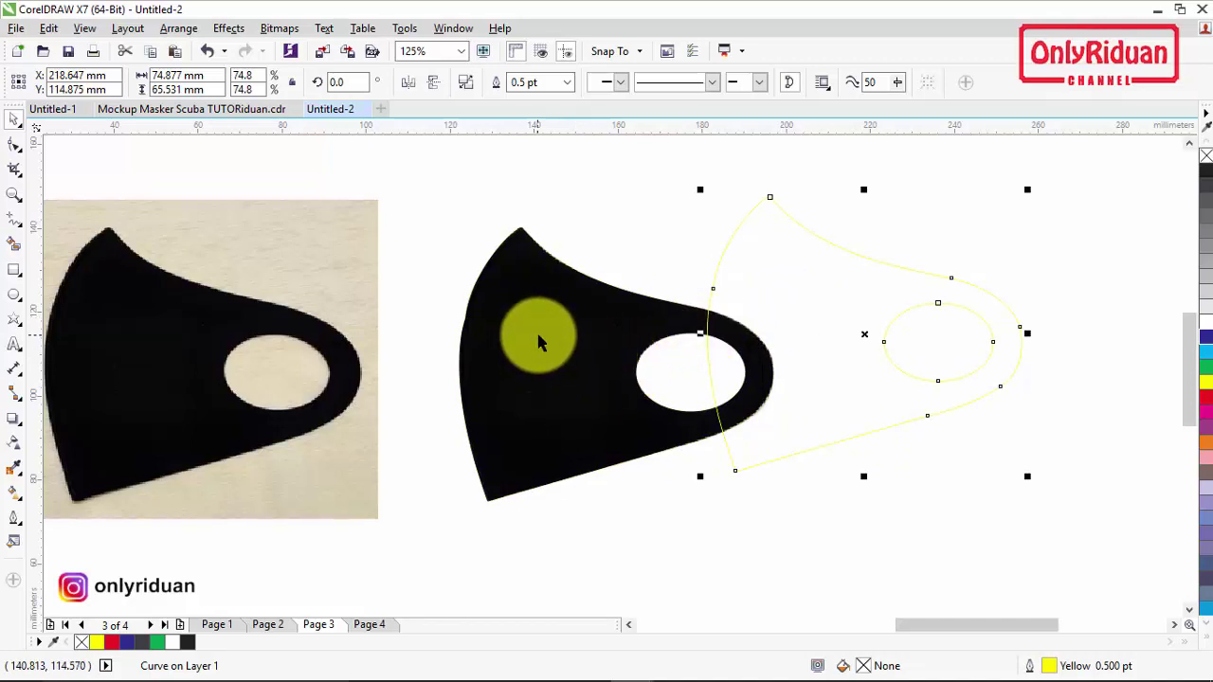
pyautogui.click(232, 624)
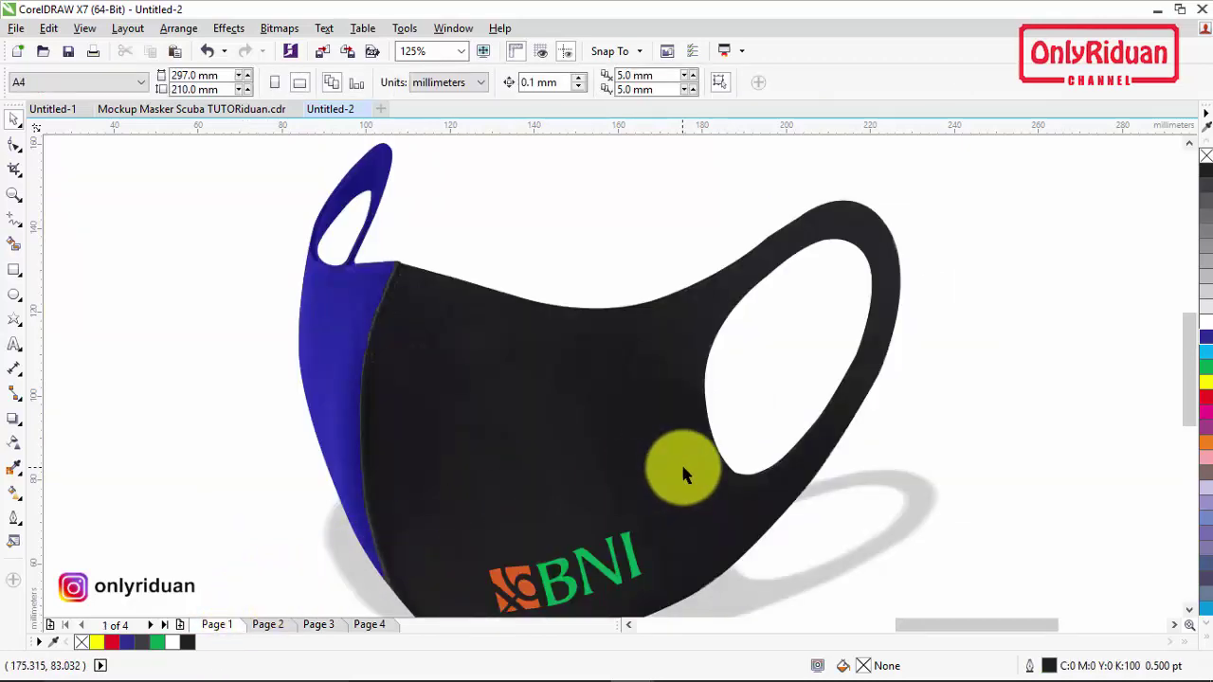